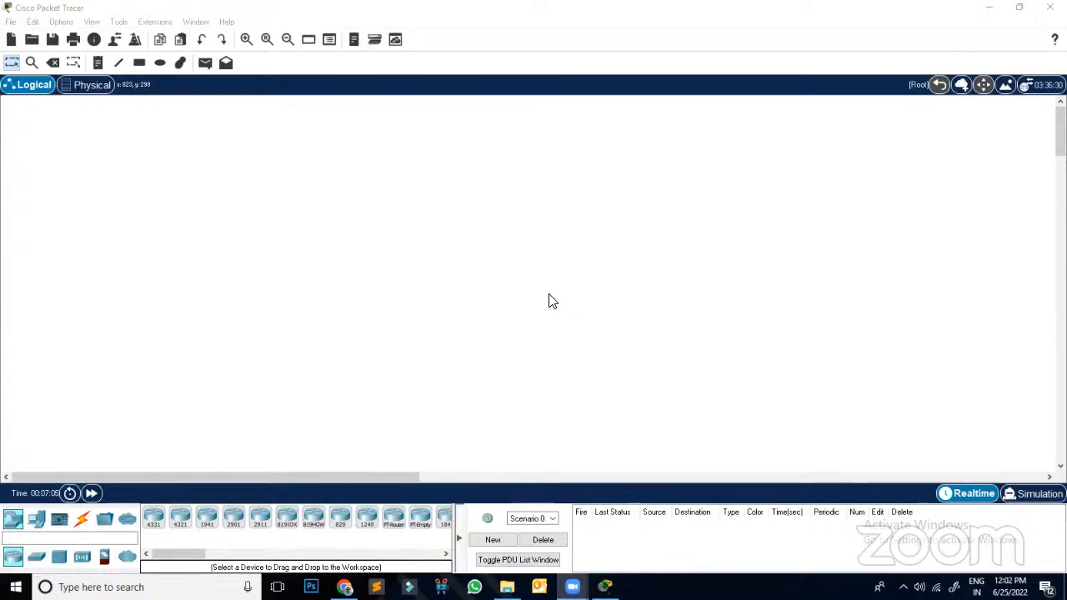
Step: Open the saved topology file "24062022 dhcp.pkt" from the saves folder
{"action": "left_click", "coordinate": [31, 40]}
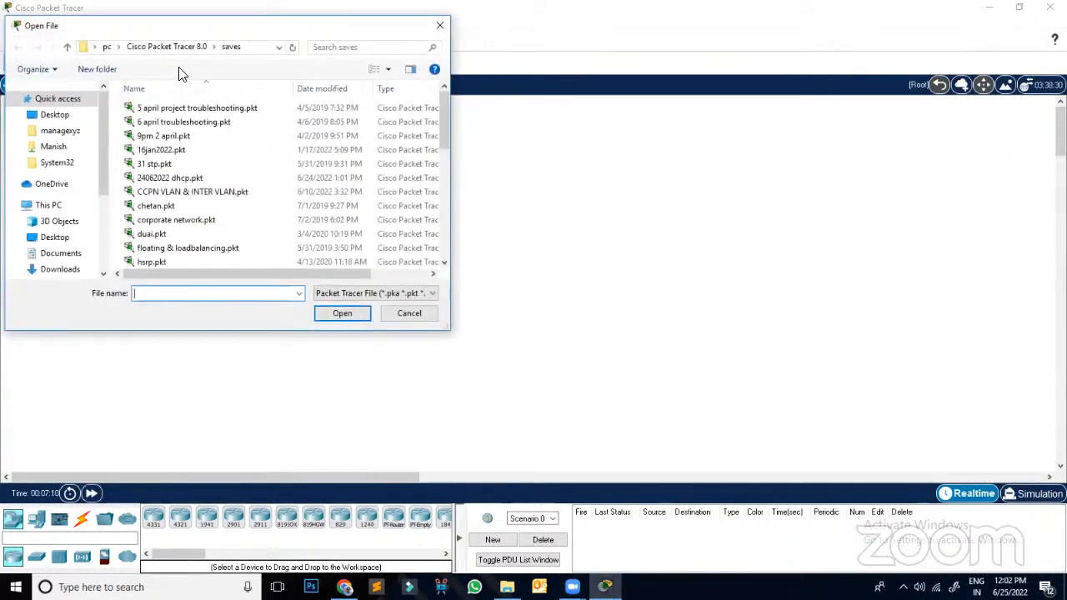
{"action": "left_click", "coordinate": [174, 185]}
{"action": "left_click", "coordinate": [352, 315]}
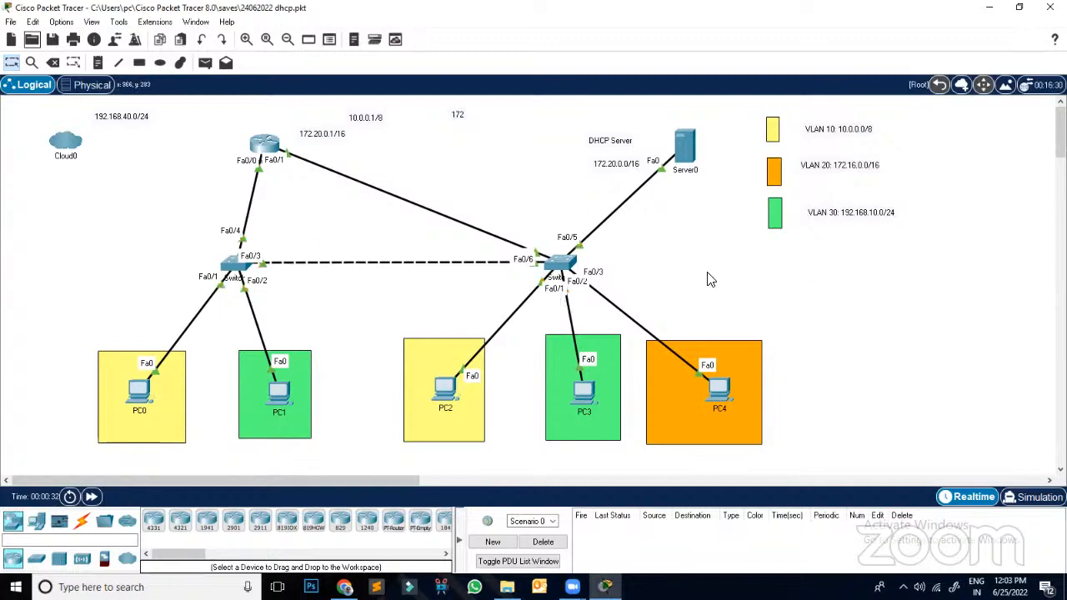
Step: Request a new DHCP lease on PC2 by switching its IP configuration to Static and back to DHCP
{"action": "left_click", "coordinate": [449, 398]}
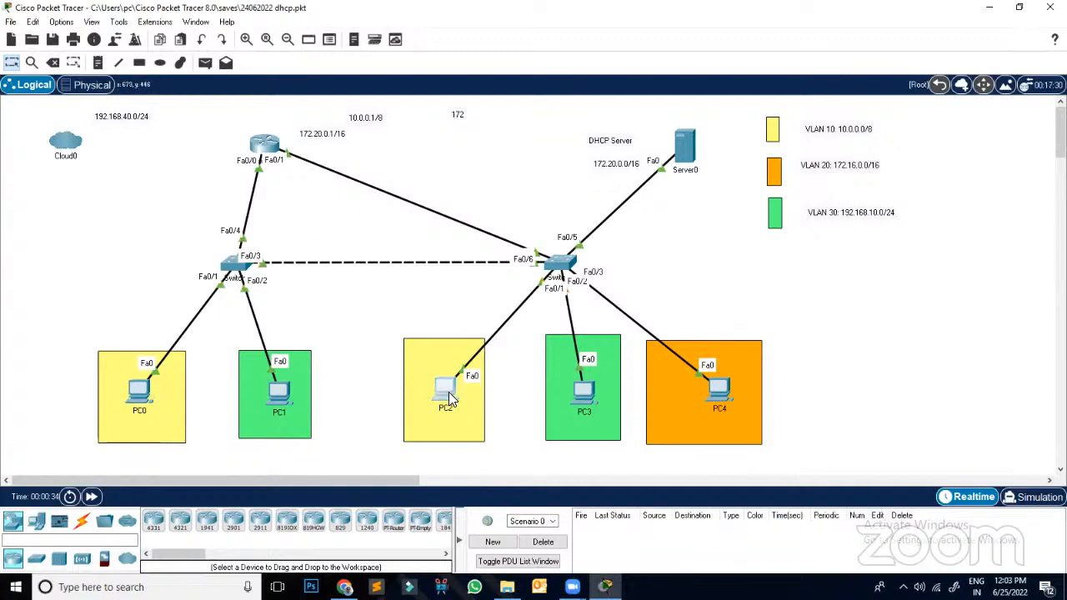
{"action": "left_click", "coordinate": [407, 85]}
{"action": "left_click", "coordinate": [371, 161]}
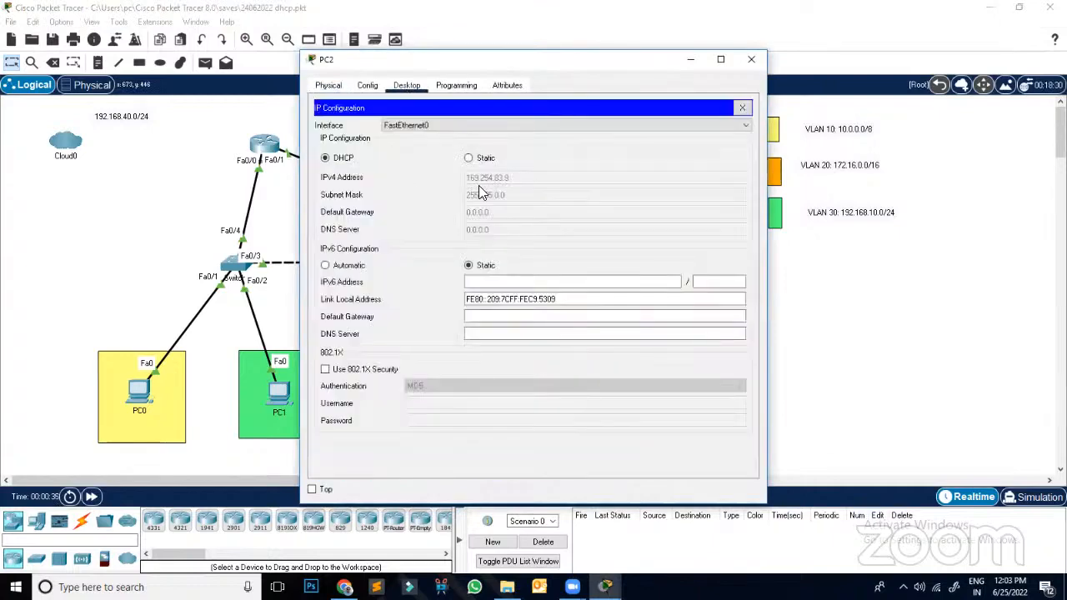
{"action": "left_click", "coordinate": [488, 160]}
{"action": "left_click", "coordinate": [343, 158]}
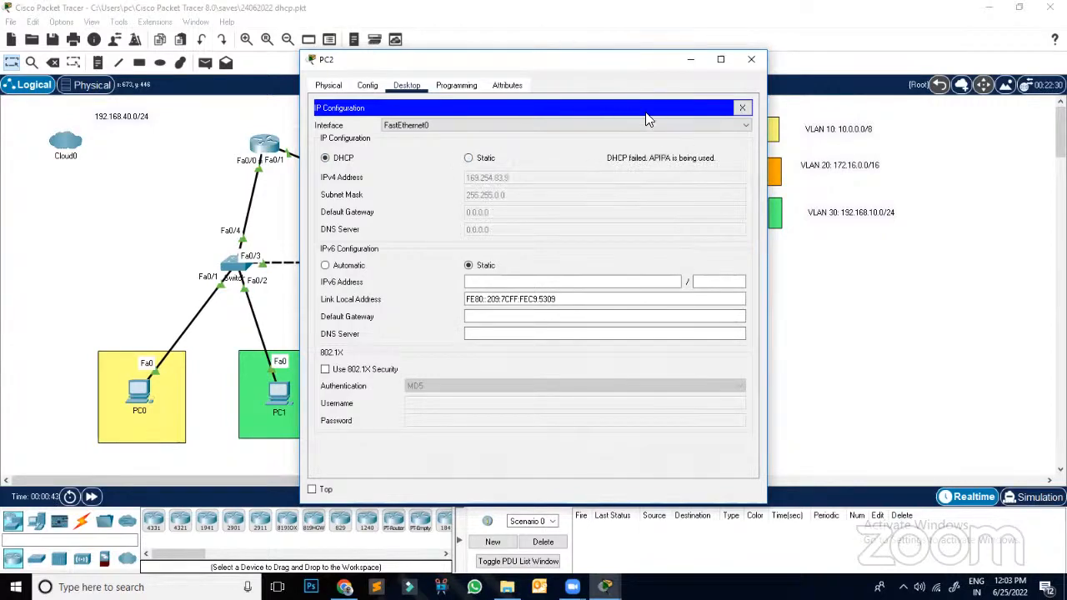
{"action": "left_click", "coordinate": [751, 59]}
Step: Check PC1's IP configuration for the address it received through DHCP
{"action": "left_click", "coordinate": [285, 387]}
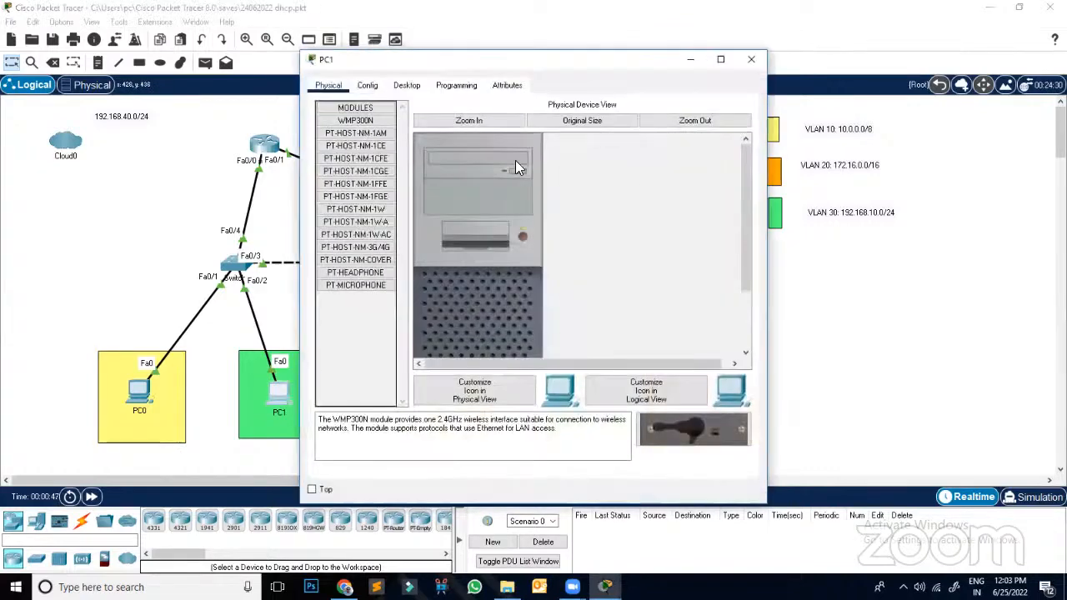
{"action": "left_click", "coordinate": [406, 85]}
{"action": "left_click", "coordinate": [342, 154]}
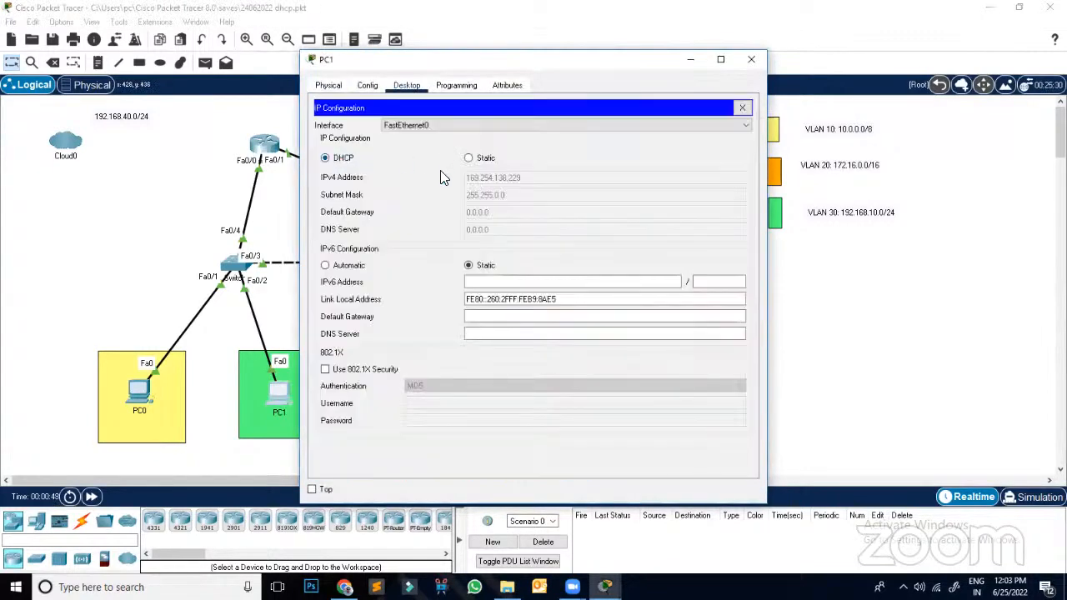
{"action": "left_click", "coordinate": [751, 59]}
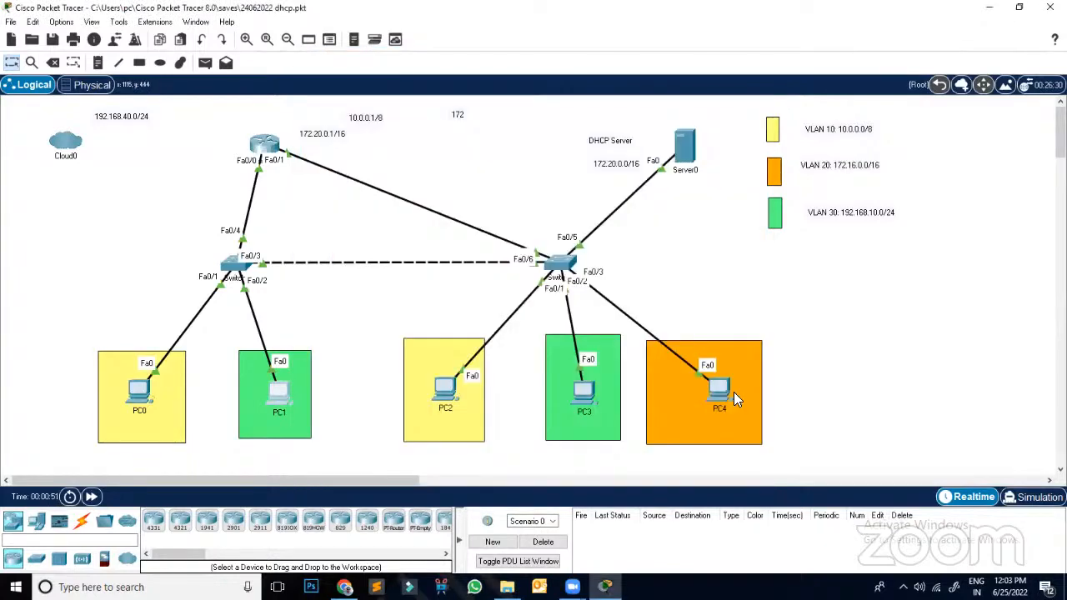
Step: Check PC4's IP configuration for the address it received through DHCP
{"action": "left_click", "coordinate": [722, 392]}
{"action": "left_click", "coordinate": [403, 87]}
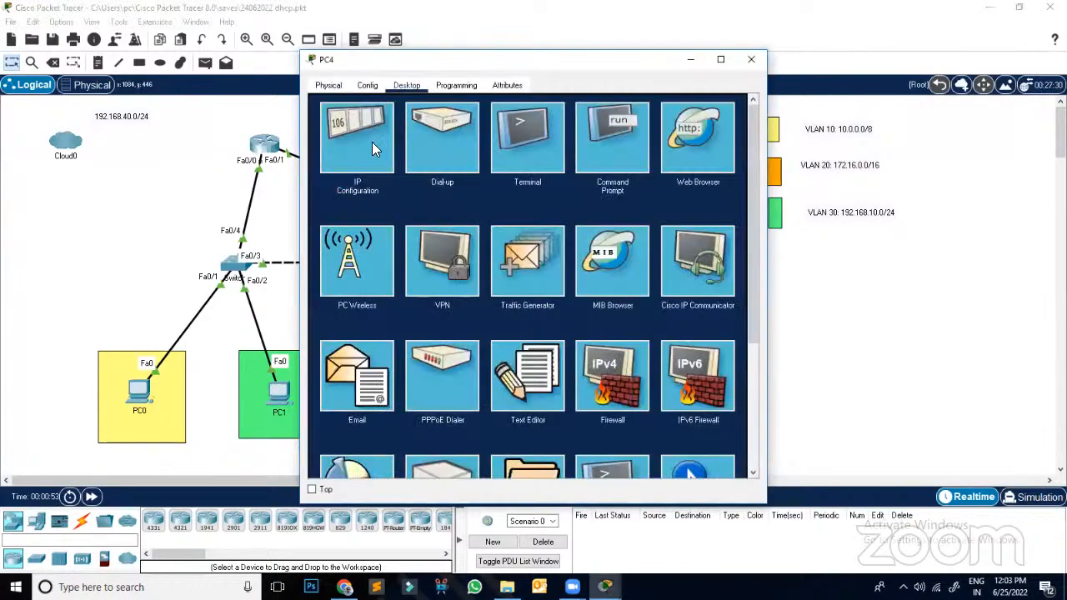
{"action": "left_click", "coordinate": [372, 141]}
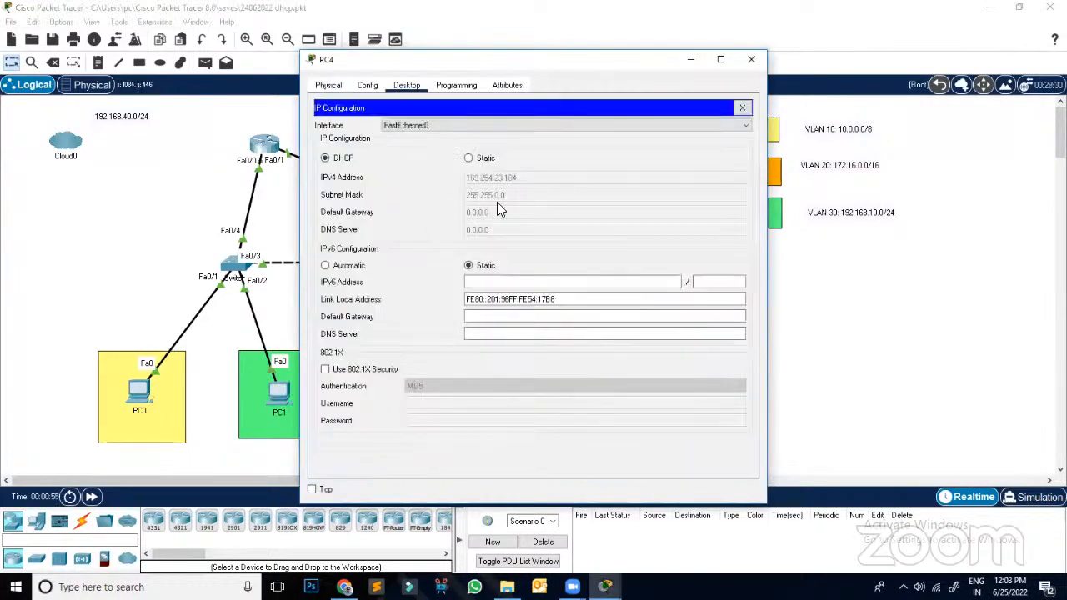
{"action": "left_click", "coordinate": [752, 60]}
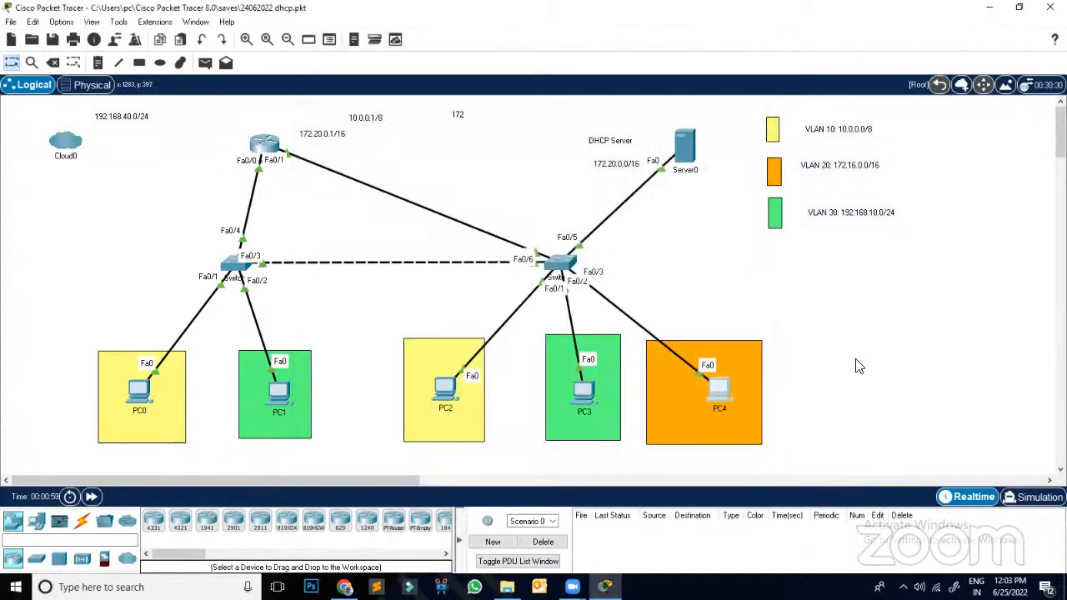
Step: Review the static address, subnet mask and default gateway in PC0's IP configuration
{"action": "left_click", "coordinate": [139, 395]}
{"action": "left_click", "coordinate": [407, 85]}
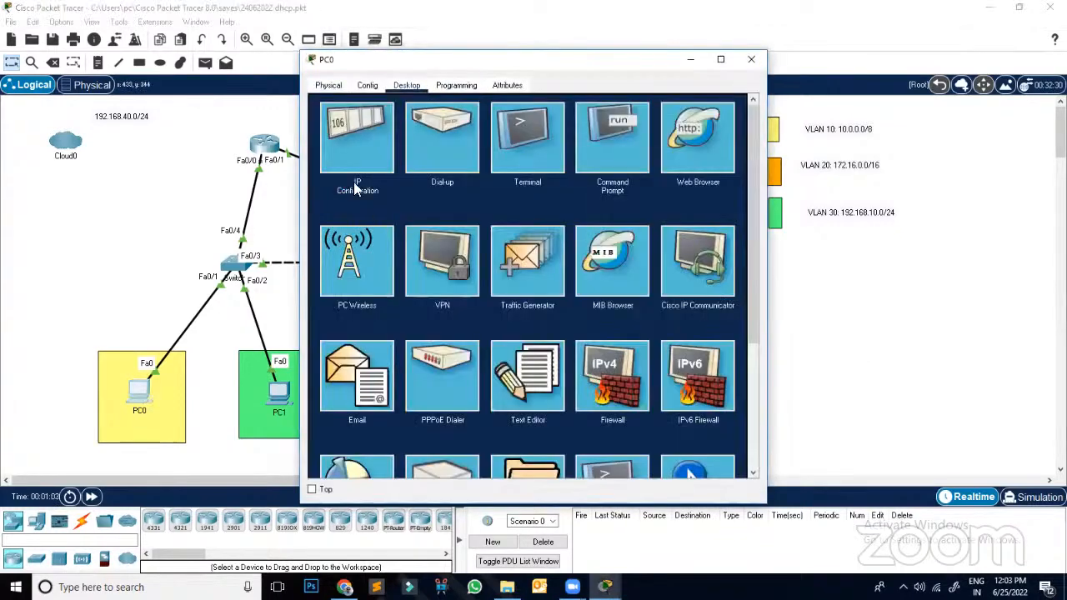
{"action": "left_click", "coordinate": [365, 161]}
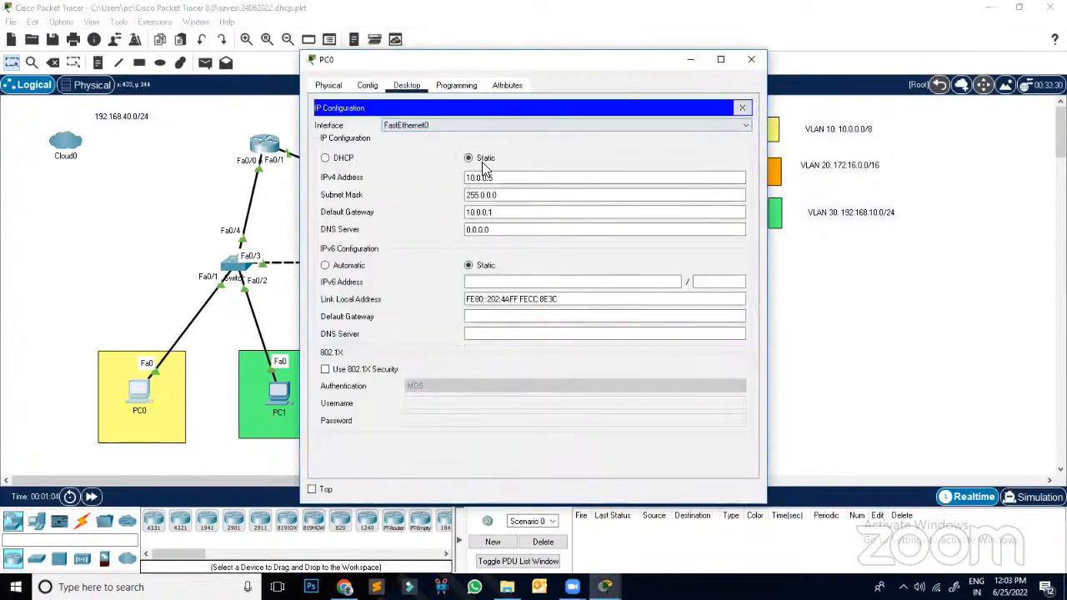
{"action": "left_click", "coordinate": [742, 108]}
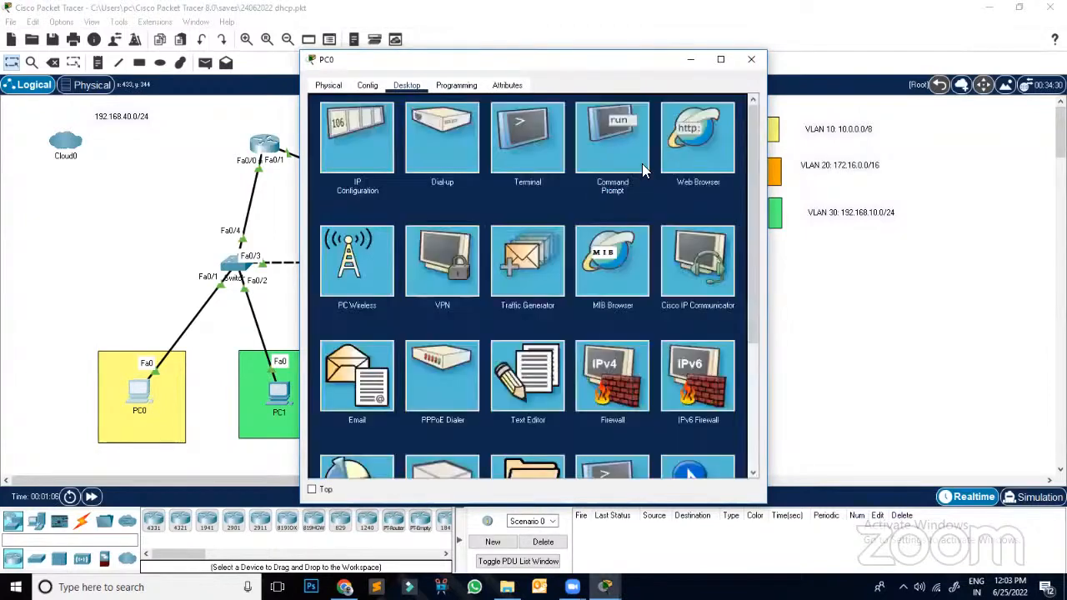
Step: Ping 172.20.0.2 from PC0's Command Prompt, inspect the replies and close the PC0 window
{"action": "left_click", "coordinate": [611, 147]}
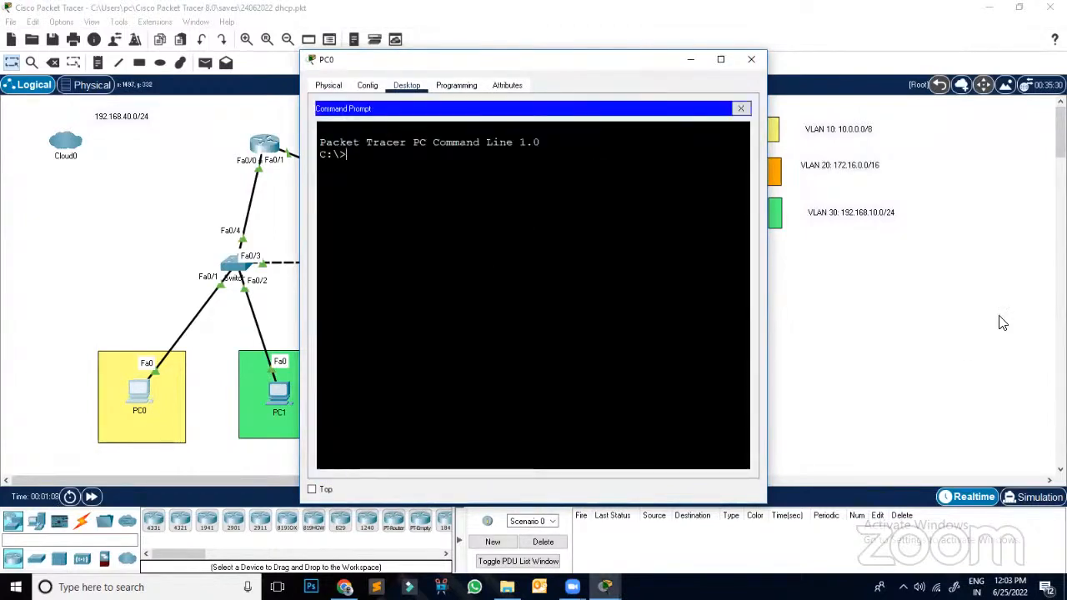
{"action": "type", "text": "ping"}
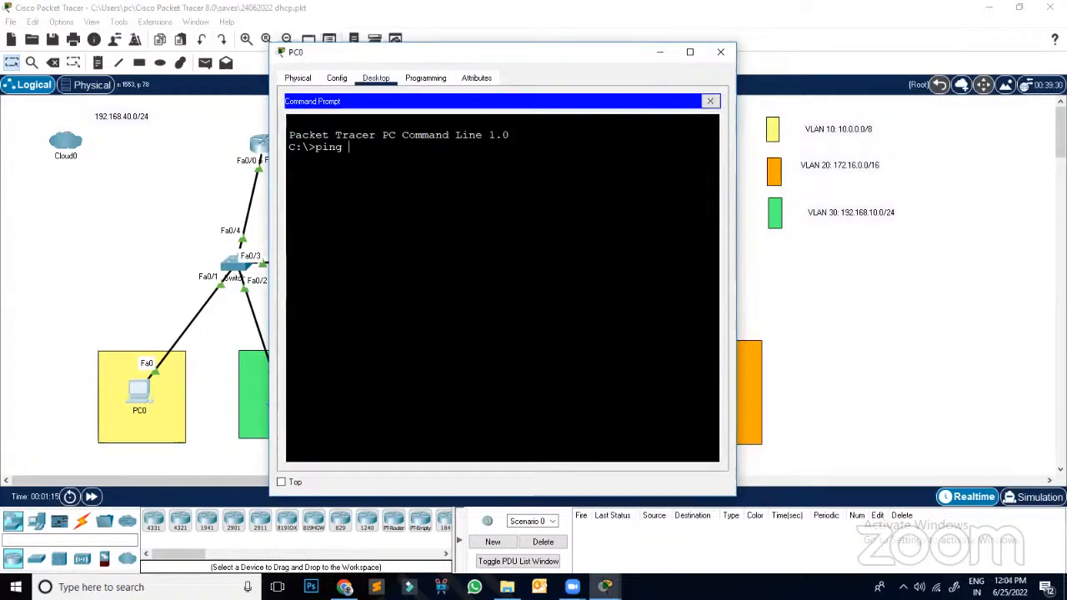
{"action": "type", "text": "172.20.0"}
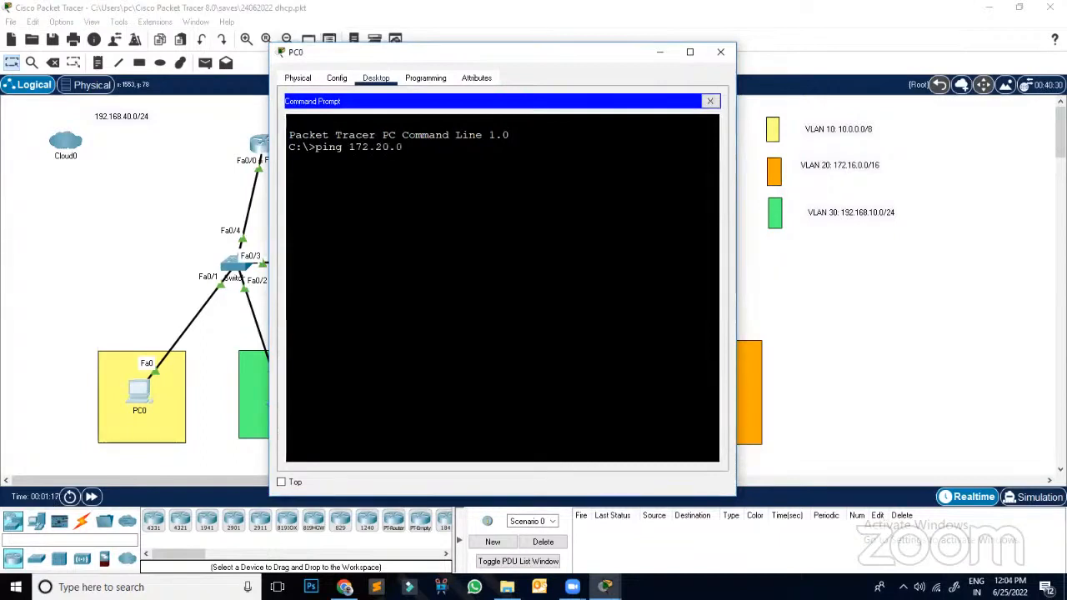
{"action": "type", "text": ".2"}
{"action": "key", "text": "Return"}
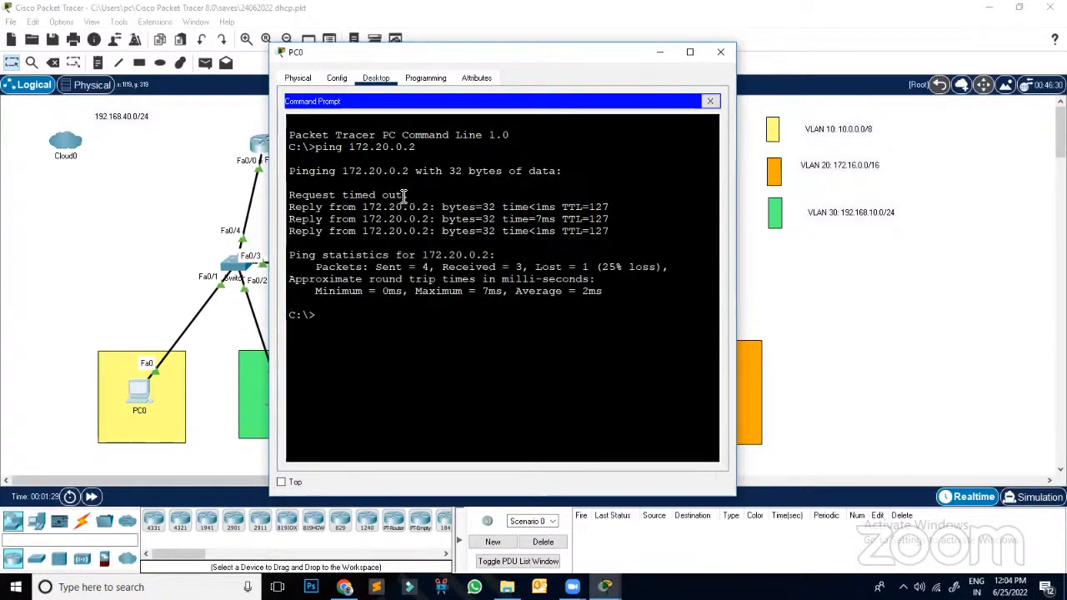
{"action": "left_click_drag", "start_coordinate": [408, 195], "coordinate": [291, 196]}
{"action": "left_click", "coordinate": [492, 193]}
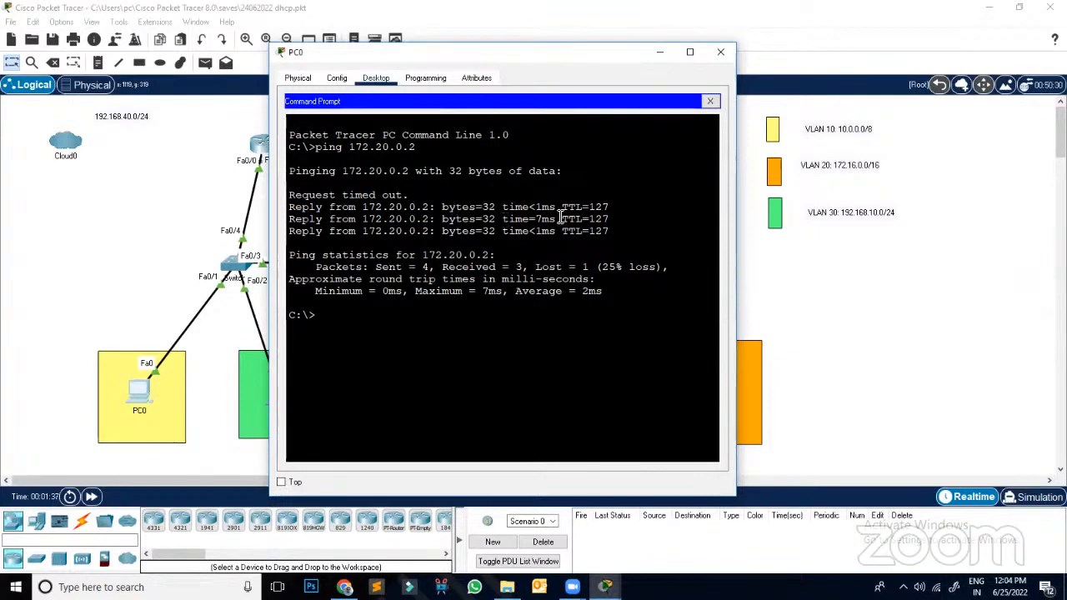
{"action": "left_click", "coordinate": [719, 52]}
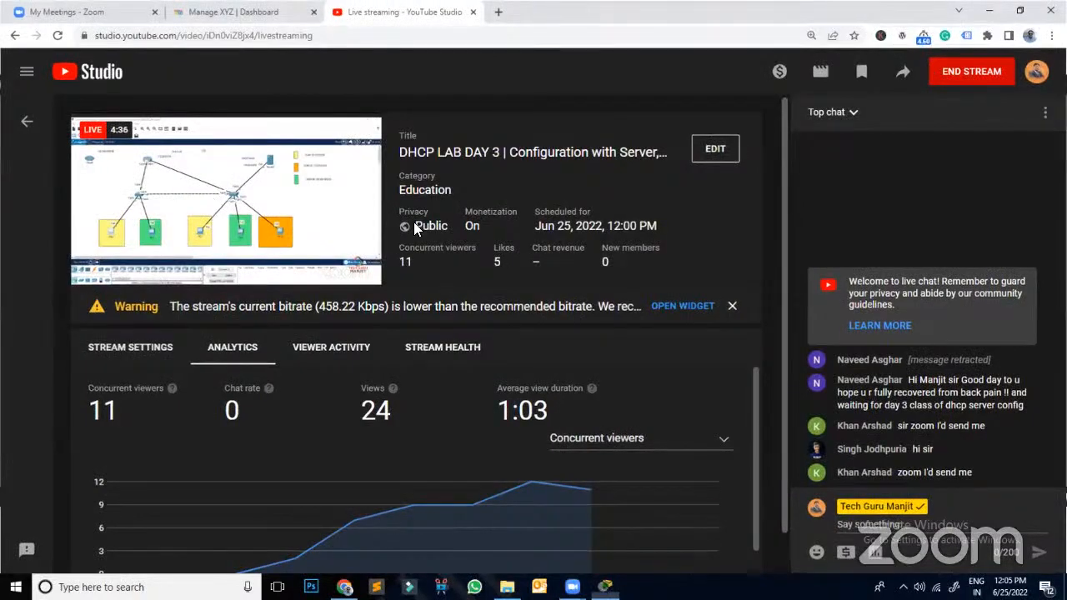
Step: Switch back to Cisco Packet Tracer and review the DHCP service settings and address pools on Server0
{"action": "key", "text": "alt+Tab"}
{"action": "left_click", "coordinate": [684, 146]}
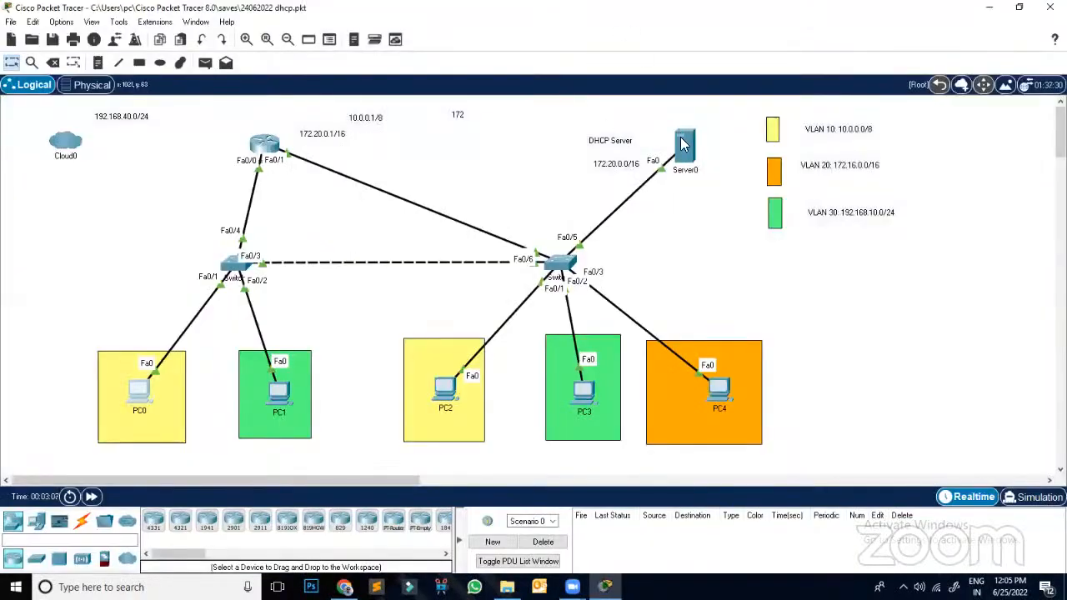
{"action": "left_click", "coordinate": [407, 85]}
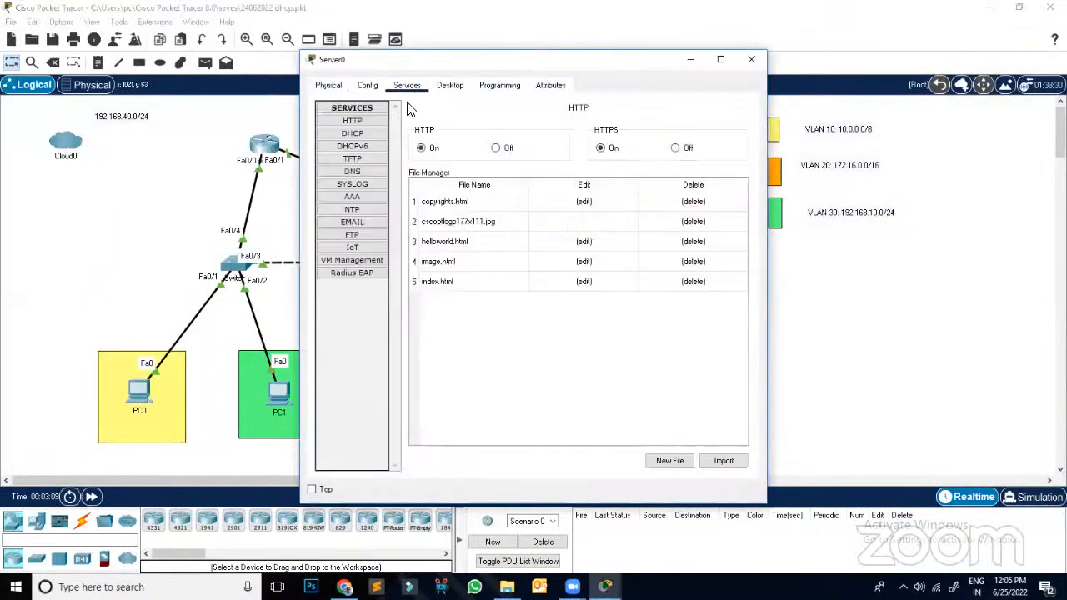
{"action": "left_click", "coordinate": [353, 134]}
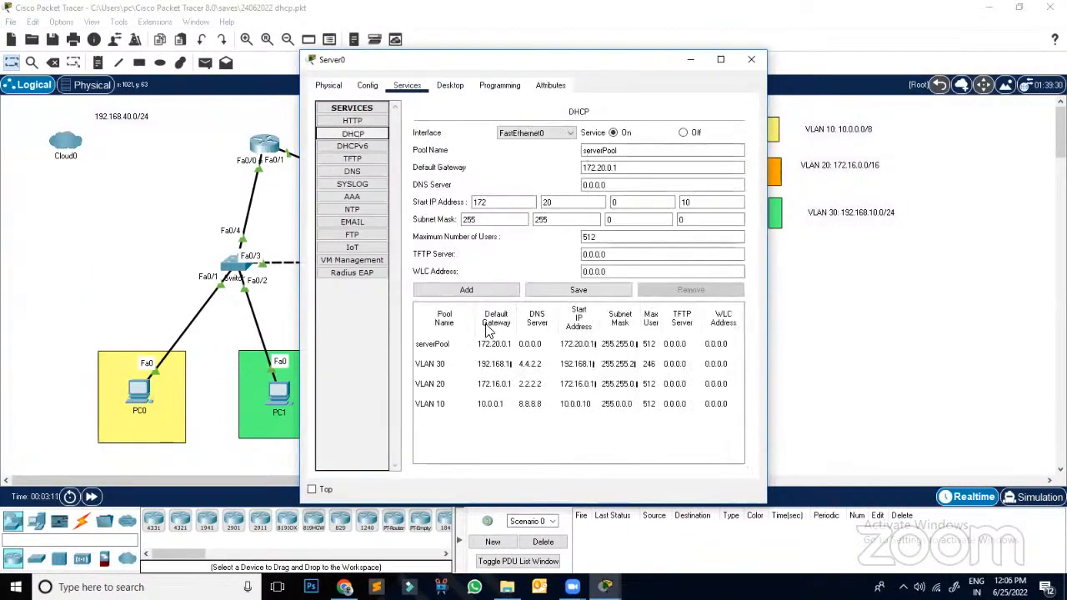
{"action": "left_click", "coordinate": [751, 59]}
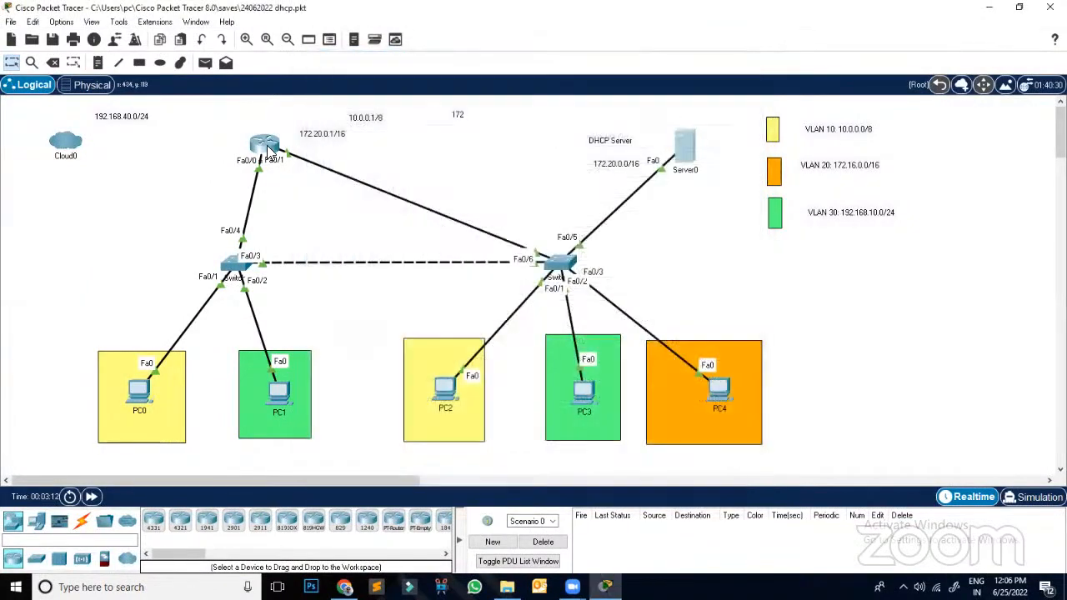
Step: Open Router0's command line in a wider window and enter privileged mode with "en"
{"action": "left_click", "coordinate": [264, 144]}
{"action": "left_click", "coordinate": [399, 87]}
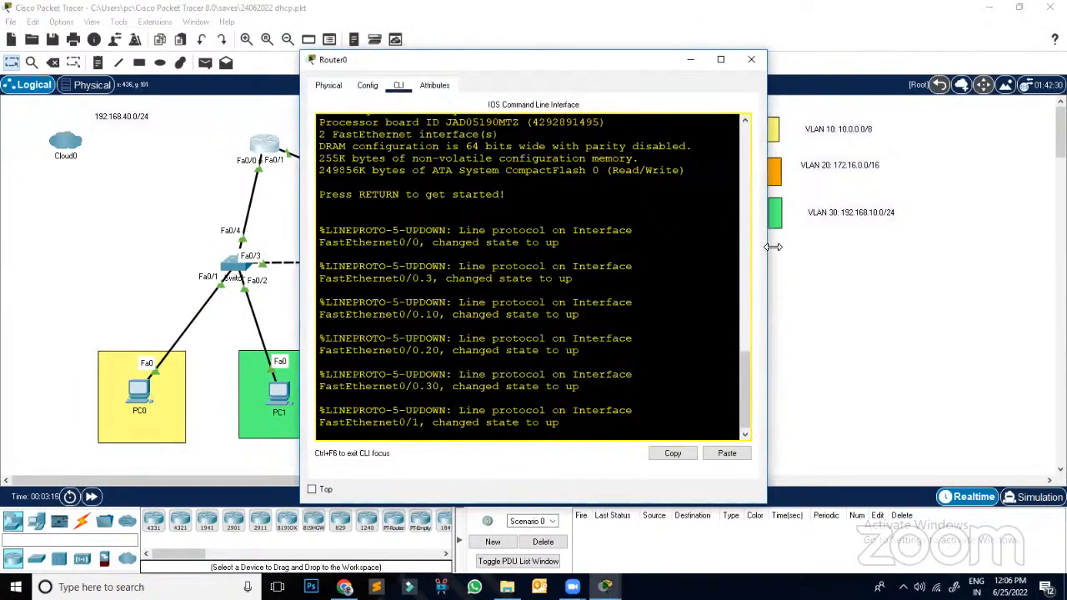
{"action": "left_click_drag", "start_coordinate": [771, 297], "coordinate": [1039, 297]}
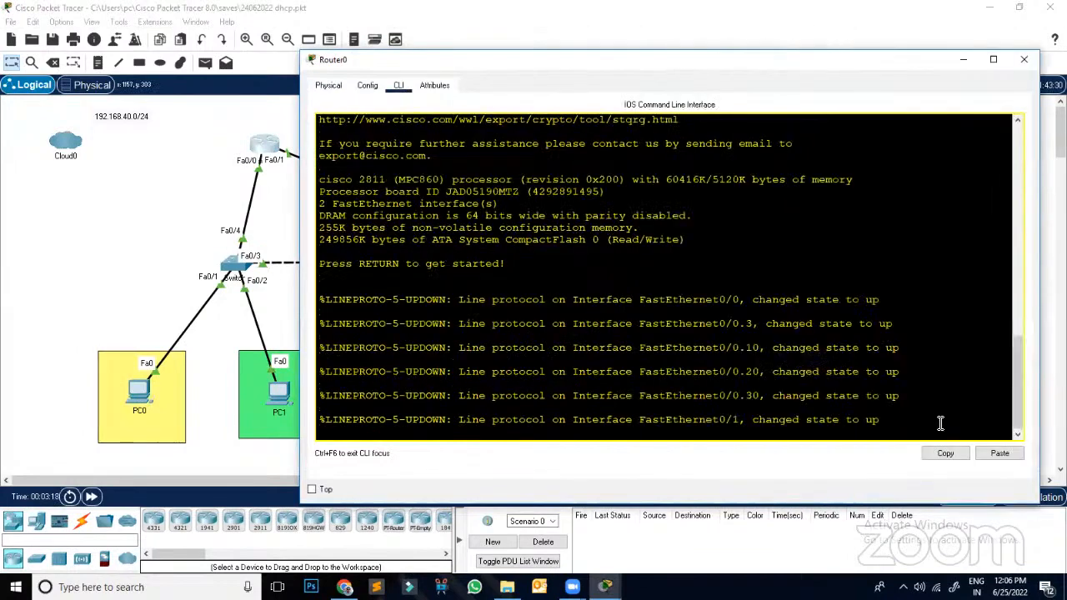
{"action": "key", "text": "Return"}
{"action": "key", "text": "Return"}
{"action": "key", "text": "Return"}
{"action": "key", "text": "Return"}
{"action": "key", "text": "Return"}
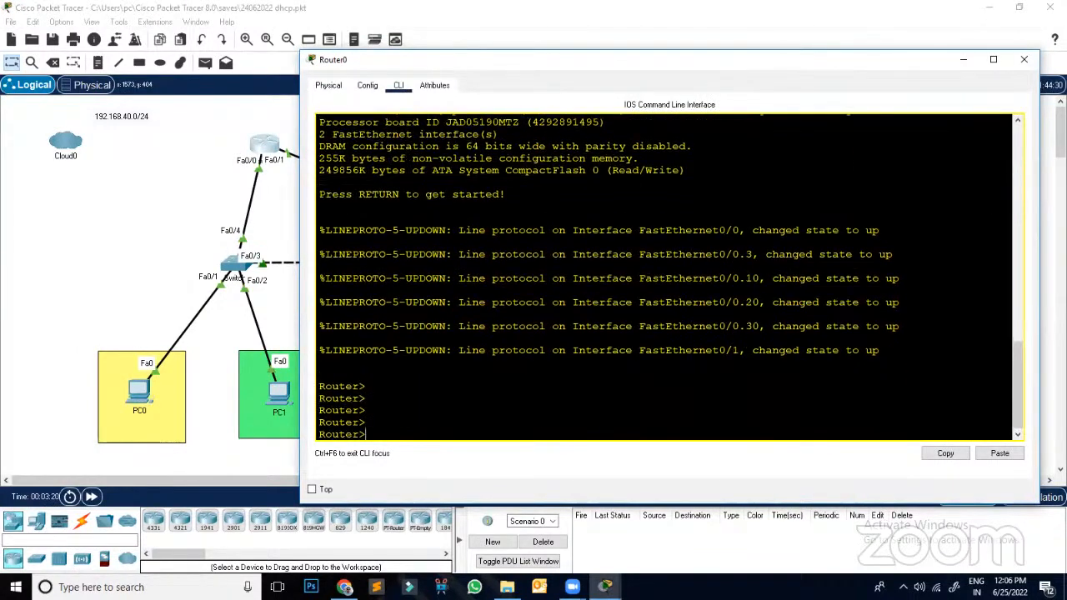
{"action": "type", "text": "en"}
{"action": "key", "text": "Return"}
{"action": "key", "text": "Return"}
{"action": "key", "text": "Return"}
{"action": "key", "text": "Return"}
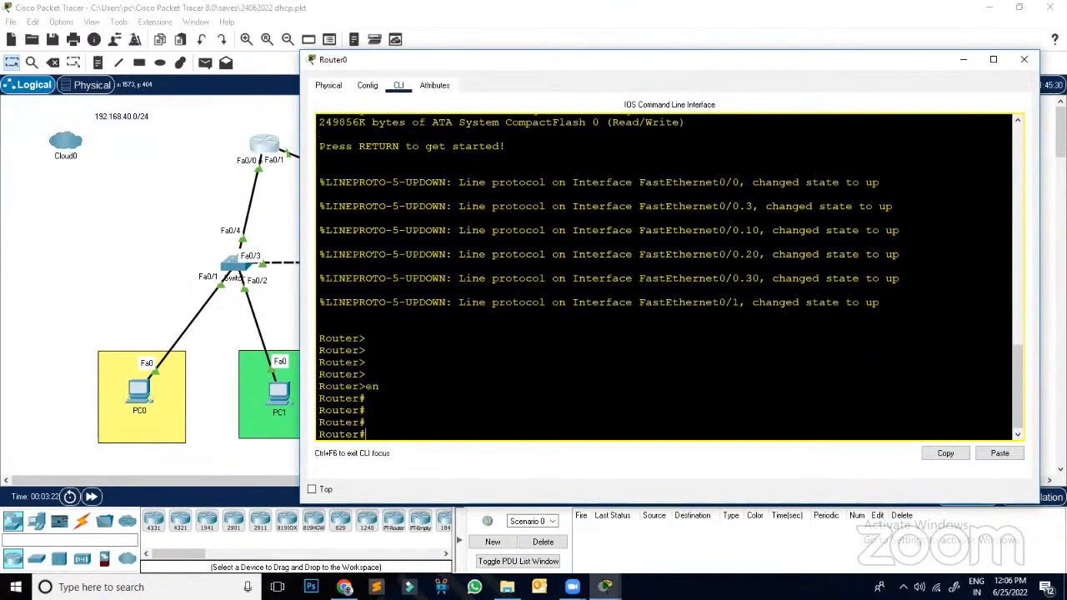
Step: Run "show ip int br" on Router0, examine the interface and subinterface IP addresses, and minimize the router window
{"action": "type", "text": "show ip int br"}
{"action": "key", "text": "Return"}
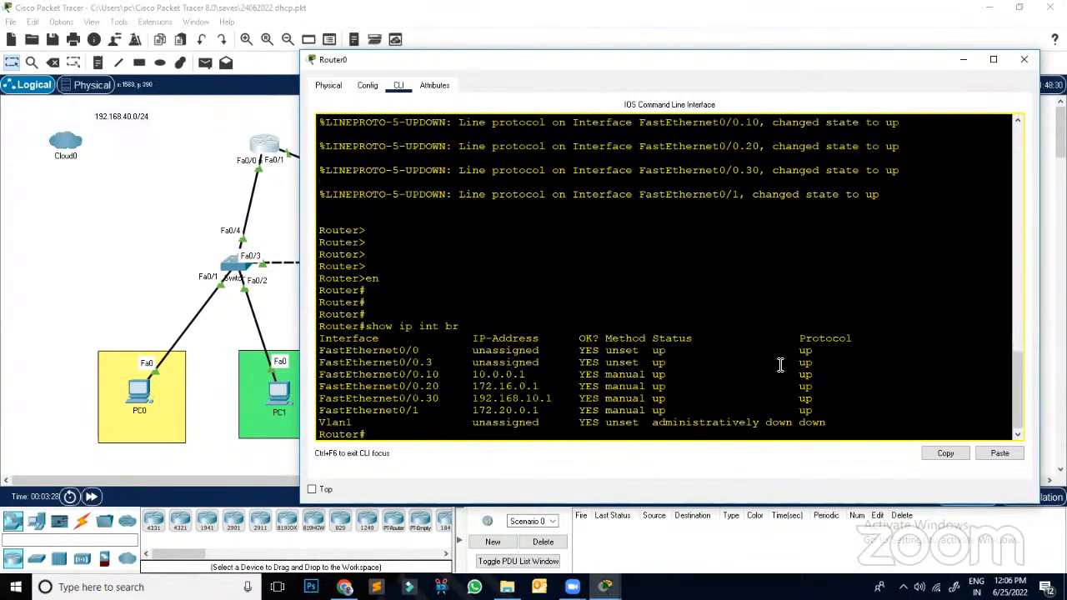
{"action": "left_click_drag", "start_coordinate": [340, 410], "coordinate": [640, 420]}
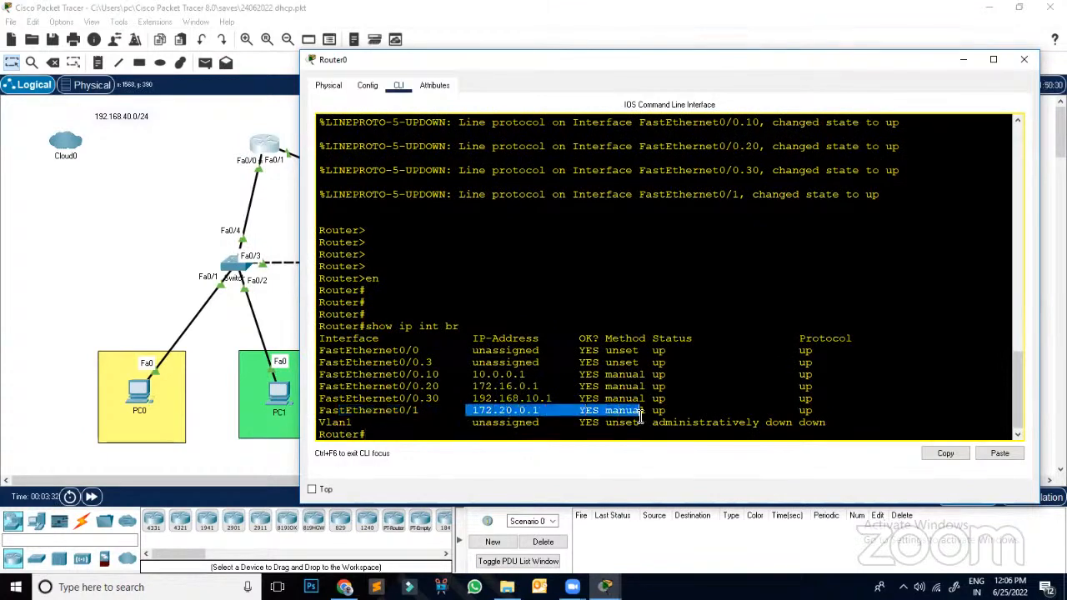
{"action": "left_click", "coordinate": [550, 420]}
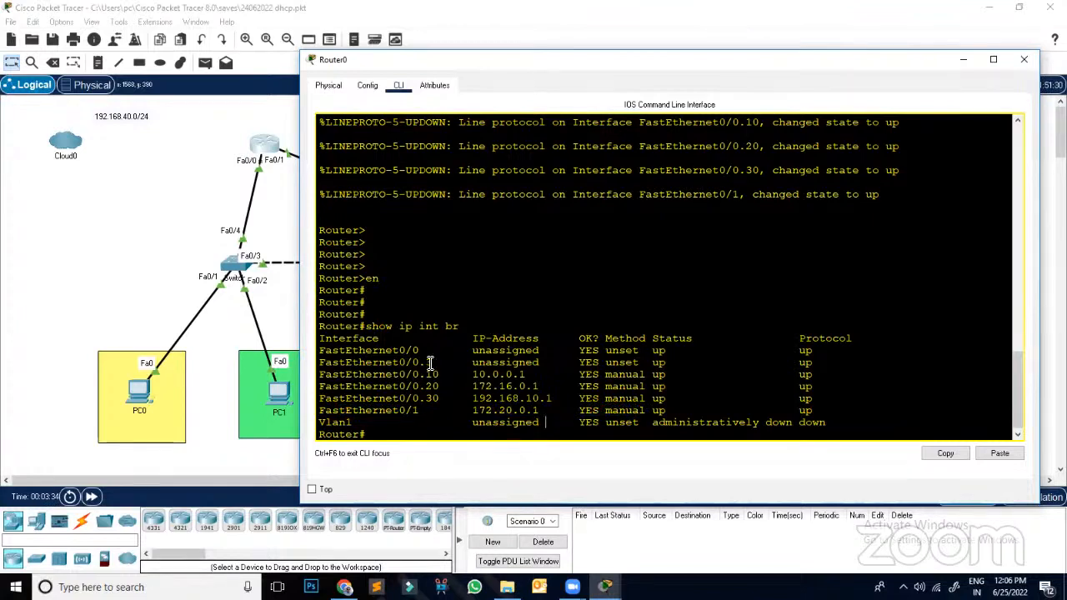
{"action": "left_click_drag", "start_coordinate": [471, 377], "coordinate": [527, 375]}
{"action": "left_click_drag", "start_coordinate": [461, 386], "coordinate": [552, 398]}
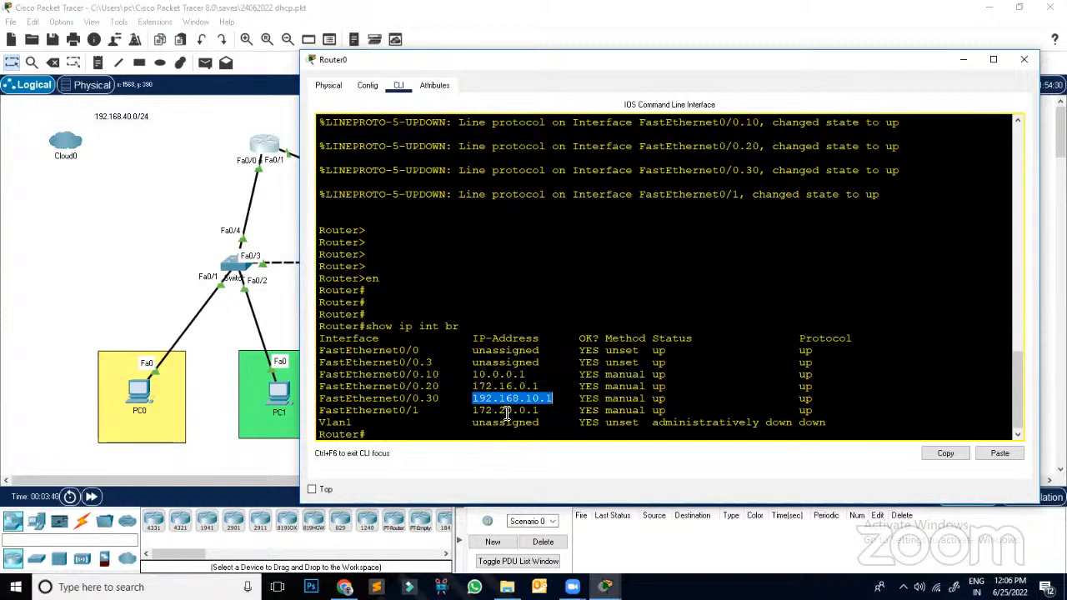
{"action": "left_click", "coordinate": [560, 415]}
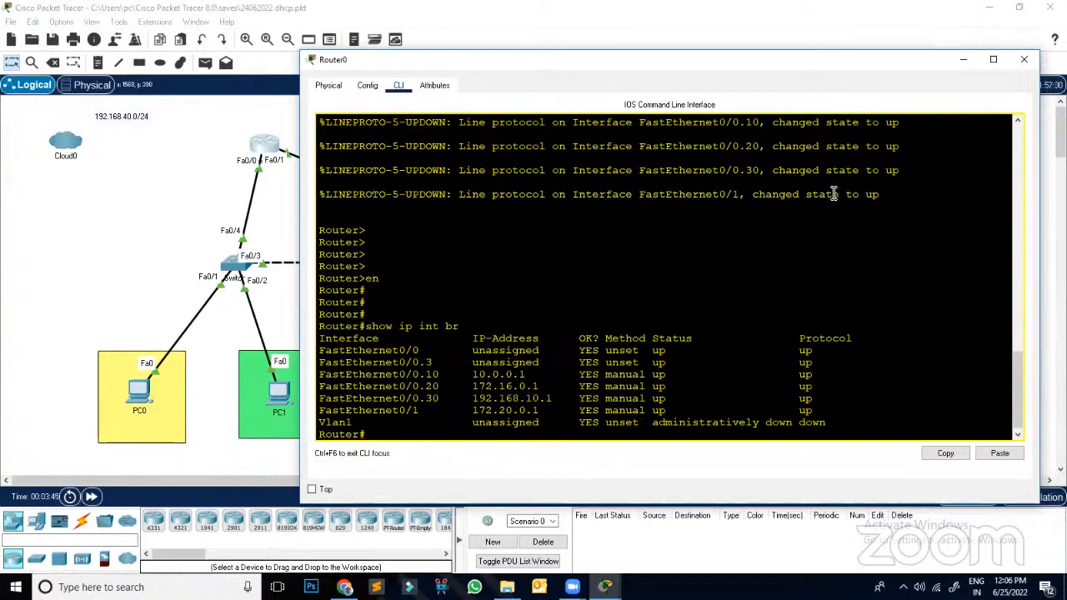
{"action": "left_click", "coordinate": [963, 62]}
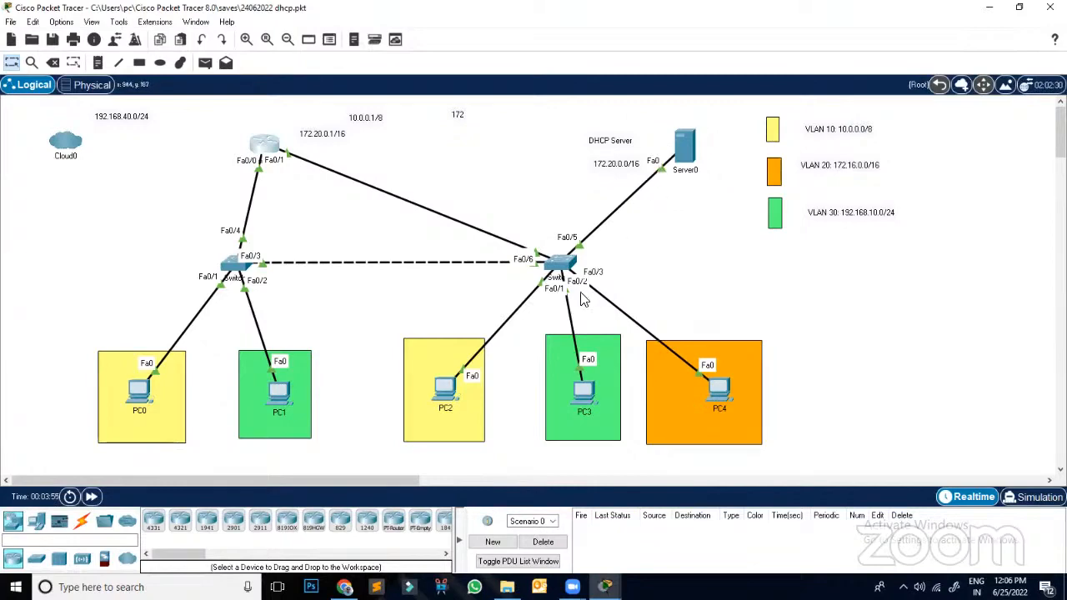
Step: Check PC2's IP configuration and close its window
{"action": "left_click", "coordinate": [445, 390]}
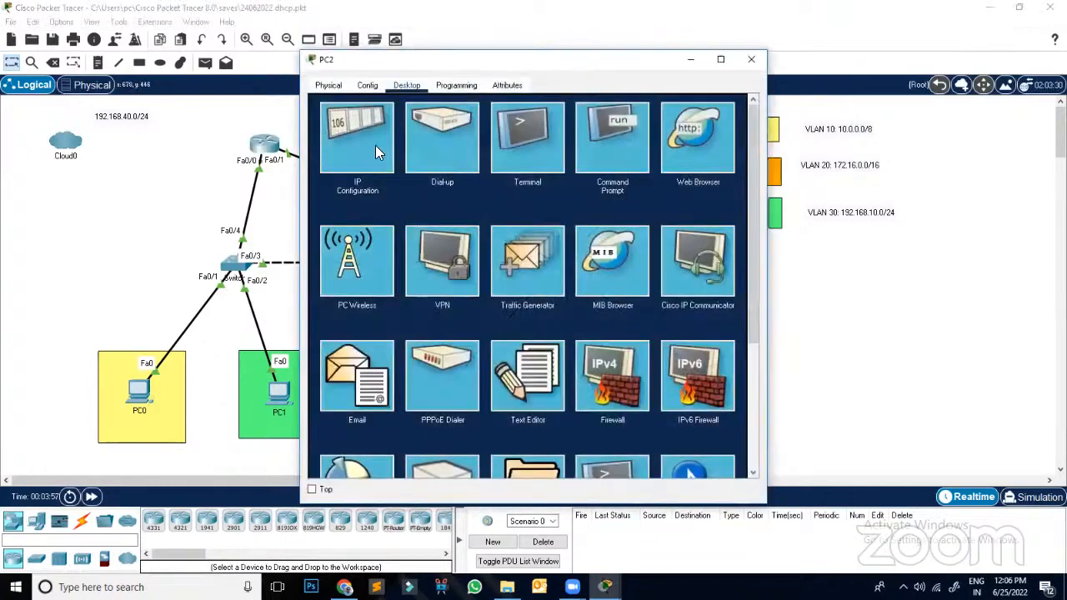
{"action": "left_click", "coordinate": [373, 145]}
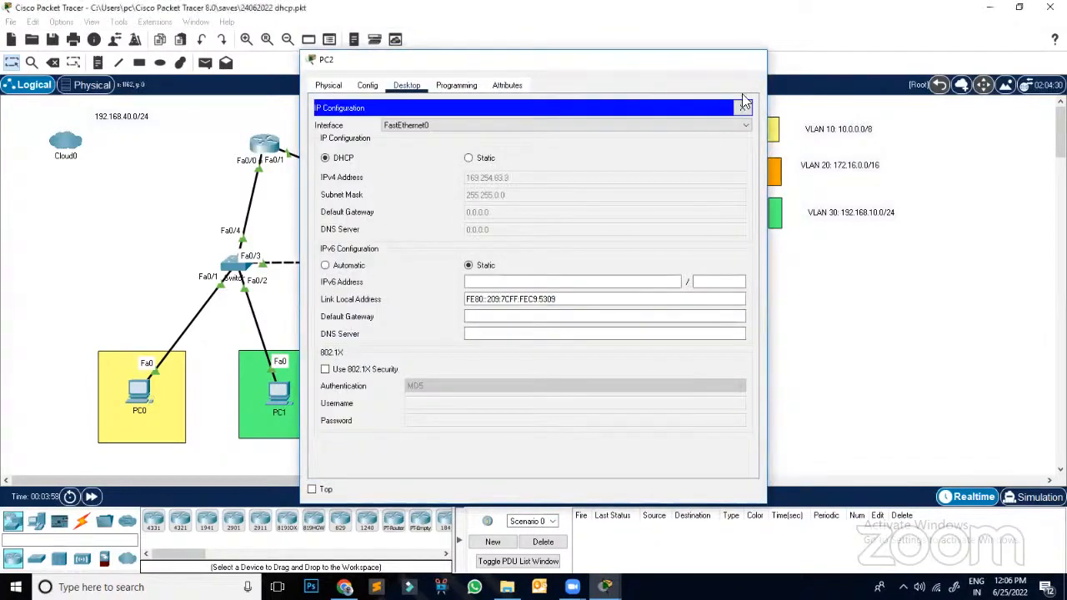
{"action": "left_click", "coordinate": [751, 59]}
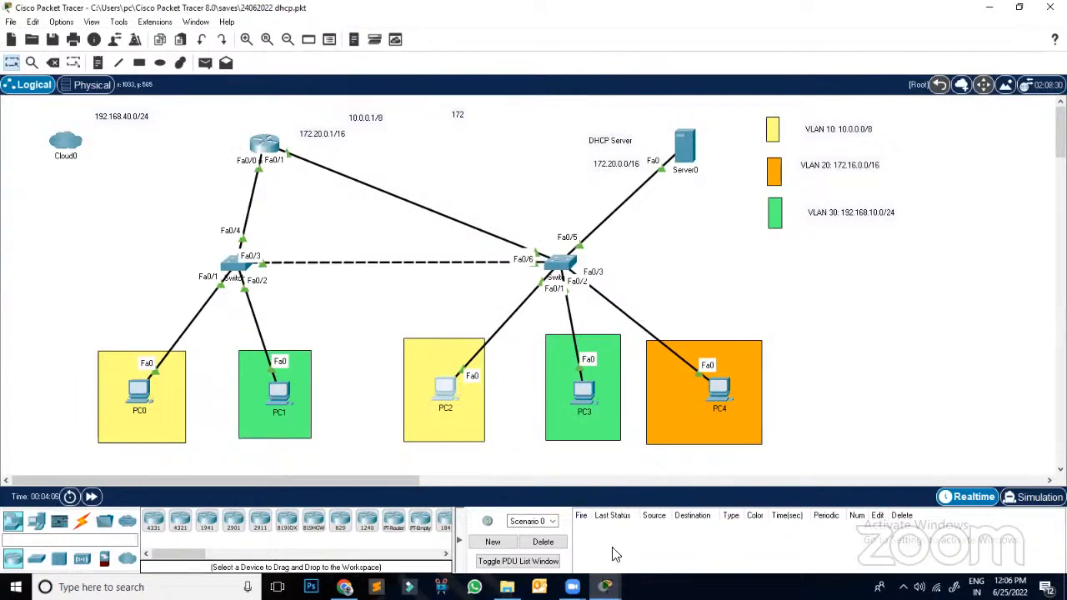
Step: Return to Router0's command line and enter configuration mode for subinterface f0/0.10 using "conf t" and "int f0/0.10"
{"action": "left_click", "coordinate": [605, 587]}
{"action": "left_click", "coordinate": [671, 527]}
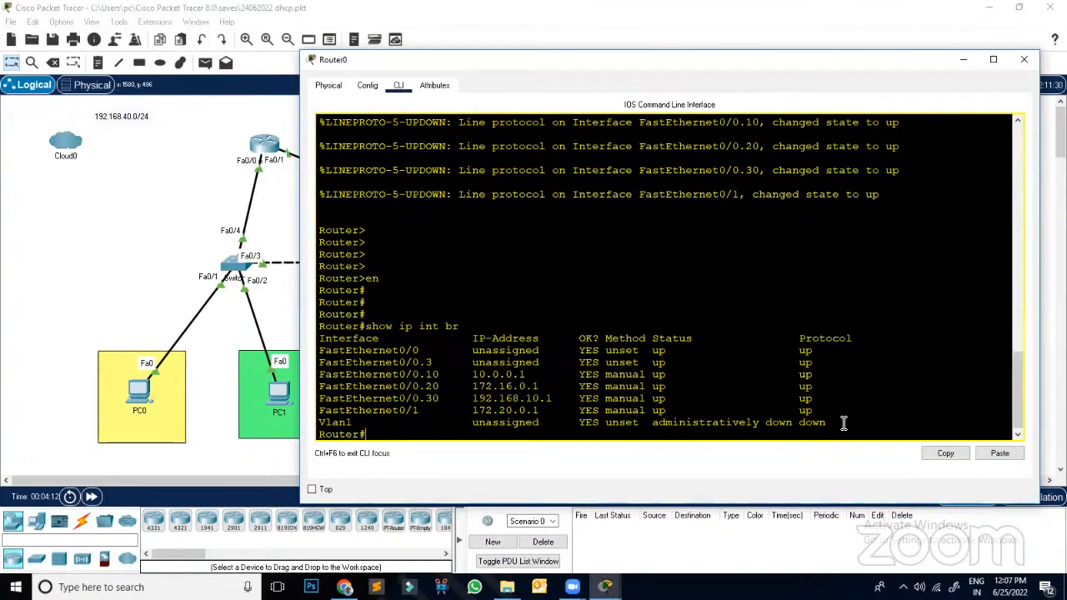
{"action": "type", "text": "conf t"}
{"action": "key", "text": "Return"}
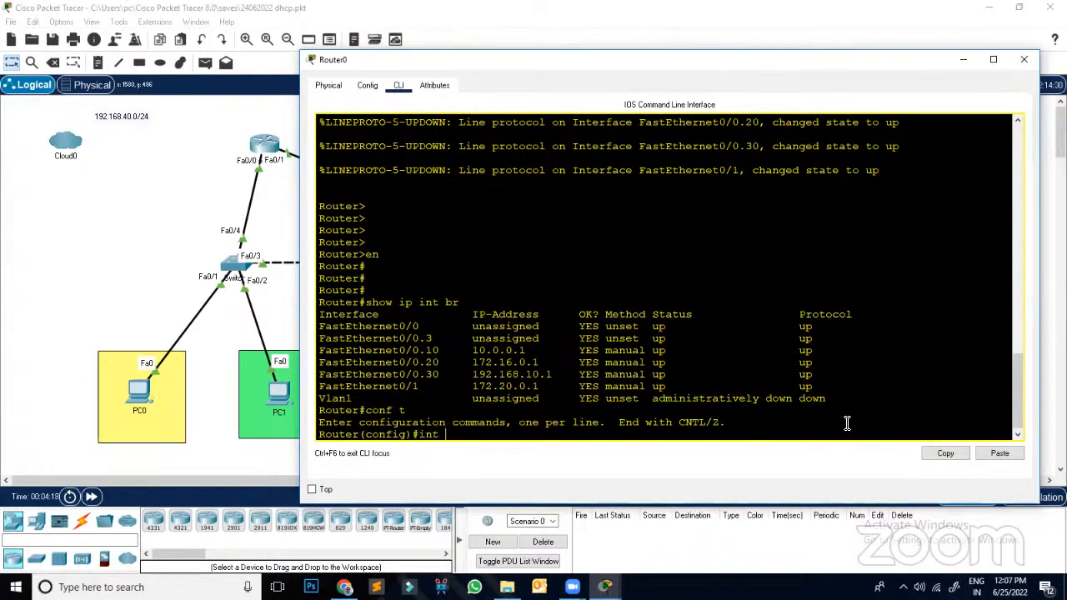
{"action": "type", "text": "int f0/0.10"}
{"action": "key", "text": "Return"}
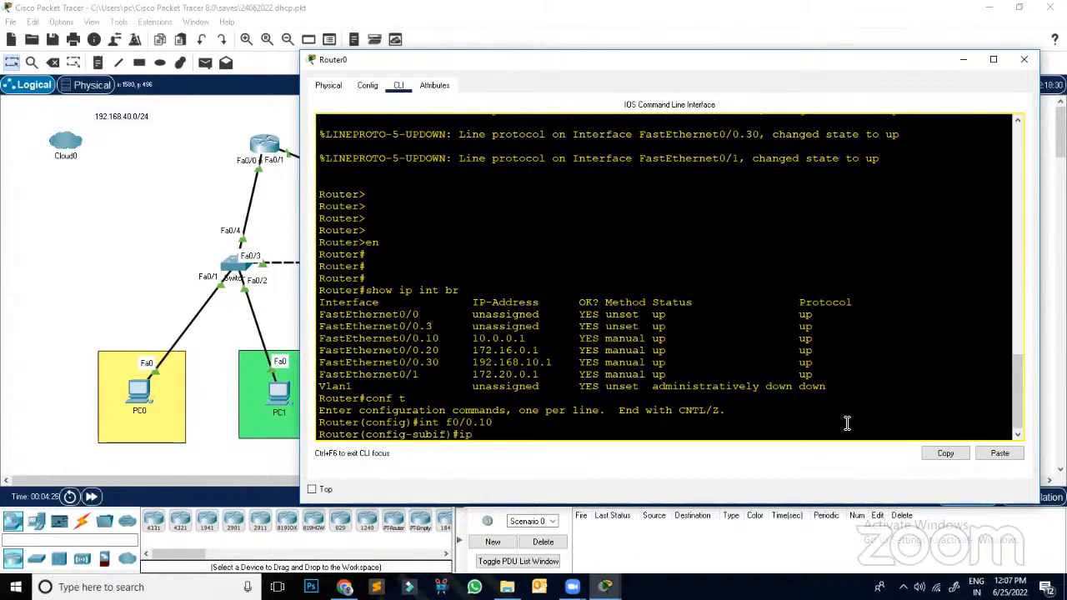
Step: Set the helper address of subinterface f0/0.10 with "ip helper-address 172.20.0.1" and minimize the router window
{"action": "type", "text": "ip hel"}
{"action": "key", "text": "Tab"}
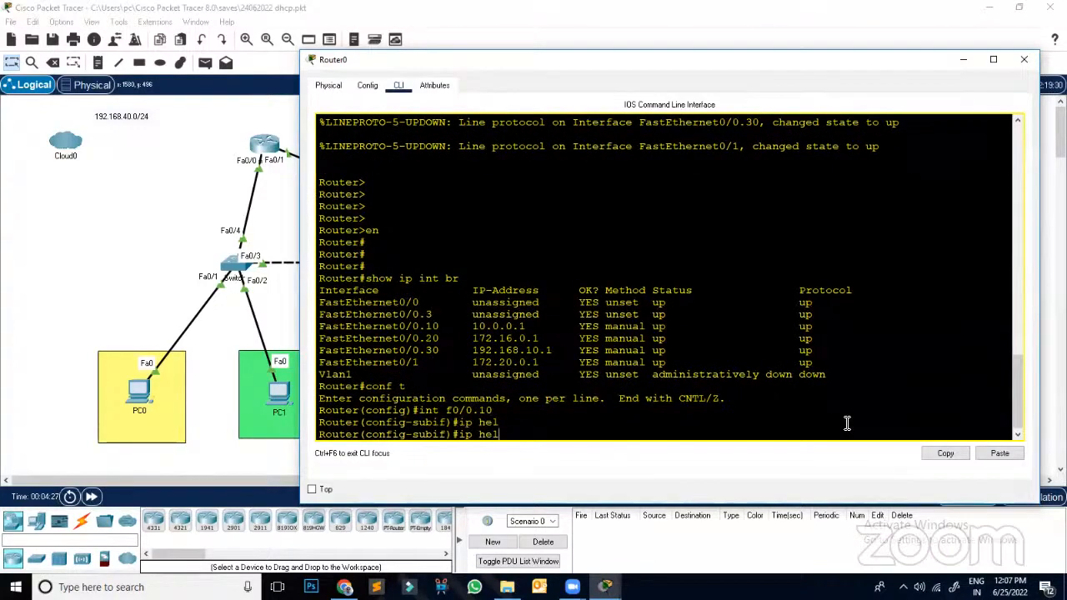
{"action": "type", "text": "pe"}
{"action": "key", "text": "Tab"}
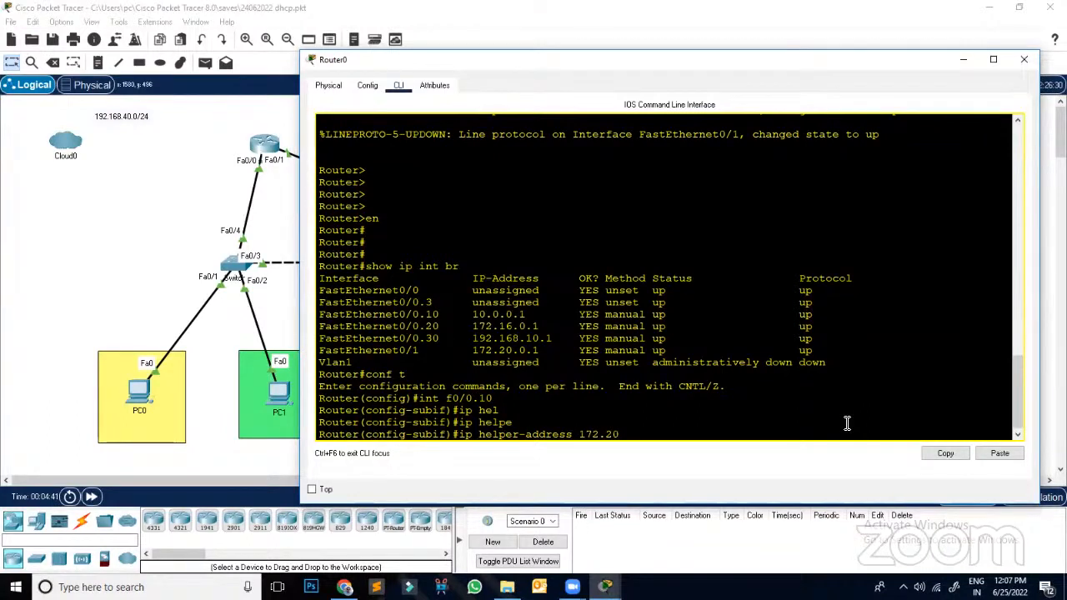
{"action": "type", "text": ".0.1"}
{"action": "key", "text": "Return"}
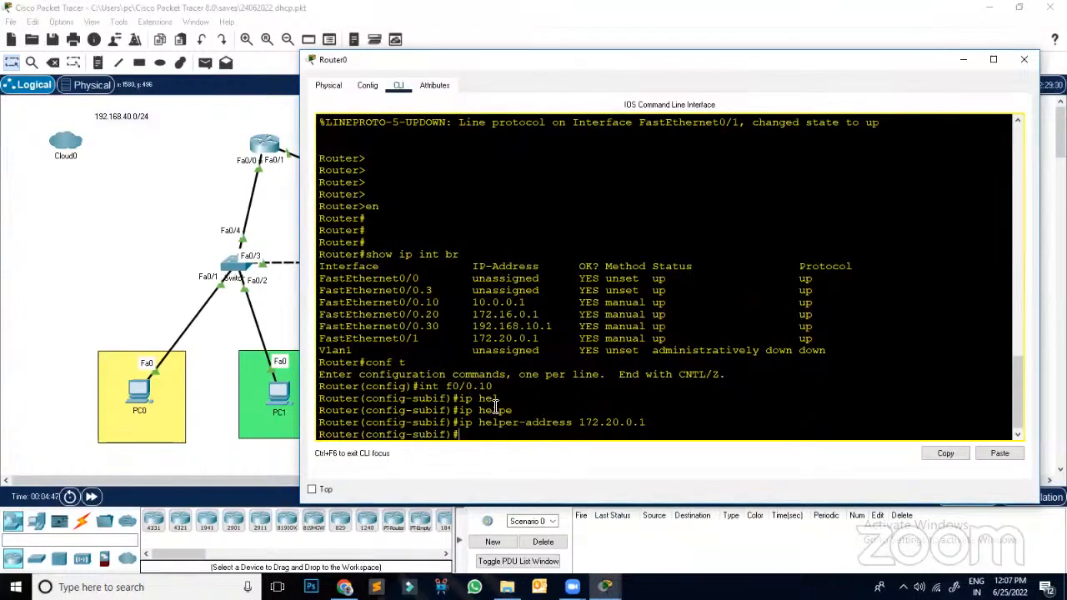
{"action": "left_click", "coordinate": [964, 58]}
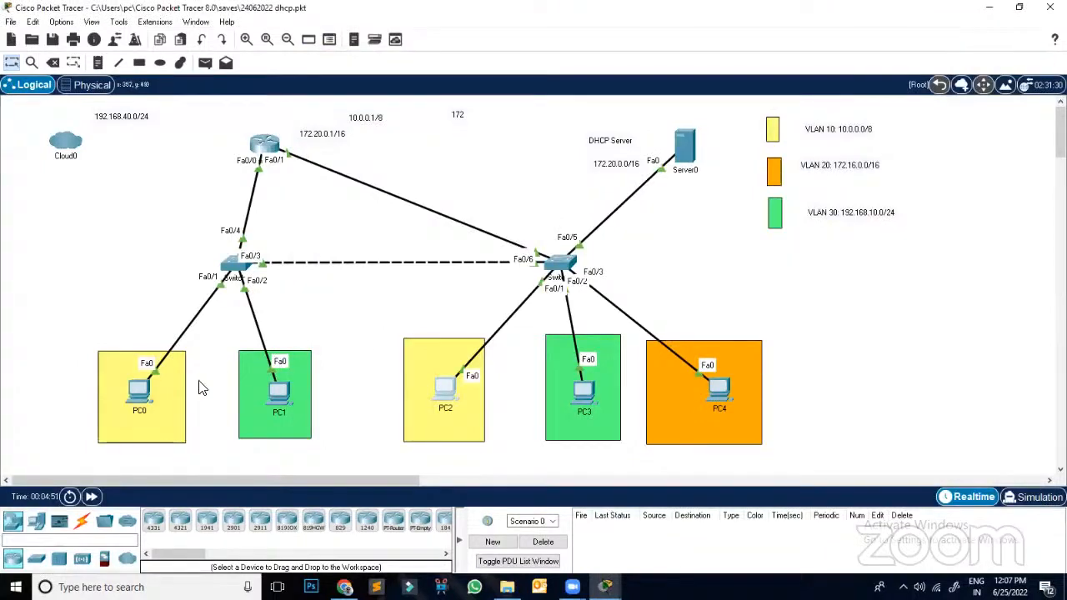
Step: Switch PC0's IP configuration from static to DHCP, repeat the address request and close the PC0 window
{"action": "left_click", "coordinate": [146, 400]}
{"action": "left_click", "coordinate": [369, 138]}
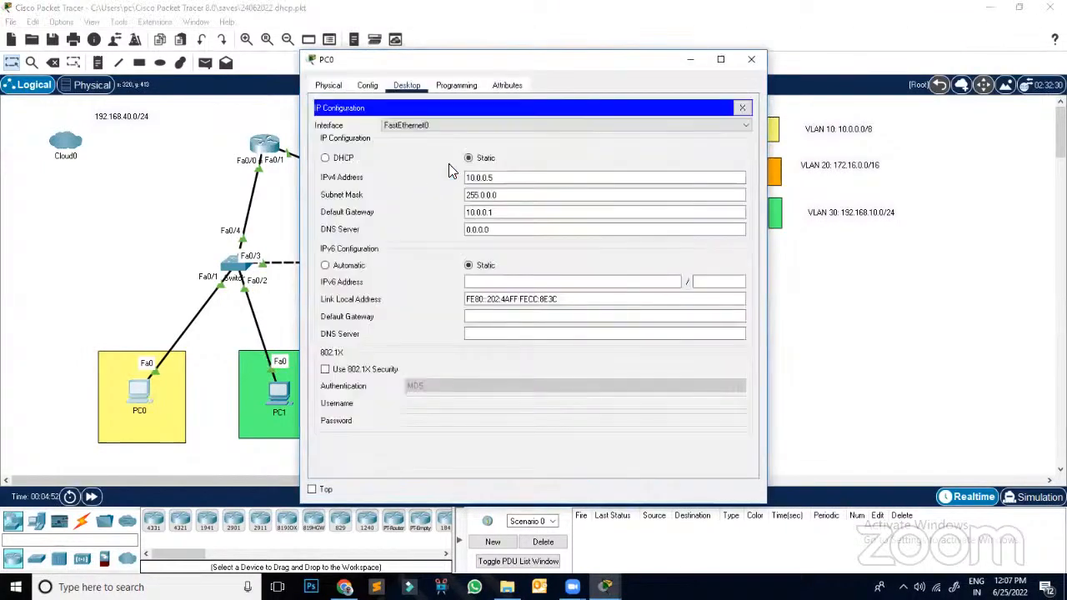
{"action": "left_click", "coordinate": [467, 158]}
{"action": "left_click", "coordinate": [326, 159]}
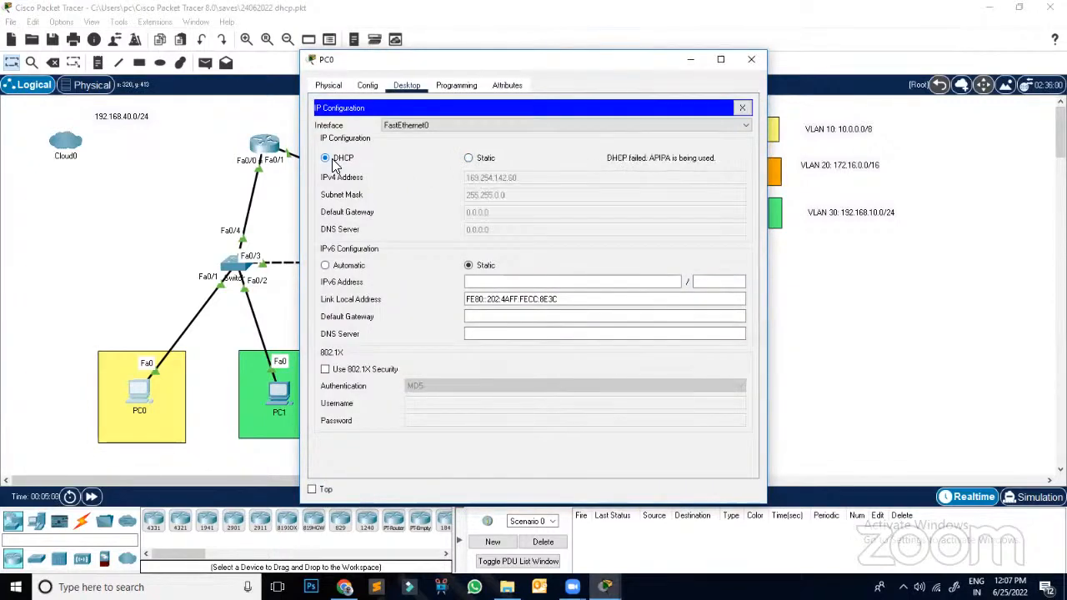
{"action": "left_click", "coordinate": [471, 159]}
{"action": "left_click", "coordinate": [342, 160]}
{"action": "left_click", "coordinate": [751, 59]}
Step: Try twice to obtain a DHCP address on PC2 by toggling its IP configuration to static and back to DHCP
{"action": "left_click", "coordinate": [445, 392]}
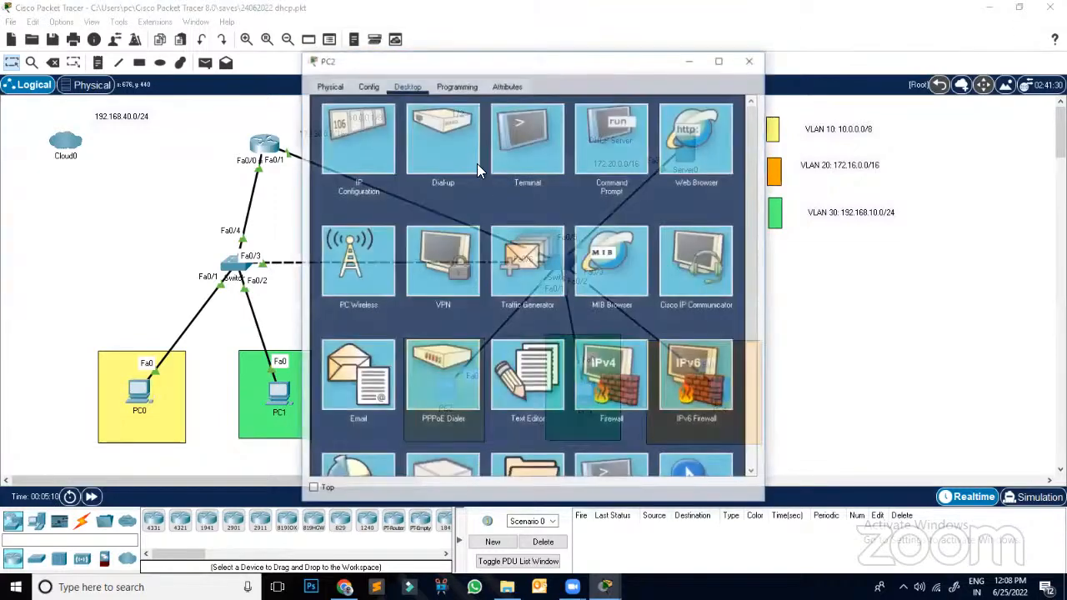
{"action": "left_click", "coordinate": [357, 140]}
{"action": "left_click", "coordinate": [469, 158]}
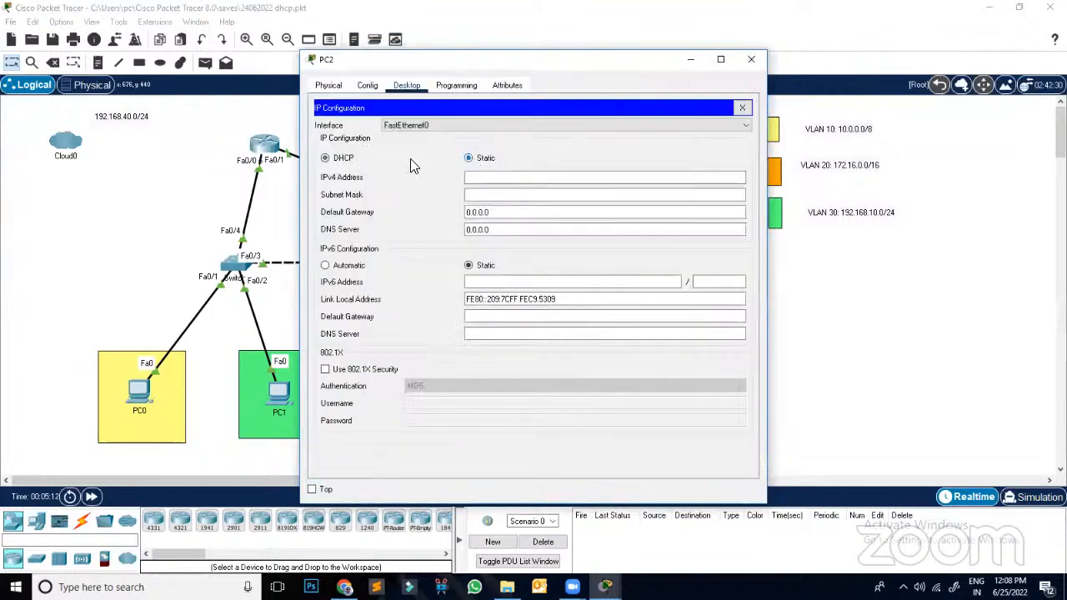
{"action": "left_click", "coordinate": [347, 161]}
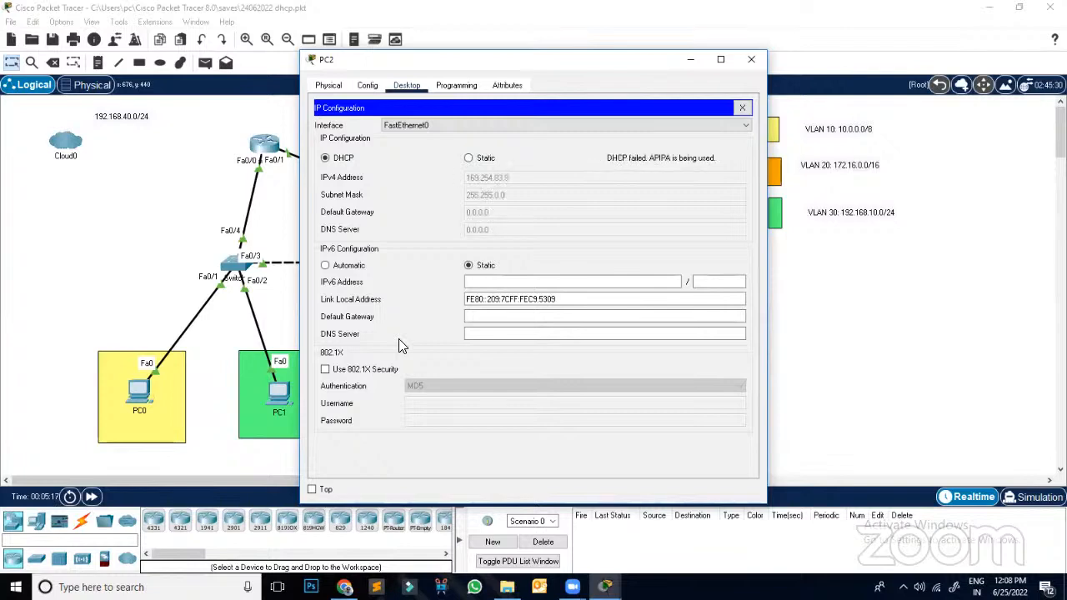
{"action": "left_click", "coordinate": [469, 158]}
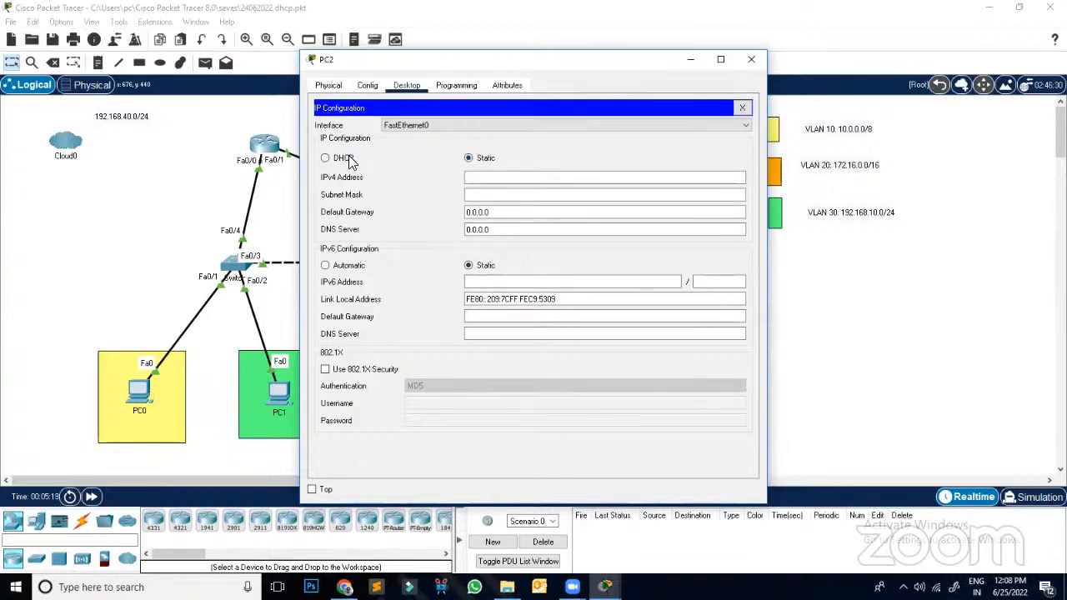
{"action": "left_click", "coordinate": [346, 159]}
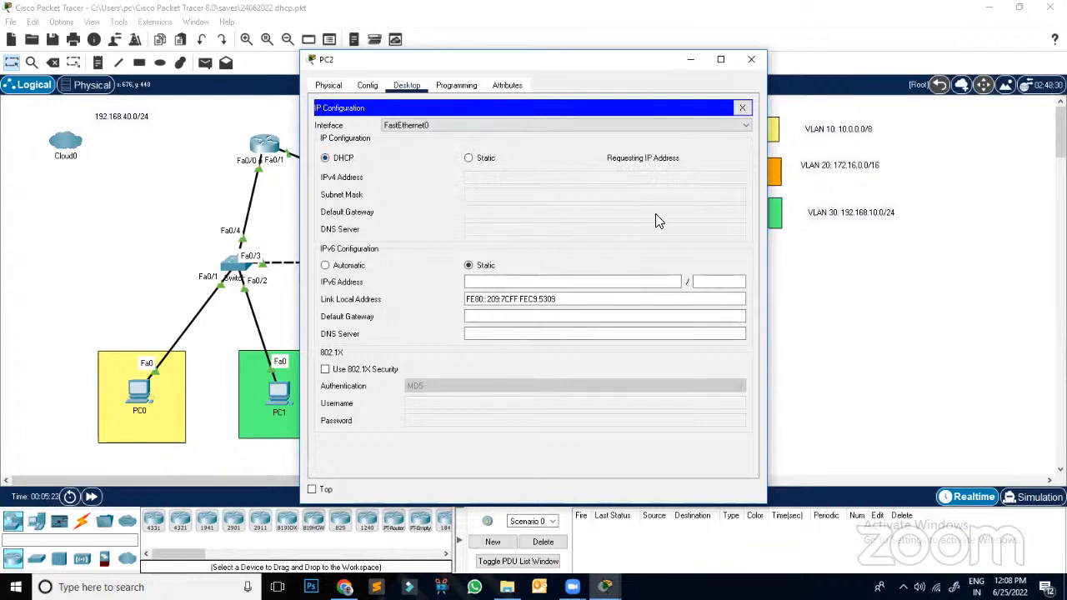
{"action": "left_click", "coordinate": [750, 62]}
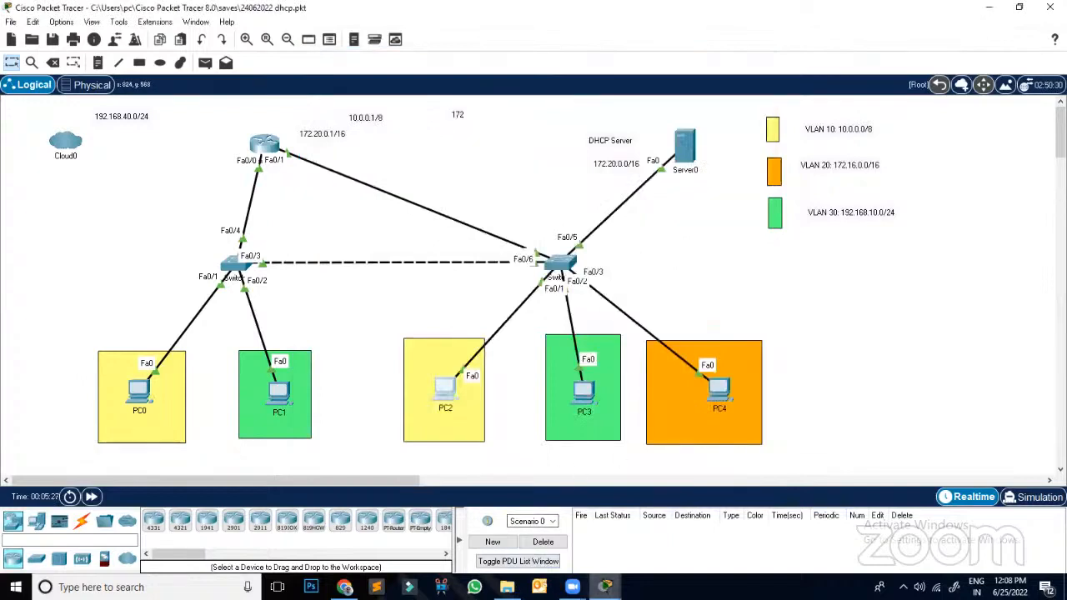
Step: Reissue the helper command on Router0's f0/0.10 as "ip helper-address 172.20.0.2" and minimize the router window
{"action": "mouse_move", "coordinate": [605, 587]}
{"action": "left_click", "coordinate": [678, 516]}
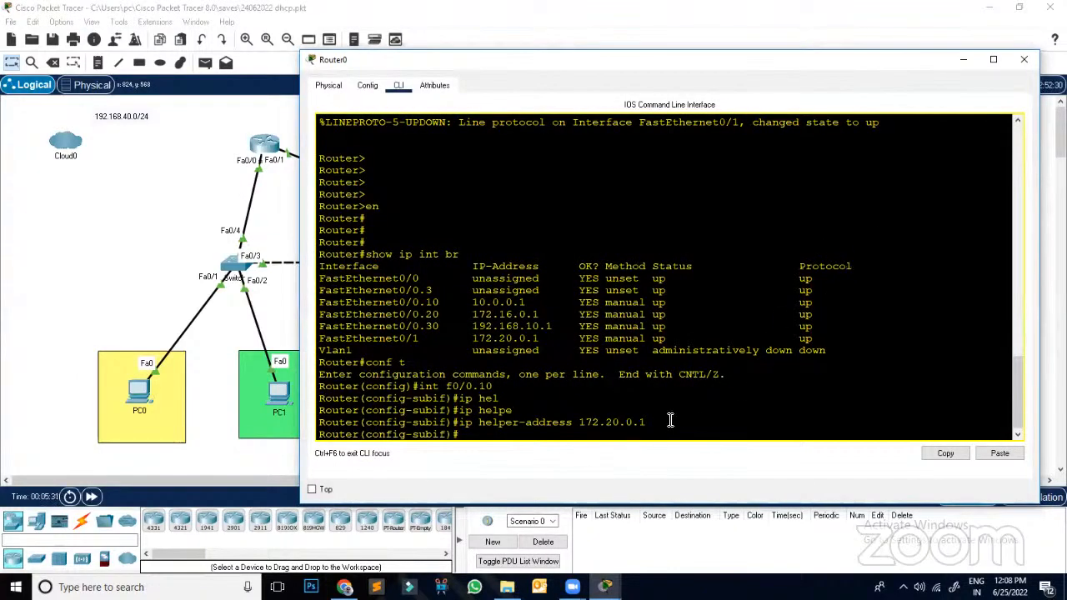
{"action": "left_click_drag", "start_coordinate": [652, 426], "coordinate": [627, 427]}
{"action": "left_click", "coordinate": [627, 428]}
{"action": "key", "text": "Up"}
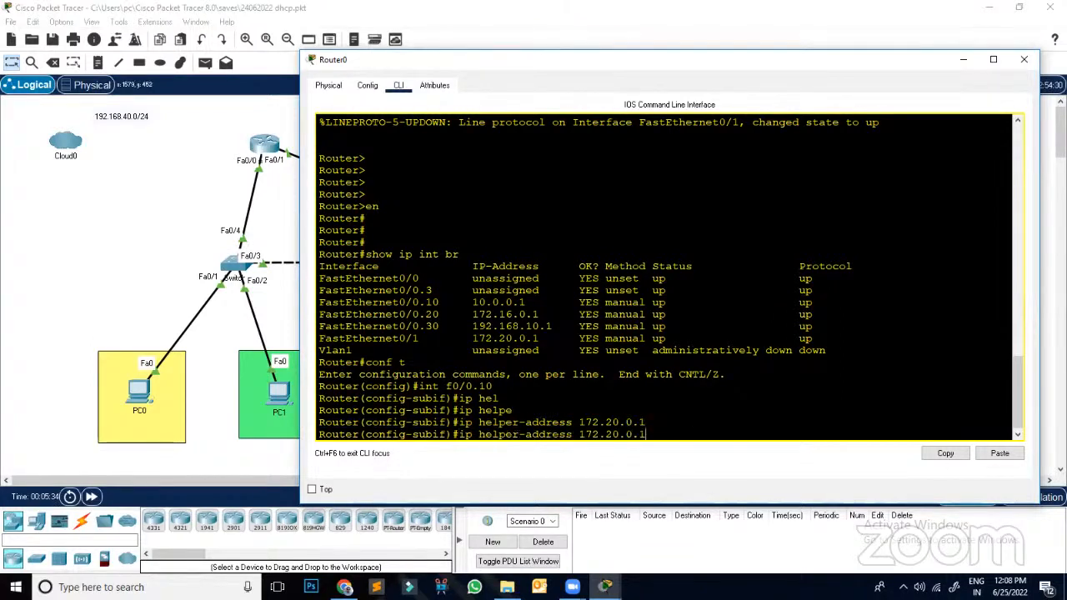
{"action": "type", "text": "2"}
{"action": "key", "text": "Return"}
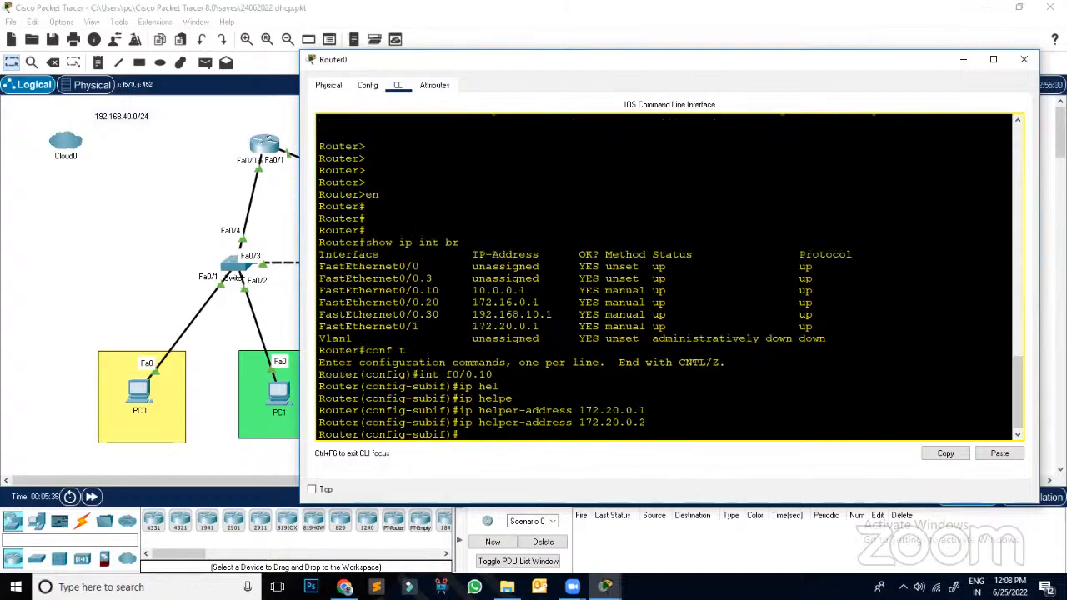
{"action": "left_click", "coordinate": [964, 60]}
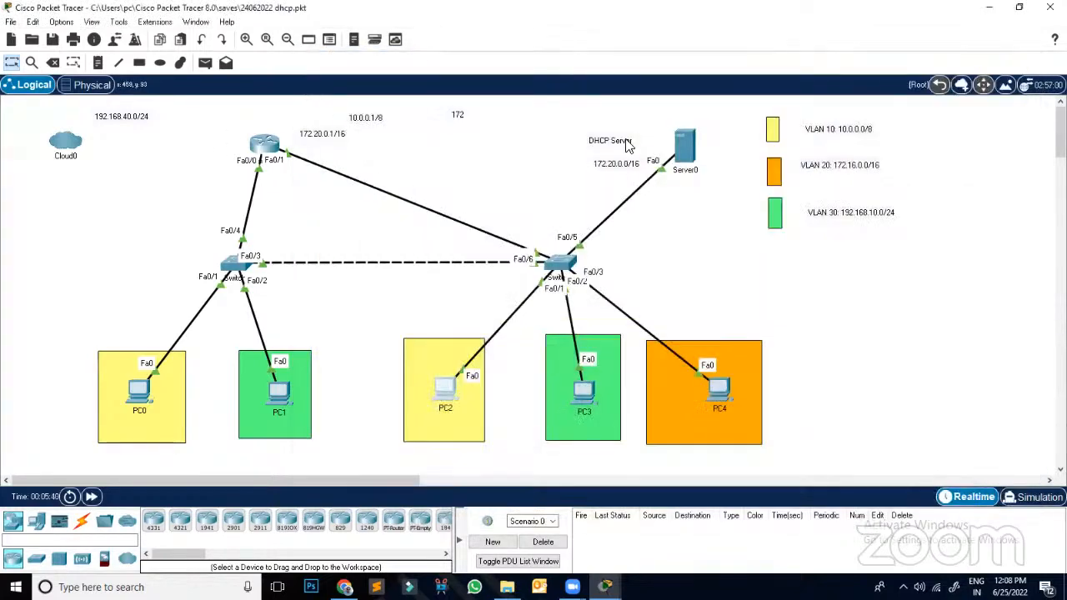
Step: Check Server0's static IP address and default gateway in its IP configuration, and close the server window
{"action": "left_click", "coordinate": [683, 148]}
{"action": "left_click", "coordinate": [450, 85]}
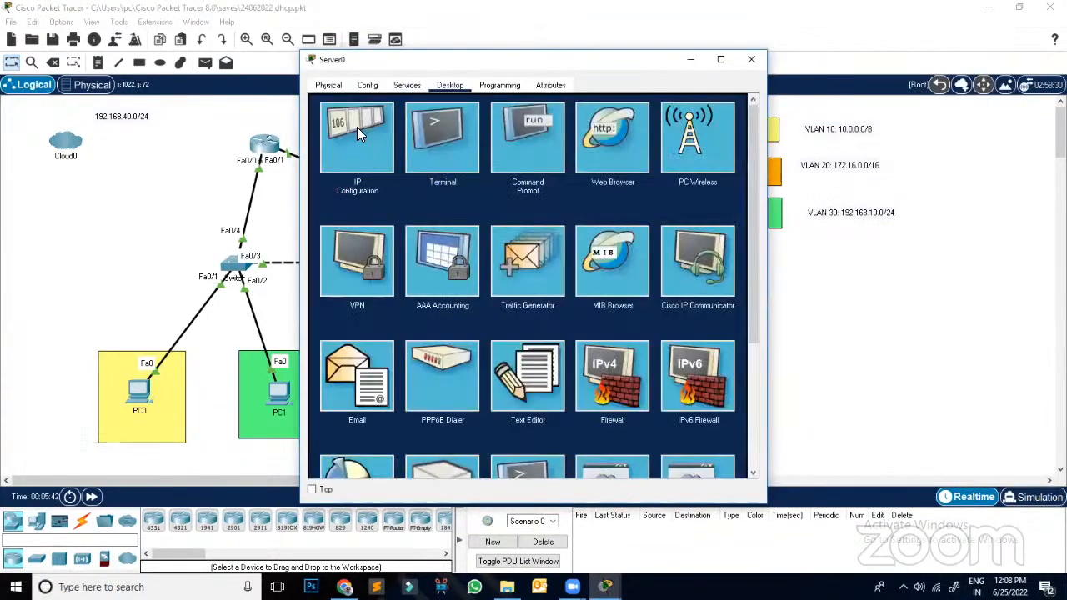
{"action": "left_click", "coordinate": [357, 129]}
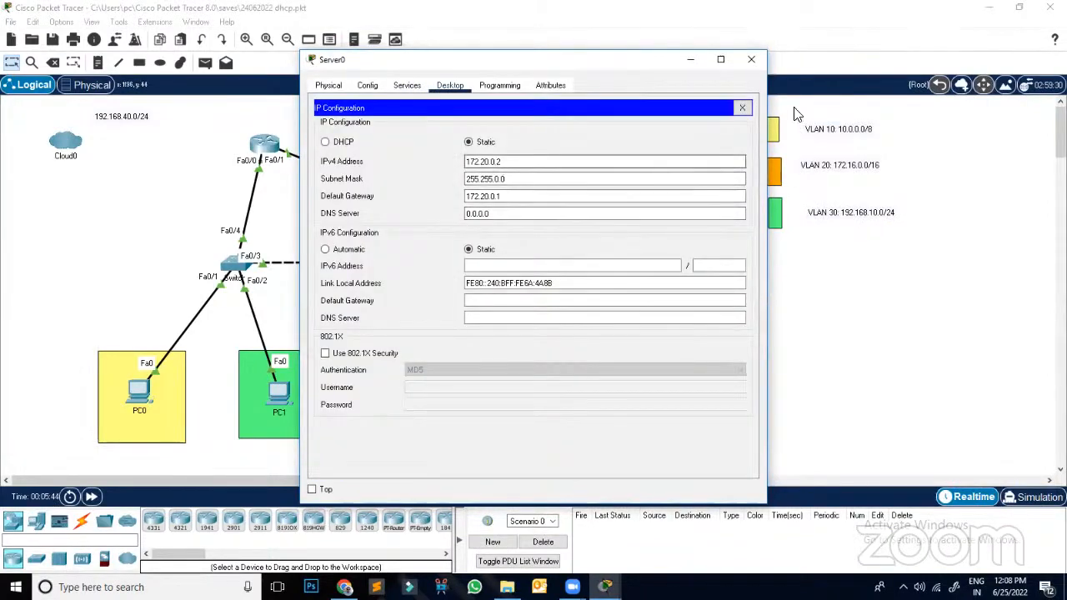
{"action": "left_click", "coordinate": [753, 62]}
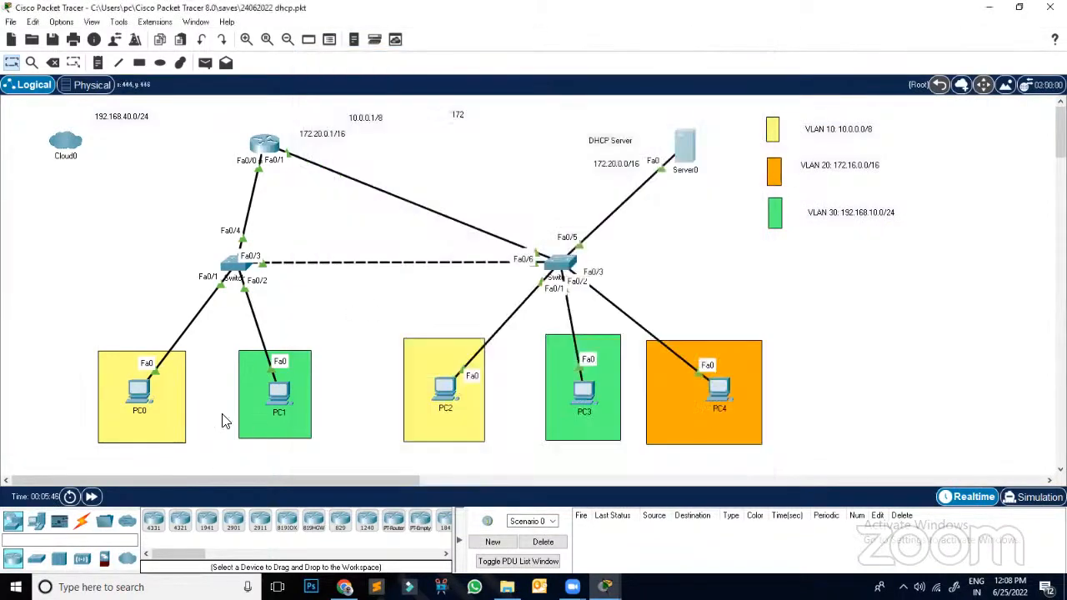
Step: Request a DHCP address again in PC0's IP configuration and close the PC0 window
{"action": "left_click", "coordinate": [139, 390]}
{"action": "left_click", "coordinate": [380, 142]}
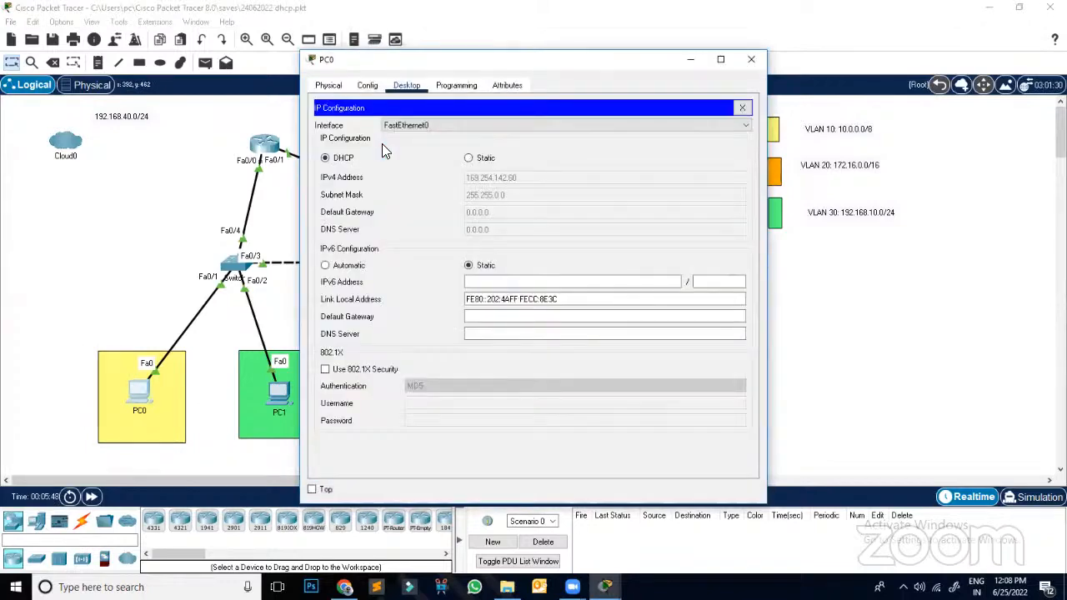
{"action": "left_click", "coordinate": [325, 157]}
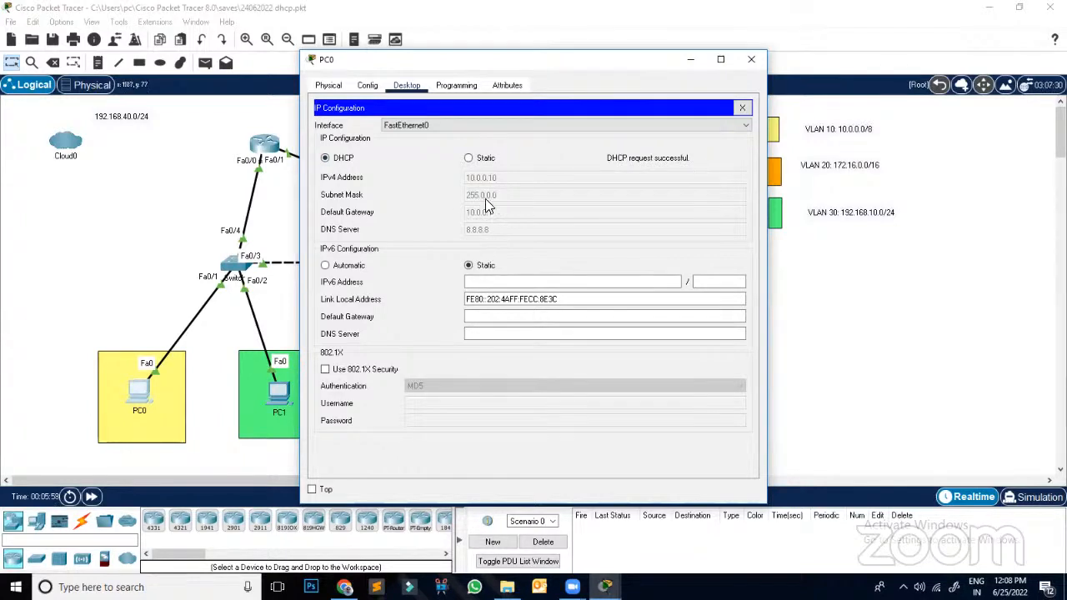
{"action": "left_click", "coordinate": [751, 60]}
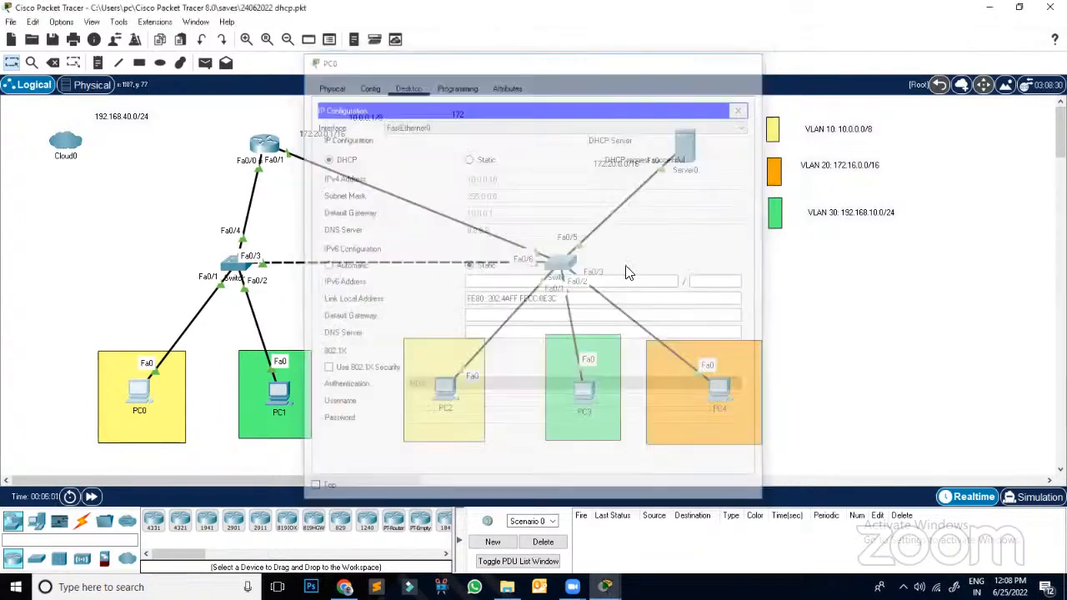
Step: Renew PC2's DHCP address by setting its IP configuration to static and back to DHCP, and close its window
{"action": "left_click", "coordinate": [444, 388]}
{"action": "left_click", "coordinate": [377, 157]}
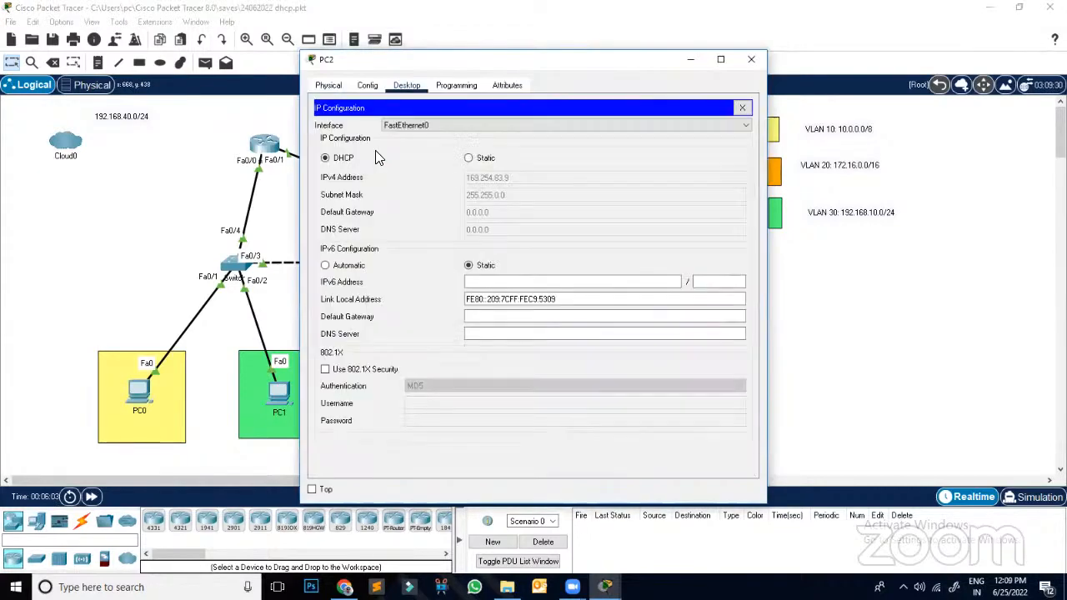
{"action": "left_click", "coordinate": [487, 158]}
{"action": "left_click", "coordinate": [336, 159]}
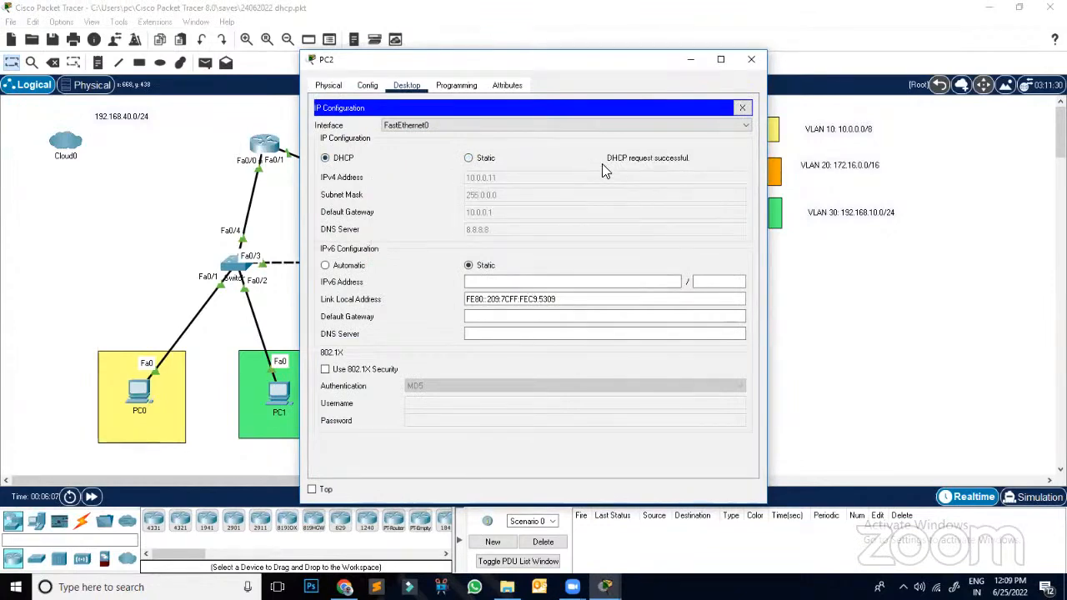
{"action": "left_click", "coordinate": [750, 60]}
Step: Try to obtain a DHCP address on PC1 by setting its IP configuration to static and back to DHCP
{"action": "left_click", "coordinate": [279, 390]}
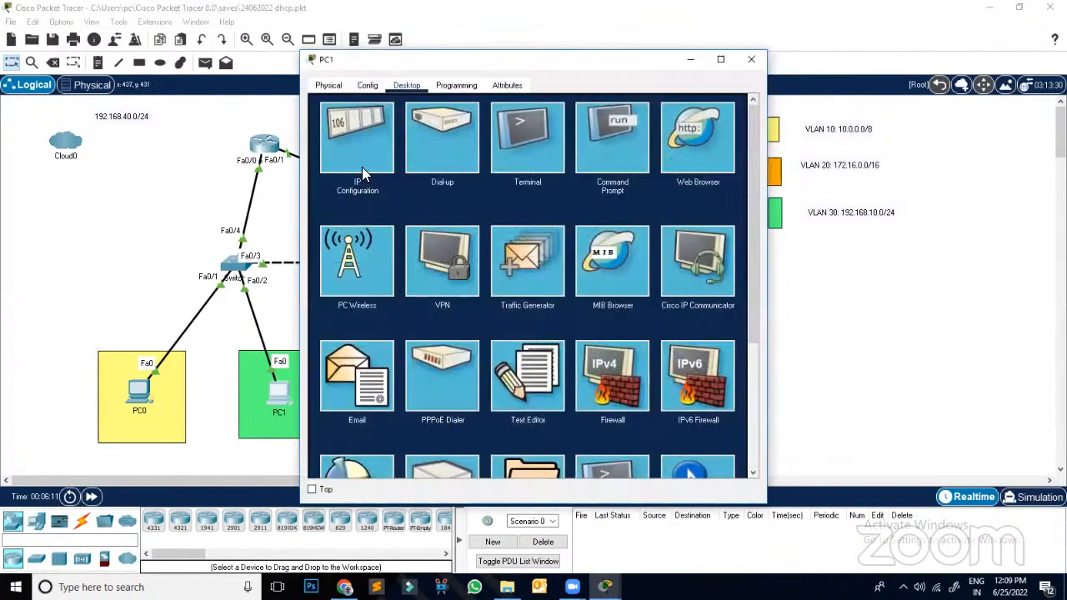
{"action": "left_click", "coordinate": [361, 160]}
{"action": "left_click", "coordinate": [487, 160]}
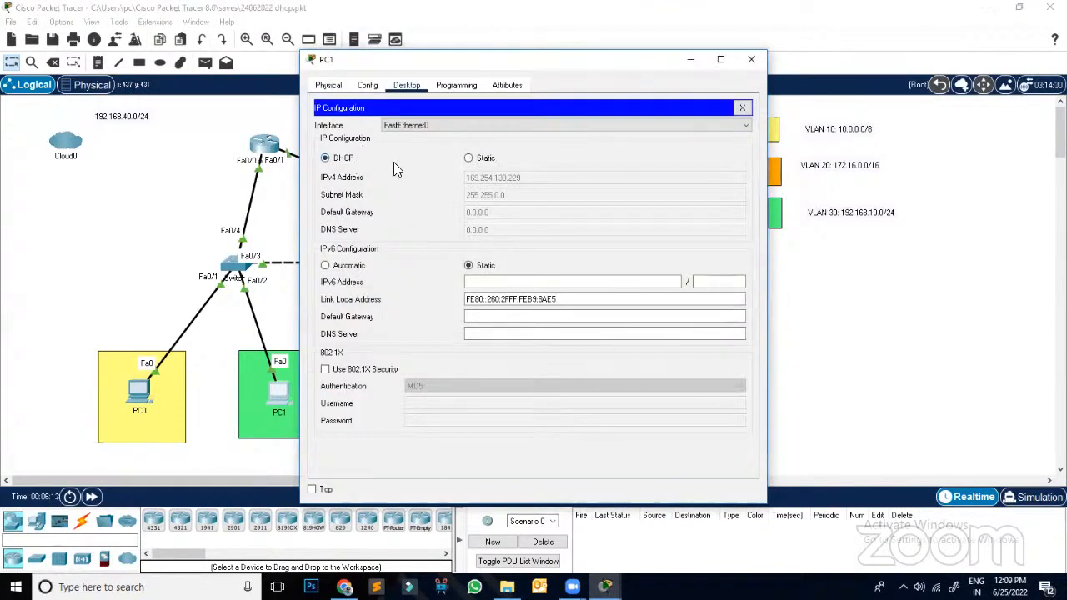
{"action": "left_click", "coordinate": [354, 163]}
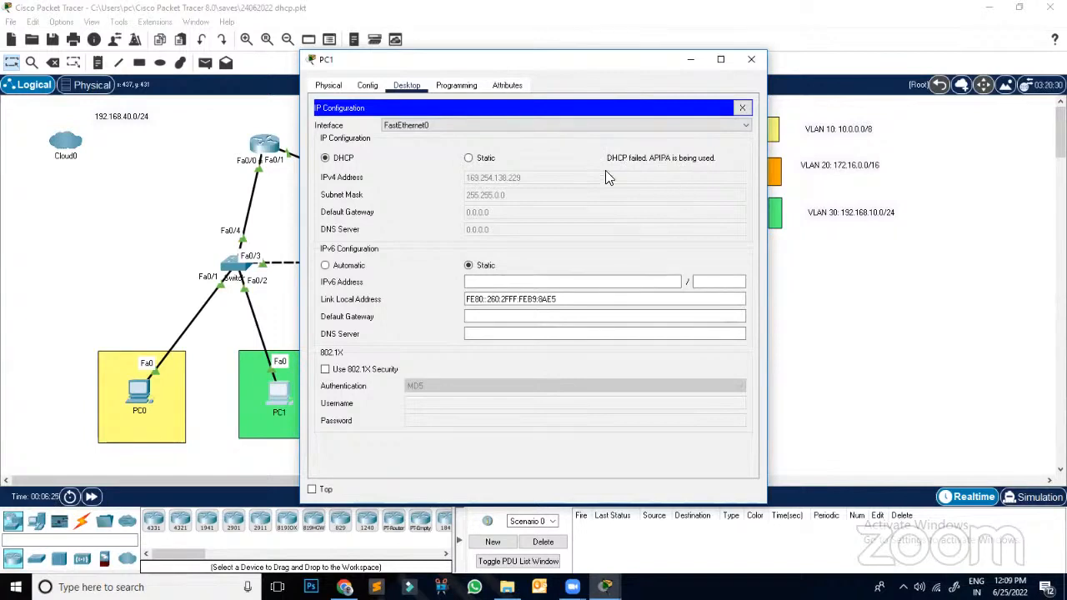
{"action": "left_click", "coordinate": [752, 63]}
Step: Return to Router0's command line and exit the f0/0.10 subinterface configuration
{"action": "left_click", "coordinate": [266, 147]}
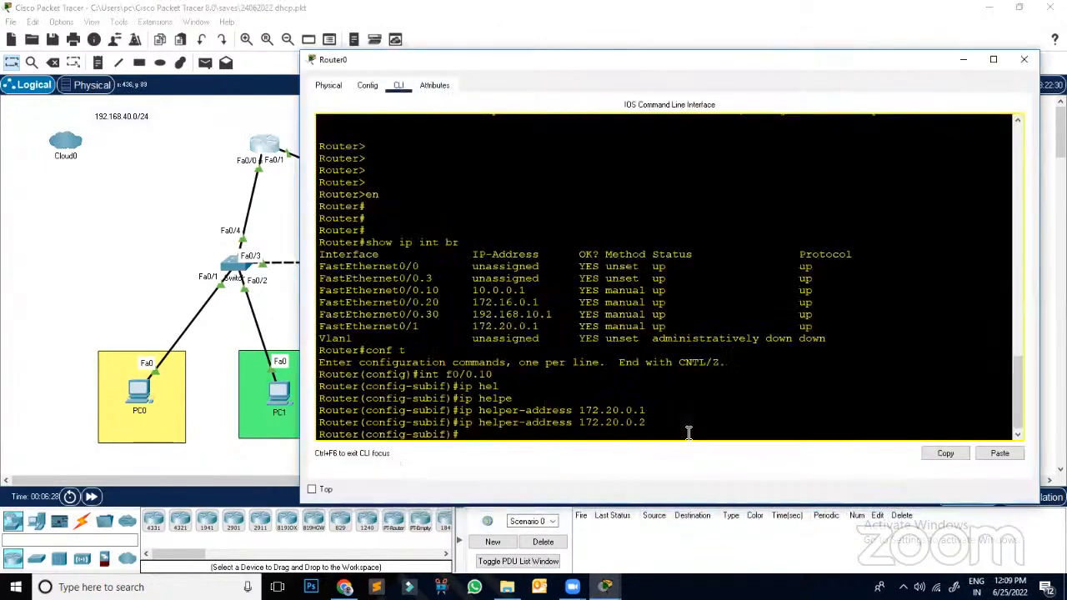
{"action": "type", "text": "ex"}
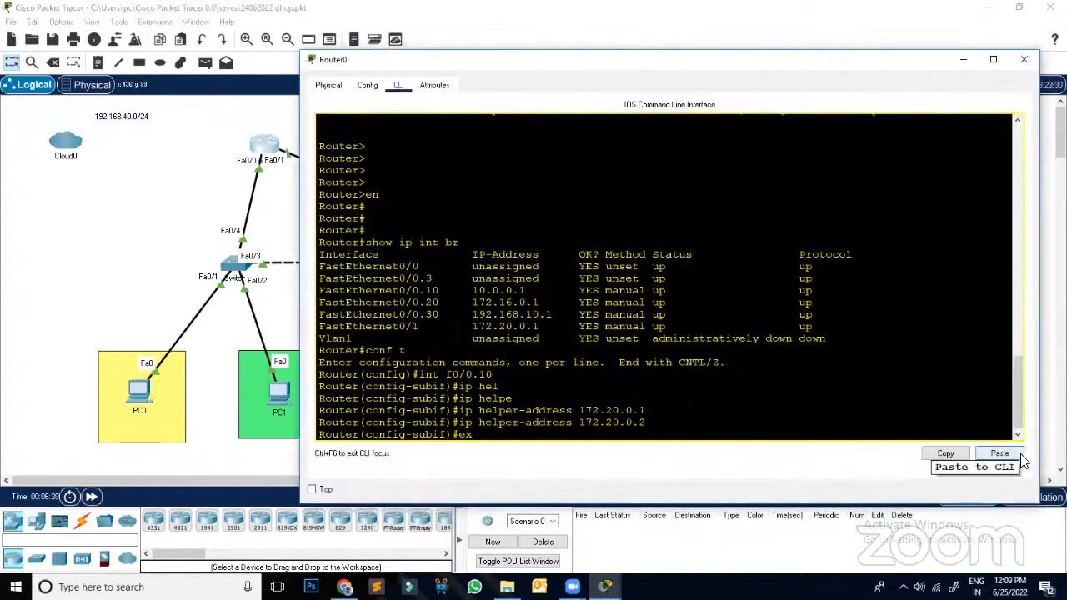
{"action": "type", "text": "it"}
{"action": "key", "text": "Return"}
{"action": "key", "text": "Return"}
{"action": "key", "text": "Return"}
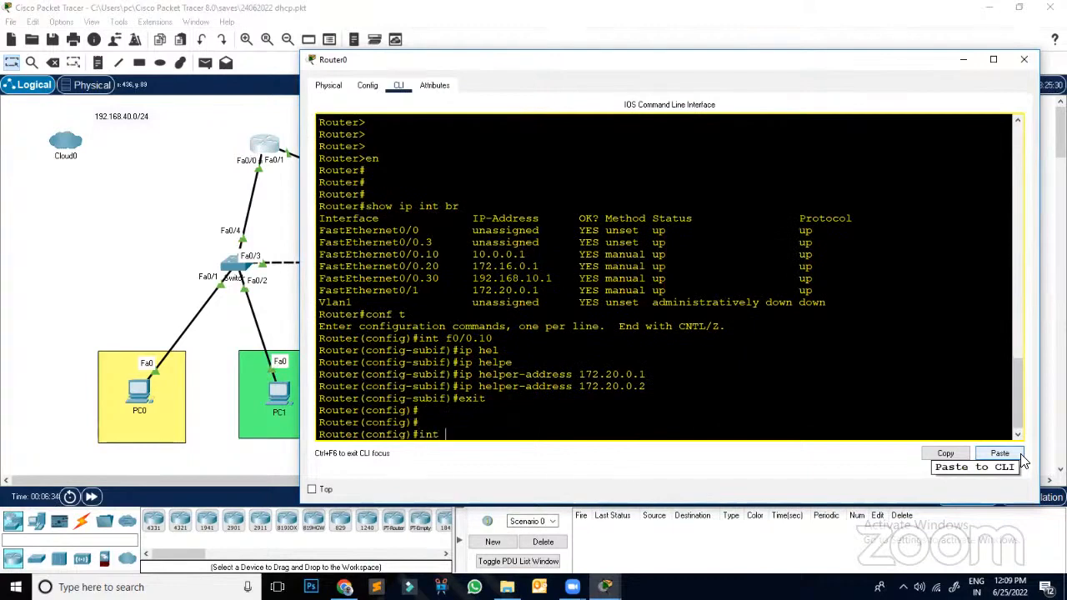
Step: Set the IP helper address 172.20.0.2 on Router0's subinterface f0/0.20 and exit its configuration
{"action": "type", "text": "int f0/0.20"}
{"action": "key", "text": "Return"}
{"action": "type", "text": "ip"}
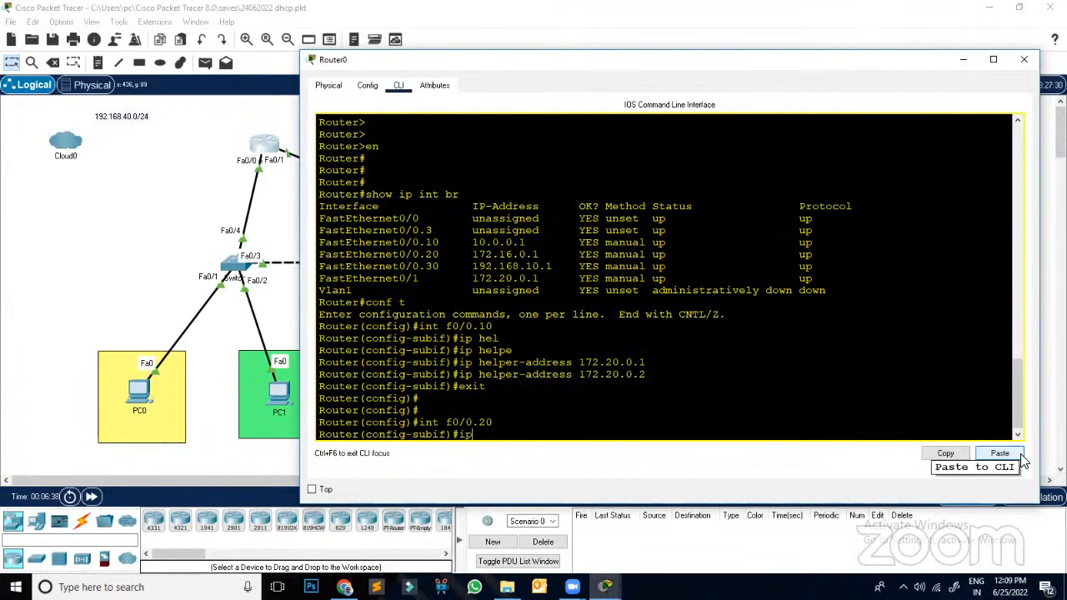
{"action": "type", "text": " helpe"}
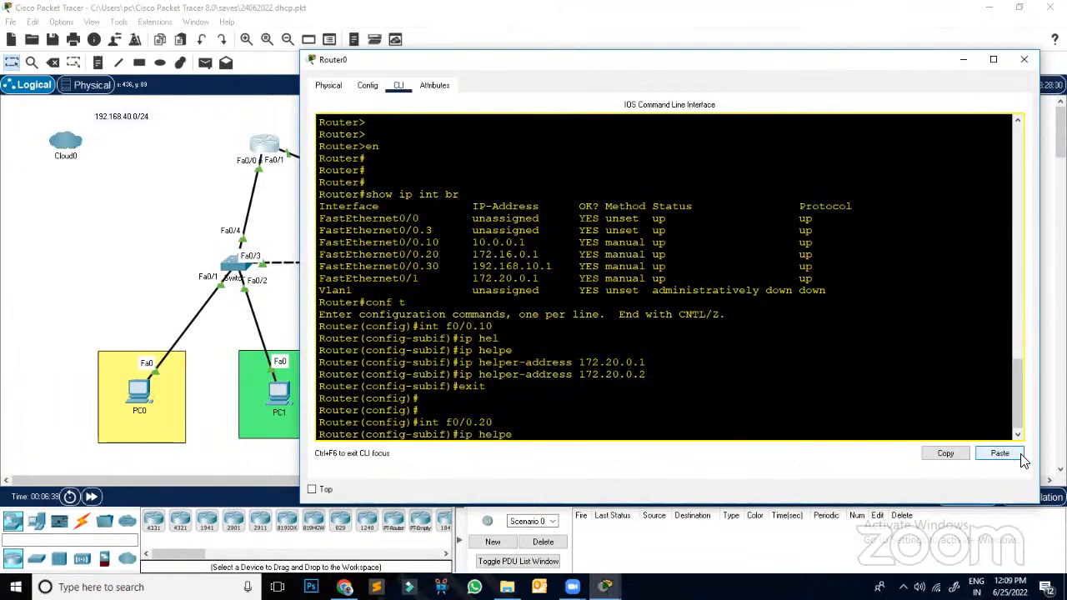
{"action": "key", "text": "Tab"}
{"action": "type", "text": "192.16"}
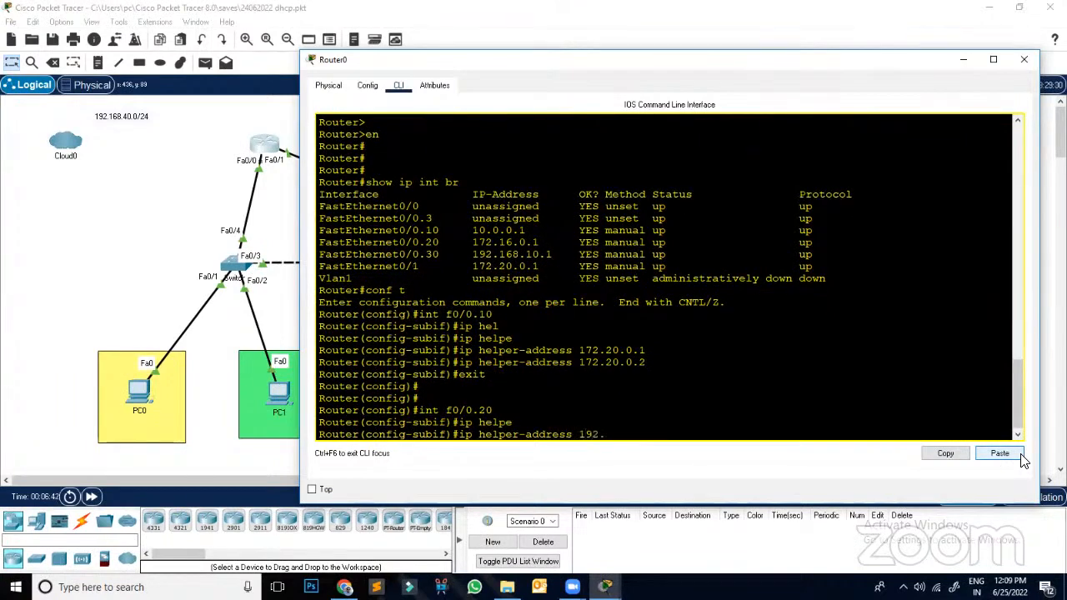
{"action": "key", "text": "BackSpace"}
{"action": "key", "text": "BackSpace"}
{"action": "key", "text": "BackSpace"}
{"action": "key", "text": "BackSpace"}
{"action": "type", "text": "72.20.0.2"}
{"action": "key", "text": "Return"}
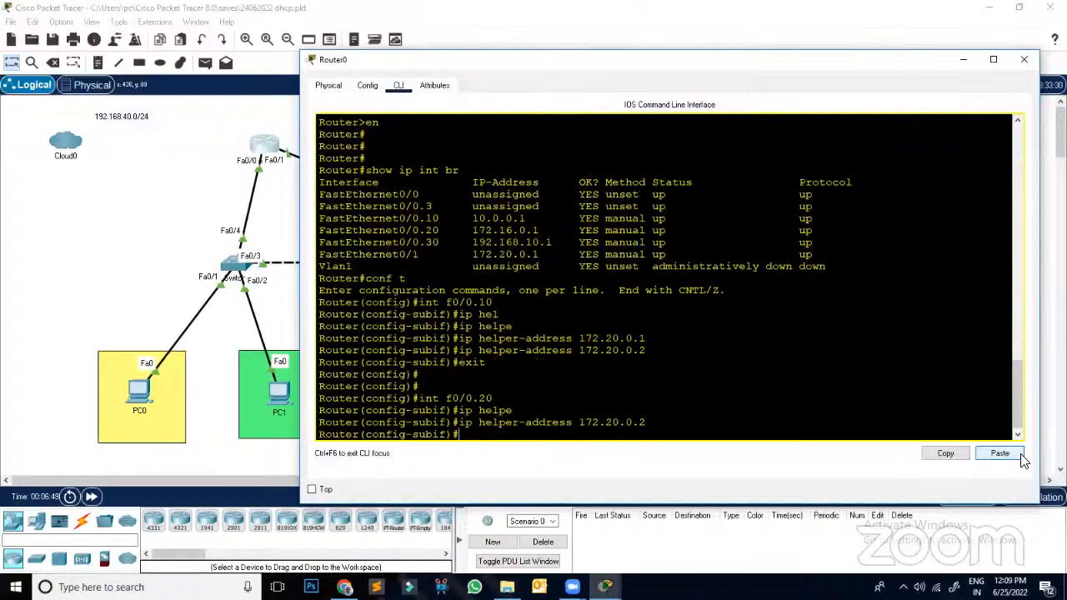
{"action": "type", "text": "exit"}
{"action": "key", "text": "Return"}
{"action": "key", "text": "Return"}
{"action": "key", "text": "Return"}
{"action": "key", "text": "Return"}
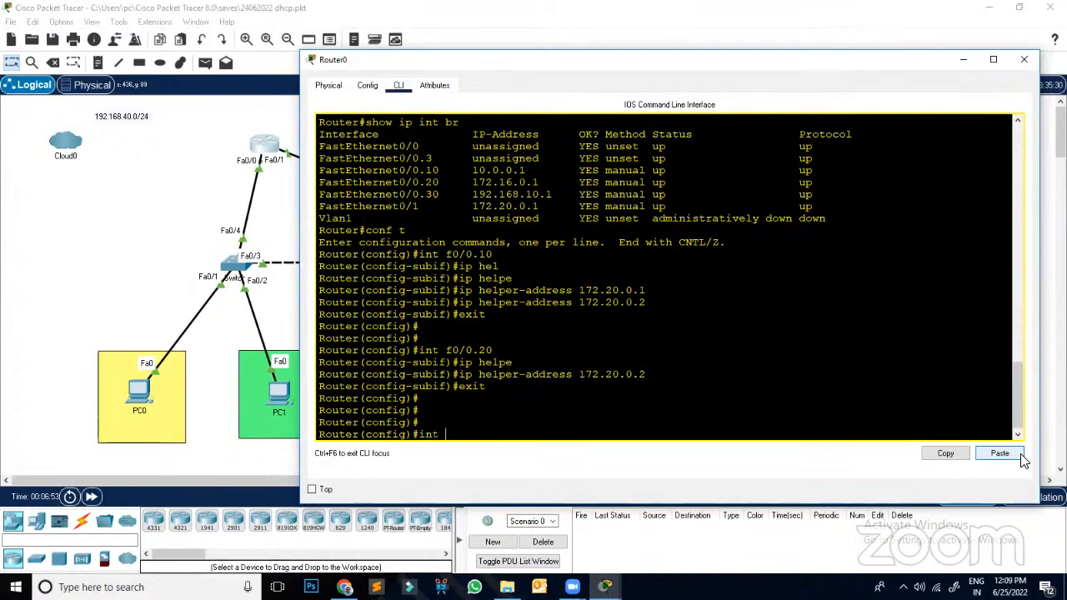
Step: Set the IP helper address 172.20.0.2 on Router0's subinterface f0/0.30 and minimize the router window
{"action": "type", "text": "int f0/0.30"}
{"action": "key", "text": "Return"}
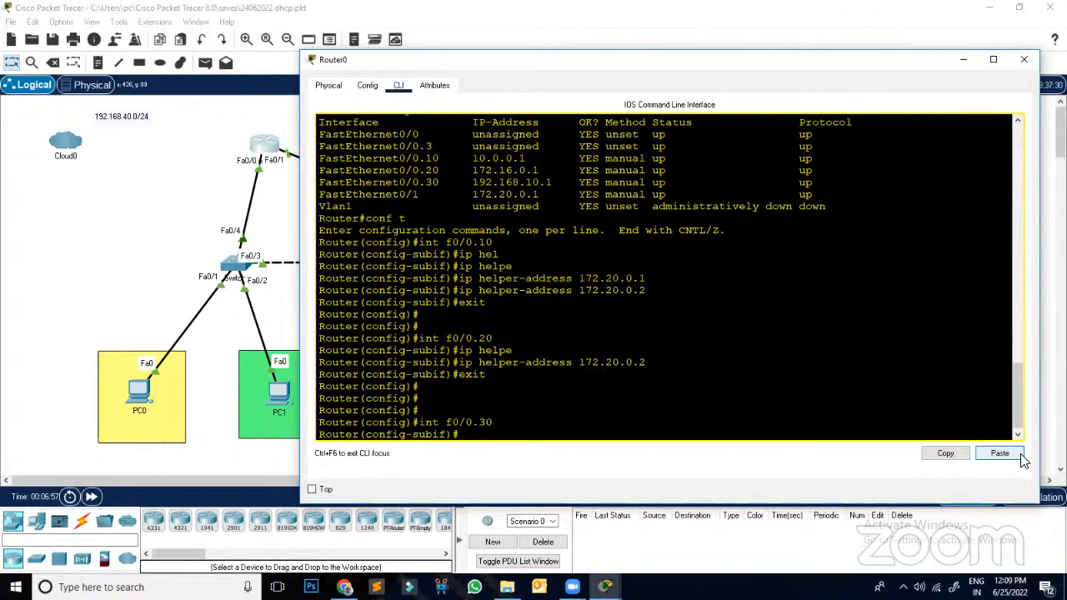
{"action": "type", "text": "ip"}
{"action": "key", "text": "BackSpace"}
{"action": "type", "text": "helpe"}
{"action": "key", "text": "BackSpace"}
{"action": "key", "text": "BackSpace"}
{"action": "key", "text": "Tab"}
{"action": "type", "text": "p"}
{"action": "key", "text": "Tab"}
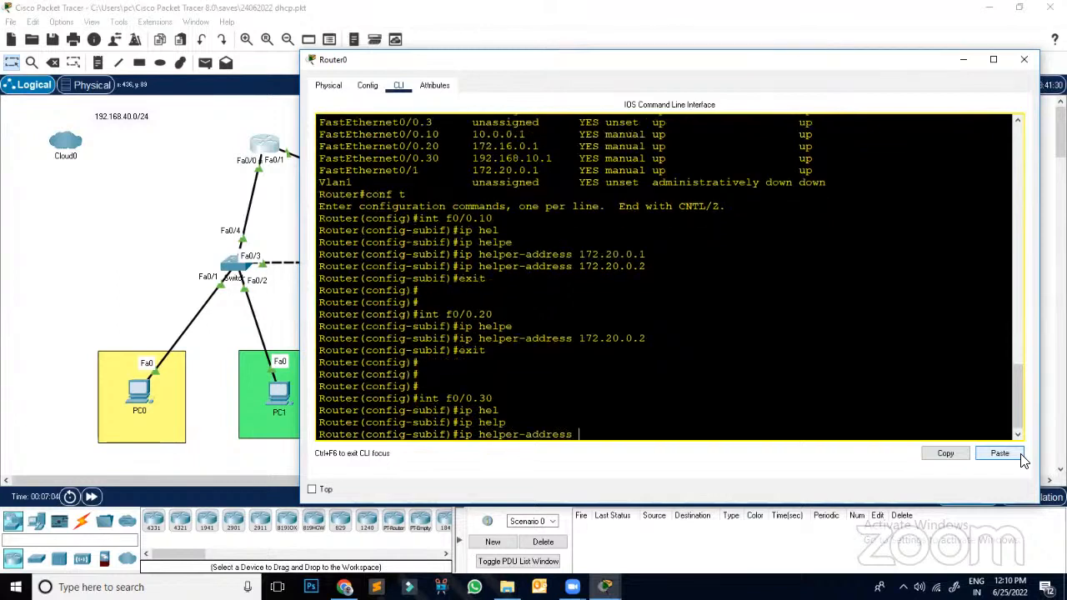
{"action": "type", "text": "172.20.0.2"}
{"action": "key", "text": "Return"}
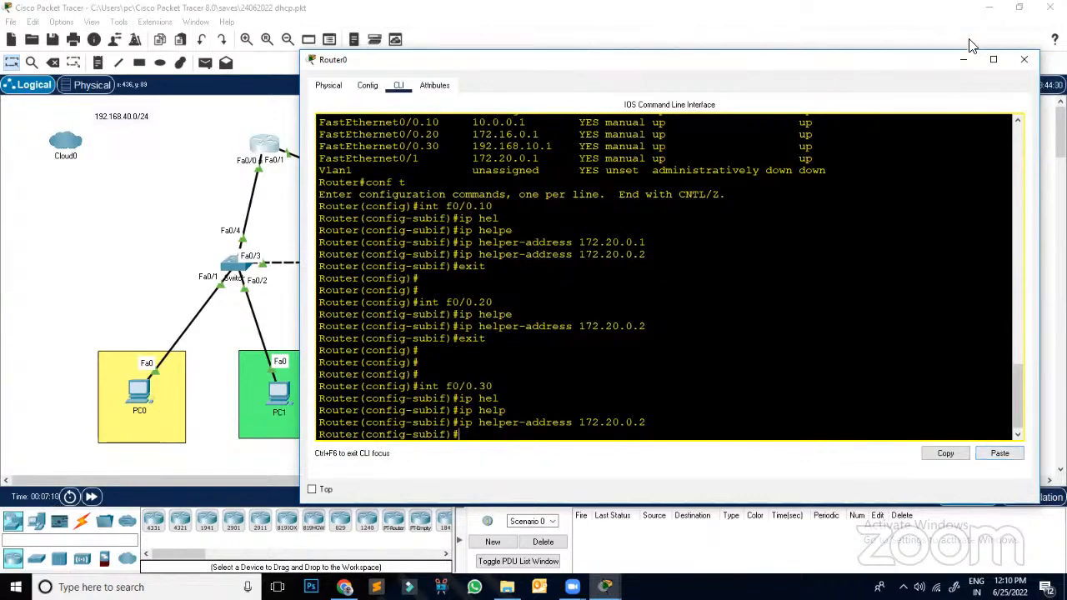
{"action": "left_click", "coordinate": [963, 60]}
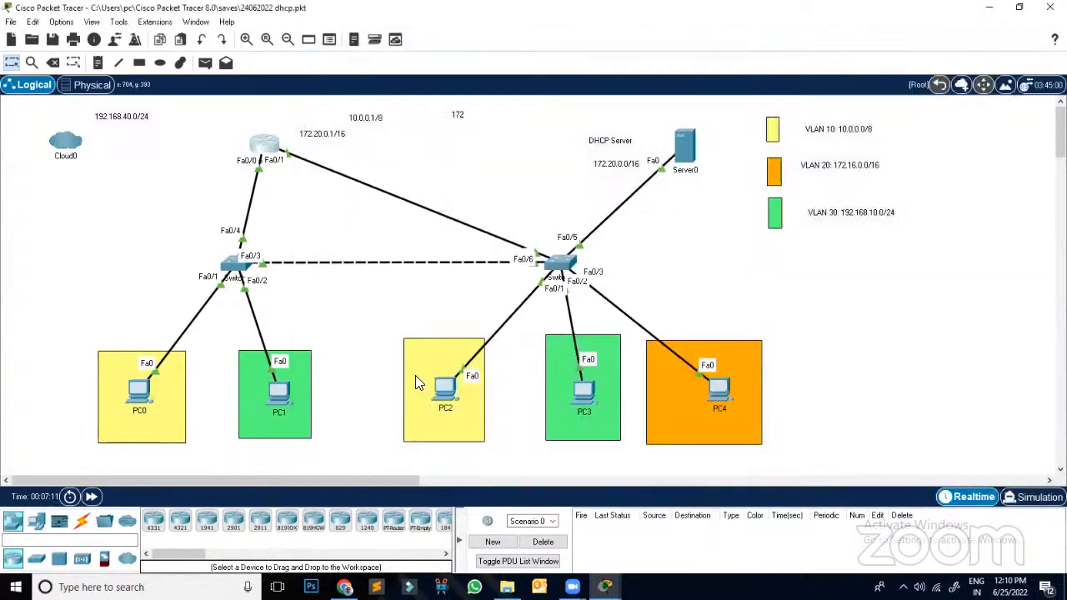
Step: Check the DHCP-assigned addresses in the IP configurations of PC1 and PC3, closing each window
{"action": "left_click", "coordinate": [283, 398]}
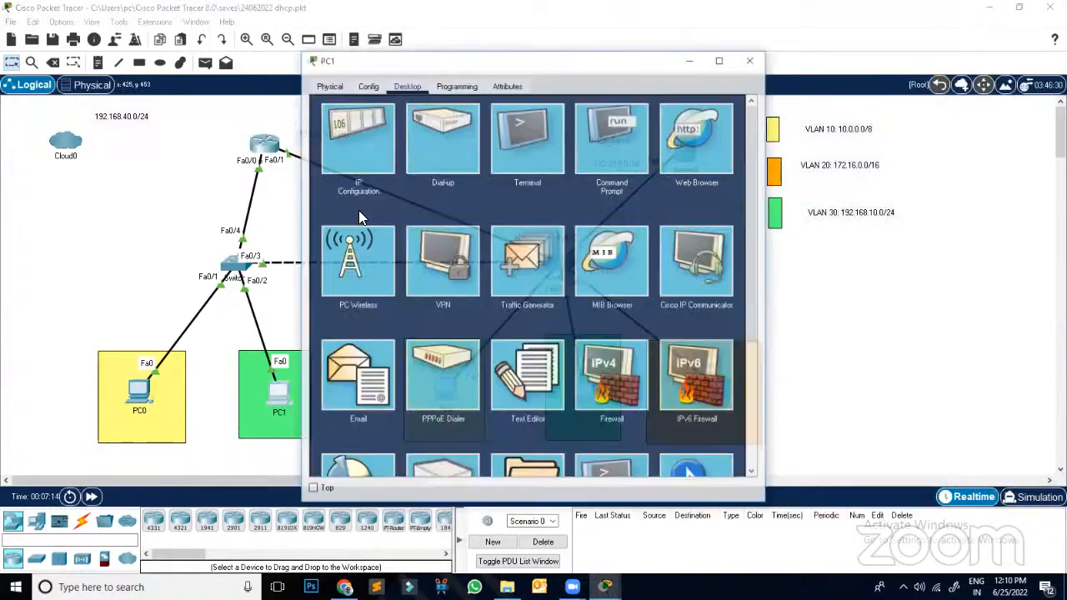
{"action": "left_click", "coordinate": [359, 165]}
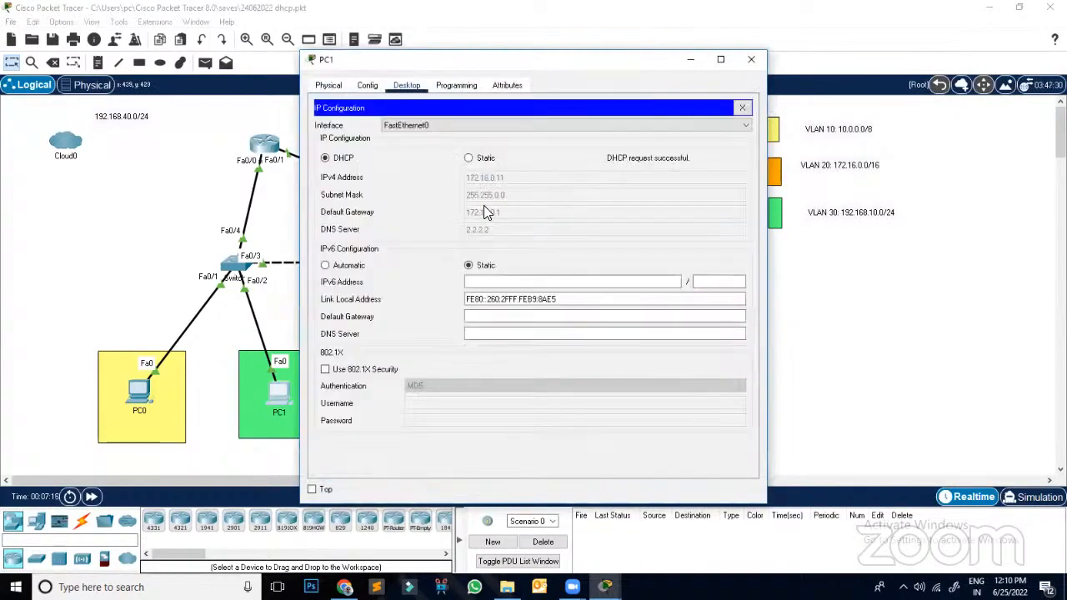
{"action": "left_click", "coordinate": [751, 59]}
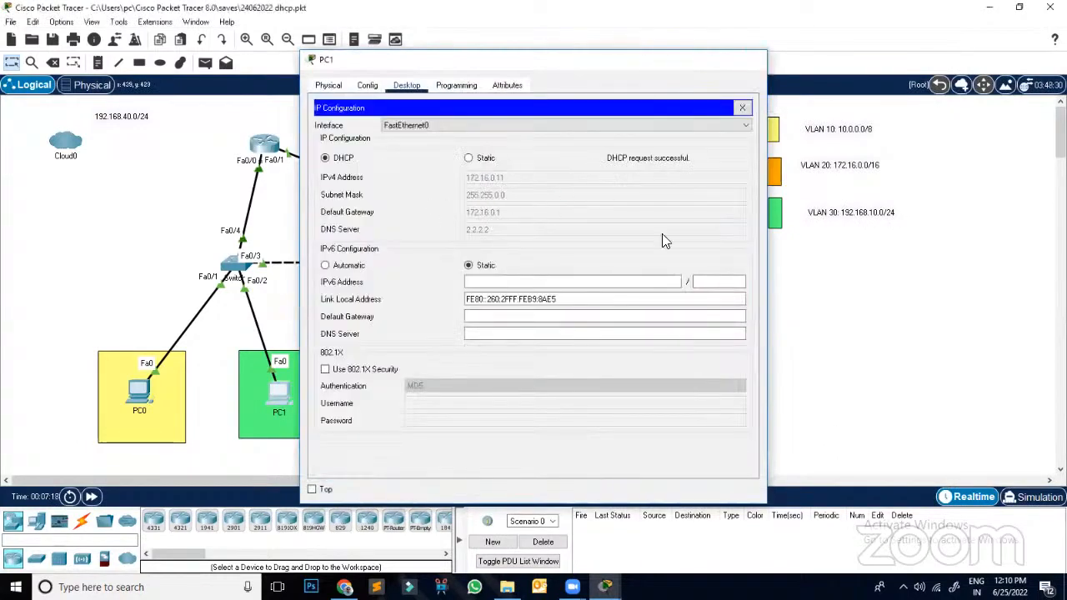
{"action": "left_click", "coordinate": [587, 398]}
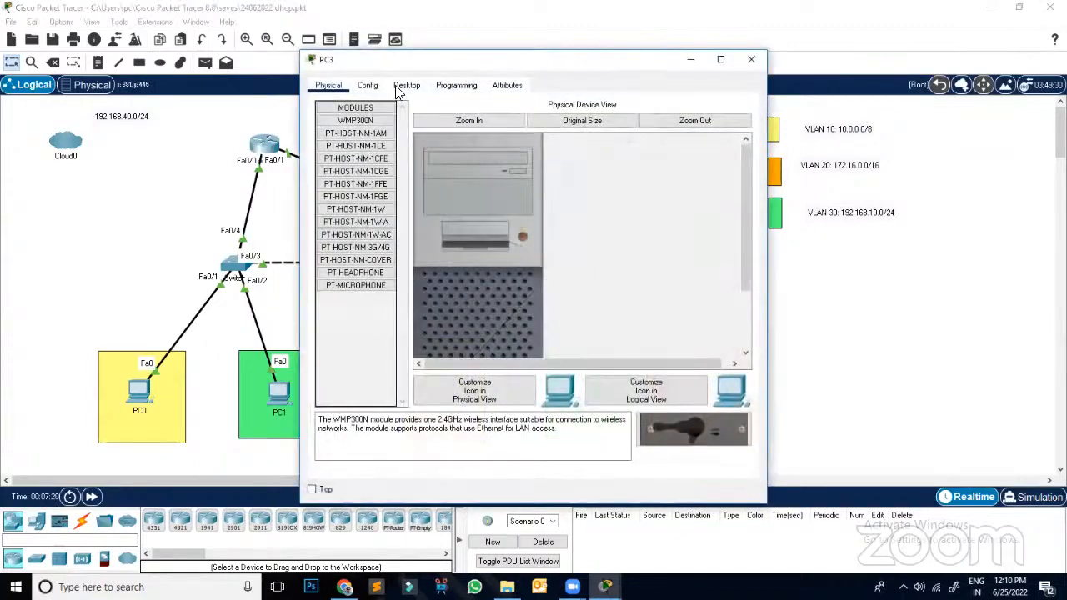
{"action": "left_click", "coordinate": [407, 85]}
{"action": "left_click", "coordinate": [360, 171]}
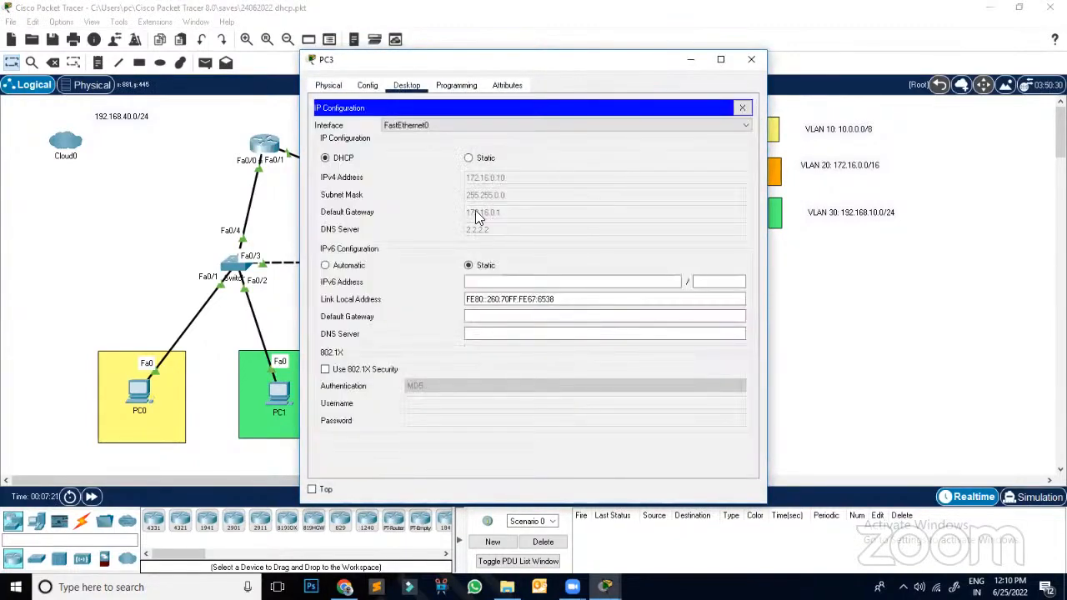
{"action": "left_click", "coordinate": [751, 59]}
Step: Try to obtain a DHCP address on PC4 by setting its IP configuration to static and back to DHCP twice, and close its window
{"action": "left_click", "coordinate": [722, 392]}
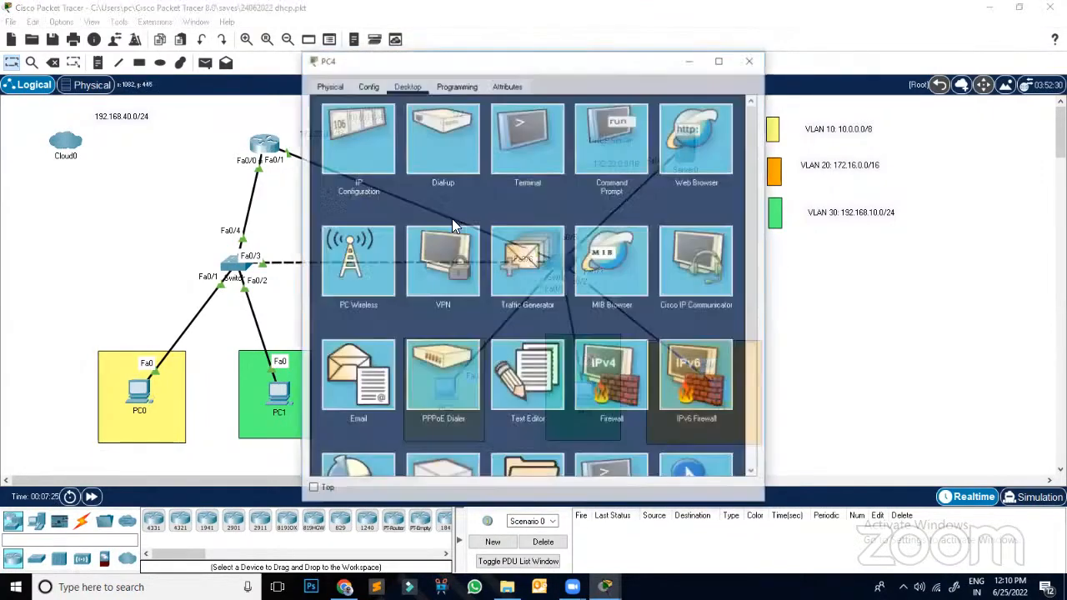
{"action": "left_click", "coordinate": [361, 152]}
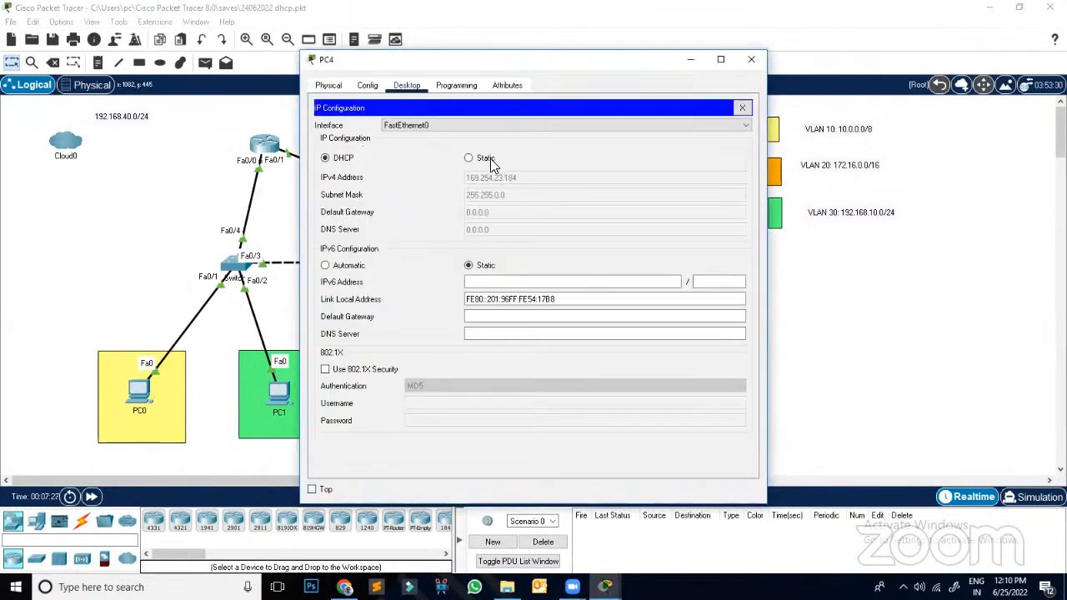
{"action": "left_click", "coordinate": [488, 159]}
{"action": "left_click", "coordinate": [325, 158]}
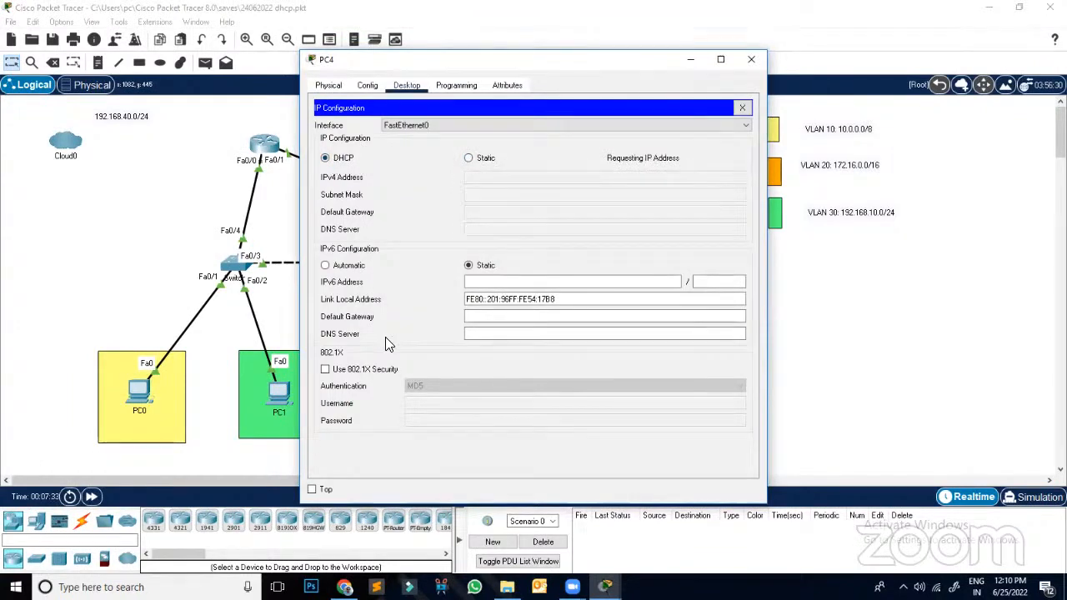
{"action": "left_click", "coordinate": [469, 158]}
{"action": "left_click", "coordinate": [325, 157]}
{"action": "left_click", "coordinate": [751, 59]}
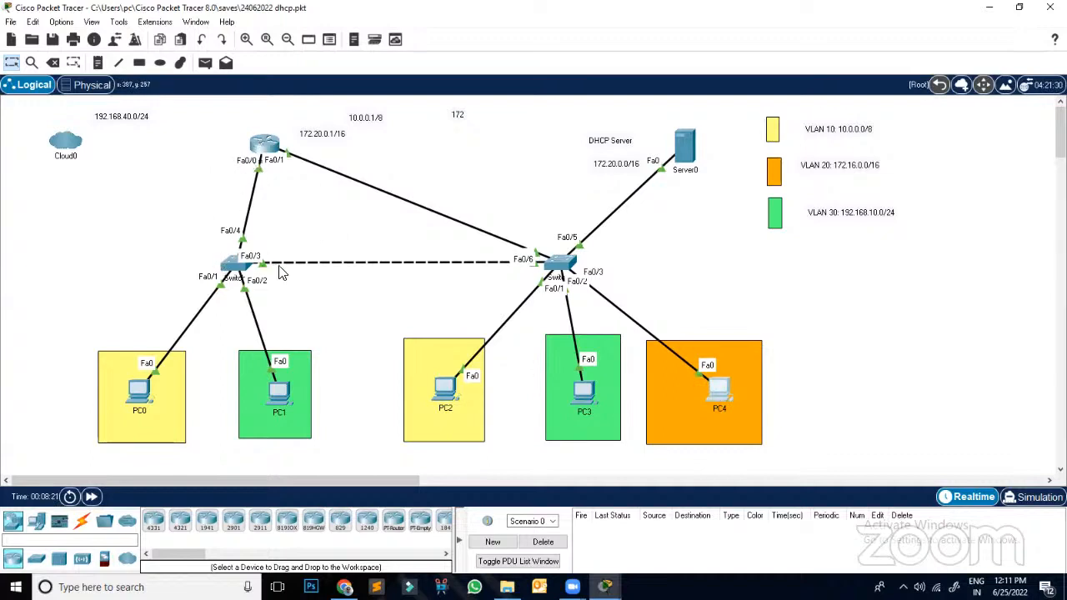
Step: Open Switch1's command line and enter privileged EXEC mode
{"action": "left_click", "coordinate": [558, 265]}
{"action": "left_click", "coordinate": [399, 87]}
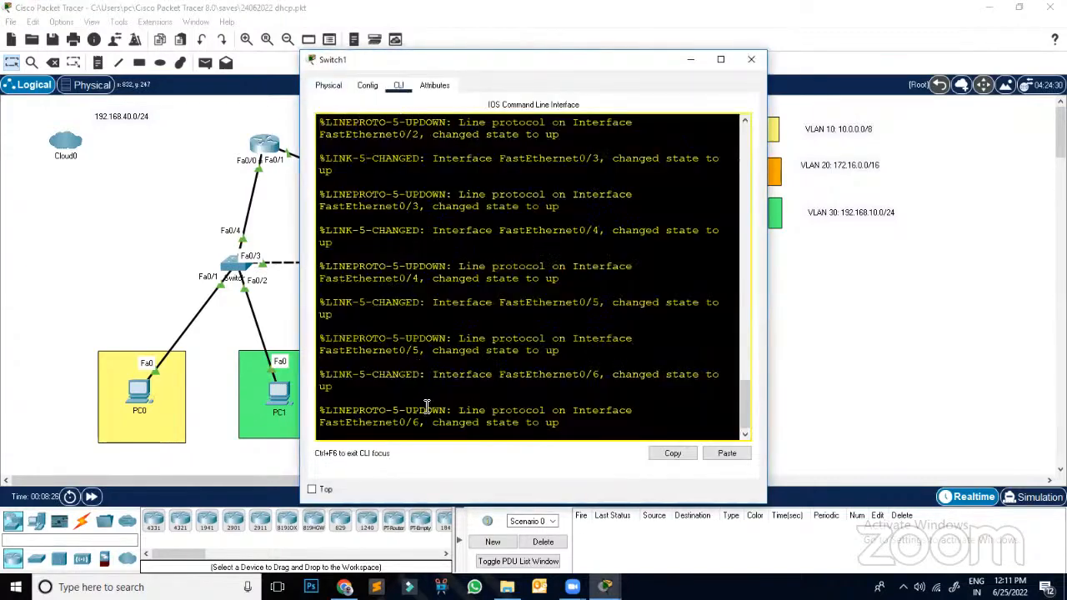
{"action": "key", "text": "Return"}
{"action": "key", "text": "Return"}
{"action": "key", "text": "Return"}
{"action": "key", "text": "Return"}
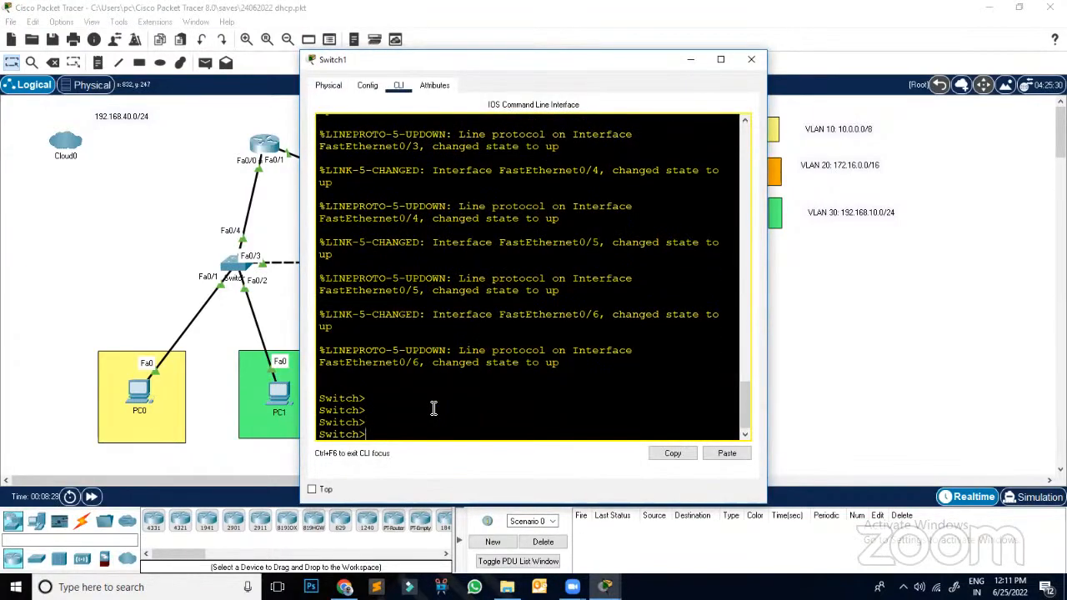
{"action": "type", "text": "en"}
{"action": "key", "text": "Return"}
{"action": "key", "text": "Return"}
{"action": "key", "text": "Return"}
Step: Run show vlan brief on Switch1, check the VLAN 30 entry, and close the switch window
{"action": "type", "text": "show "}
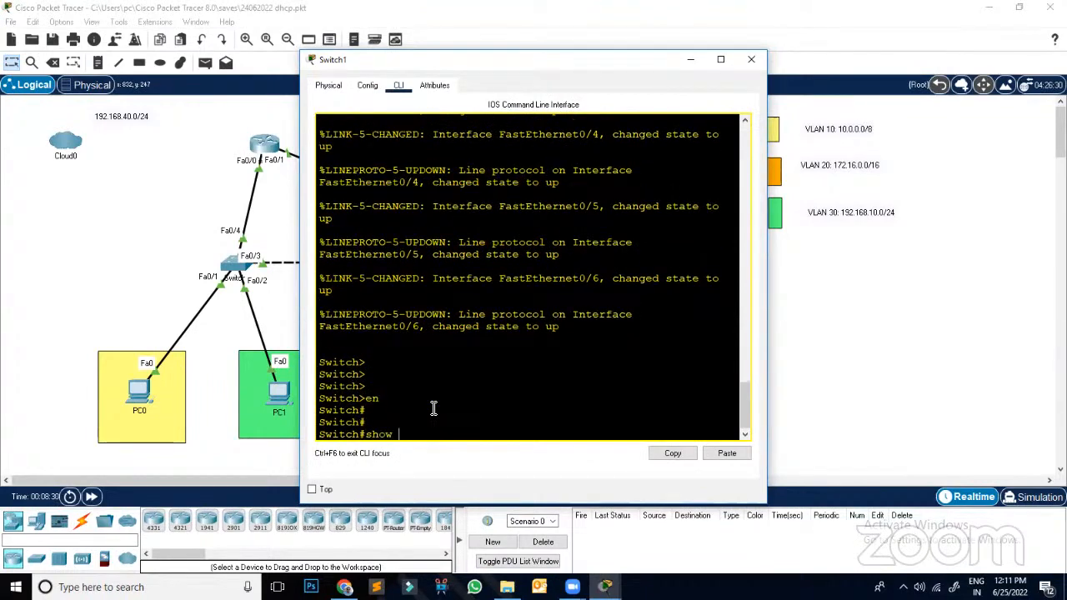
{"action": "type", "text": "vl"}
{"action": "key", "text": "Tab"}
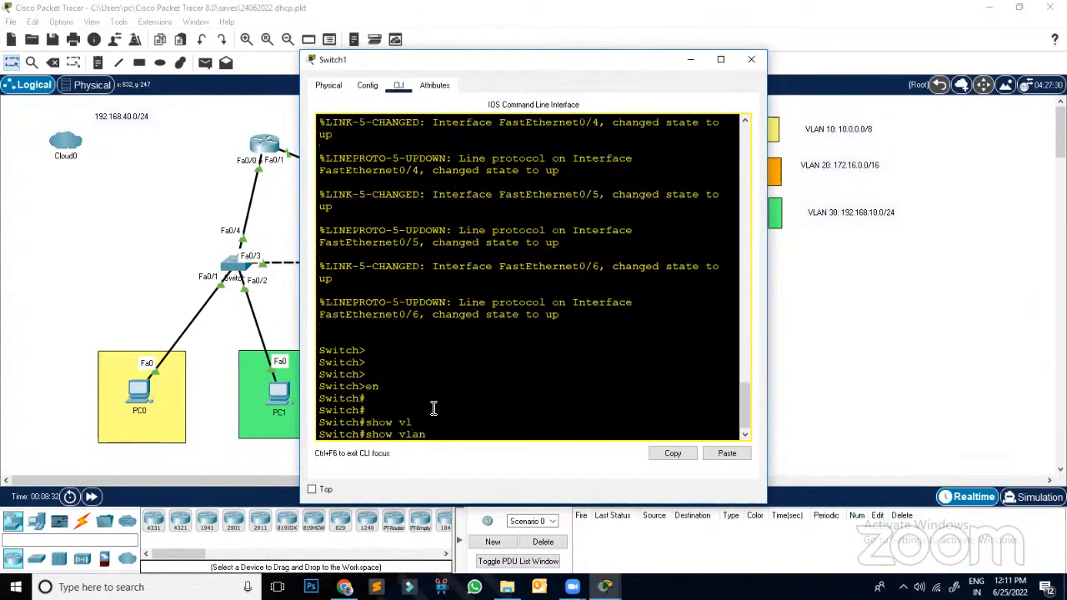
{"action": "type", "text": "br"}
{"action": "key", "text": "Tab"}
{"action": "key", "text": "Return"}
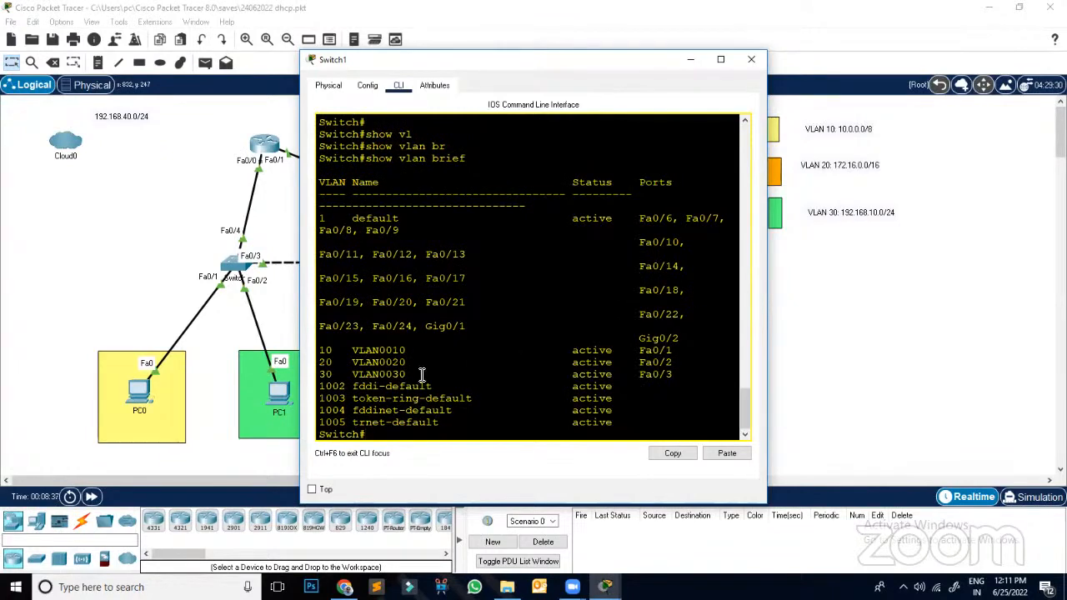
{"action": "left_click_drag", "start_coordinate": [420, 374], "coordinate": [305, 374]}
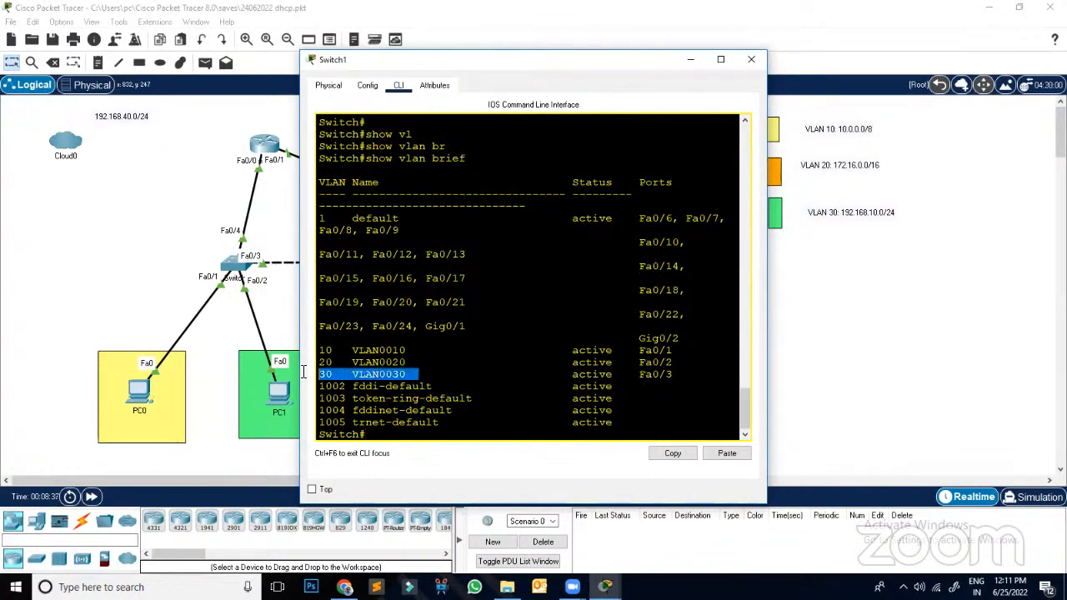
{"action": "left_click", "coordinate": [751, 60]}
Step: Open Switch0's command line and enter privileged EXEC mode
{"action": "left_click", "coordinate": [237, 265]}
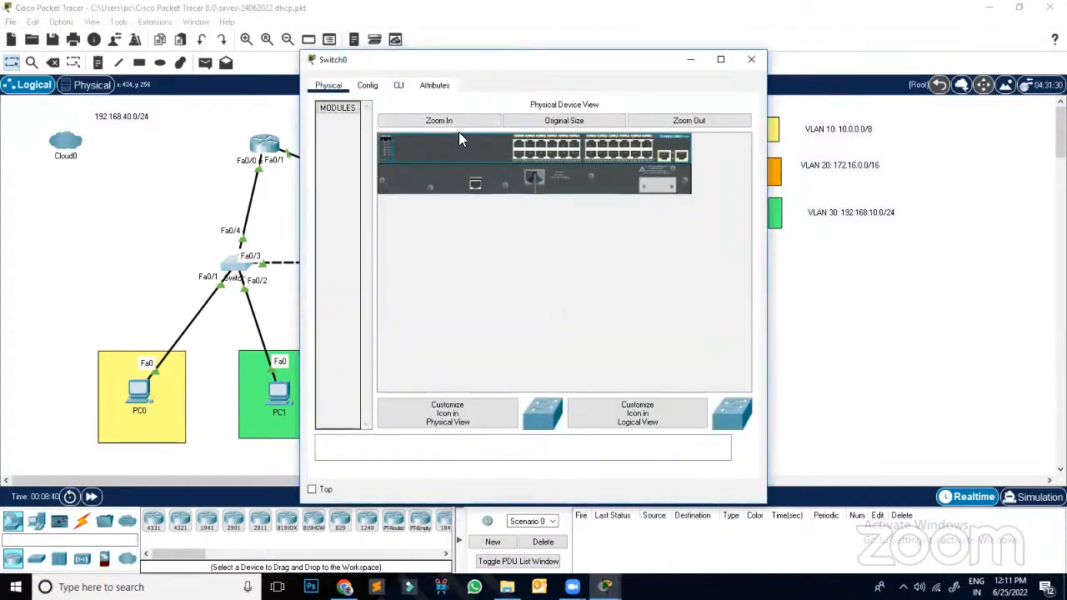
{"action": "left_click", "coordinate": [399, 85]}
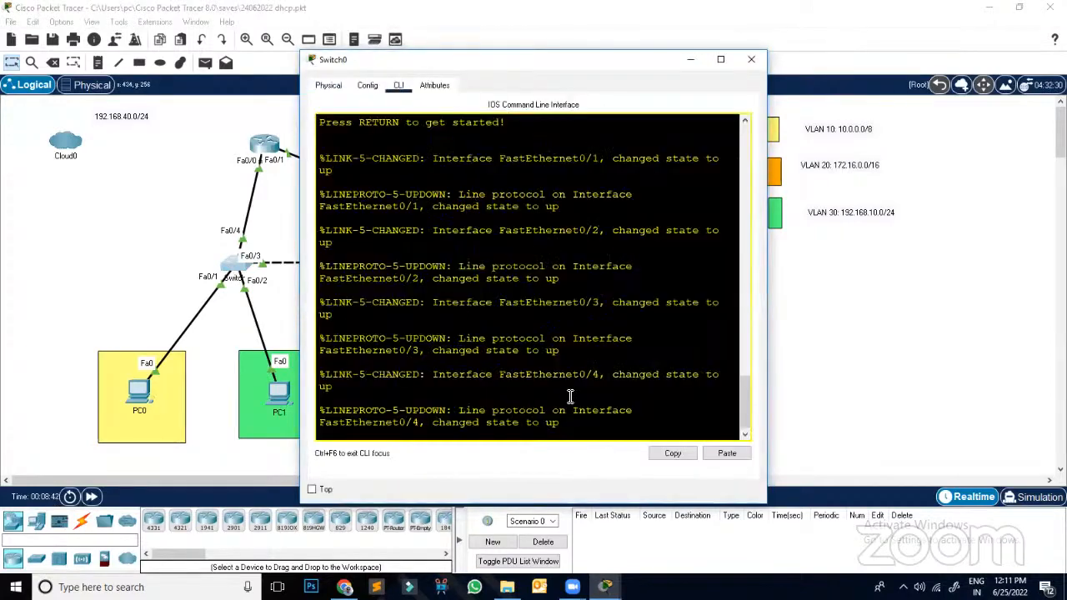
{"action": "key", "text": "Return"}
{"action": "key", "text": "Return"}
{"action": "key", "text": "Return"}
{"action": "key", "text": "Return"}
{"action": "type", "text": "en"}
{"action": "key", "text": "Return"}
{"action": "key", "text": "Return"}
{"action": "key", "text": "Return"}
{"action": "key", "text": "Return"}
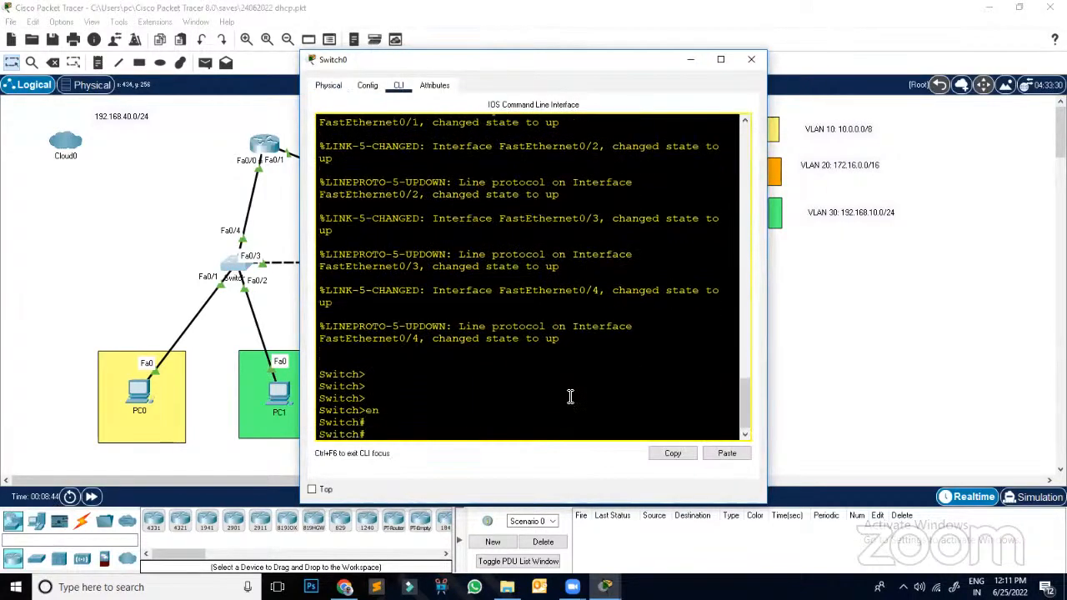
Step: Run show vlan brief on Switch0 and widen its window to examine the VLAN and port assignments
{"action": "type", "text": "show"}
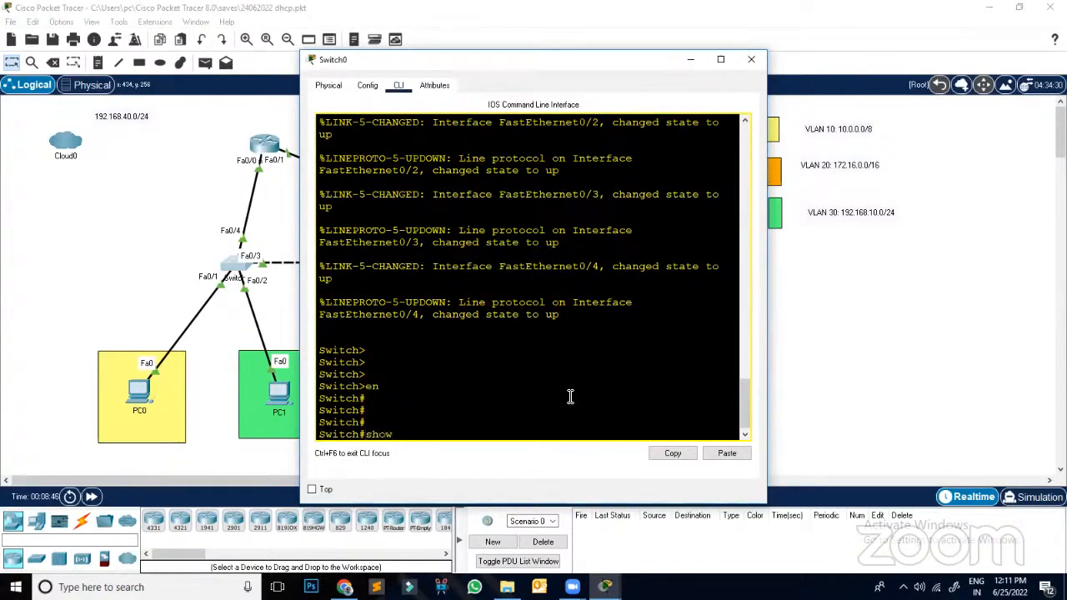
{"action": "type", "text": " vl"}
{"action": "key", "text": "Tab"}
{"action": "type", "text": "b"}
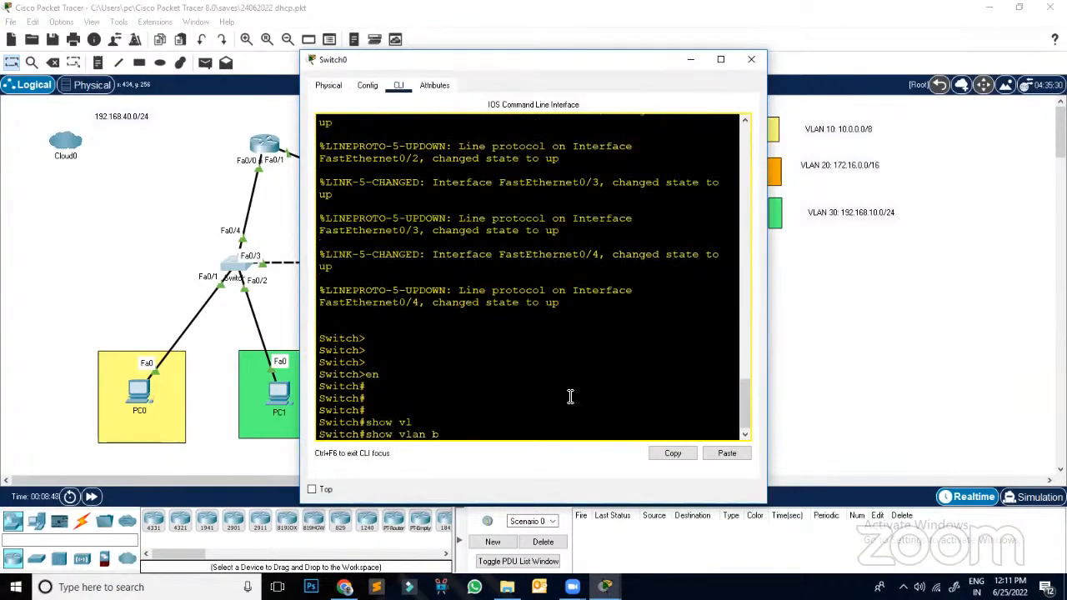
{"action": "type", "text": "r"}
{"action": "key", "text": "Tab"}
{"action": "key", "text": "Return"}
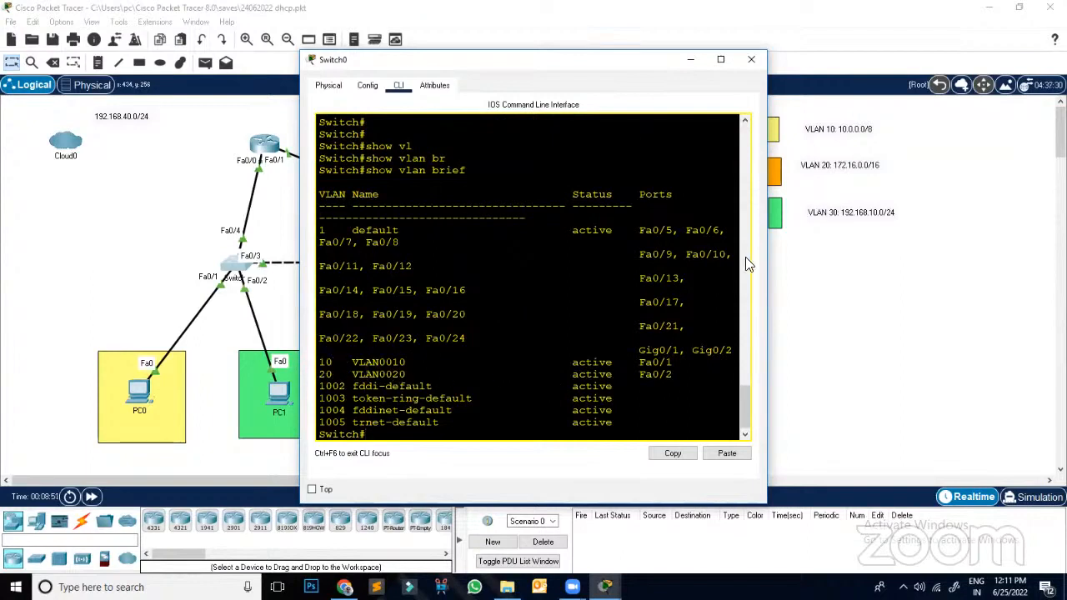
{"action": "left_click_drag", "start_coordinate": [768, 266], "coordinate": [1022, 267]}
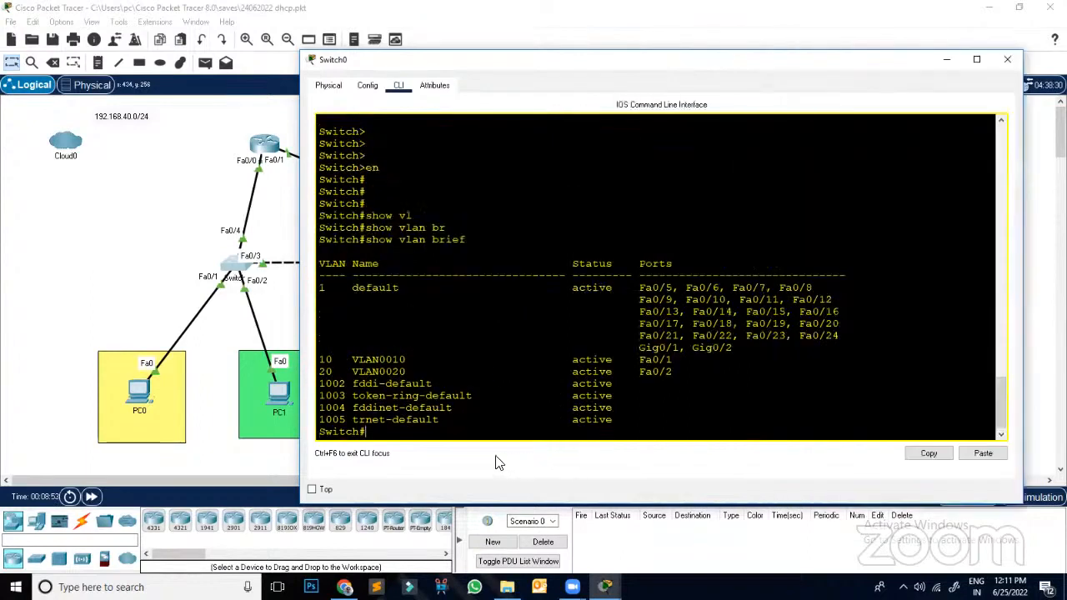
Step: Create VLAN 30 on Switch0 from global configuration mode and close the switch window
{"action": "type", "text": "conf t"}
{"action": "key", "text": "Return"}
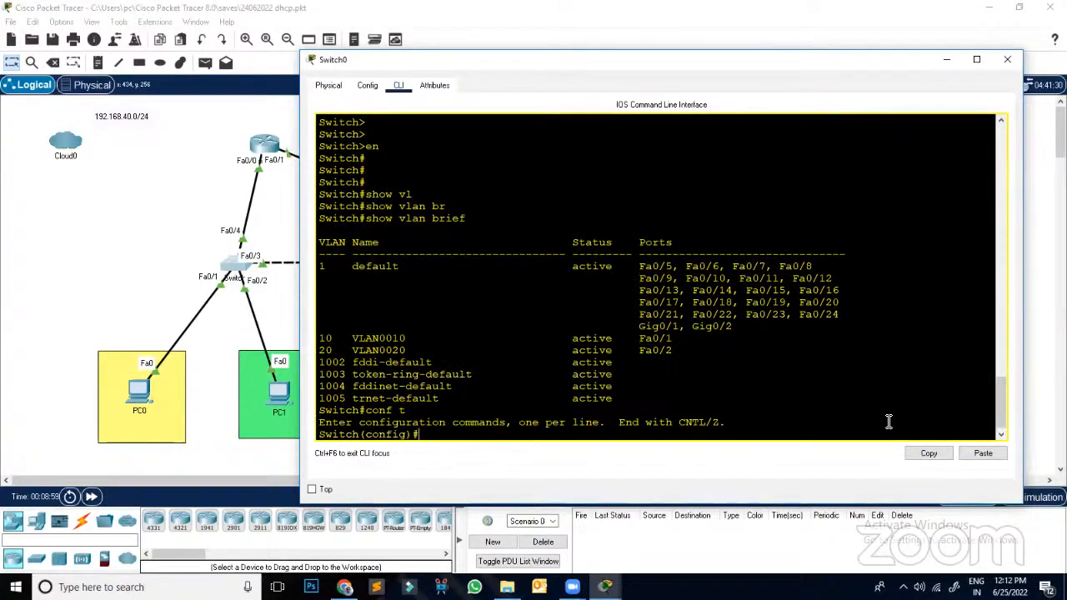
{"action": "type", "text": "vlan 30"}
{"action": "key", "text": "Return"}
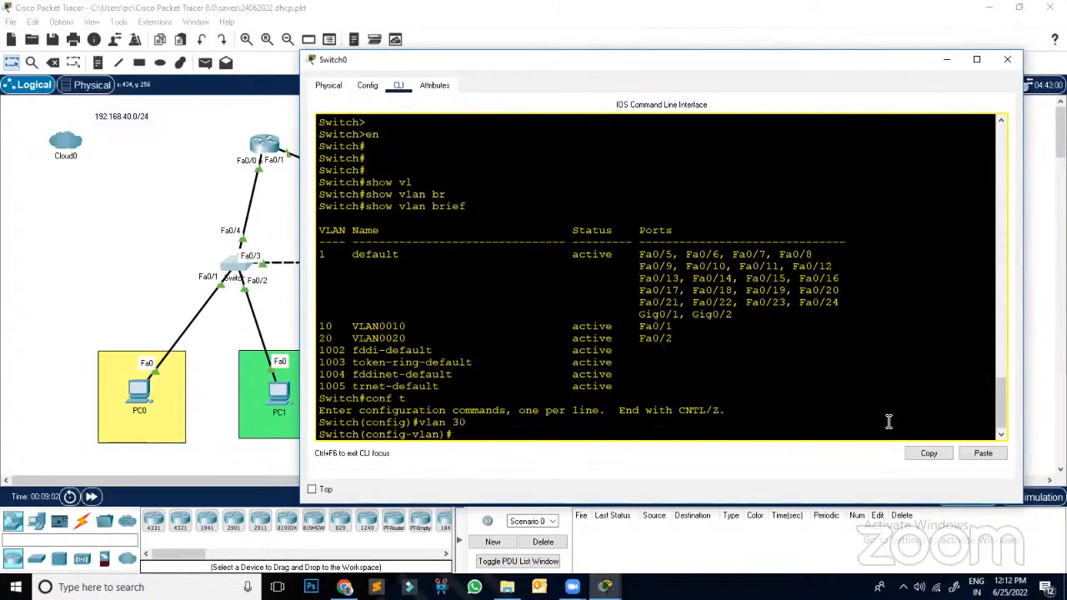
{"action": "left_click", "coordinate": [1008, 60]}
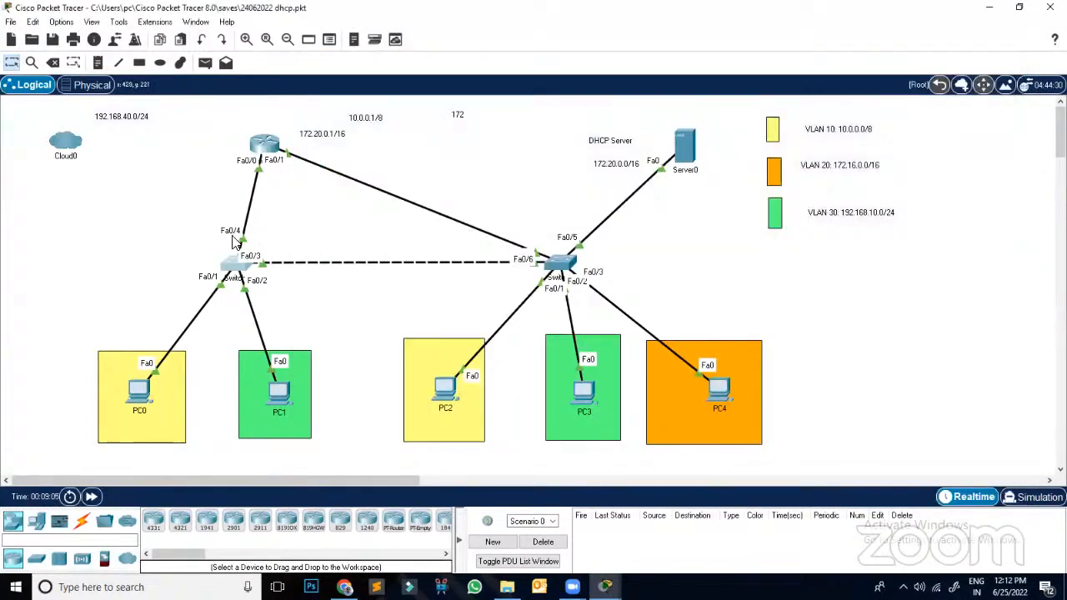
Step: Retry obtaining a DHCP address on PC4 by switching its IP configuration between Static and DHCP, and close its window
{"action": "left_click", "coordinate": [723, 396]}
{"action": "left_click", "coordinate": [368, 142]}
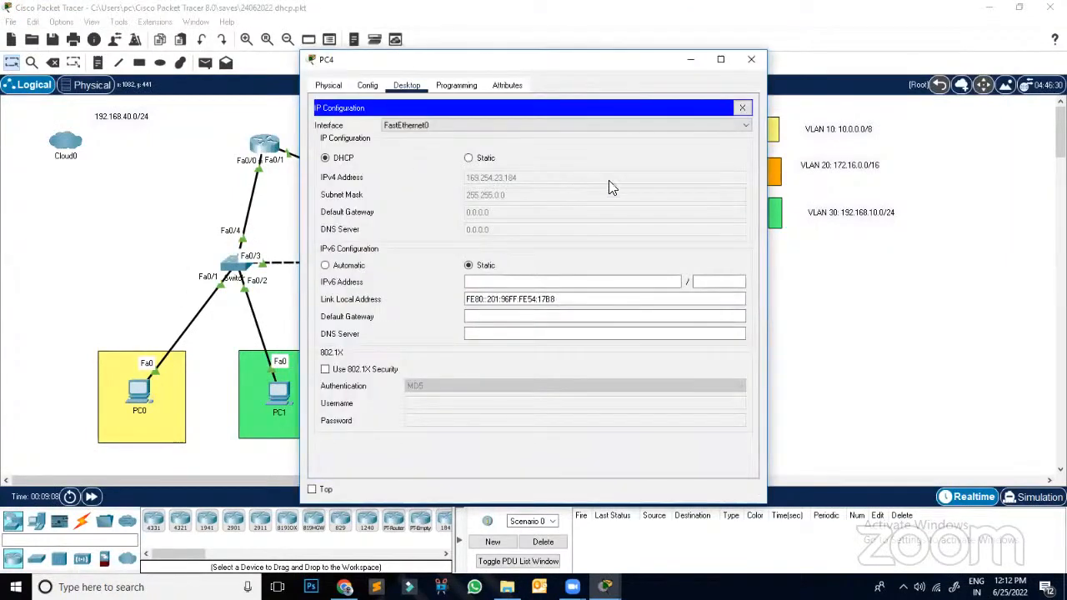
{"action": "left_click", "coordinate": [470, 157]}
{"action": "left_click", "coordinate": [363, 157]}
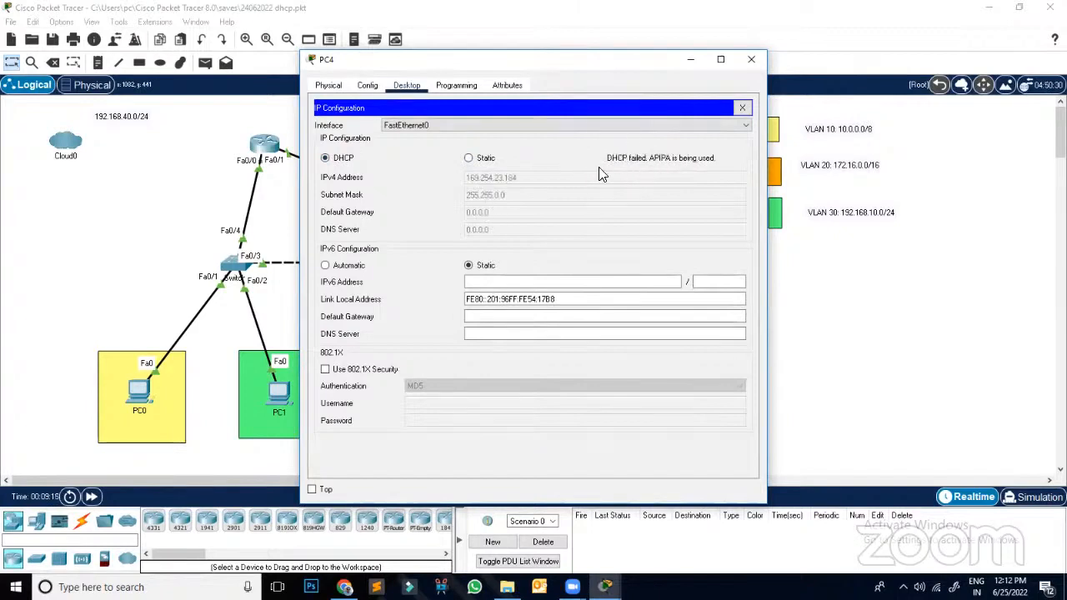
{"action": "left_click", "coordinate": [470, 157]}
{"action": "left_click", "coordinate": [326, 158]}
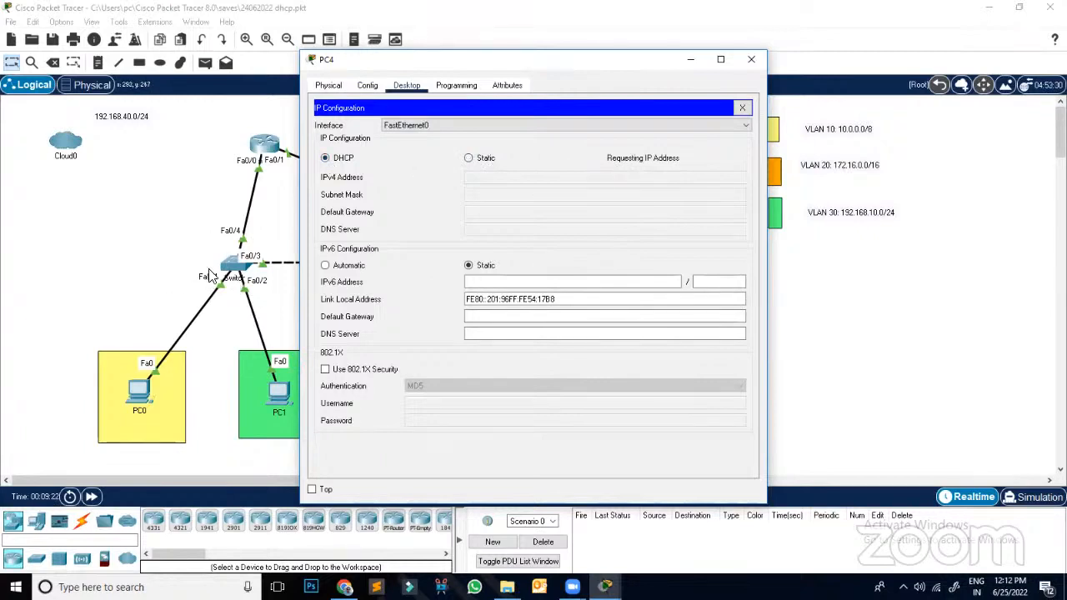
{"action": "left_click", "coordinate": [478, 158]}
{"action": "left_click", "coordinate": [325, 159]}
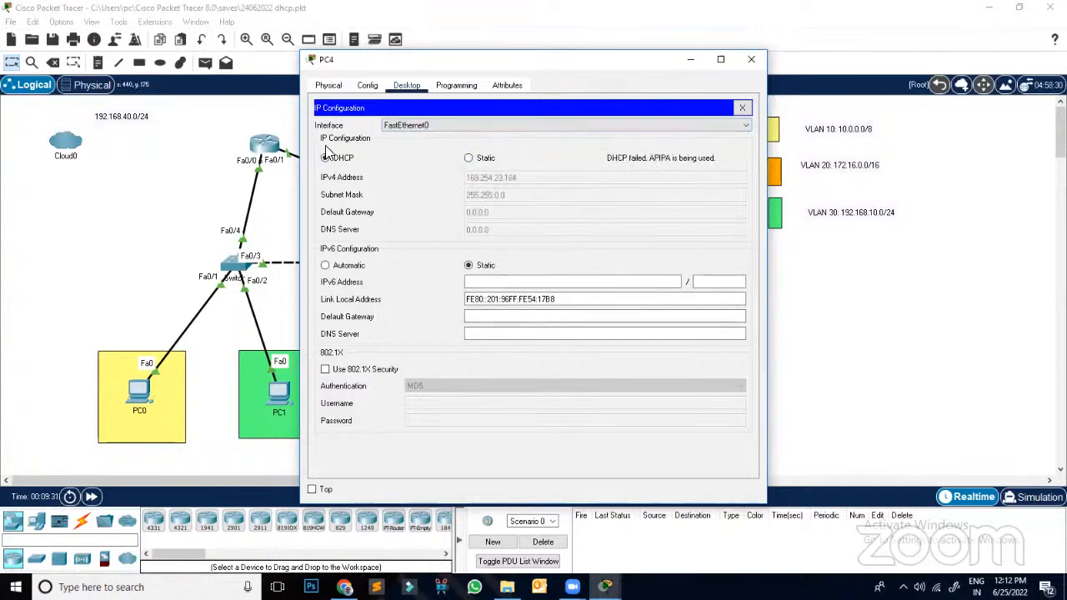
{"action": "left_click", "coordinate": [752, 62]}
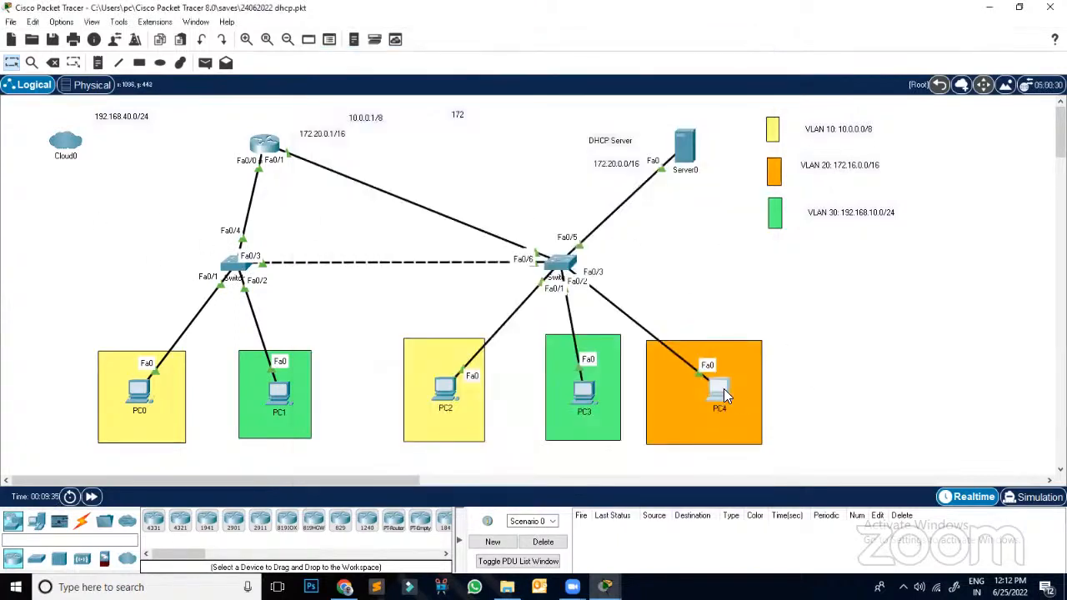
Step: Delete the entire existing topology, including all devices, labels and coloured areas, and return to the Select tool
{"action": "mouse_move", "coordinate": [723, 388]}
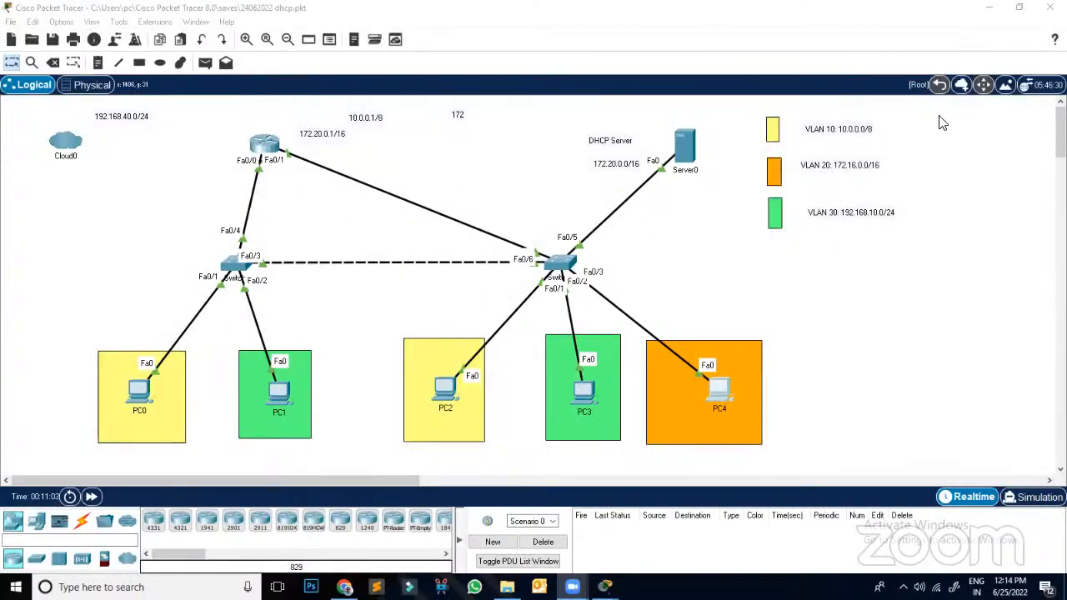
{"action": "left_click_drag", "start_coordinate": [940, 117], "coordinate": [25, 465]}
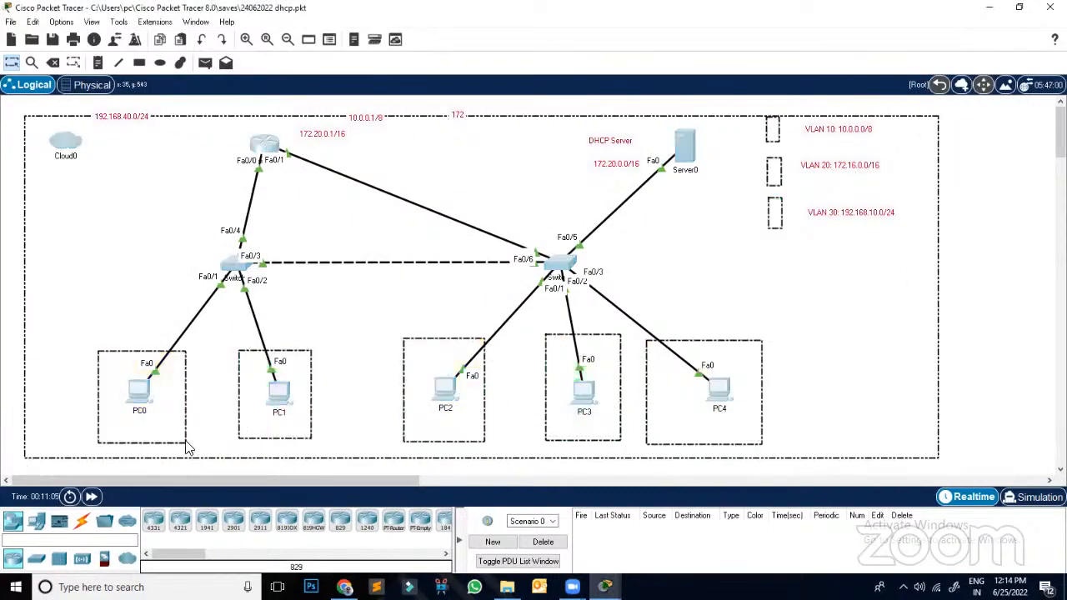
{"action": "key", "text": "Delete"}
{"action": "left_click", "coordinate": [542, 309]}
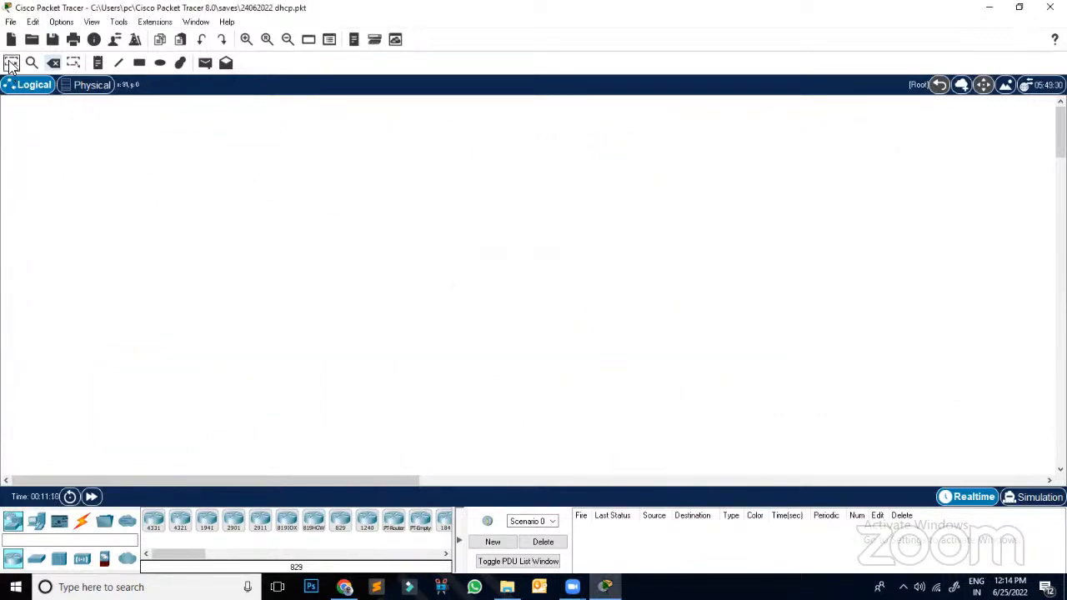
{"action": "left_click", "coordinate": [11, 63]}
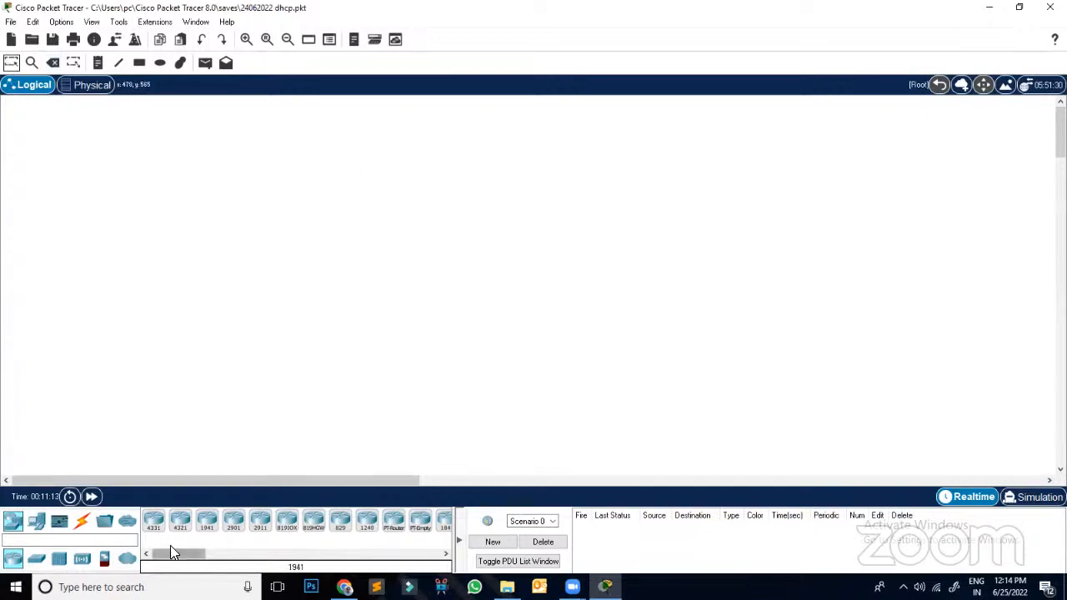
Step: Place two 2811 routers side by side in the upper part of the empty workspace
{"action": "left_click_drag", "start_coordinate": [170, 553], "coordinate": [205, 556]}
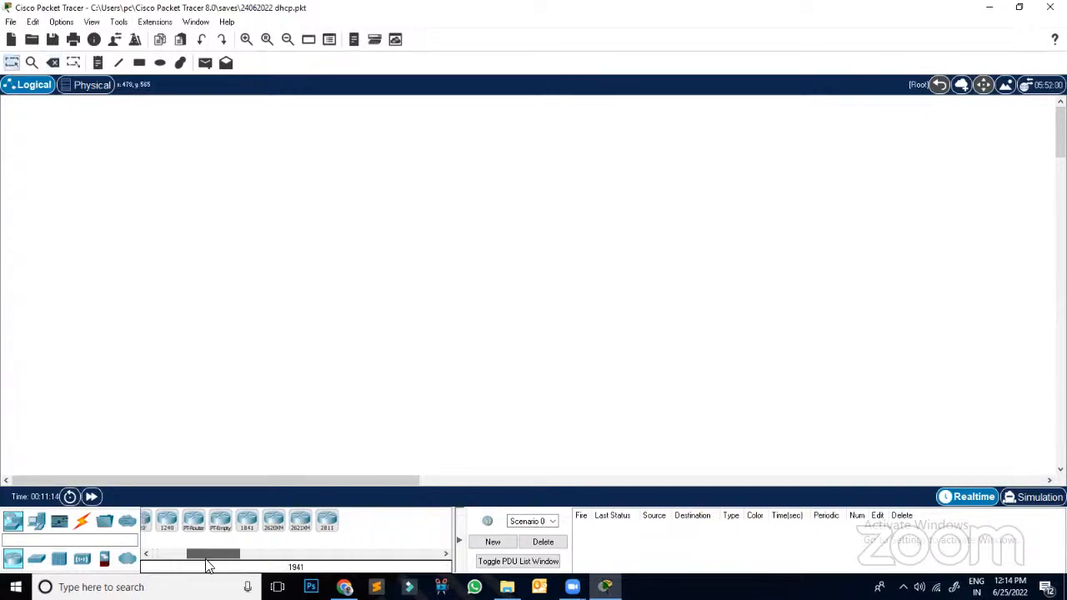
{"action": "left_click", "coordinate": [328, 523]}
{"action": "left_click", "coordinate": [468, 138]}
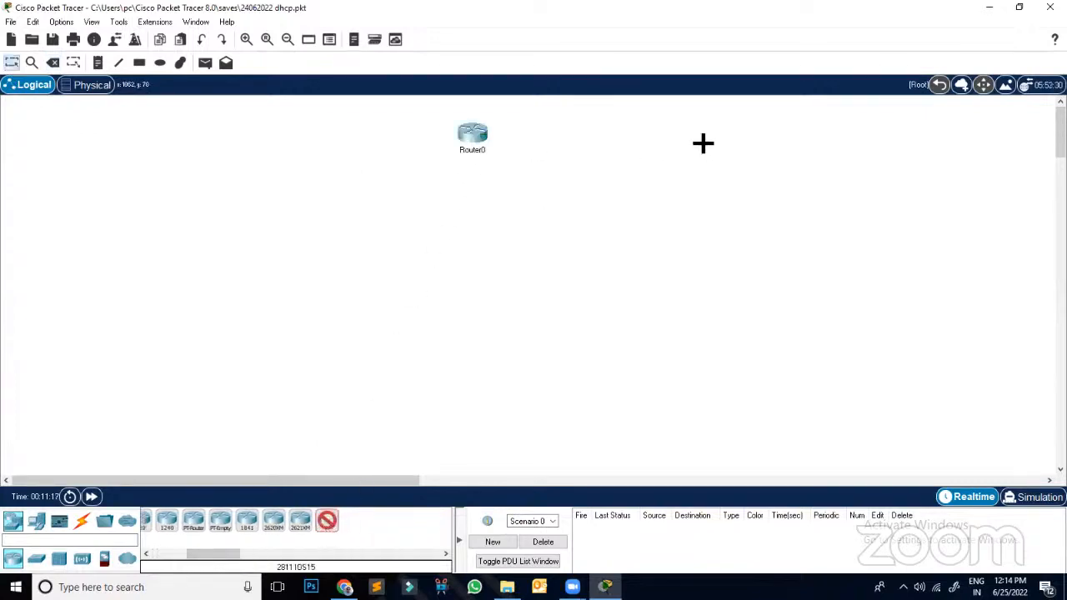
{"action": "left_click", "coordinate": [703, 144]}
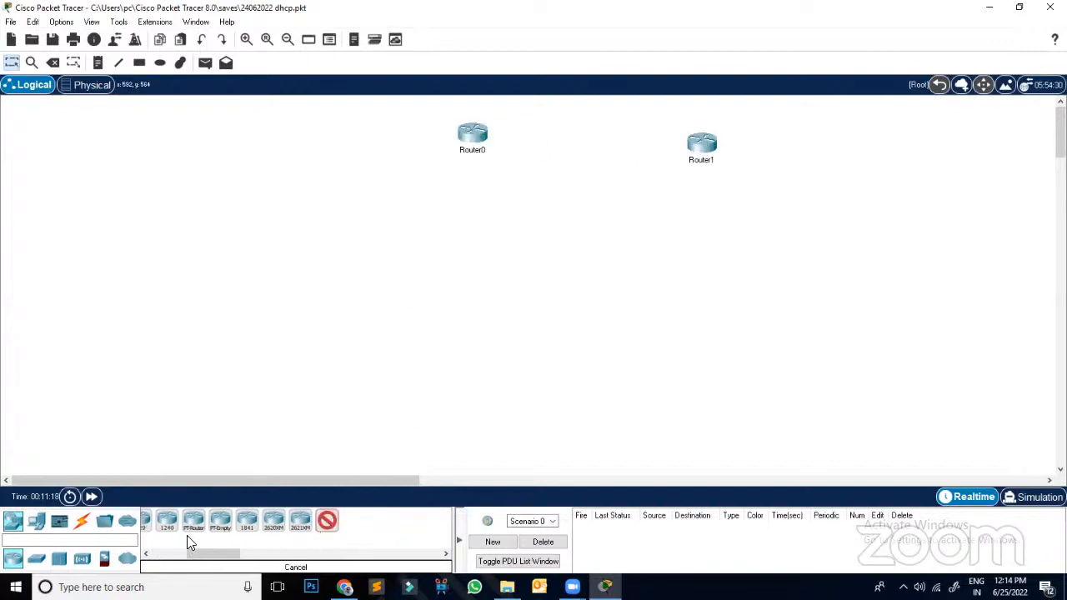
Step: Add one 3560-24PS multilayer switch below and to the left of Router0
{"action": "left_click", "coordinate": [36, 559]}
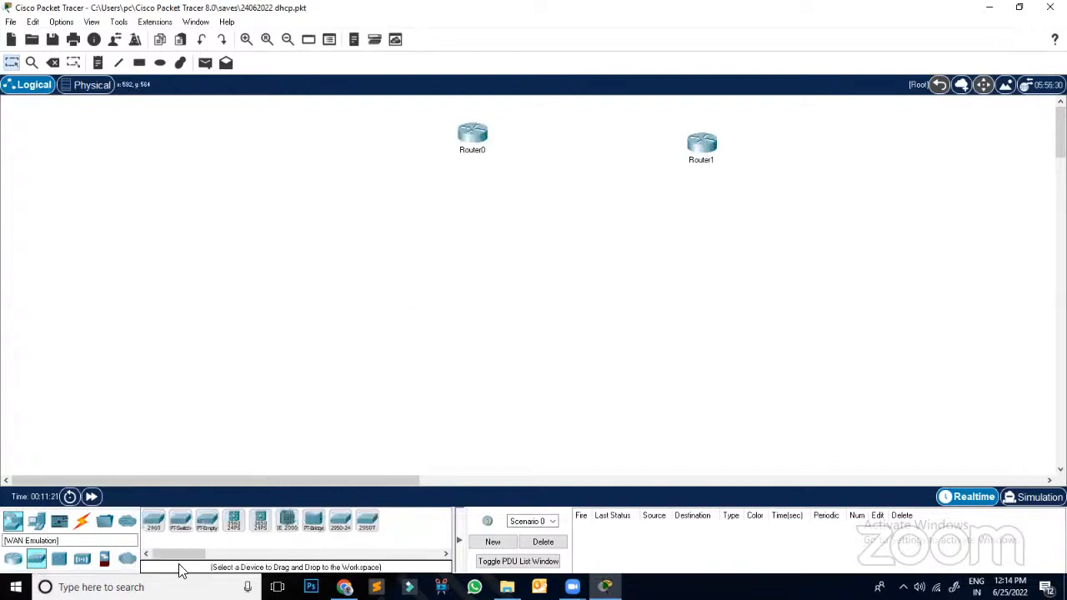
{"action": "left_click", "coordinate": [236, 523]}
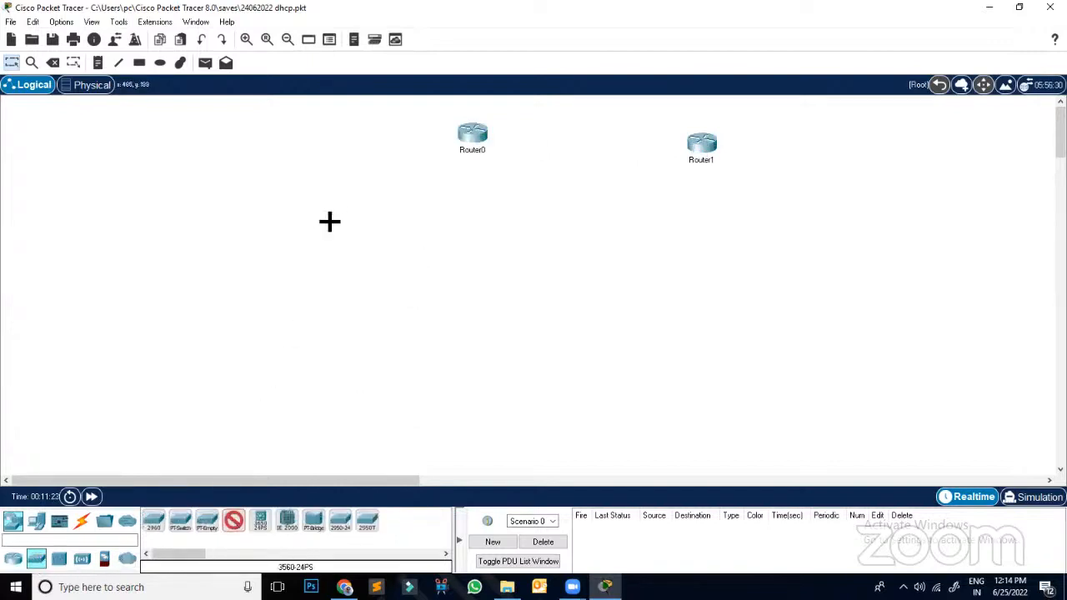
{"action": "left_click", "coordinate": [342, 210]}
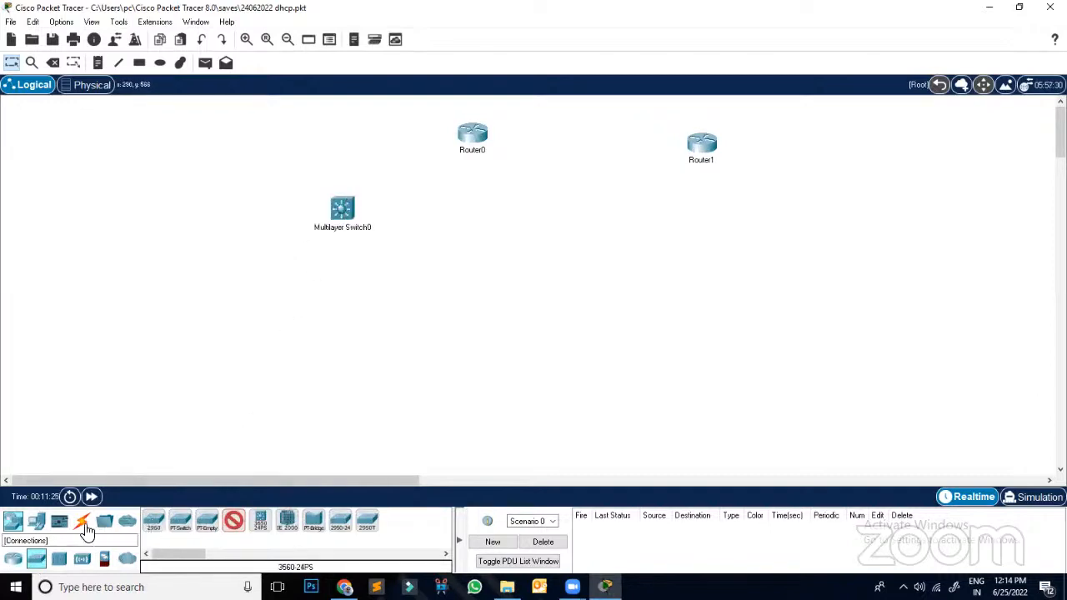
{"action": "left_click", "coordinate": [234, 521]}
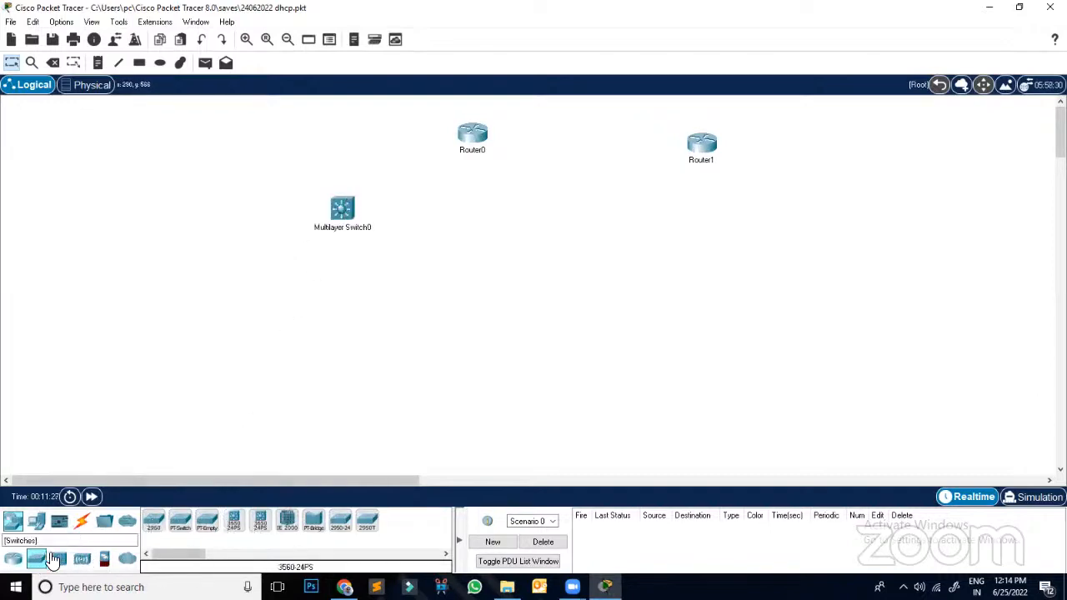
Step: Add three 2960 switches below the multilayer switch, one in the middle and one lower on each side
{"action": "left_click", "coordinate": [153, 522]}
{"action": "left_click", "coordinate": [243, 304]}
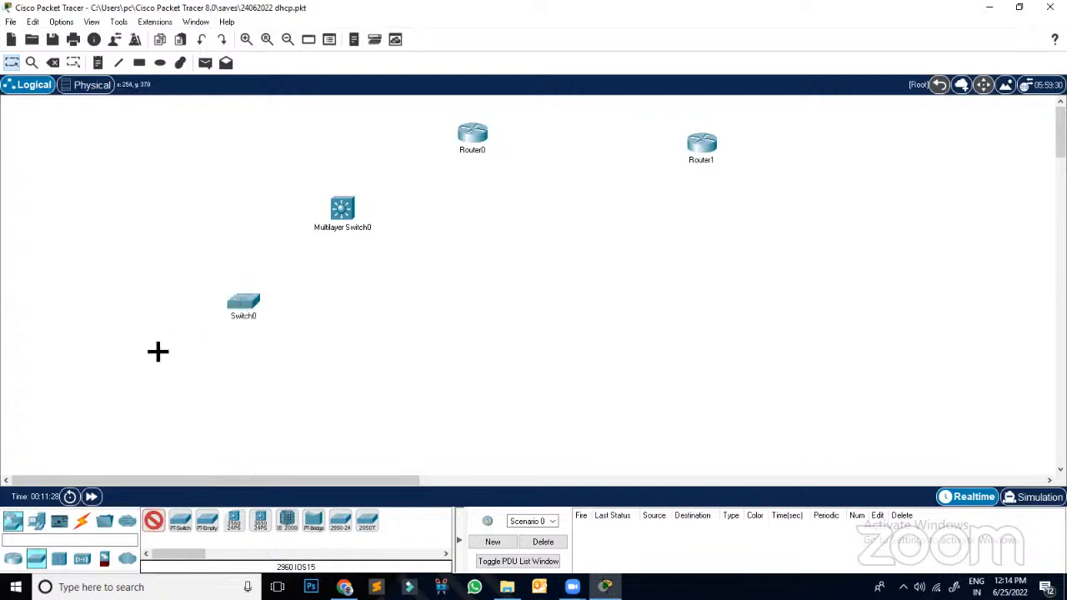
{"action": "left_click", "coordinate": [135, 359]}
{"action": "left_click", "coordinate": [430, 367]}
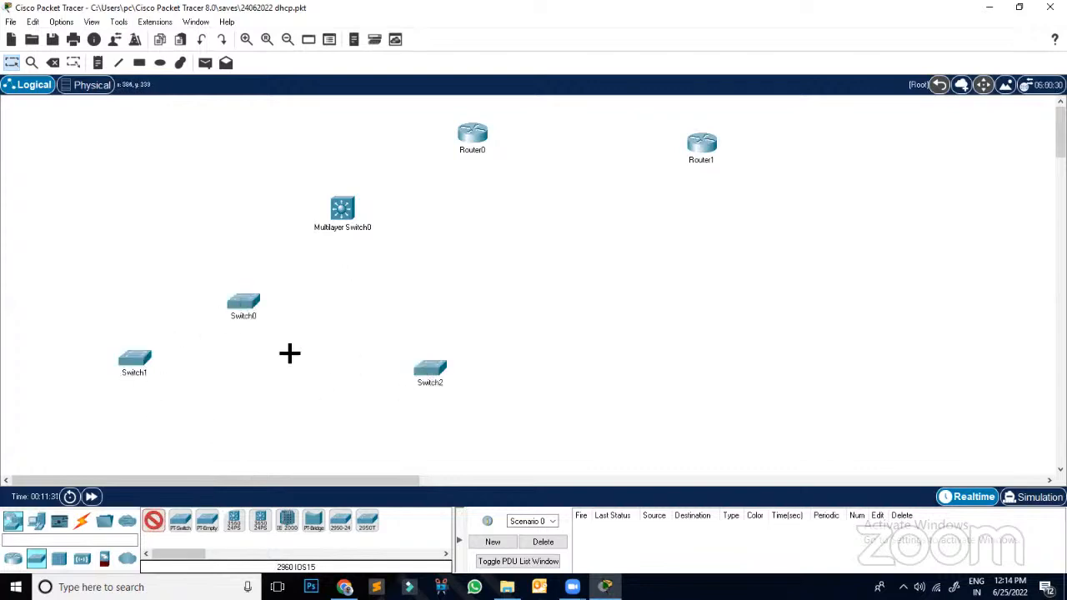
Step: Add six PCs, three in a column left of Switch1 and three around the lower right of Switch2
{"action": "left_click", "coordinate": [39, 522]}
{"action": "left_click", "coordinate": [154, 523]}
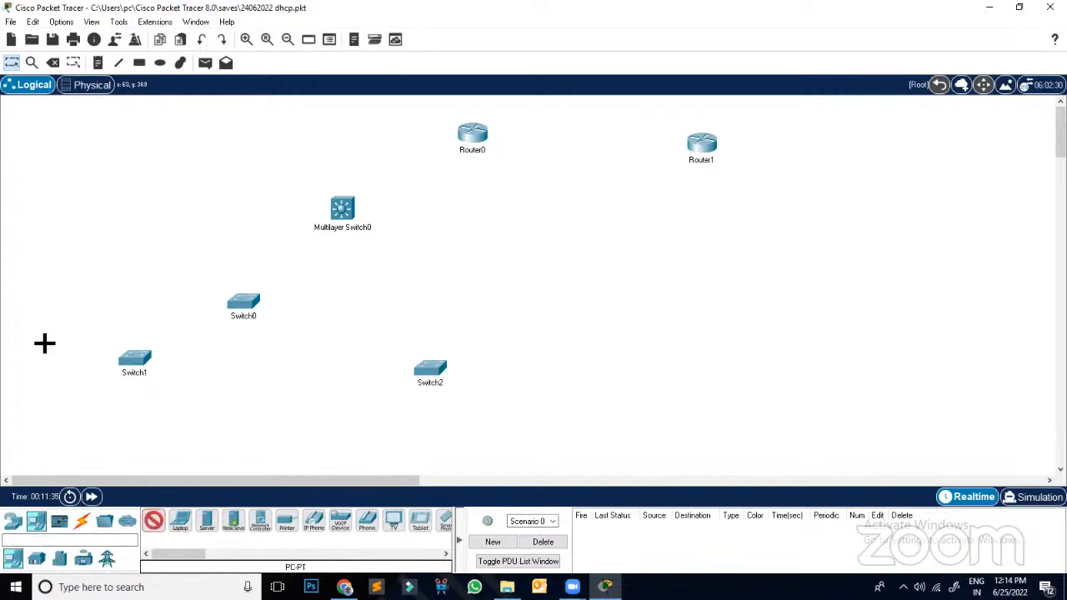
{"action": "left_click", "coordinate": [40, 336]}
{"action": "left_click", "coordinate": [38, 391]}
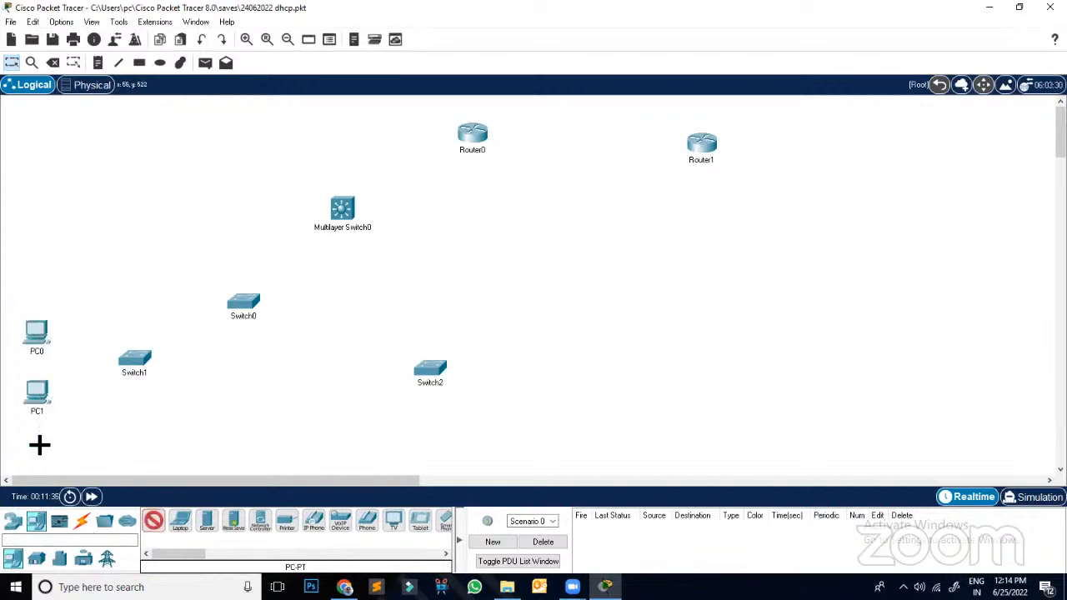
{"action": "left_click", "coordinate": [39, 445]}
{"action": "left_click", "coordinate": [451, 442]}
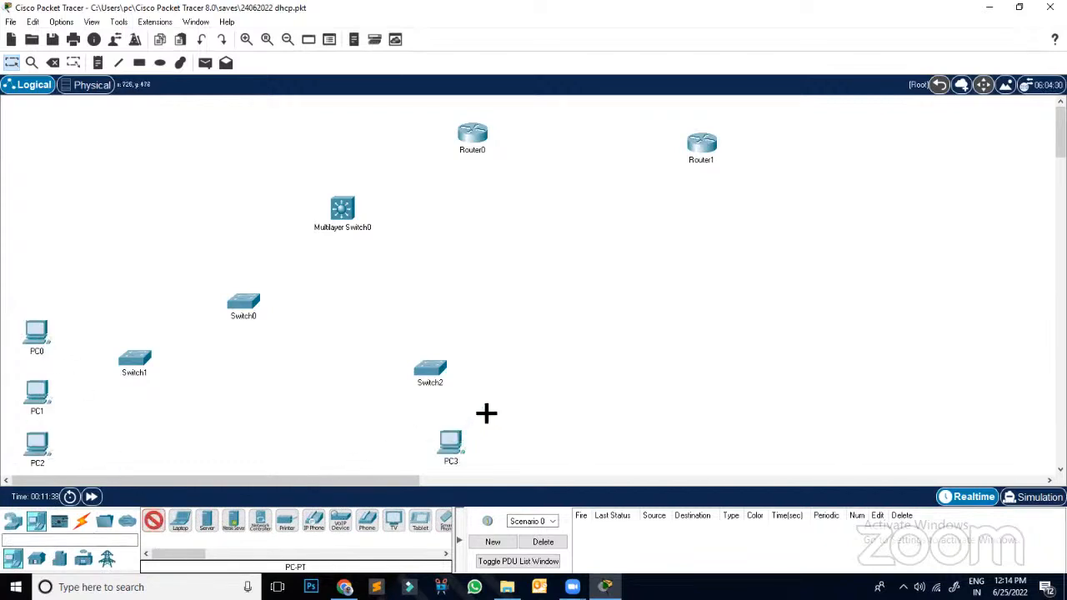
{"action": "left_click", "coordinate": [504, 402]}
{"action": "left_click", "coordinate": [554, 343]}
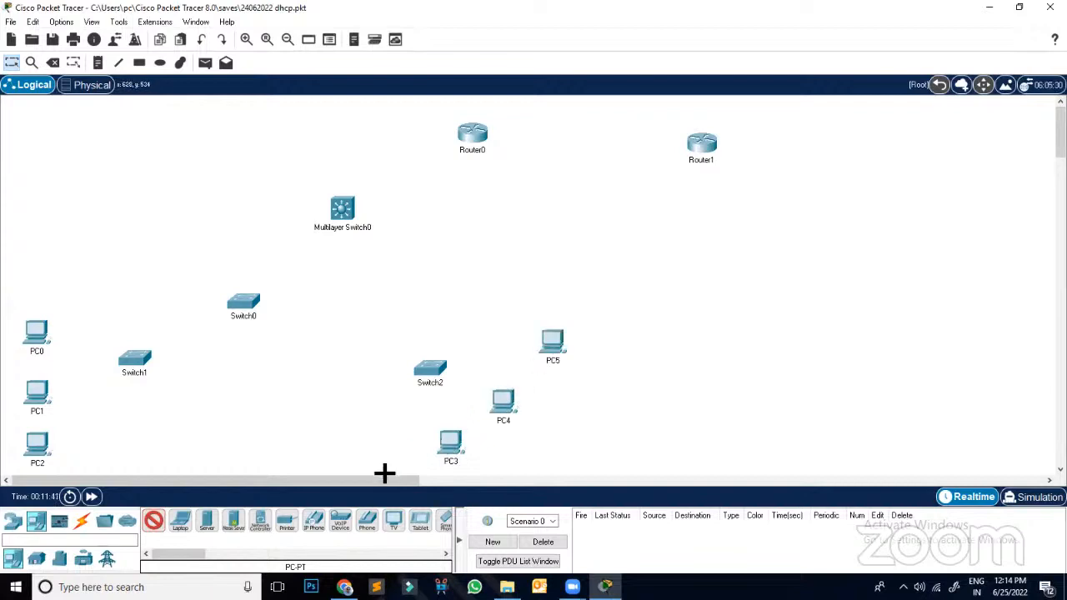
{"action": "left_click", "coordinate": [153, 525]}
Step: Move the multilayer switch and both routers further right to spread out the upper part of the topology
{"action": "left_click_drag", "start_coordinate": [341, 210], "coordinate": [344, 188]}
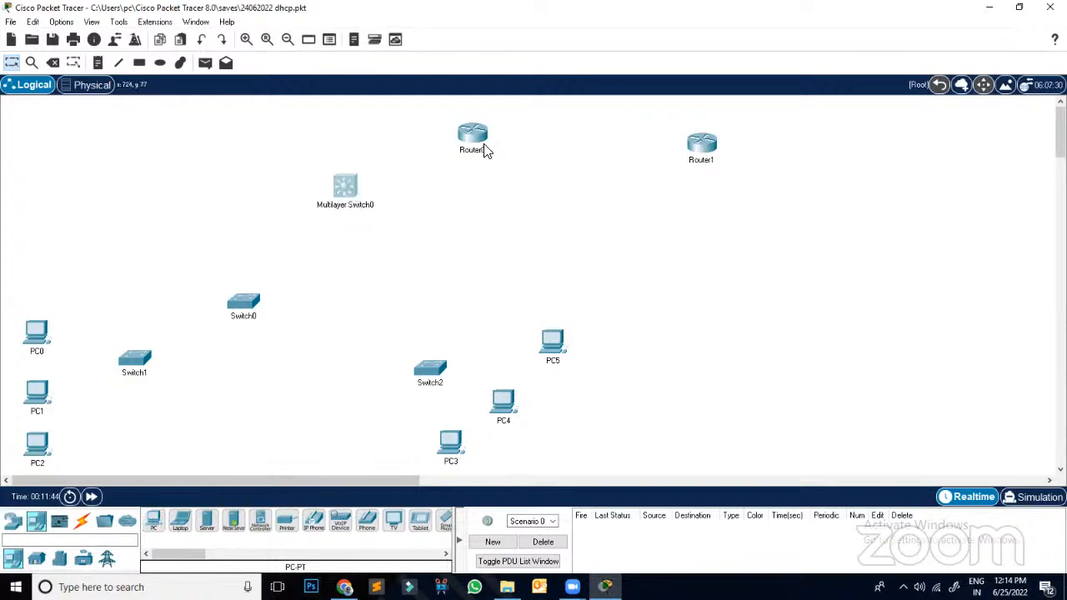
{"action": "left_click_drag", "start_coordinate": [486, 150], "coordinate": [574, 153]}
{"action": "left_click_drag", "start_coordinate": [699, 143], "coordinate": [745, 144]}
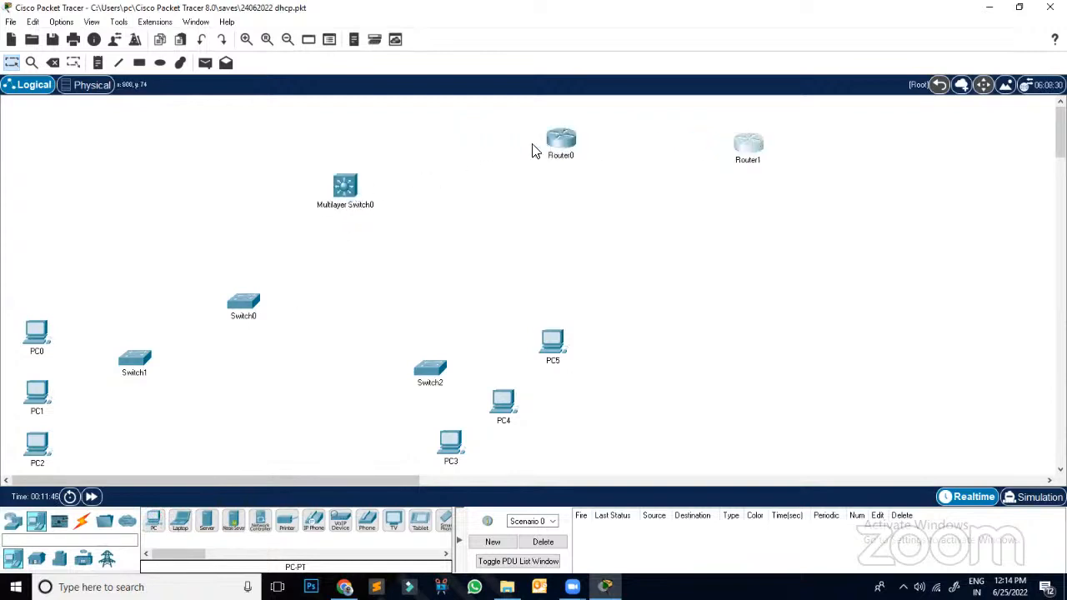
{"action": "left_click_drag", "start_coordinate": [552, 150], "coordinate": [595, 143]}
{"action": "left_click_drag", "start_coordinate": [349, 192], "coordinate": [463, 195]}
{"action": "left_click_drag", "start_coordinate": [746, 154], "coordinate": [779, 159]}
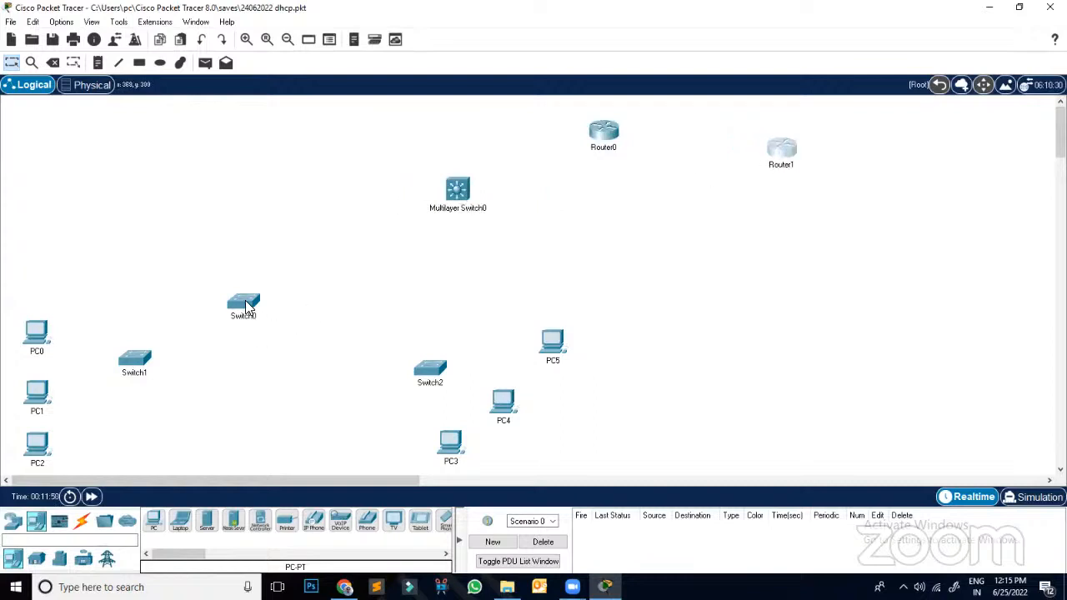
Step: Reposition the three 2960 switches so that Switch0 sits between and above Switch1 and Switch2
{"action": "left_click_drag", "start_coordinate": [247, 308], "coordinate": [309, 270]}
{"action": "left_click_drag", "start_coordinate": [430, 373], "coordinate": [418, 332]}
{"action": "left_click_drag", "start_coordinate": [135, 359], "coordinate": [187, 369]}
Step: Connect PC0, PC1 and PC2 to Switch1 using the automatically chosen connection type
{"action": "left_click", "coordinate": [81, 520]}
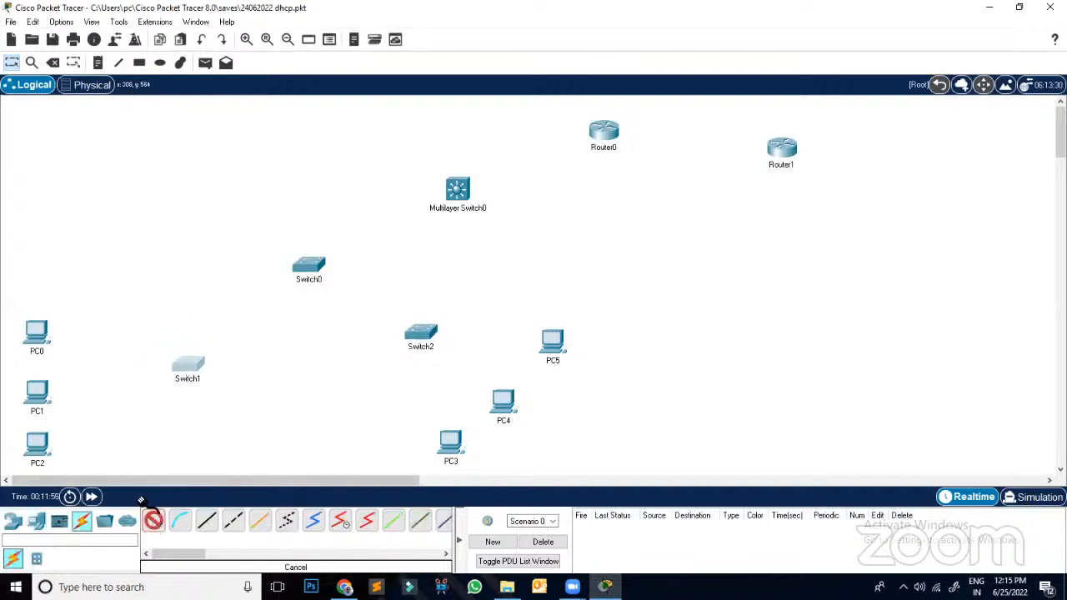
{"action": "left_click", "coordinate": [36, 334]}
{"action": "left_click", "coordinate": [188, 364]}
{"action": "left_click", "coordinate": [40, 392]}
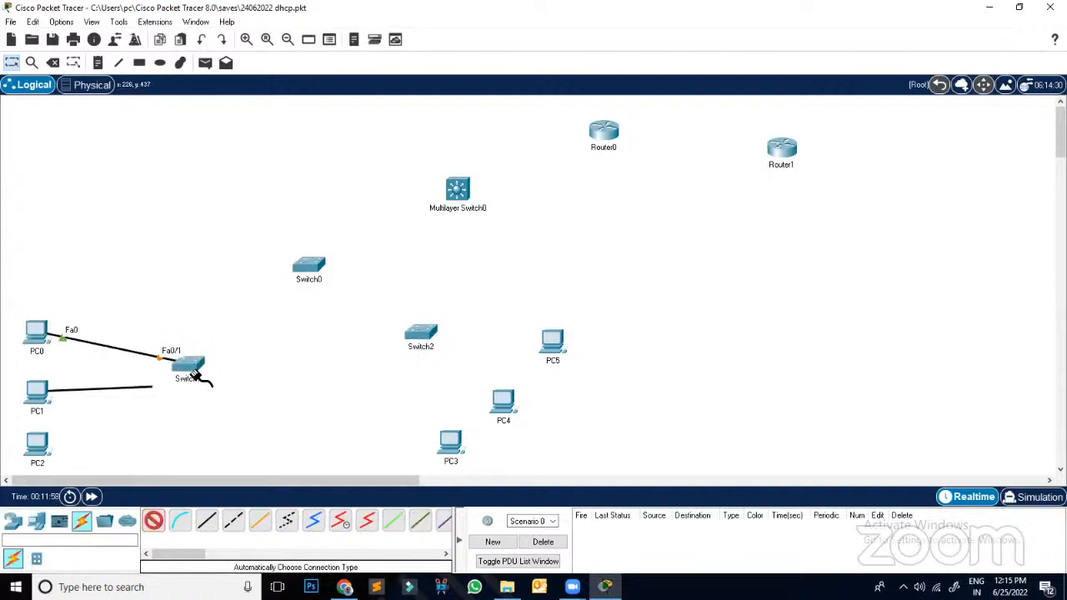
{"action": "left_click", "coordinate": [190, 367]}
{"action": "left_click", "coordinate": [188, 366]}
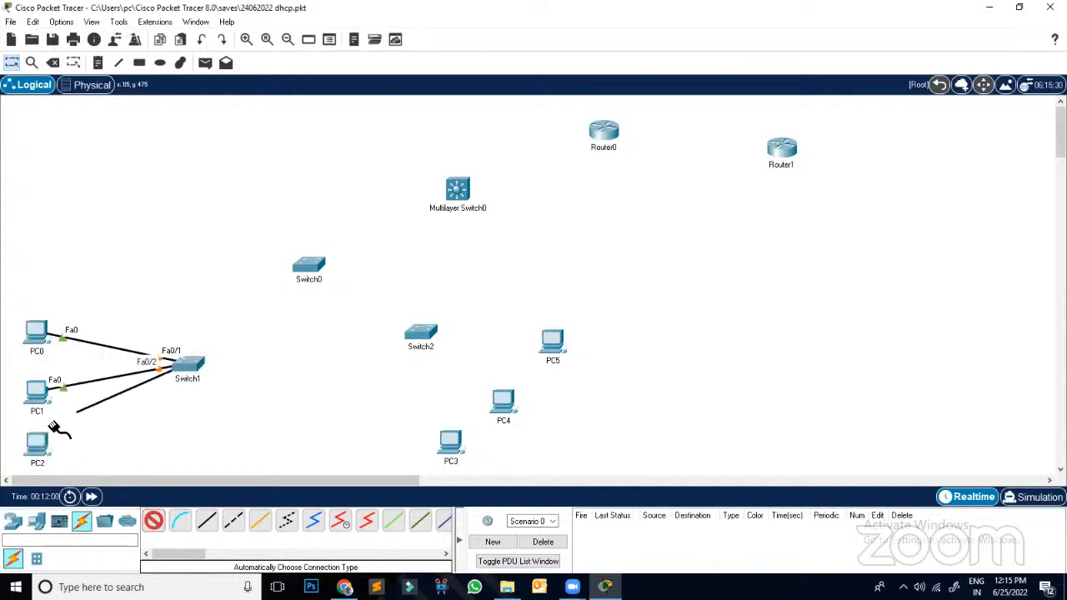
{"action": "left_click", "coordinate": [39, 440]}
Step: Connect PC3, PC4 and PC5 to Switch2 using the automatically chosen connection type
{"action": "left_click", "coordinate": [430, 344]}
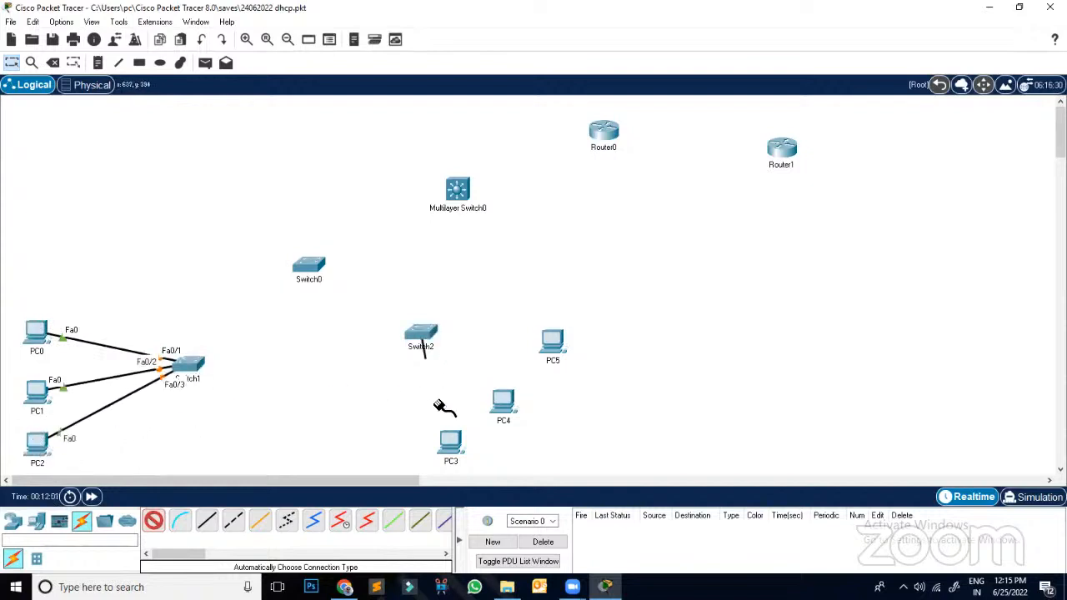
{"action": "left_click", "coordinate": [448, 446]}
{"action": "left_click", "coordinate": [430, 340]}
{"action": "left_click", "coordinate": [504, 406]}
{"action": "left_click", "coordinate": [430, 340]}
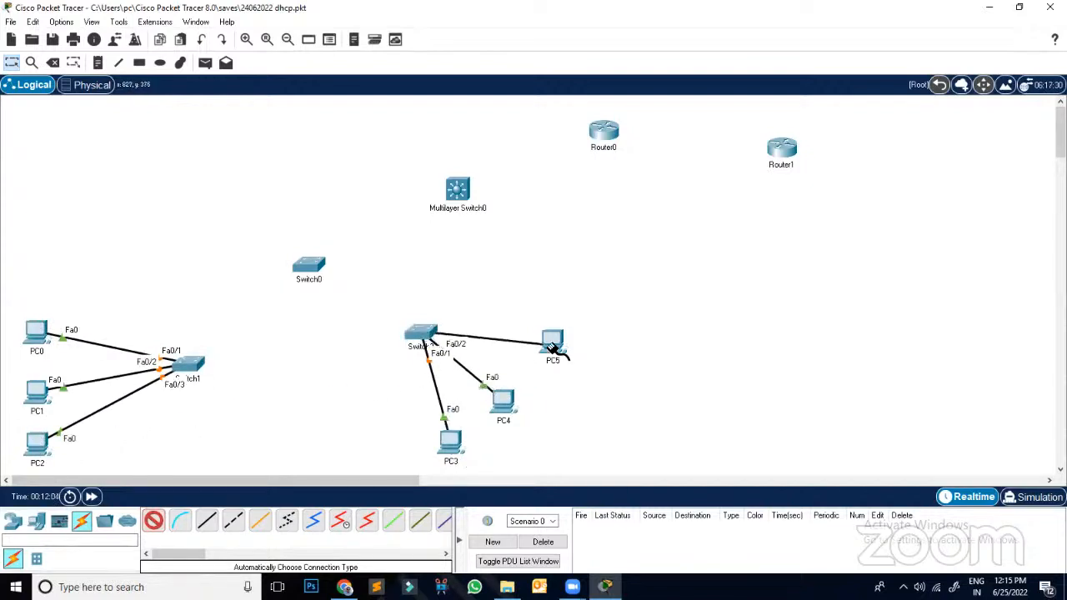
{"action": "left_click", "coordinate": [552, 348]}
Step: Connect Switch1 and Switch2 to Switch0 using the automatically chosen connection type
{"action": "left_click", "coordinate": [191, 367]}
{"action": "left_click", "coordinate": [310, 268]}
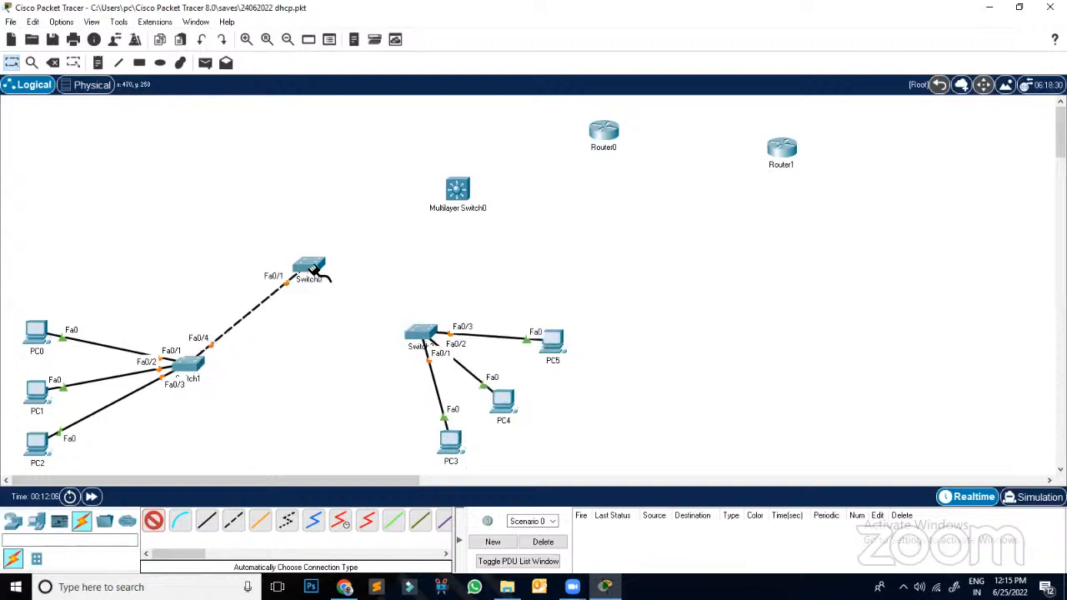
{"action": "left_click", "coordinate": [310, 268]}
{"action": "left_click", "coordinate": [421, 335]}
Step: Link Switch0 to Multilayer Switch0, the multilayer switch to Router0, and Router0 to Router1 with automatically chosen cables
{"action": "left_click", "coordinate": [309, 267]}
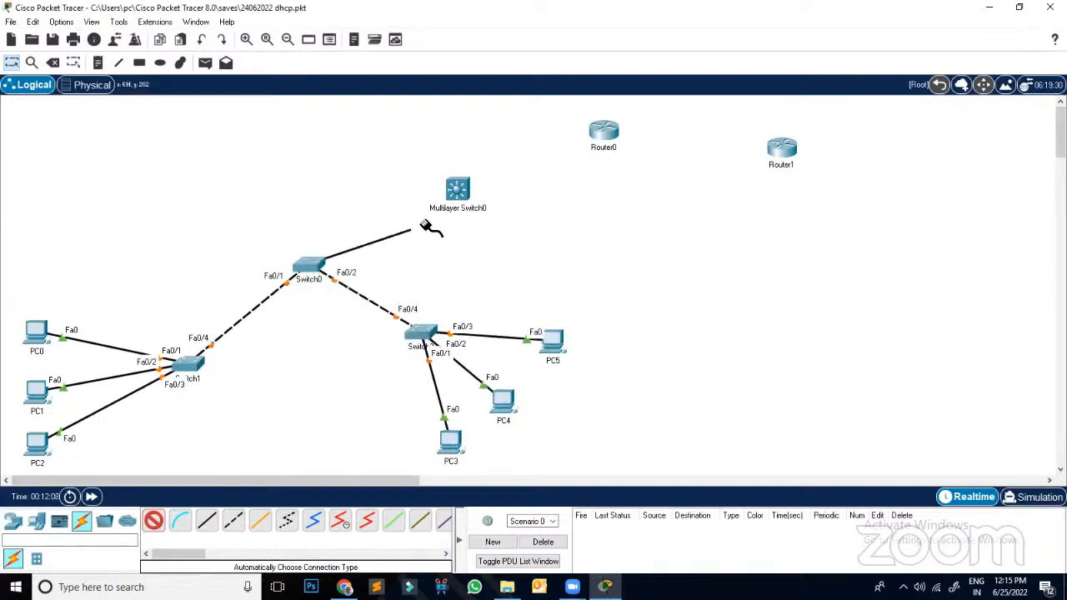
{"action": "left_click", "coordinate": [457, 190]}
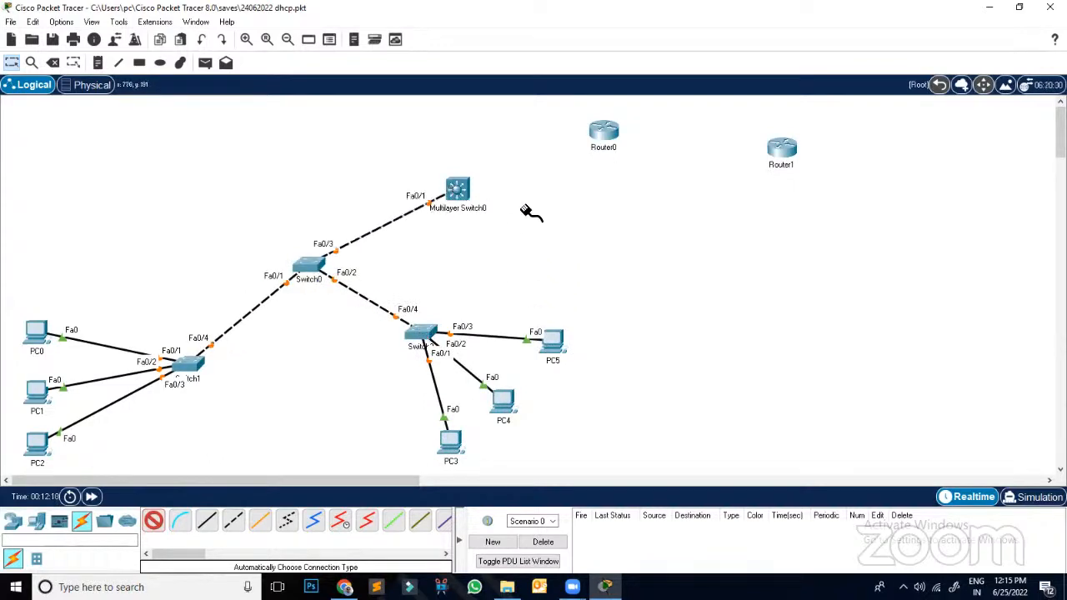
{"action": "left_click", "coordinate": [458, 188]}
{"action": "left_click", "coordinate": [605, 134]}
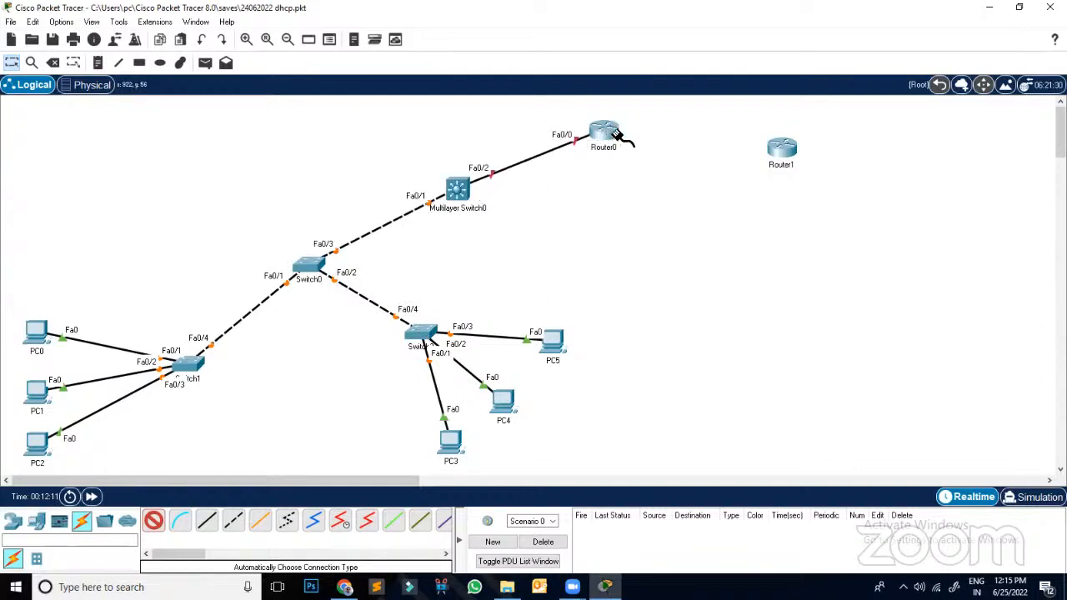
{"action": "left_click", "coordinate": [615, 133]}
{"action": "left_click", "coordinate": [784, 149]}
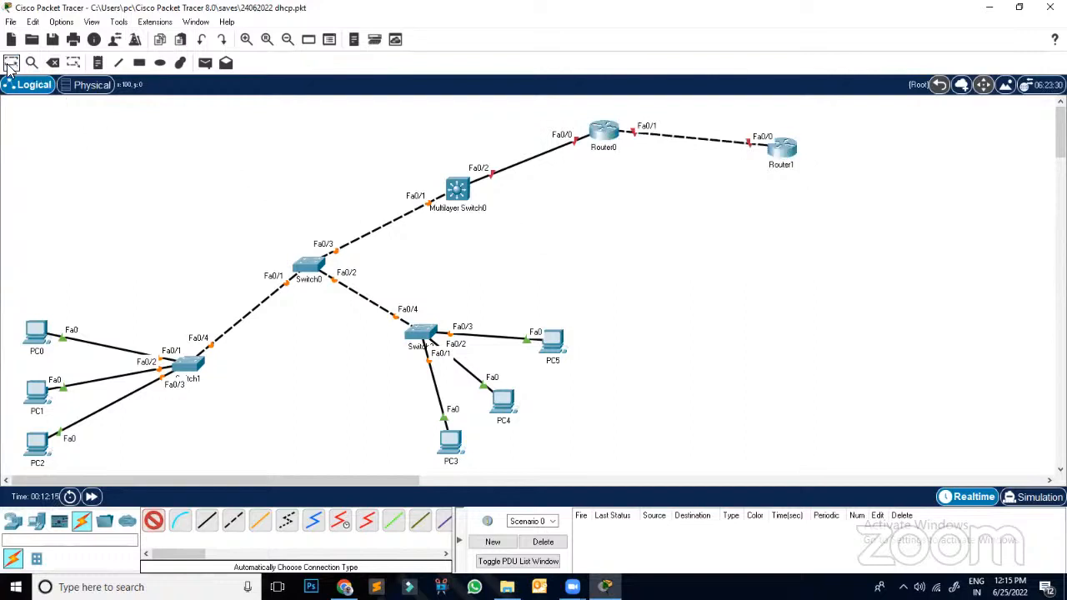
Step: Move Switch1, PC0, PC1 and PC2 slightly higher in the workspace, keeping the three PCs spaced in a column
{"action": "left_click", "coordinate": [10, 64]}
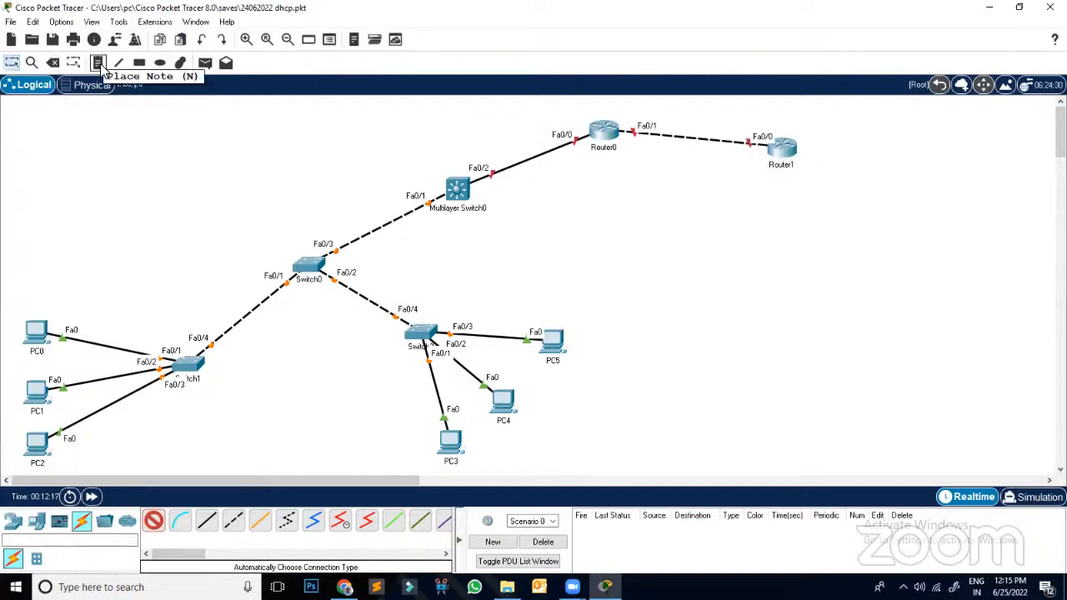
{"action": "left_click", "coordinate": [97, 64]}
{"action": "left_click", "coordinate": [10, 65]}
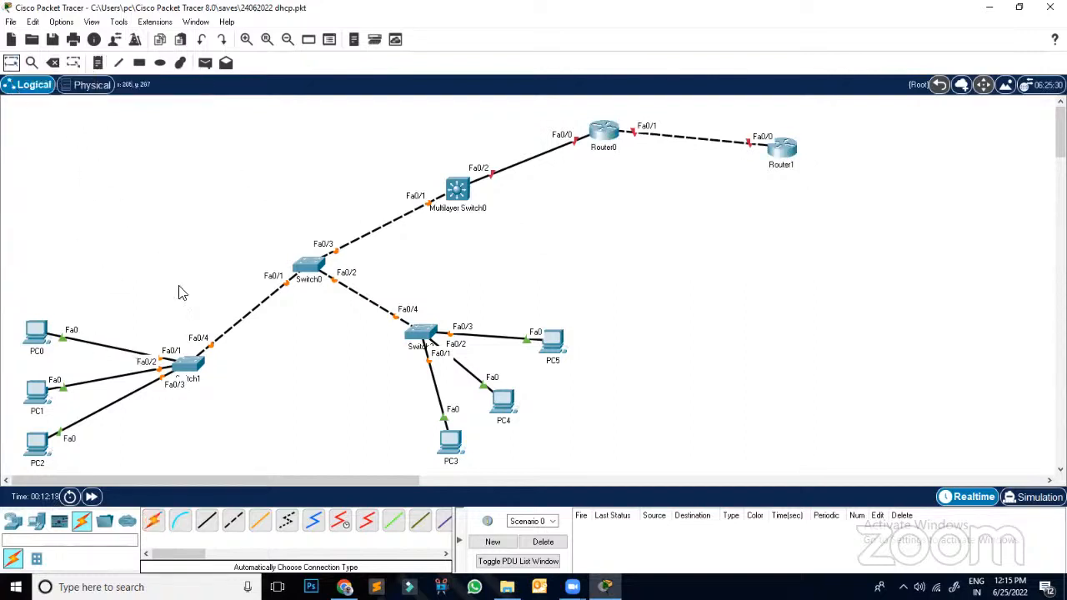
{"action": "left_click_drag", "start_coordinate": [188, 371], "coordinate": [188, 347]}
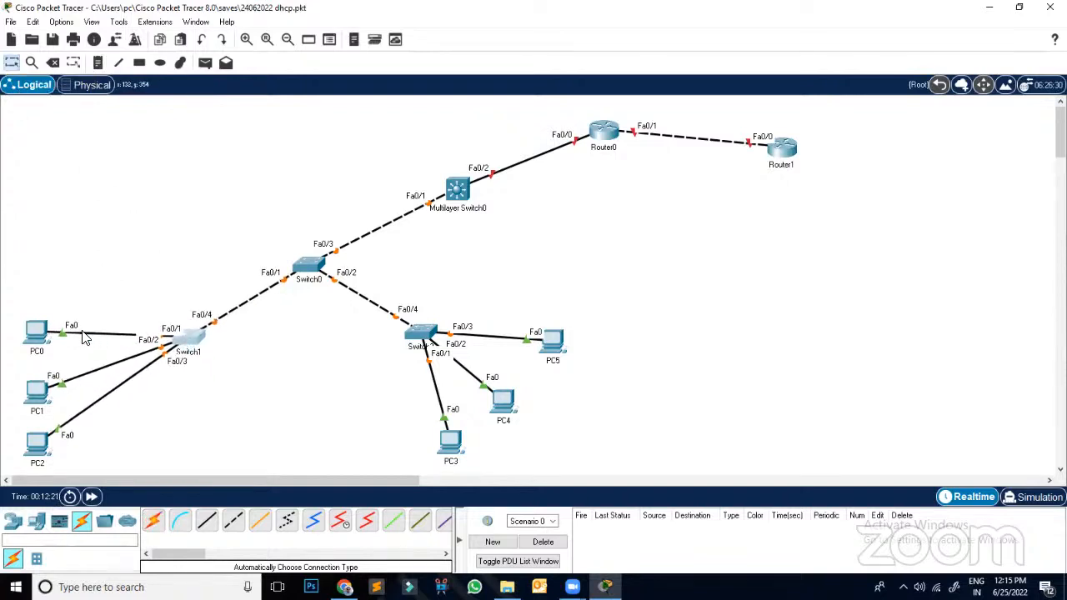
{"action": "left_click_drag", "start_coordinate": [42, 335], "coordinate": [47, 303]}
{"action": "left_click_drag", "start_coordinate": [38, 395], "coordinate": [39, 363]}
{"action": "left_click_drag", "start_coordinate": [38, 443], "coordinate": [41, 427]}
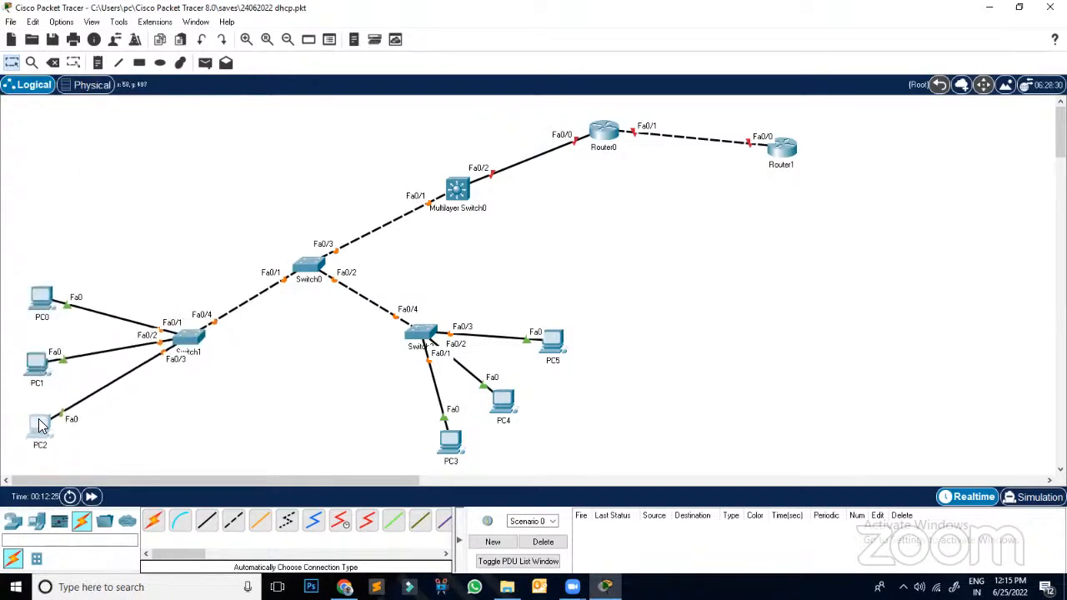
Step: Spread out PC3, PC4 and PC5 around Switch2, with PC5 above PC4 and PC3 below the switch
{"action": "left_click_drag", "start_coordinate": [557, 351], "coordinate": [566, 332]}
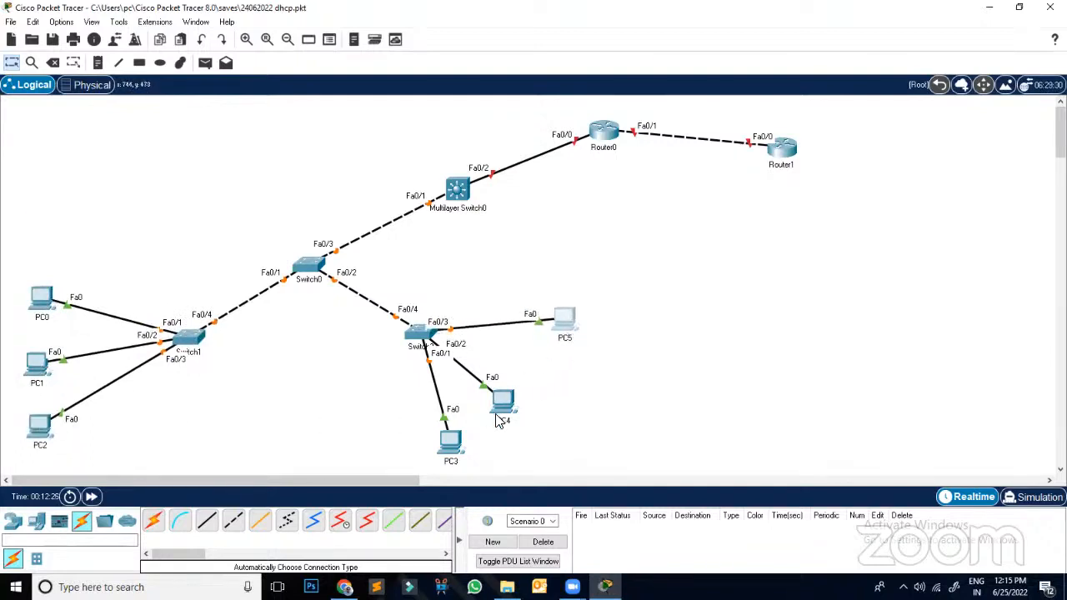
{"action": "left_click_drag", "start_coordinate": [504, 420], "coordinate": [563, 421]}
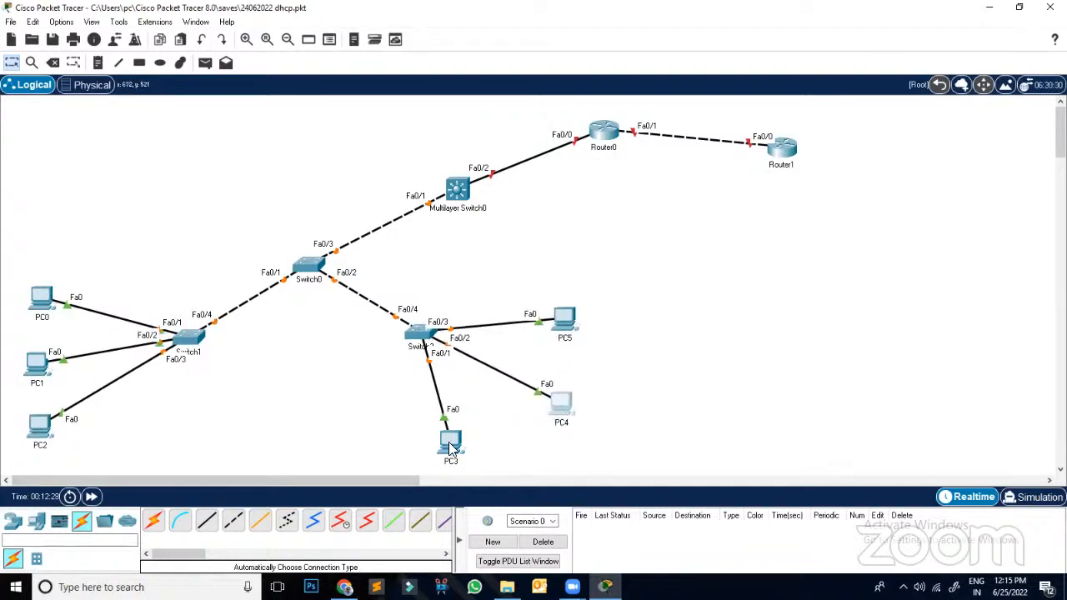
{"action": "left_click_drag", "start_coordinate": [449, 449], "coordinate": [446, 439]}
{"action": "left_click_drag", "start_coordinate": [445, 439], "coordinate": [437, 438]}
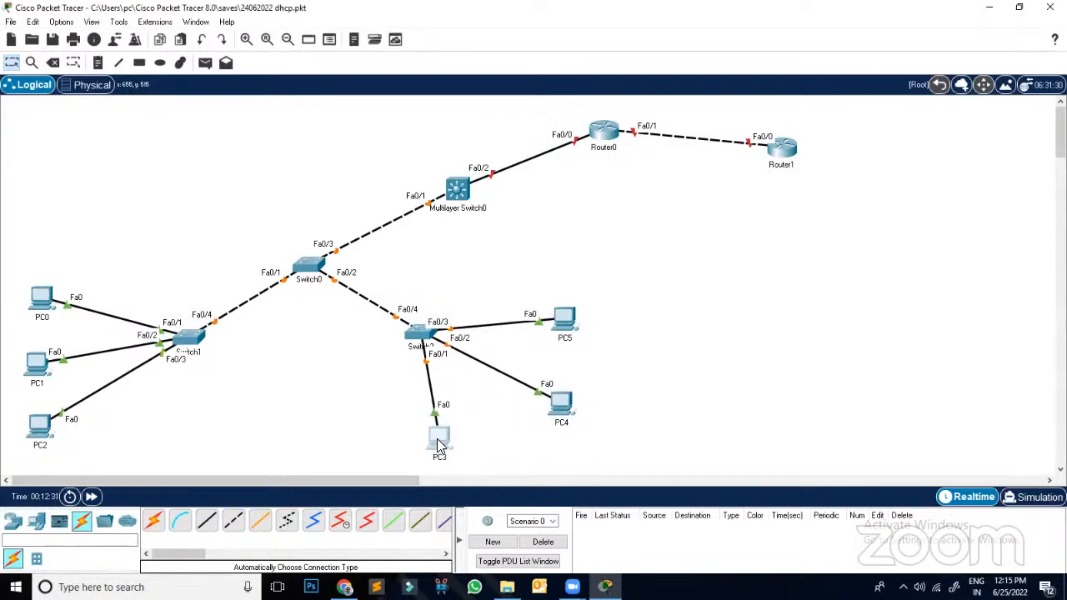
Step: Draw rectangles with a light yellow fill around PC0 and PC3, plus a small matching legend box well above PC0
{"action": "left_click", "coordinate": [140, 62]}
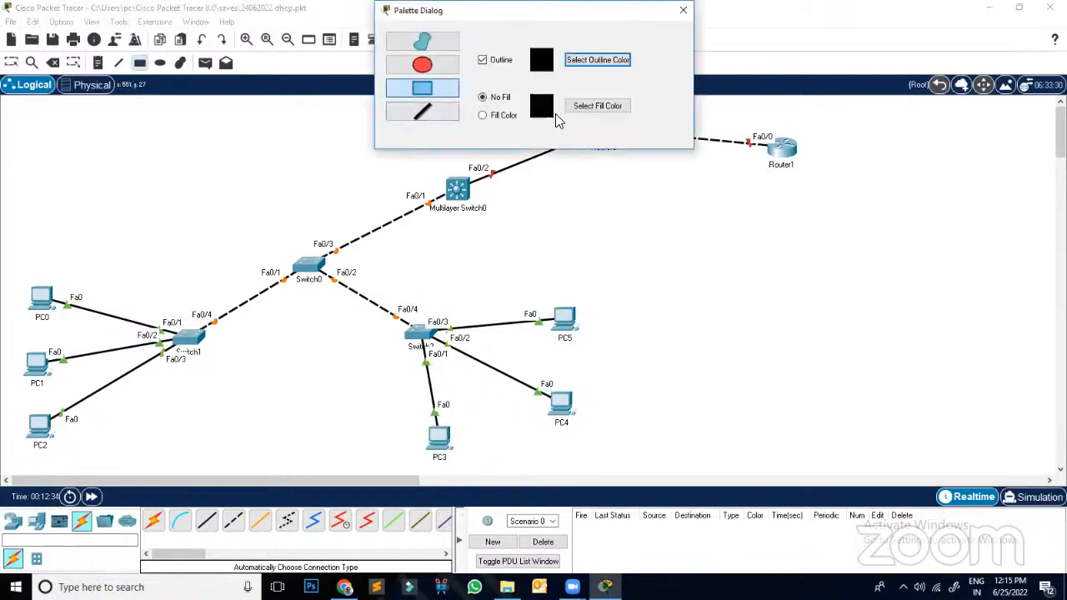
{"action": "left_click", "coordinate": [597, 105]}
{"action": "left_click", "coordinate": [506, 248]}
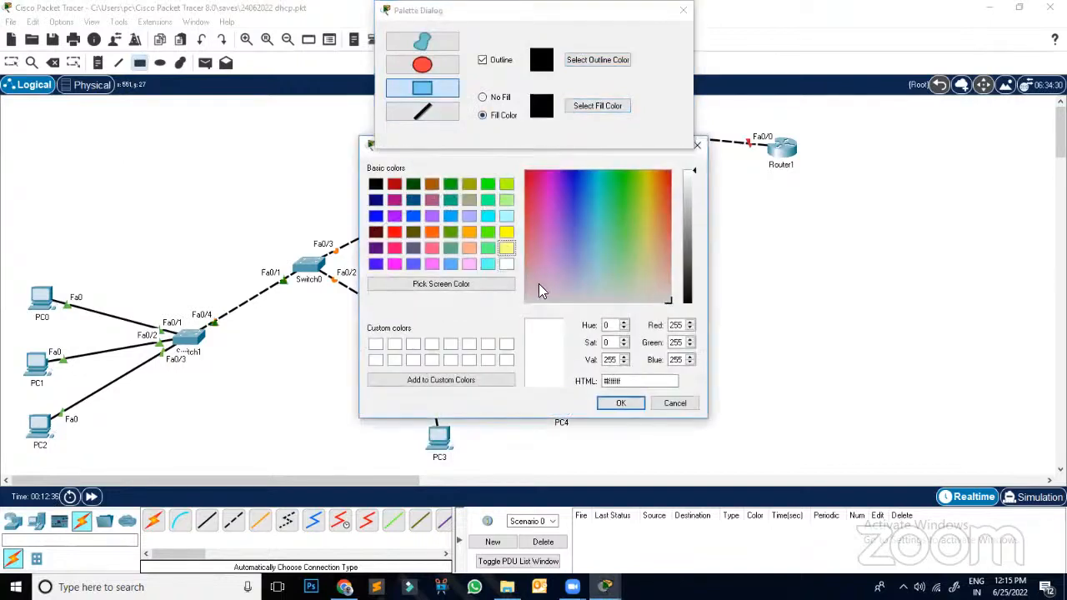
{"action": "left_click", "coordinate": [620, 402]}
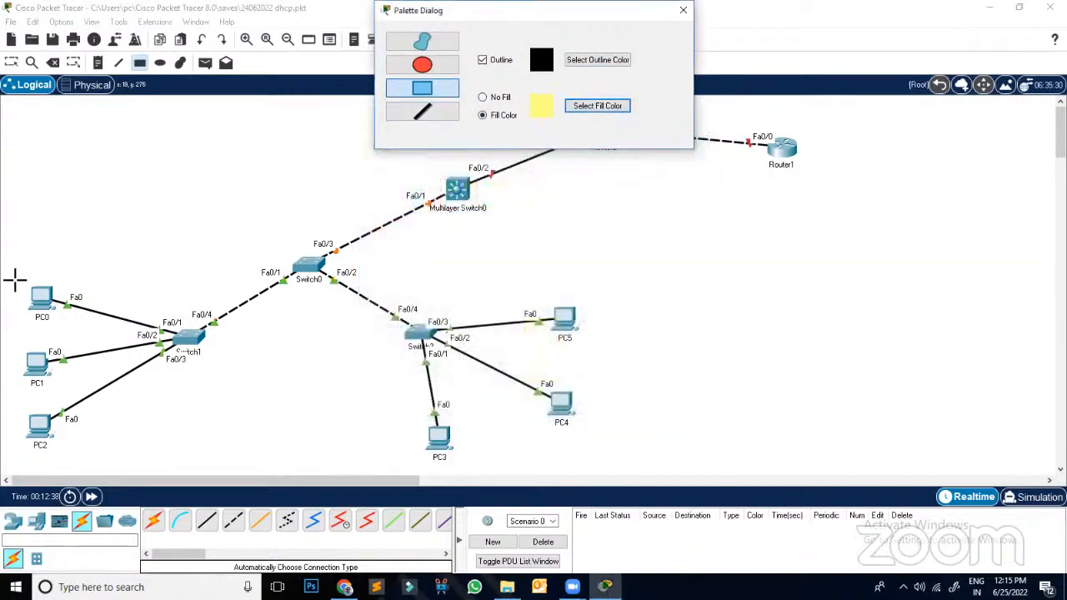
{"action": "left_click_drag", "start_coordinate": [14, 280], "coordinate": [75, 334]}
{"action": "left_click_drag", "start_coordinate": [400, 411], "coordinate": [468, 467]}
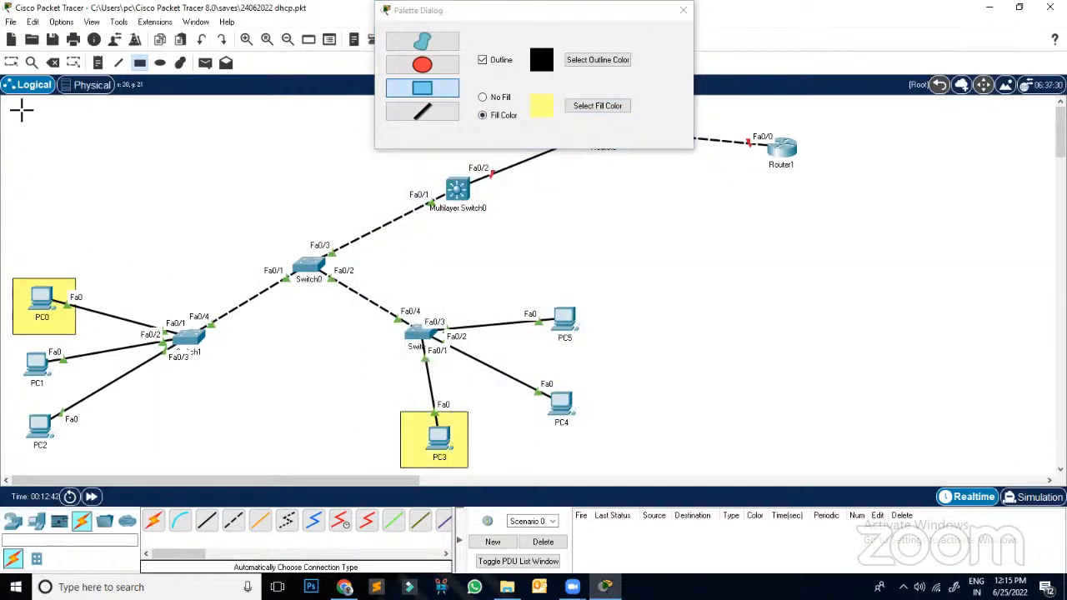
{"action": "left_click_drag", "start_coordinate": [18, 109], "coordinate": [30, 123]}
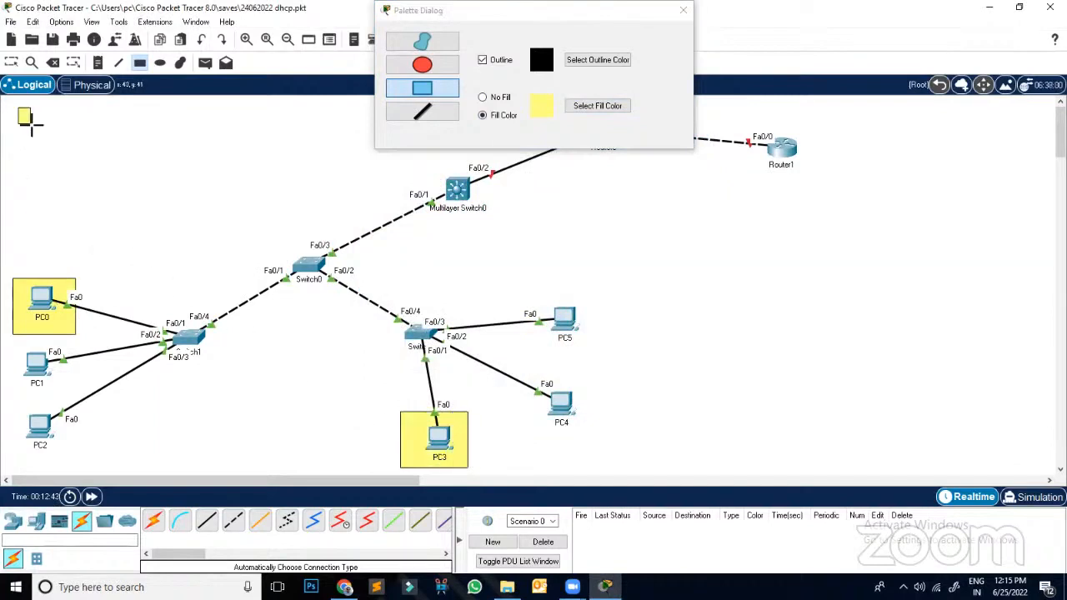
Step: Set the rectangle fill to green #55ff7f and draw rectangles around PC1 and PC4
{"action": "left_click", "coordinate": [597, 106]}
{"action": "left_click", "coordinate": [614, 214]}
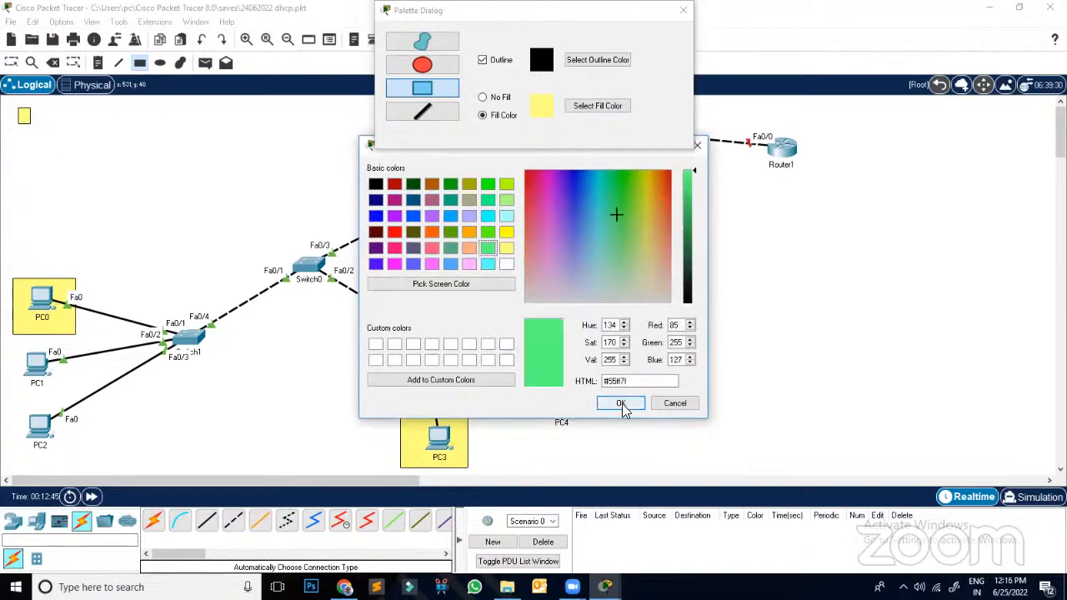
{"action": "left_click", "coordinate": [620, 403]}
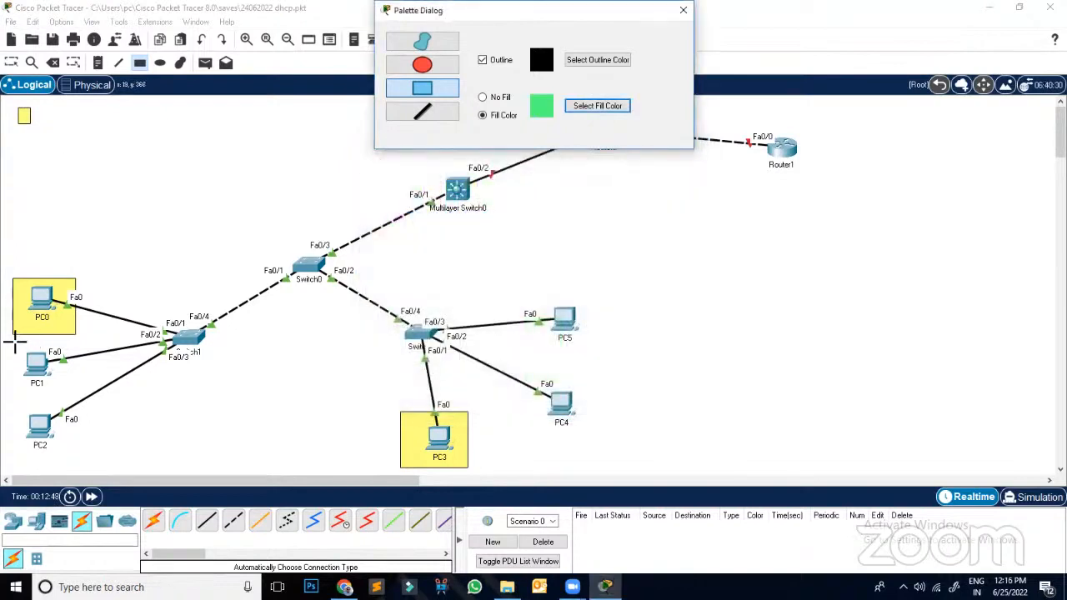
{"action": "mouse_move", "coordinate": [11, 340]}
{"action": "left_mouse_down"}
{"action": "mouse_move", "coordinate": [37, 381]}
{"action": "mouse_move", "coordinate": [73, 388]}
{"action": "left_mouse_up"}
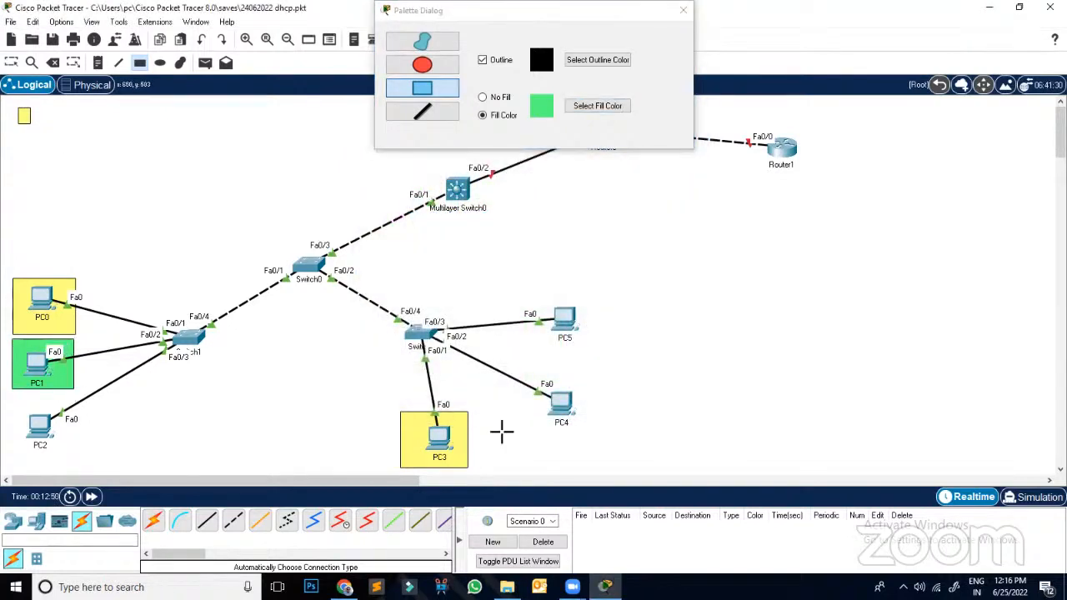
{"action": "mouse_move", "coordinate": [528, 376]}
{"action": "left_mouse_down"}
{"action": "mouse_move", "coordinate": [578, 443]}
{"action": "mouse_move", "coordinate": [593, 444]}
{"action": "left_mouse_up"}
Step: Set the fill to orange #ffaa7f and draw rectangles around PC2 and PC5, plus a small legend box below the yellow one
{"action": "left_click", "coordinate": [613, 105]}
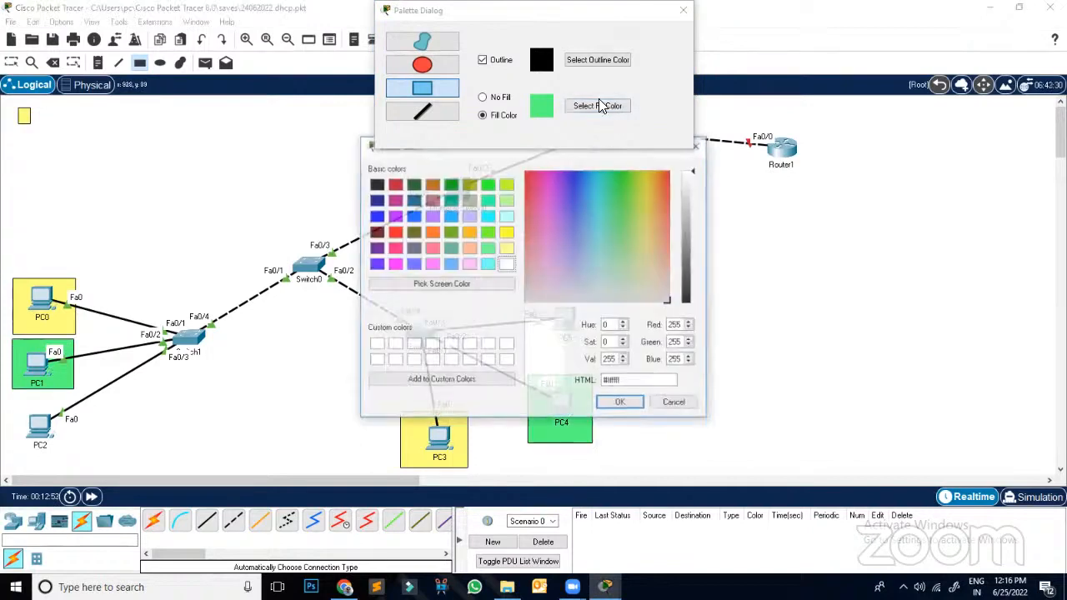
{"action": "left_click", "coordinate": [661, 236]}
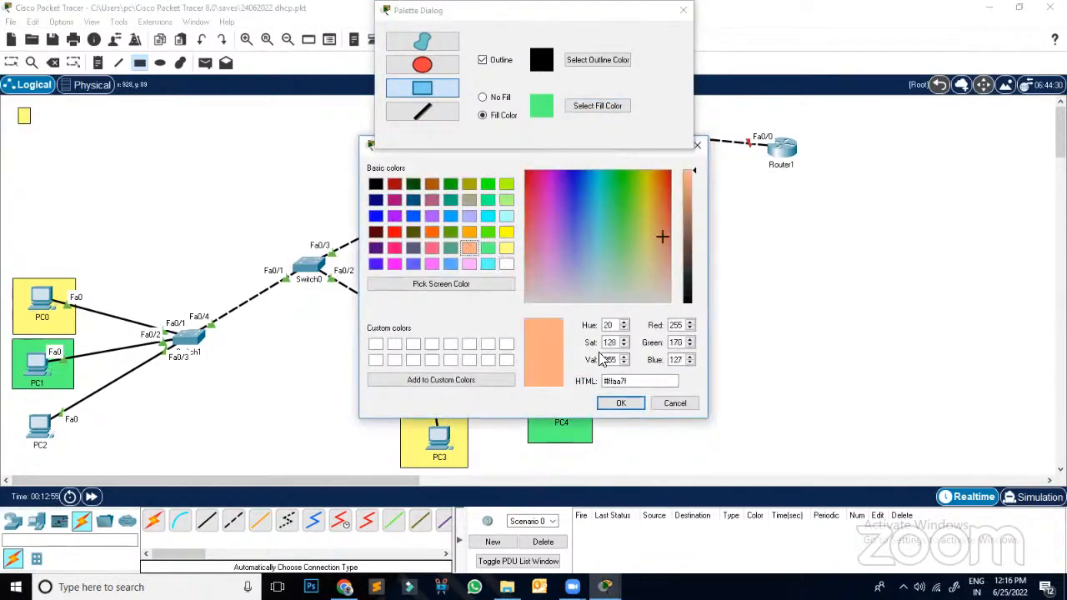
{"action": "left_click", "coordinate": [621, 403]}
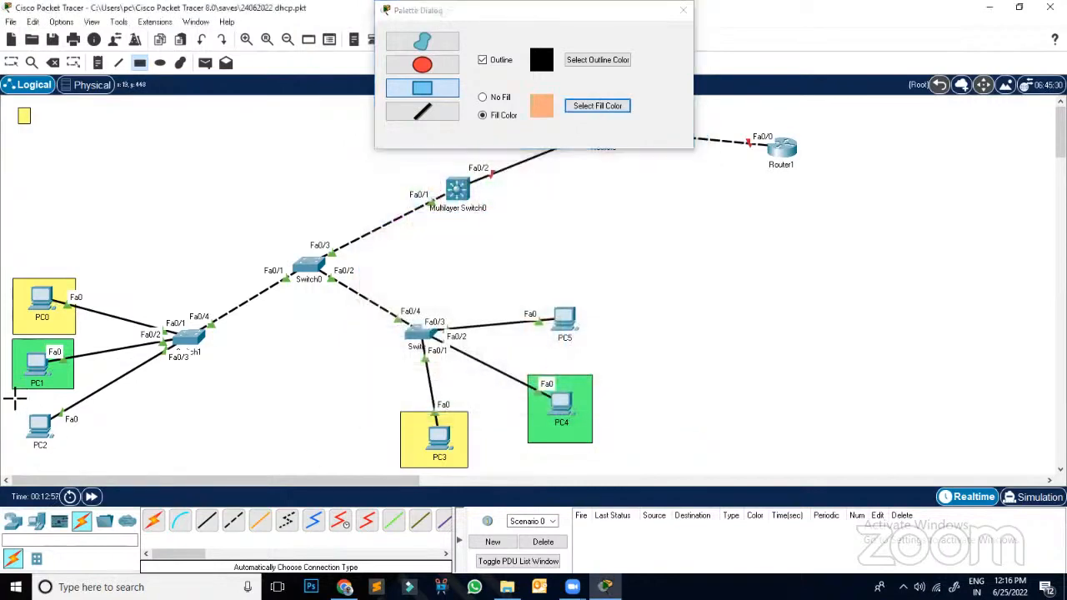
{"action": "left_click_drag", "start_coordinate": [13, 394], "coordinate": [75, 463]}
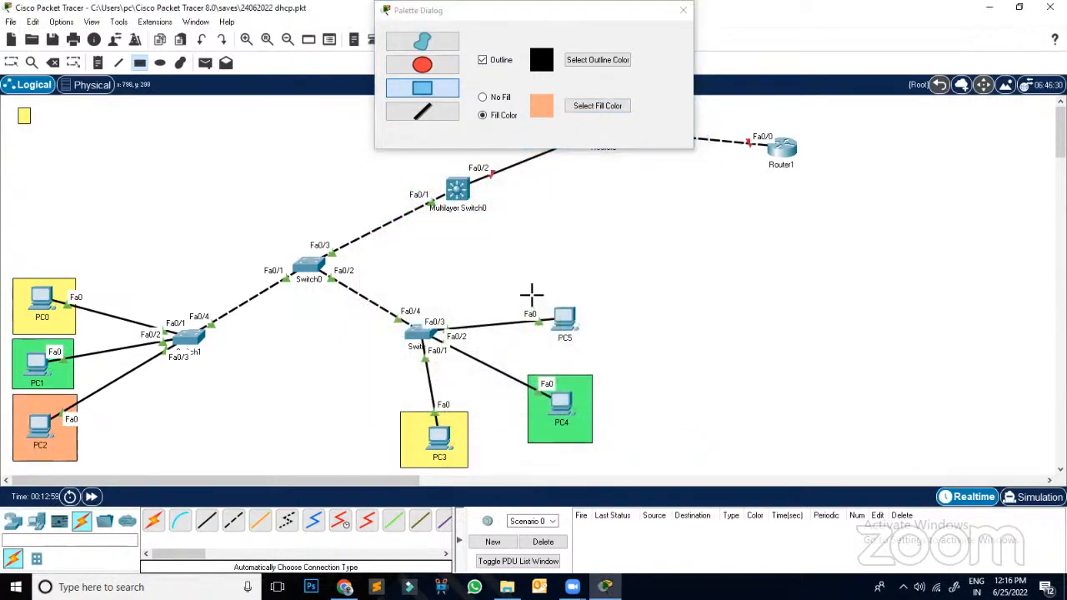
{"action": "left_click_drag", "start_coordinate": [521, 284], "coordinate": [591, 362]}
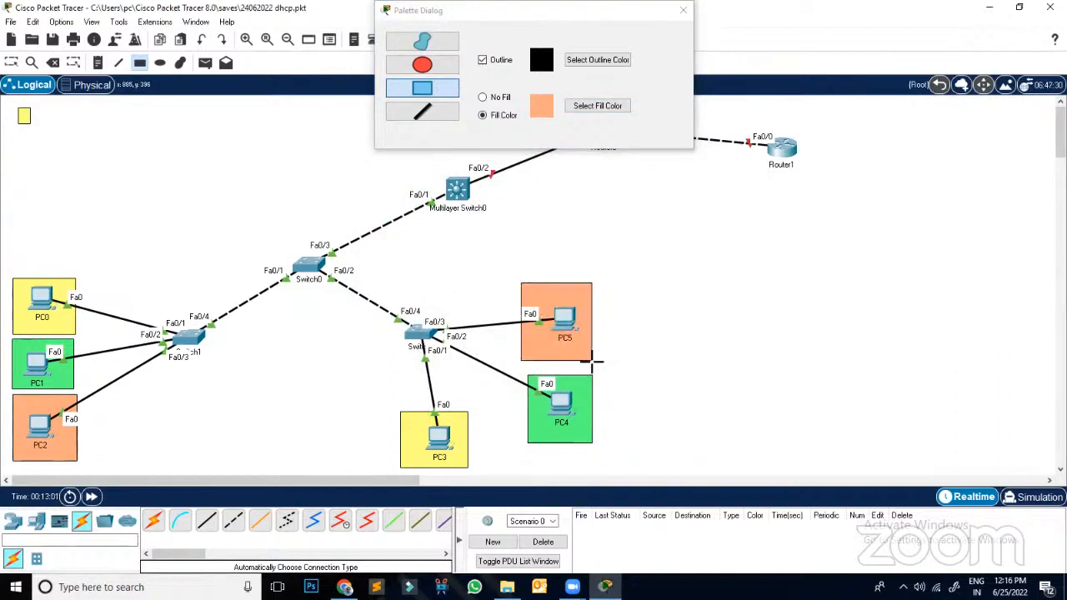
{"action": "left_click_drag", "start_coordinate": [15, 202], "coordinate": [28, 216]}
Step: Draw a small legend box filled with green #55ff7f between the yellow and orange ones, and close the drawing palette
{"action": "left_click", "coordinate": [598, 106]}
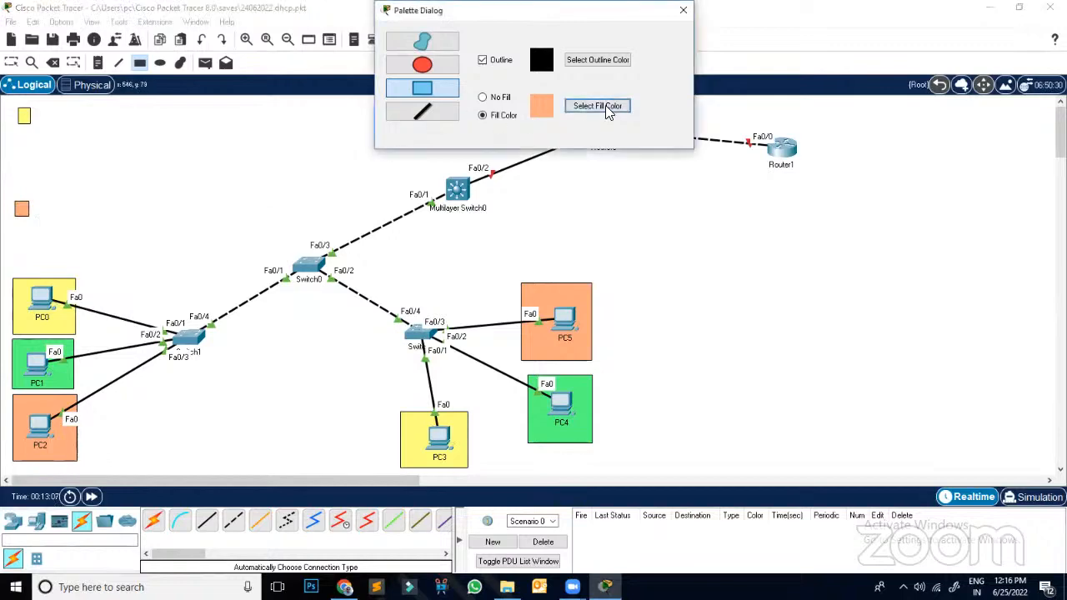
{"action": "left_click", "coordinate": [488, 251]}
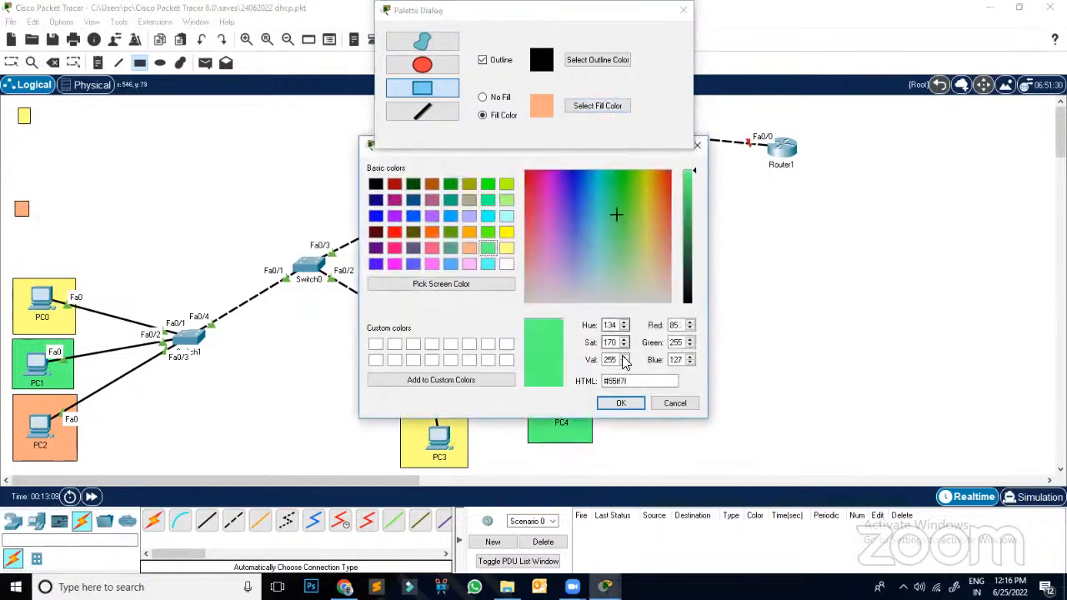
{"action": "left_click", "coordinate": [619, 401]}
{"action": "left_click_drag", "start_coordinate": [18, 149], "coordinate": [30, 174]}
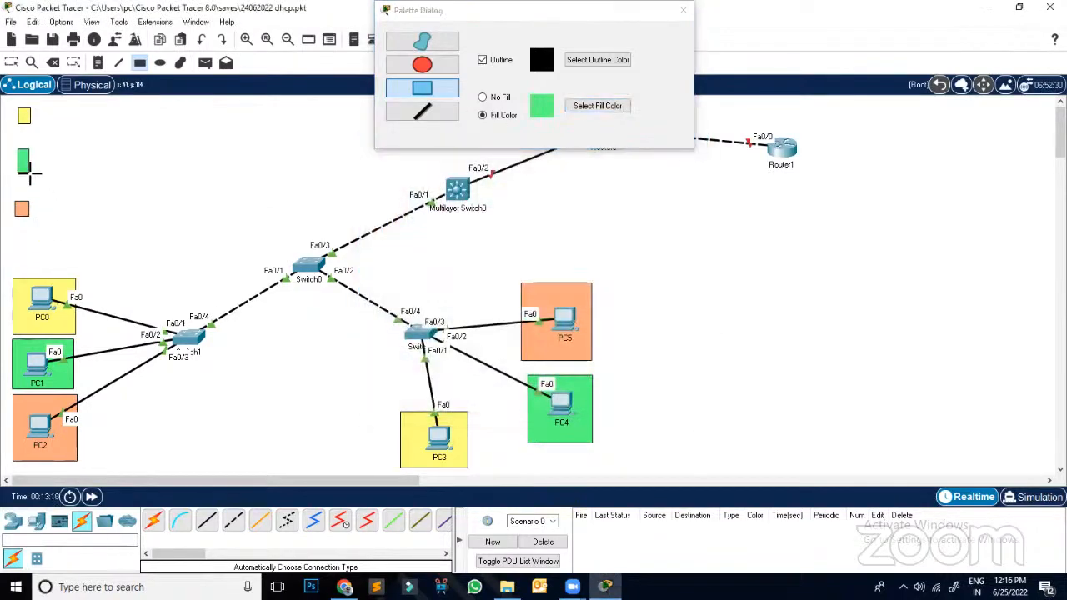
{"action": "left_click", "coordinate": [498, 46]}
{"action": "left_click", "coordinate": [684, 14]}
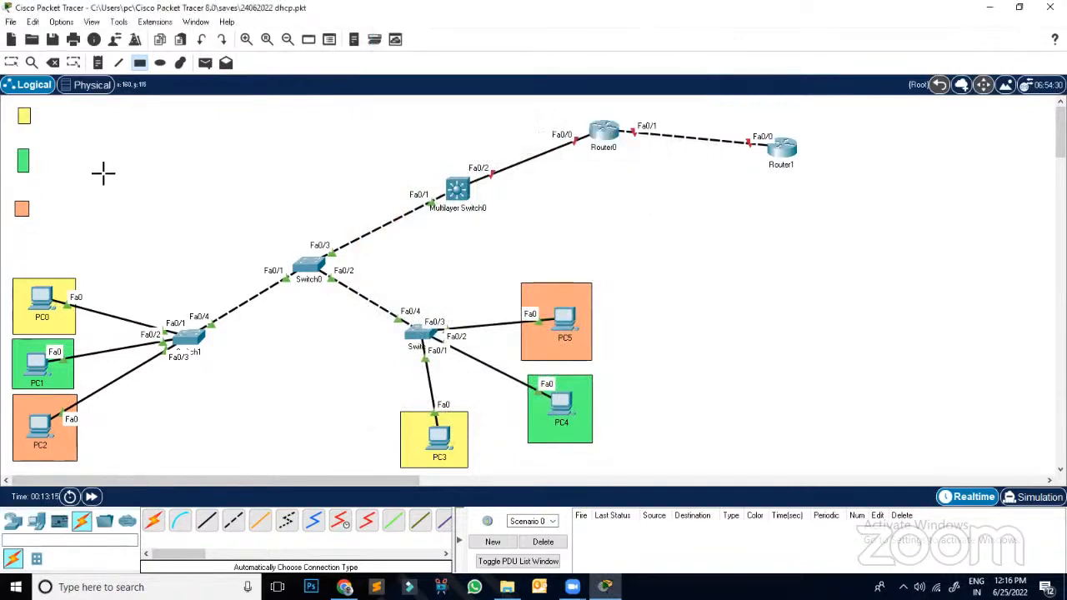
Step: Place the note "VLAN 10: 10.0.0.0/8" beside the yellow legend box
{"action": "left_click", "coordinate": [97, 62]}
{"action": "left_click", "coordinate": [54, 115]}
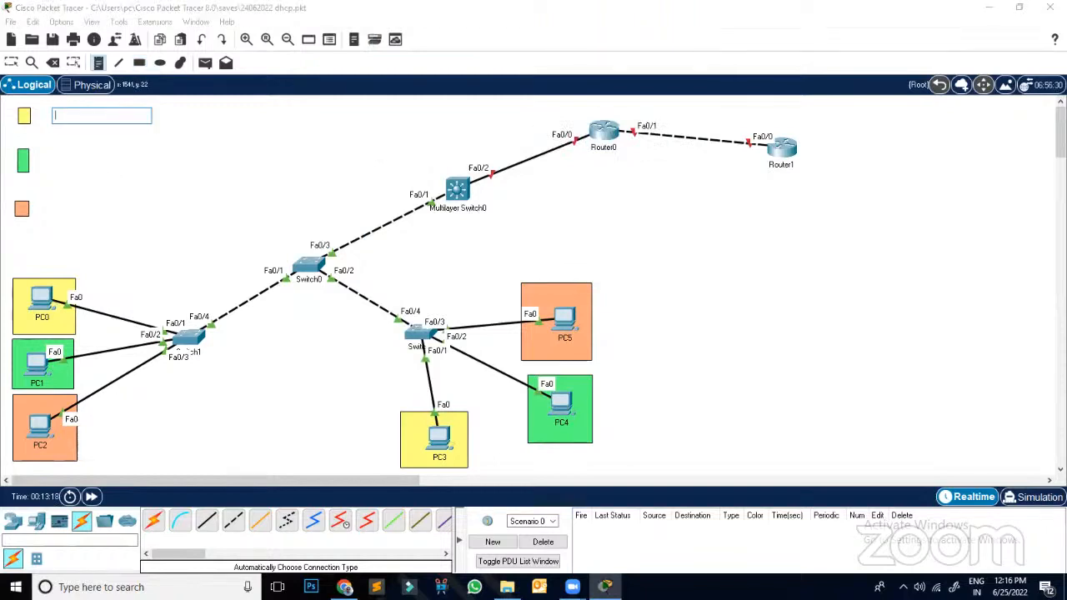
{"action": "type", "text": "VLAN 10: "}
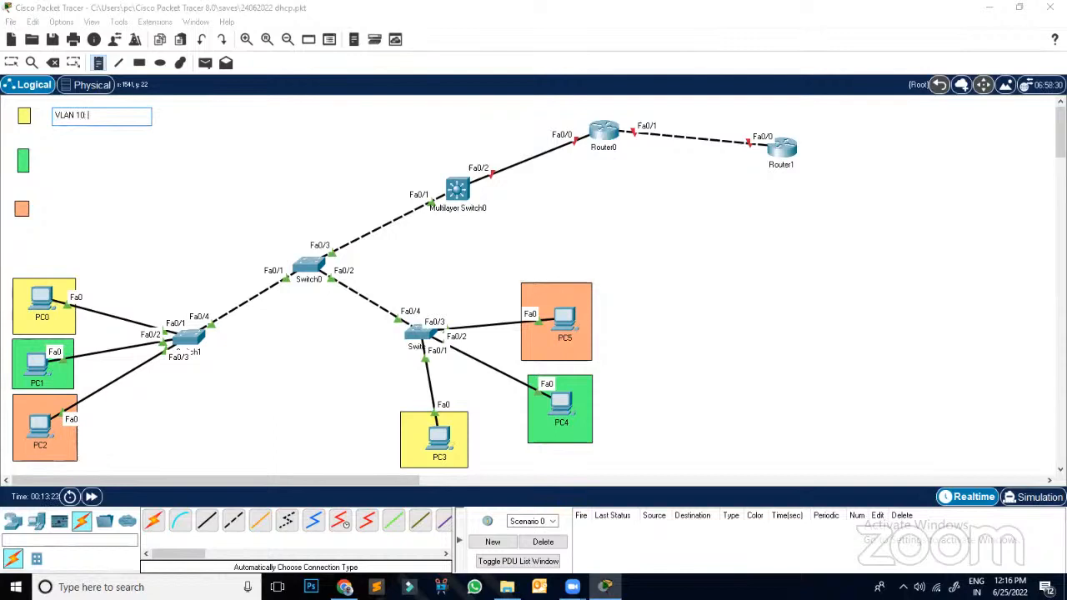
{"action": "type", "text": "10.0.0.0/8"}
{"action": "key", "text": "Return"}
Step: Place the note "VLAN 20: 172.16.0.0/16" beside the green legend box
{"action": "left_click", "coordinate": [53, 158]}
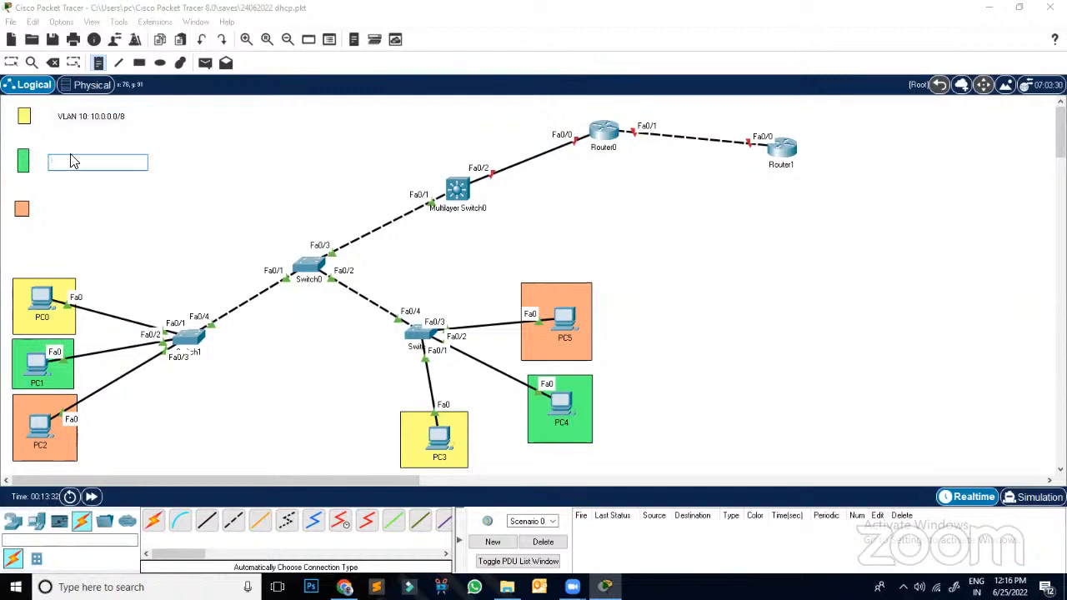
{"action": "type", "text": "VLAN"}
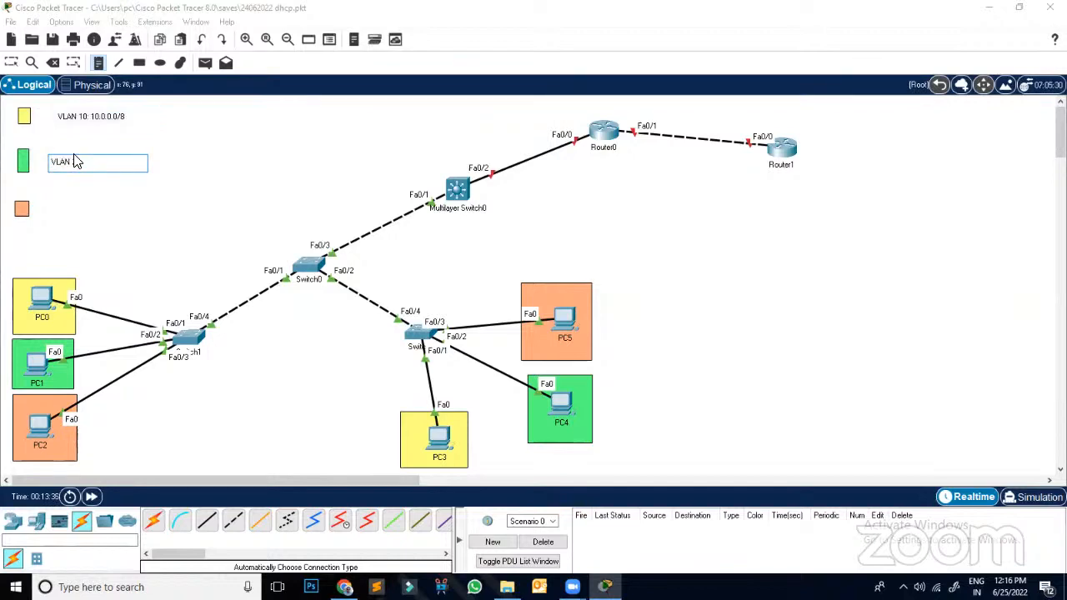
{"action": "type", "text": " 20: 172.16.0.0/16"}
Step: Place the note "VLAN 30: 192.168.10.0/24" beside the orange legend box and return to the selection tool
{"action": "left_click", "coordinate": [53, 205]}
{"action": "type", "text": "VLAN 30"}
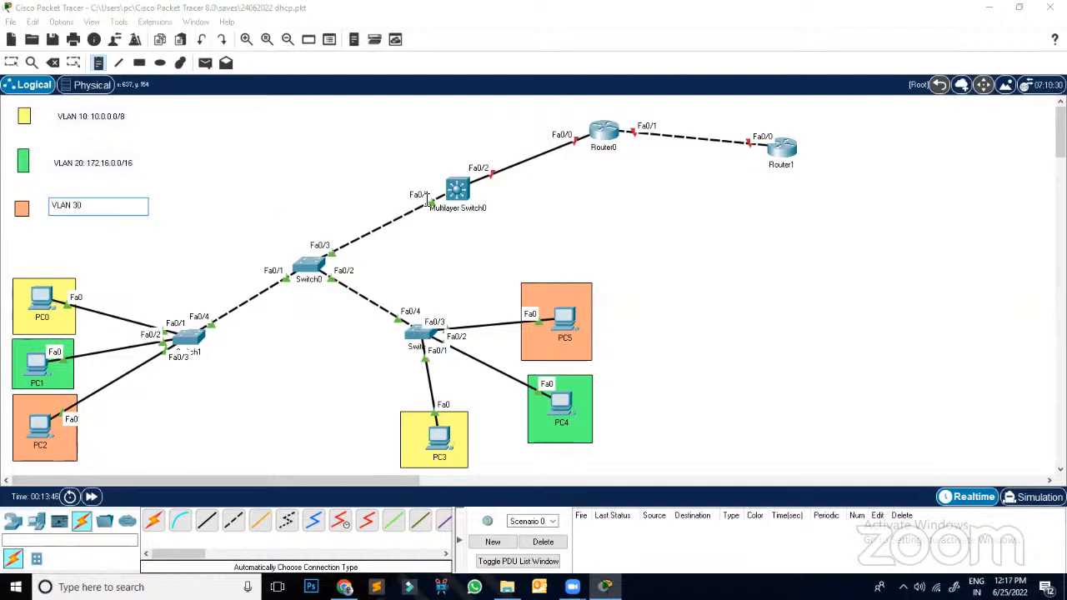
{"action": "type", "text": ": 192.168.10.0/24"}
{"action": "left_click", "coordinate": [11, 63]}
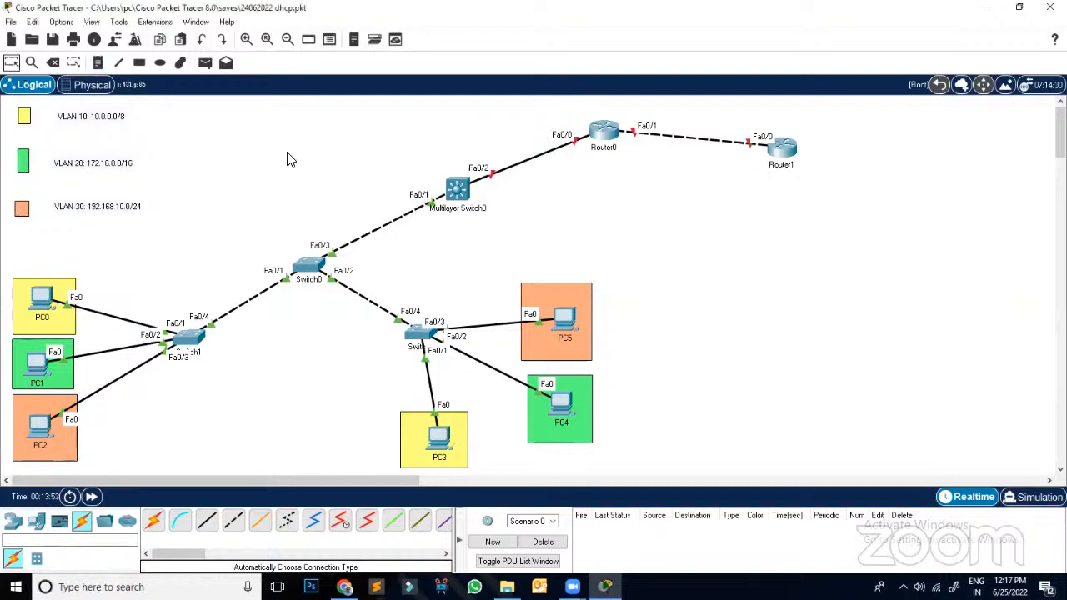
Step: Place a three-line note beside the multilayer switch: "VLAN 10: 10.0.0.1/8", "VLAN 20: 172.16.0.1/16" and "VLAN 30: 192.168.10.1/24"
{"action": "left_click", "coordinate": [97, 62]}
{"action": "left_click", "coordinate": [502, 190]}
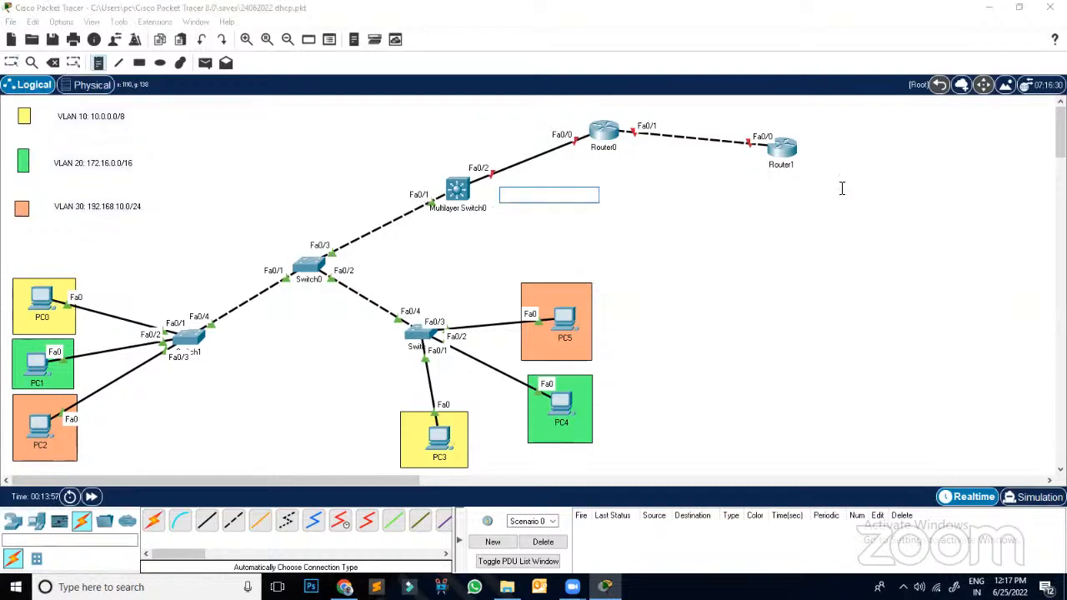
{"action": "type", "text": "VLAN 10"}
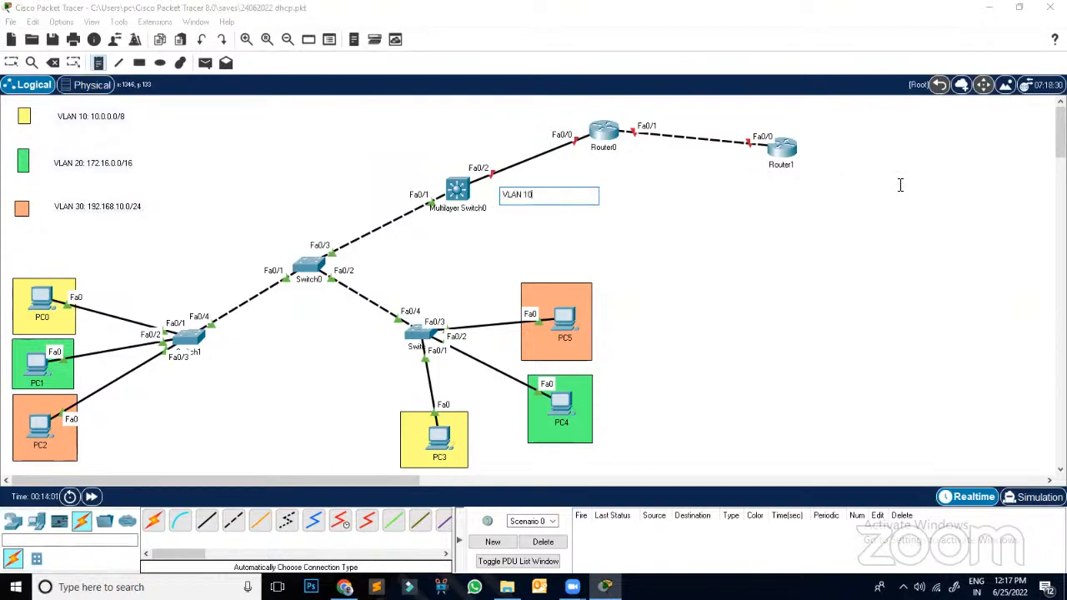
{"action": "type", "text": ": 192"}
{"action": "key", "text": "BackSpace"}
{"action": "key", "text": "BackSpace"}
{"action": "key", "text": "BackSpace"}
{"action": "key", "text": "BackSpace"}
{"action": "type", "text": "0.0.0.1/8"}
{"action": "key", "text": "Return"}
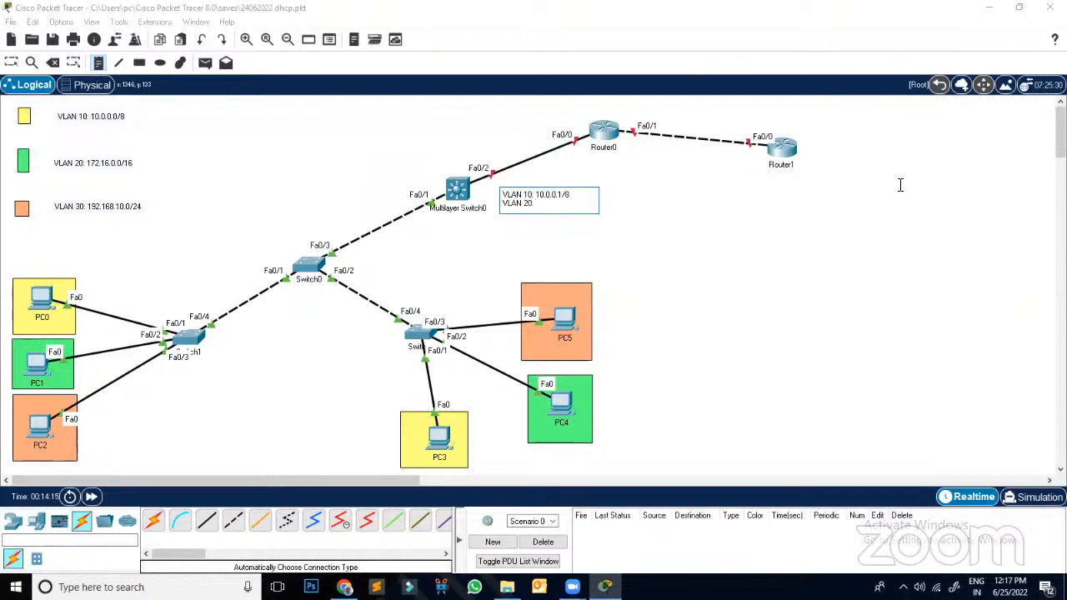
{"action": "type", "text": ".0.1/16"}
{"action": "key", "text": "Return"}
{"action": "type", "text": "VLAN "}
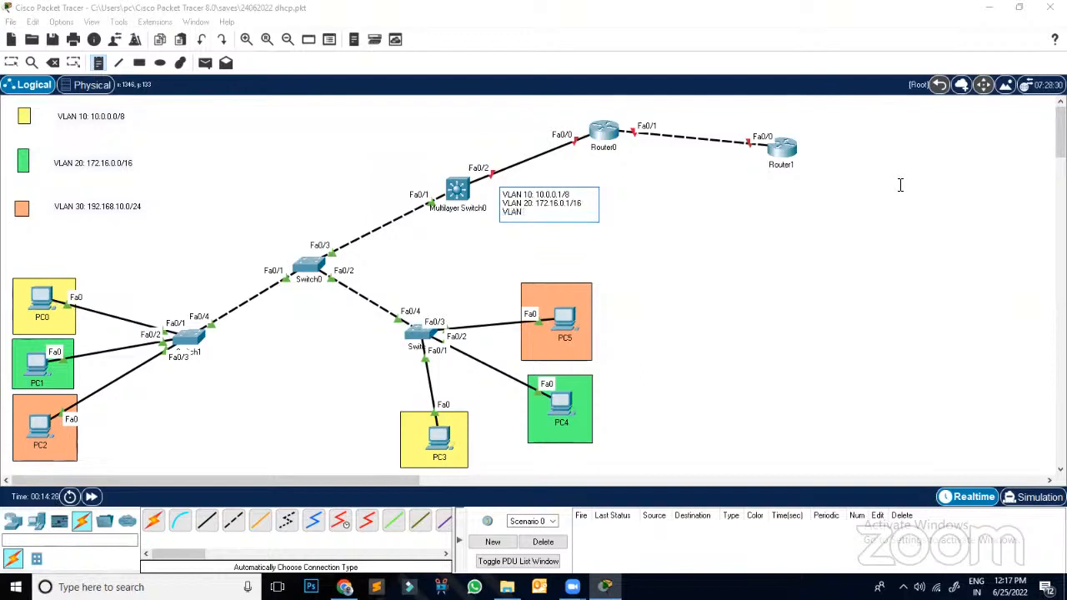
{"action": "type", "text": "30: 192.168.10.1/24"}
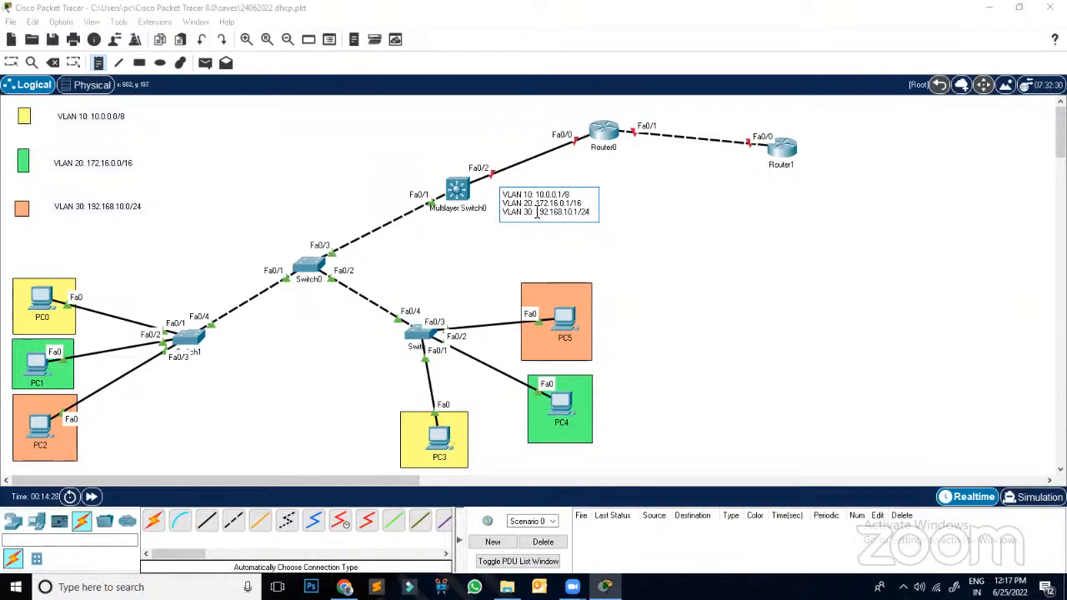
Step: Move the three-line VLAN gateway note to just above the multilayer switch and deselect it
{"action": "left_click", "coordinate": [12, 62]}
{"action": "left_click_drag", "start_coordinate": [540, 202], "coordinate": [408, 152]}
{"action": "left_click", "coordinate": [659, 227]}
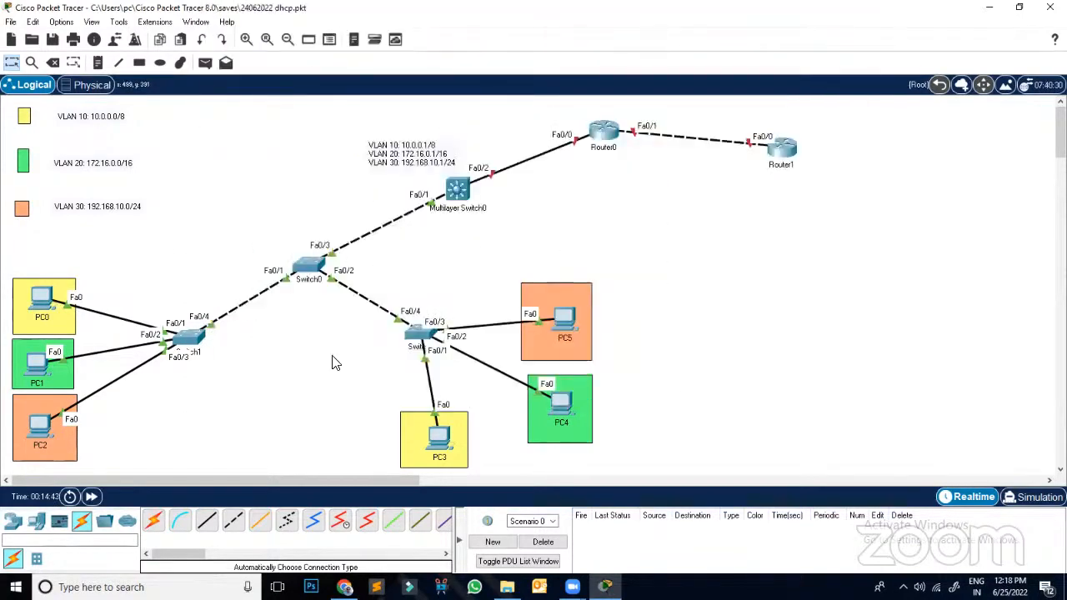
{"action": "left_click", "coordinate": [191, 340]}
{"action": "left_click", "coordinate": [750, 60]}
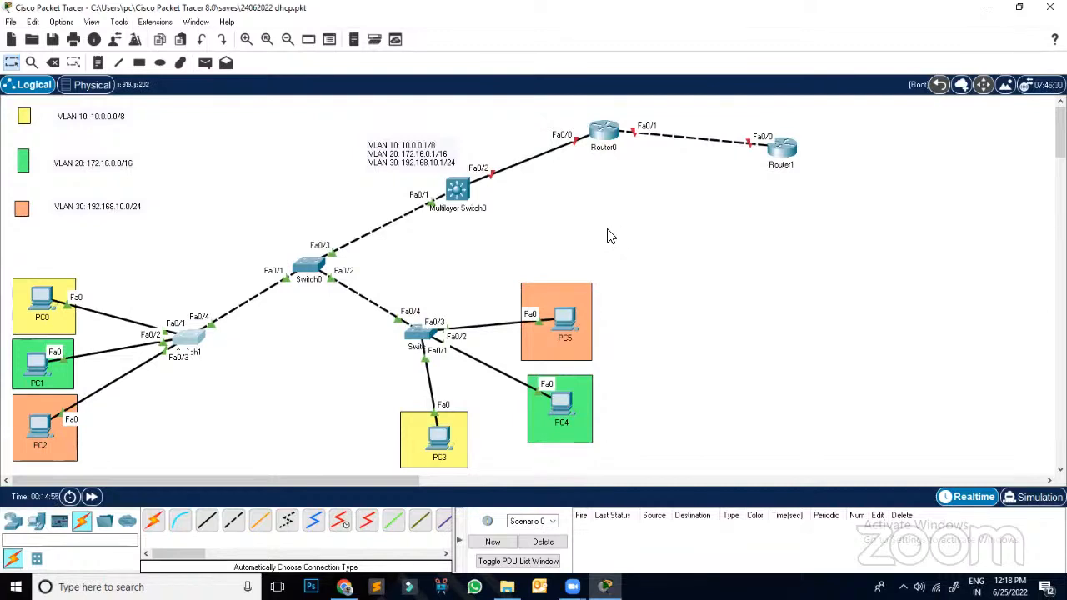
Step: Add a server from the end devices between the VLAN legend and the multilayer switch
{"action": "left_click", "coordinate": [36, 520]}
{"action": "left_click", "coordinate": [207, 529]}
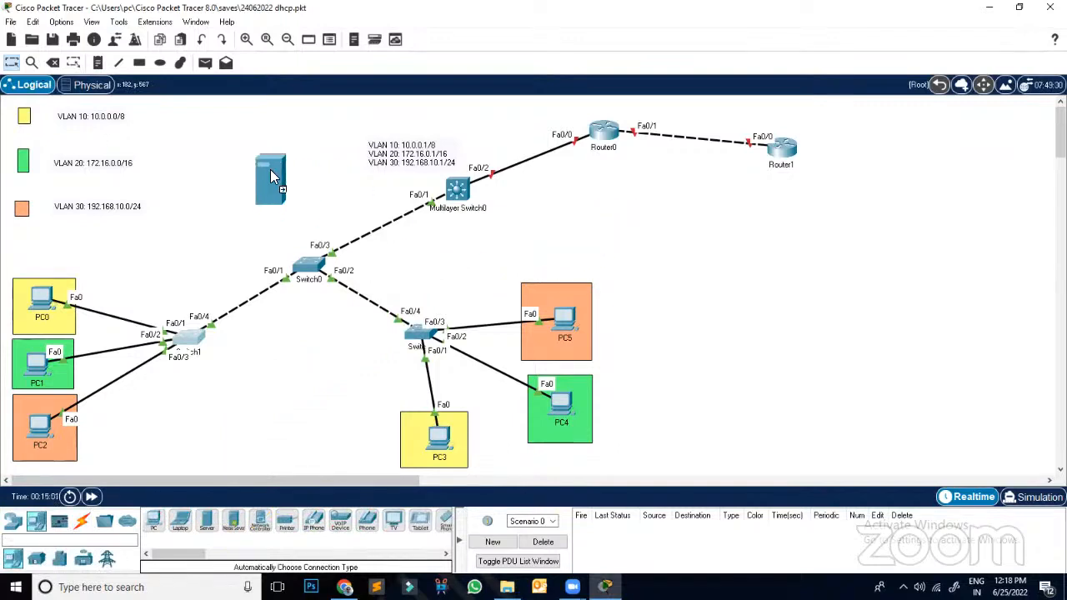
{"action": "left_click", "coordinate": [268, 164]}
Step: Connect Server0 to Multilayer Switch0 with an automatically chosen cable and shift the server slightly away from the switch
{"action": "left_click", "coordinate": [85, 525]}
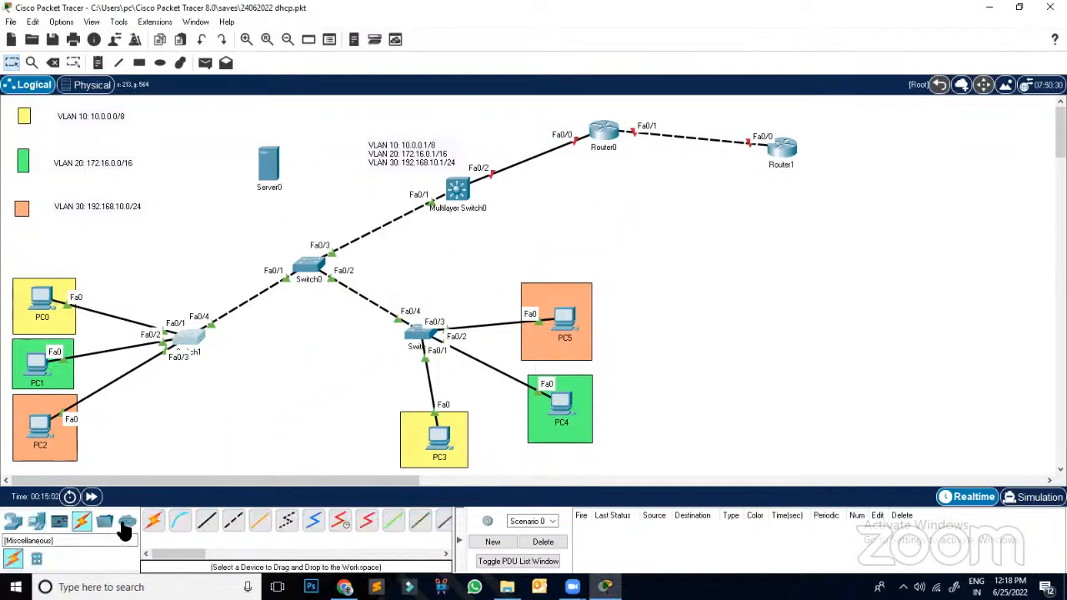
{"action": "left_click", "coordinate": [152, 522]}
{"action": "left_click", "coordinate": [269, 167]}
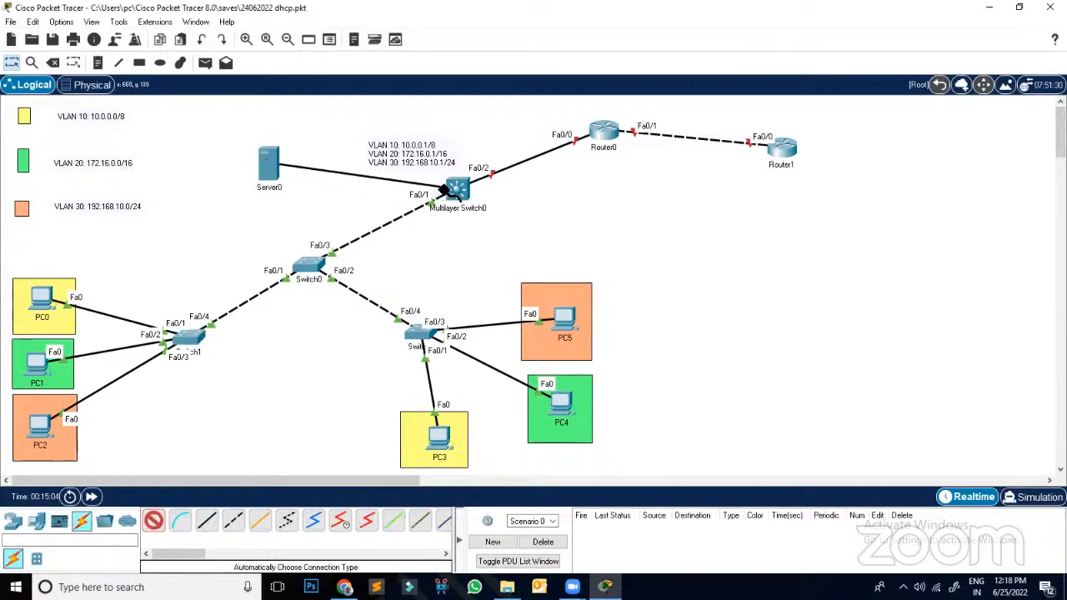
{"action": "left_click", "coordinate": [457, 190]}
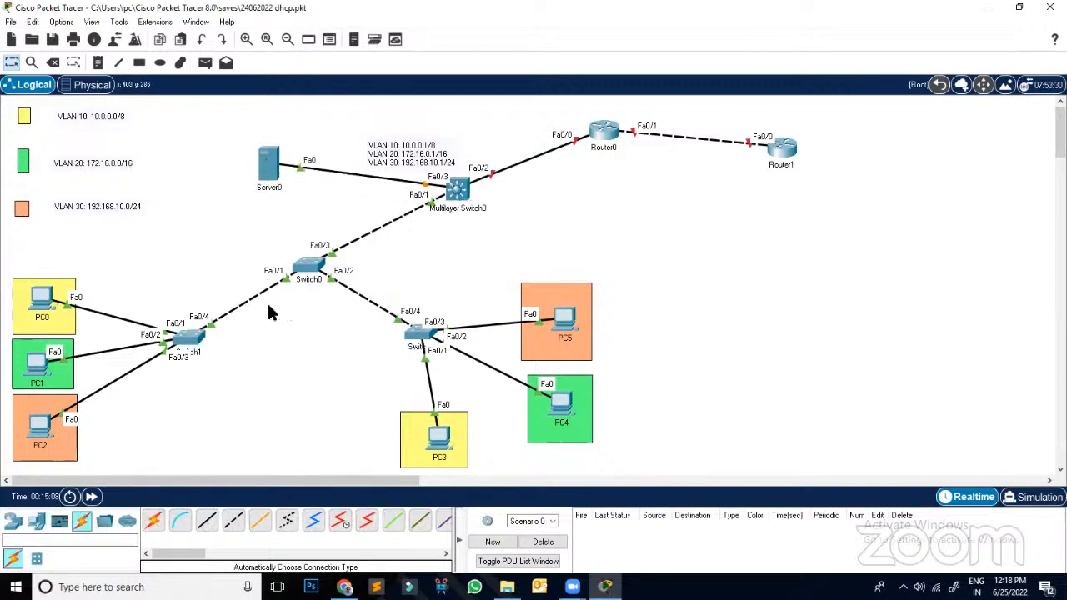
{"action": "left_click_drag", "start_coordinate": [270, 158], "coordinate": [256, 172]}
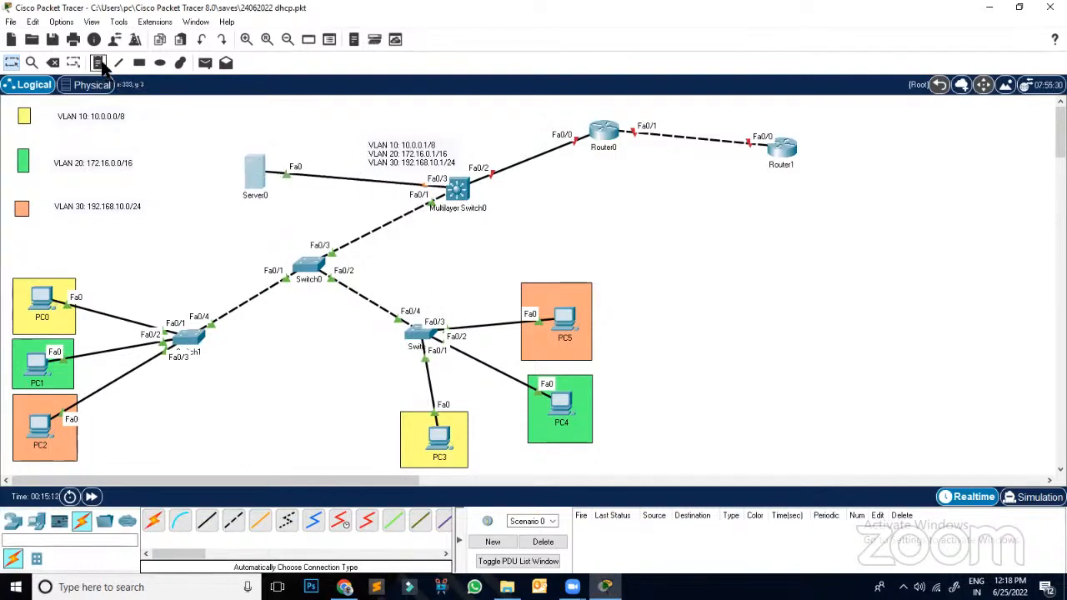
Step: Place the note "172.20.0.2/16" beside Server0
{"action": "left_click", "coordinate": [98, 63]}
{"action": "left_click", "coordinate": [279, 193]}
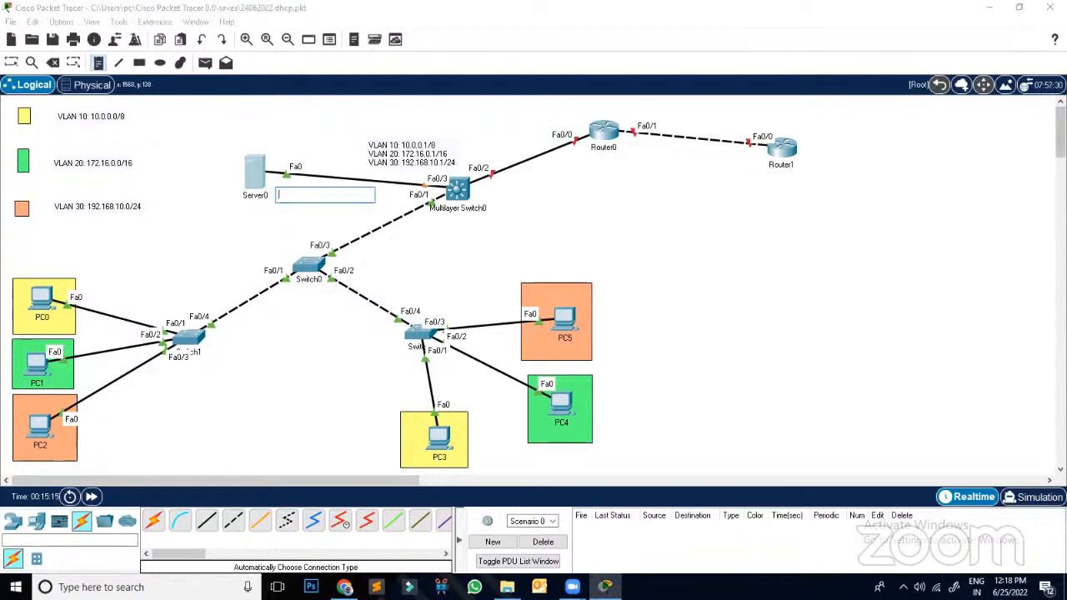
{"action": "type", "text": "172.2"}
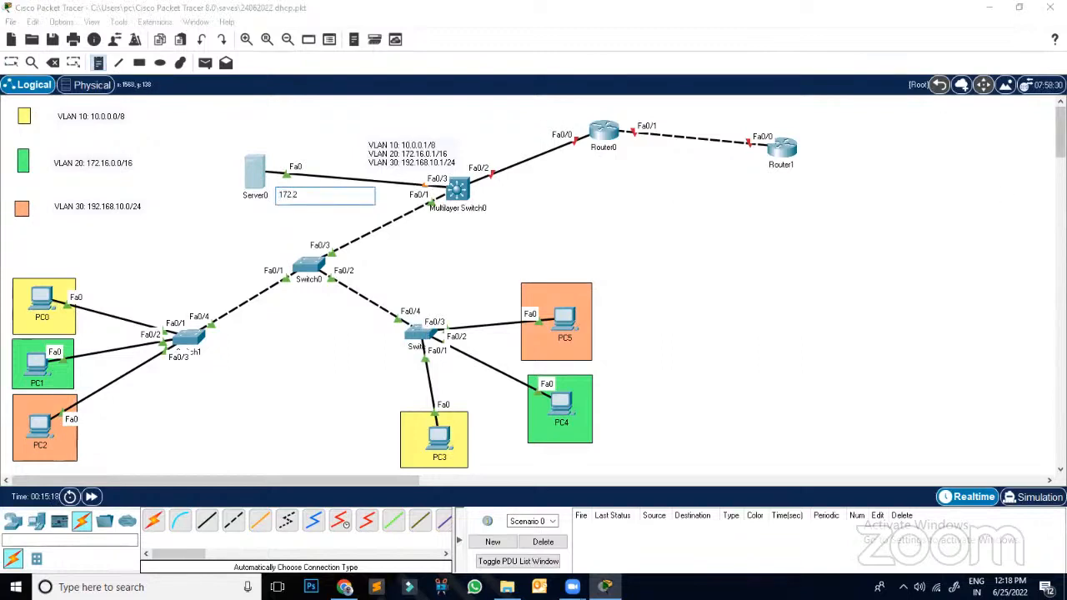
{"action": "type", "text": "0.0.2/16"}
Step: Place the note "172.20.0.1/16" beside Multilayer Switch0 and return to the selection tool
{"action": "left_click", "coordinate": [488, 193]}
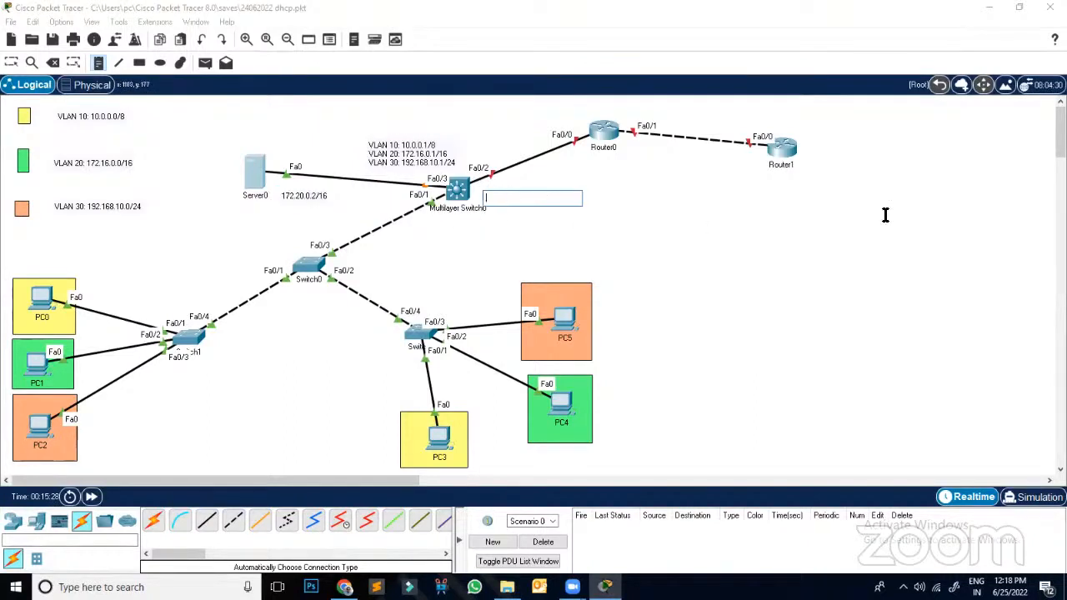
{"action": "type", "text": "1"}
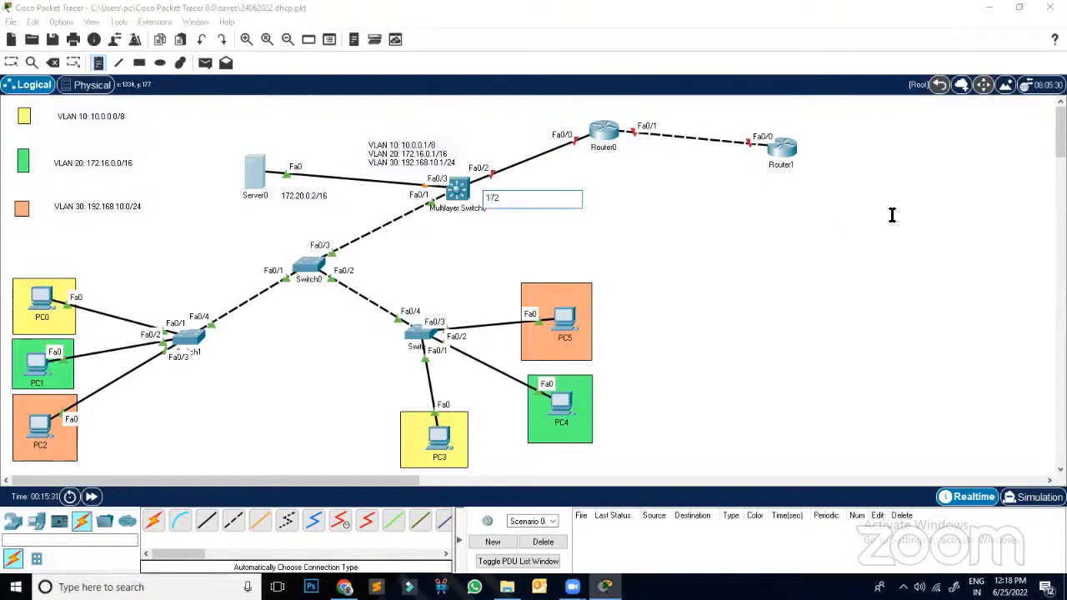
{"action": "type", "text": "72.20.0.1/16"}
{"action": "left_click", "coordinate": [11, 62]}
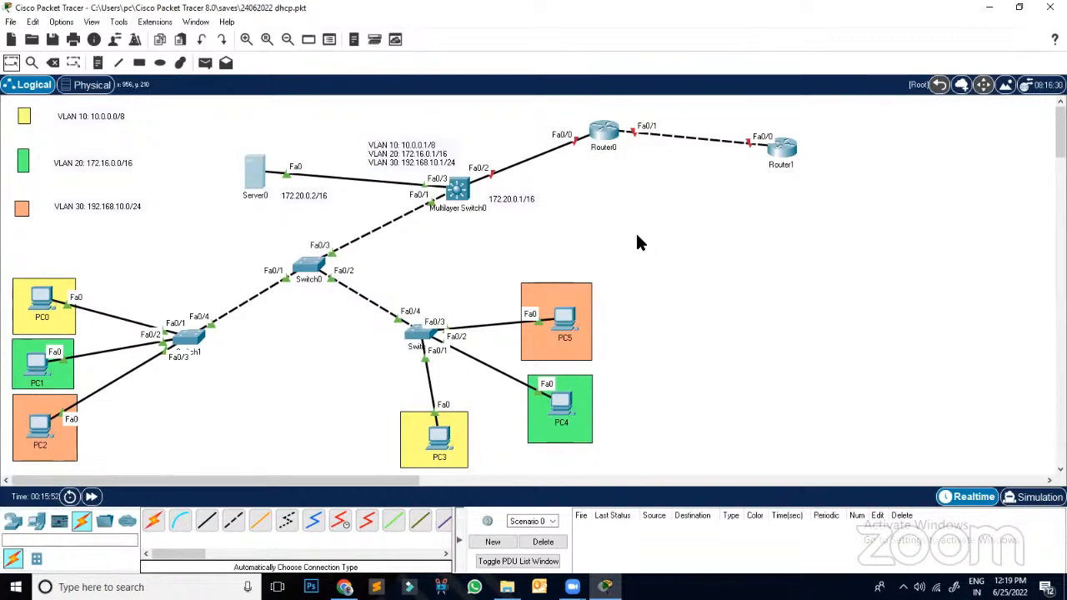
Step: Give Server0 the static IPv4 address 172.20.0.2 with mask 255.255.0.0 and default gateway 172.20.0.1, then close its IP configuration
{"action": "left_click", "coordinate": [261, 175]}
{"action": "left_click", "coordinate": [444, 83]}
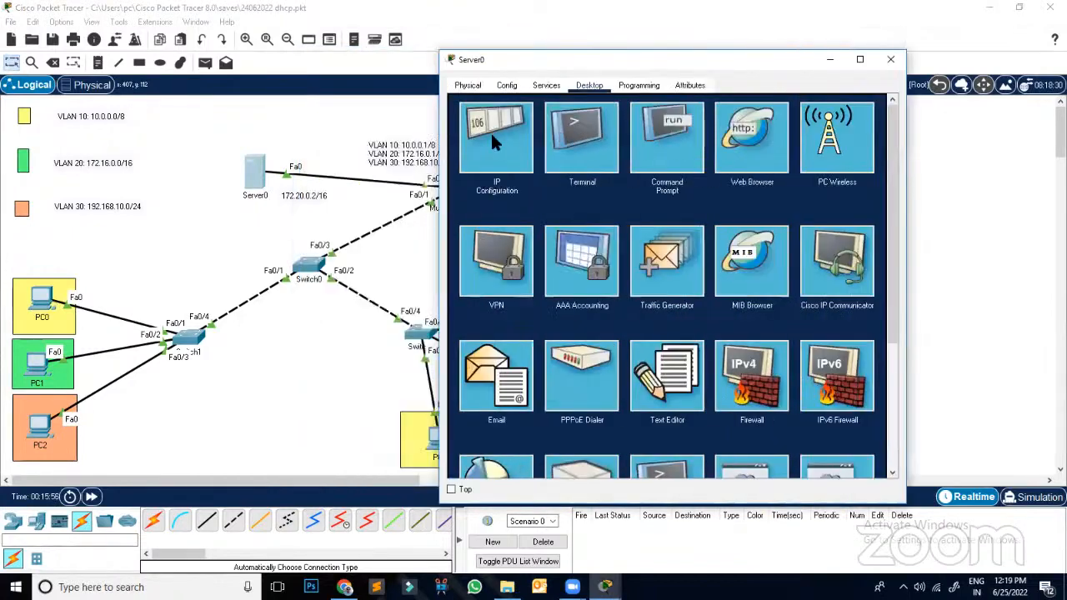
{"action": "left_click", "coordinate": [491, 141]}
{"action": "left_click", "coordinate": [633, 161]}
{"action": "type", "text": "1"}
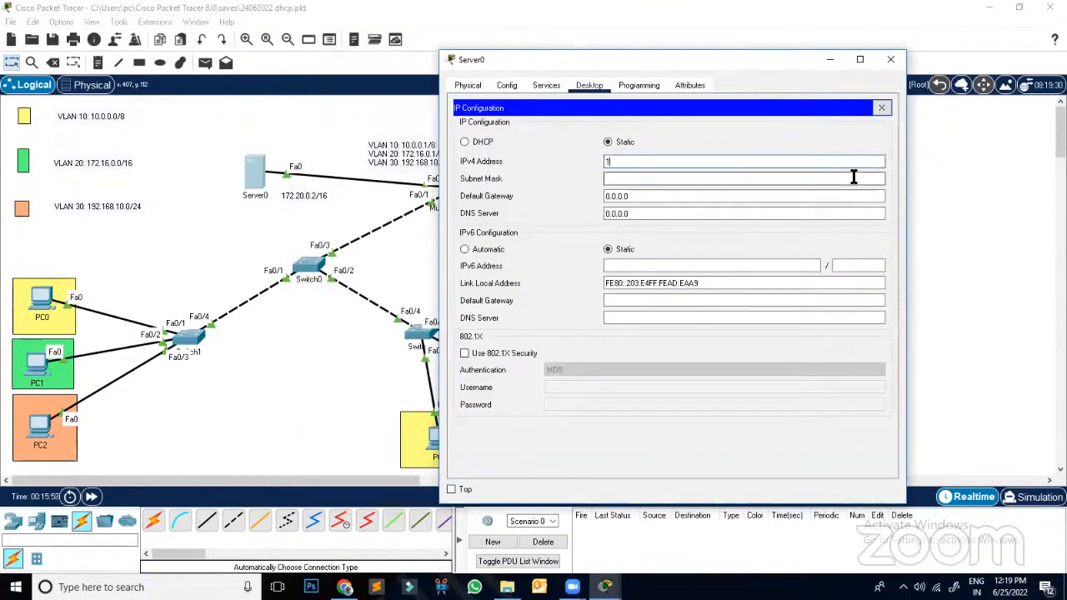
{"action": "type", "text": "72.20.0.1"}
{"action": "key", "text": "BackSpace"}
{"action": "type", "text": "2"}
{"action": "key", "text": "Tab"}
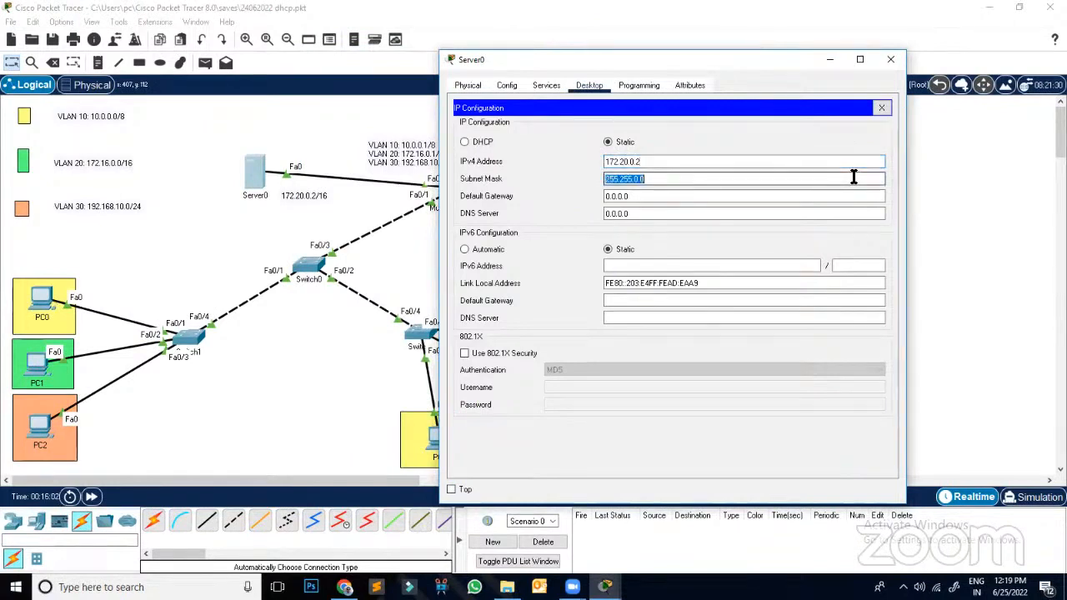
{"action": "key", "text": "Tab"}
{"action": "type", "text": "172"}
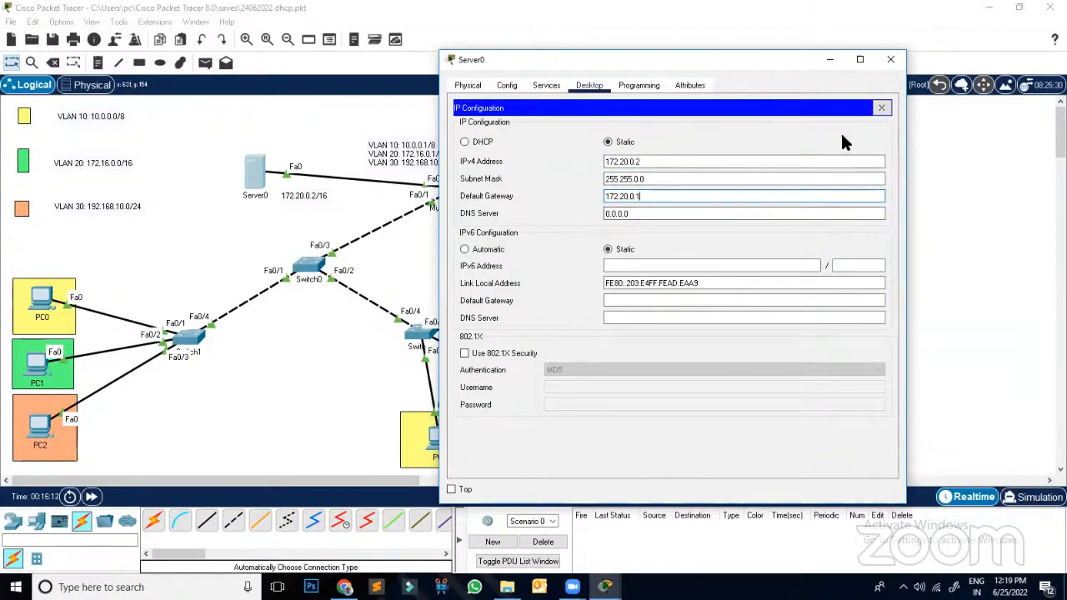
{"action": "left_click", "coordinate": [881, 108]}
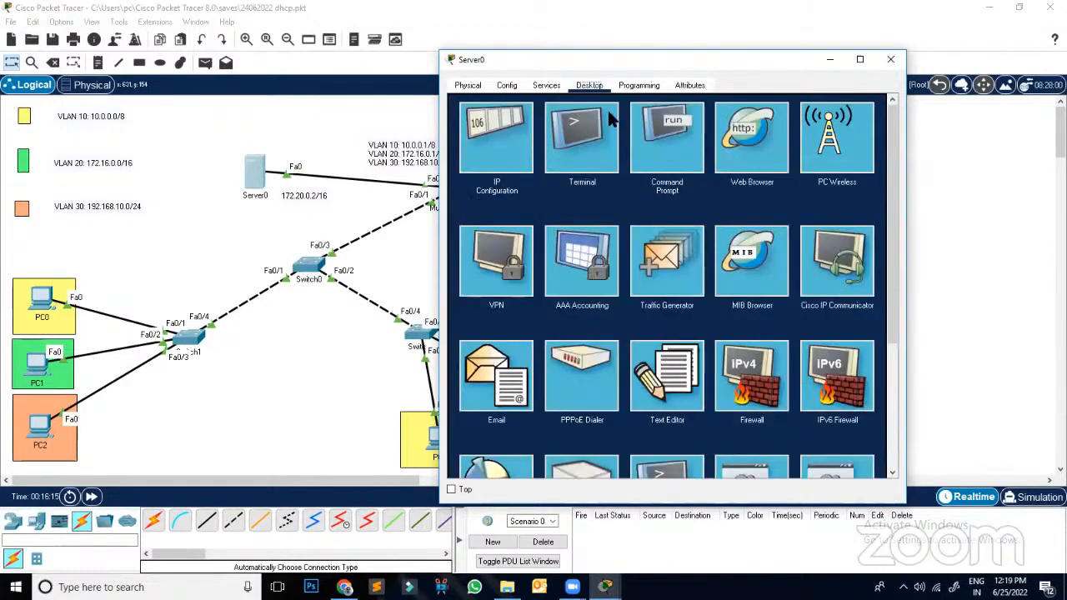
Step: Turn on Server0's DHCP service and set the serverPool default gateway to 172.20.0.1
{"action": "left_click", "coordinate": [545, 85]}
{"action": "left_click", "coordinate": [491, 133]}
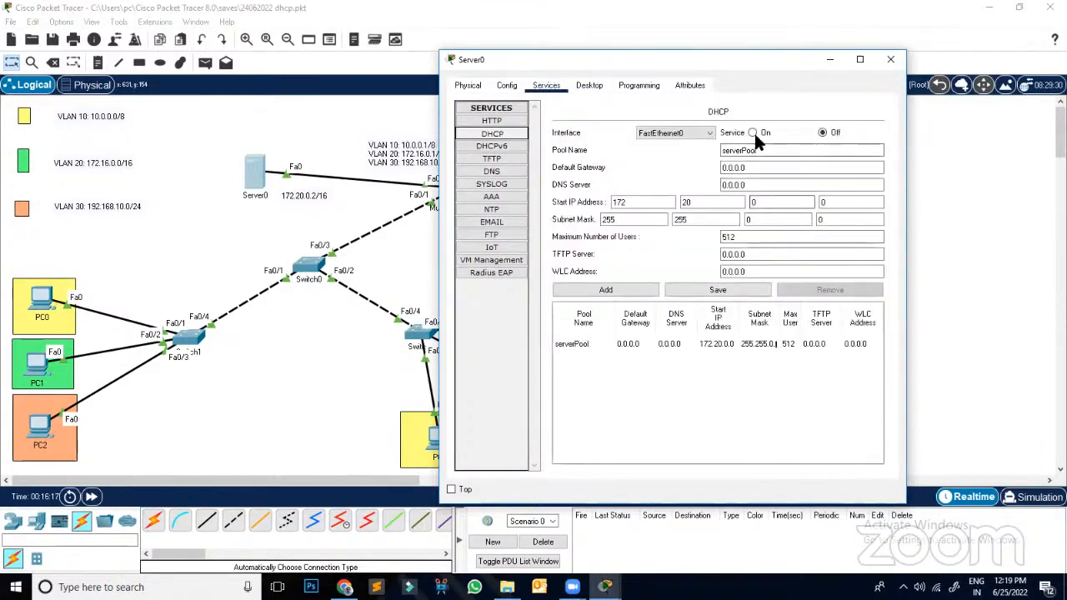
{"action": "left_click", "coordinate": [760, 167]}
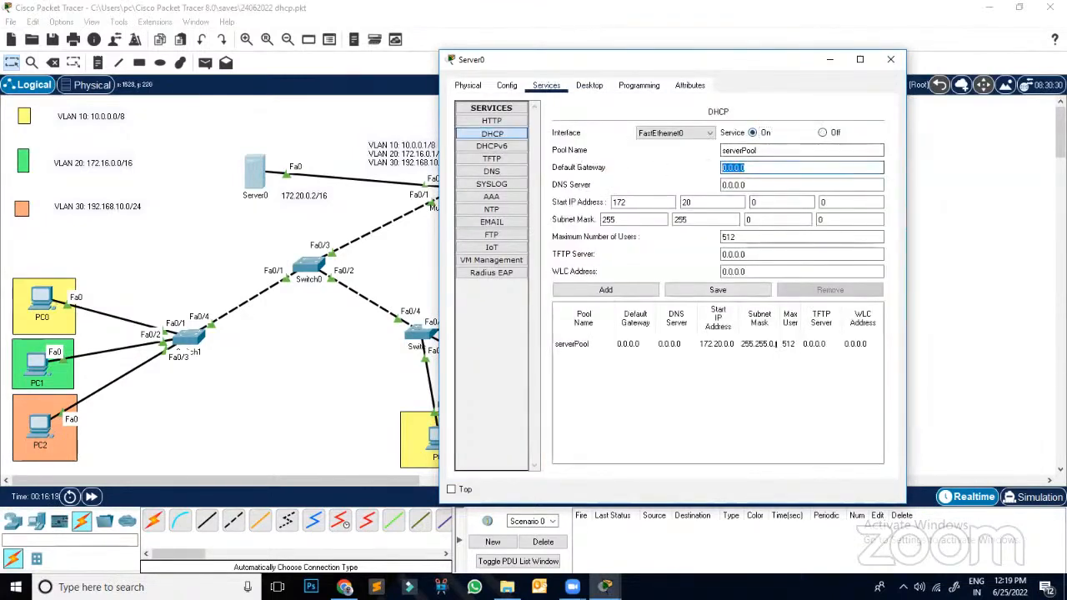
{"action": "type", "text": "1"}
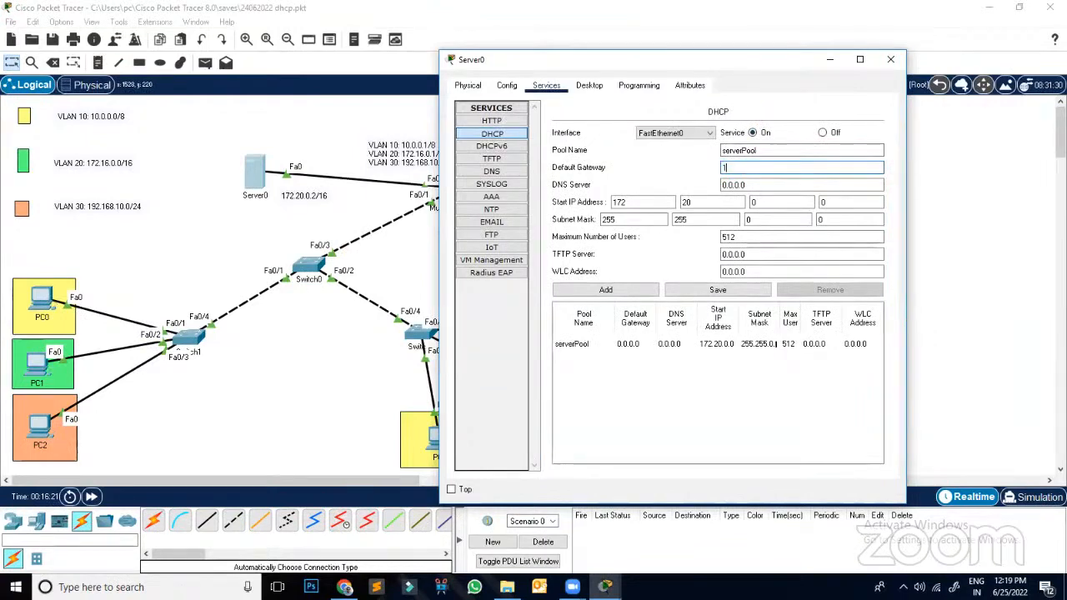
{"action": "type", "text": "72.1"}
{"action": "type", "text": ".20.0"}
Step: Save serverPool with the start IP address 172.20.0.0
{"action": "key", "text": "Tab"}
{"action": "key", "text": "Tab"}
{"action": "key", "text": "Tab"}
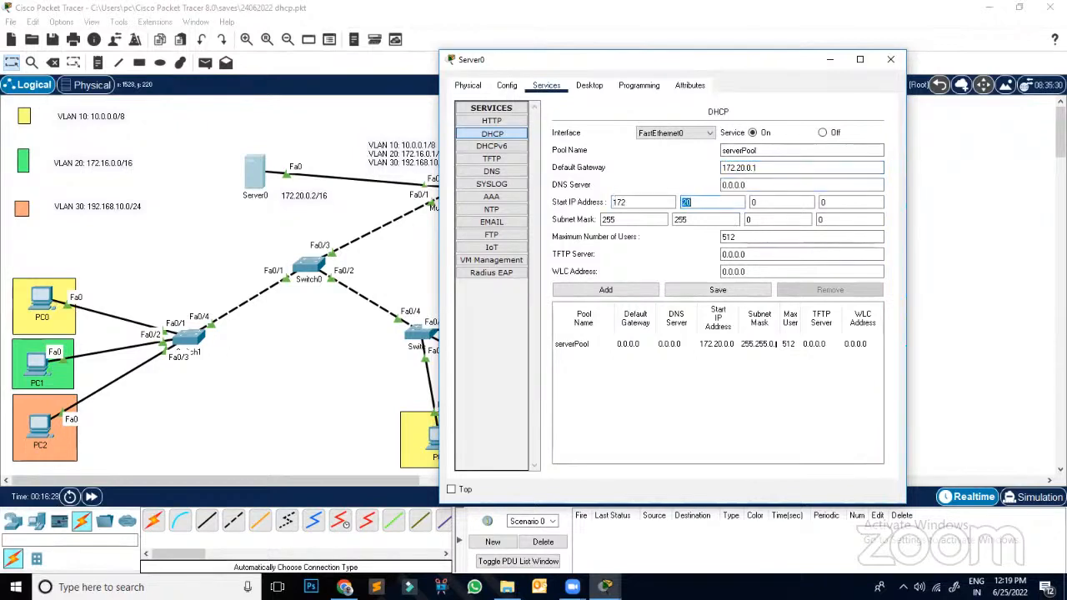
{"action": "key", "text": "Tab"}
{"action": "key", "text": "Tab"}
{"action": "key", "text": "BackSpace"}
{"action": "key", "text": "BackSpace"}
{"action": "type", "text": "0"}
{"action": "left_click", "coordinate": [715, 294]}
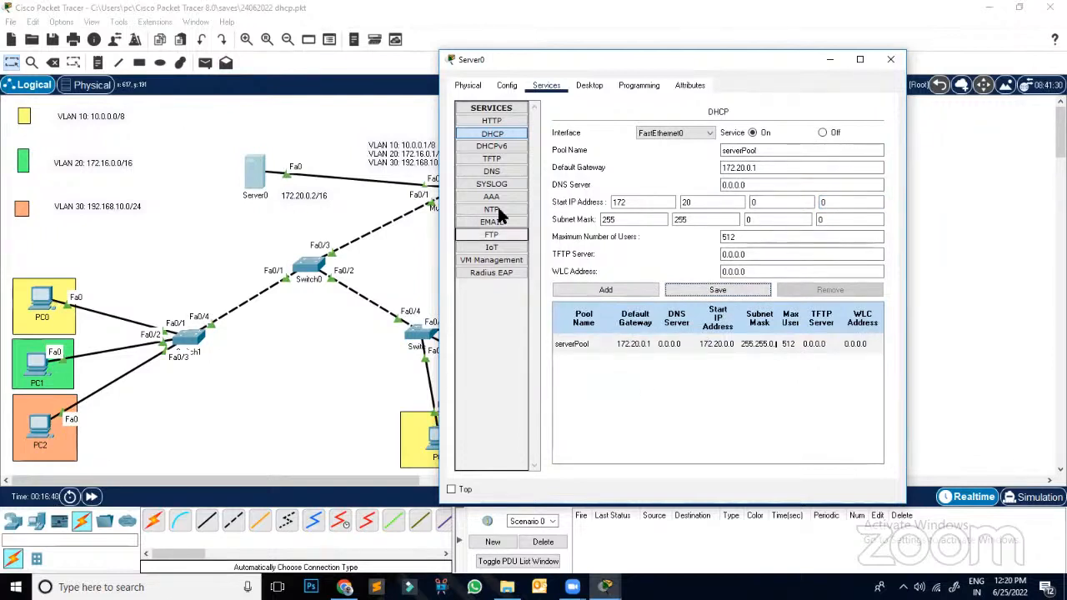
Step: Set the default gateway in the DHCP pool form to 10.0.0.1
{"action": "left_click_drag", "start_coordinate": [795, 166], "coordinate": [667, 167]}
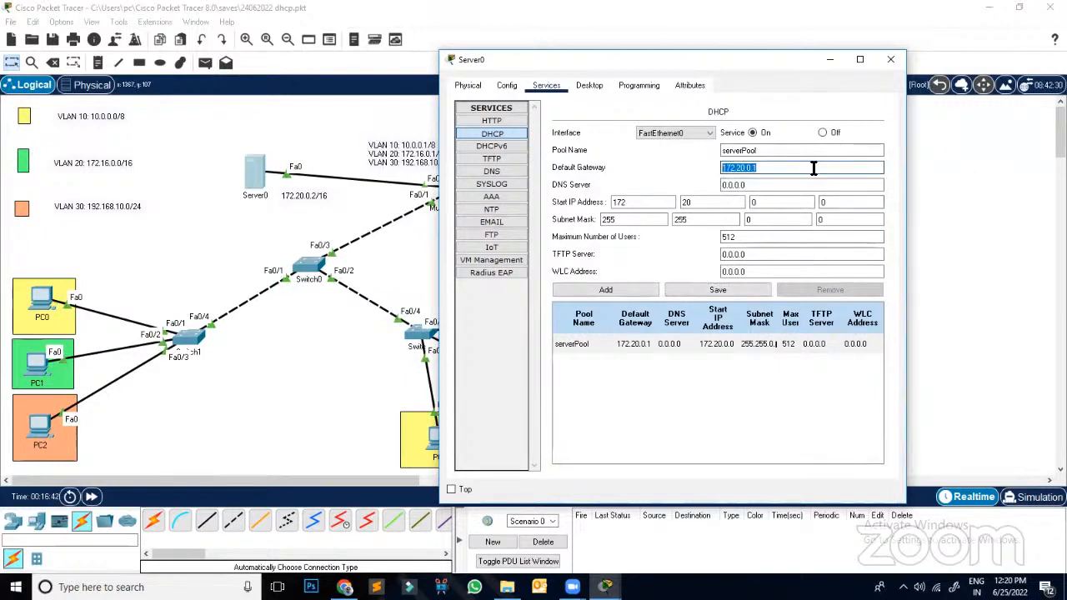
{"action": "key", "text": "End"}
{"action": "key", "text": "BackSpace"}
{"action": "key", "text": "BackSpace"}
{"action": "key", "text": "BackSpace"}
{"action": "key", "text": "BackSpace"}
{"action": "key", "text": "BackSpace"}
{"action": "key", "text": "BackSpace"}
{"action": "key", "text": "BackSpace"}
{"action": "key", "text": "BackSpace"}
{"action": "key", "text": "BackSpace"}
{"action": "key", "text": "BackSpace"}
{"action": "key", "text": "BackSpace"}
{"action": "type", "text": "10"}
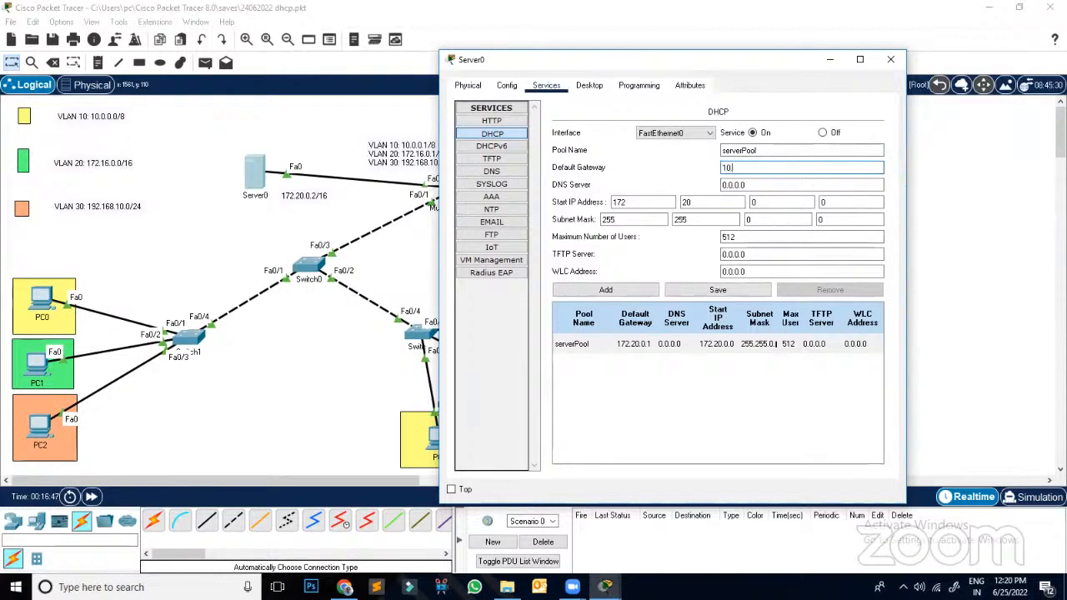
{"action": "type", "text": ".0.0.1"}
Step: Set the pool's DNS server to 8.8.8.8 and its start IP address to 10.0.0.10
{"action": "key", "text": "Tab"}
{"action": "type", "text": "8"}
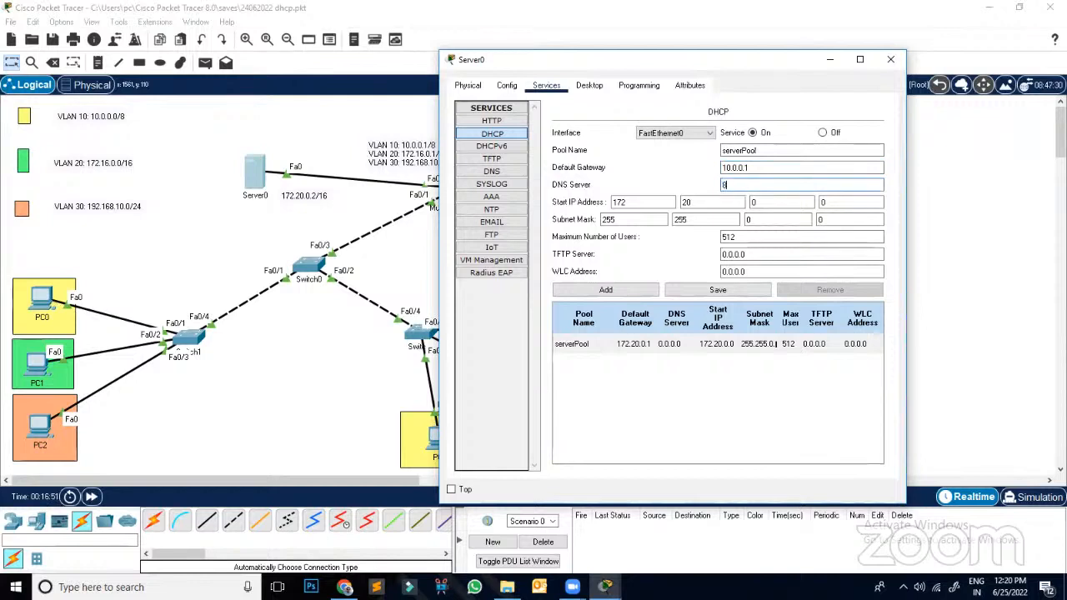
{"action": "type", "text": ".8.8.8"}
{"action": "key", "text": "Tab"}
{"action": "type", "text": "10.0.0.0"}
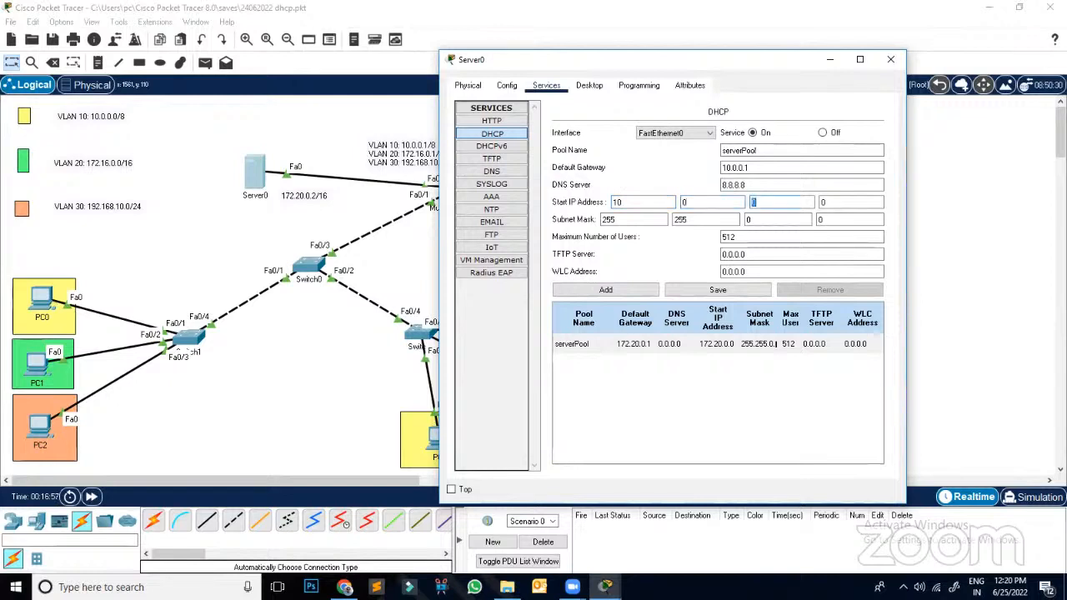
{"action": "type", "text": "10"}
Step: Set the pool's subnet mask to 255.0.0.0 and try to add it under the name serverPool
{"action": "left_click", "coordinate": [694, 220]}
{"action": "key", "text": "BackSpace"}
{"action": "key", "text": "BackSpace"}
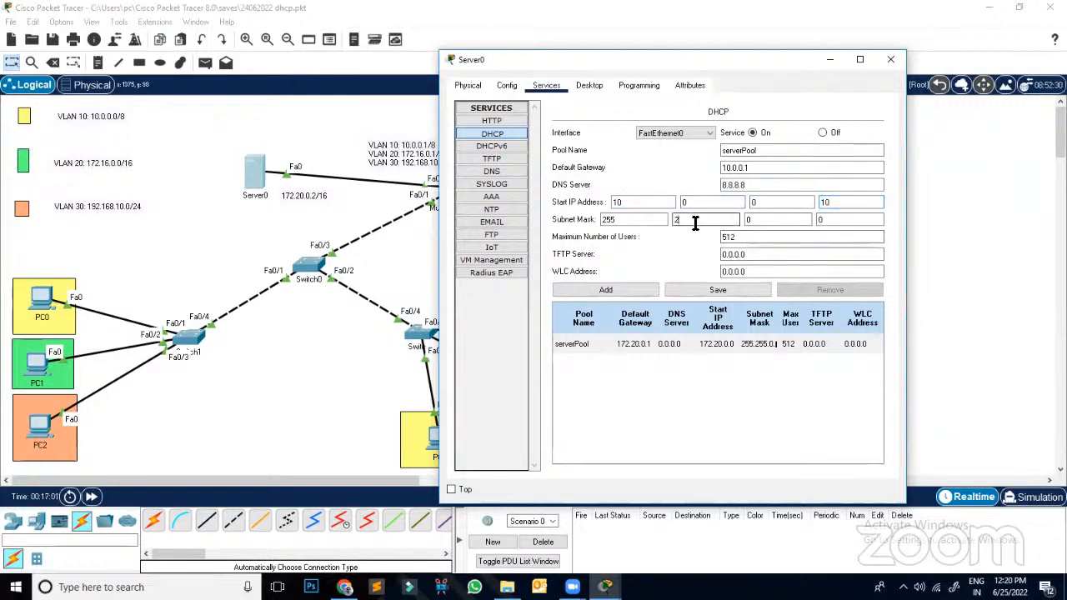
{"action": "type", "text": "0."}
{"action": "left_click", "coordinate": [634, 289]}
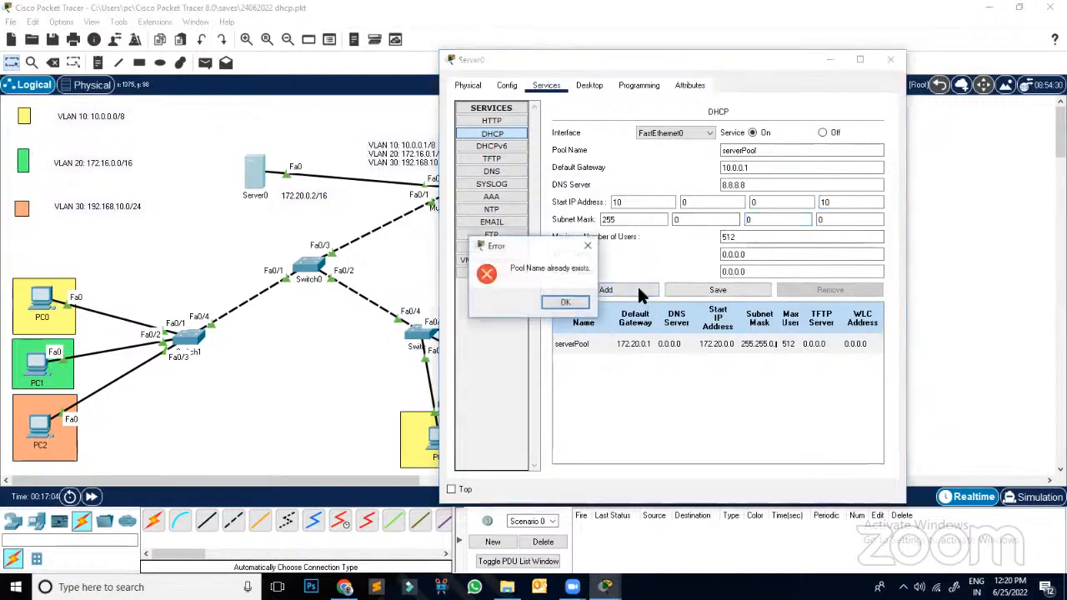
{"action": "left_click", "coordinate": [558, 301]}
Step: Rename the pool to VLAN10 and add it to the server's DHCP pools
{"action": "double_click", "coordinate": [771, 151]}
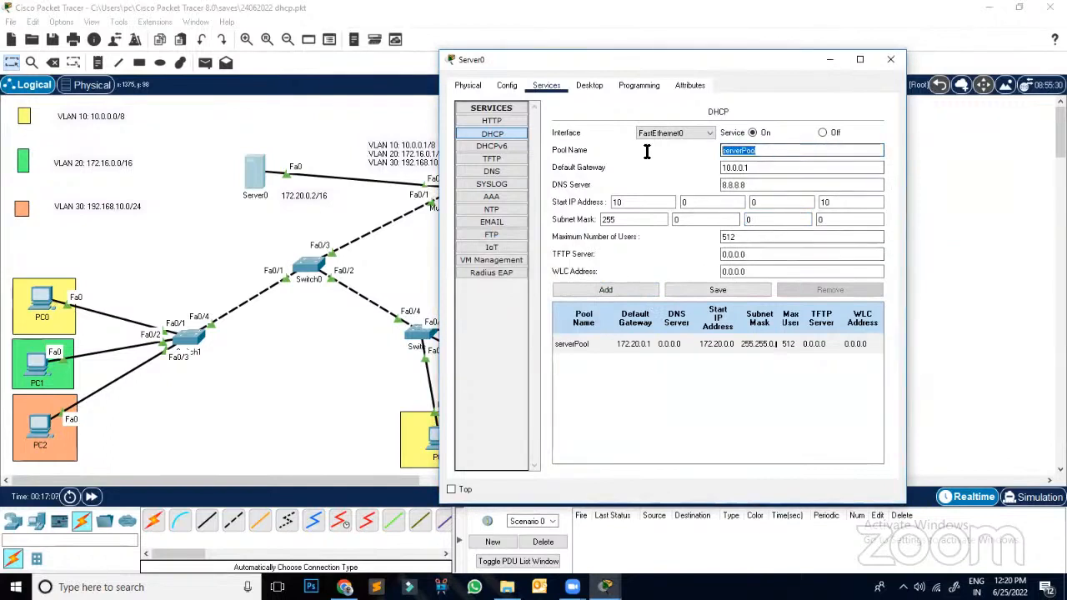
{"action": "key", "text": "BackSpace"}
{"action": "type", "text": "VLAN120"}
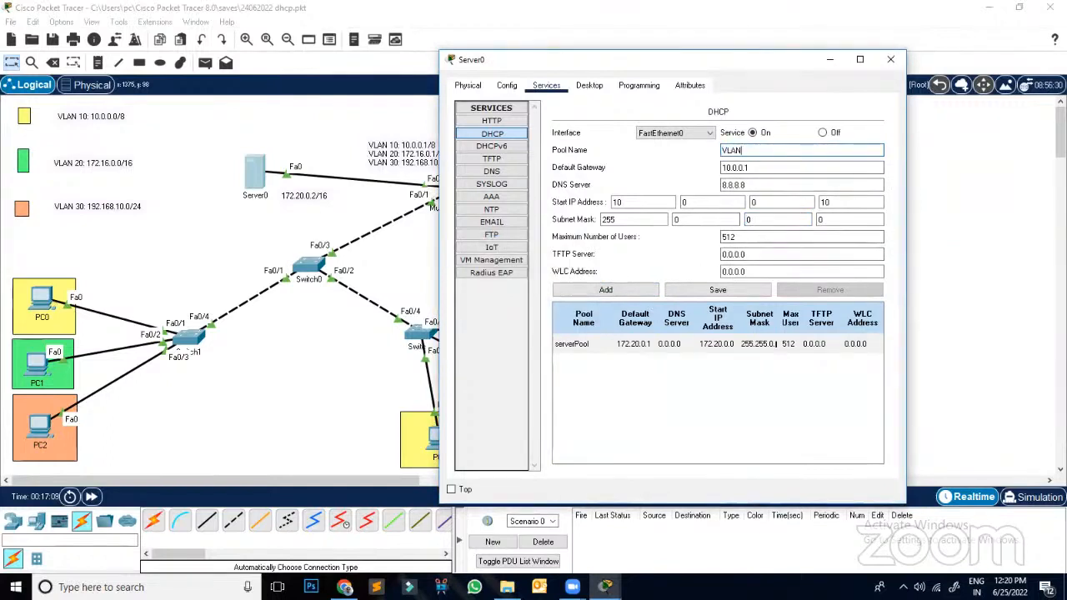
{"action": "key", "text": "BackSpace"}
{"action": "key", "text": "BackSpace"}
{"action": "key", "text": "BackSpace"}
{"action": "type", "text": "10"}
{"action": "left_click", "coordinate": [619, 290]}
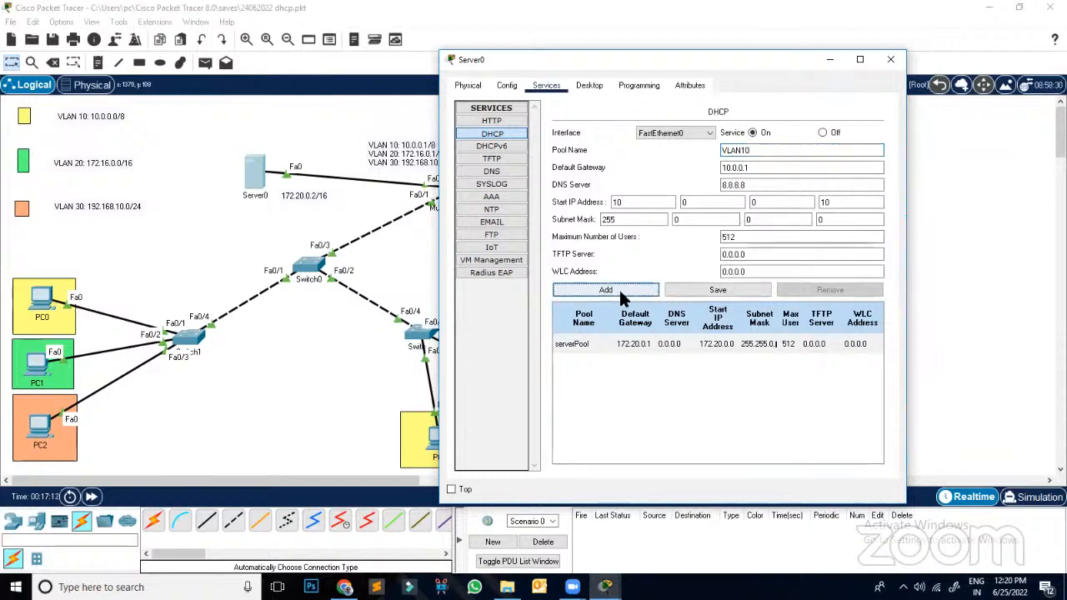
Step: Set the pool name to VLAN20 and the default gateway to 172.16.0.1 for the second VLAN pool
{"action": "left_click", "coordinate": [768, 151]}
{"action": "key", "text": "BackSpace"}
{"action": "key", "text": "BackSpace"}
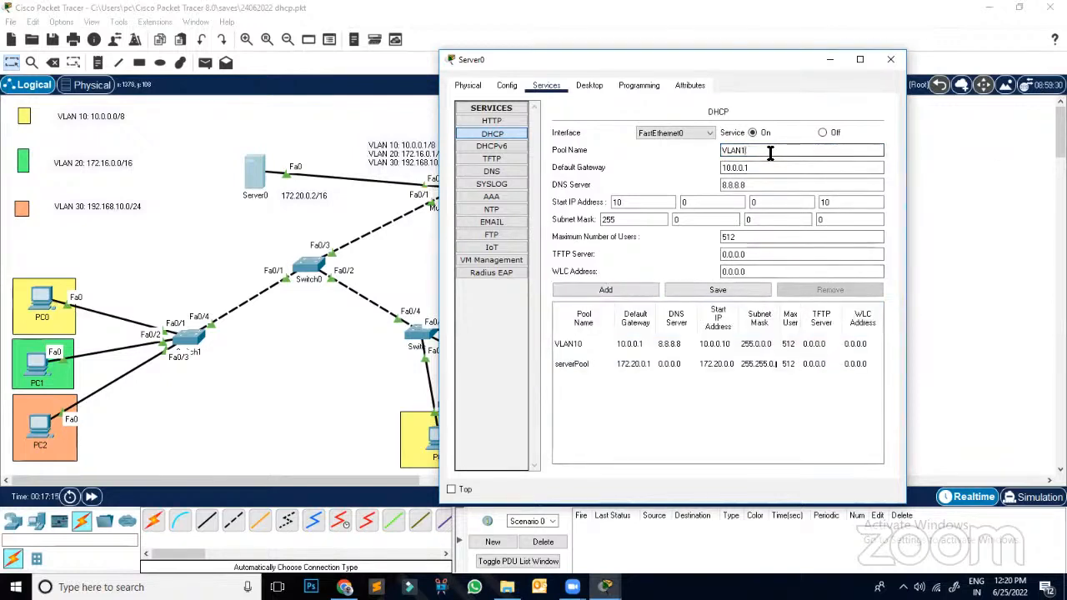
{"action": "type", "text": "20"}
{"action": "double_click", "coordinate": [753, 168]}
{"action": "type", "text": "172.16.0"}
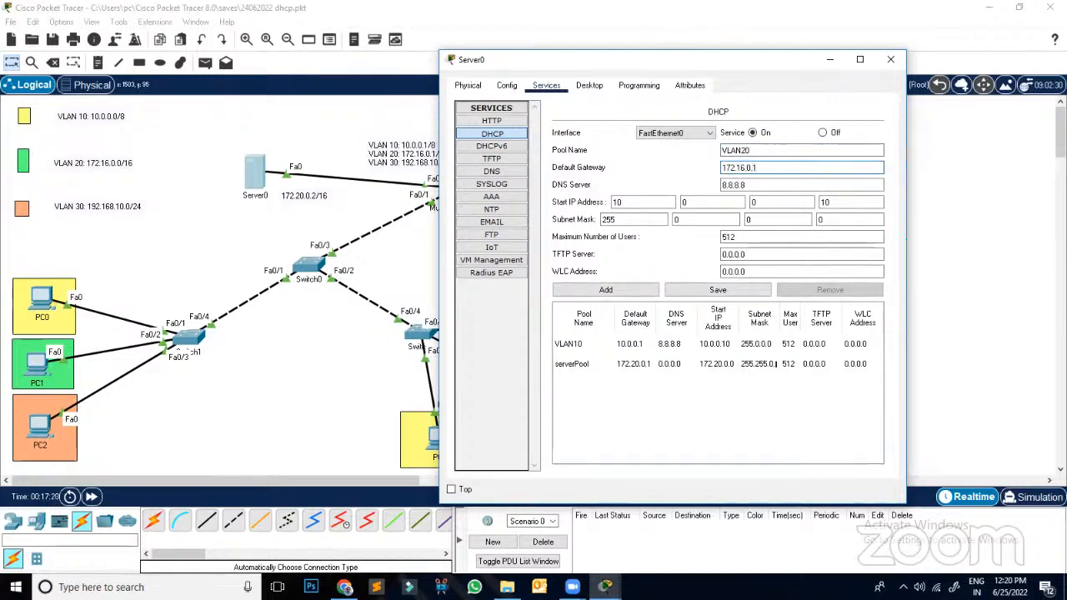
{"action": "type", "text": ".1"}
Step: Set the VLAN20 start IP address to 172.16.0.10 with subnet mask 255.255.0.0 and add the pool
{"action": "key", "text": "Tab"}
{"action": "key", "text": "Tab"}
{"action": "type", "text": "172"}
{"action": "key", "text": "Tab"}
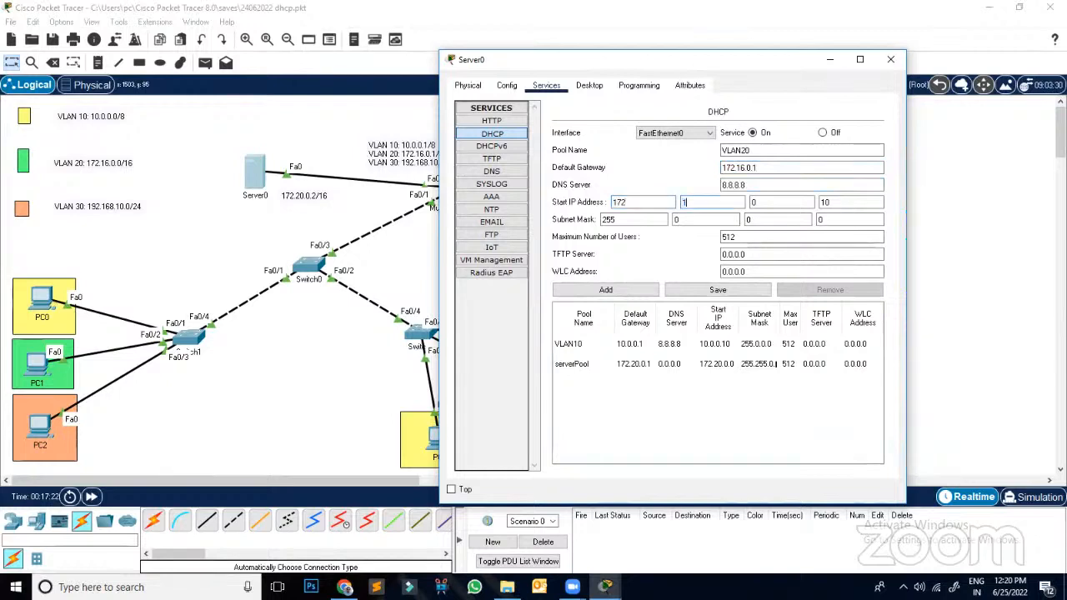
{"action": "type", "text": "16"}
{"action": "key", "text": "Tab"}
{"action": "key", "text": "Tab"}
{"action": "key", "text": "Tab"}
{"action": "key", "text": "Tab"}
{"action": "type", "text": "255"}
{"action": "left_click", "coordinate": [609, 289]}
Step: Set the pool name to VLAN30 and the default gateway to 192.168.10.1 for the third VLAN pool
{"action": "left_click", "coordinate": [759, 151]}
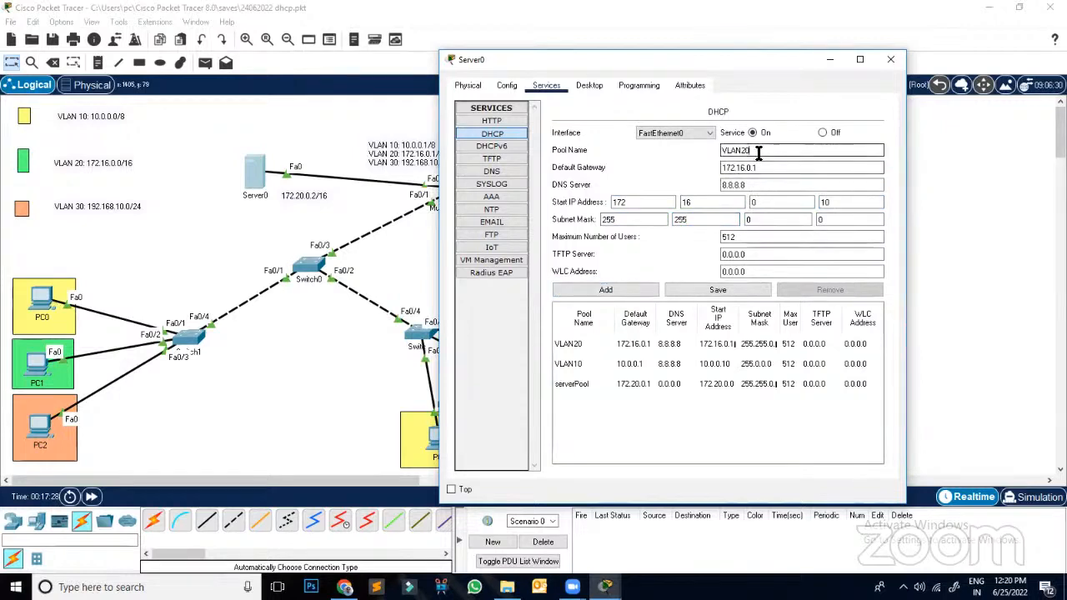
{"action": "key", "text": "BackSpace"}
{"action": "type", "text": "30"}
{"action": "key", "text": "Tab"}
{"action": "type", "text": "172"}
{"action": "type", "text": "1"}
{"action": "key", "text": "BackSpace"}
{"action": "key", "text": "BackSpace"}
{"action": "type", "text": "92.168.10.1"}
Step: Set the VLAN30 pool's start IP address to 192.168.10.10
{"action": "key", "text": "Tab"}
{"action": "key", "text": "Tab"}
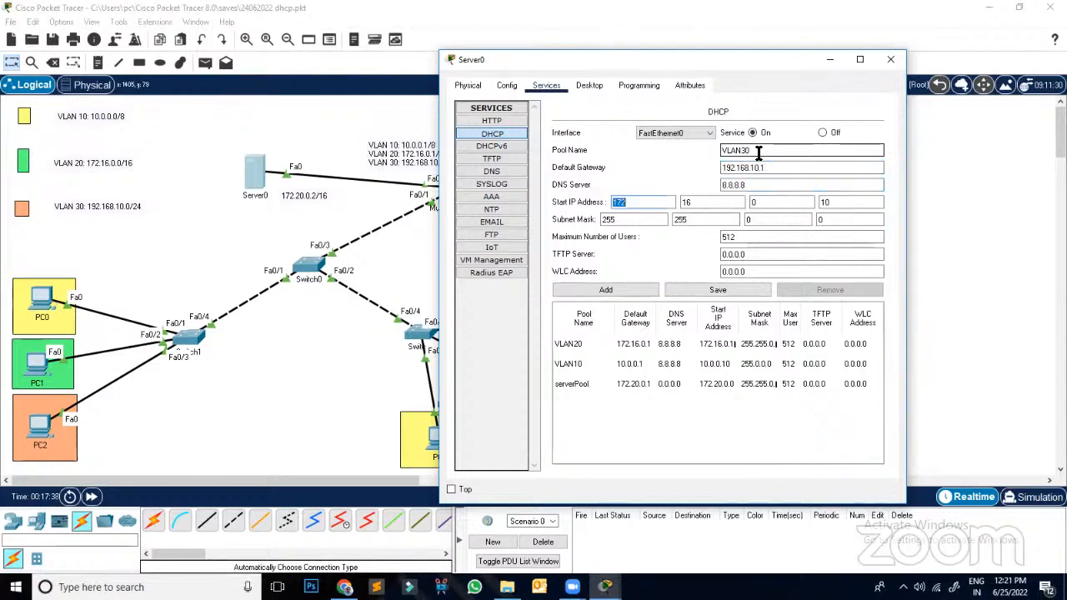
{"action": "type", "text": "192"}
{"action": "key", "text": "Tab"}
{"action": "type", "text": "168"}
{"action": "key", "text": "Tab"}
{"action": "type", "text": "10"}
Step: Set the VLAN30 subnet mask to 255.255.255.0, add the pool, and close the server's configuration
{"action": "key", "text": "Tab"}
{"action": "key", "text": "Tab"}
{"action": "key", "text": "Tab"}
{"action": "key", "text": "Tab"}
{"action": "type", "text": "255"}
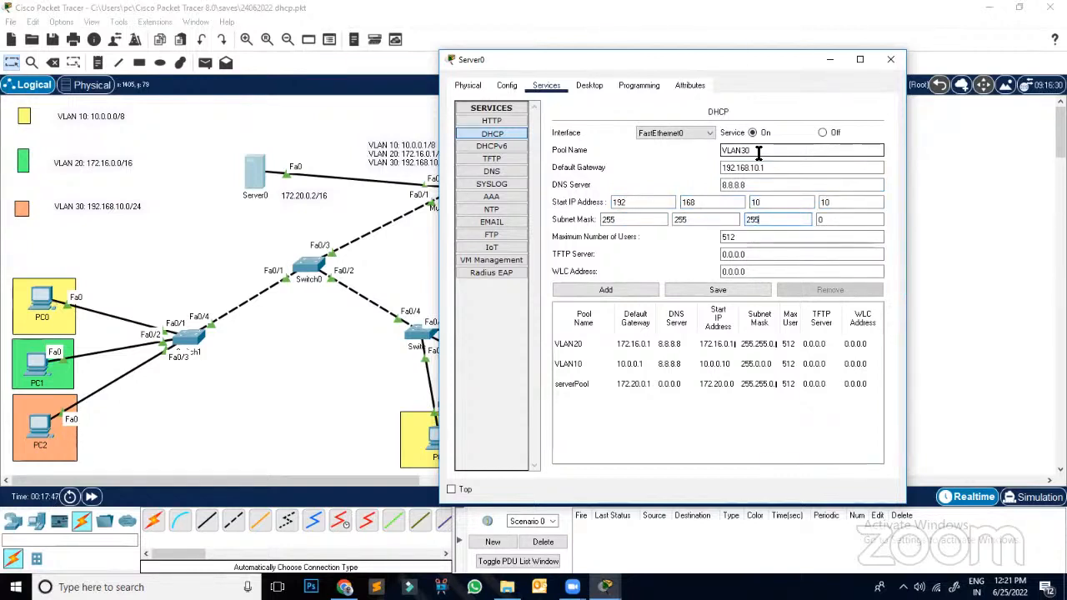
{"action": "left_click", "coordinate": [652, 287]}
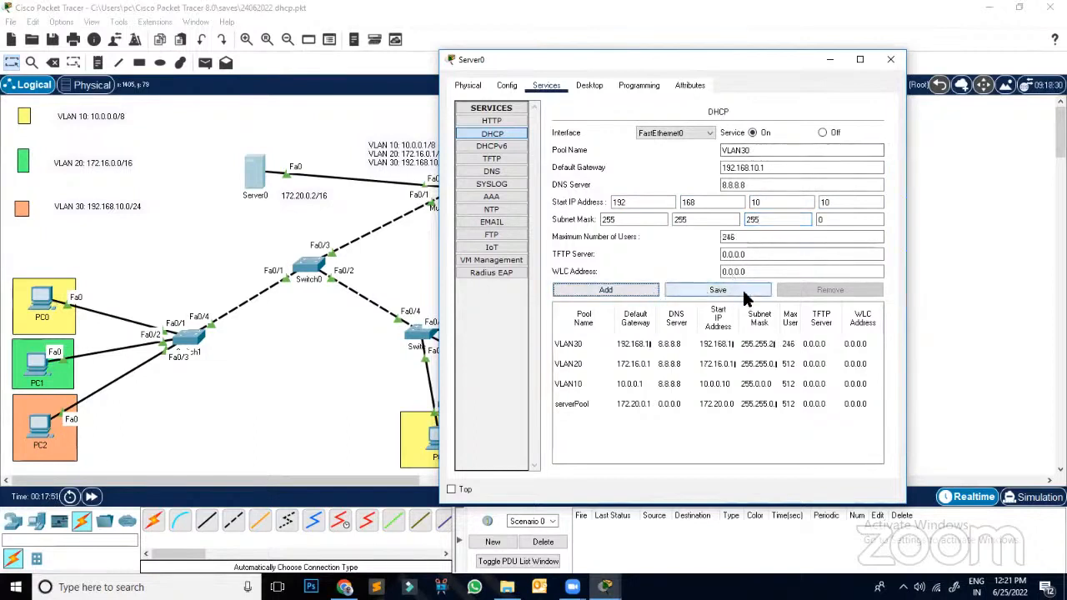
{"action": "left_click", "coordinate": [890, 59]}
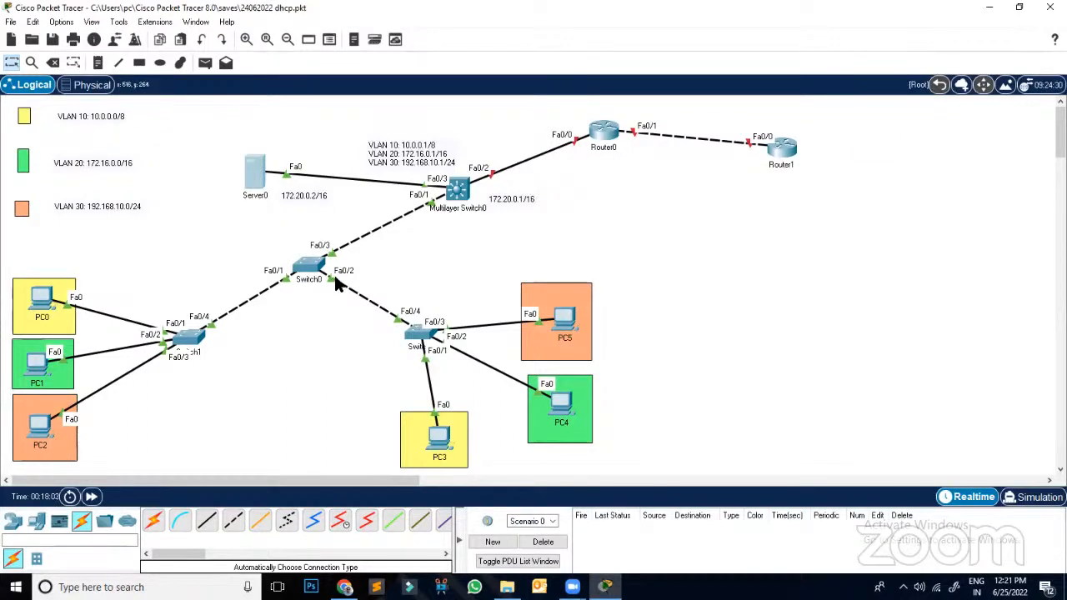
Step: Open the command line of Switch1 and enter privileged EXEC mode with en
{"action": "left_click", "coordinate": [191, 341]}
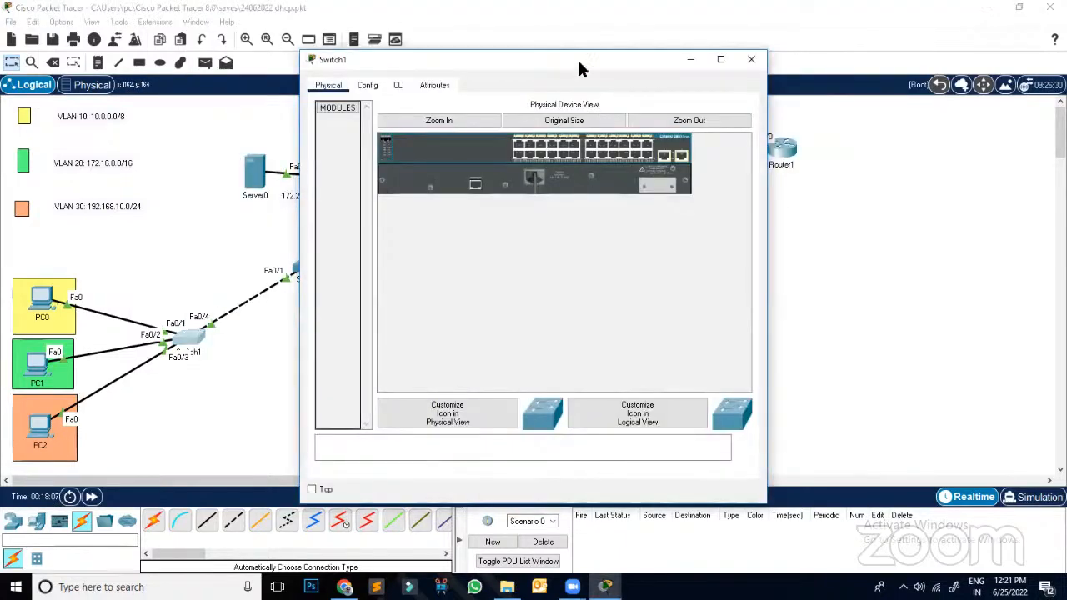
{"action": "left_click_drag", "start_coordinate": [568, 55], "coordinate": [729, 54]}
{"action": "left_click", "coordinate": [558, 84]}
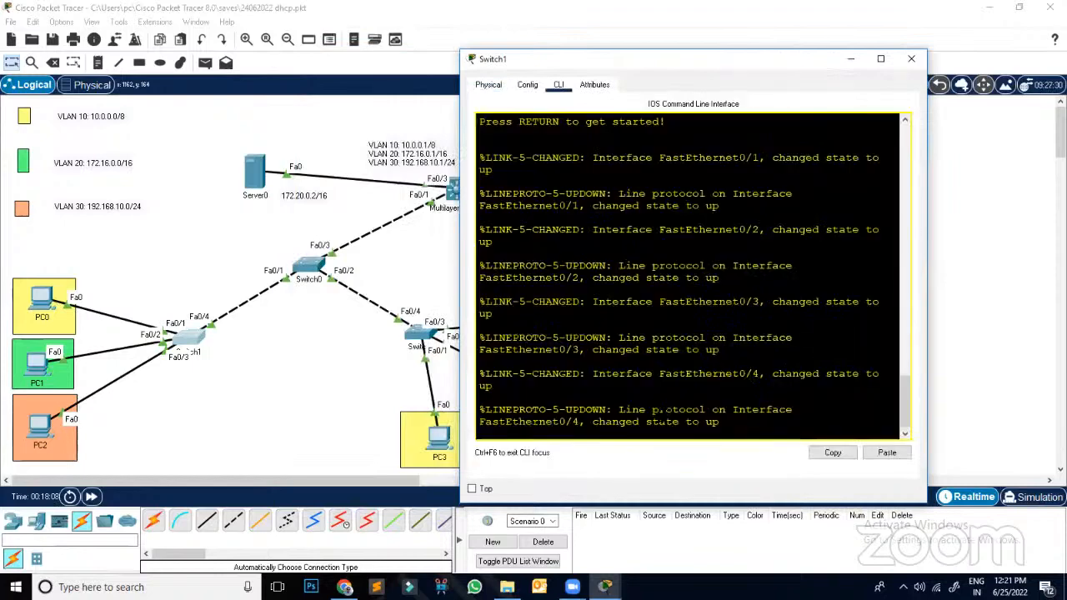
{"action": "left_click", "coordinate": [658, 414]}
{"action": "key", "text": "Return"}
{"action": "key", "text": "Return"}
{"action": "key", "text": "Return"}
{"action": "key", "text": "Return"}
{"action": "type", "text": "en"}
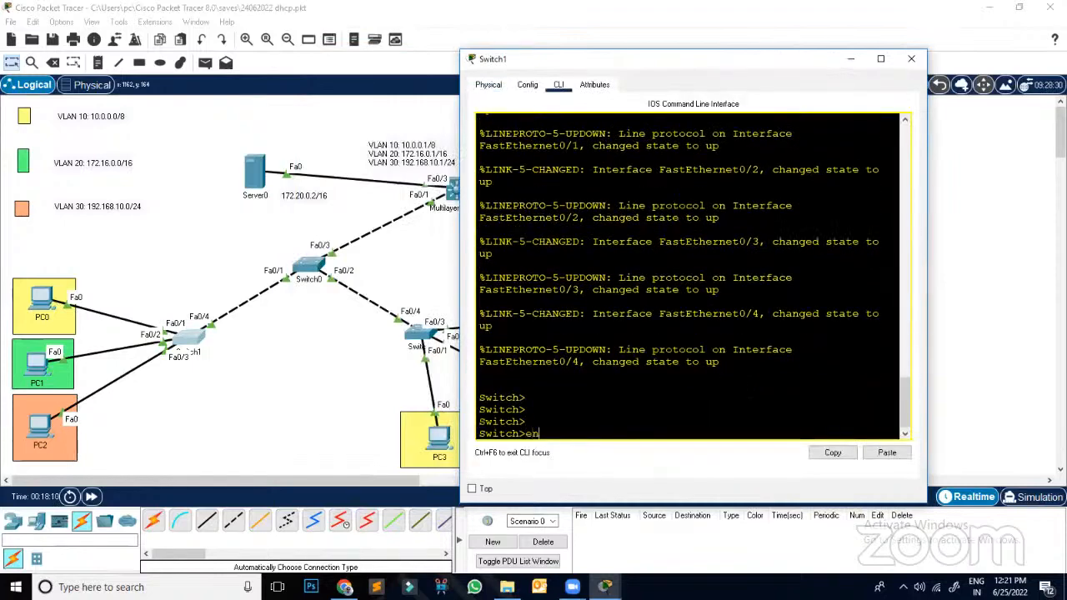
{"action": "key", "text": "Return"}
{"action": "key", "text": "Return"}
{"action": "key", "text": "Return"}
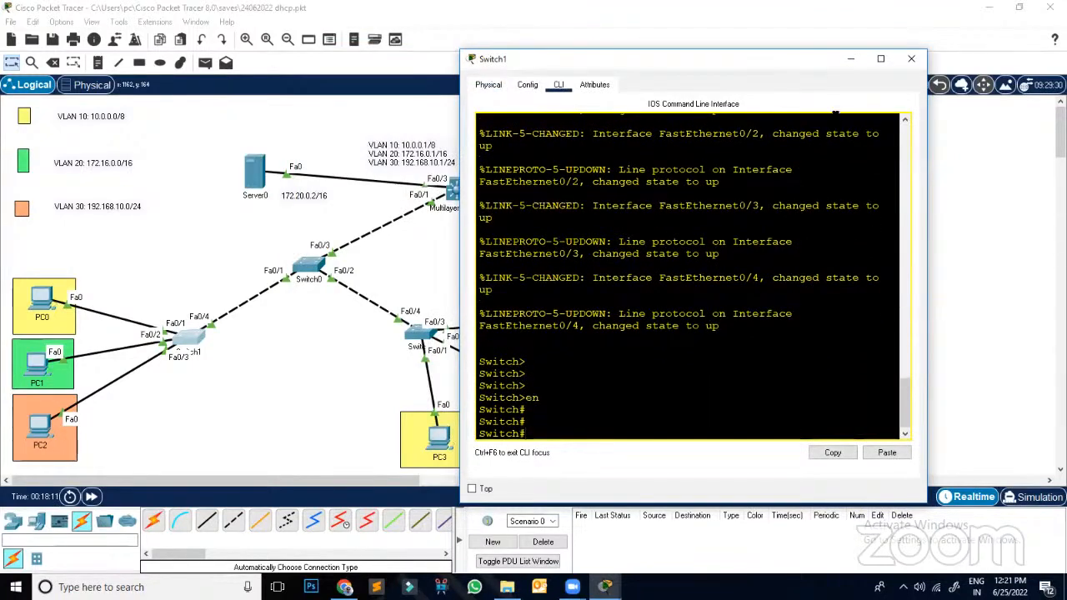
Step: Add the note SW1 below Switch1 and the note SW2 above the switch that connects PC3, PC4 and PC5
{"action": "left_click", "coordinate": [850, 58]}
{"action": "left_click", "coordinate": [99, 62]}
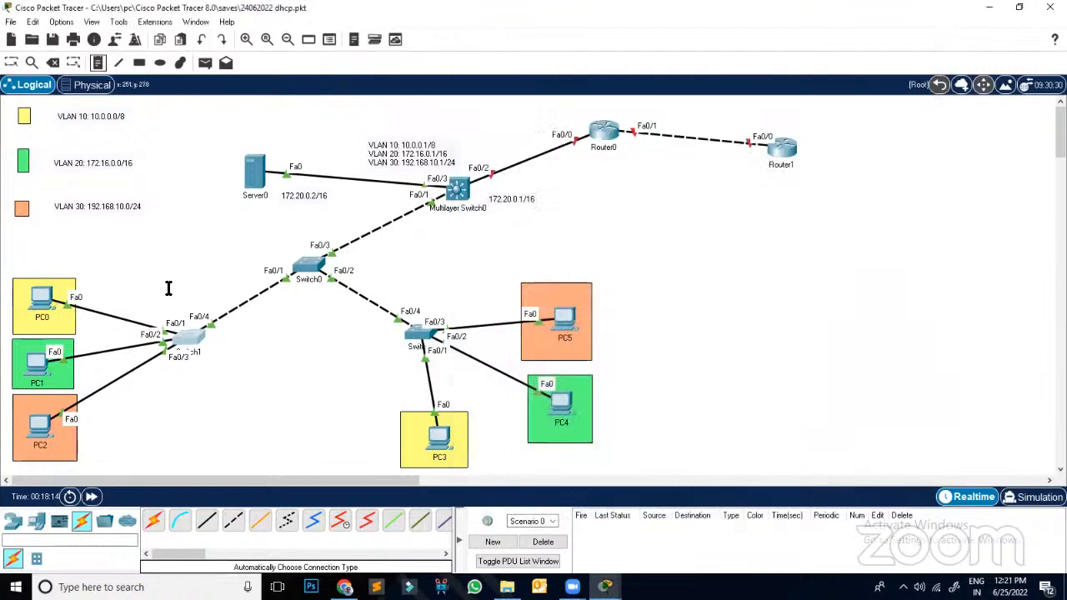
{"action": "left_click", "coordinate": [187, 377]}
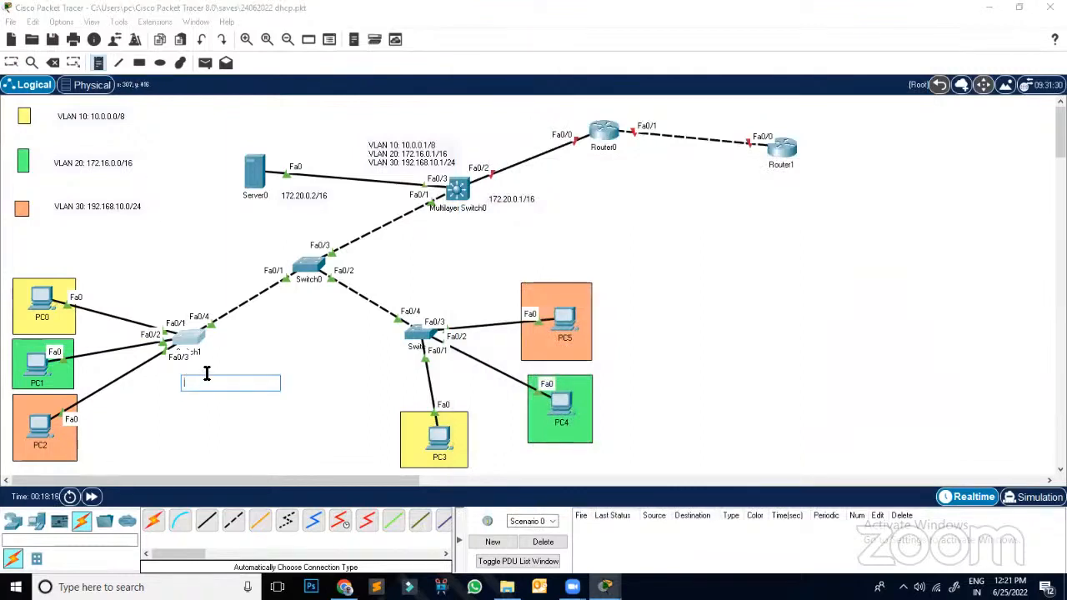
{"action": "type", "text": "SW1"}
{"action": "left_click", "coordinate": [431, 304]}
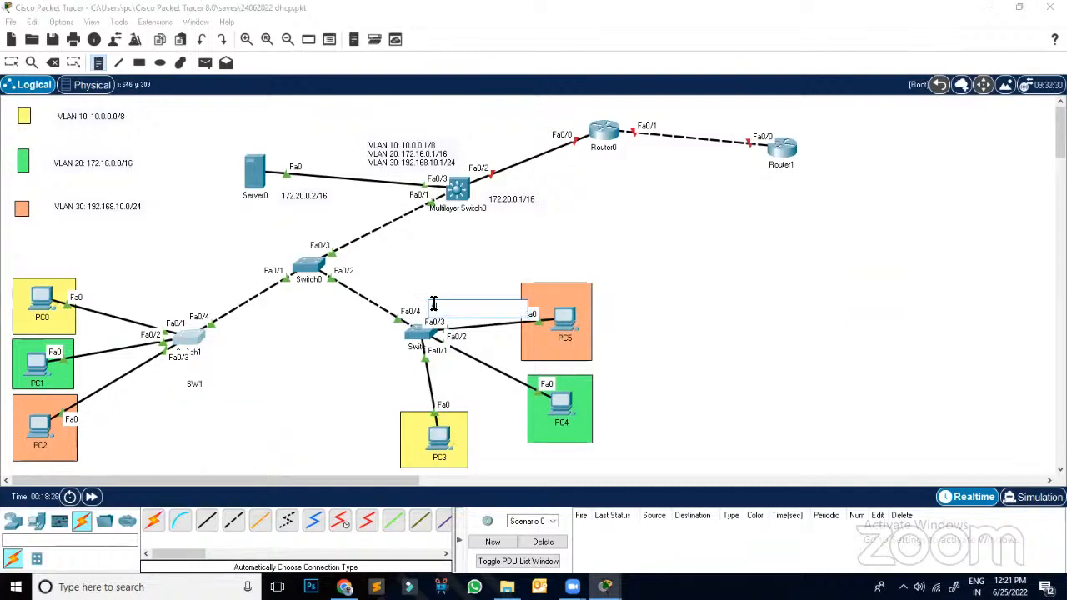
{"action": "type", "text": "SW2"}
Step: Add the note SW3 beside Switch0 and the note ML3 below Multilayer Switch0
{"action": "left_click", "coordinate": [261, 243]}
{"action": "type", "text": "SW"}
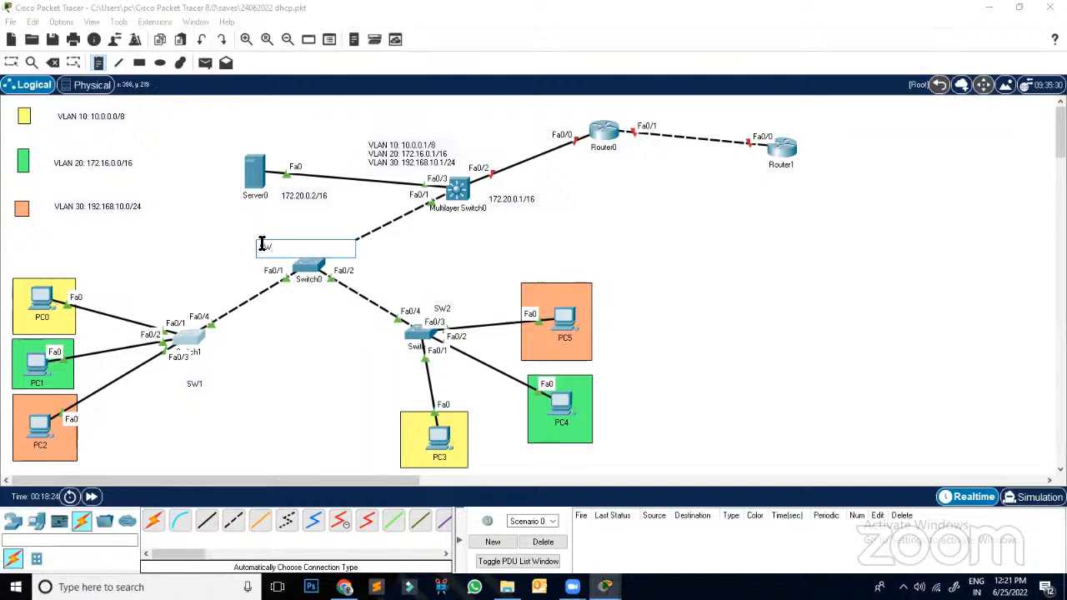
{"action": "type", "text": "3"}
{"action": "left_click", "coordinate": [451, 221]}
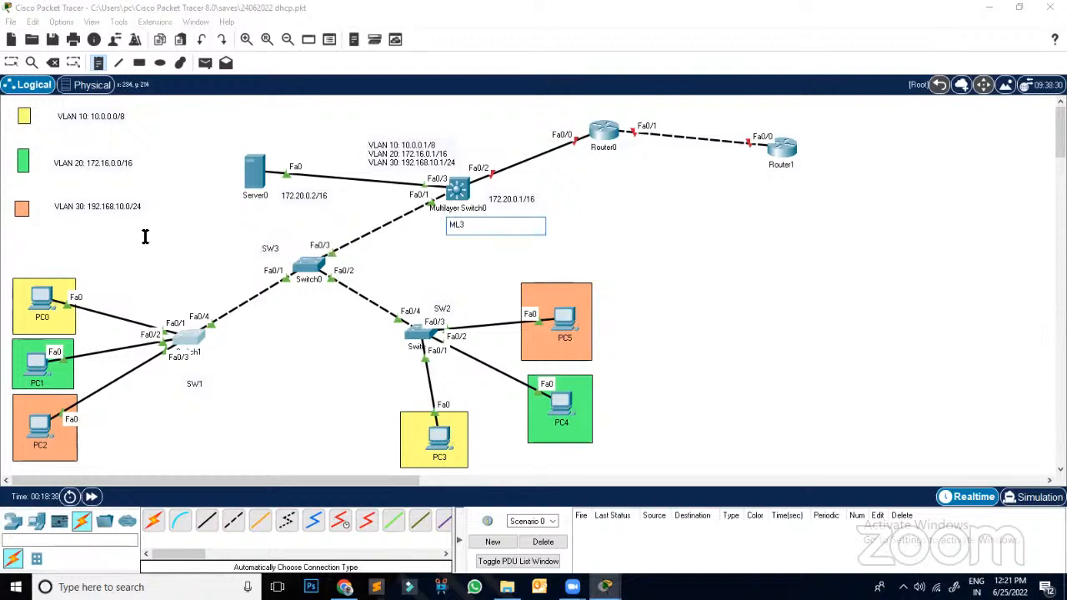
{"action": "left_click", "coordinate": [12, 63]}
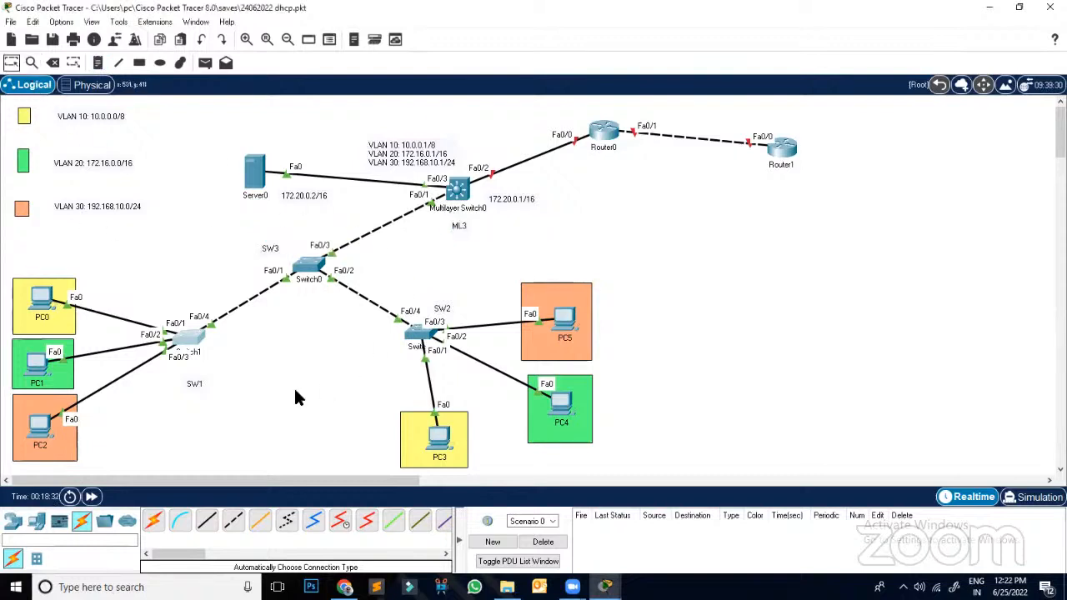
{"action": "left_click", "coordinate": [276, 250]}
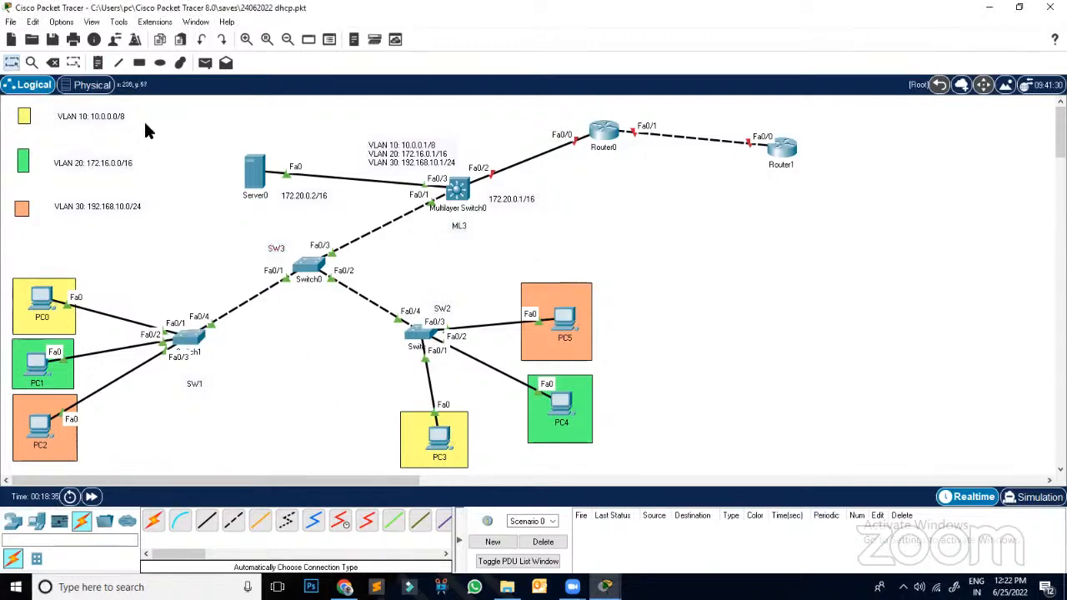
Step: Label the link between Multilayer Switch0 and Router0 with the network 192.168.20.0/24
{"action": "left_click", "coordinate": [97, 63]}
{"action": "left_click", "coordinate": [551, 167]}
{"action": "type", "text": "192"}
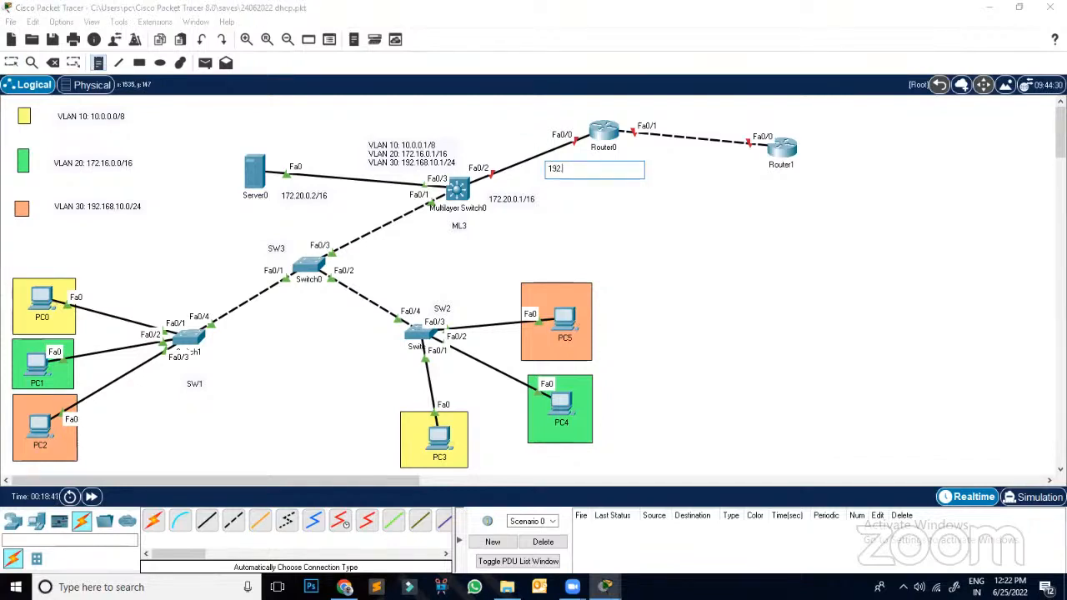
{"action": "type", "text": ".168.20.0/24"}
Step: Label the link between Router0 and Router1 with the network 192.168.30.0/24
{"action": "left_click", "coordinate": [634, 243]}
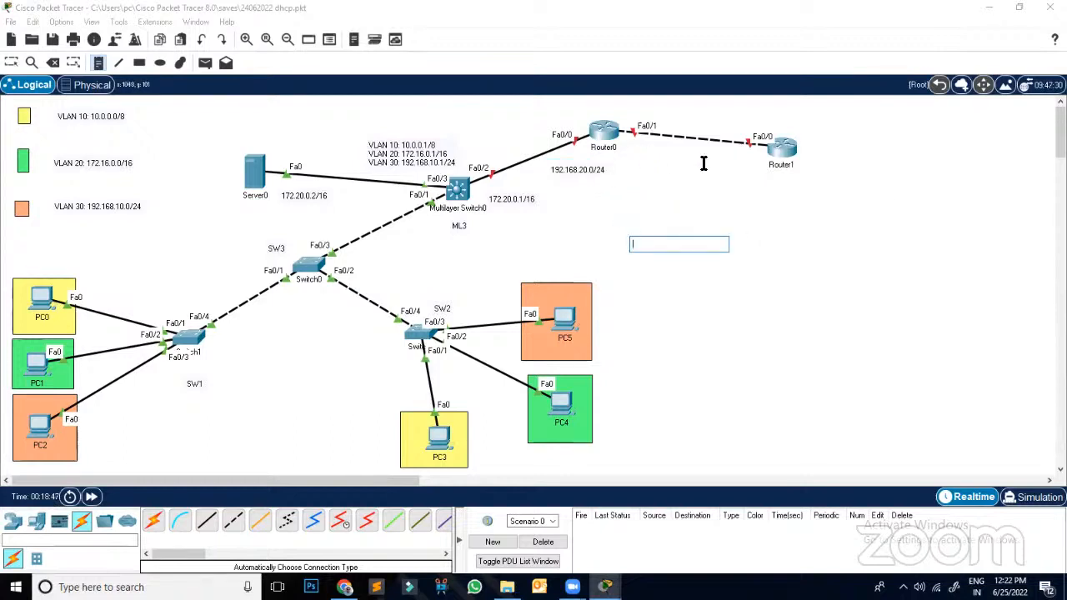
{"action": "left_click", "coordinate": [699, 121]}
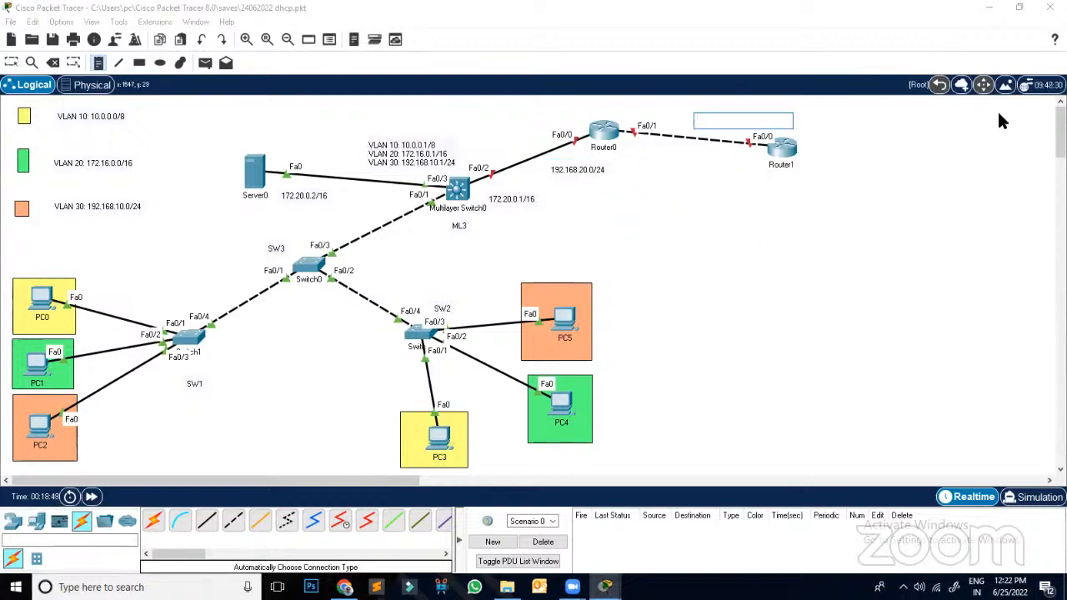
{"action": "type", "text": "192.168"}
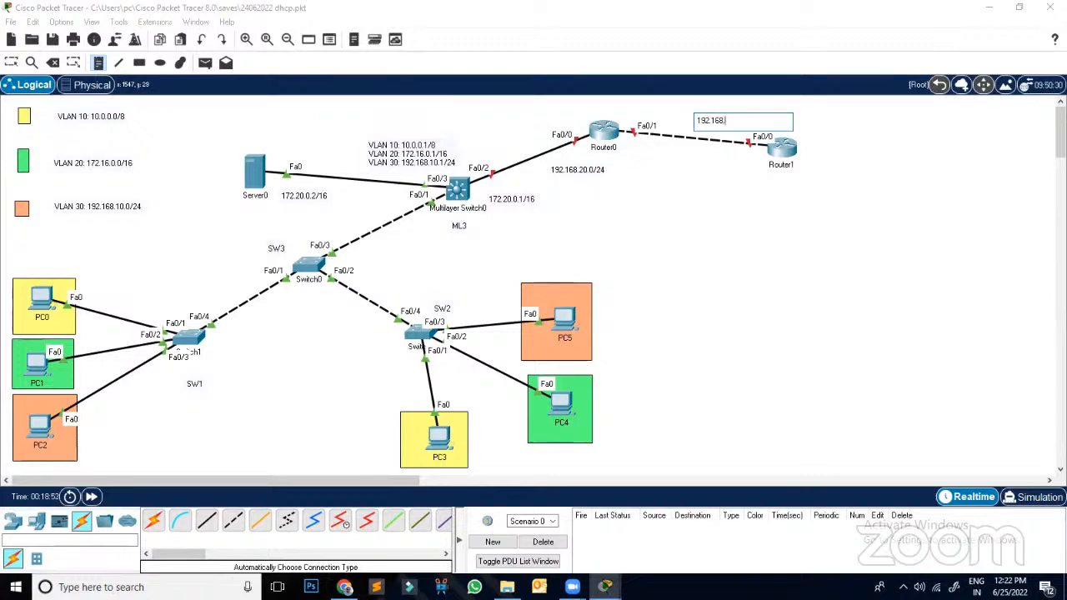
{"action": "type", "text": ".30.0/"}
{"action": "type", "text": "24"}
{"action": "left_click", "coordinate": [12, 64]}
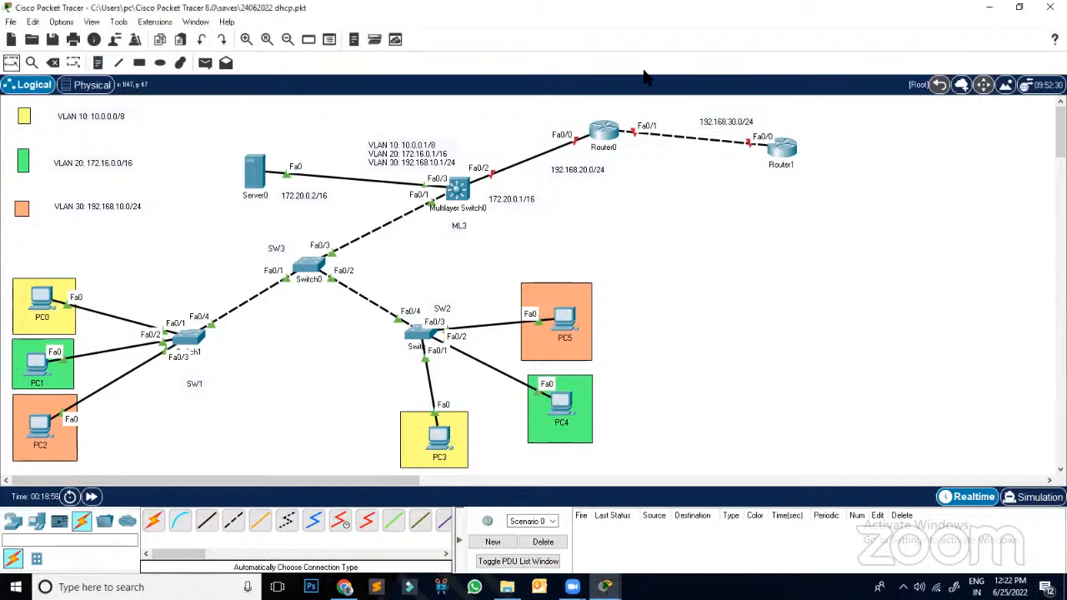
Step: Return to Switch1's command line, enter global configuration mode, and set interface f0/1 to switchport mode access
{"action": "left_click", "coordinate": [407, 334]}
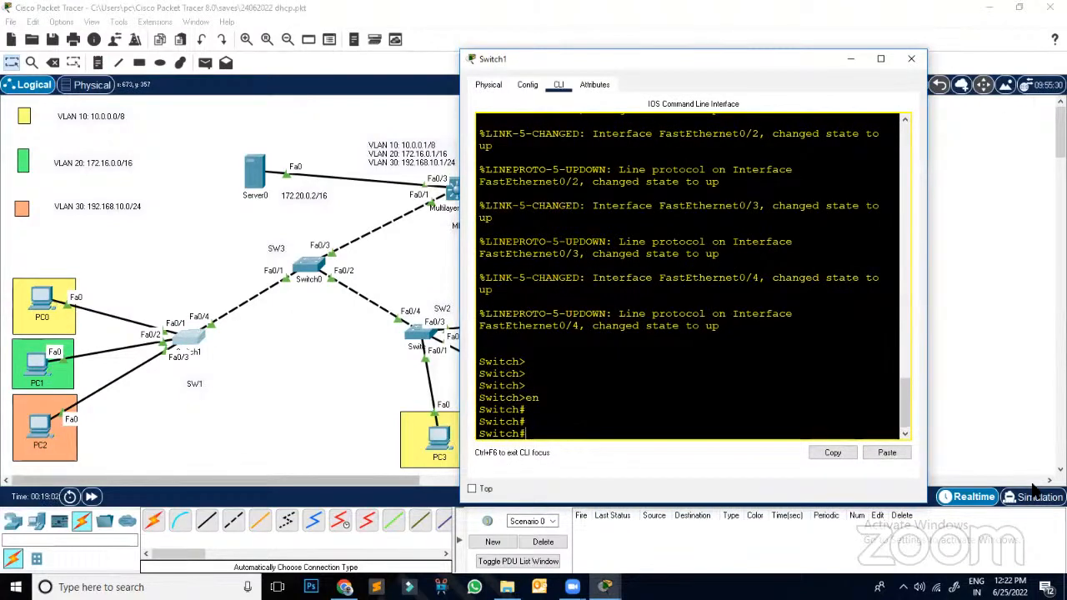
{"action": "type", "text": "conf t"}
{"action": "key", "text": "Return"}
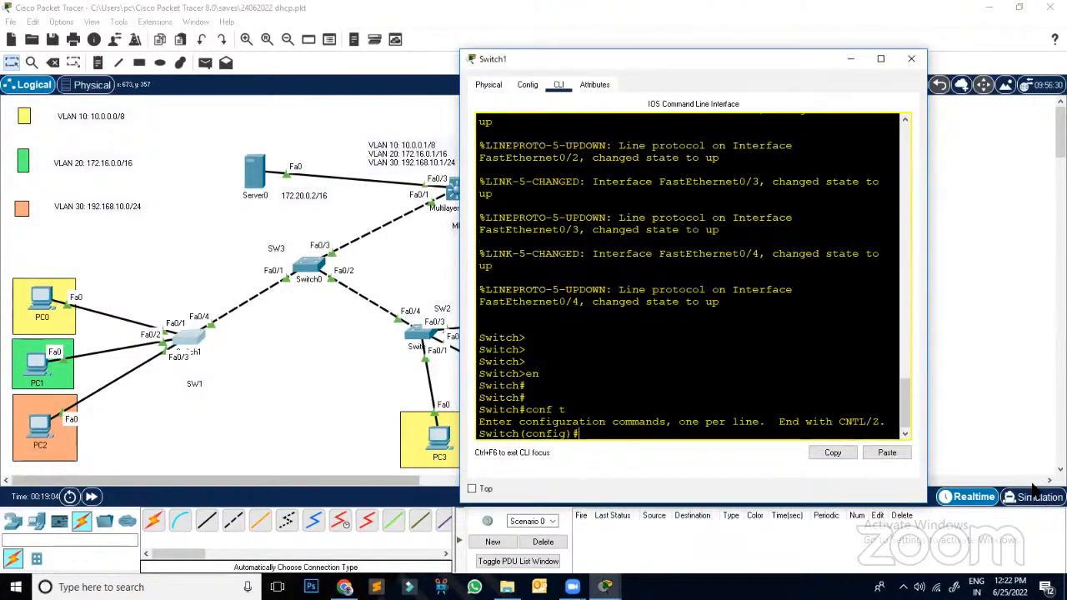
{"action": "type", "text": "int f0/1"}
{"action": "key", "text": "Return"}
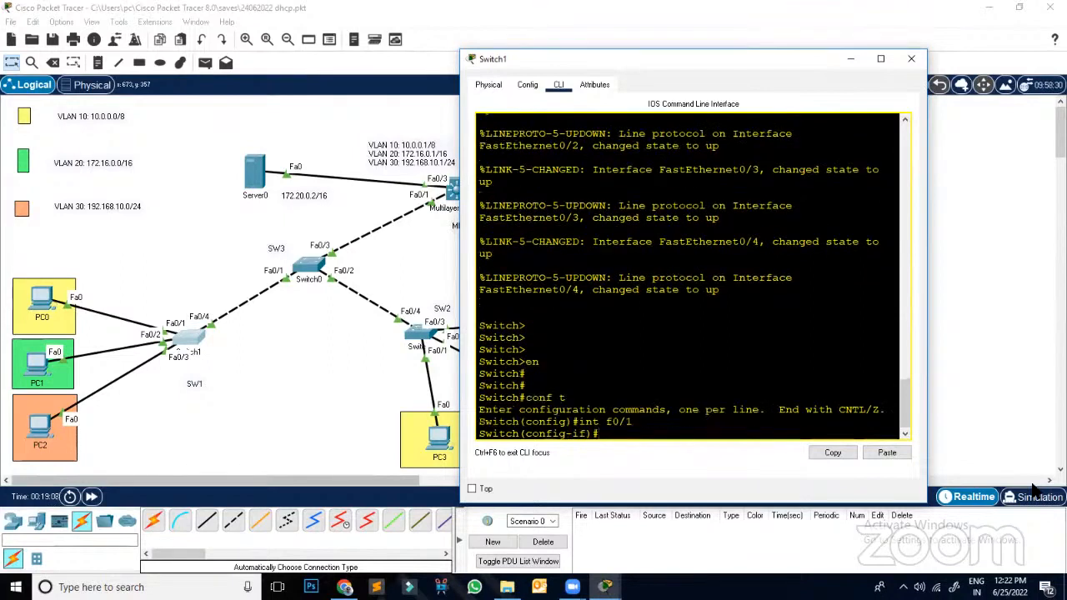
{"action": "type", "text": "swi"}
{"action": "key", "text": "Tab"}
{"action": "type", "text": "mo"}
{"action": "key", "text": "Tab"}
{"action": "type", "text": "ac"}
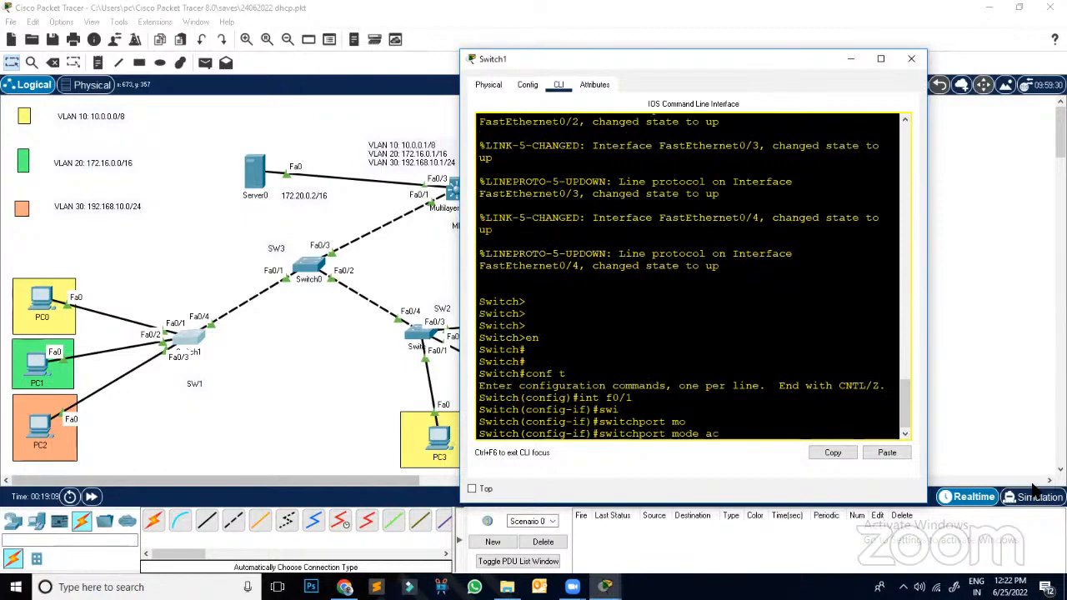
{"action": "key", "text": "Tab"}
{"action": "key", "text": "Return"}
Step: Assign Switch1's interface f0/1 to access VLAN 10
{"action": "type", "text": "swi"}
{"action": "key", "text": "Tab"}
{"action": "type", "text": "a"}
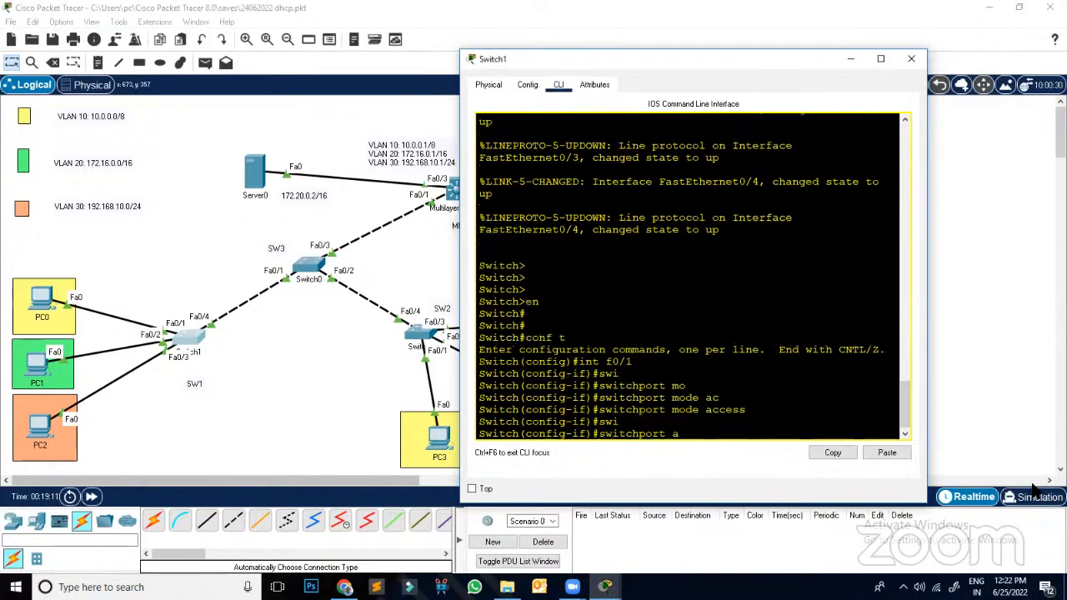
{"action": "type", "text": "C"}
{"action": "key", "text": "Tab"}
{"action": "type", "text": "V"}
{"action": "key", "text": "Tab"}
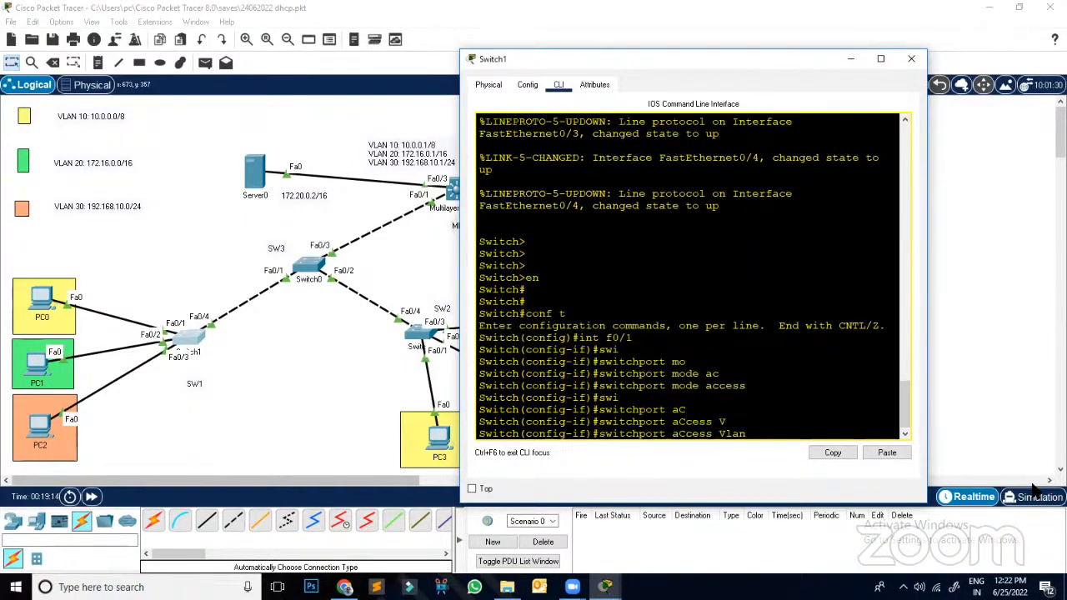
{"action": "type", "text": "10"}
{"action": "key", "text": "Return"}
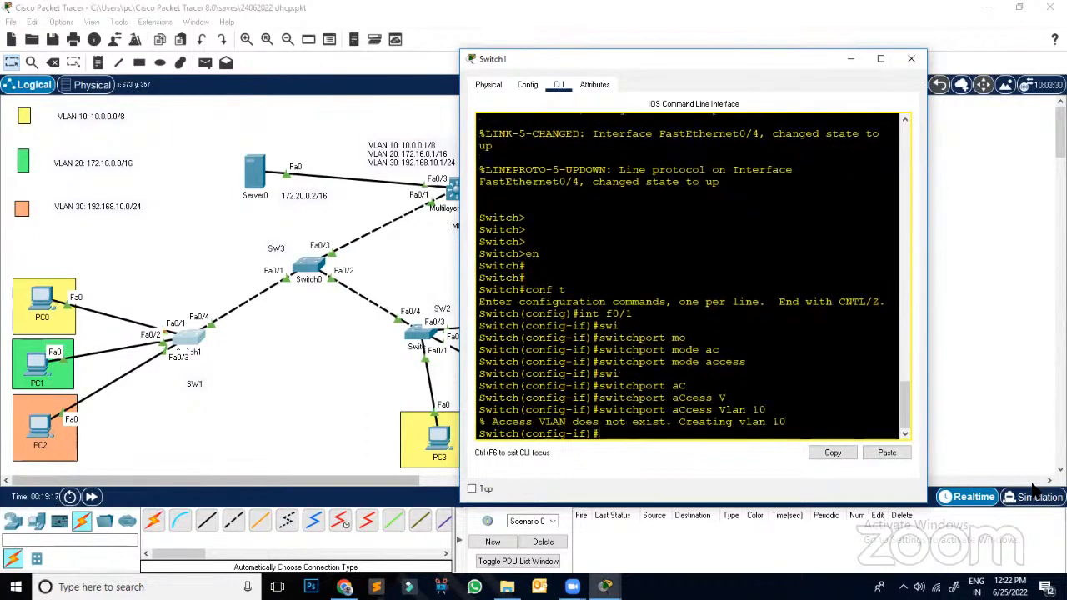
Step: Select Switch1's interface f0/2 and set it to switchport mode access
{"action": "type", "text": "int f0/2"}
{"action": "key", "text": "Return"}
{"action": "type", "text": "swi"}
{"action": "key", "text": "Tab"}
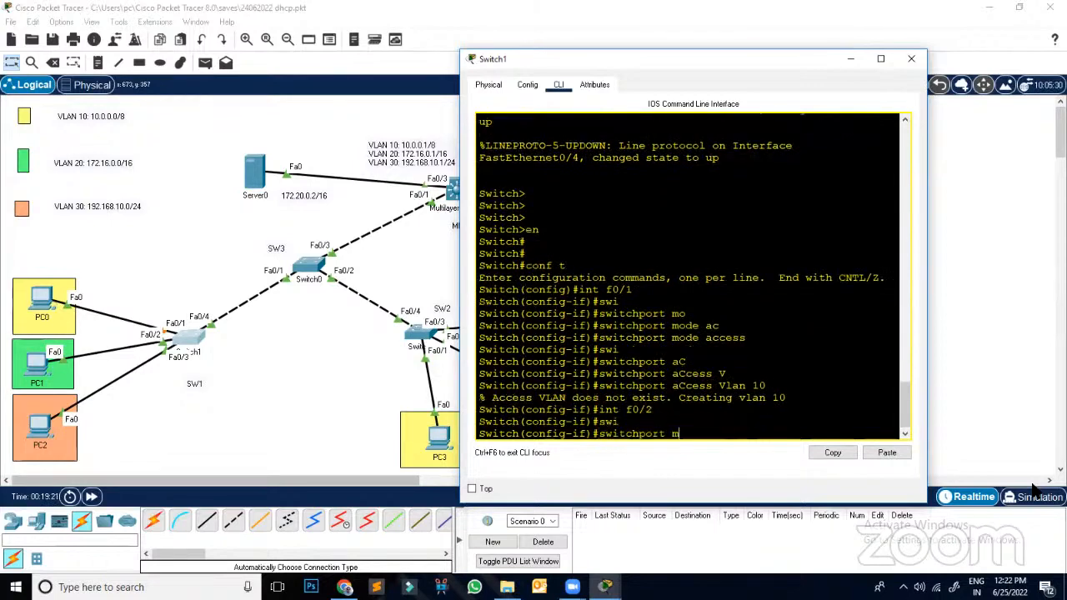
{"action": "type", "text": "mo"}
{"action": "key", "text": "Tab"}
{"action": "type", "text": "ac"}
{"action": "key", "text": "Tab"}
{"action": "key", "text": "Return"}
Step: Assign Switch1's interface f0/2 to access VLAN 20
{"action": "type", "text": "swi"}
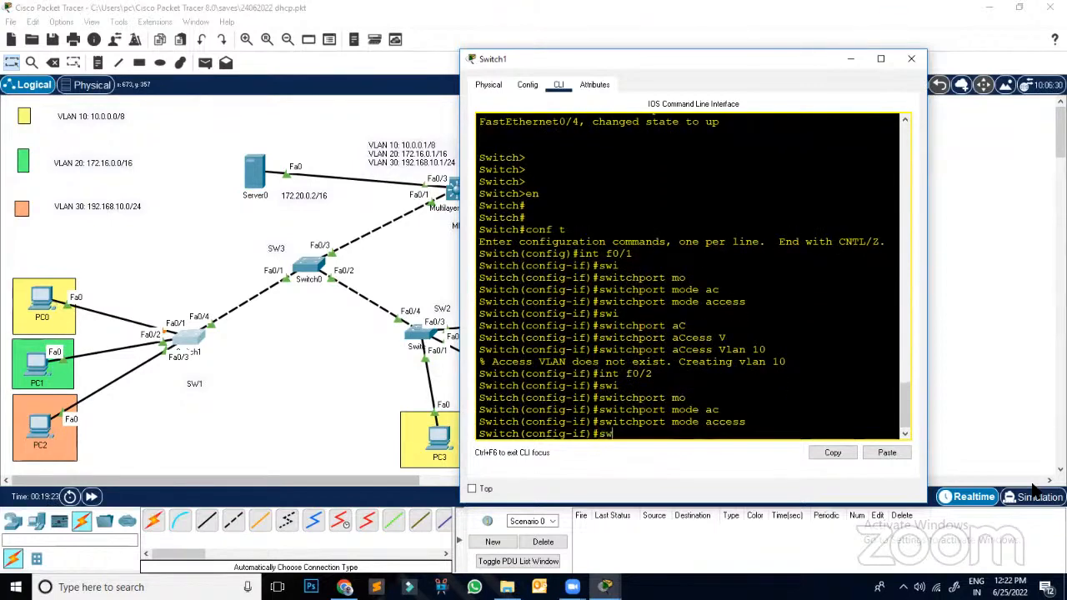
{"action": "key", "text": "Tab"}
{"action": "type", "text": "ac"}
{"action": "key", "text": "Tab"}
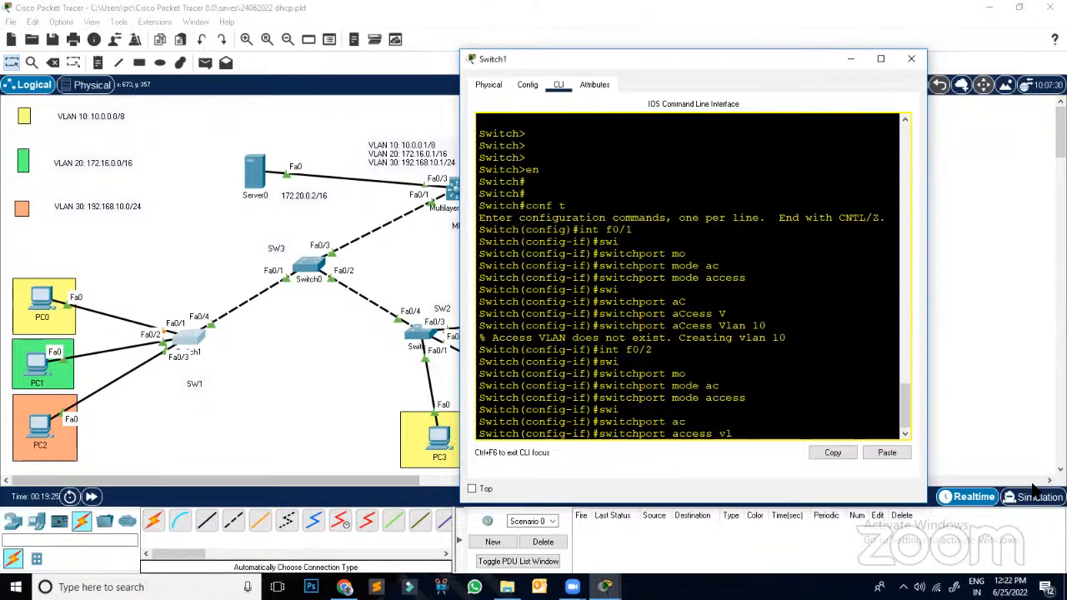
{"action": "type", "text": "vl"}
{"action": "key", "text": "Tab"}
{"action": "type", "text": "20"}
{"action": "key", "text": "Return"}
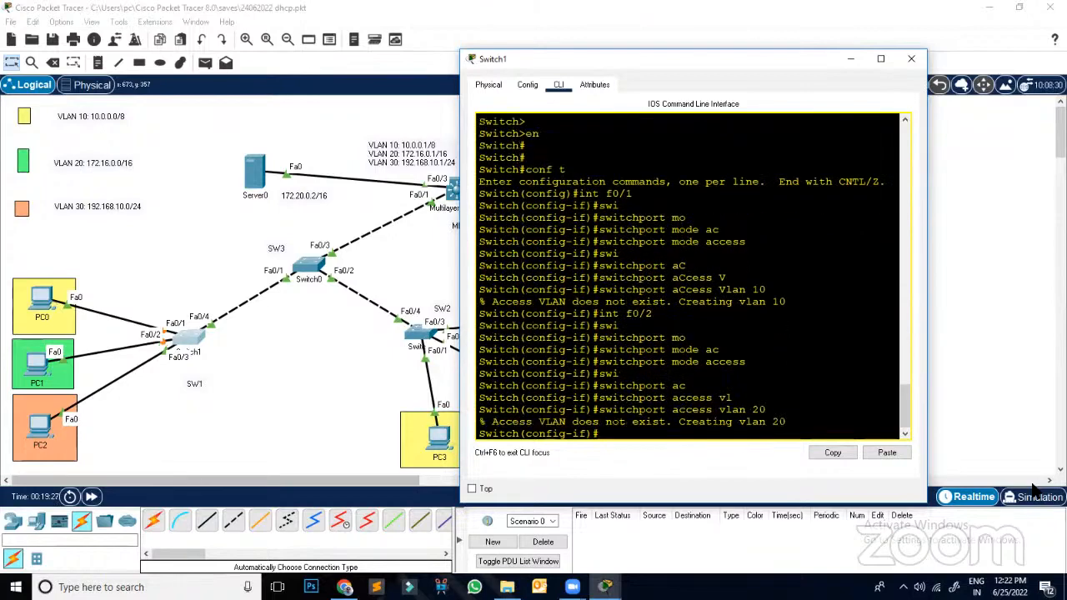
Step: Select Switch1's interface f0/3 and set it to switchport mode access
{"action": "type", "text": "int f0/3"}
{"action": "key", "text": "Return"}
{"action": "type", "text": "swi"}
{"action": "key", "text": "Tab"}
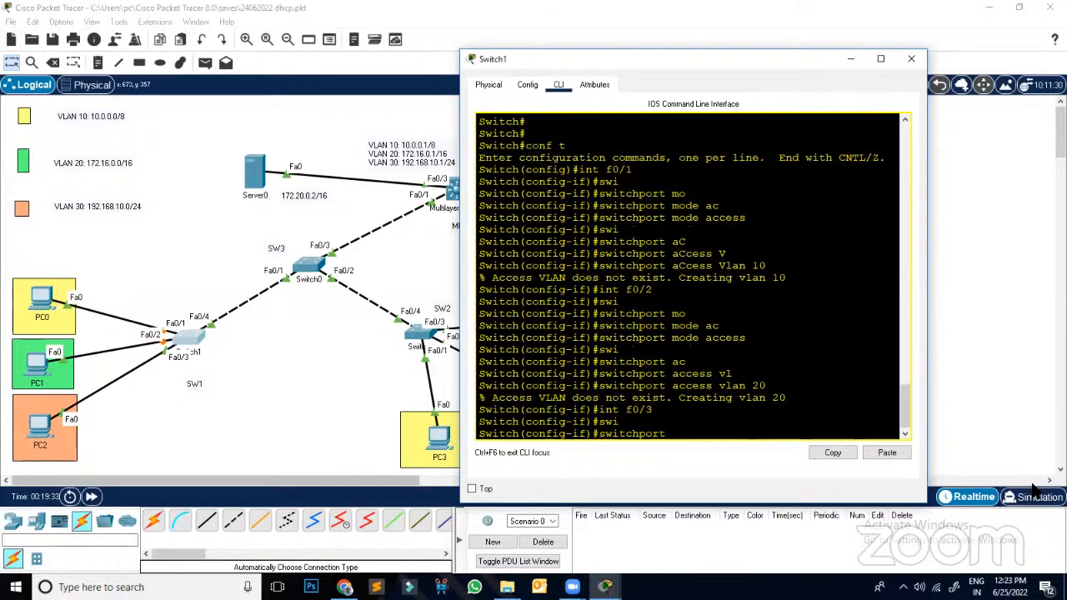
{"action": "type", "text": "mop"}
{"action": "key", "text": "Tab"}
{"action": "key", "text": "BackSpace"}
{"action": "key", "text": "Tab"}
{"action": "type", "text": "de "}
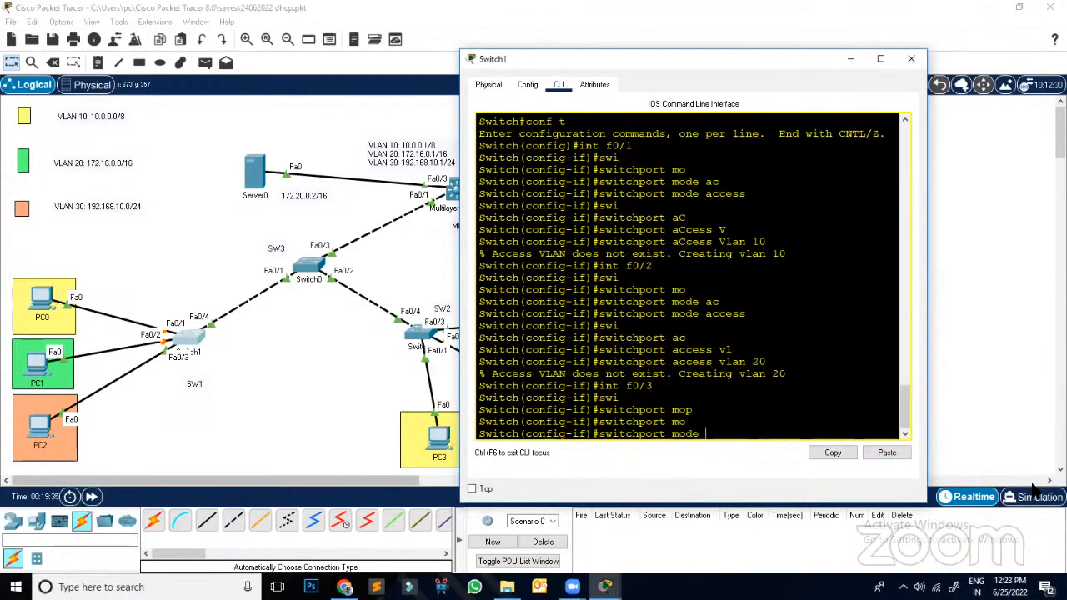
{"action": "type", "text": "ac"}
{"action": "key", "text": "Tab"}
{"action": "key", "text": "Return"}
Step: Assign Switch1's interface f0/3 to access VLAN 30
{"action": "type", "text": "sw"}
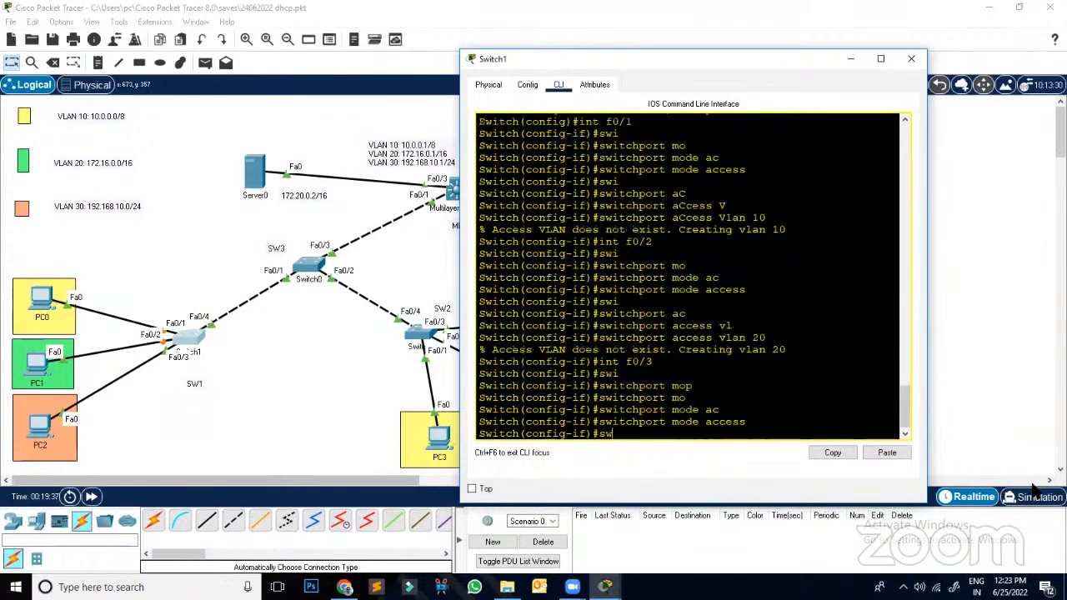
{"action": "type", "text": "i"}
{"action": "key", "text": "Tab"}
{"action": "type", "text": "ac"}
{"action": "key", "text": "Tab"}
{"action": "type", "text": "vl"}
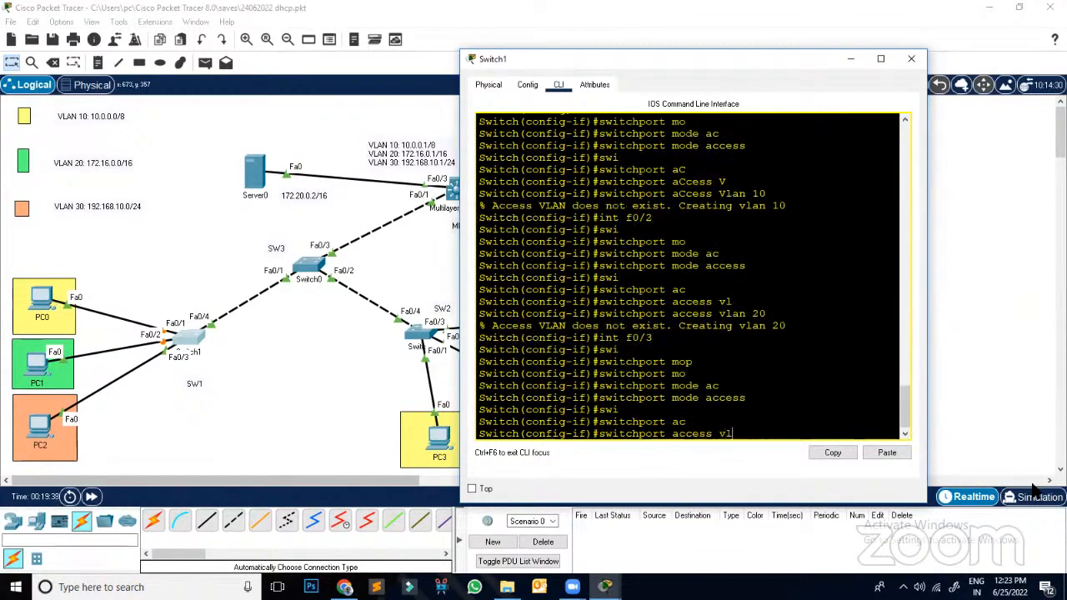
{"action": "key", "text": "Tab"}
{"action": "type", "text": "30"}
{"action": "key", "text": "Return"}
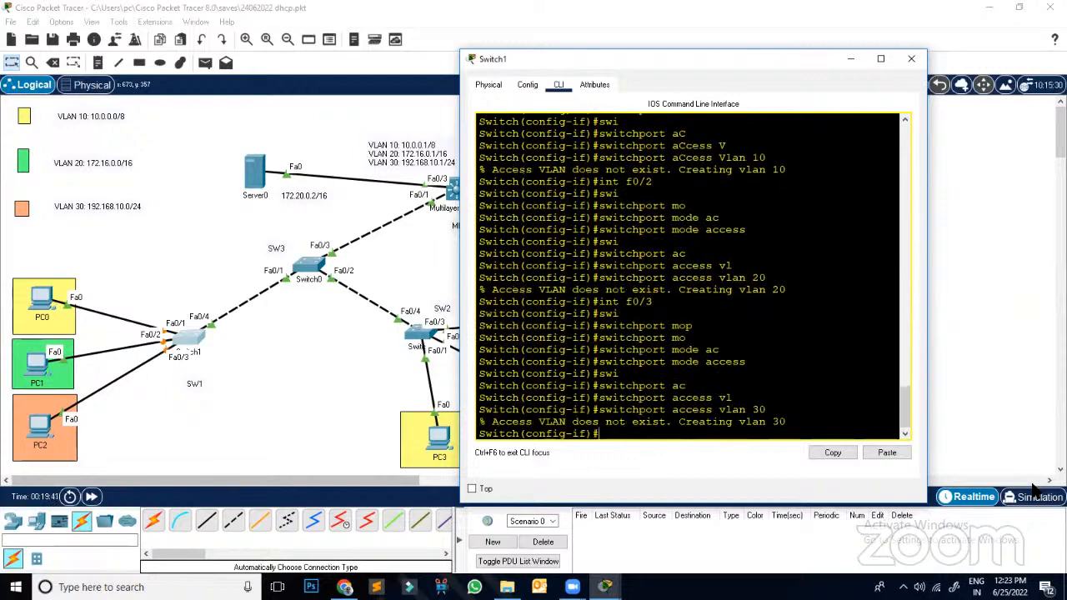
Step: Exit interface configuration on Switch1 back to global configuration mode
{"action": "key", "text": "Return"}
{"action": "key", "text": "Return"}
{"action": "key", "text": "Return"}
{"action": "key", "text": "Return"}
{"action": "type", "text": "exit"}
{"action": "key", "text": "Return"}
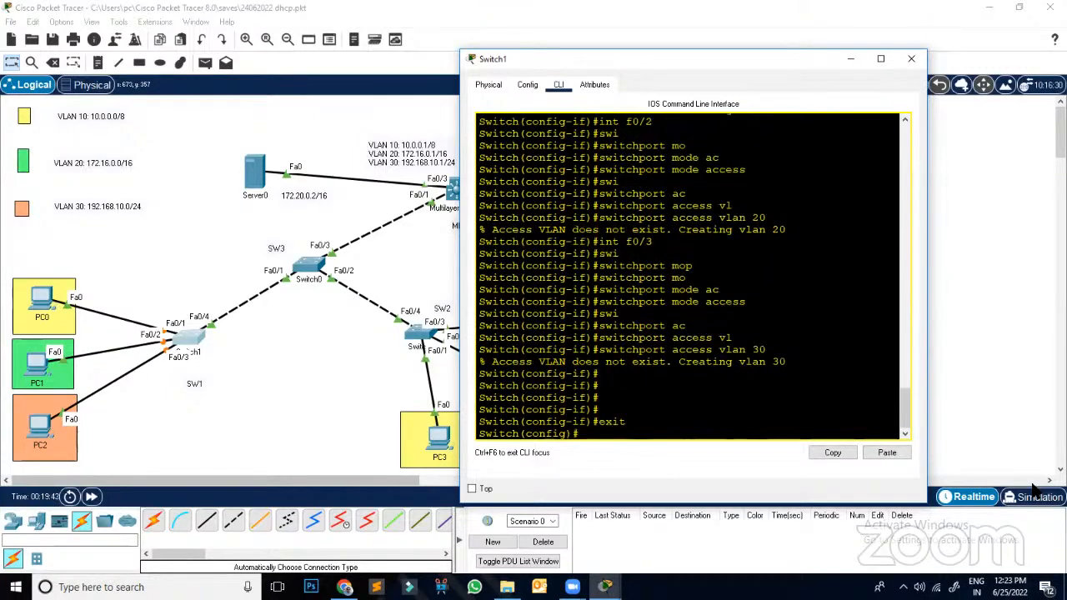
{"action": "key", "text": "Return"}
{"action": "key", "text": "Return"}
{"action": "key", "text": "Return"}
{"action": "key", "text": "Return"}
{"action": "key", "text": "Return"}
{"action": "key", "text": "Return"}
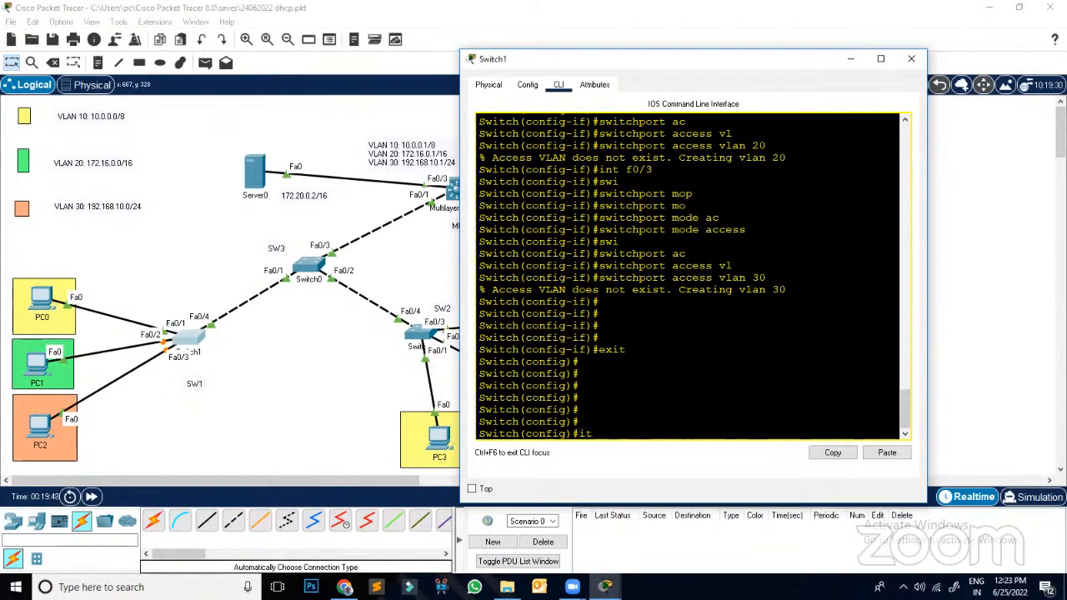
Step: Set Switch1's interface f0/4, the uplink to Switch0, to switchport mode trunk
{"action": "type", "text": "int f0/4"}
{"action": "key", "text": "Return"}
{"action": "type", "text": "swi"}
{"action": "key", "text": "Tab"}
{"action": "type", "text": "mo"}
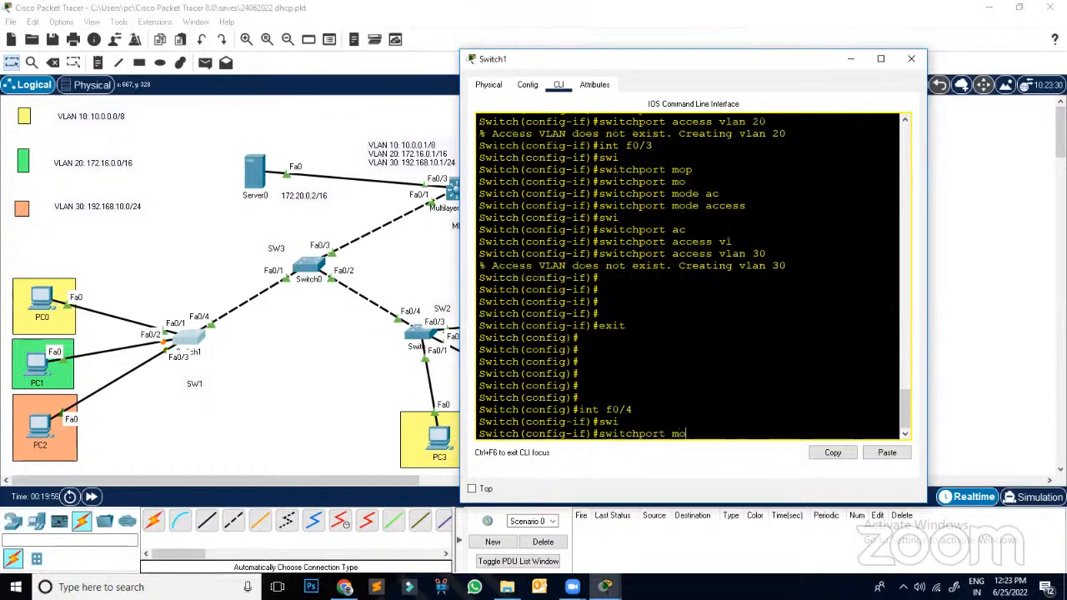
{"action": "key", "text": "Tab"}
{"action": "type", "text": "tr"}
{"action": "key", "text": "Tab"}
{"action": "key", "text": "Return"}
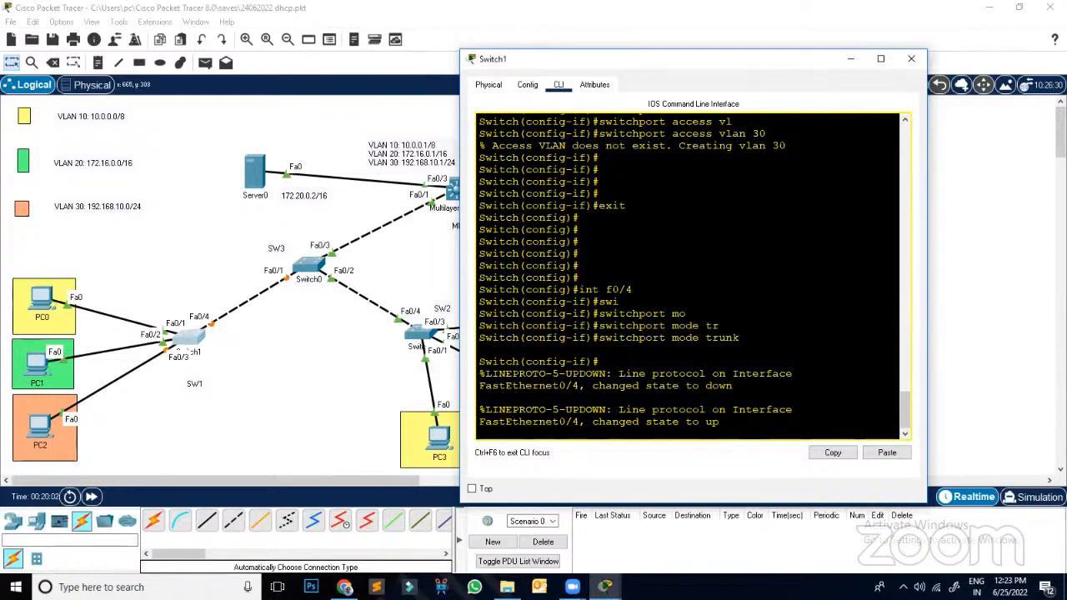
{"action": "key", "text": "Return"}
{"action": "key", "text": "Return"}
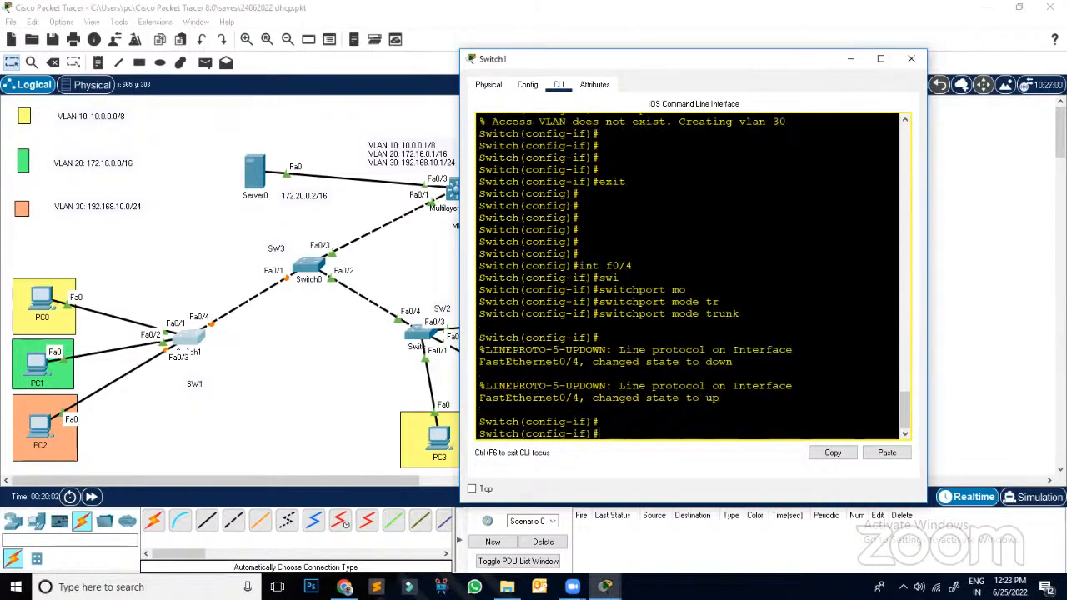
Step: Close Switch1's window and open the command line of Switch2, moving its window clear of the topology
{"action": "left_click", "coordinate": [912, 58]}
{"action": "left_click", "coordinate": [420, 333]}
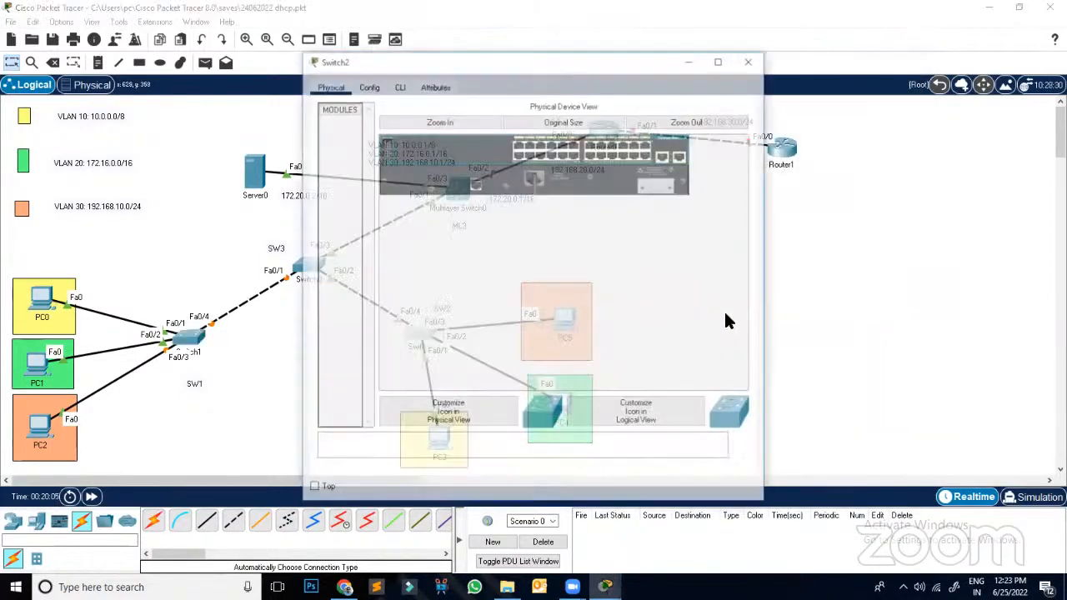
{"action": "left_click_drag", "start_coordinate": [535, 61], "coordinate": [792, 74]}
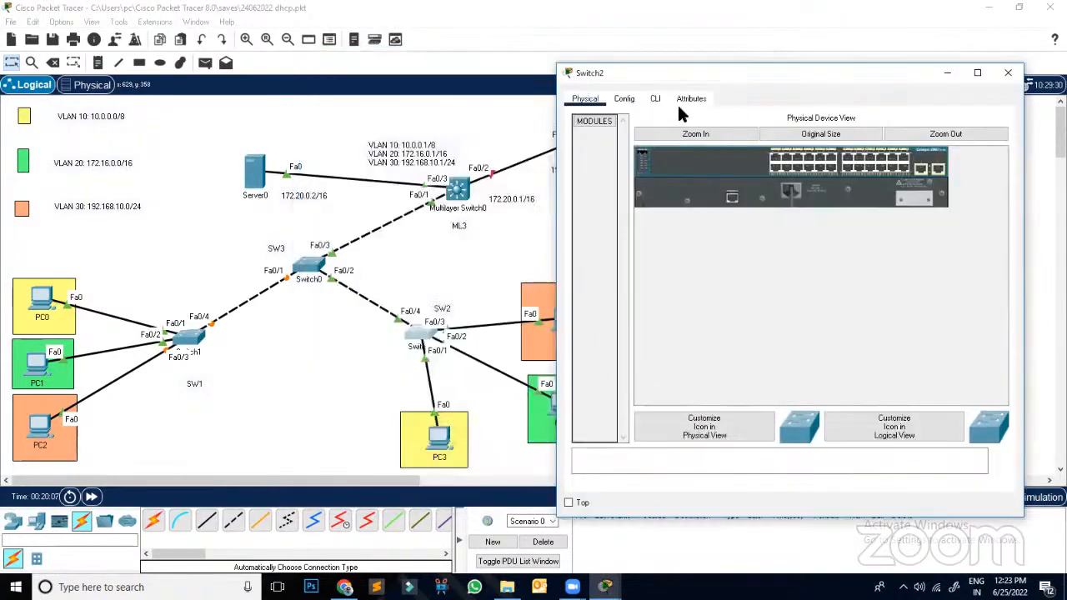
{"action": "left_click", "coordinate": [655, 98]}
{"action": "key", "text": "Return"}
{"action": "key", "text": "Return"}
{"action": "key", "text": "Return"}
{"action": "key", "text": "Return"}
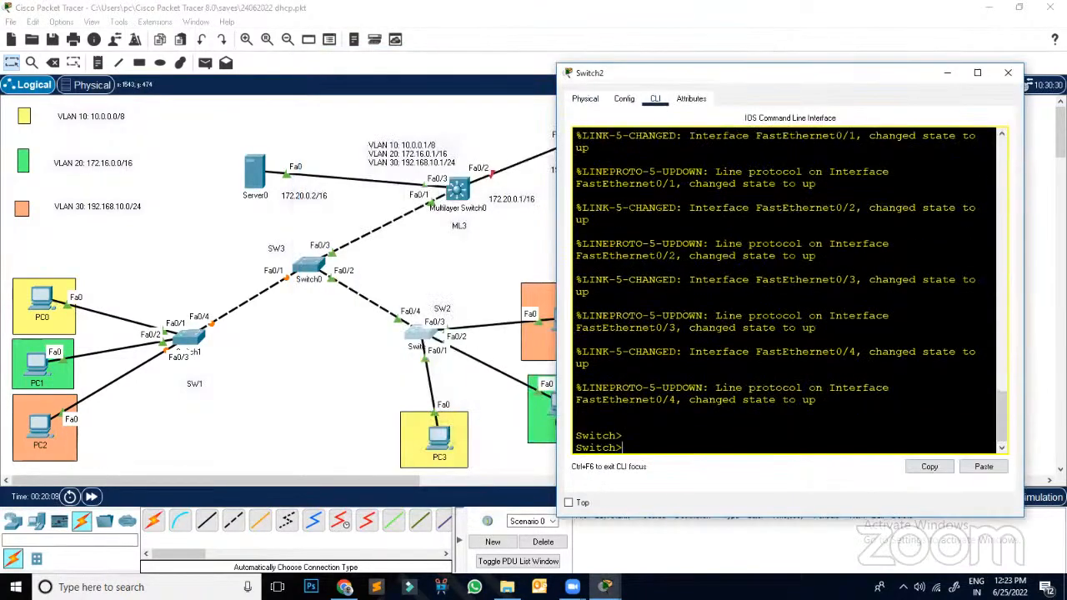
Step: Enter privileged mode and global configuration mode on Switch2
{"action": "type", "text": "en"}
{"action": "key", "text": "Return"}
{"action": "key", "text": "Return"}
{"action": "key", "text": "Return"}
{"action": "key", "text": "Return"}
{"action": "key", "text": "Return"}
{"action": "key", "text": "Return"}
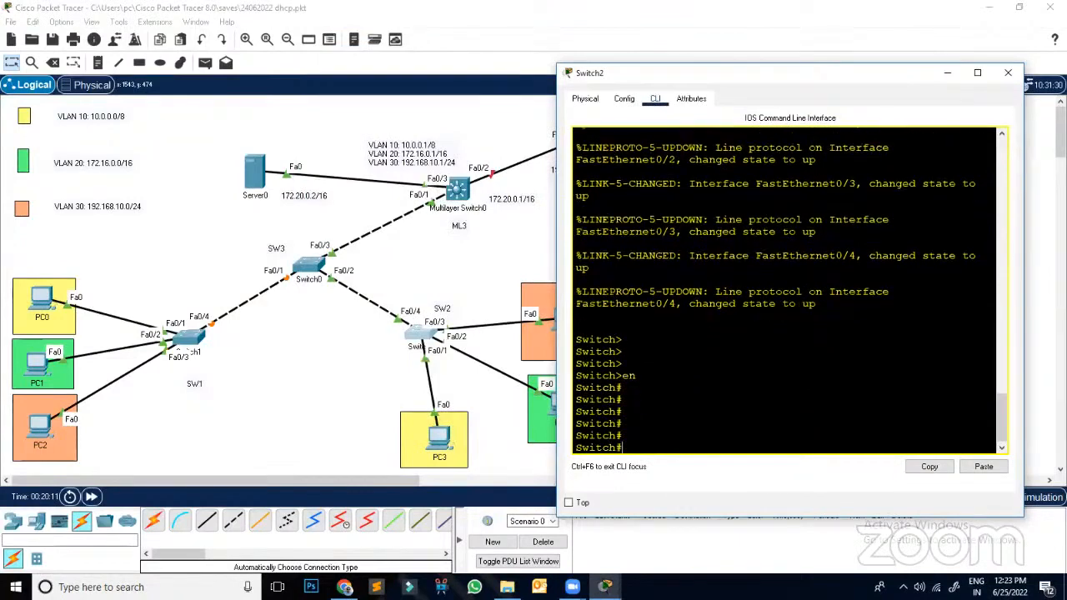
{"action": "type", "text": "conf t"}
{"action": "key", "text": "Return"}
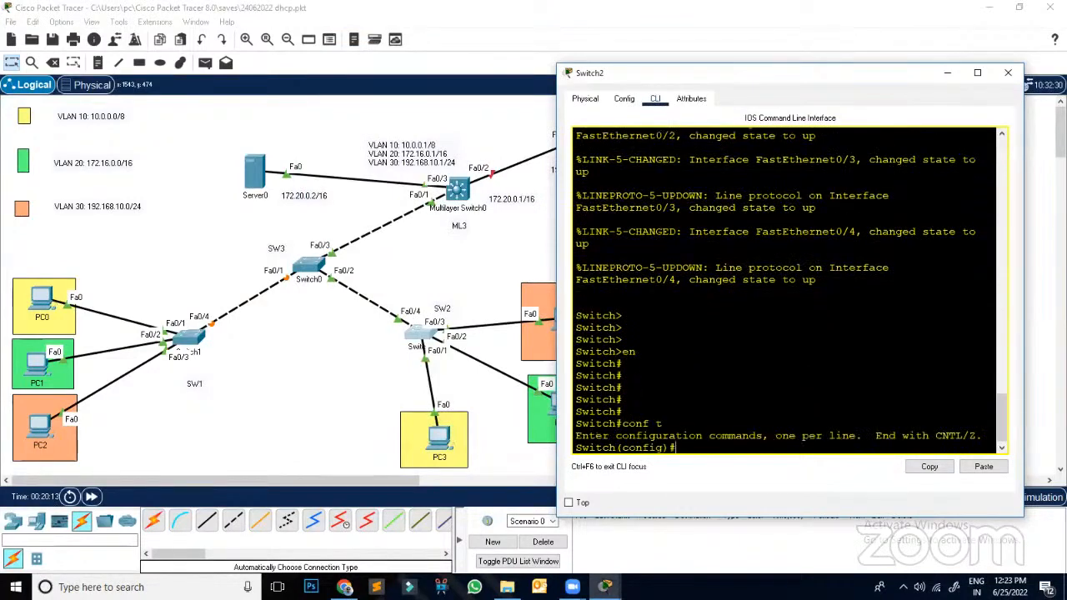
Step: Select Switch2's interface f0/1 and set it to switchport mode access
{"action": "type", "text": "int f0/1"}
{"action": "key", "text": "Return"}
{"action": "type", "text": "swi"}
{"action": "key", "text": "Tab"}
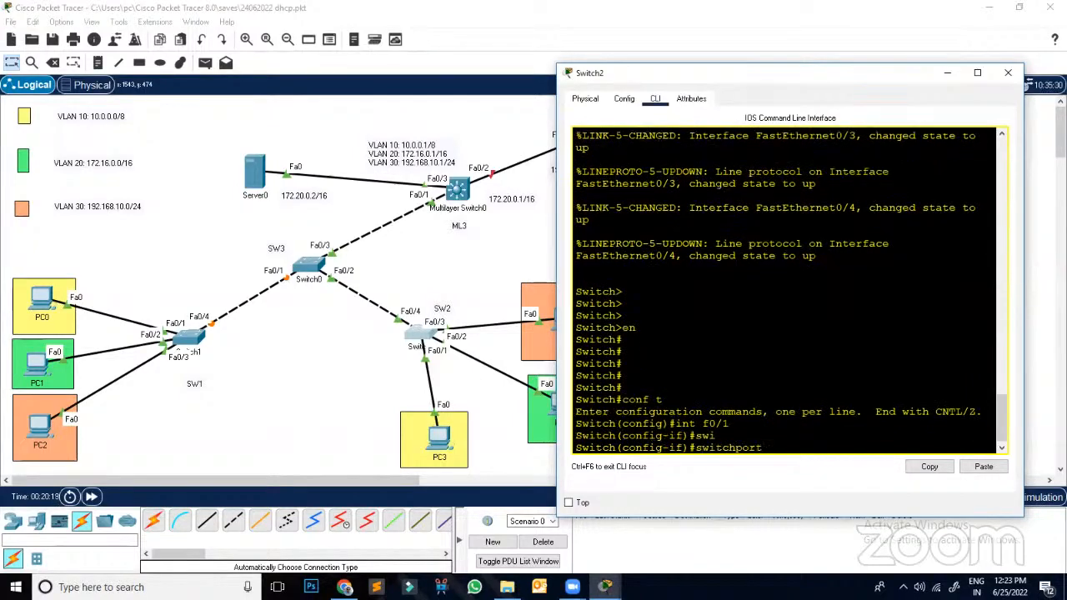
{"action": "type", "text": "mo"}
{"action": "key", "text": "Tab"}
{"action": "type", "text": "ac"}
{"action": "key", "text": "Tab"}
{"action": "key", "text": "Return"}
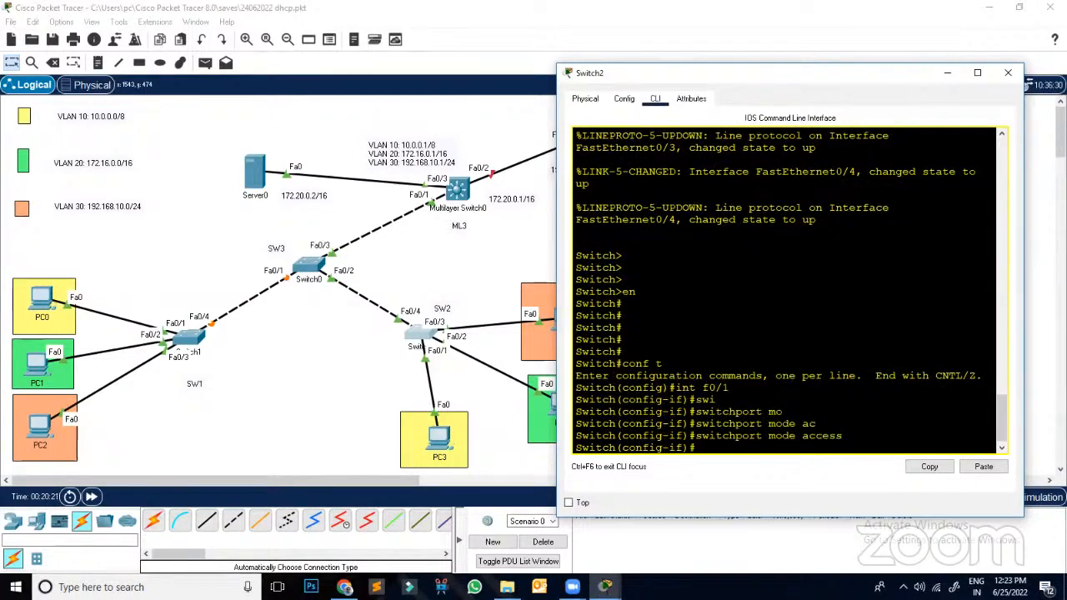
Step: Assign Switch2's interface f0/1 to access VLAN 10
{"action": "type", "text": "swi"}
{"action": "key", "text": "Tab"}
{"action": "type", "text": "aC"}
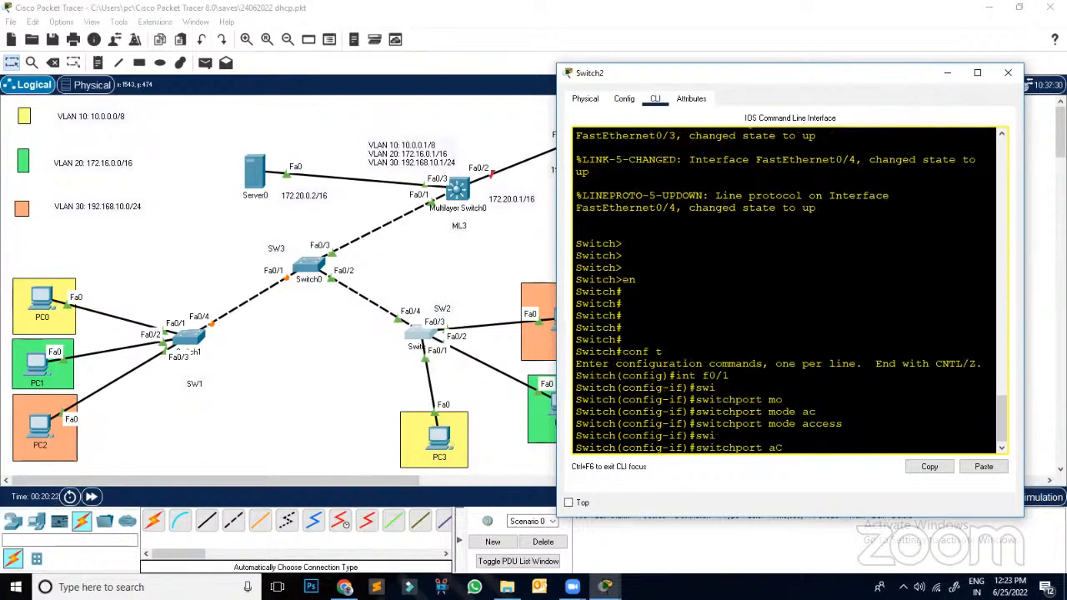
{"action": "key", "text": "Tab"}
{"action": "type", "text": "vl"}
{"action": "key", "text": "Tab"}
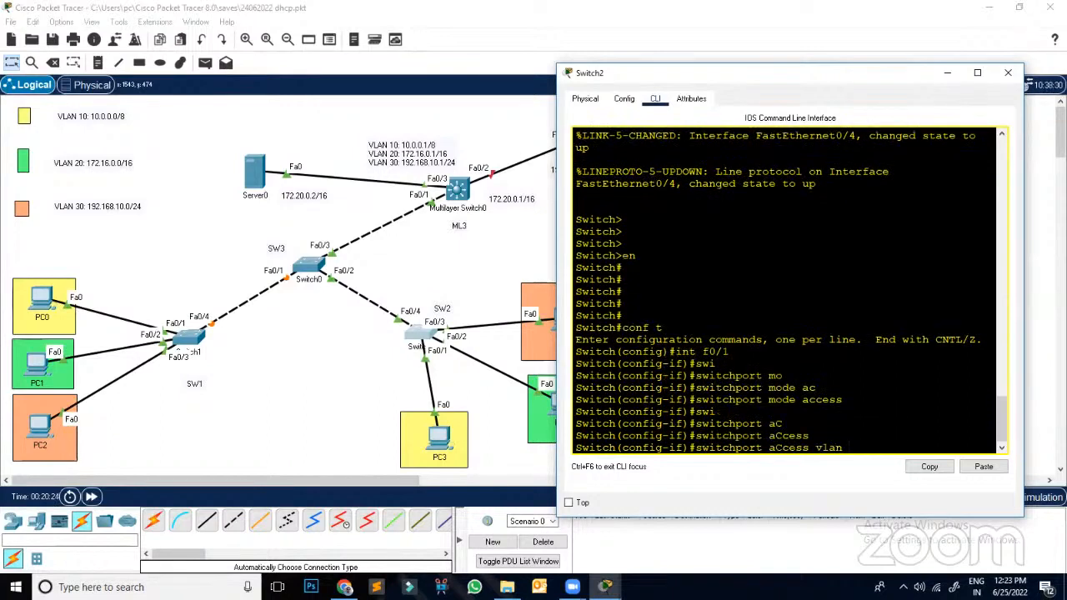
{"action": "type", "text": "10"}
{"action": "key", "text": "Return"}
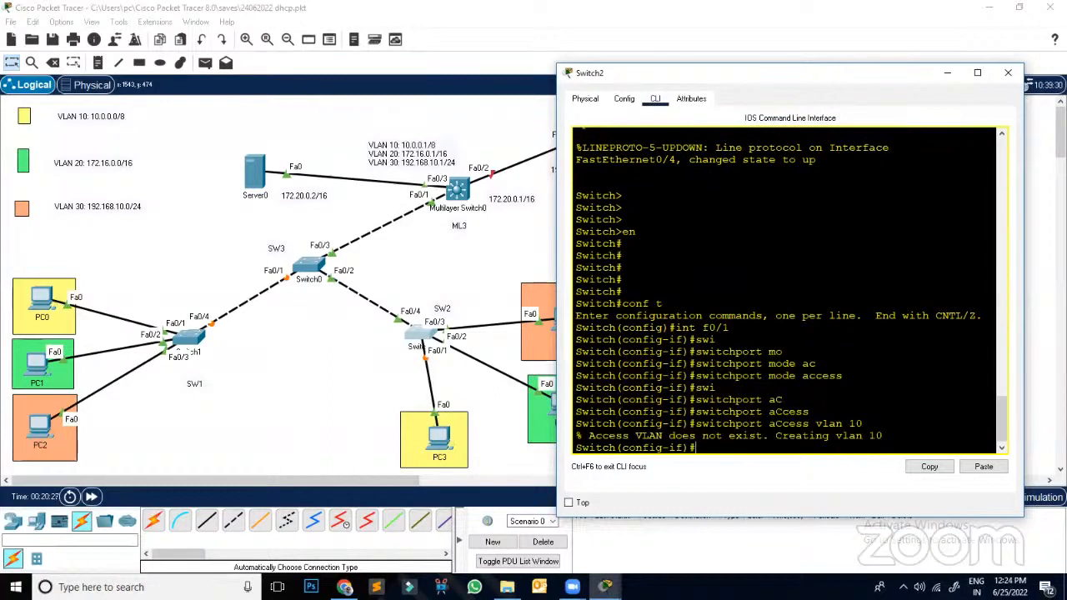
Step: Select Switch2's interface f0/2 and set it to switchport mode access
{"action": "type", "text": "int f0/2"}
{"action": "key", "text": "Return"}
{"action": "type", "text": "swi"}
{"action": "key", "text": "Tab"}
{"action": "type", "text": "mo"}
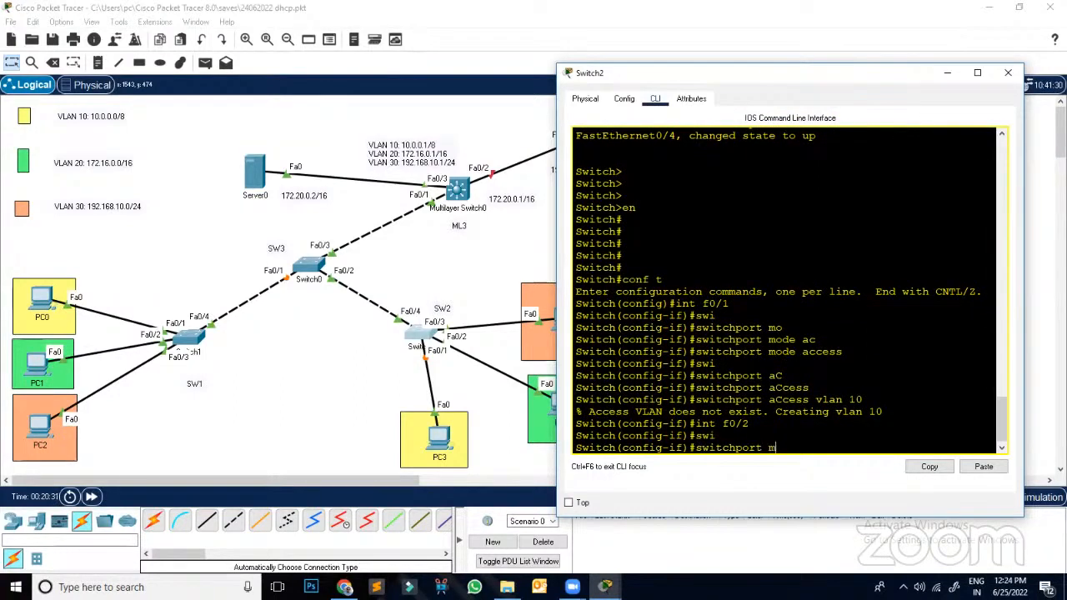
{"action": "key", "text": "Tab"}
{"action": "type", "text": "ac"}
{"action": "key", "text": "Tab"}
{"action": "key", "text": "Return"}
Step: Assign Switch2's interface f0/2 to access VLAN 20
{"action": "type", "text": "swi"}
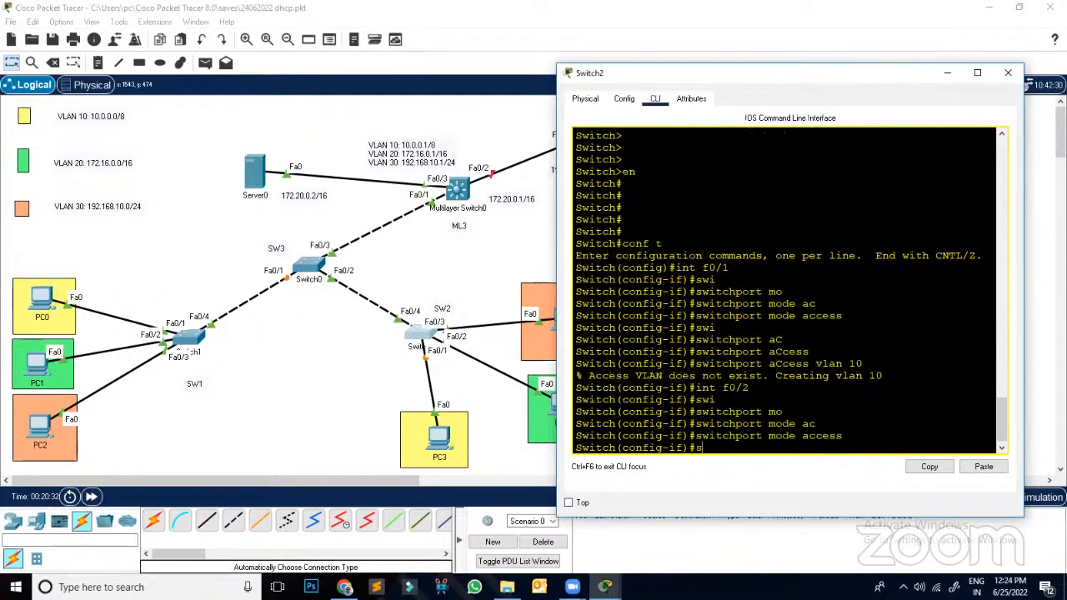
{"action": "key", "text": "Tab"}
{"action": "type", "text": "ac"}
{"action": "key", "text": "Tab"}
{"action": "type", "text": "vl"}
{"action": "key", "text": "Tab"}
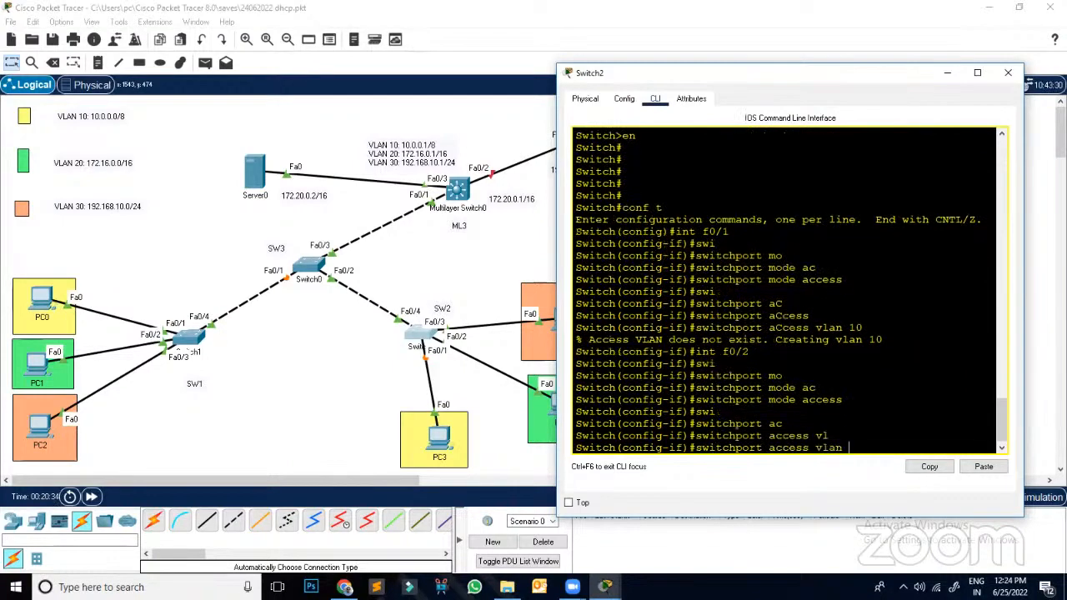
{"action": "type", "text": "20"}
{"action": "key", "text": "Return"}
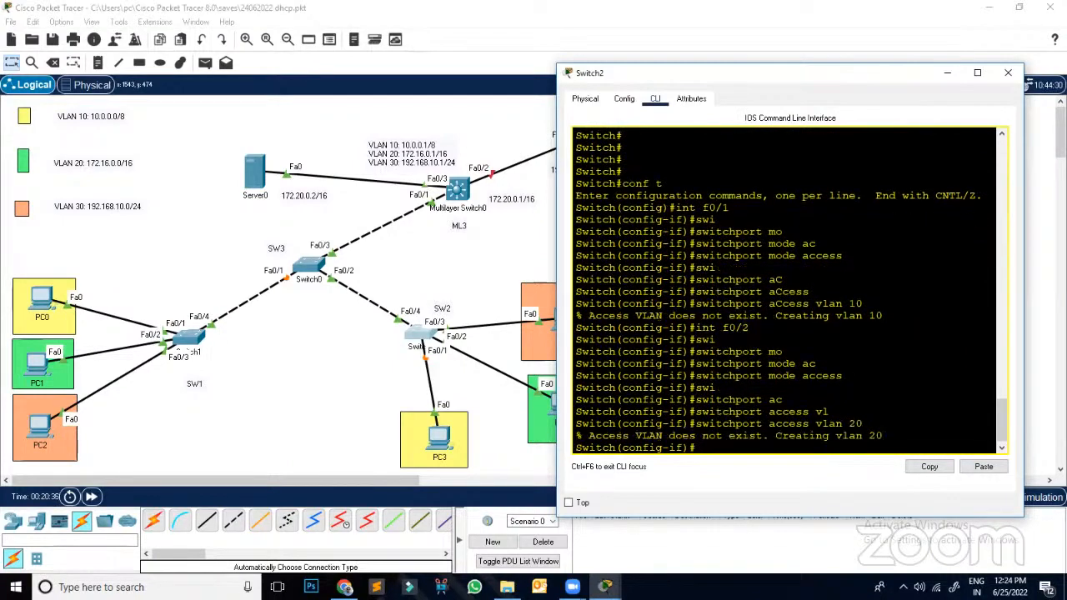
Step: Select Switch2's interface f0/3 and set it to switchport mode access
{"action": "type", "text": "int f0/3"}
{"action": "key", "text": "Return"}
{"action": "type", "text": "swi"}
{"action": "key", "text": "Tab"}
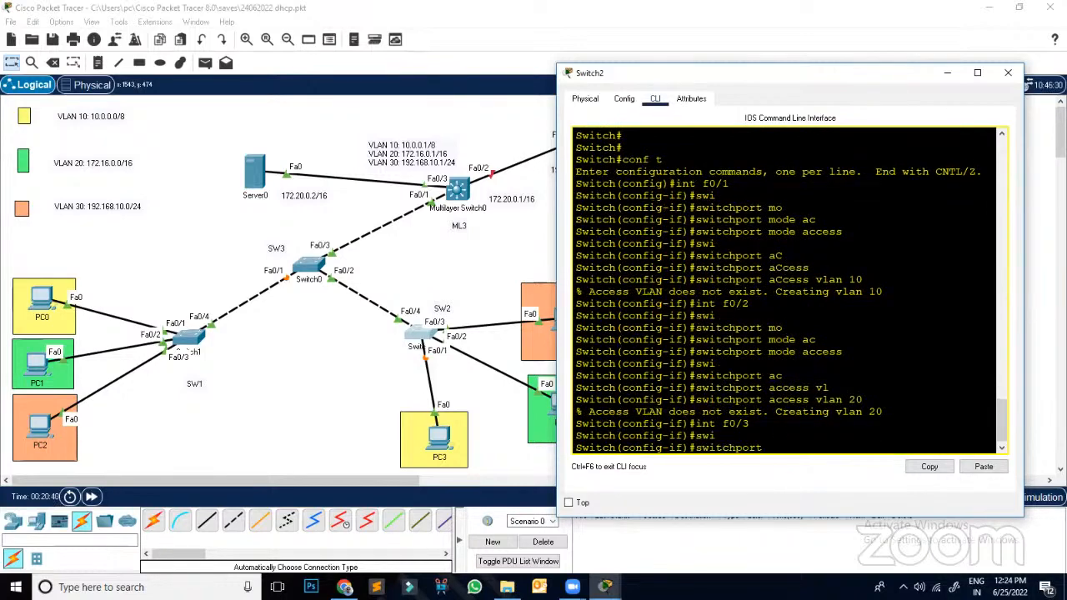
{"action": "type", "text": "mo"}
{"action": "key", "text": "Tab"}
{"action": "type", "text": "AC"}
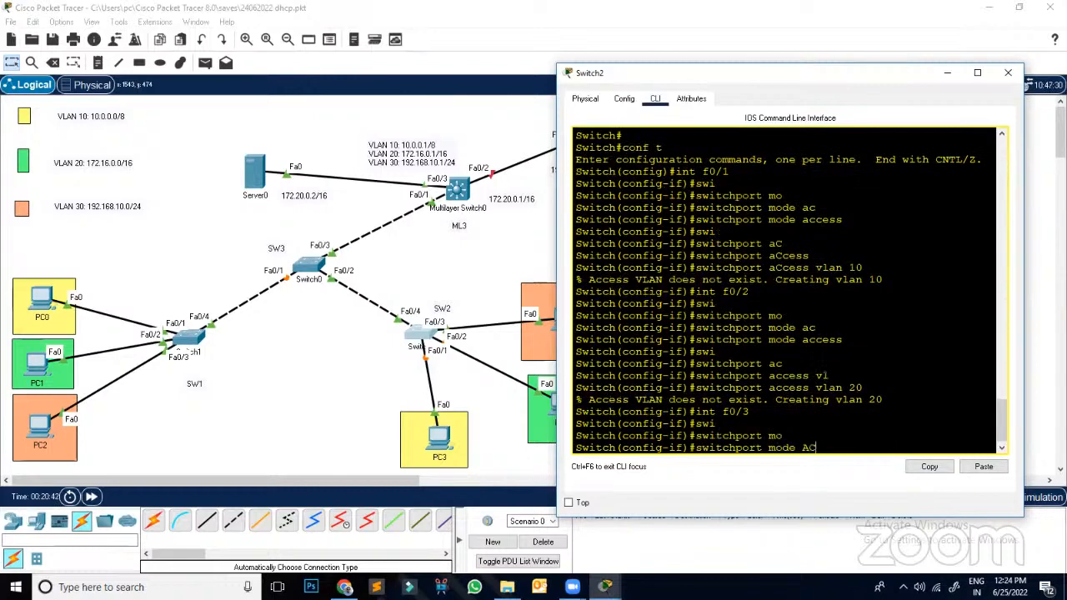
{"action": "key", "text": "Tab"}
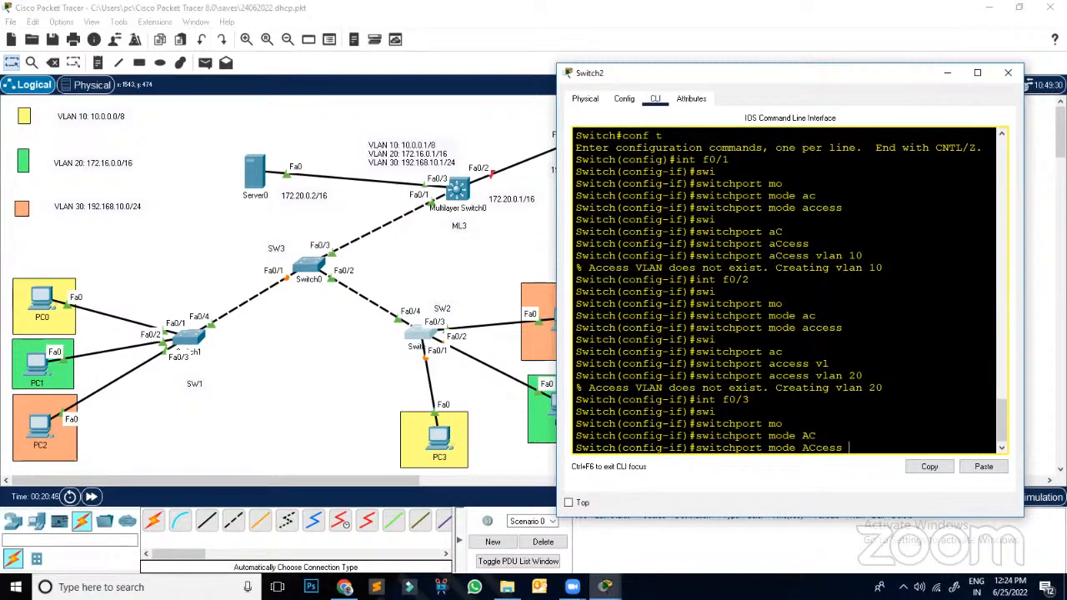
{"action": "key", "text": "Return"}
Step: Assign Switch2's interface f0/3 to access VLAN 30
{"action": "type", "text": "swi"}
{"action": "key", "text": "Tab"}
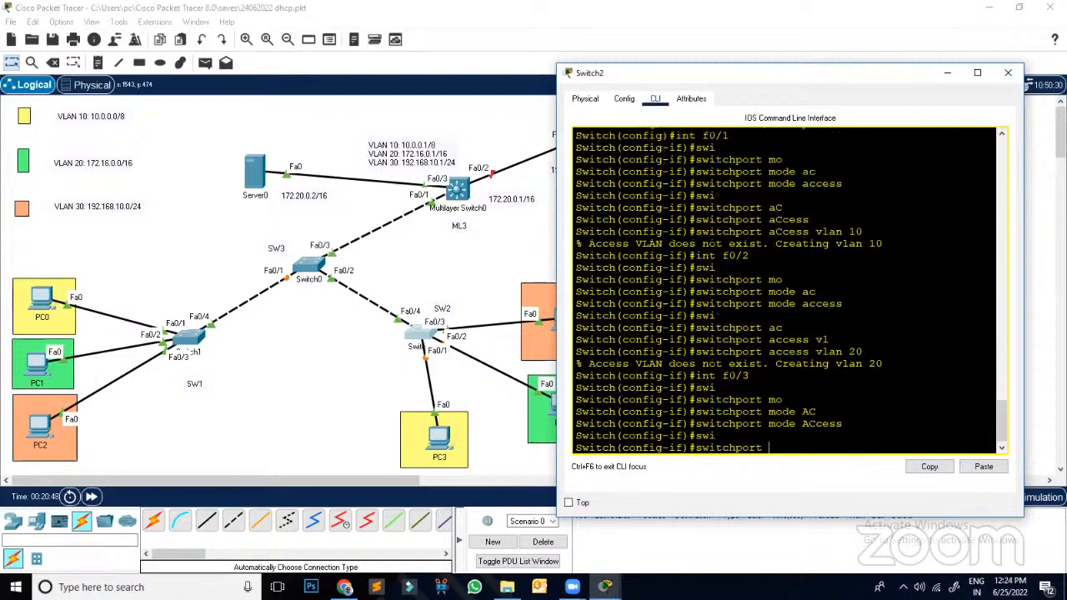
{"action": "type", "text": "ac"}
{"action": "key", "text": "Tab"}
{"action": "type", "text": "vl"}
{"action": "key", "text": "Tab"}
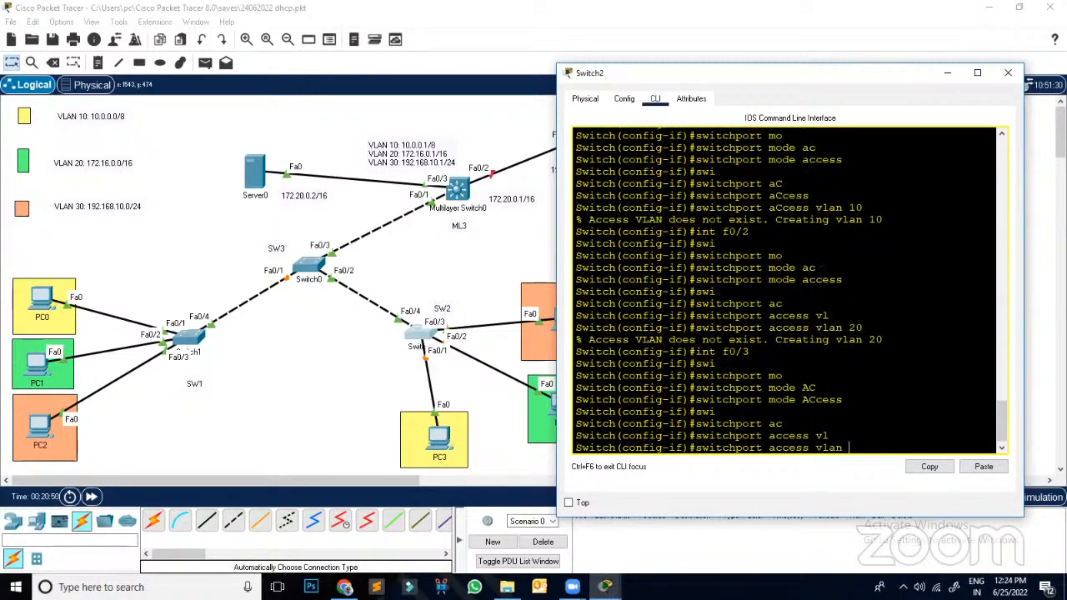
{"action": "type", "text": "30"}
{"action": "key", "text": "Return"}
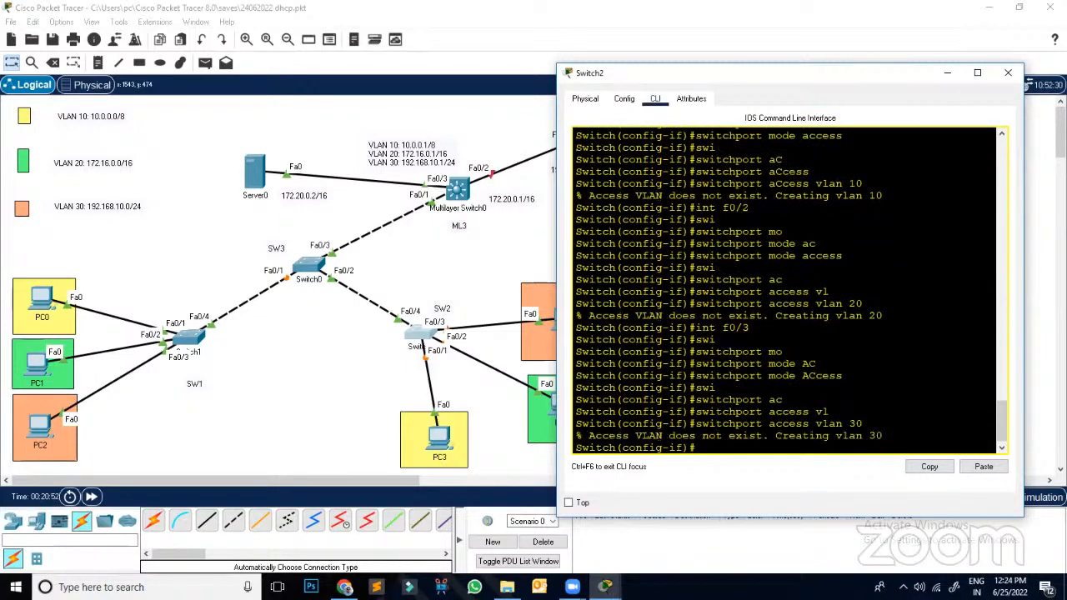
Step: Exit interface configuration on Switch2 back to global configuration mode
{"action": "key", "text": "Return"}
{"action": "key", "text": "Return"}
{"action": "key", "text": "Return"}
{"action": "type", "text": "exit"}
{"action": "key", "text": "Return"}
{"action": "key", "text": "Return"}
{"action": "key", "text": "Return"}
{"action": "key", "text": "Return"}
{"action": "key", "text": "Return"}
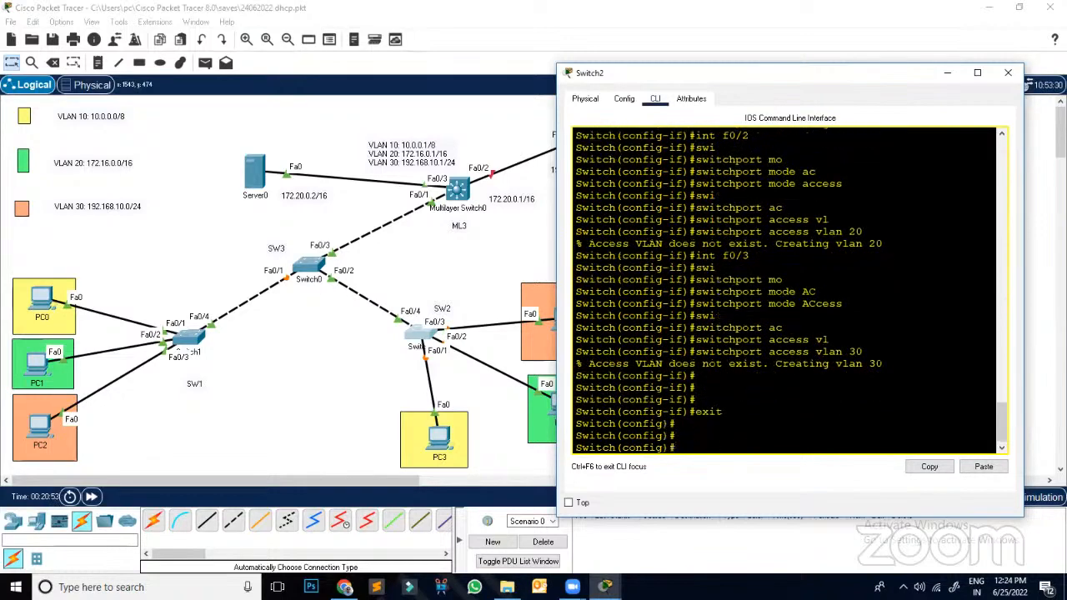
Step: Configure Switch2's interface f0/4 as a trunk port with switchport mode trunk
{"action": "type", "text": "int f0/4"}
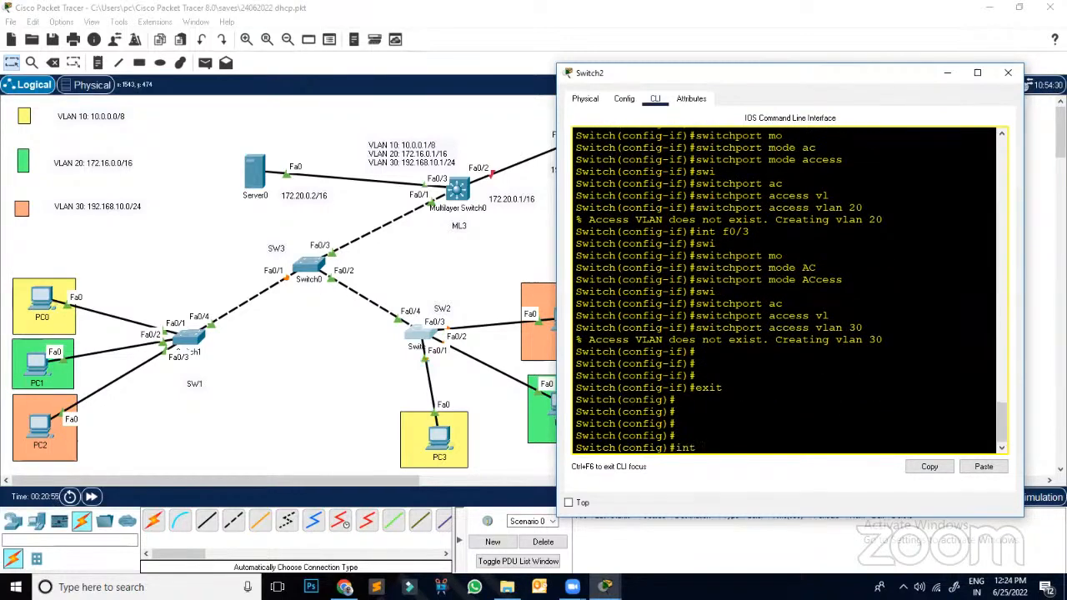
{"action": "key", "text": "Return"}
{"action": "type", "text": "swi"}
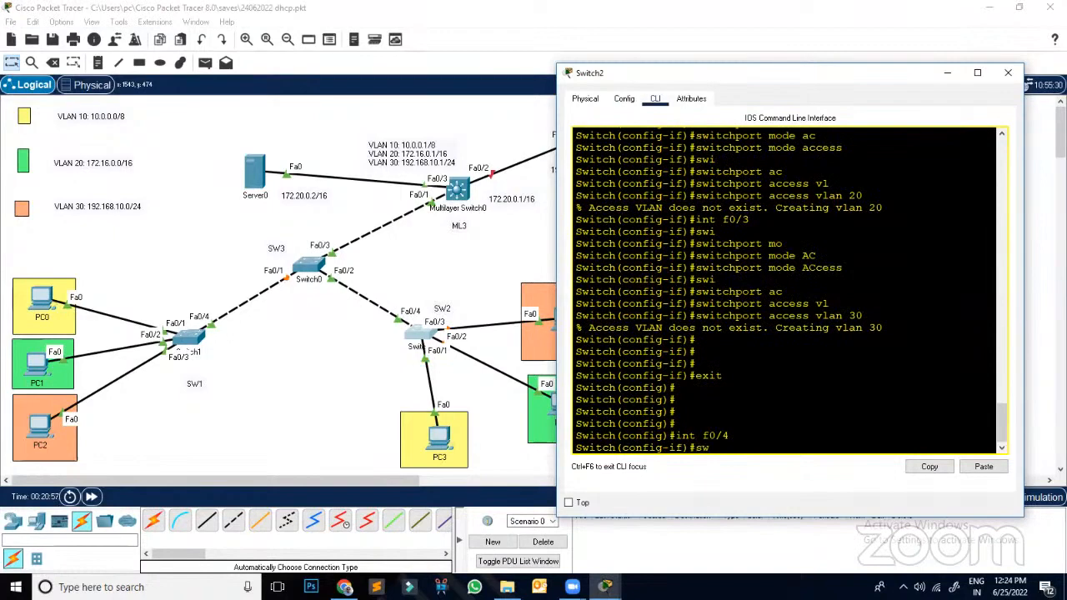
{"action": "key", "text": "Tab"}
{"action": "type", "text": "mo"}
{"action": "key", "text": "Tab"}
{"action": "type", "text": "trt"}
{"action": "key", "text": "Tab"}
{"action": "key", "text": "BackSpace"}
{"action": "key", "text": "BackSpace"}
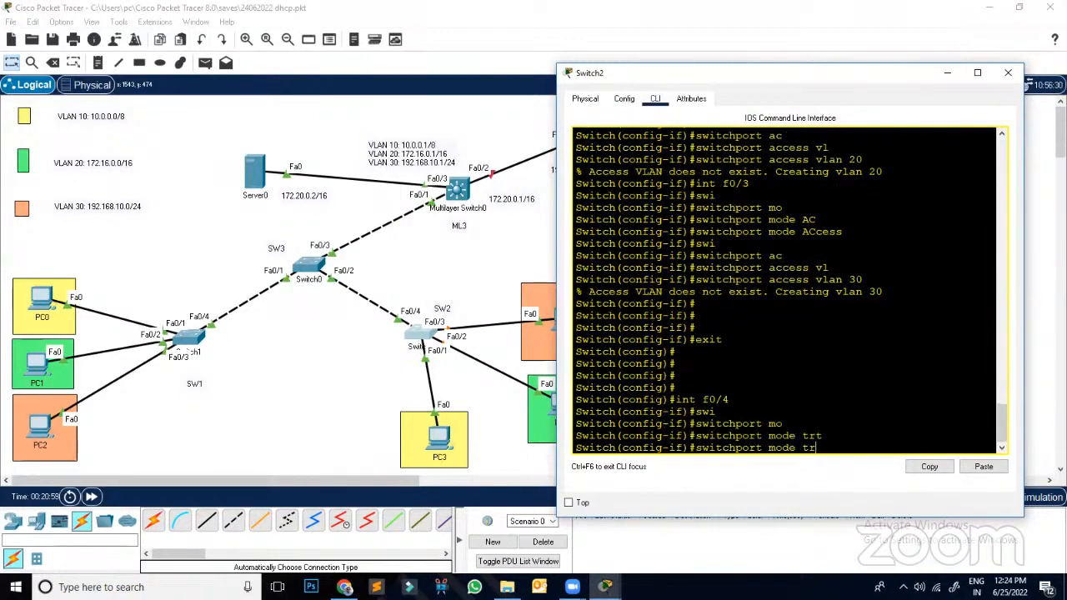
{"action": "type", "text": "ru"}
{"action": "key", "text": "Tab"}
{"action": "key", "text": "Return"}
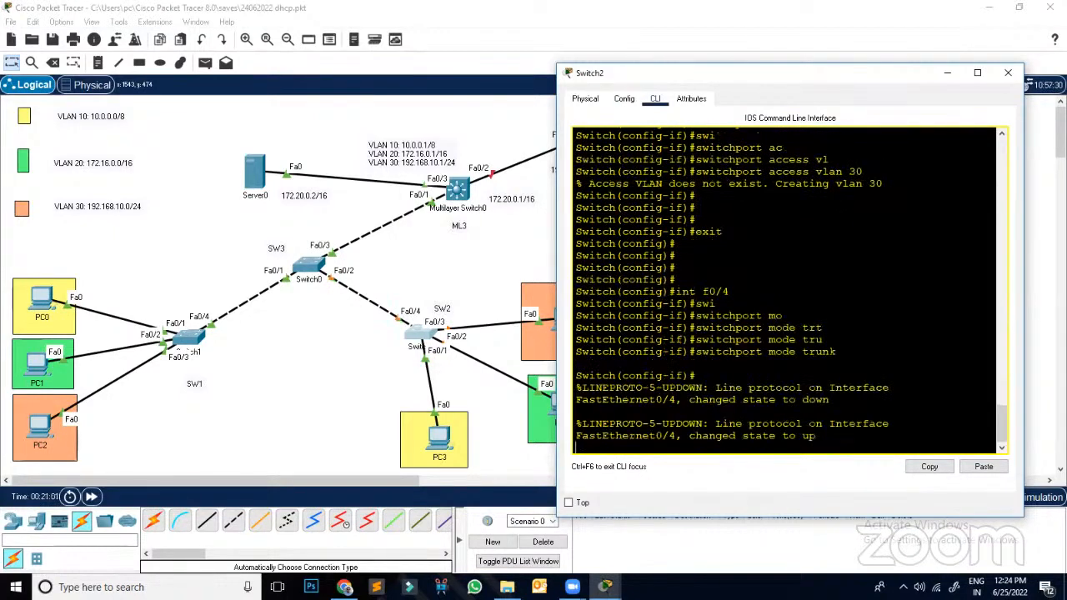
Step: Exit Switch2's interface configuration to global configuration mode and close its device window
{"action": "key", "text": "Return"}
{"action": "key", "text": "Return"}
{"action": "key", "text": "Return"}
{"action": "key", "text": "Return"}
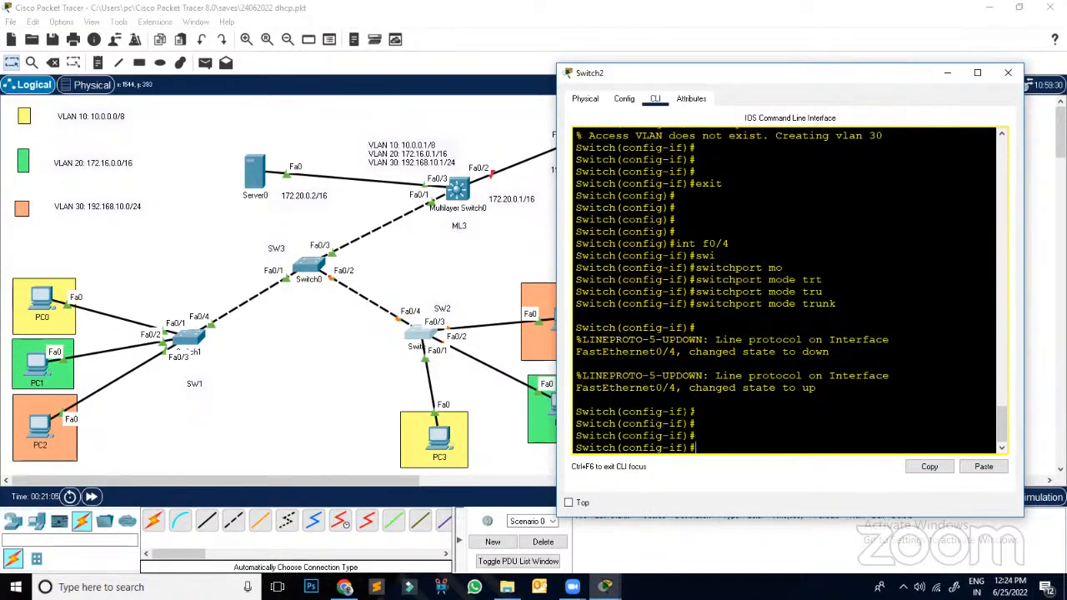
{"action": "type", "text": "exit"}
{"action": "key", "text": "Return"}
{"action": "key", "text": "Return"}
{"action": "key", "text": "Return"}
{"action": "key", "text": "Return"}
{"action": "key", "text": "Return"}
{"action": "key", "text": "Return"}
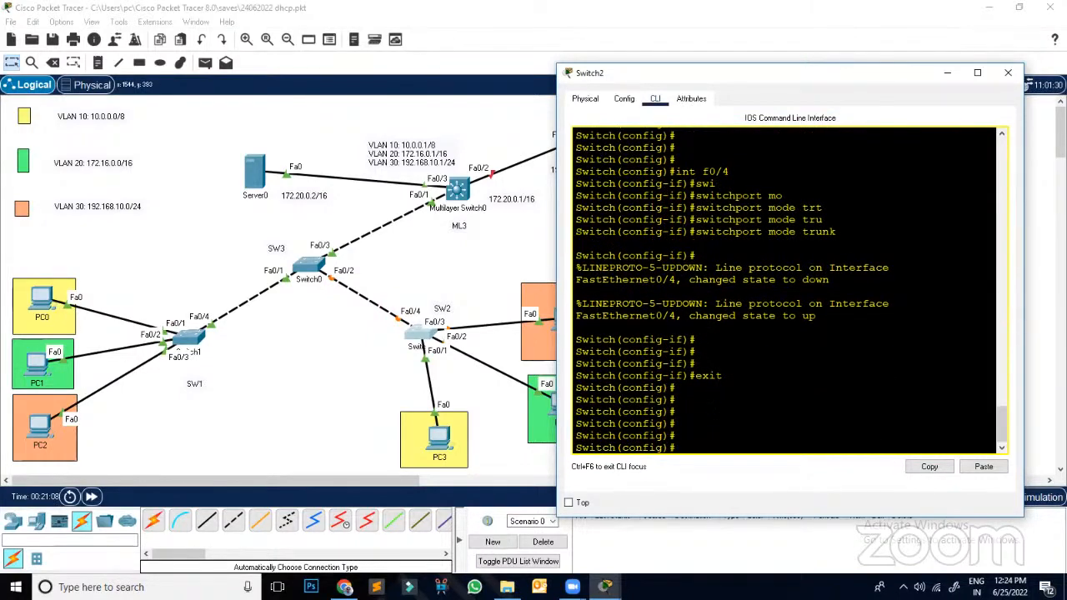
{"action": "left_click", "coordinate": [1007, 72]}
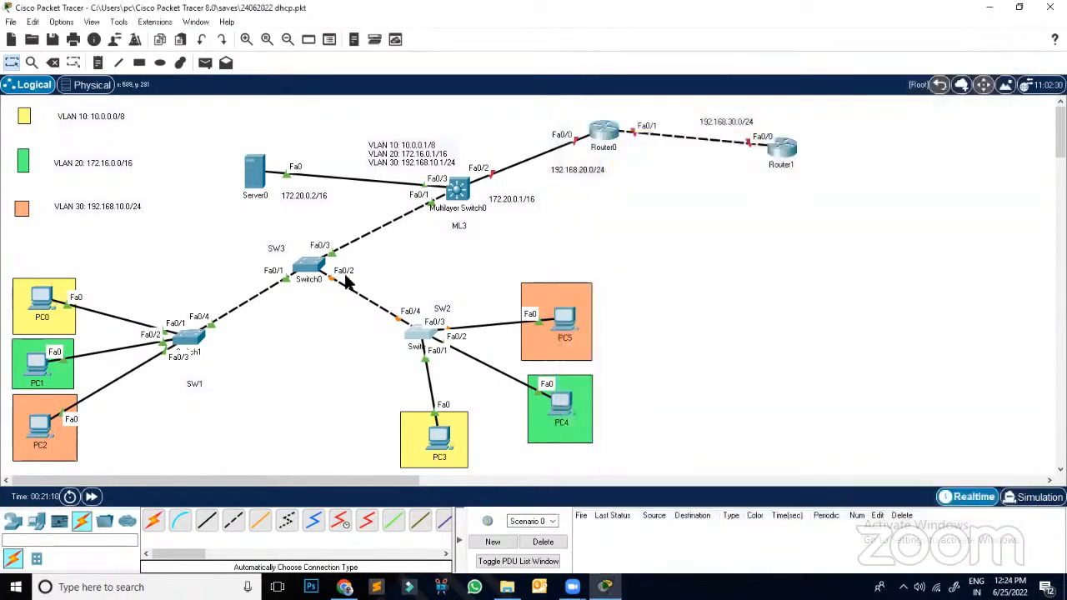
Step: Open Switch0's command line beside the topology and bring up its user prompt
{"action": "left_click", "coordinate": [309, 265]}
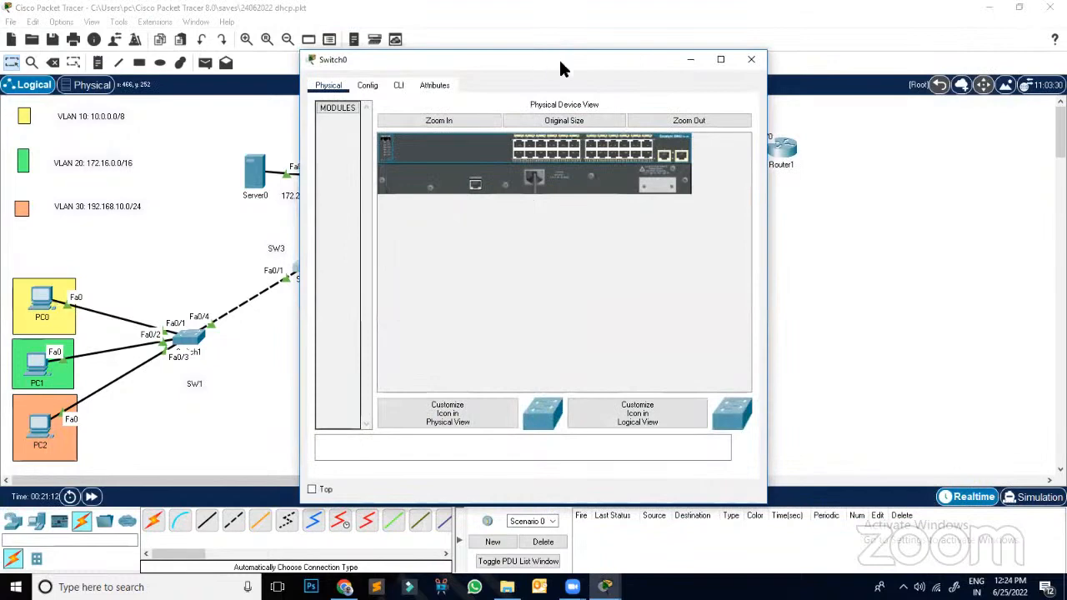
{"action": "left_click_drag", "start_coordinate": [560, 62], "coordinate": [785, 74]}
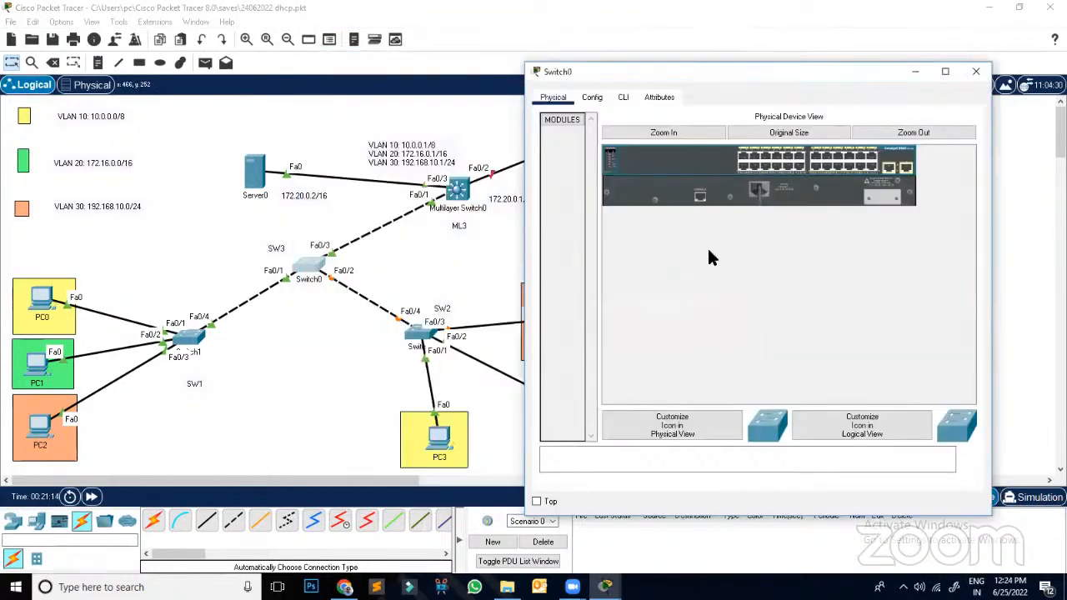
{"action": "left_click", "coordinate": [621, 99]}
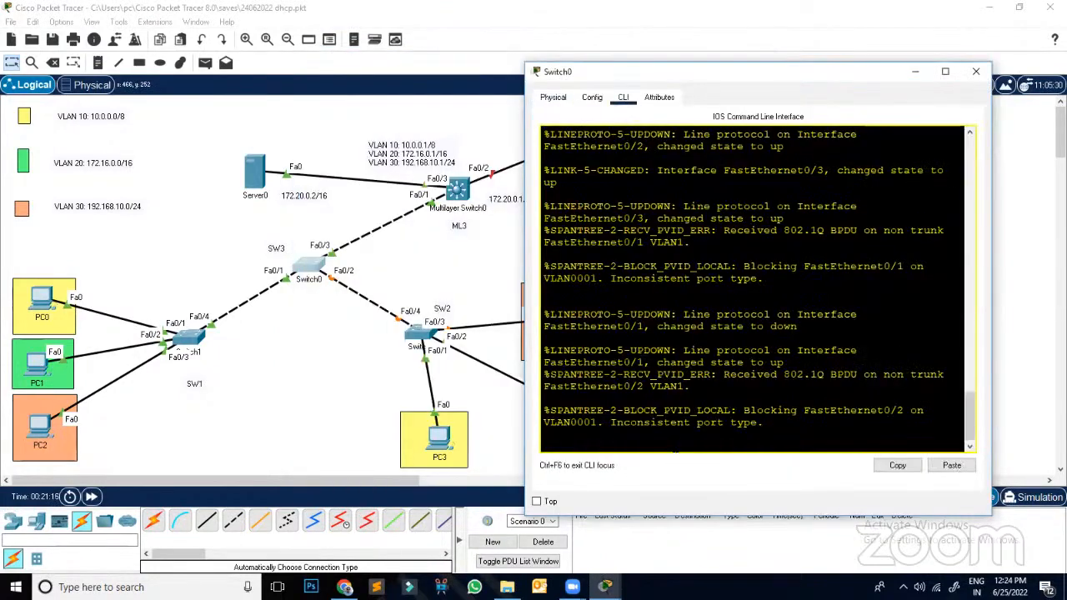
{"action": "key", "text": "Return"}
{"action": "key", "text": "Return"}
{"action": "key", "text": "Return"}
{"action": "key", "text": "Return"}
Step: Enable privileged mode on Switch0 and enter global configuration mode
{"action": "type", "text": "e"}
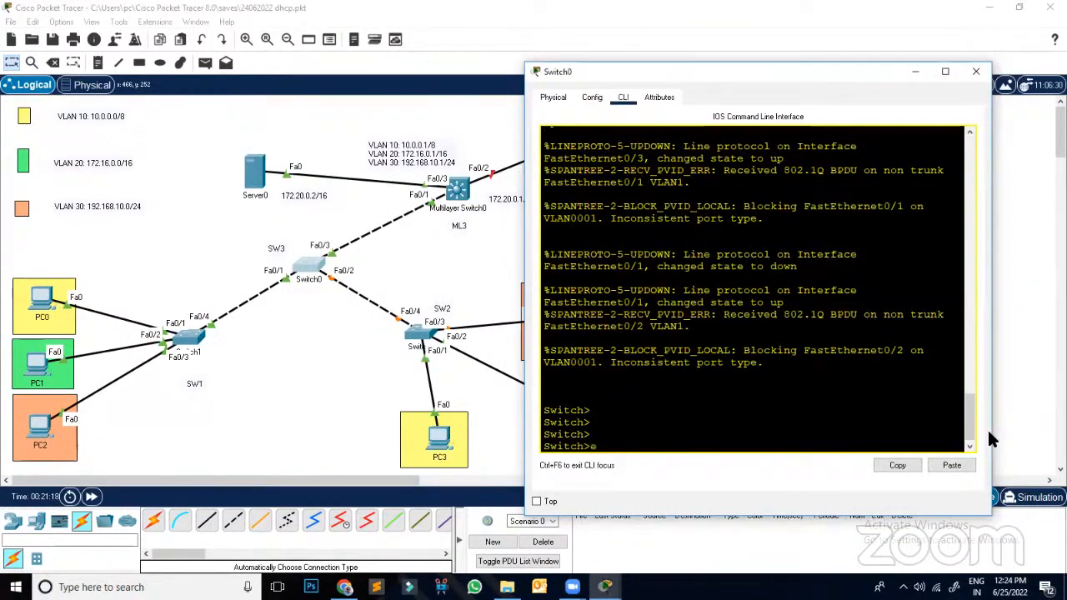
{"action": "type", "text": "n"}
{"action": "key", "text": "Return"}
{"action": "key", "text": "Return"}
{"action": "key", "text": "Return"}
{"action": "key", "text": "Return"}
{"action": "type", "text": "conf t"}
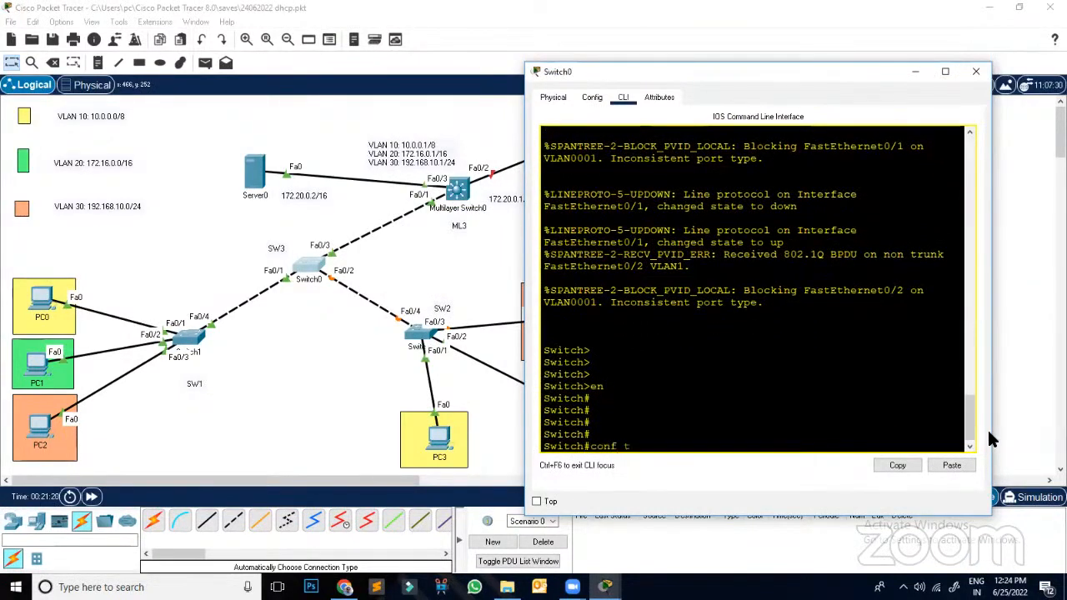
{"action": "key", "text": "Return"}
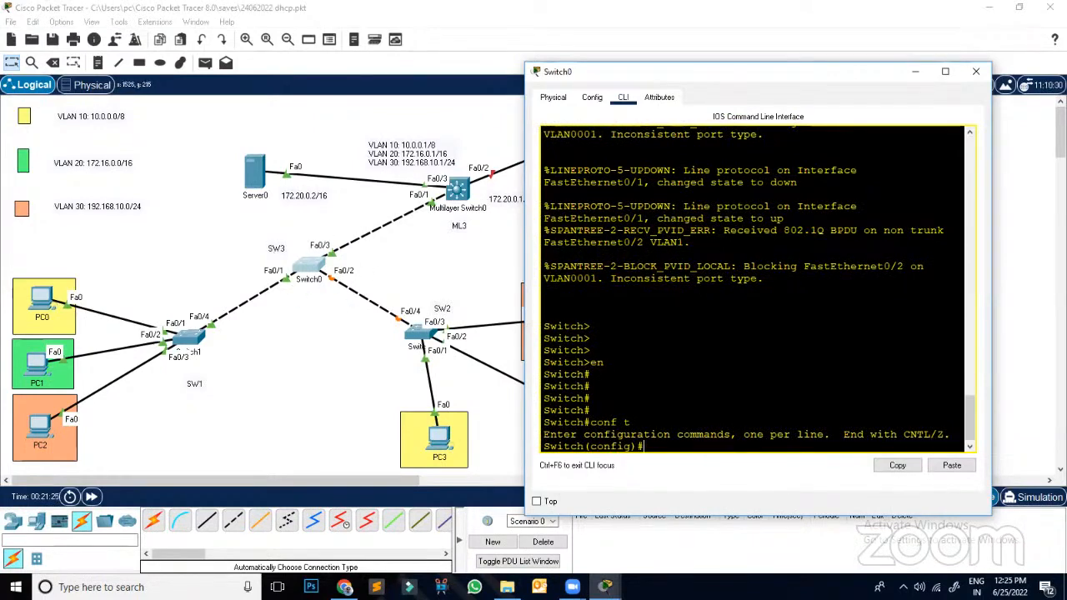
Step: Configure Switch0's interface range f0/1-3 as trunk ports with switchport mode trunk
{"action": "type", "text": "int range "}
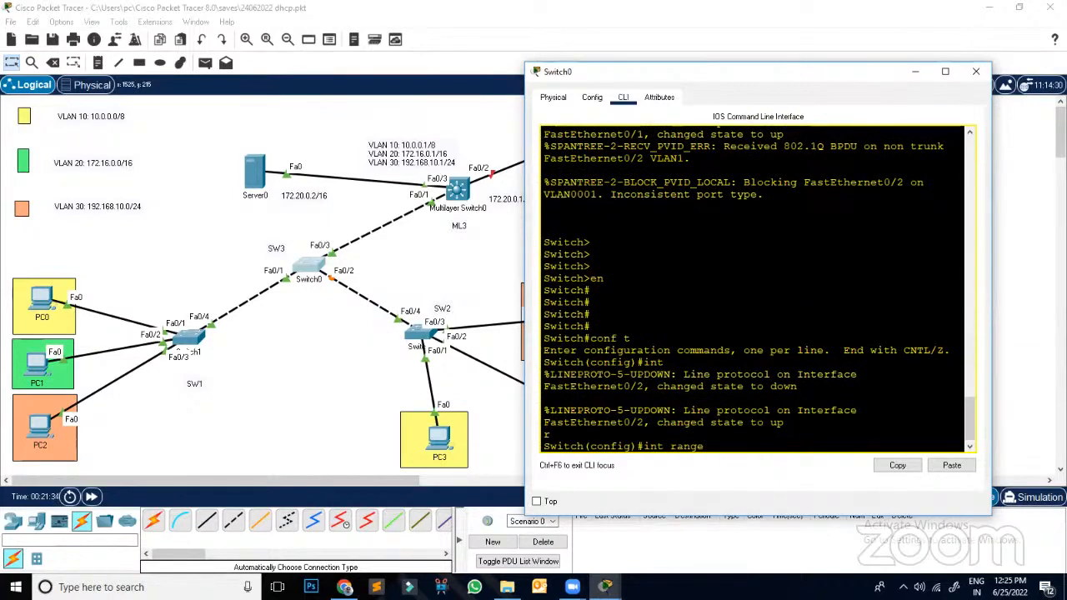
{"action": "type", "text": "f0/1-3"}
{"action": "key", "text": "Return"}
{"action": "type", "text": "swi"}
{"action": "key", "text": "Tab"}
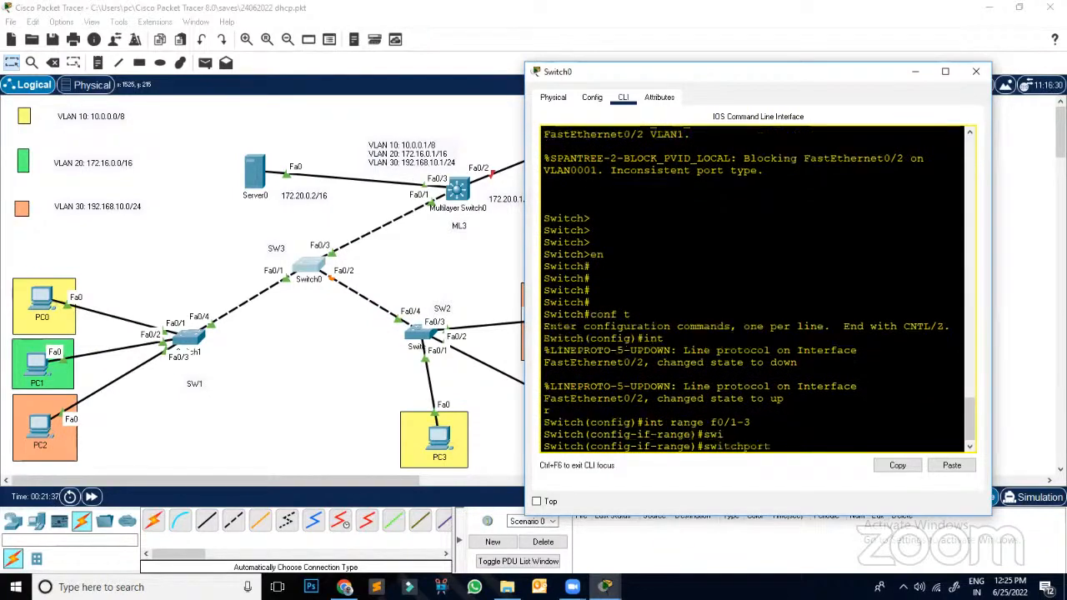
{"action": "type", "text": "mo"}
{"action": "key", "text": "Tab"}
{"action": "type", "text": "tr"}
{"action": "key", "text": "Tab"}
{"action": "key", "text": "Return"}
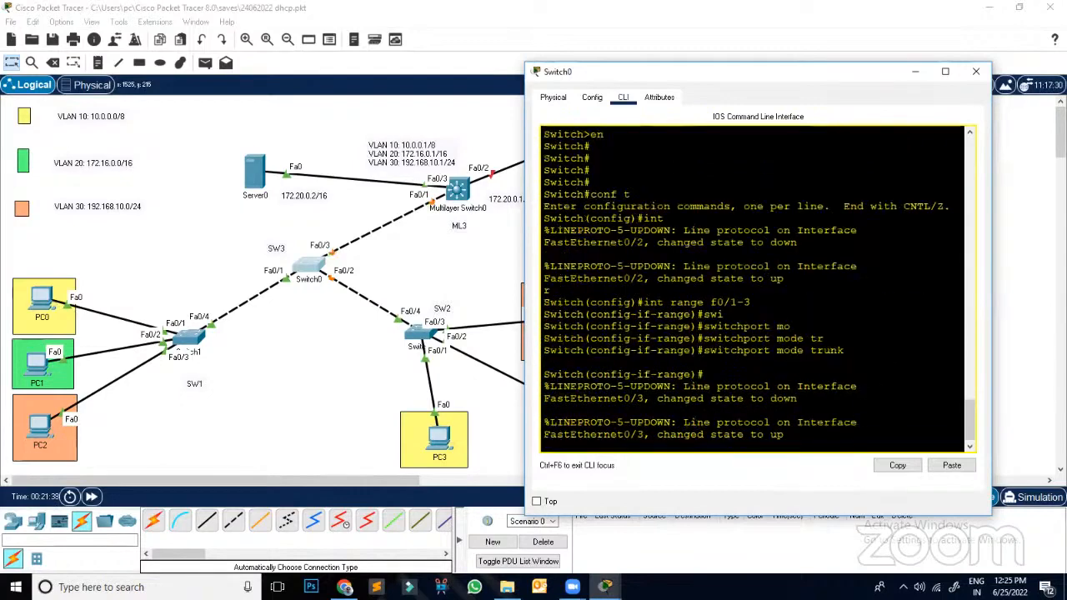
{"action": "key", "text": "Return"}
{"action": "key", "text": "Return"}
{"action": "key", "text": "Return"}
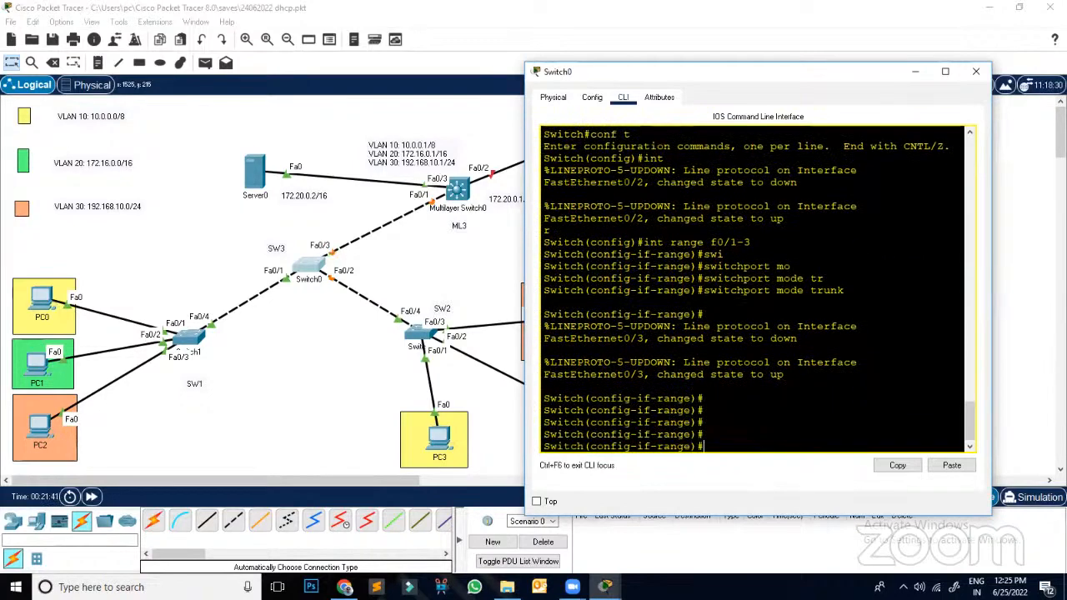
Step: Exit the interface range configuration on Switch0 back to global configuration mode
{"action": "type", "text": "exit"}
{"action": "key", "text": "Return"}
{"action": "key", "text": "Return"}
{"action": "key", "text": "Return"}
{"action": "key", "text": "Return"}
{"action": "key", "text": "Return"}
Step: Create VLANs 10, 20 and 30 on Switch0 and close its device window
{"action": "type", "text": "v"}
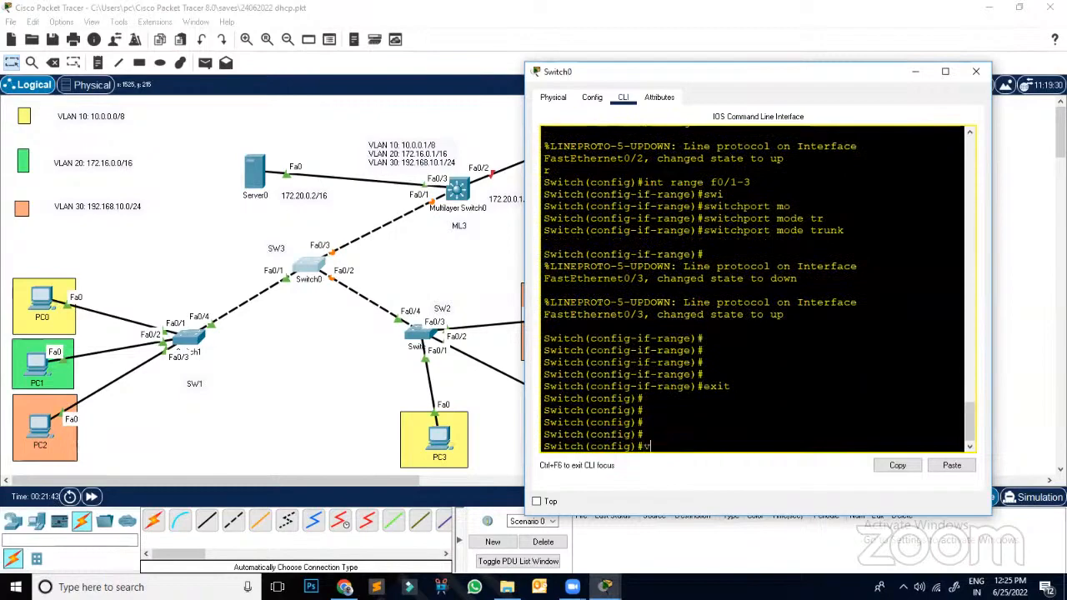
{"action": "type", "text": "lan 10"}
{"action": "key", "text": "Return"}
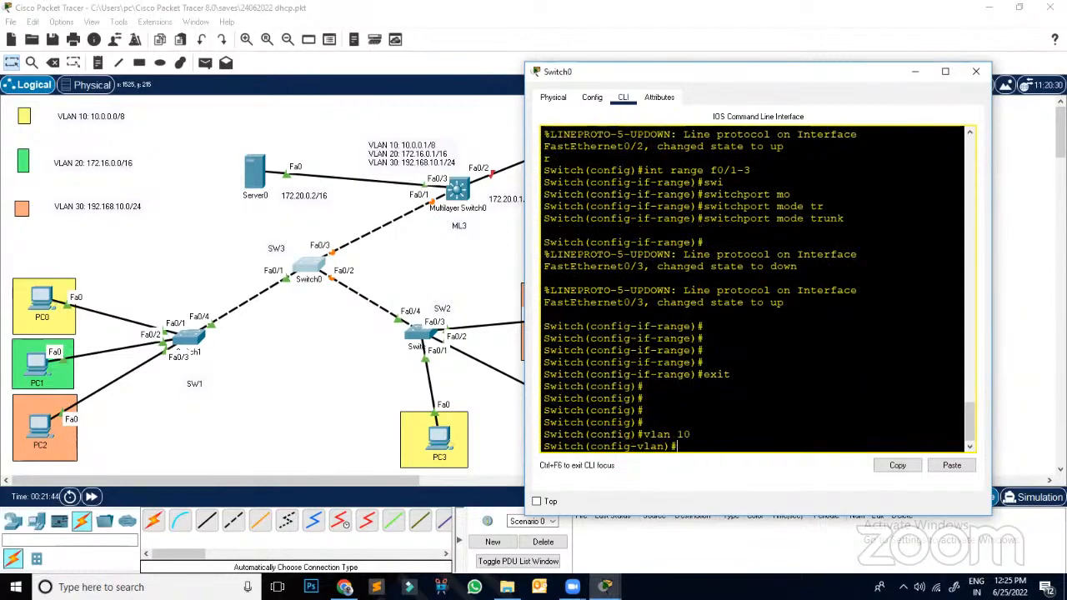
{"action": "type", "text": "vla"}
{"action": "type", "text": "n 20"}
{"action": "key", "text": "Return"}
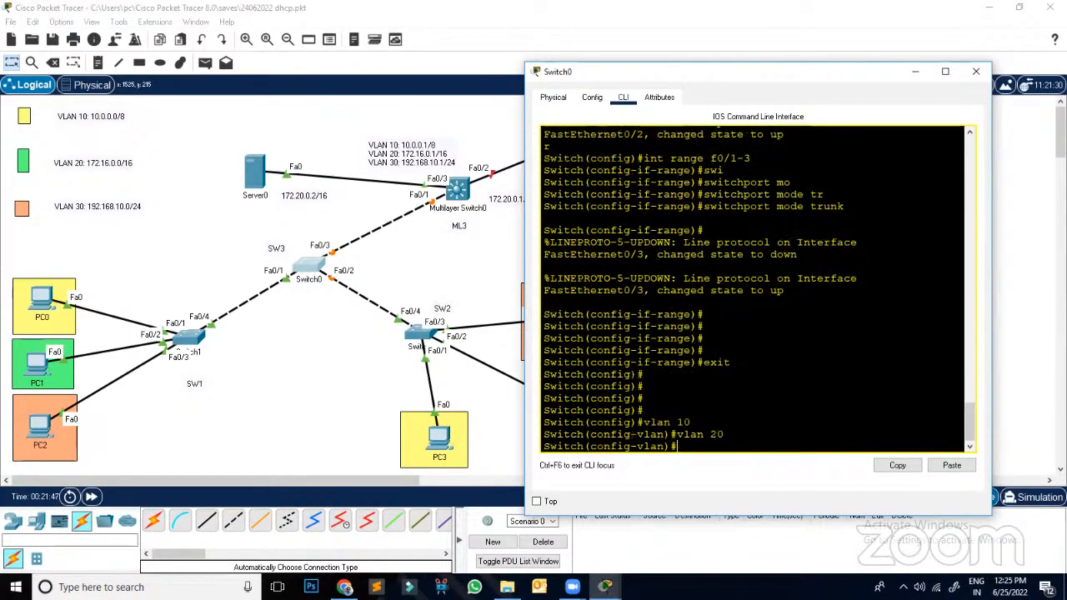
{"action": "type", "text": "vlan 30"}
{"action": "key", "text": "Return"}
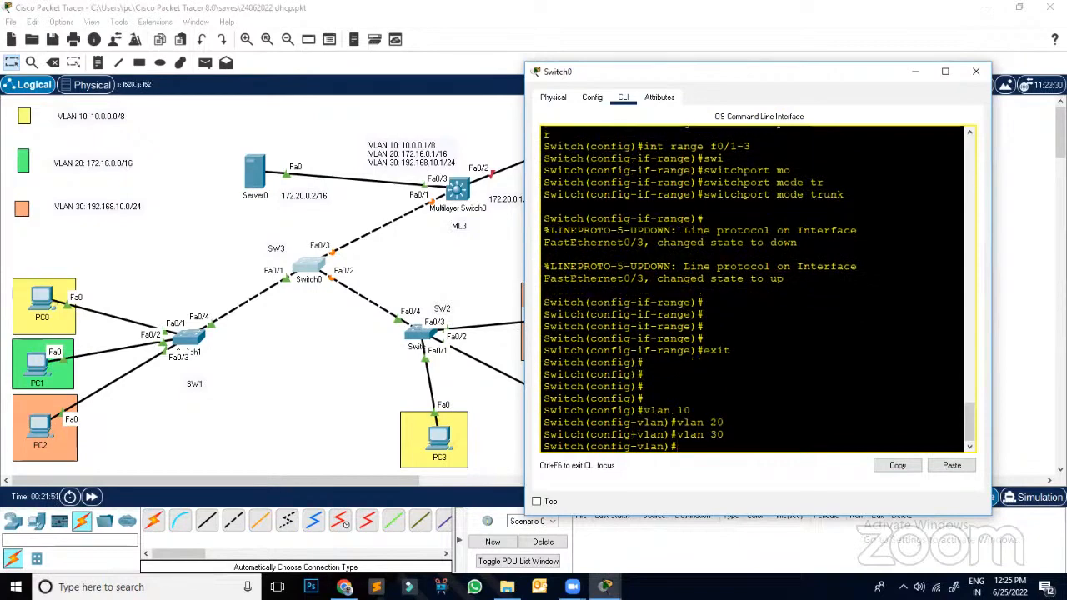
{"action": "left_click", "coordinate": [976, 71]}
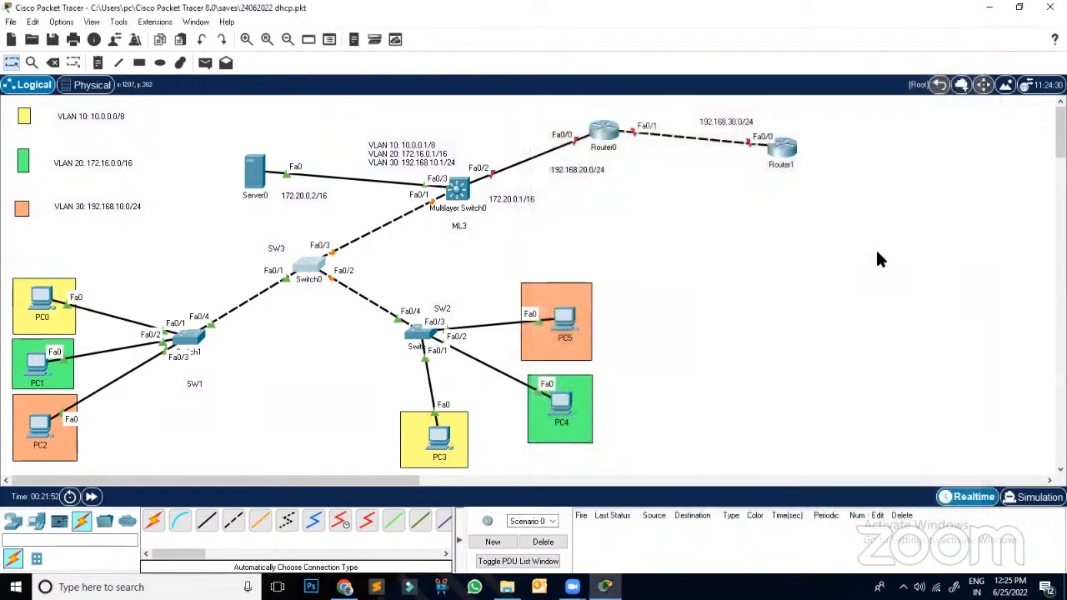
Step: Open Multilayer Switch0's command line and widen its window beside the topology, keeping the switch's address labels in view
{"action": "left_click", "coordinate": [442, 191]}
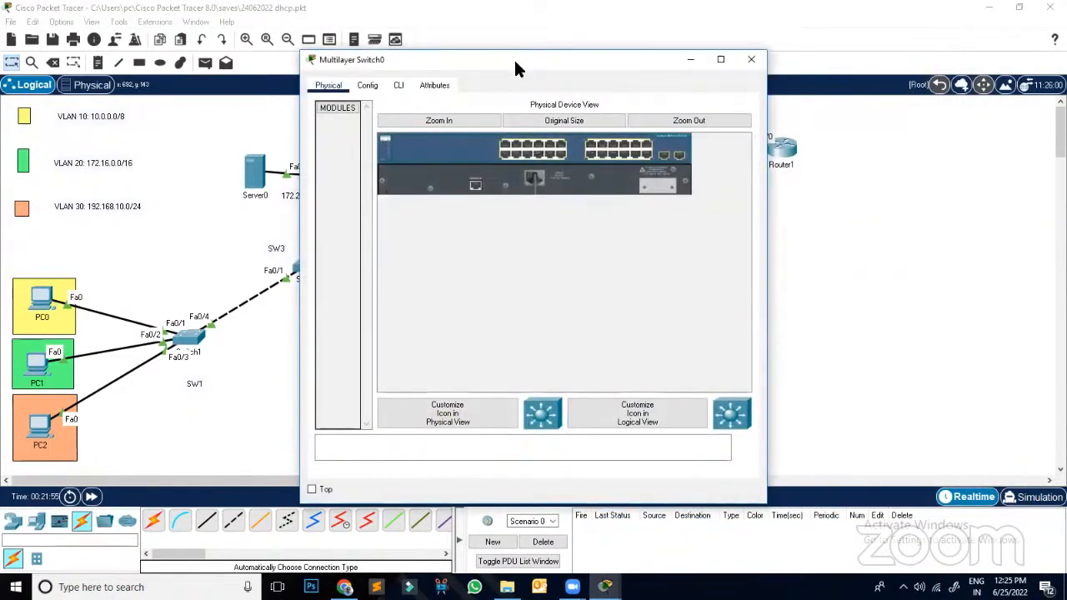
{"action": "left_click_drag", "start_coordinate": [515, 67], "coordinate": [767, 81]}
{"action": "left_click", "coordinate": [650, 99]}
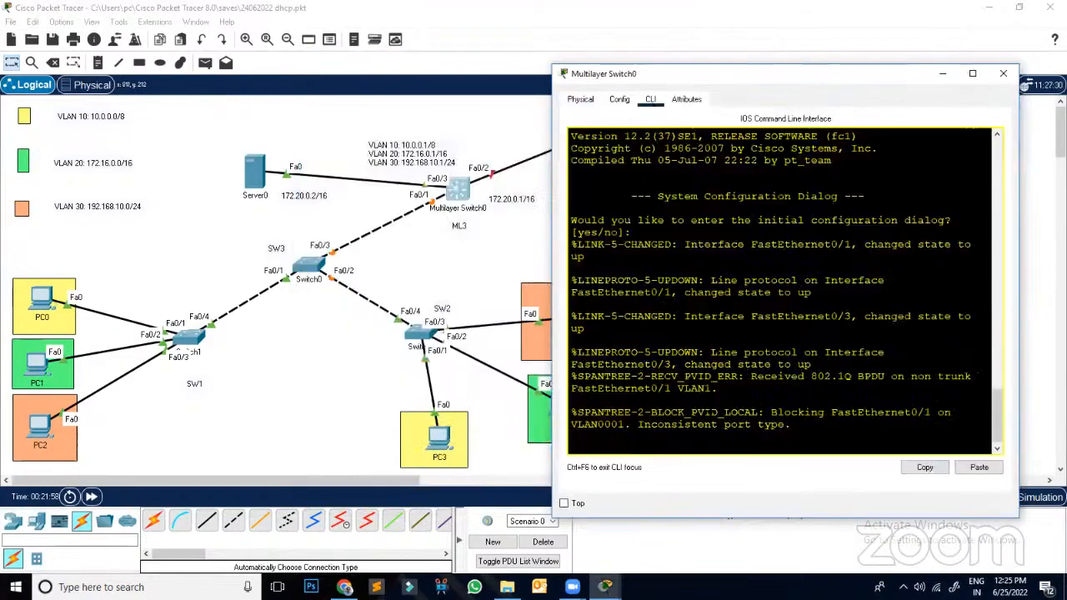
{"action": "left_click_drag", "start_coordinate": [307, 481], "coordinate": [354, 486]}
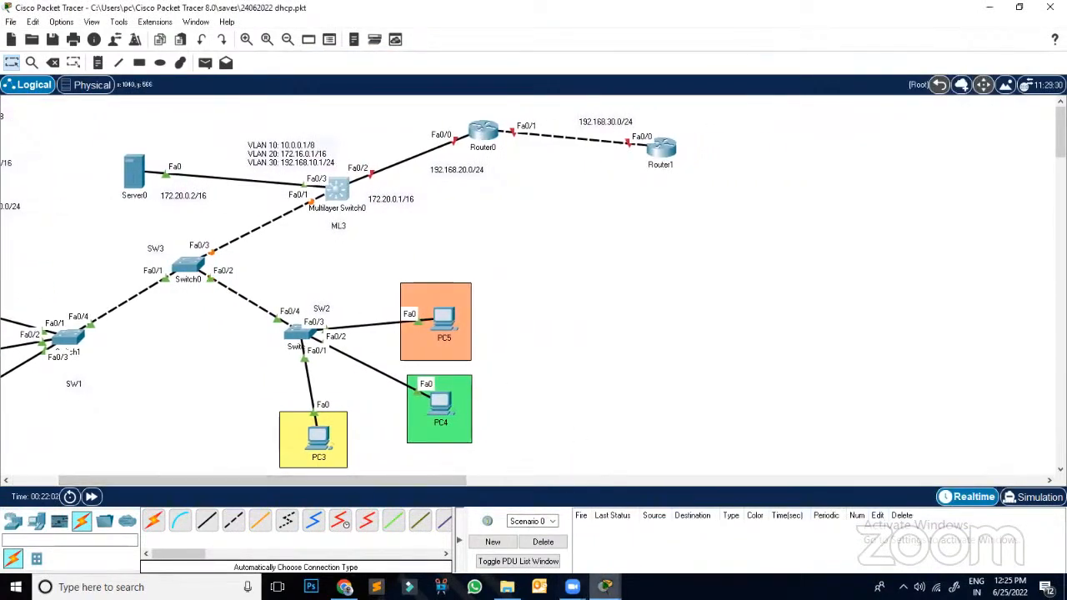
{"action": "right_click", "coordinate": [605, 587]}
{"action": "left_click", "coordinate": [605, 587]}
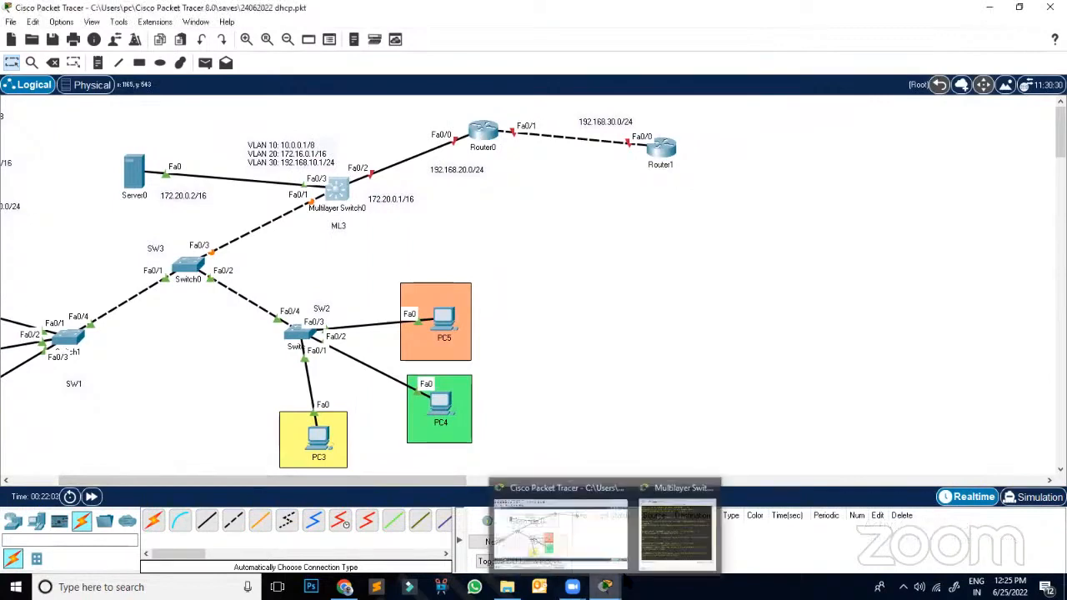
{"action": "left_click", "coordinate": [676, 533]}
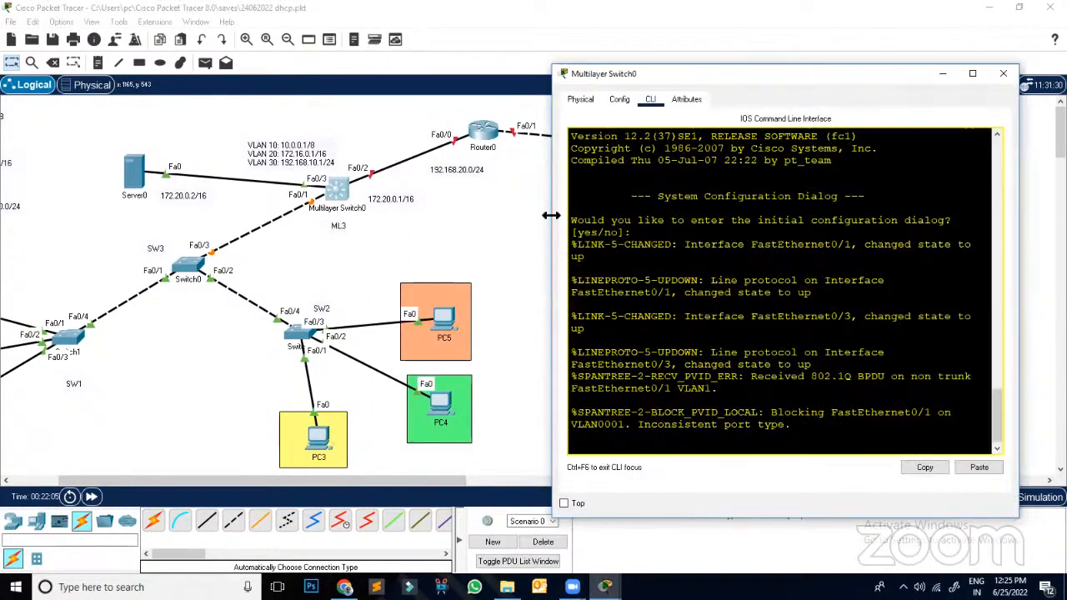
{"action": "left_click_drag", "start_coordinate": [551, 215], "coordinate": [429, 215]}
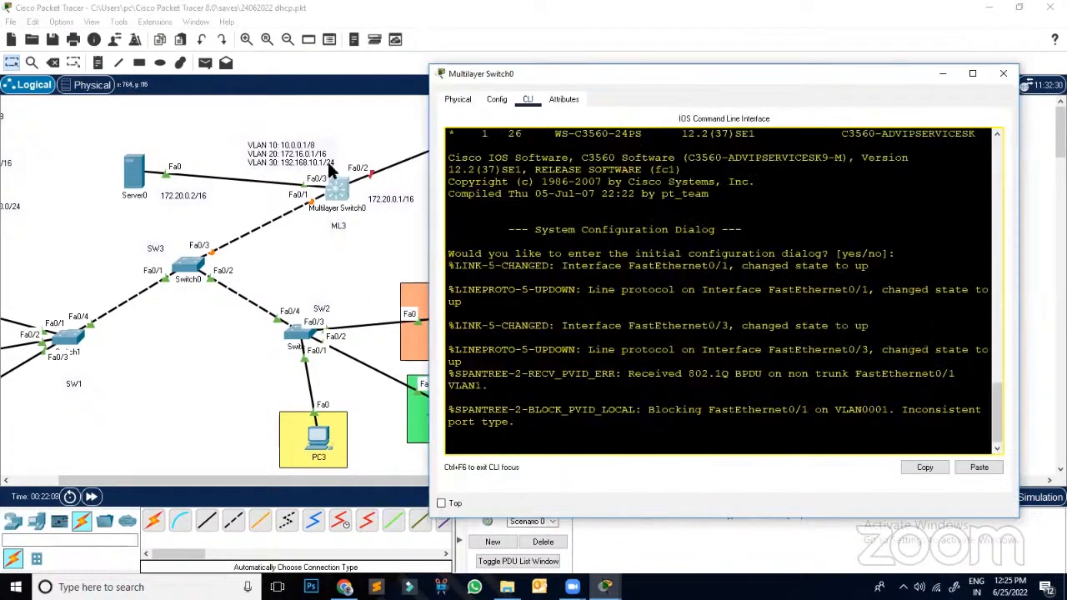
Step: Decline the initial configuration dialog on Multilayer Switch0 and bring up its user prompt
{"action": "key", "text": "Return"}
{"action": "key", "text": "Return"}
{"action": "key", "text": "Return"}
{"action": "key", "text": "Return"}
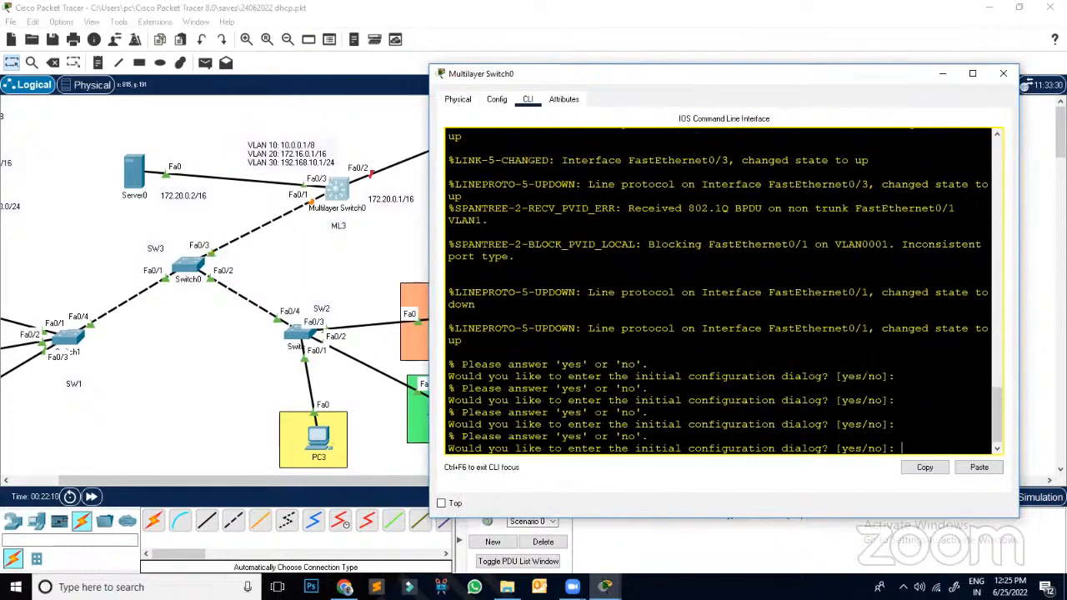
{"action": "type", "text": "n"}
{"action": "key", "text": "Return"}
{"action": "key", "text": "Return"}
{"action": "key", "text": "Return"}
{"action": "key", "text": "Return"}
{"action": "key", "text": "Return"}
{"action": "key", "text": "Return"}
{"action": "key", "text": "Return"}
{"action": "key", "text": "Return"}
{"action": "key", "text": "Return"}
{"action": "key", "text": "Return"}
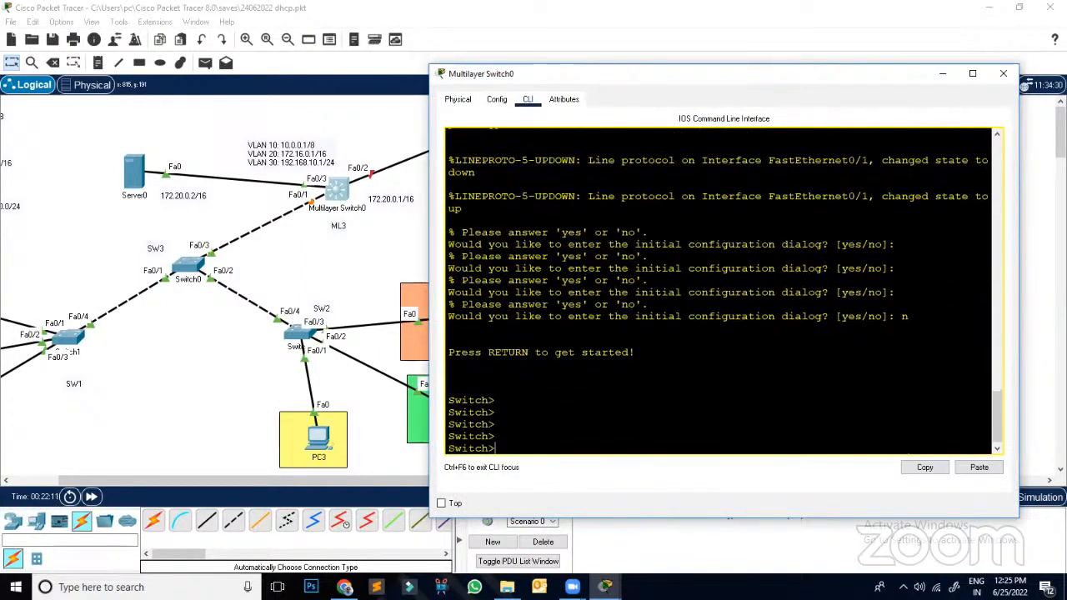
Step: Enable privileged mode on Multilayer Switch0 and enter global configuration mode
{"action": "type", "text": "en"}
{"action": "key", "text": "Return"}
{"action": "key", "text": "Return"}
{"action": "key", "text": "Return"}
{"action": "key", "text": "Return"}
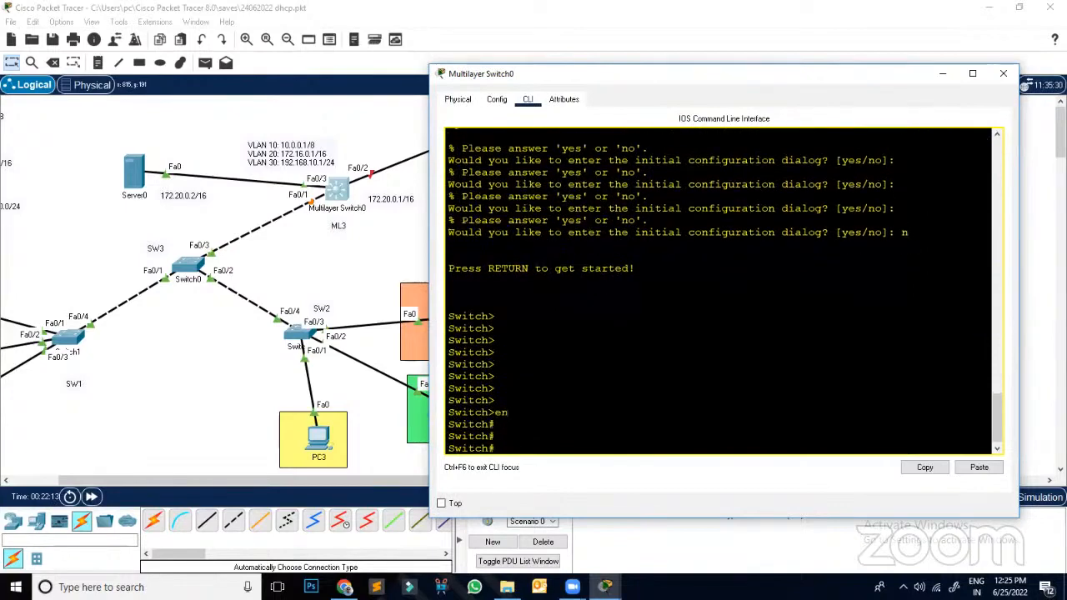
{"action": "type", "text": "conf t"}
{"action": "key", "text": "Return"}
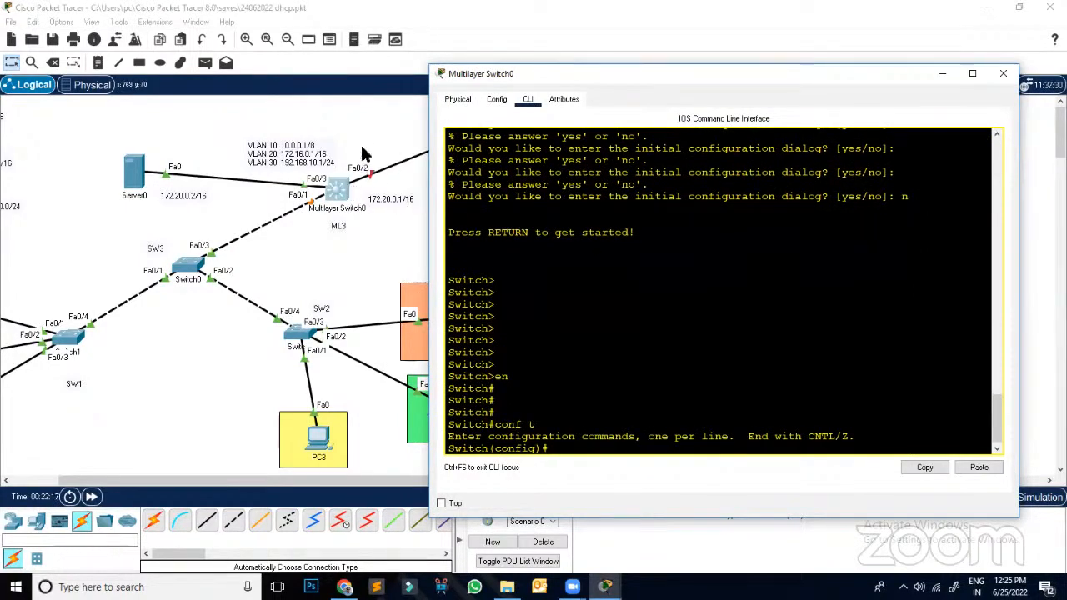
Step: Enter interface configuration mode for Fa0/2 on Multilayer Switch0
{"action": "type", "text": "int f0/2"}
{"action": "key", "text": "Return"}
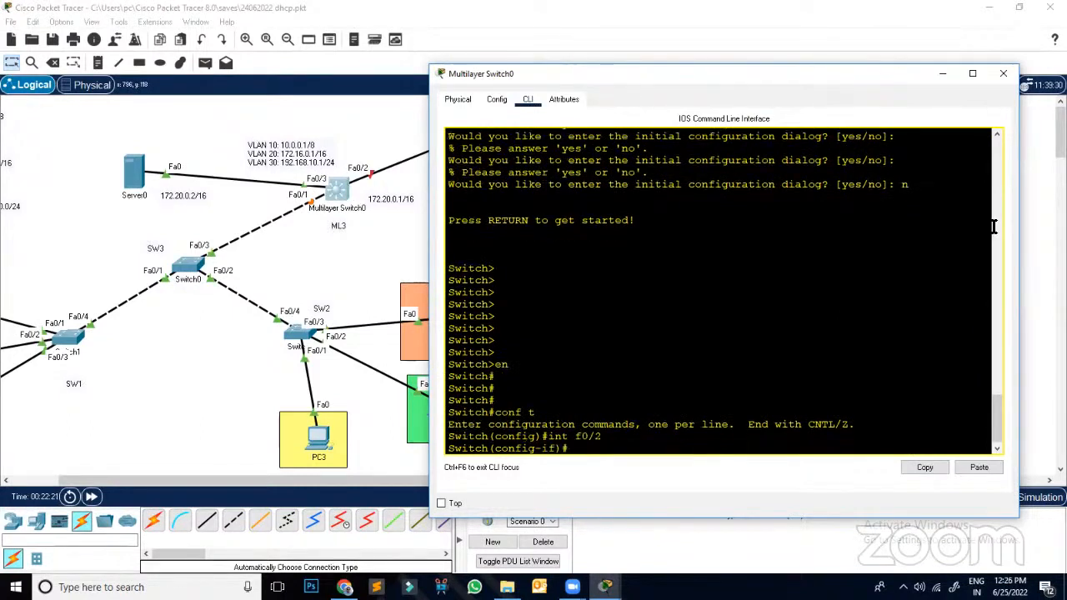
Step: Try to assign IP address 192.168.20.1 with mask 255.255.255.0 to Fa0/2, moving the window aside to reveal the router link's network label
{"action": "type", "text": "ip"}
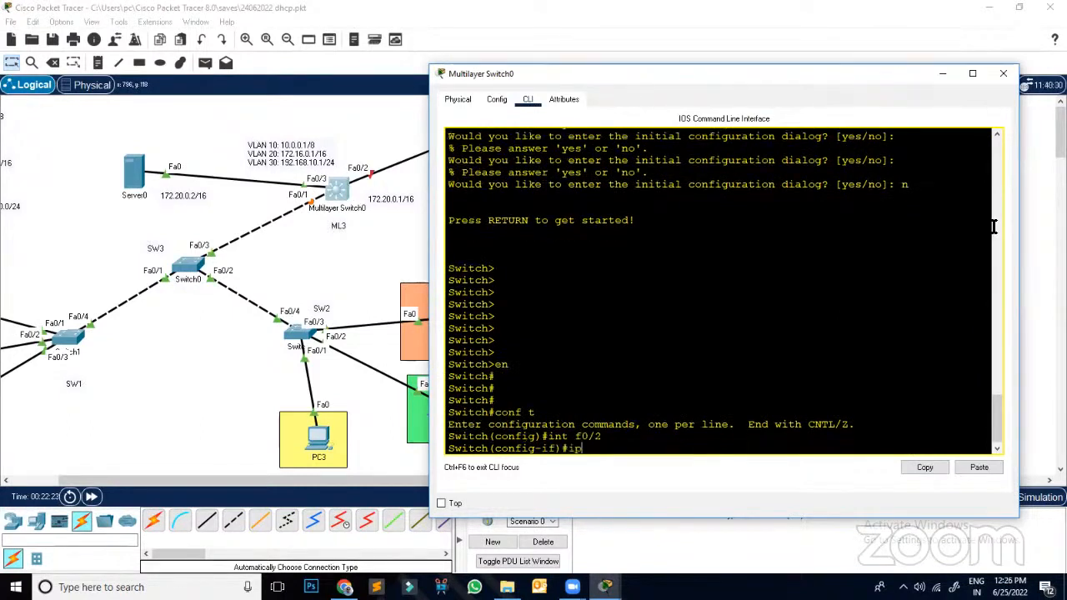
{"action": "type", "text": " address"}
{"action": "left_click_drag", "start_coordinate": [672, 80], "coordinate": [745, 70]}
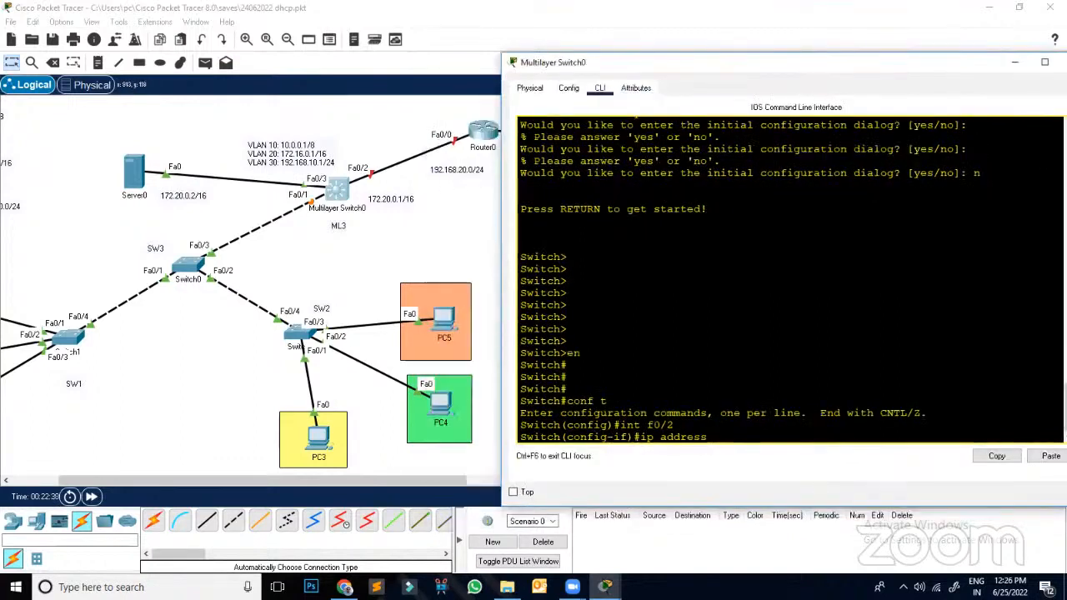
{"action": "type", "text": "192.168.20.1"}
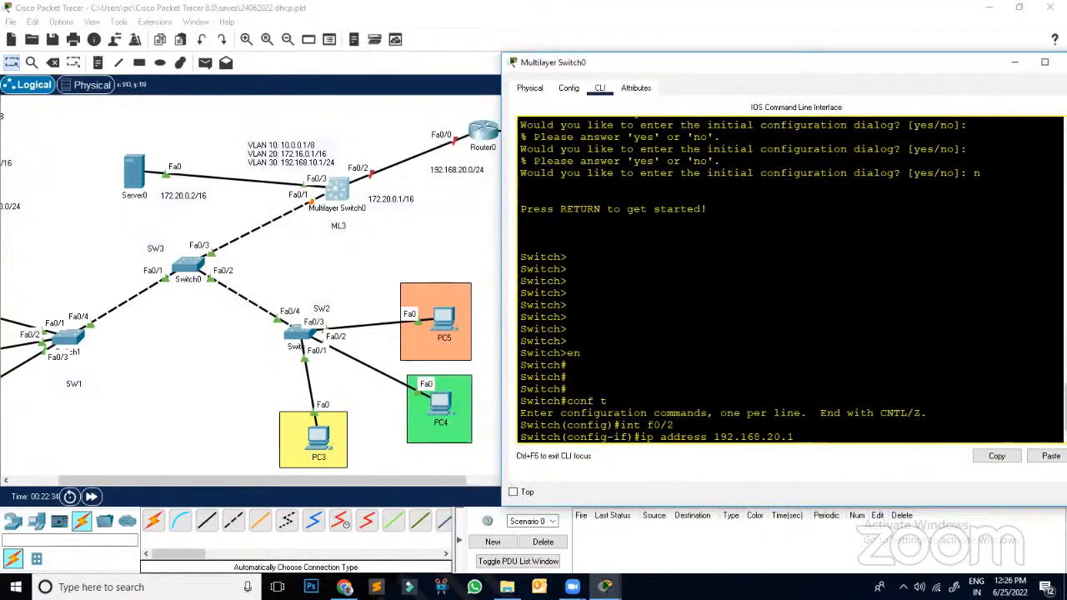
{"action": "type", "text": " 255.255.2553"}
{"action": "key", "text": "BackSpace"}
{"action": "type", "text": ".0"}
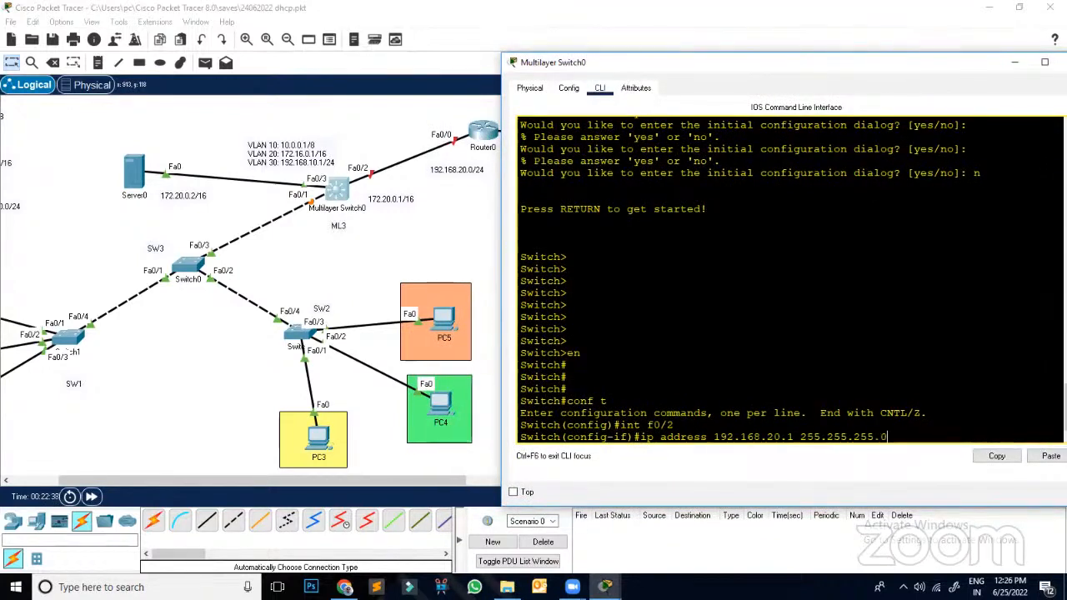
{"action": "key", "text": "Return"}
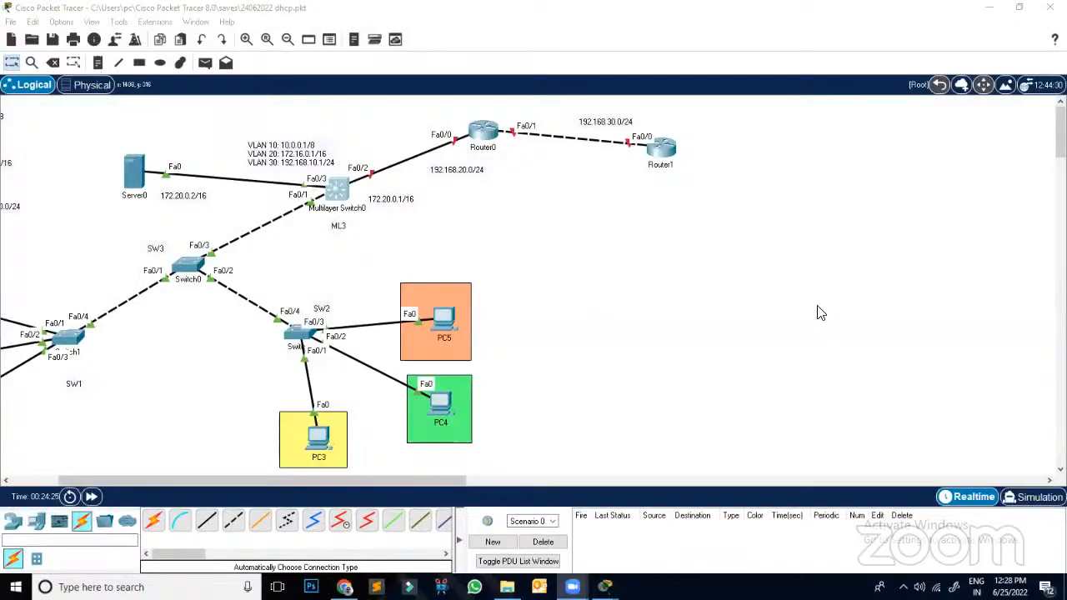
Step: Bring back Multilayer Switch0's command line and turn Fa0/2 into a routed port with no switchport
{"action": "left_click", "coordinate": [354, 194]}
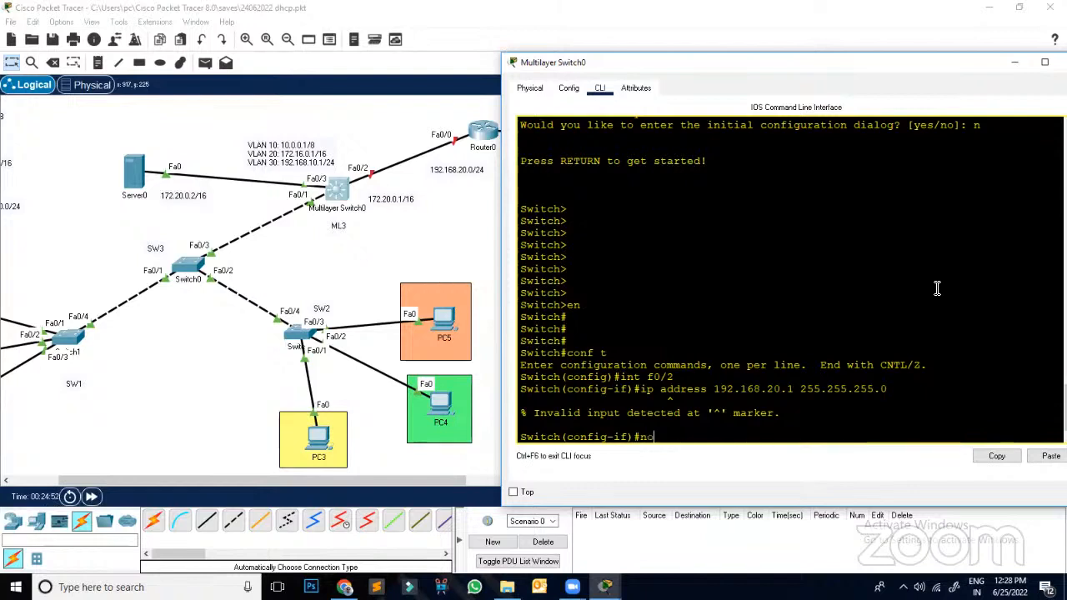
{"action": "type", "text": "wi"}
{"action": "key", "text": "Tab"}
{"action": "key", "text": "Return"}
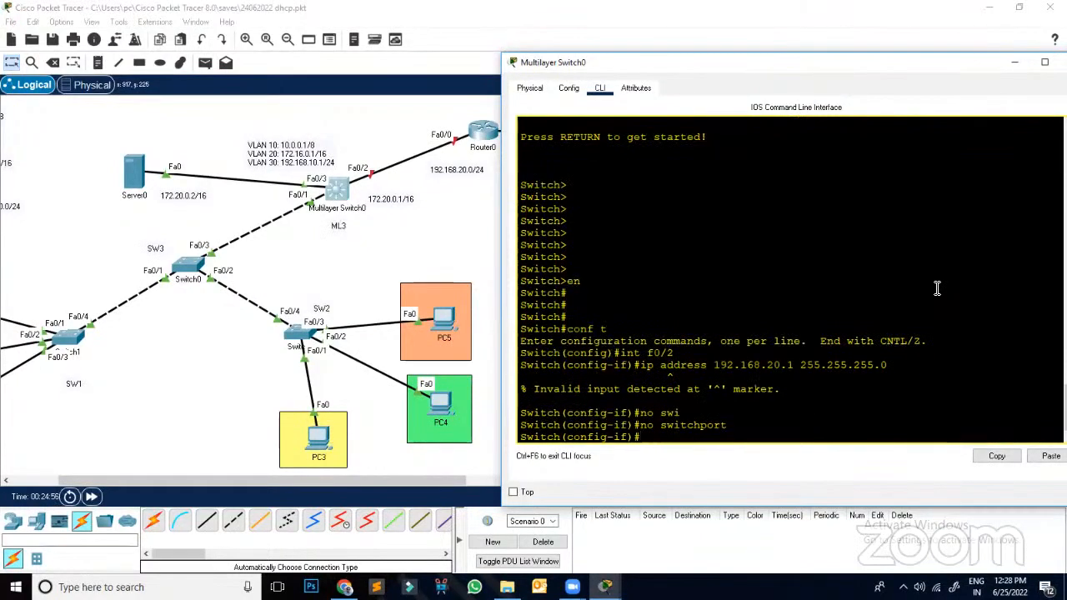
Step: Assign IP address 192.168.20.1 with mask 255.255.255.0 to the routed port Fa0/2
{"action": "type", "text": "ip ad"}
{"action": "key", "text": "Tab"}
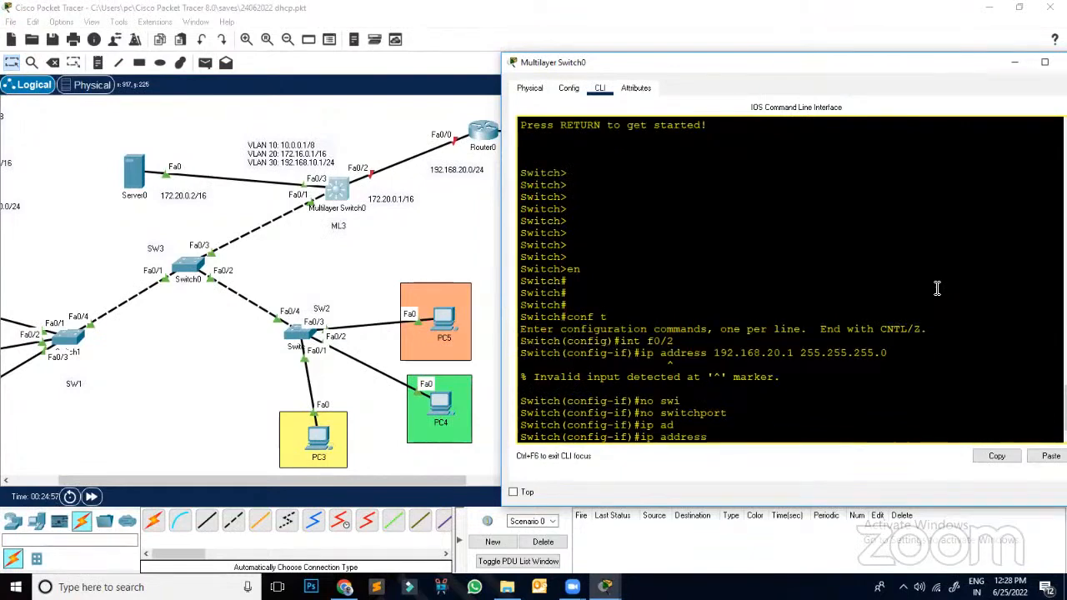
{"action": "type", "text": "192.168.20.1 255.255."}
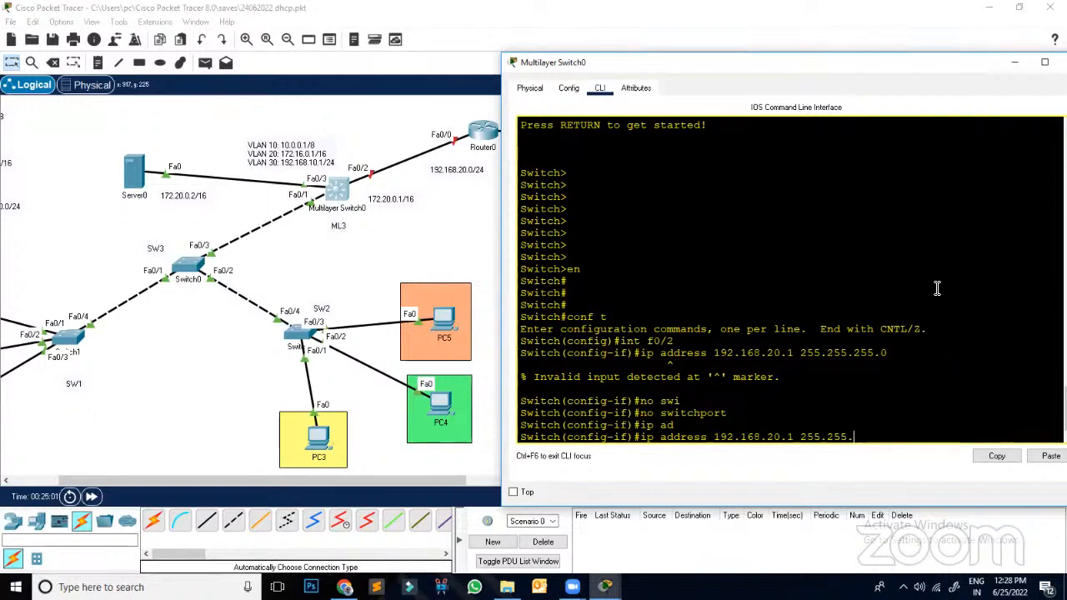
{"action": "type", "text": "255.255.0"}
{"action": "key", "text": "Return"}
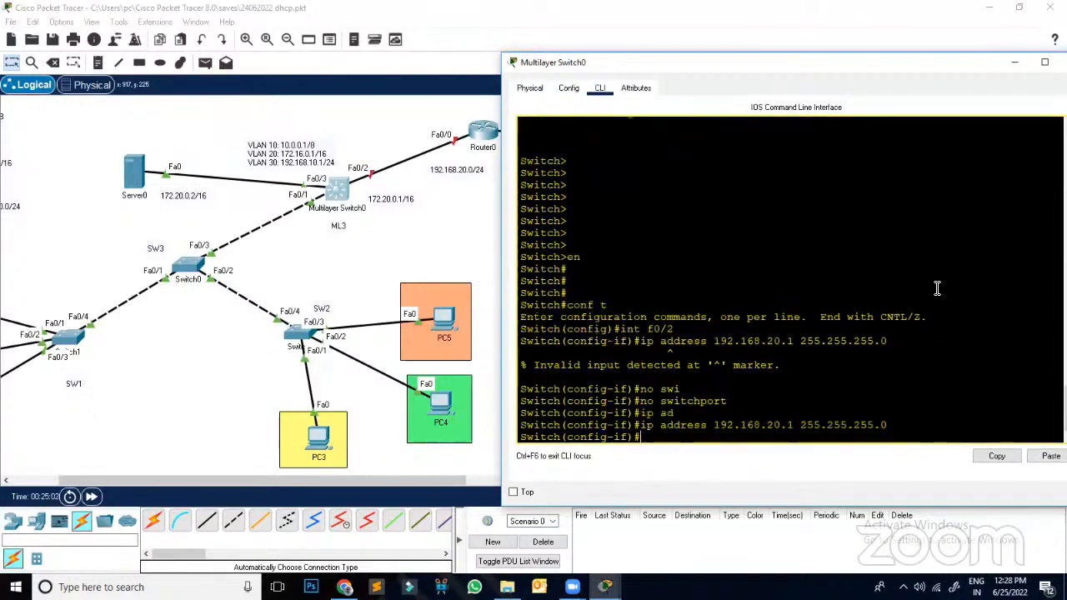
Step: Enable Fa0/2 with no shutdown and return to global configuration mode on Multilayer Switch0
{"action": "type", "text": "no sh"}
{"action": "key", "text": "Tab"}
{"action": "key", "text": "Return"}
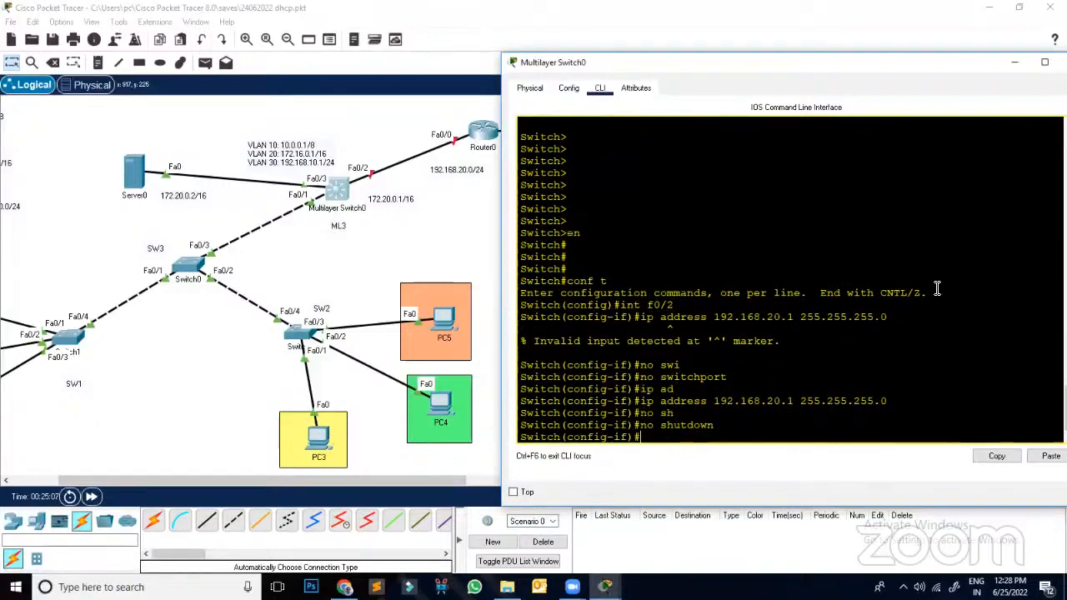
{"action": "key", "text": "Return"}
{"action": "key", "text": "Return"}
{"action": "key", "text": "Return"}
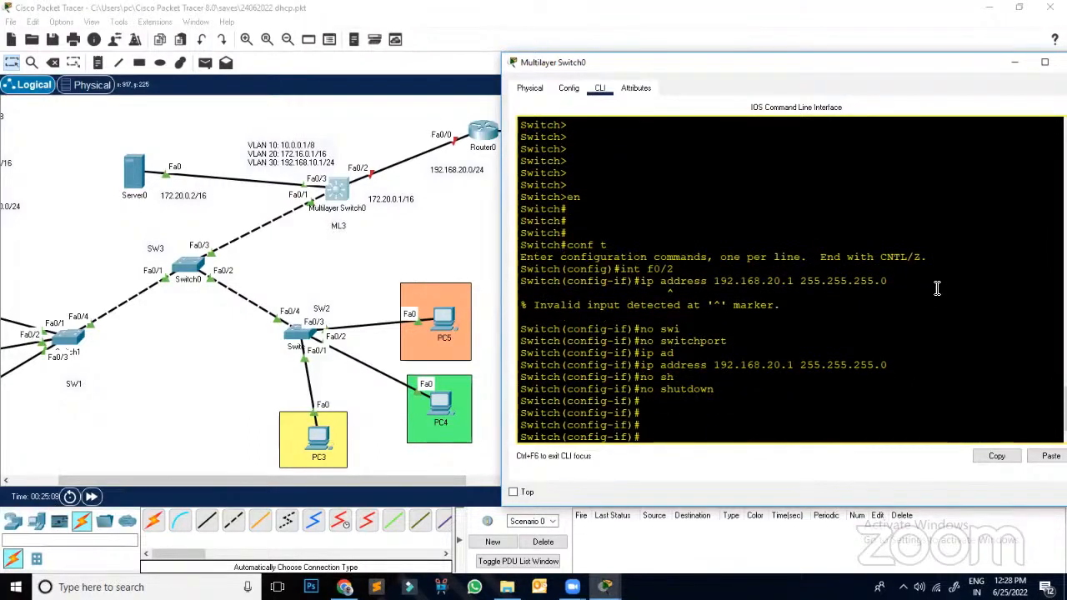
{"action": "type", "text": "exit"}
{"action": "key", "text": "Return"}
{"action": "key", "text": "Return"}
{"action": "key", "text": "Return"}
Step: Enter interface Fa0/1 on Multilayer Switch0 and make it a routed port with no switchport
{"action": "type", "text": "int"}
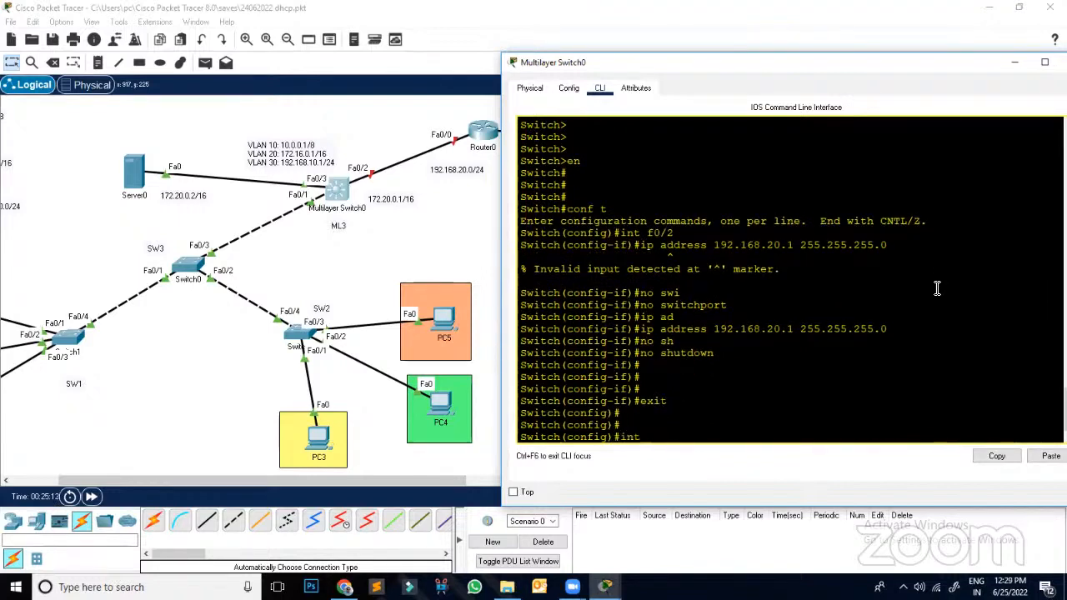
{"action": "type", "text": " f0/1"}
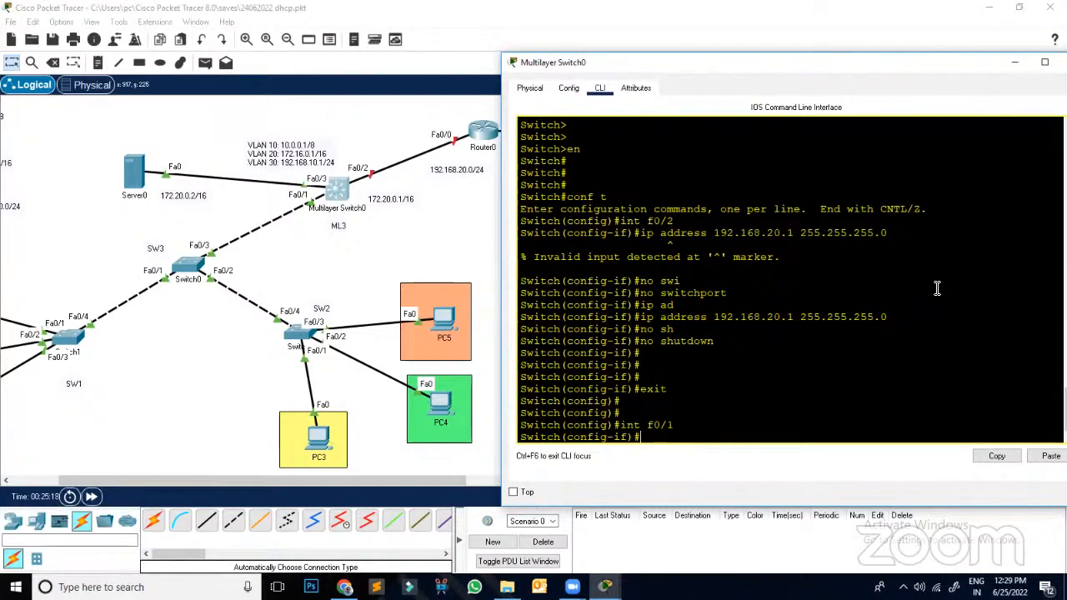
{"action": "type", "text": "swi"}
{"action": "key", "text": "Tab"}
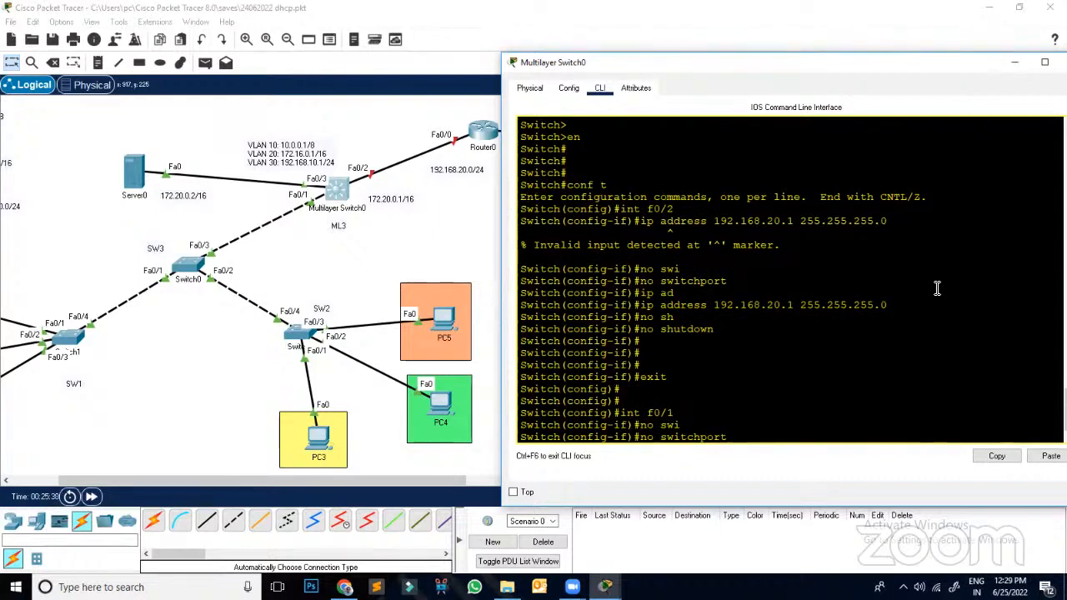
{"action": "key", "text": "Return"}
{"action": "key", "text": "Return"}
{"action": "key", "text": "Return"}
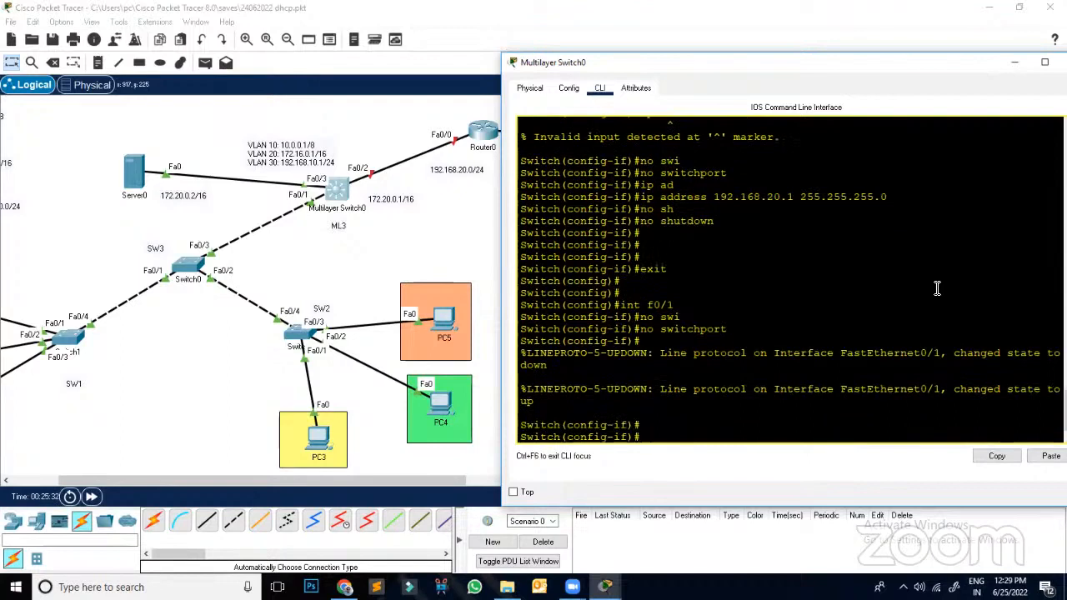
{"action": "key", "text": "Return"}
{"action": "key", "text": "Return"}
Step: Assign IP address 172.20.0.1 with mask 255.255.0.0 to Multilayer Switch0's Fa0/1
{"action": "type", "text": "i"}
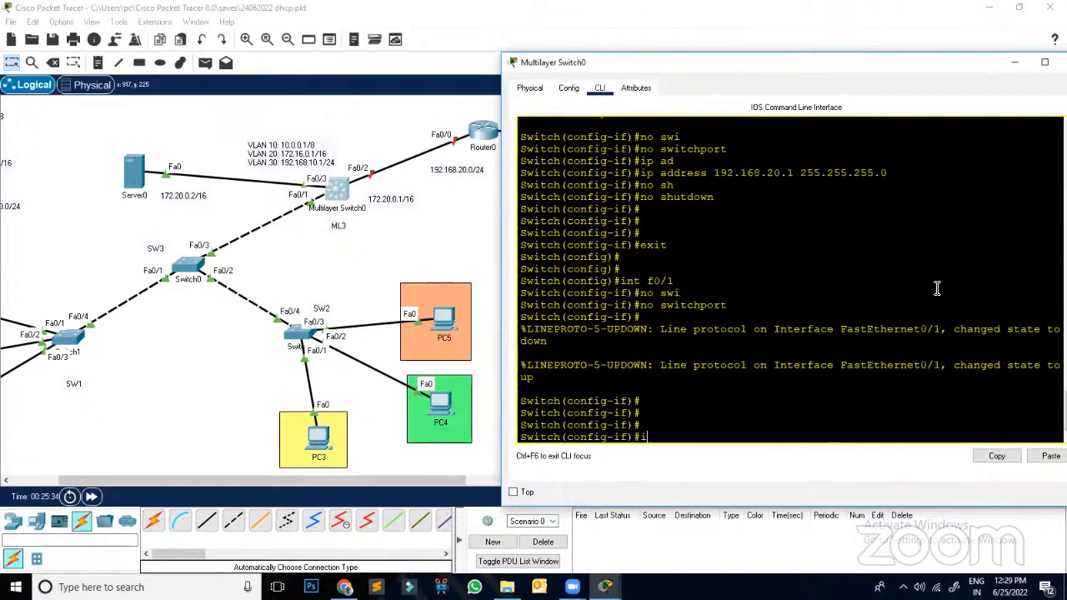
{"action": "type", "text": "p ad"}
{"action": "key", "text": "Tab"}
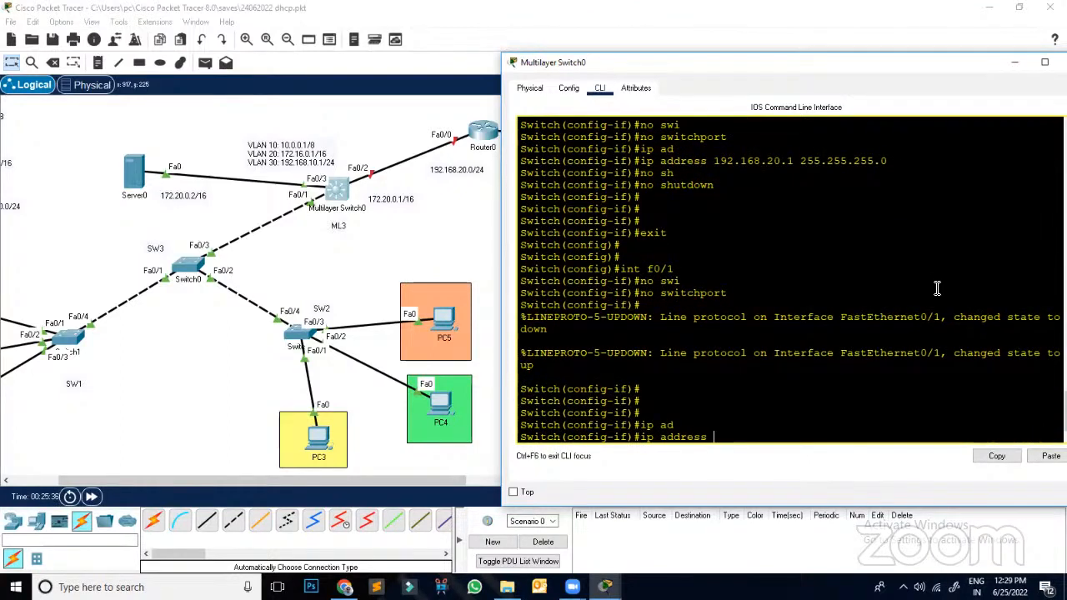
{"action": "type", "text": "172.20.0.1 255.255"}
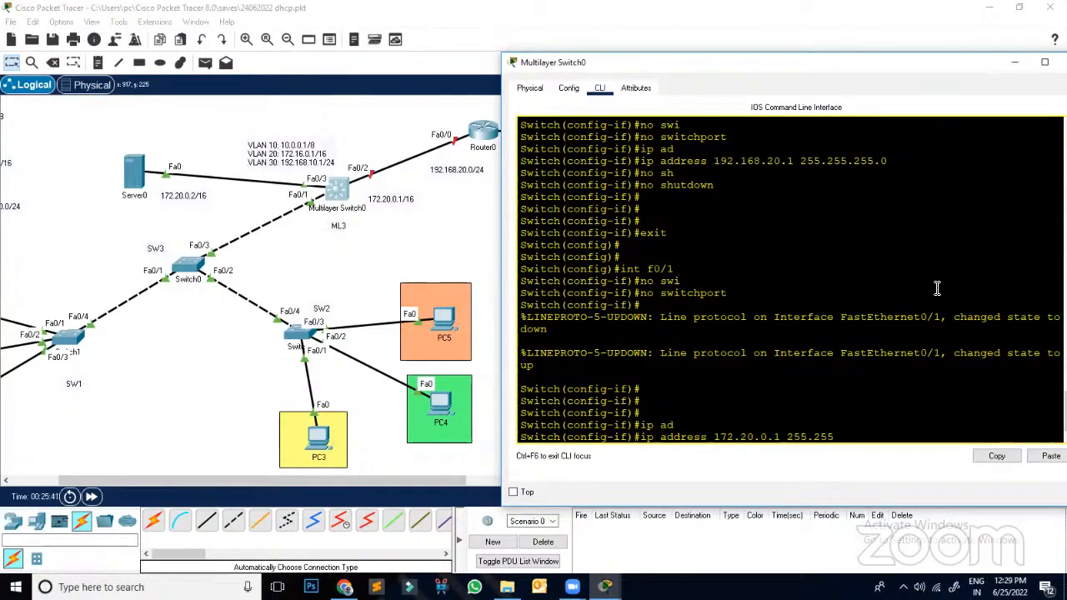
{"action": "type", "text": ".0.0"}
{"action": "key", "text": "Return"}
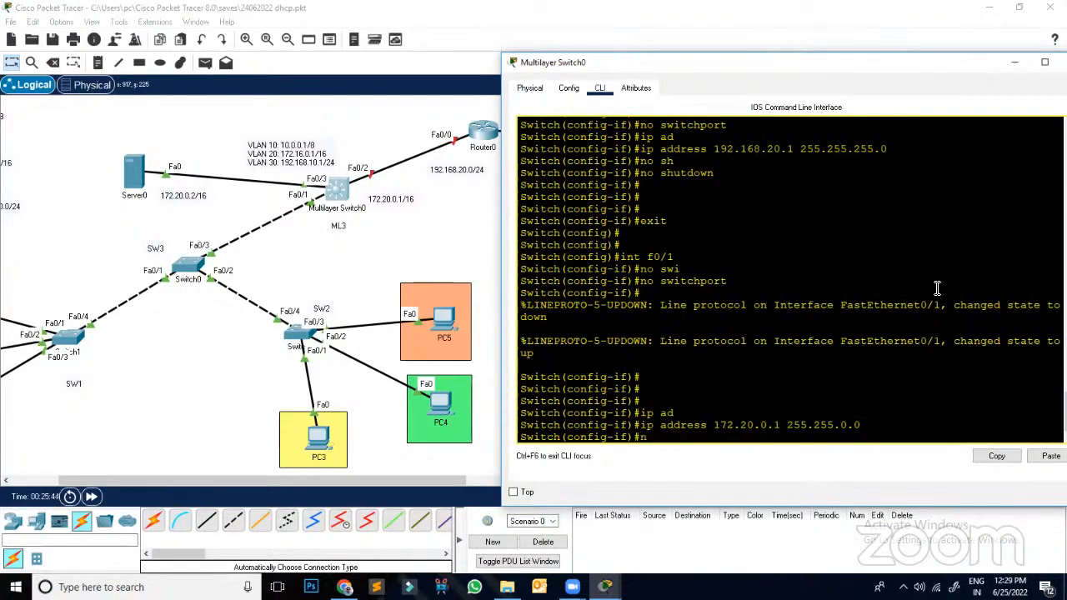
Step: Enable Fa0/1 with no shutdown and exit to Multilayer Switch0's global configuration mode
{"action": "type", "text": "no sh"}
{"action": "key", "text": "Tab"}
{"action": "key", "text": "Return"}
{"action": "key", "text": "Return"}
{"action": "key", "text": "Return"}
{"action": "key", "text": "Return"}
{"action": "key", "text": "Return"}
{"action": "key", "text": "Return"}
{"action": "key", "text": "Return"}
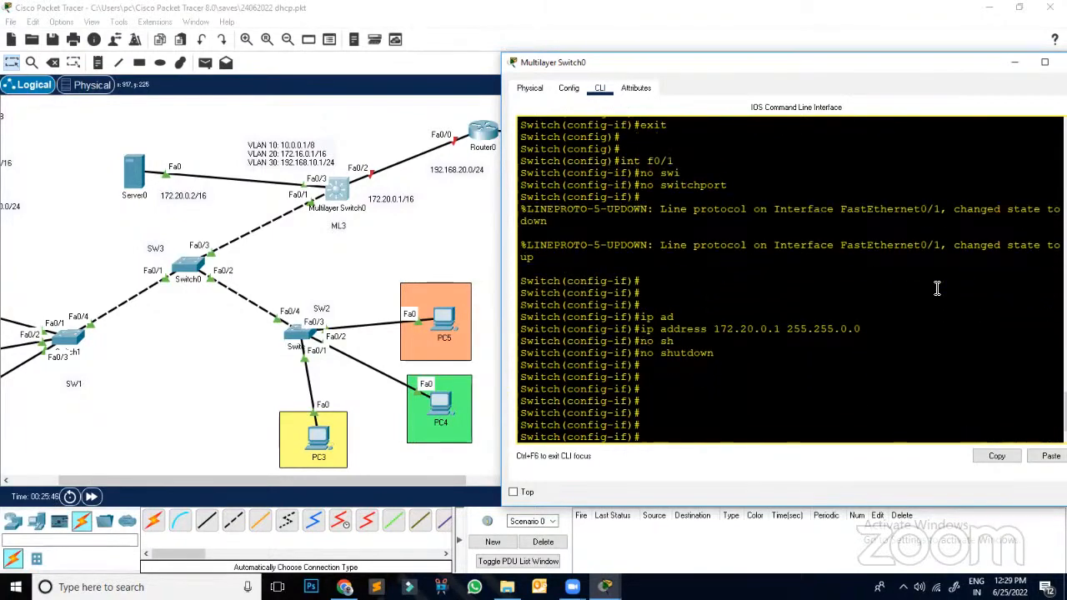
{"action": "type", "text": "exit"}
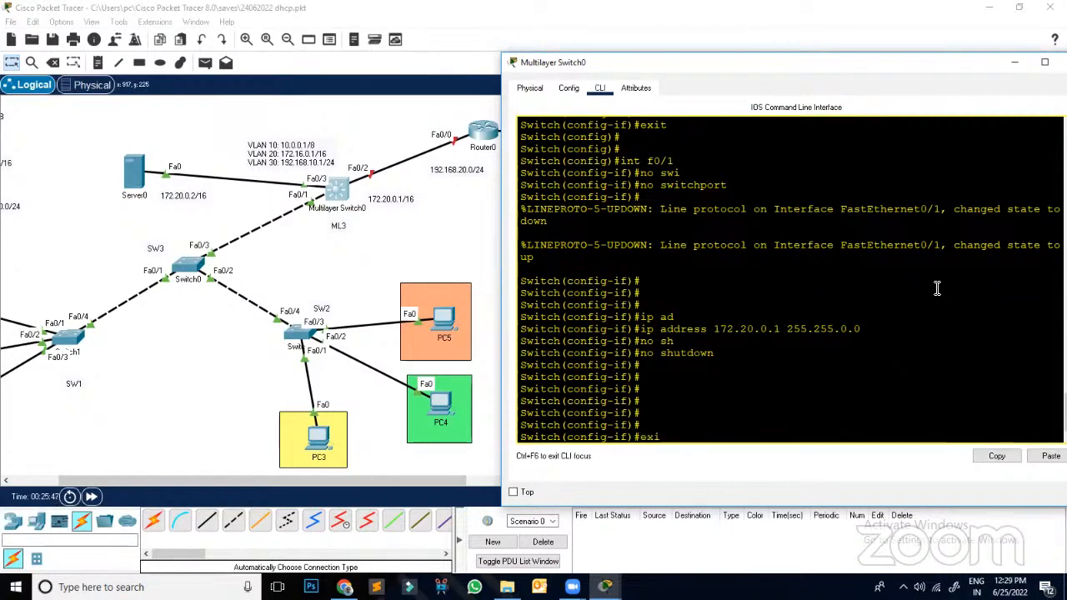
{"action": "key", "text": "Return"}
{"action": "key", "text": "Return"}
{"action": "key", "text": "Return"}
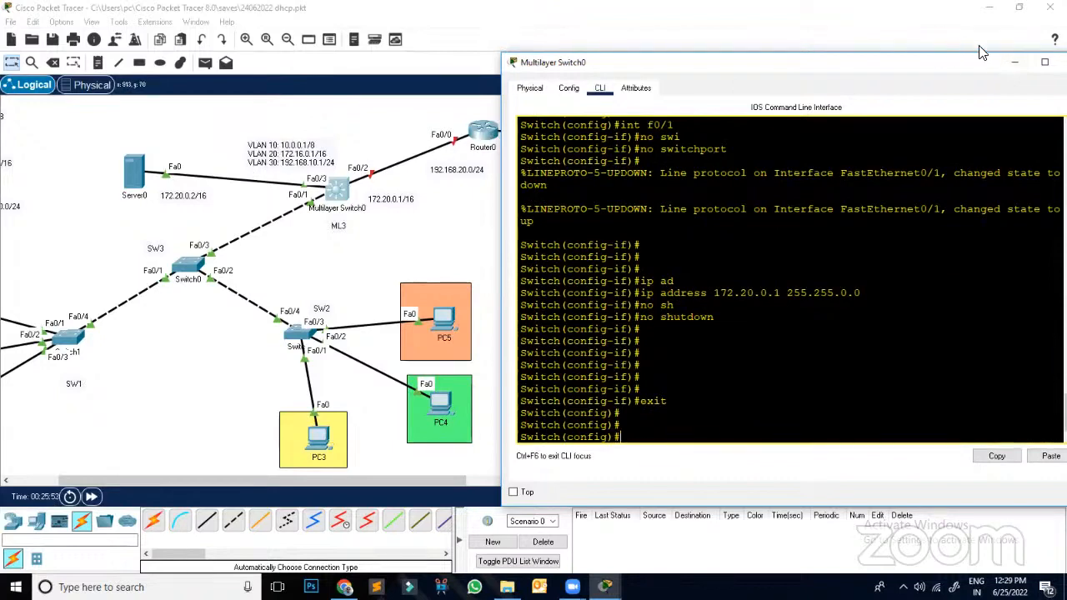
Step: Minimise the multilayer switch window and open Router0's command line in a widened window beside the router links in the topology
{"action": "left_click", "coordinate": [1013, 66]}
{"action": "left_click", "coordinate": [484, 135]}
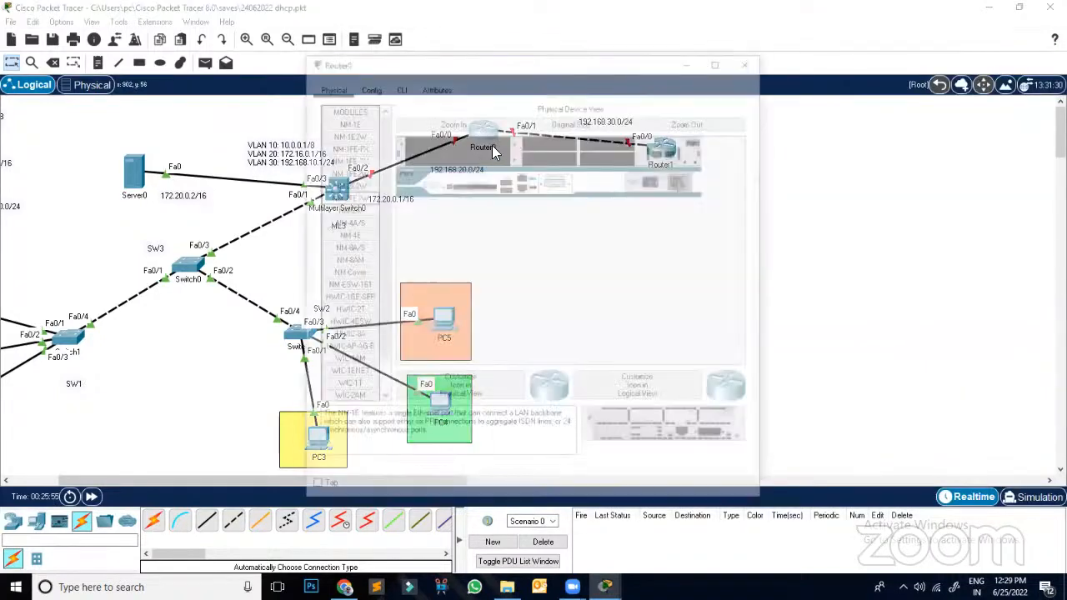
{"action": "left_click_drag", "start_coordinate": [523, 67], "coordinate": [758, 68]}
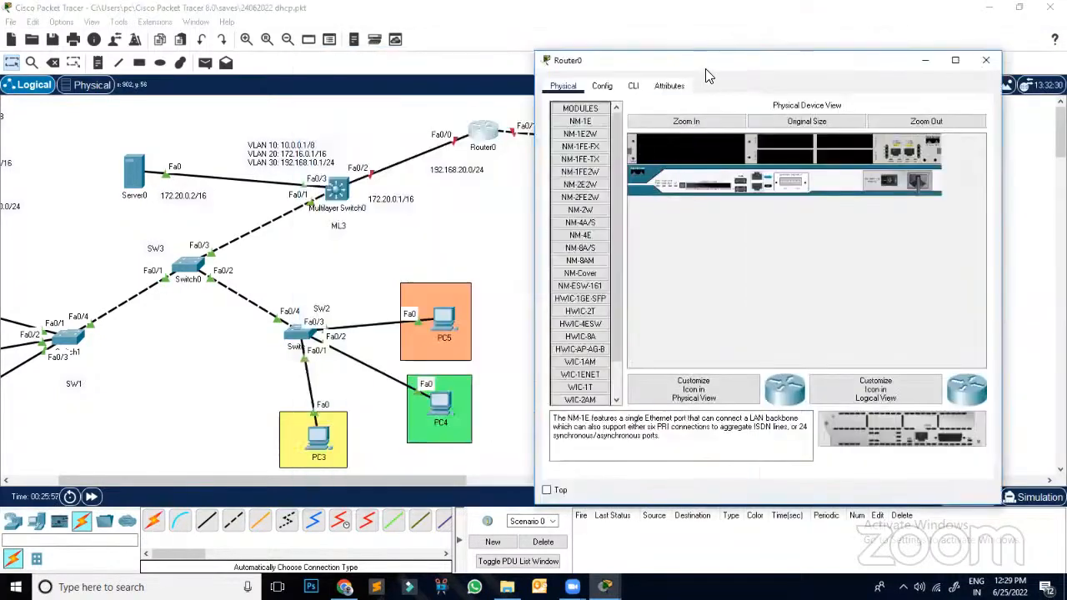
{"action": "left_click_drag", "start_coordinate": [357, 482], "coordinate": [432, 480]}
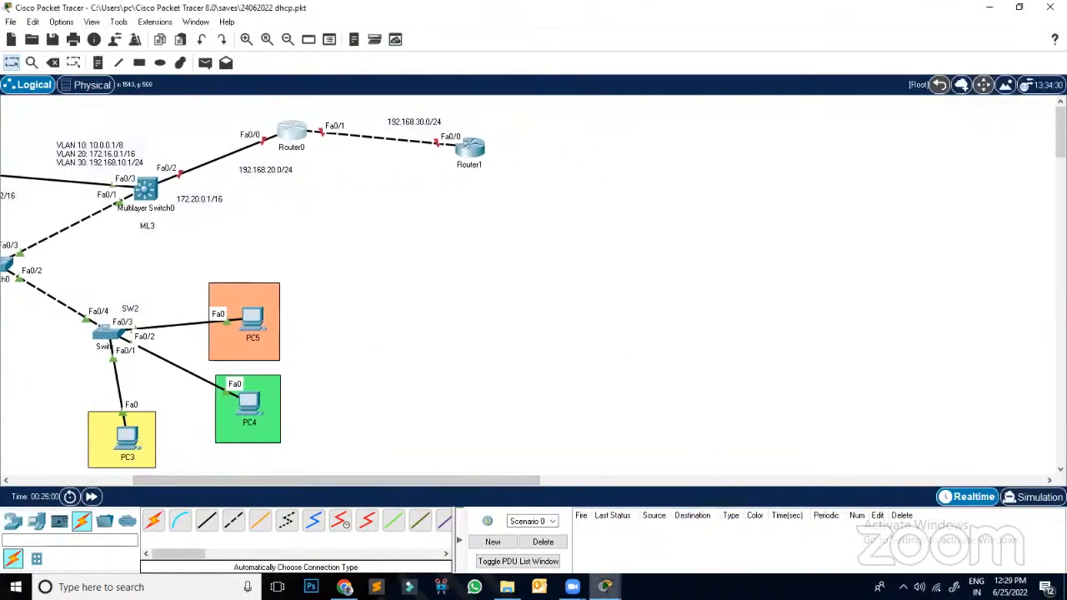
{"action": "mouse_move", "coordinate": [605, 586]}
{"action": "left_click", "coordinate": [735, 534]}
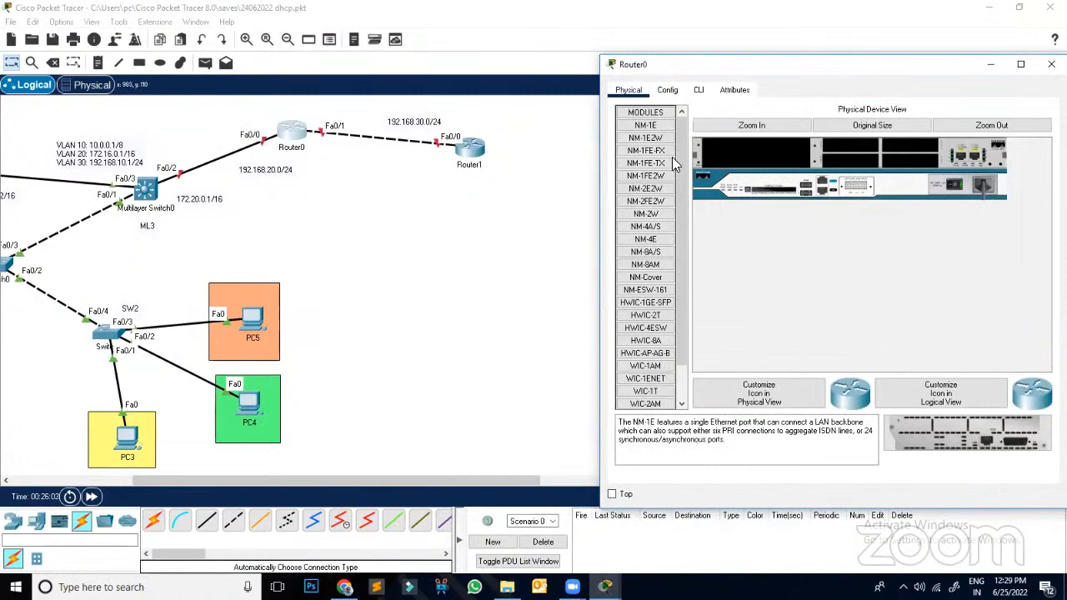
{"action": "left_click_drag", "start_coordinate": [775, 69], "coordinate": [653, 56]}
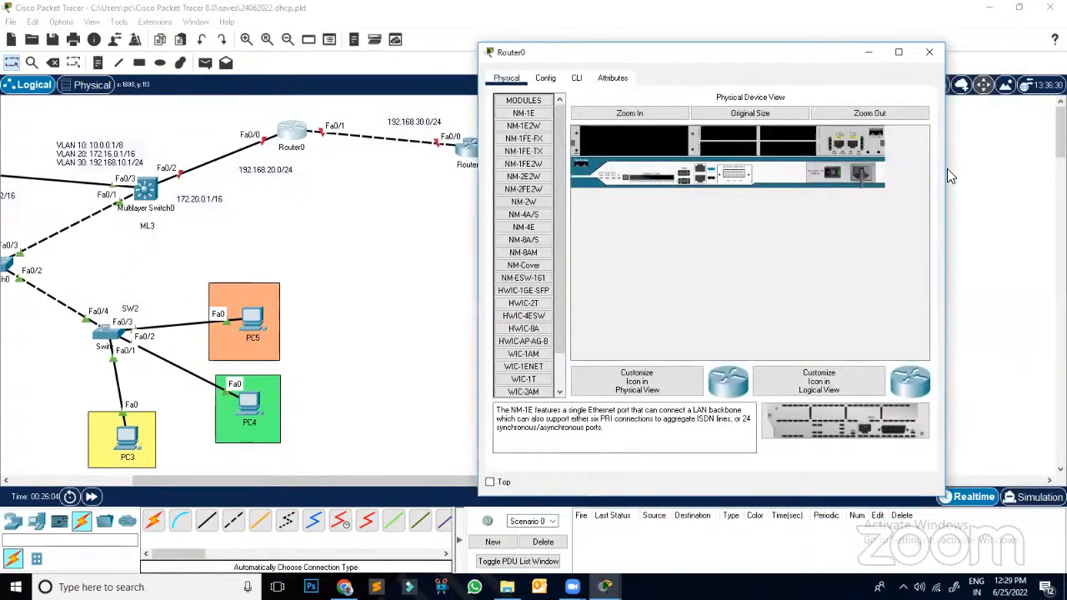
{"action": "left_click_drag", "start_coordinate": [950, 169], "coordinate": [1035, 169]}
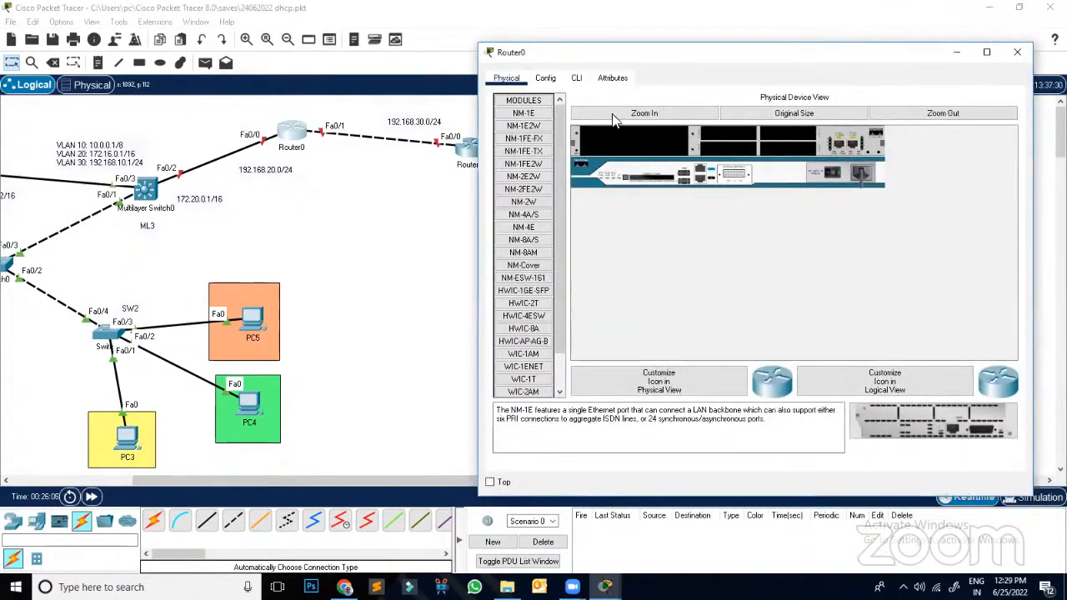
{"action": "left_click", "coordinate": [576, 78]}
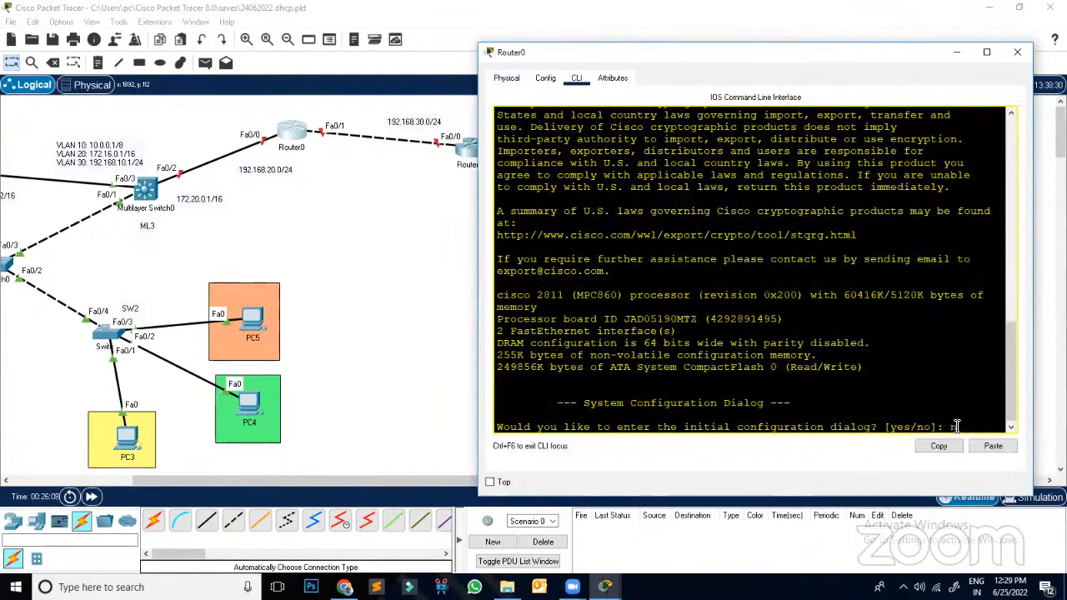
Step: Decline the initial configuration dialog on Router0 and bring up its user prompt
{"action": "type", "text": "n"}
{"action": "key", "text": "Return"}
{"action": "key", "text": "Return"}
{"action": "key", "text": "Return"}
{"action": "key", "text": "Return"}
Step: Enable privileged mode on Router0 and enter global configuration mode
{"action": "type", "text": "en"}
{"action": "key", "text": "Return"}
{"action": "key", "text": "Return"}
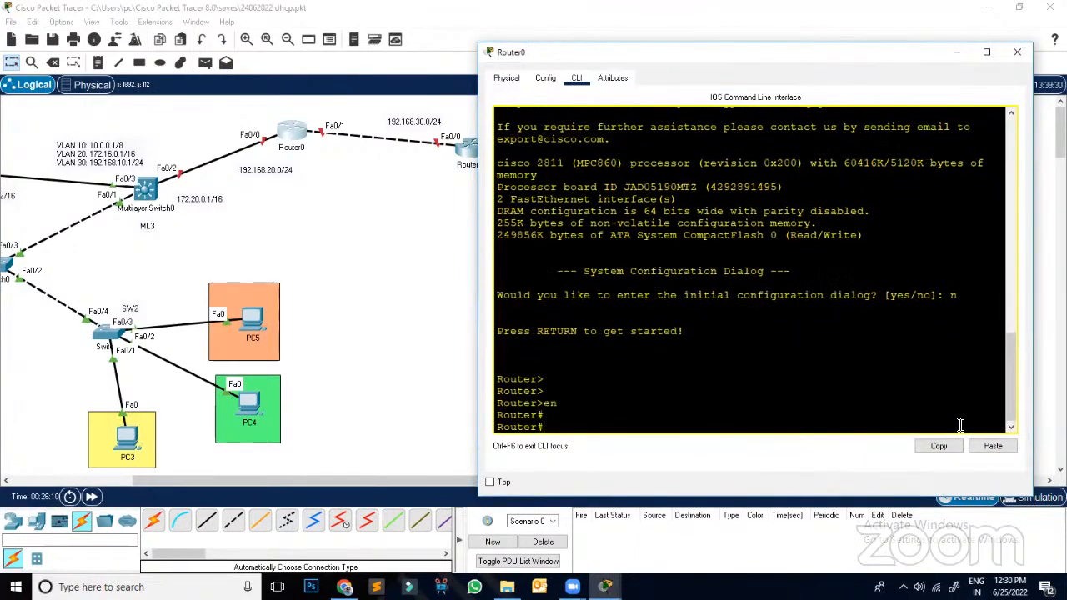
{"action": "key", "text": "Return"}
{"action": "key", "text": "Return"}
{"action": "key", "text": "Return"}
{"action": "type", "text": "conf t"}
{"action": "key", "text": "Return"}
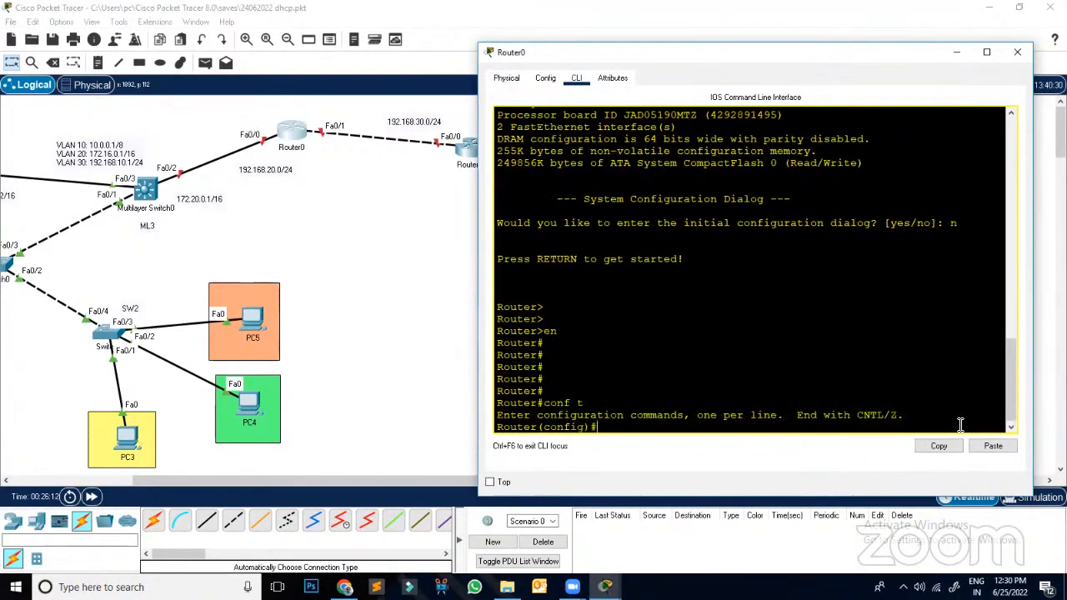
Step: Assign IP address 192.168.20.2 with mask 255.255.255.0 to Router0's FastEthernet0/0 interface
{"action": "type", "text": "int f0/0"}
{"action": "key", "text": "Return"}
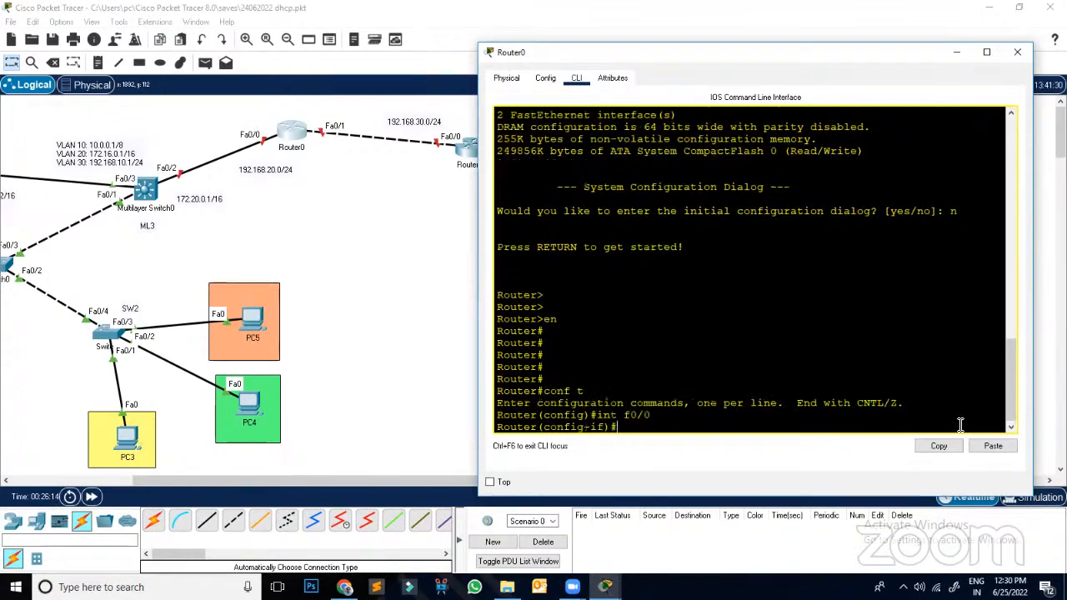
{"action": "type", "text": "ip add"}
{"action": "key", "text": "Tab"}
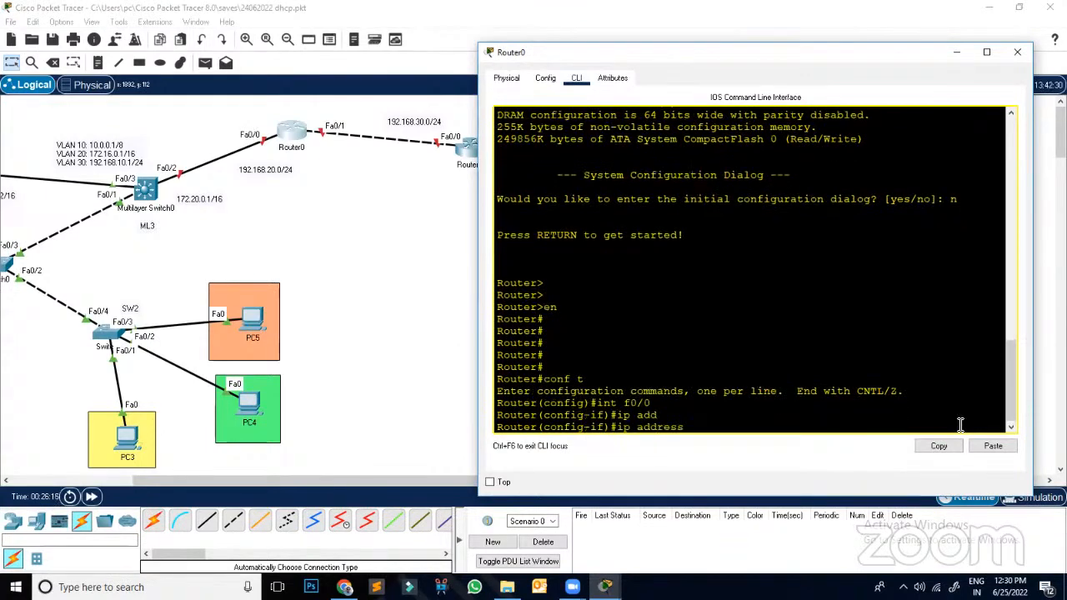
{"action": "type", "text": "192.16"}
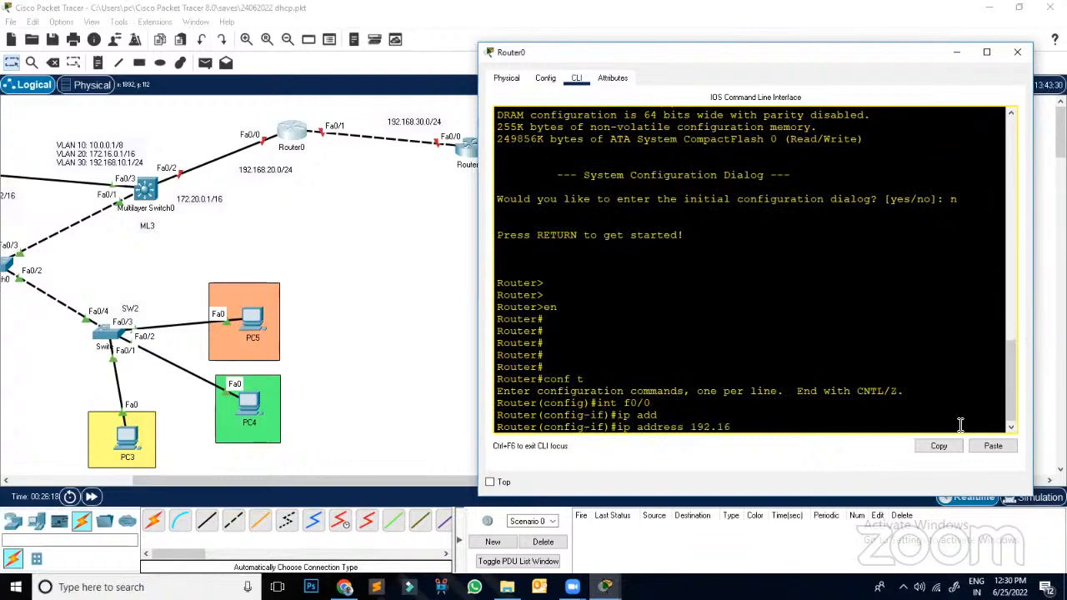
{"action": "type", "text": "8.20.2 25"}
{"action": "type", "text": "5.2565"}
{"action": "key", "text": "BackSpace"}
{"action": "key", "text": "BackSpace"}
{"action": "key", "text": "Return"}
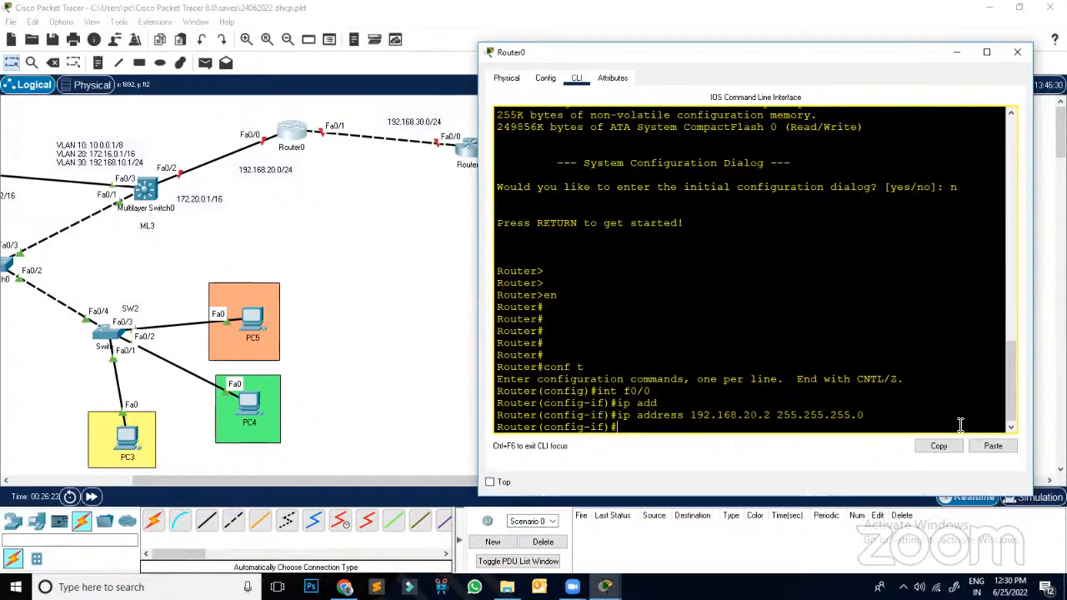
Step: Enable Router0's FastEthernet0/0 interface with no shutdown
{"action": "type", "text": "no sh"}
{"action": "key", "text": "Tab"}
{"action": "key", "text": "Return"}
{"action": "key", "text": "Return"}
{"action": "key", "text": "Return"}
{"action": "key", "text": "Return"}
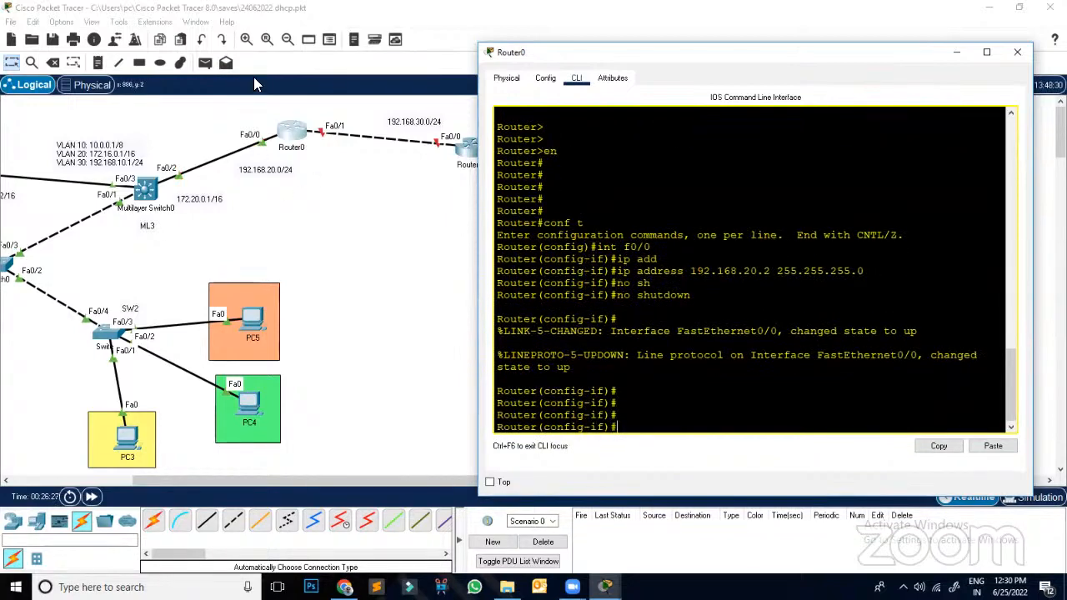
Step: Assign IP address 192.168.30.1 with mask 255.255.255.0 to Router0's FastEthernet0/1 interface
{"action": "type", "text": "int f0/1"}
{"action": "key", "text": "Return"}
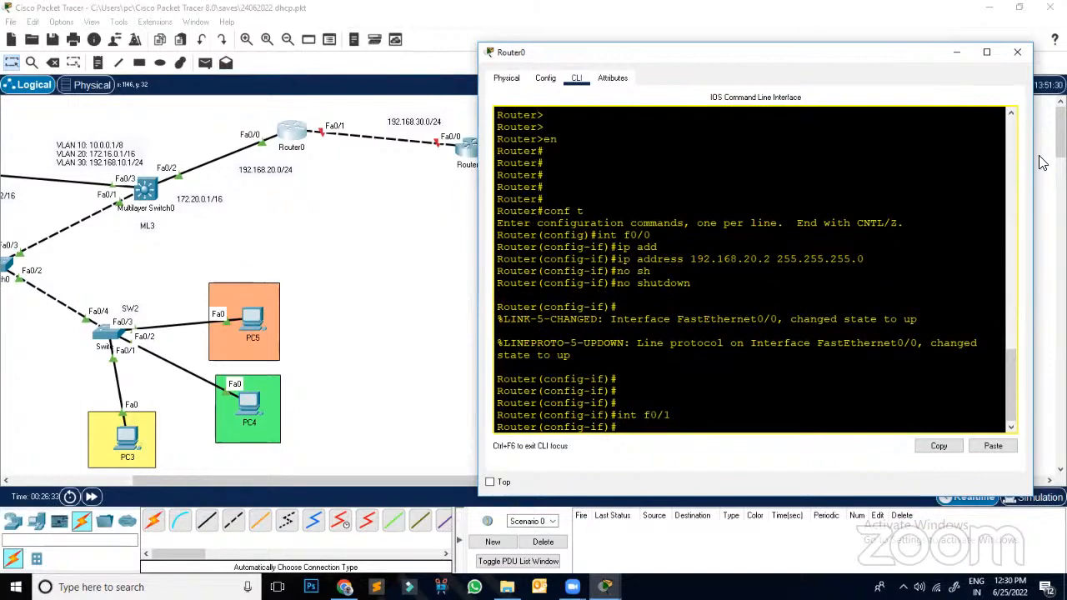
{"action": "type", "text": "ip add"}
{"action": "key", "text": "Tab"}
{"action": "type", "text": "192.168"}
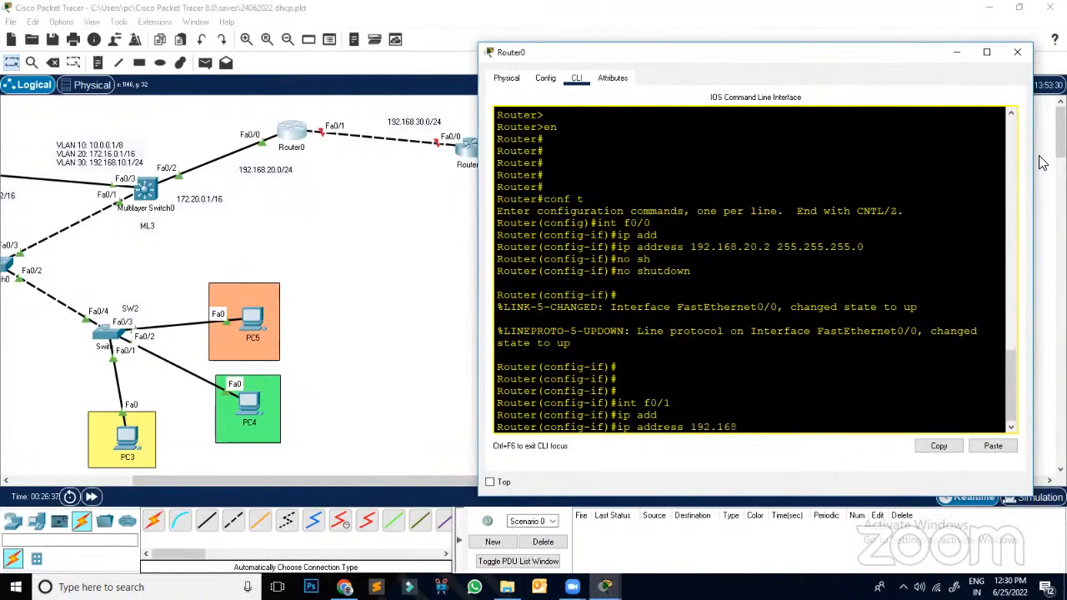
{"action": "type", "text": ".30.1 b55.255.255.0"}
{"action": "key", "text": "Return"}
Step: Enable Router0's FastEthernet0/1 interface with no shutdown and close the router's window
{"action": "type", "text": "no "}
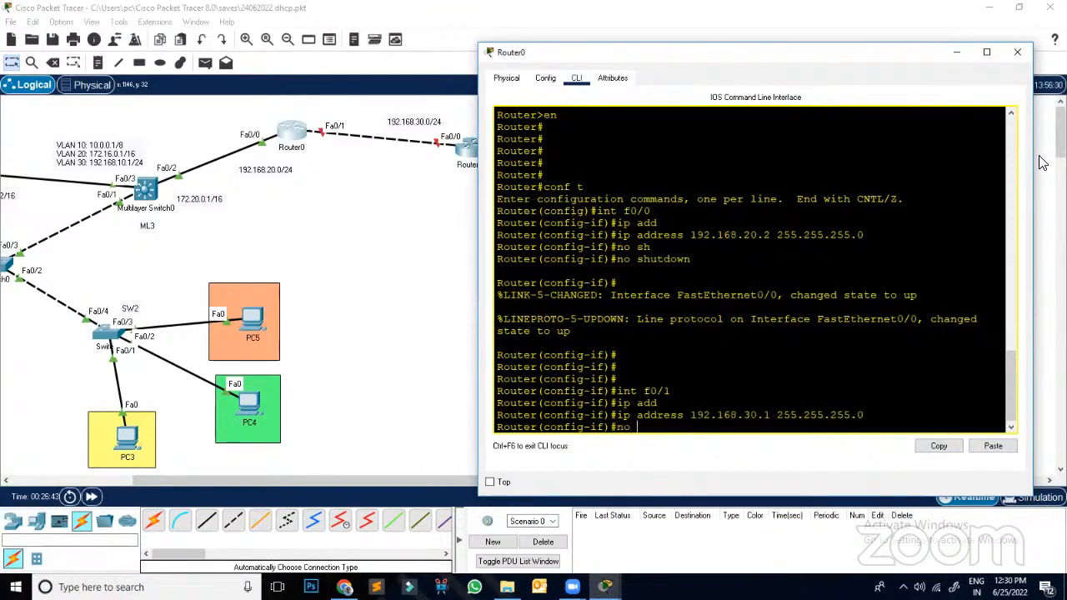
{"action": "type", "text": "sh"}
{"action": "key", "text": "Tab"}
{"action": "key", "text": "Return"}
{"action": "key", "text": "Return"}
{"action": "key", "text": "Return"}
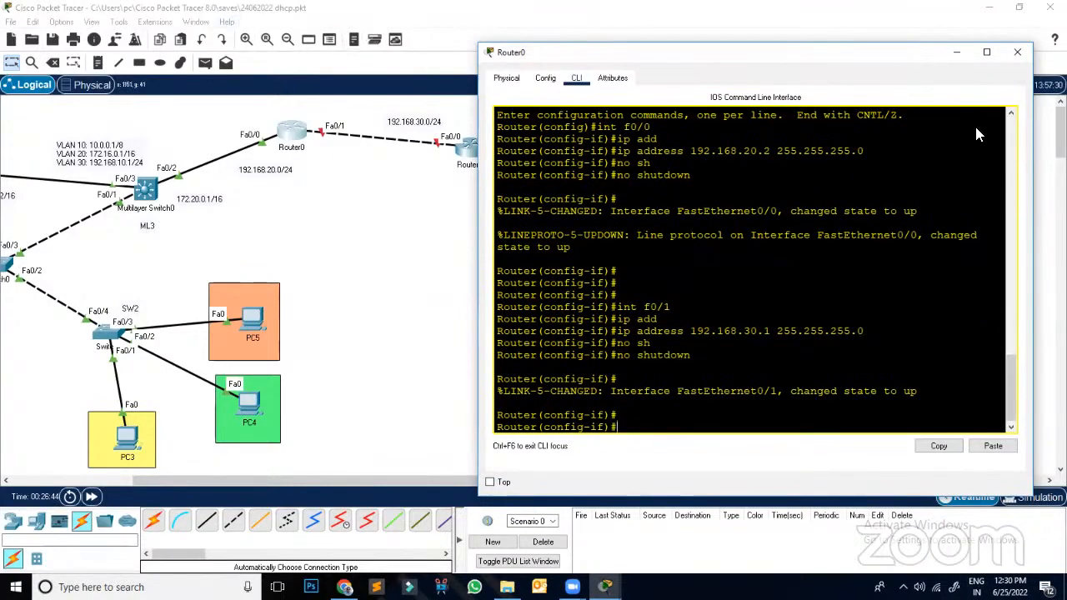
{"action": "left_click", "coordinate": [1016, 52]}
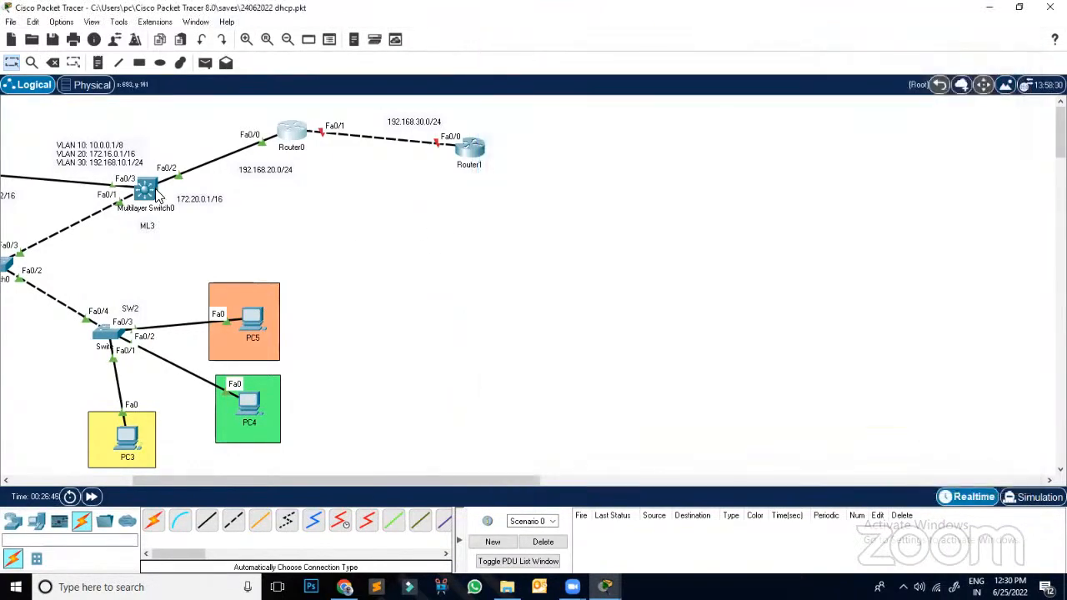
Step: Try to obtain an IPv4 address on PC0 through DHCP in its IP configuration, and close the PC's window
{"action": "left_click_drag", "start_coordinate": [397, 480], "coordinate": [274, 480]}
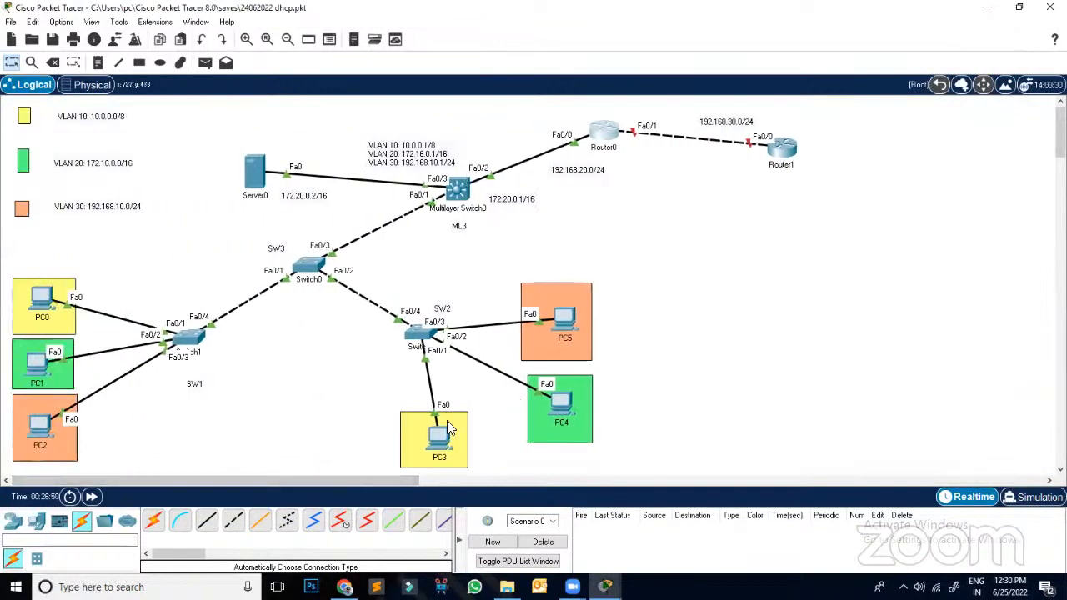
{"action": "left_click", "coordinate": [42, 304]}
{"action": "left_click", "coordinate": [407, 85]}
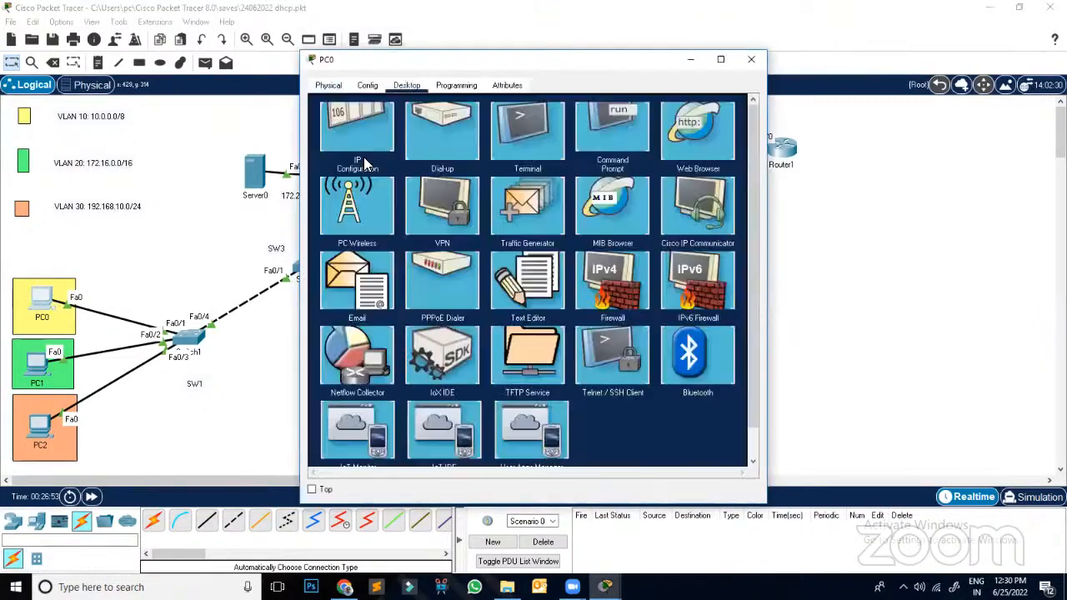
{"action": "left_click", "coordinate": [364, 162]}
{"action": "left_click", "coordinate": [325, 158]}
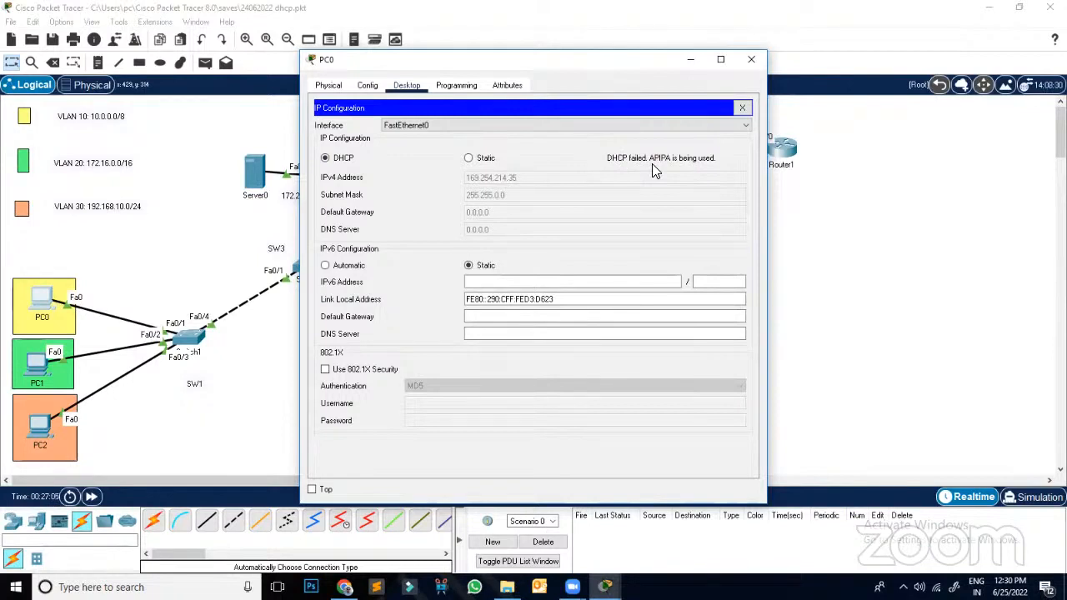
{"action": "left_click", "coordinate": [750, 61]}
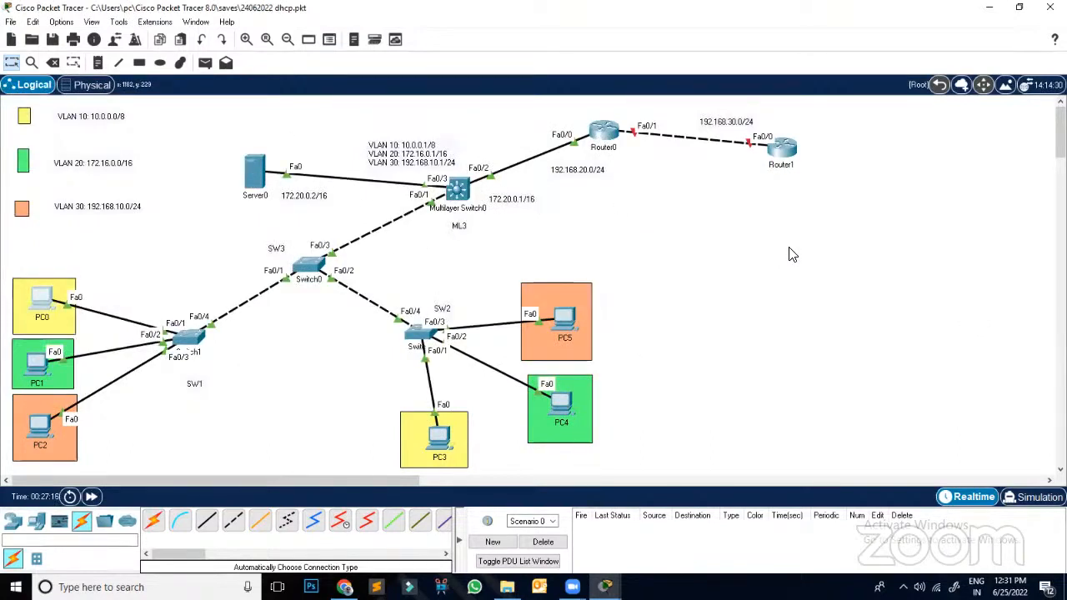
Step: Reopen Multilayer Switch0's command line and end configuration mode to return to the privileged prompt
{"action": "left_click", "coordinate": [457, 190]}
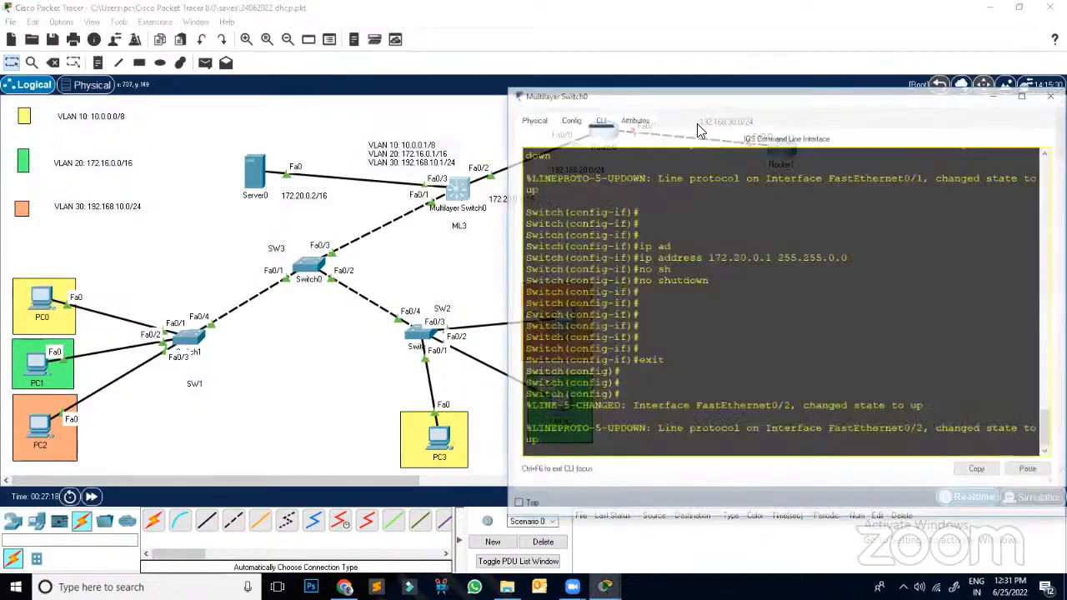
{"action": "key", "text": "Return"}
{"action": "key", "text": "Return"}
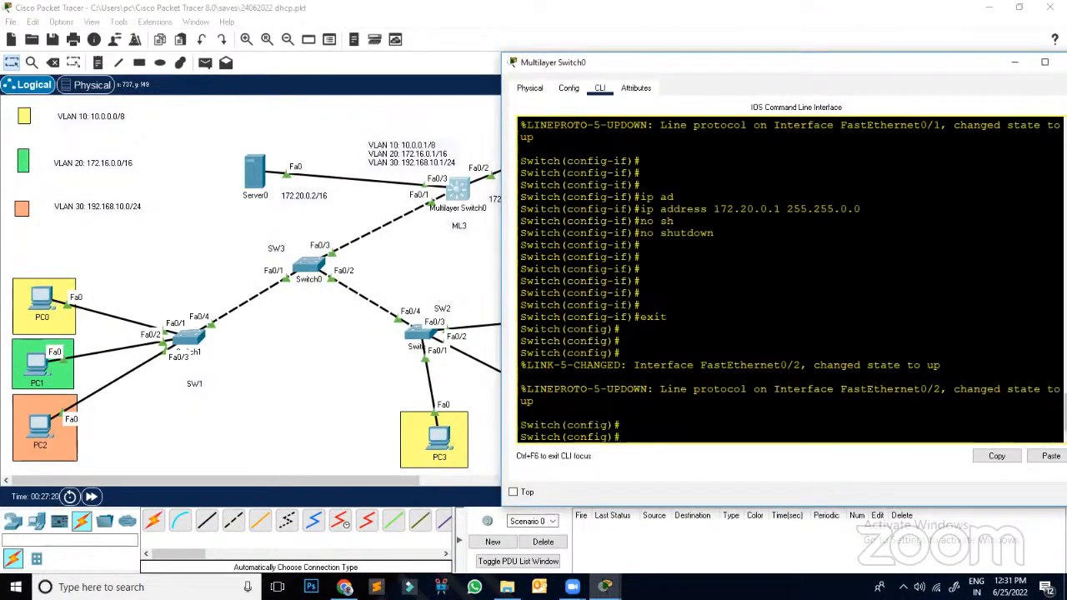
{"action": "key", "text": "Return"}
{"action": "key", "text": "Return"}
{"action": "key", "text": "Return"}
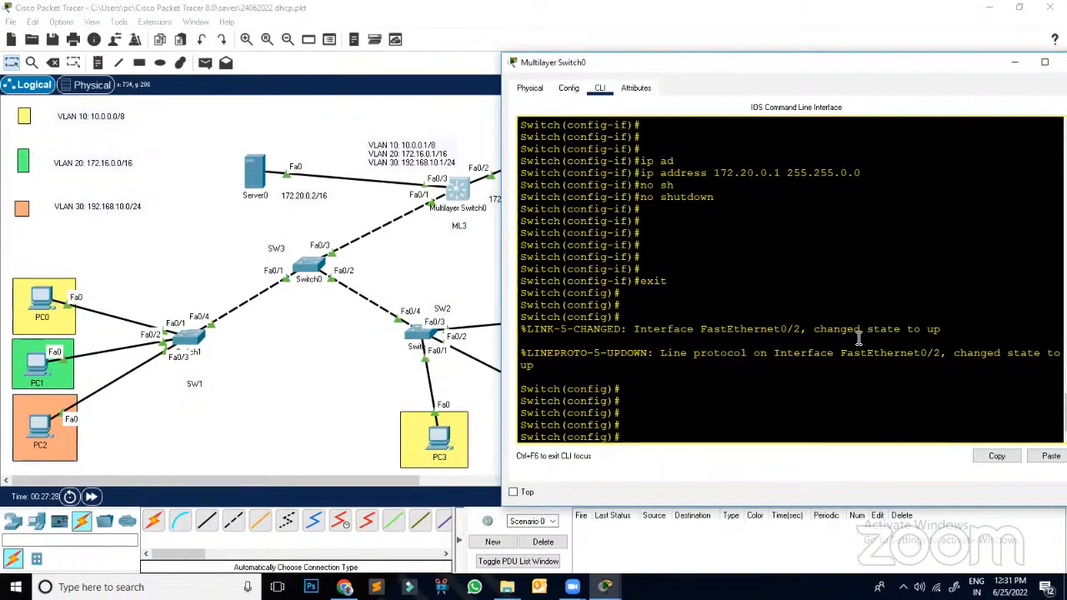
{"action": "type", "text": "d"}
{"action": "key", "text": "Return"}
{"action": "key", "text": "Return"}
{"action": "key", "text": "Return"}
{"action": "key", "text": "Return"}
{"action": "key", "text": "Return"}
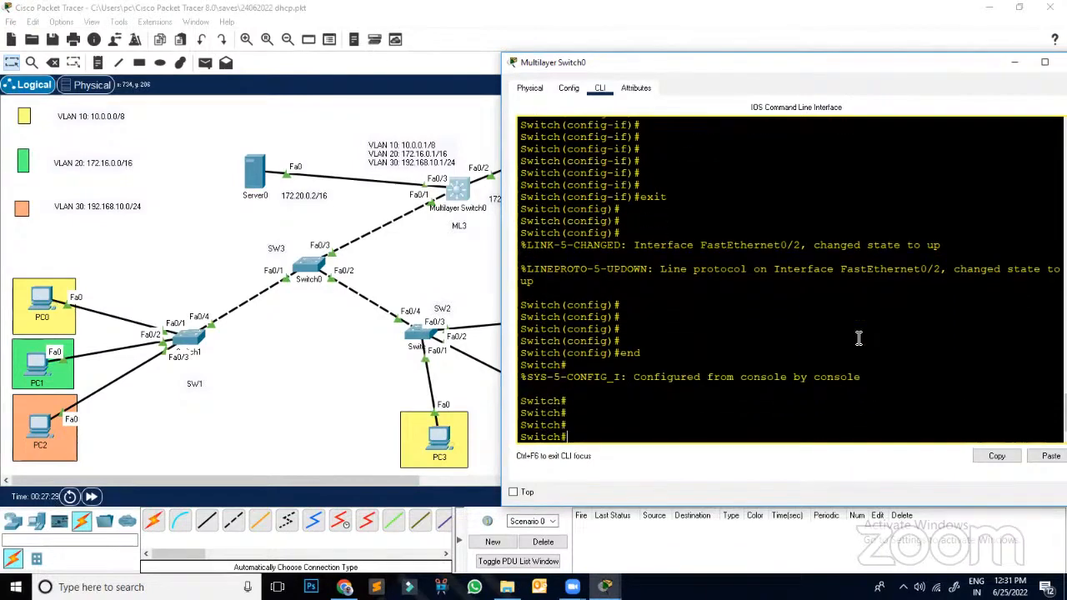
Step: Show the brief VLAN table on Multilayer Switch0 to check which VLANs exist
{"action": "type", "text": "show vl"}
{"action": "key", "text": "Tab"}
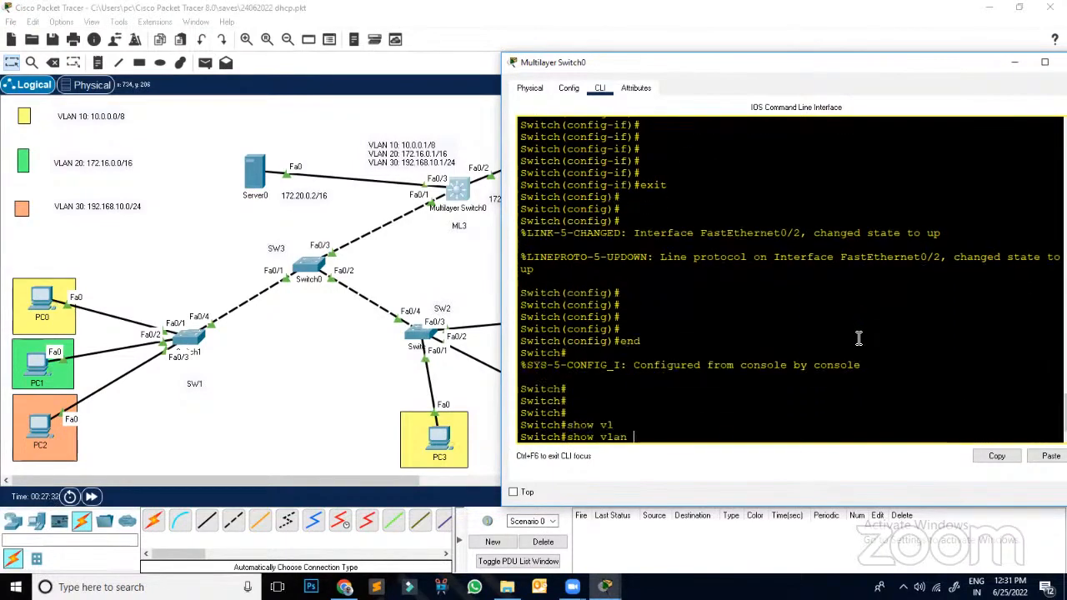
{"action": "type", "text": "br"}
{"action": "key", "text": "Tab"}
{"action": "key", "text": "Return"}
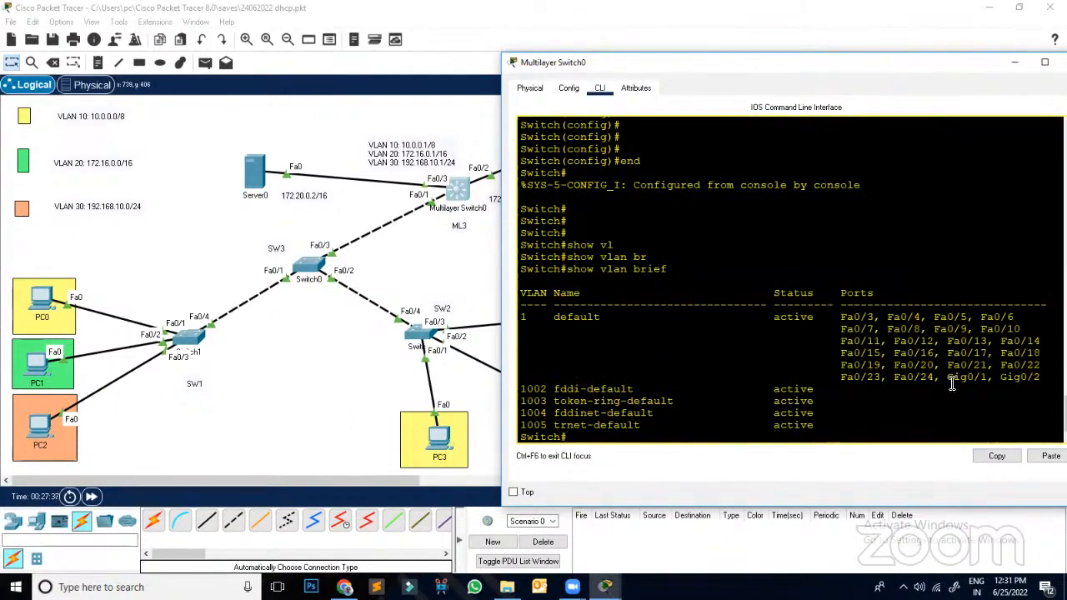
Step: Enter global configuration mode on Multilayer Switch0 and create VLANs 10 and 20
{"action": "type", "text": "onf t"}
{"action": "key", "text": "Return"}
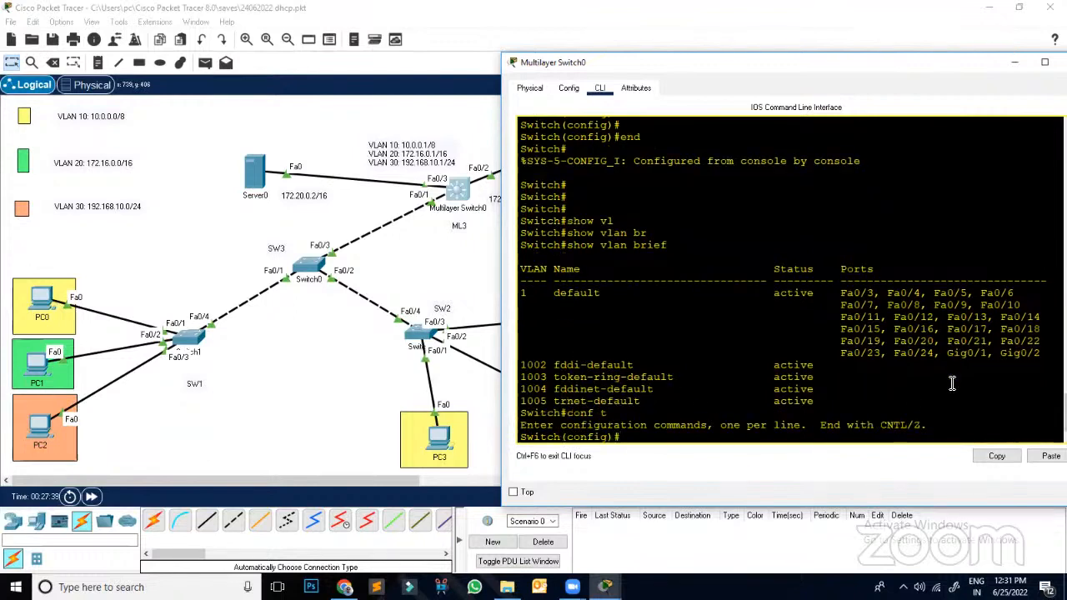
{"action": "type", "text": "vlan 10"}
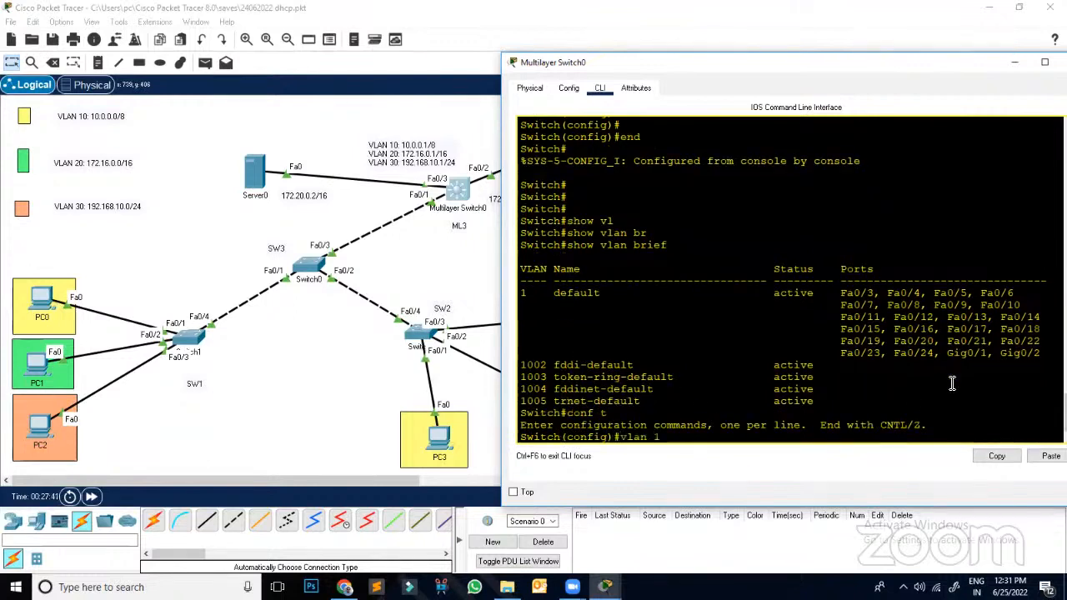
{"action": "key", "text": "Return"}
{"action": "type", "text": "vlan)#vla"}
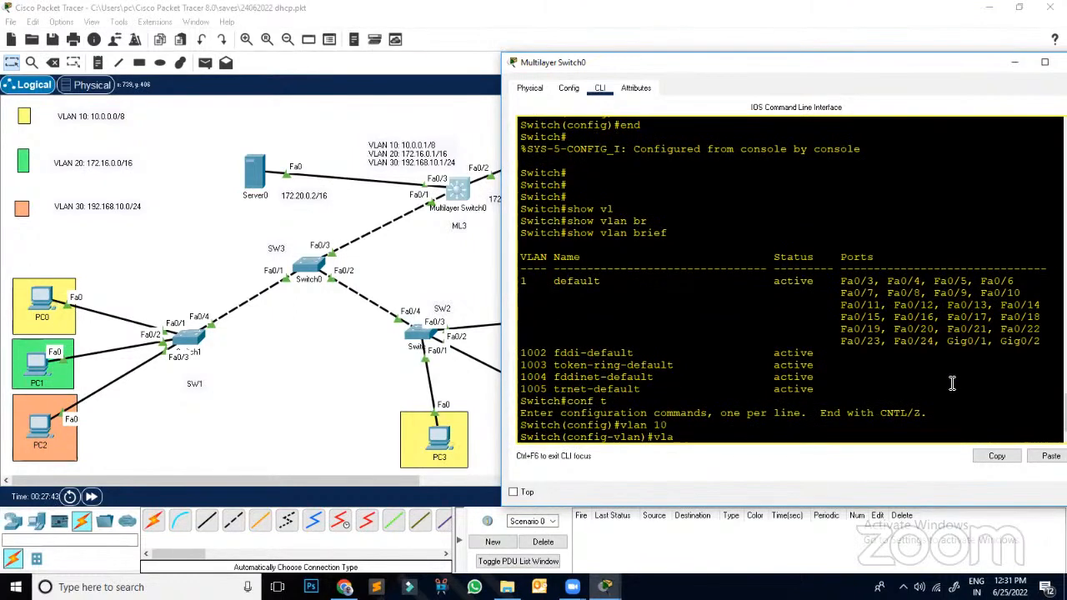
{"action": "type", "text": "n 20"}
{"action": "key", "text": "Return"}
{"action": "type", "text": "v"}
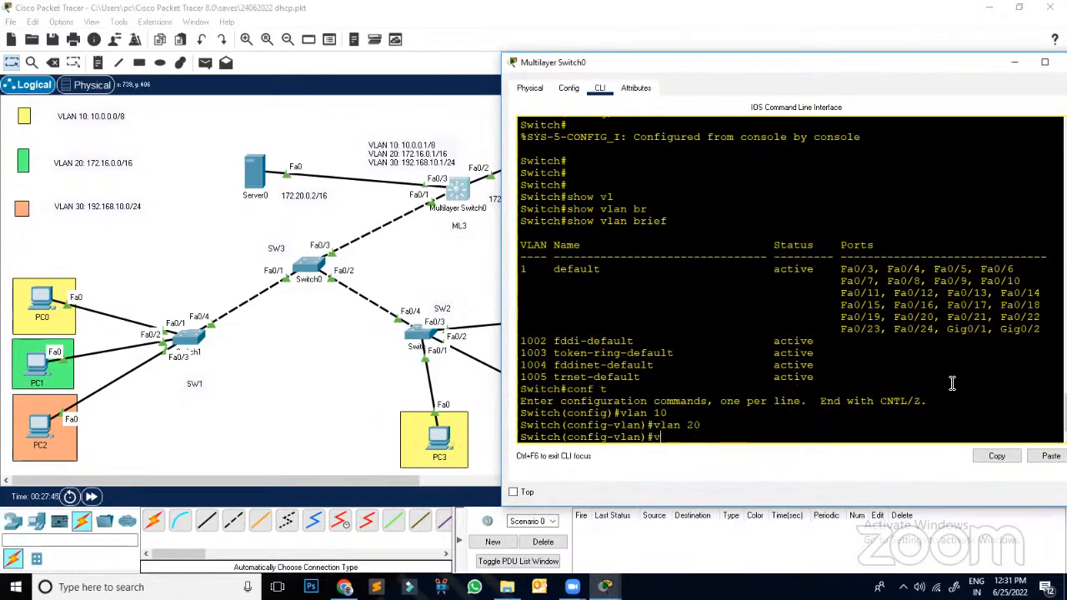
Step: Create VLAN 30 on Multilayer Switch0 and return to privileged mode
{"action": "type", "text": "lan"}
{"action": "type", "text": " 30"}
{"action": "key", "text": "Return"}
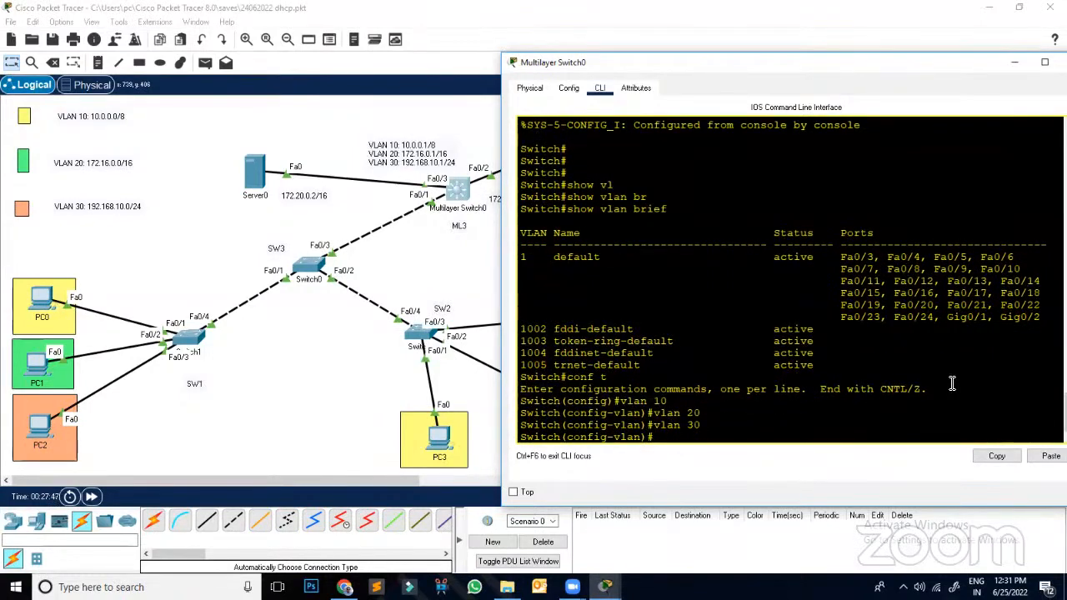
{"action": "key", "text": "Return"}
{"action": "key", "text": "Return"}
{"action": "key", "text": "Return"}
{"action": "key", "text": "Return"}
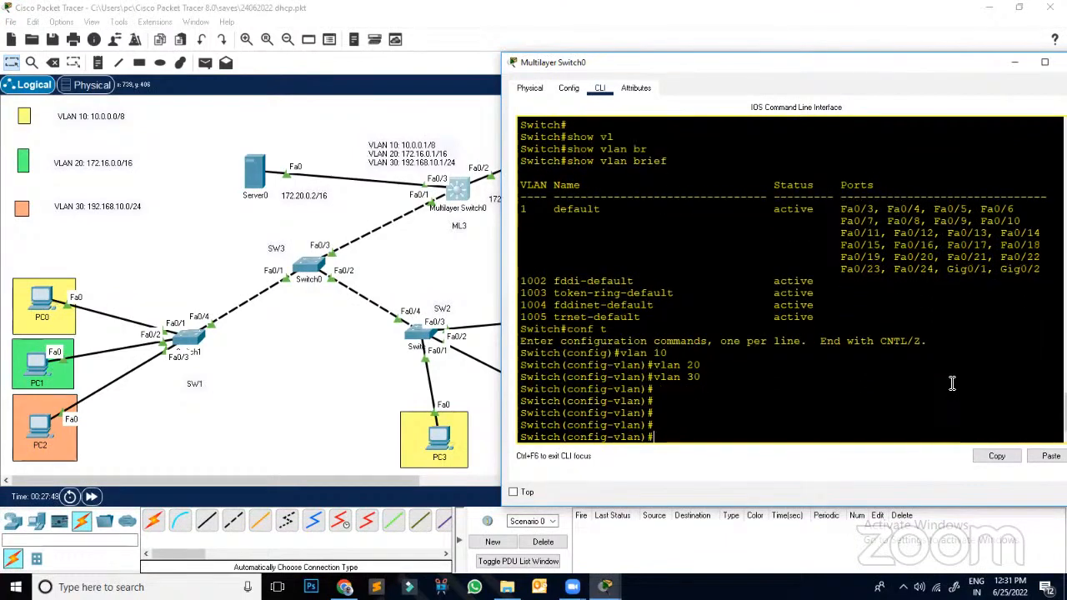
{"action": "type", "text": "end"}
{"action": "key", "text": "Return"}
{"action": "key", "text": "Return"}
{"action": "key", "text": "Return"}
{"action": "key", "text": "Return"}
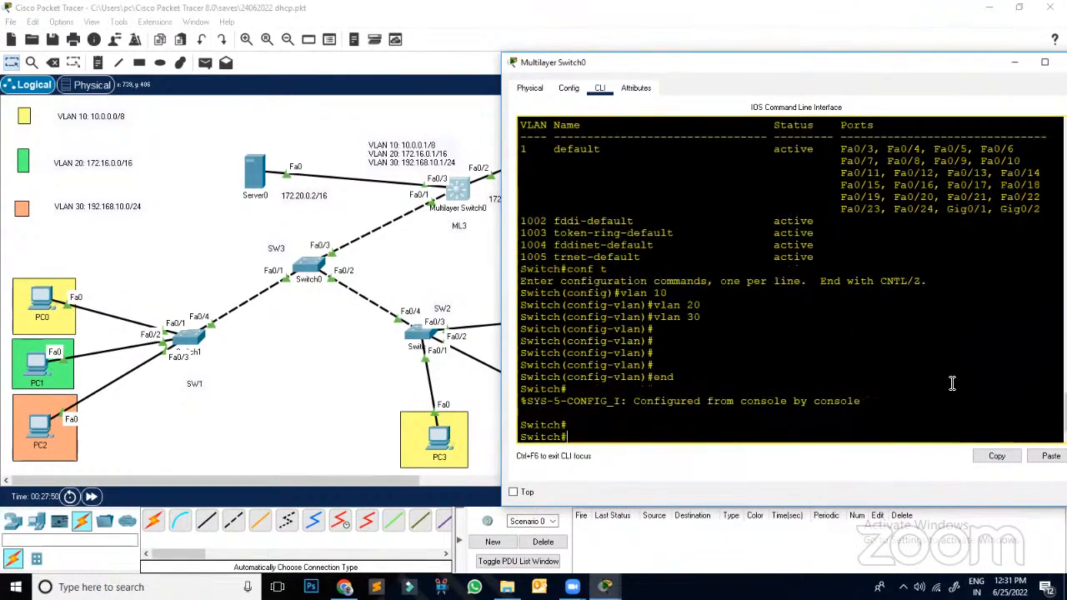
Step: Show the brief VLAN list on Multilayer Switch0 to check VLANs 10, 20 and 30
{"action": "type", "text": "show vl"}
{"action": "key", "text": "Tab"}
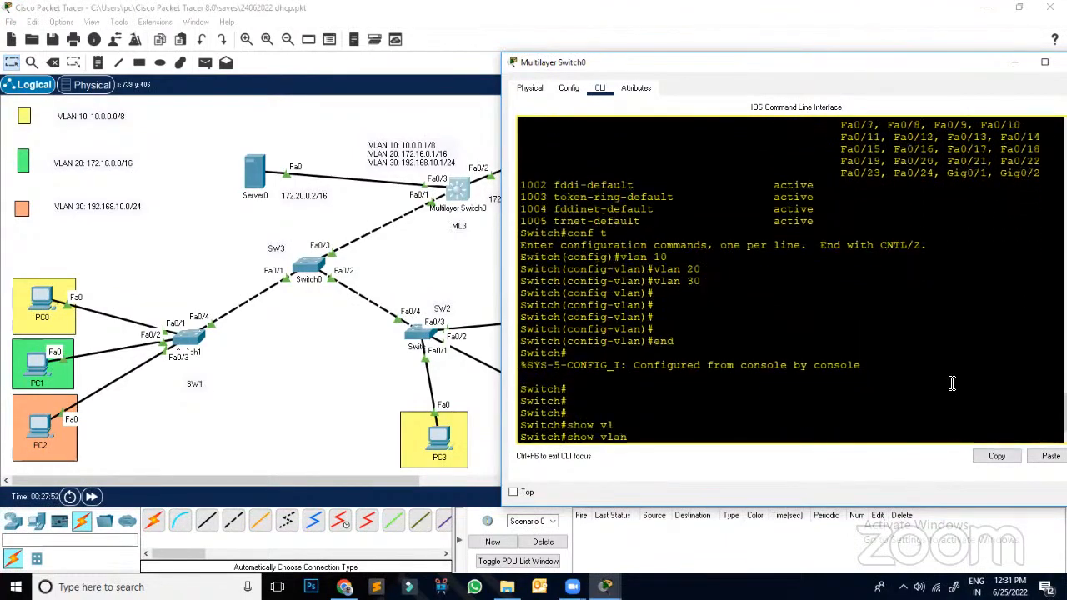
{"action": "type", "text": "br"}
{"action": "key", "text": "Tab"}
{"action": "key", "text": "Return"}
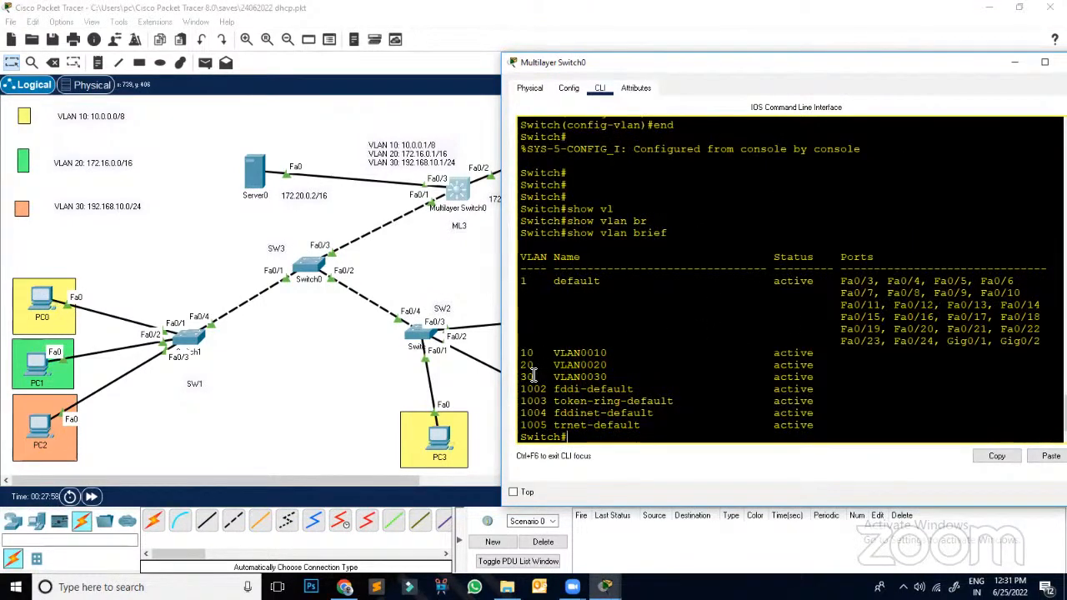
Step: Set PC1's IPv4 configuration to DHCP and close its window
{"action": "left_click", "coordinate": [35, 372]}
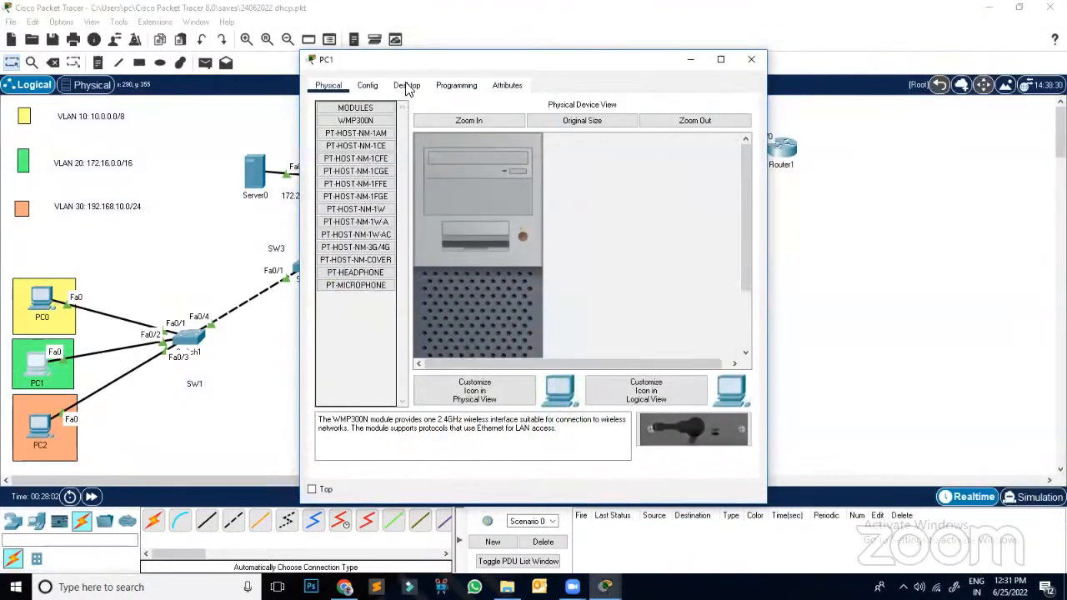
{"action": "left_click", "coordinate": [407, 85]}
{"action": "left_click", "coordinate": [358, 131]}
{"action": "left_click", "coordinate": [340, 158]}
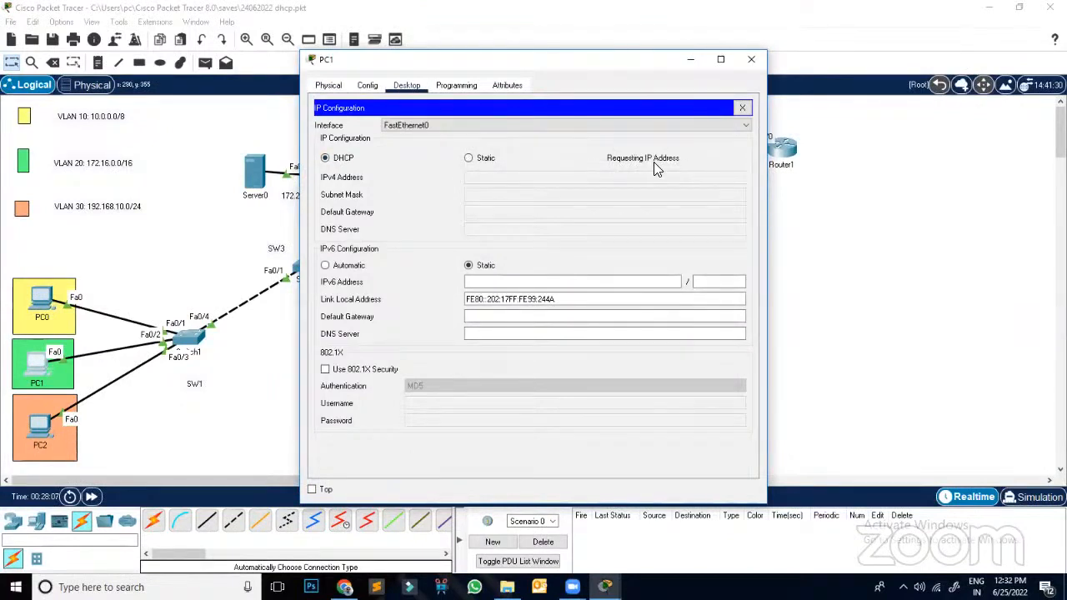
{"action": "left_click", "coordinate": [751, 60]}
Step: Show the full brief IP interface list on Multilayer Switch0
{"action": "left_click", "coordinate": [457, 190]}
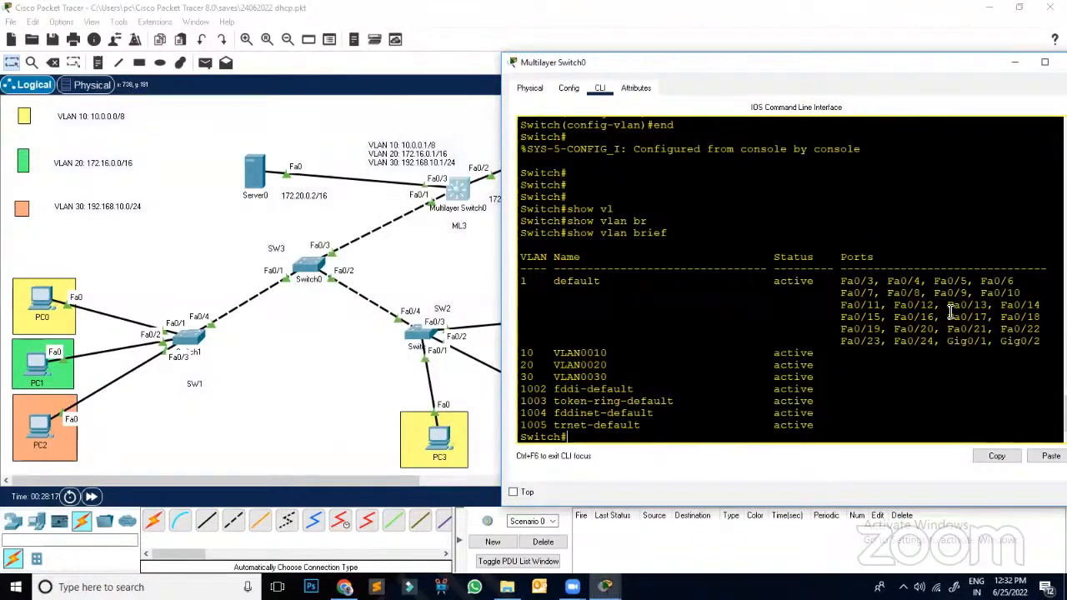
{"action": "type", "text": "show ip int ber"}
{"action": "key", "text": "BackSpace"}
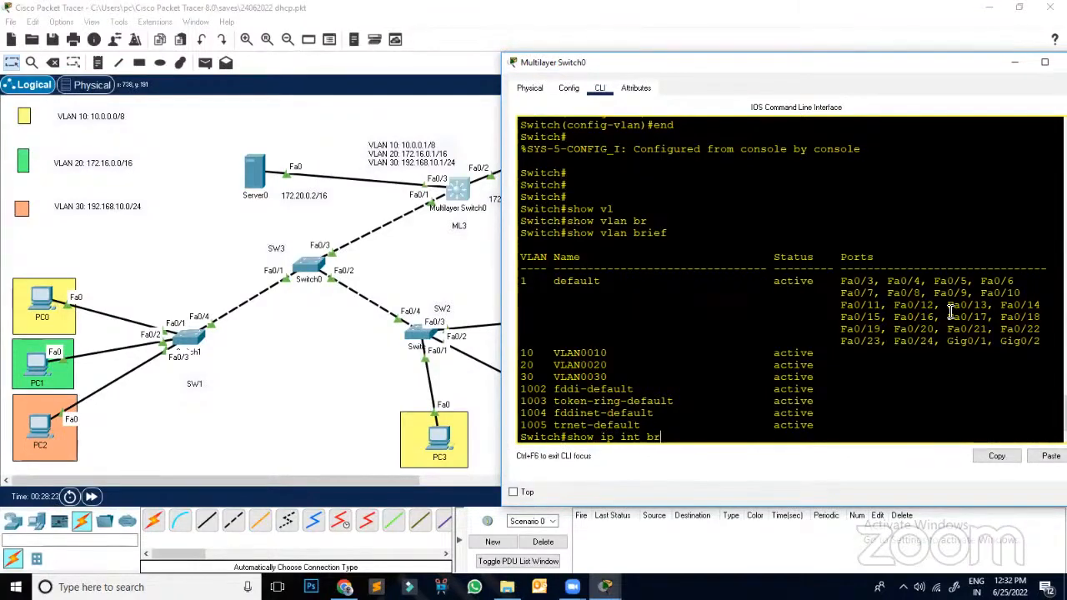
{"action": "type", "text": "r"}
{"action": "key", "text": "Return"}
{"action": "key", "text": "Return"}
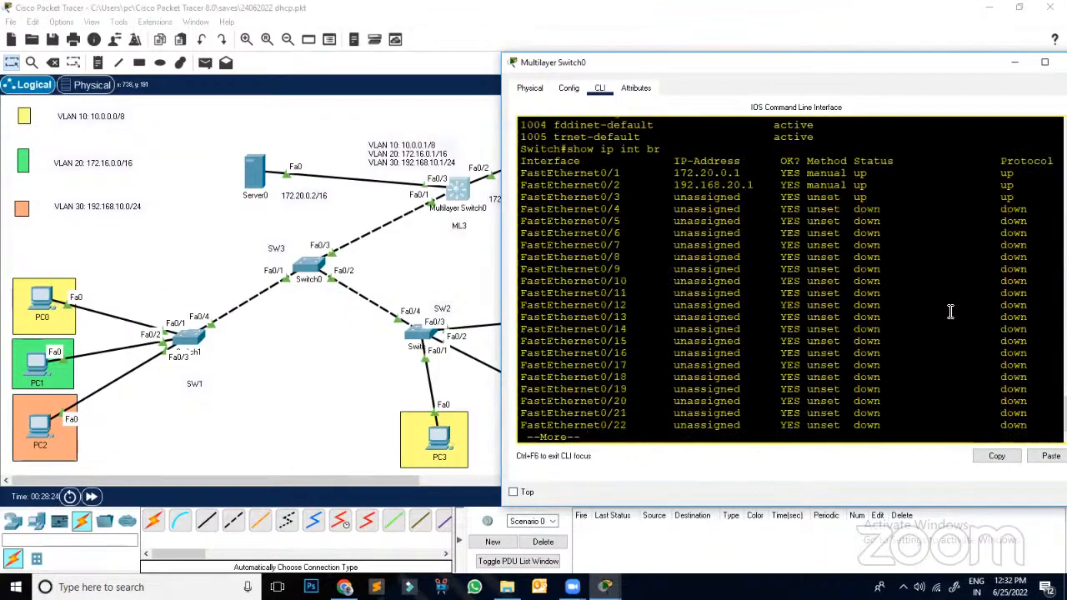
{"action": "key", "text": "Return"}
{"action": "key", "text": "Return"}
{"action": "key", "text": "Return"}
{"action": "key", "text": "Return"}
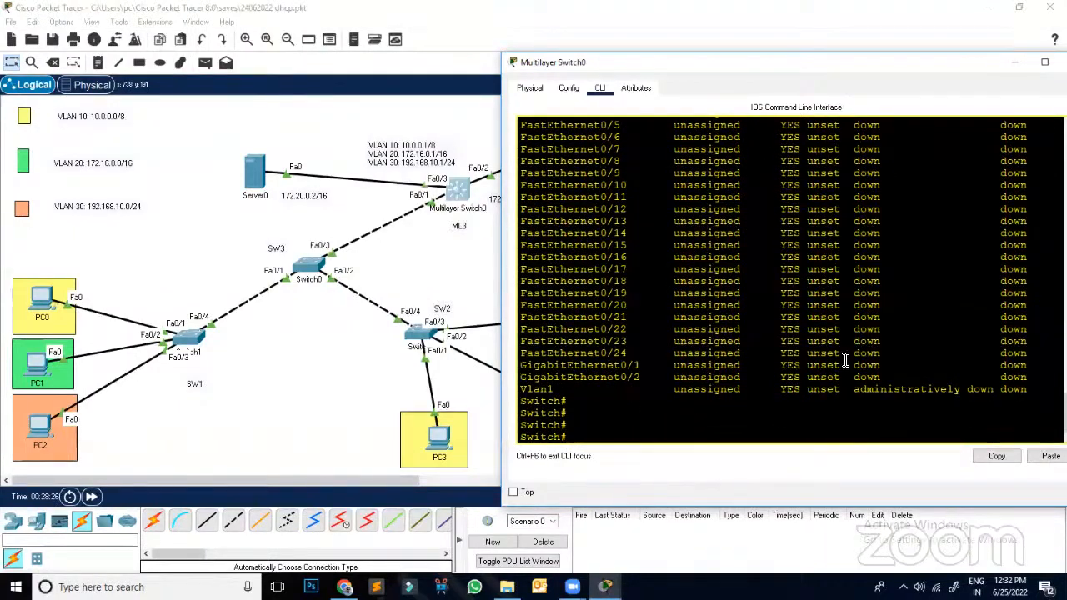
Step: Examine the Vlan1 entry in the interface list, shifting the switch window to uncover more of the topology
{"action": "left_click_drag", "start_coordinate": [568, 389], "coordinate": [513, 390]}
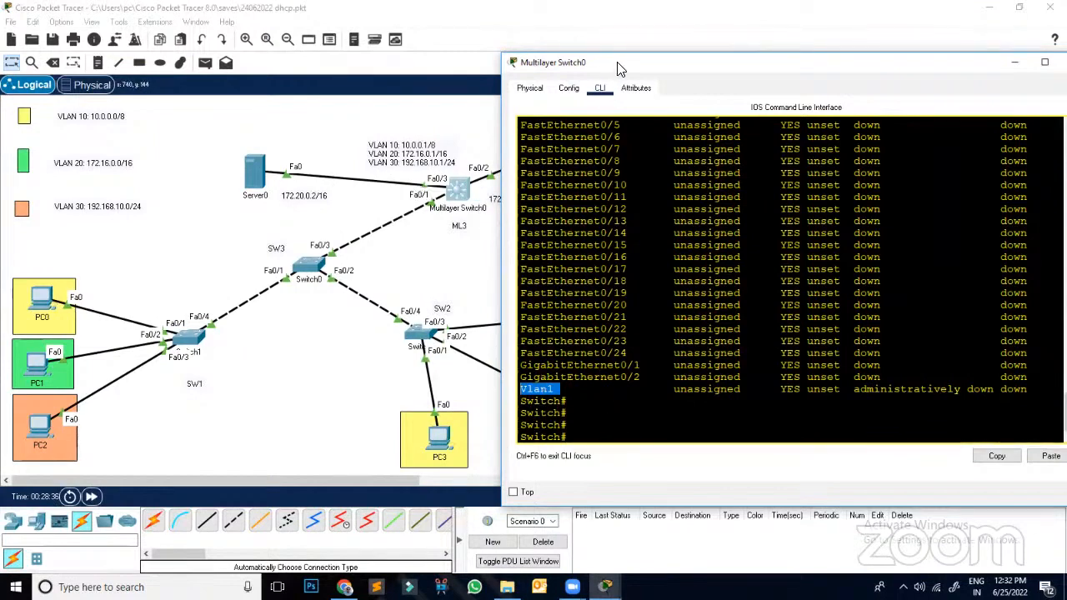
{"action": "left_click_drag", "start_coordinate": [614, 65], "coordinate": [669, 69]}
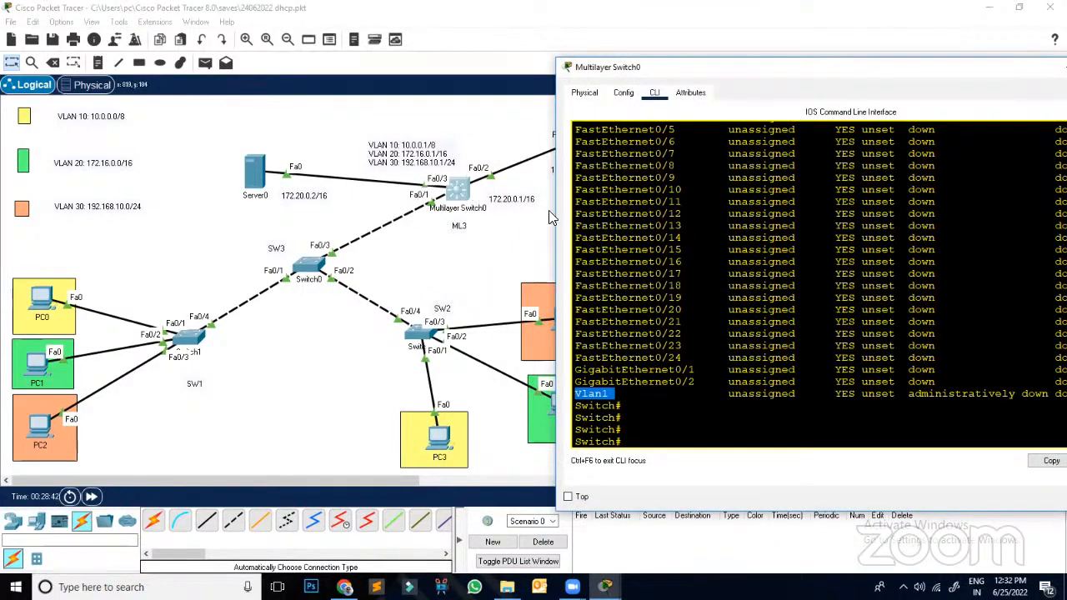
{"action": "left_click", "coordinate": [642, 440]}
{"action": "left_click_drag", "start_coordinate": [623, 396], "coordinate": [571, 398]}
{"action": "left_click", "coordinate": [640, 439]}
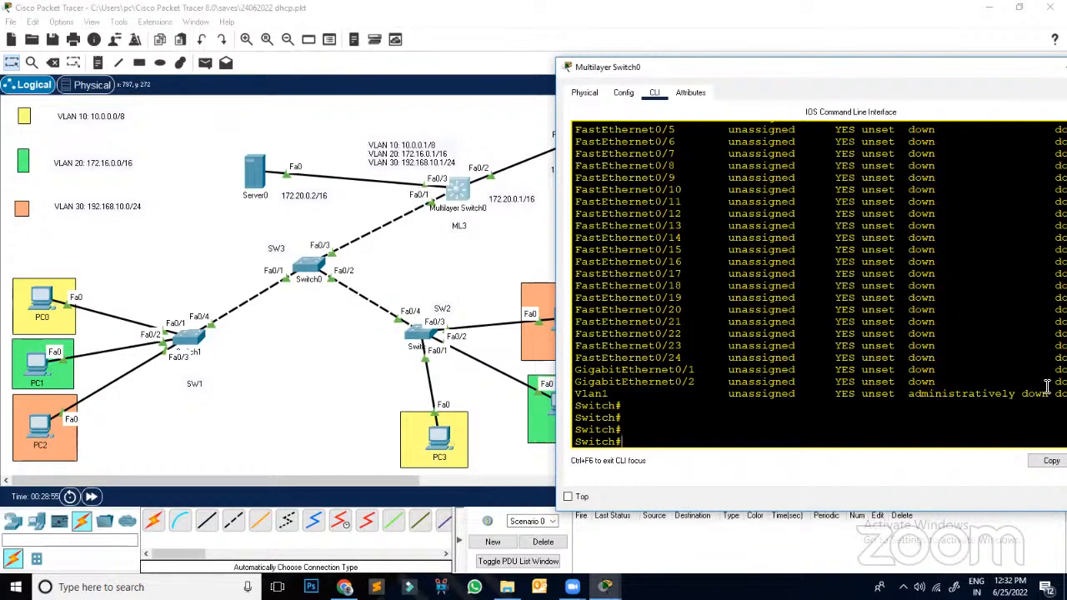
Step: Create the VLAN 10 interface on Multilayer Switch0 and return to privileged mode
{"action": "type", "text": "conf t"}
{"action": "key", "text": "Return"}
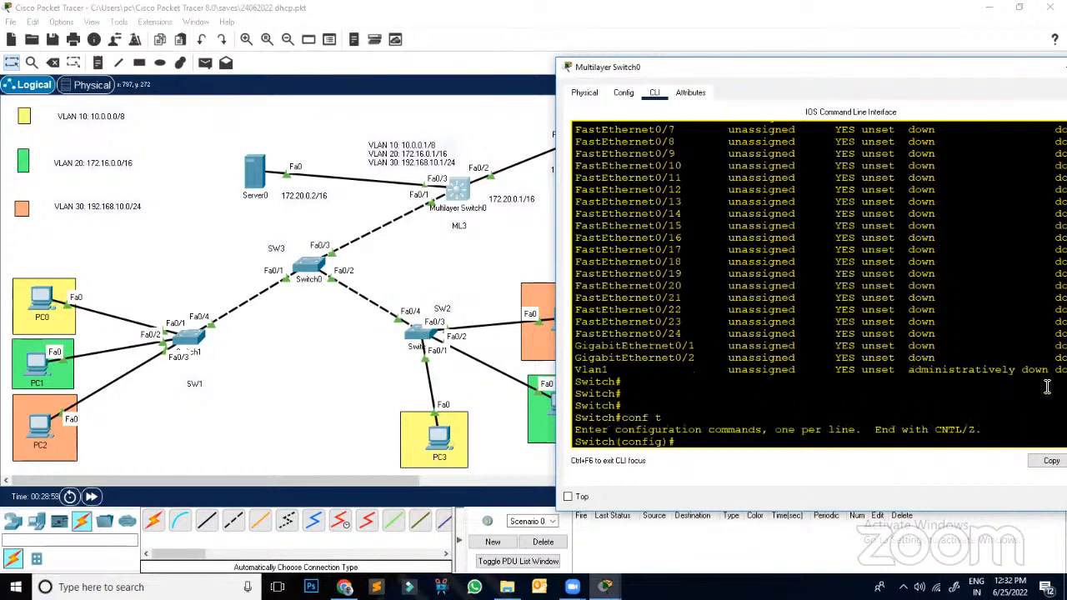
{"action": "type", "text": "int vlan 10"}
{"action": "key", "text": "Return"}
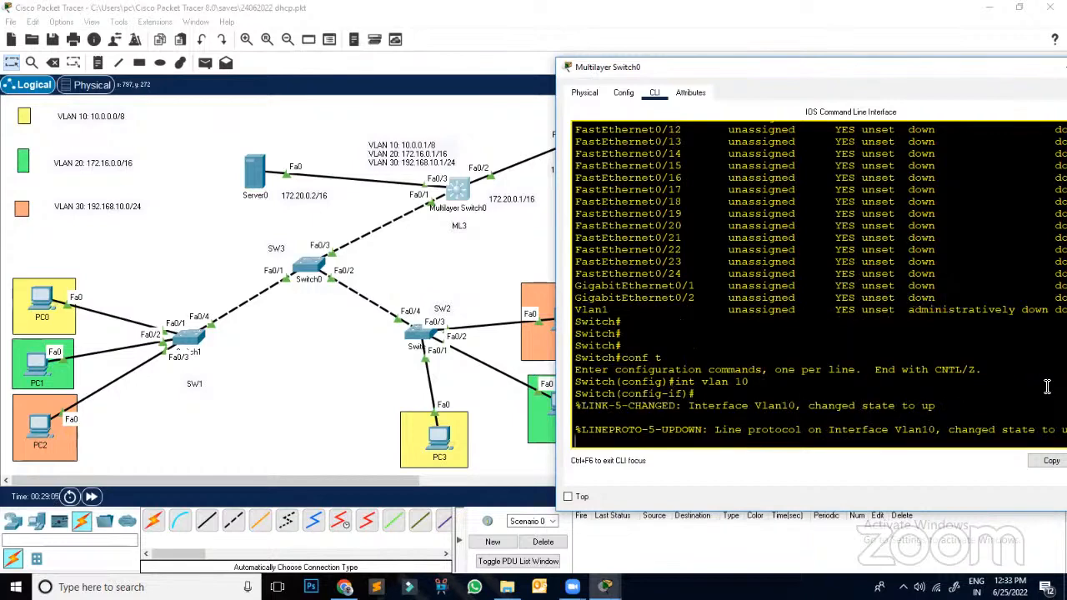
{"action": "key", "text": "Return"}
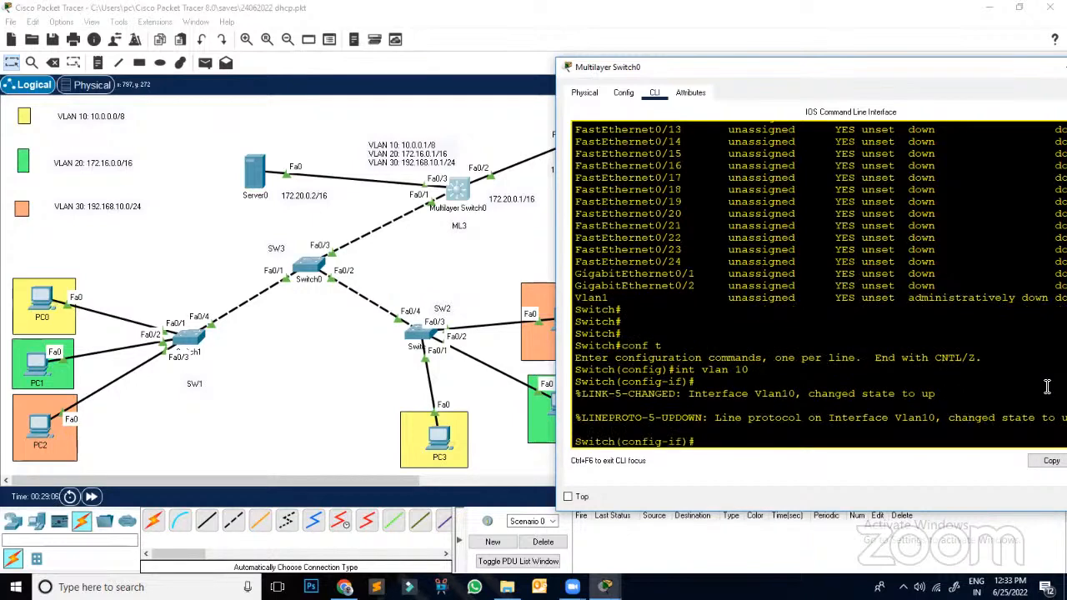
{"action": "type", "text": "end"}
{"action": "key", "text": "Return"}
{"action": "key", "text": "Return"}
{"action": "key", "text": "Return"}
{"action": "key", "text": "Return"}
{"action": "key", "text": "Return"}
Step: Show the brief IP interface list again and examine the Vlan10 entry
{"action": "type", "text": "sho"}
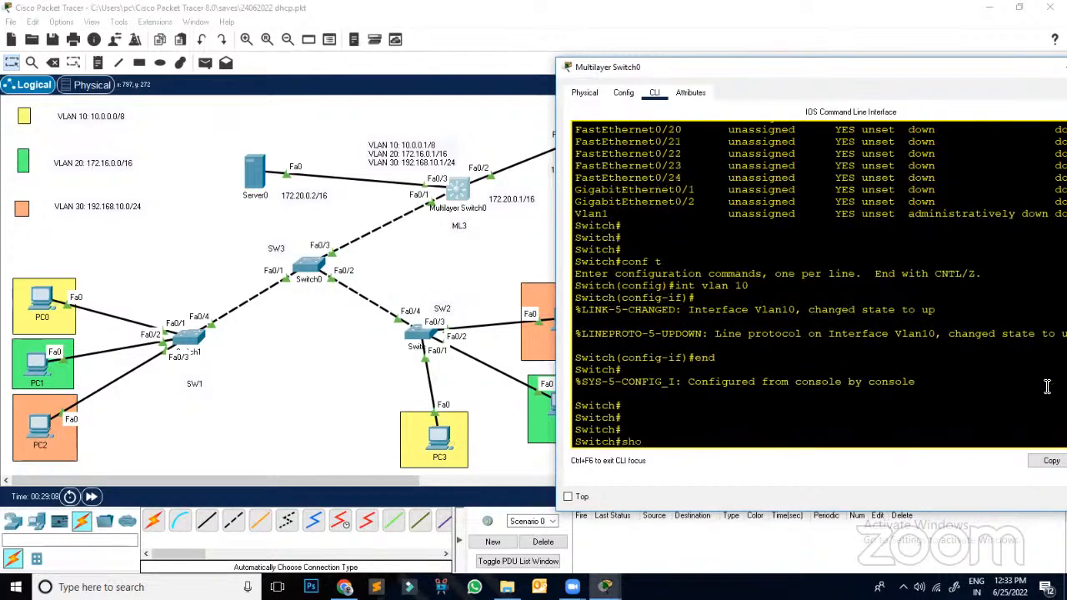
{"action": "type", "text": "w ip int br"}
{"action": "key", "text": "Return"}
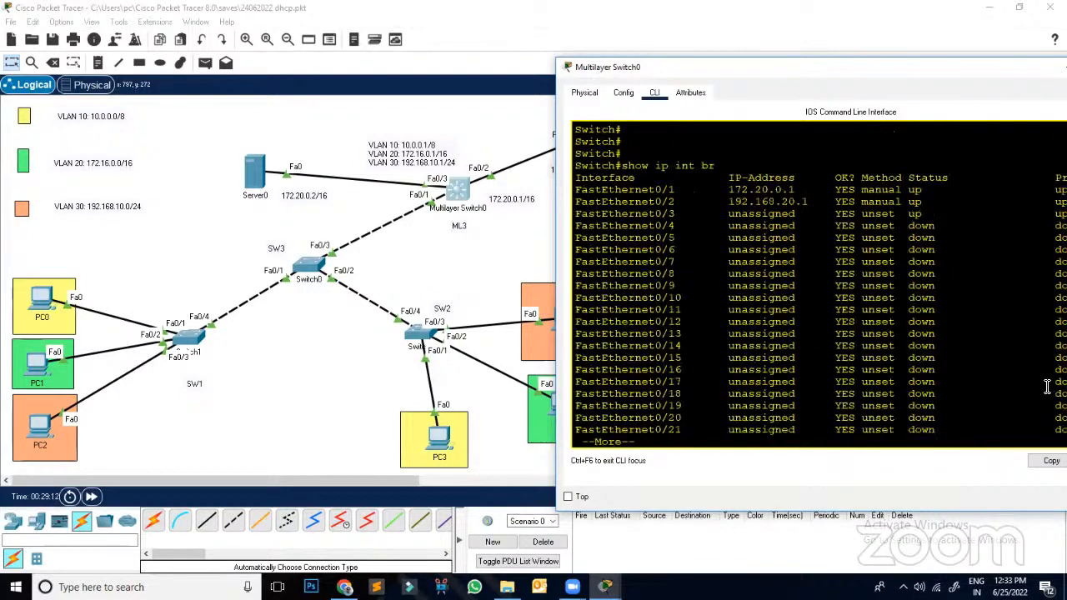
{"action": "key", "text": "space"}
{"action": "key", "text": "Return"}
{"action": "key", "text": "Return"}
{"action": "key", "text": "Return"}
{"action": "key", "text": "Return"}
{"action": "key", "text": "Return"}
{"action": "key", "text": "Return"}
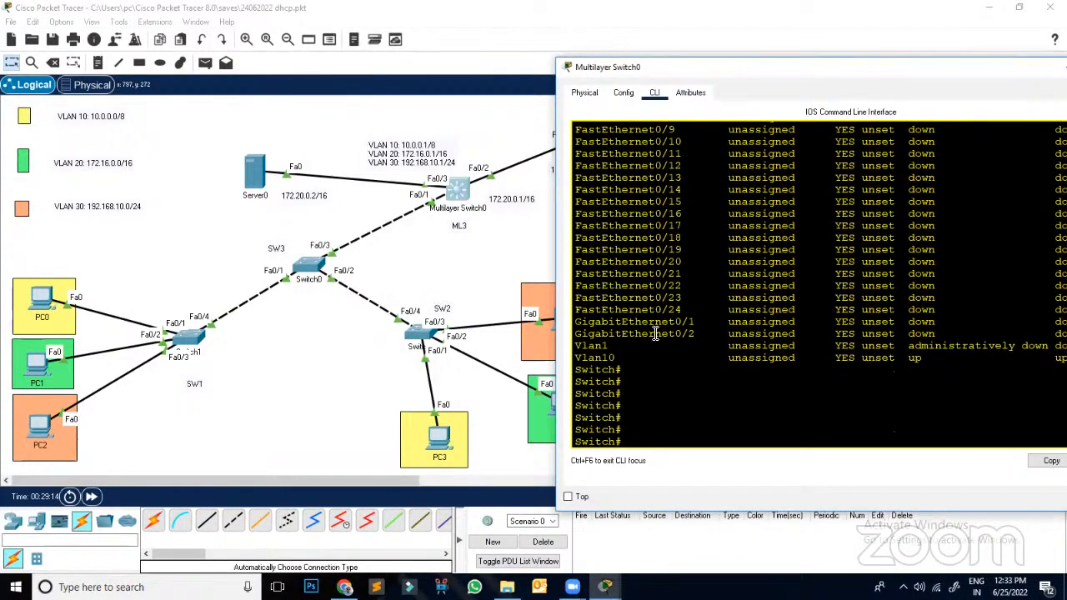
{"action": "left_click_drag", "start_coordinate": [626, 358], "coordinate": [573, 358]}
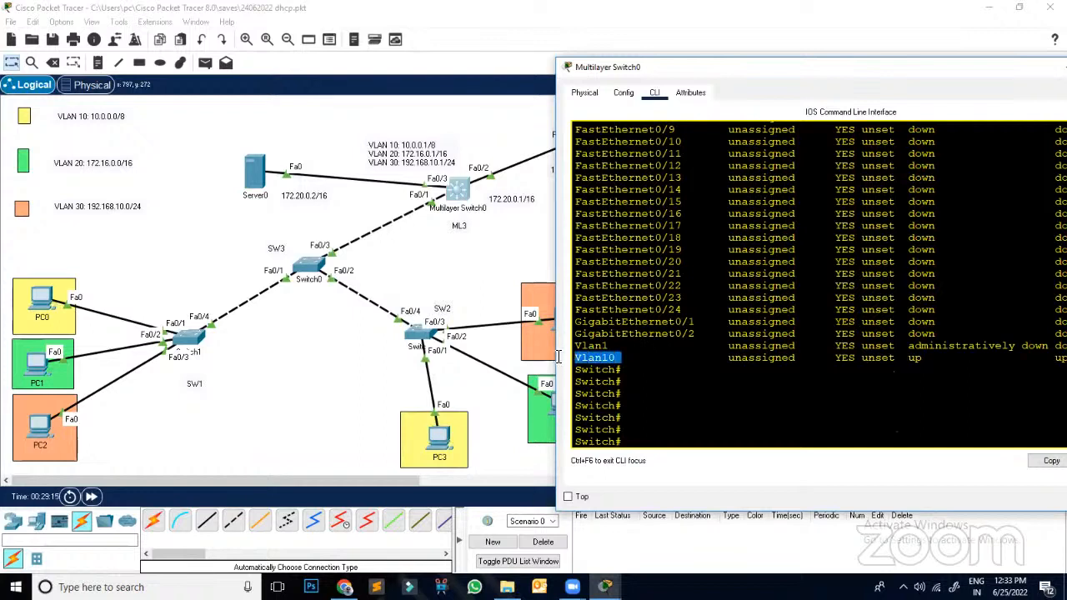
Step: Assign IP address 10.0.0.1 with mask 255.0.0.0 to the VLAN 10 interface and exit to global configuration
{"action": "left_click", "coordinate": [626, 441]}
{"action": "type", "text": "conf"}
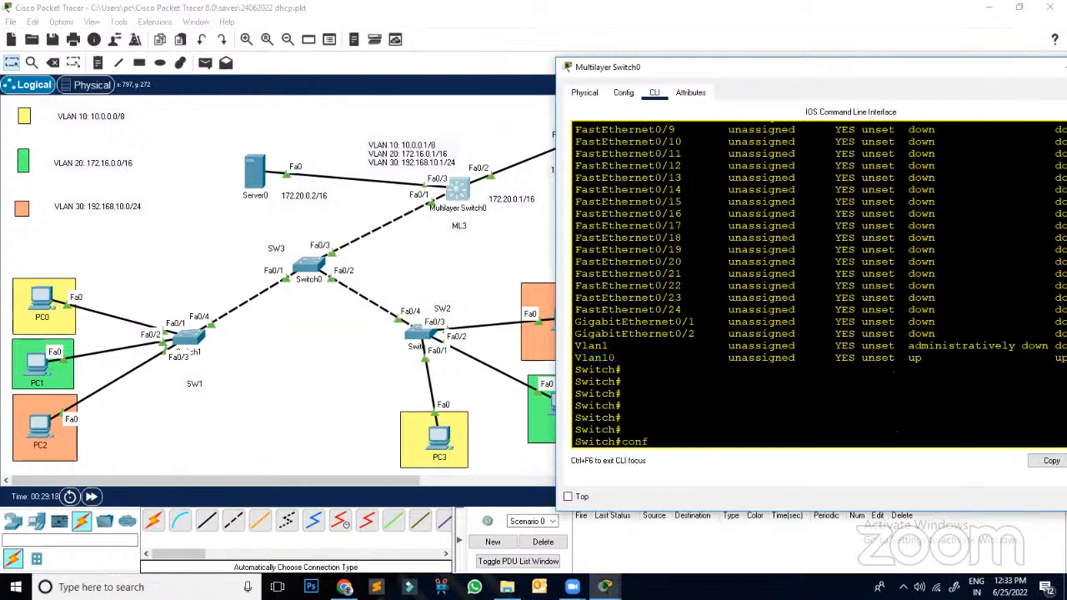
{"action": "type", "text": " t"}
{"action": "key", "text": "Return"}
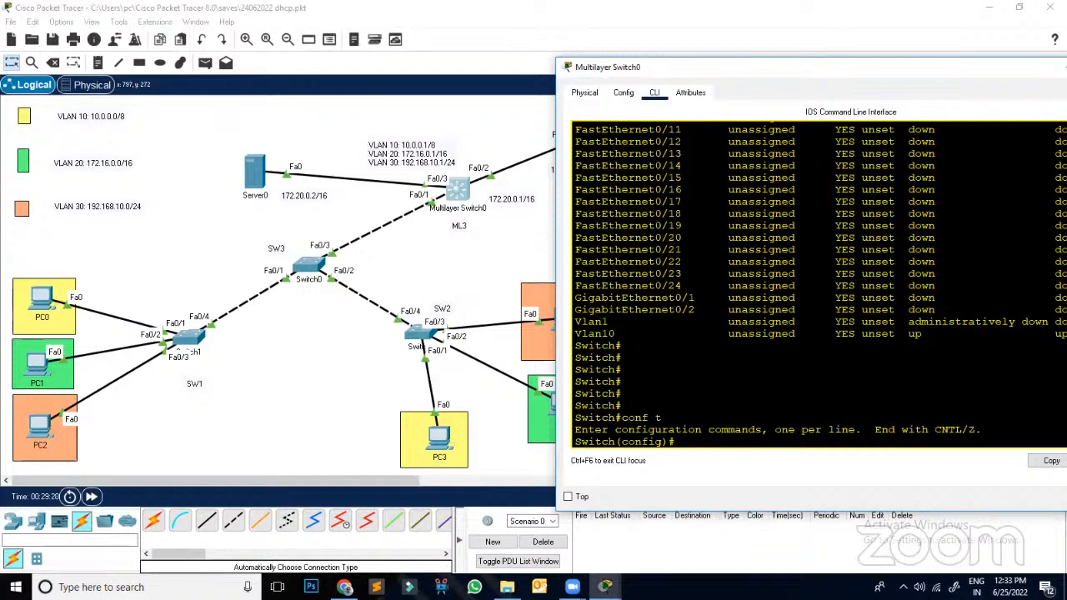
{"action": "type", "text": "int vl"}
{"action": "key", "text": "Return"}
{"action": "type", "text": "int vlan 10"}
{"action": "key", "text": "Return"}
{"action": "type", "text": "itch(config-if)#i"}
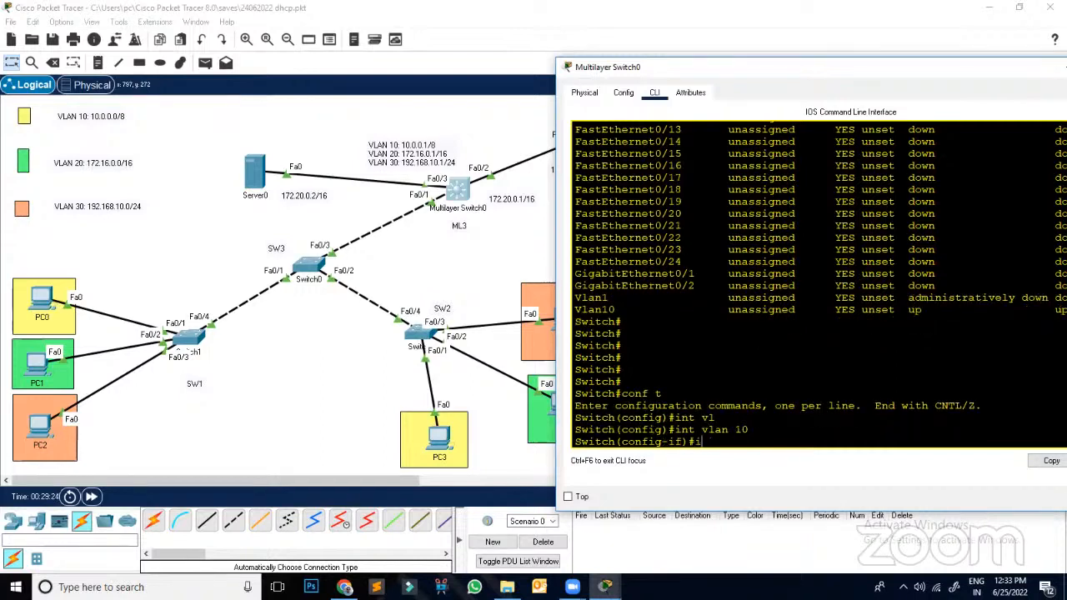
{"action": "type", "text": "p add"}
{"action": "key", "text": "Tab"}
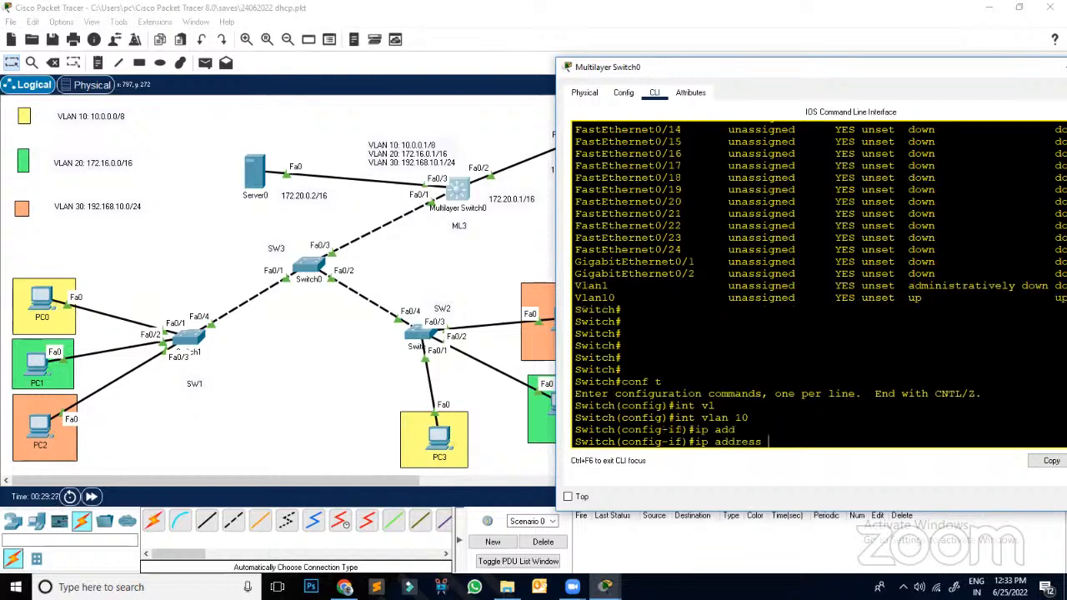
{"action": "type", "text": "10.0.0.1 255.0.0.0"}
{"action": "key", "text": "Return"}
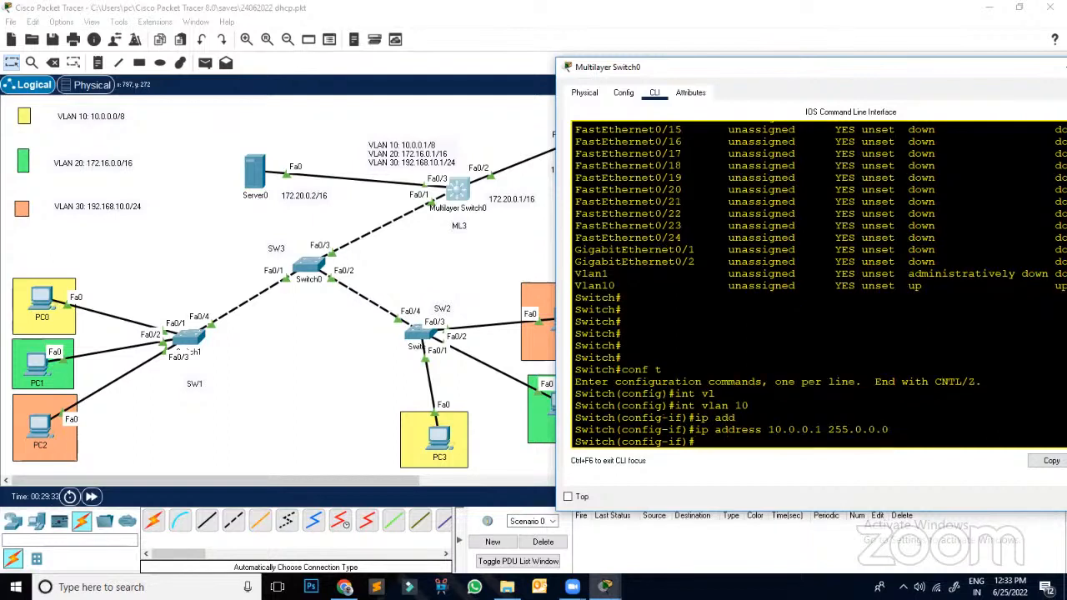
{"action": "type", "text": "exit"}
{"action": "key", "text": "Return"}
{"action": "key", "text": "Return"}
{"action": "key", "text": "Return"}
{"action": "key", "text": "Return"}
Step: Create the VLAN 20 interface on Multilayer Switch0
{"action": "type", "text": "in"}
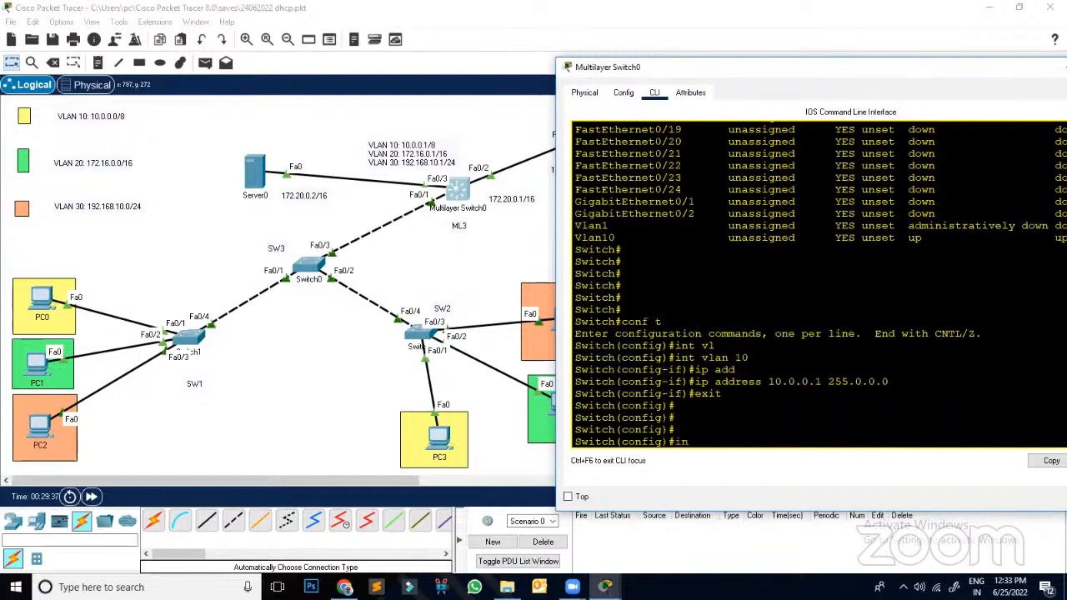
{"action": "type", "text": "t vlan 20"}
{"action": "key", "text": "Return"}
{"action": "key", "text": "Return"}
{"action": "key", "text": "Return"}
Step: Assign IP address 172.16.0.1 with mask 255.255.0.0 to the VLAN 20 interface and exit to global configuration
{"action": "type", "text": "i"}
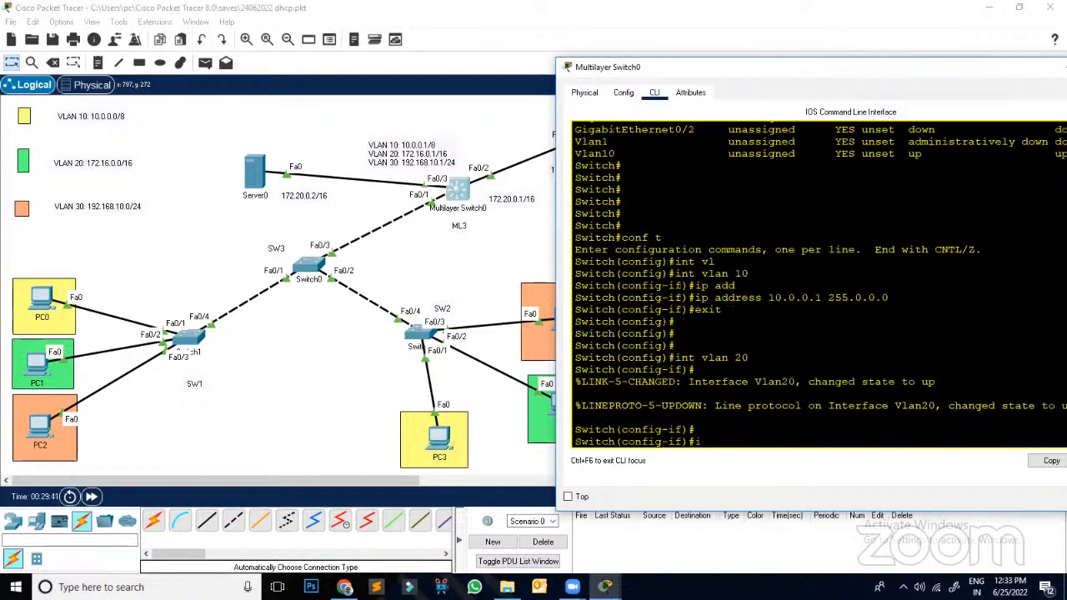
{"action": "type", "text": "p add"}
{"action": "key", "text": "Tab"}
{"action": "type", "text": "172"}
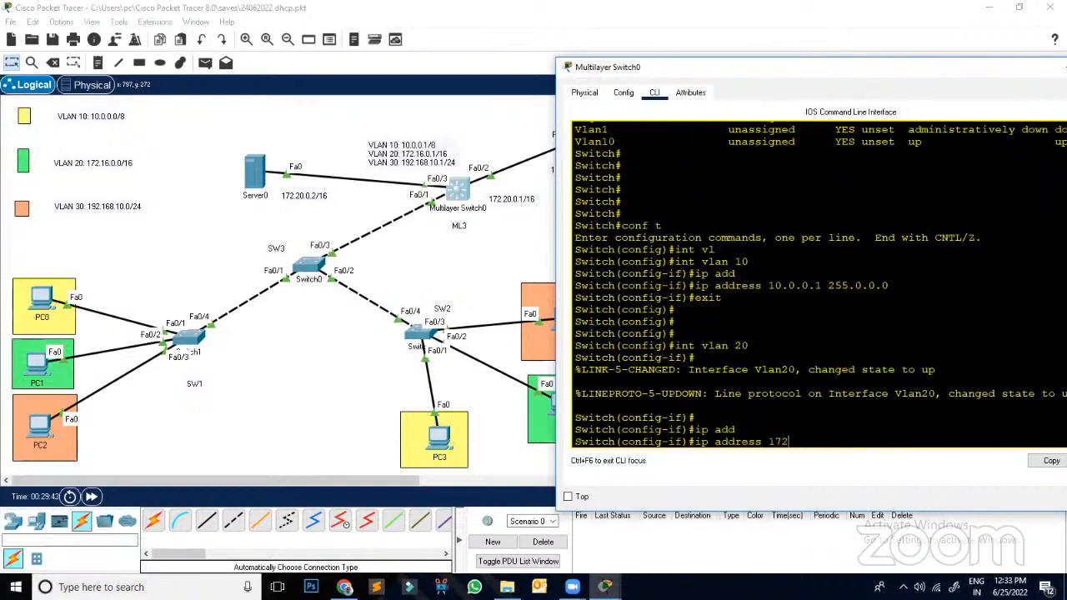
{"action": "type", "text": ".16.0.1 255.255.0"}
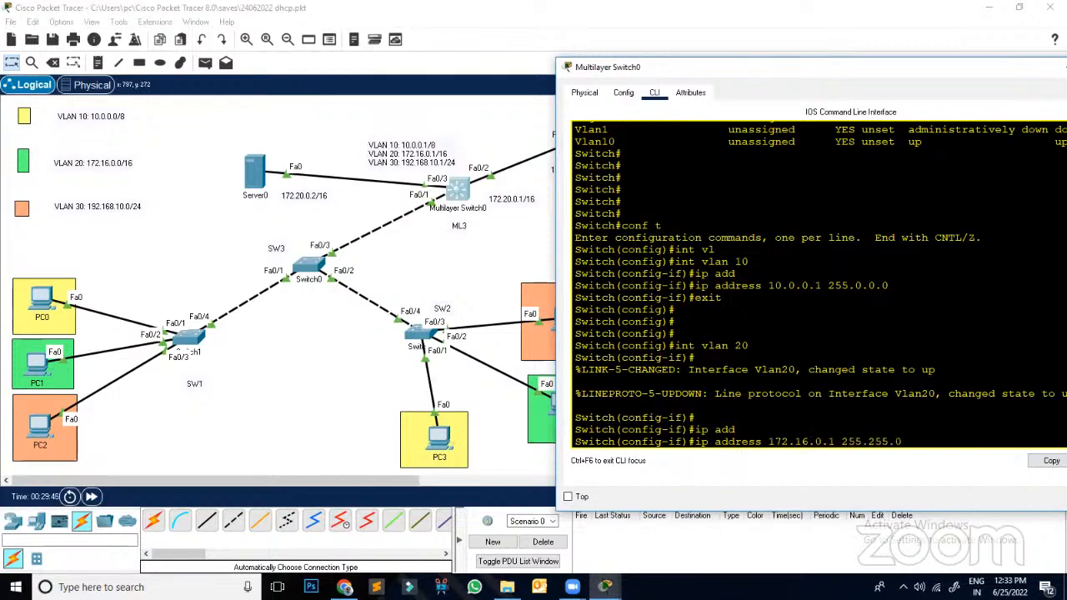
{"action": "type", "text": ".0"}
{"action": "key", "text": "Return"}
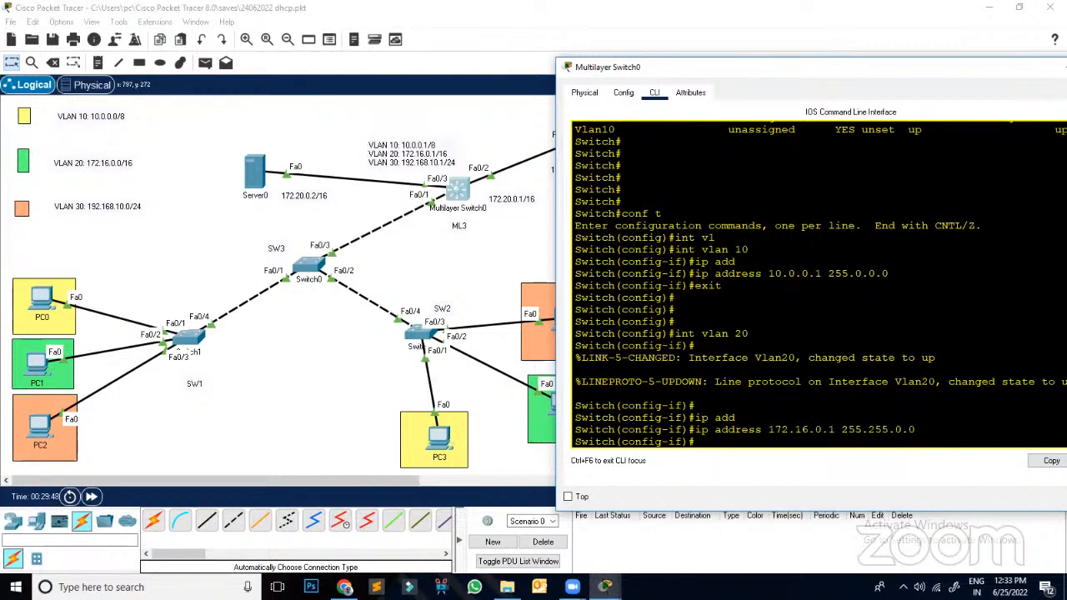
{"action": "type", "text": "exit"}
{"action": "key", "text": "Return"}
{"action": "key", "text": "Return"}
{"action": "key", "text": "Return"}
{"action": "key", "text": "Return"}
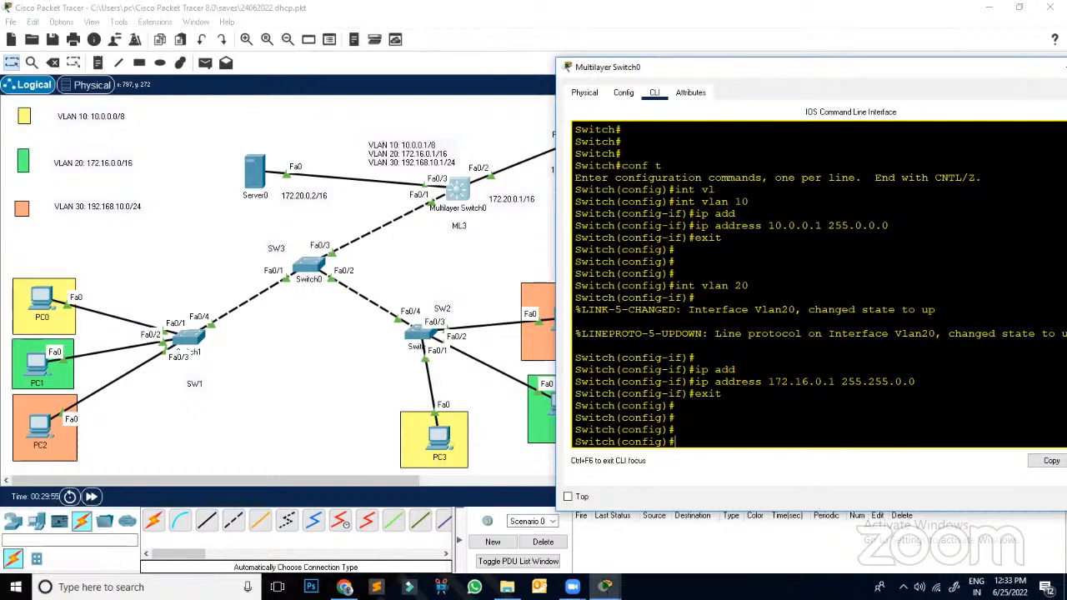
Step: Create the VLAN 30 interface on Multilayer Switch0
{"action": "type", "text": "int vl"}
{"action": "key", "text": "Tab"}
{"action": "type", "text": "30"}
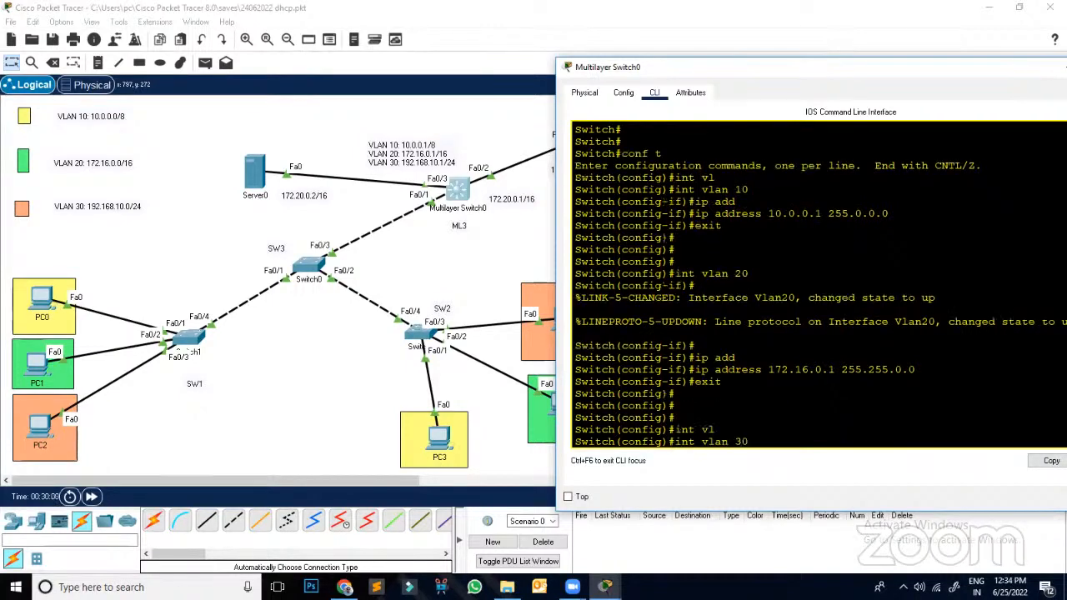
{"action": "key", "text": "Return"}
{"action": "key", "text": "Return"}
{"action": "key", "text": "Return"}
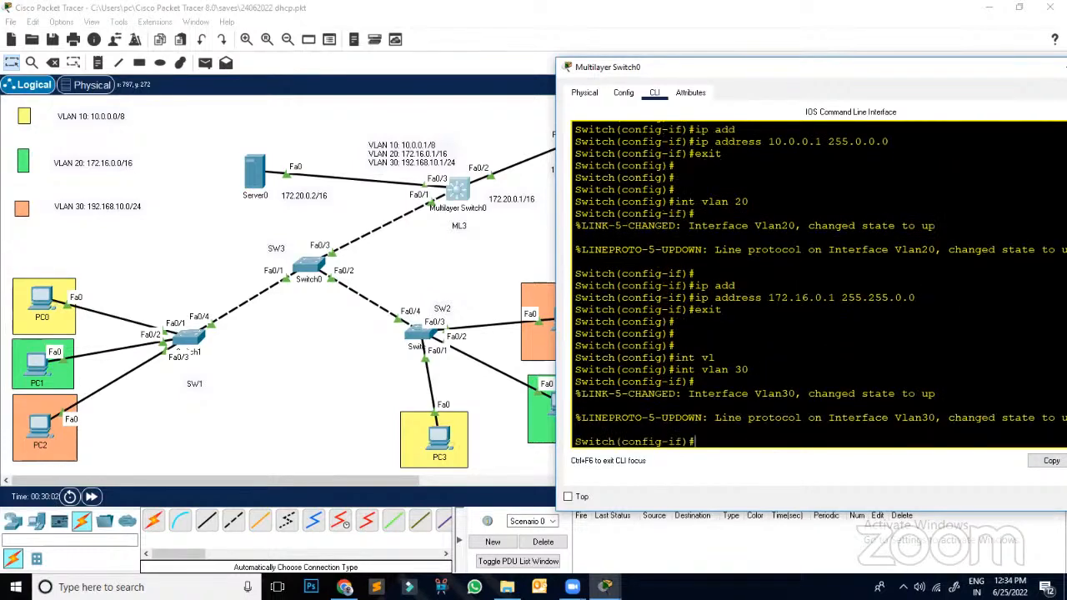
Step: Assign IP address 192.168.10.1 with mask 255.255.255.0 to the VLAN 30 interface
{"action": "type", "text": "ip add"}
{"action": "key", "text": "Tab"}
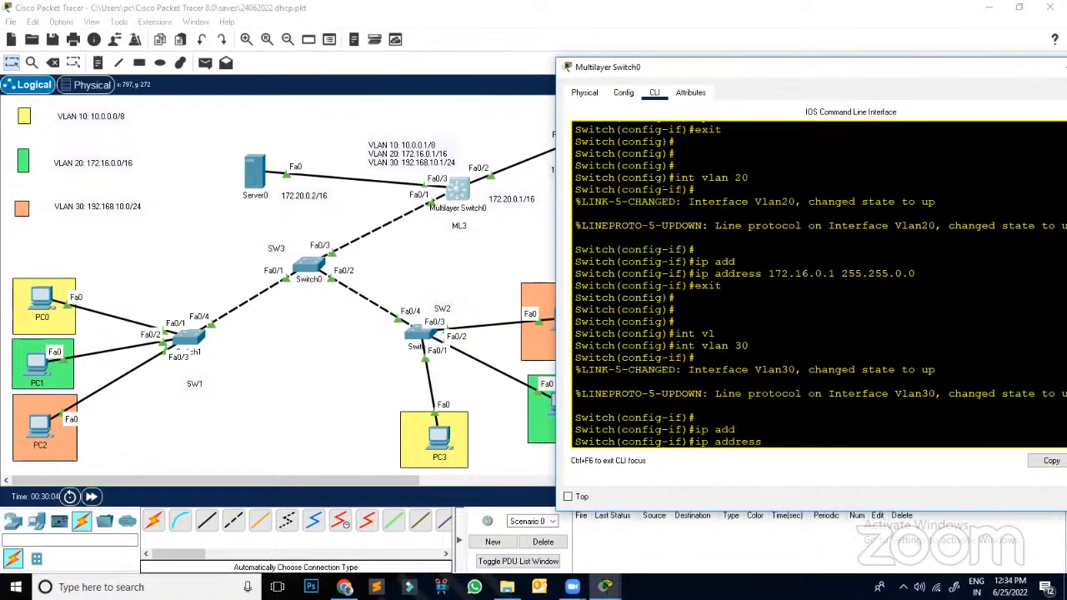
{"action": "type", "text": "192"}
{"action": "type", "text": ".168.10"}
{"action": "type", "text": ".1 255.255.2"}
{"action": "type", "text": "55.255.0"}
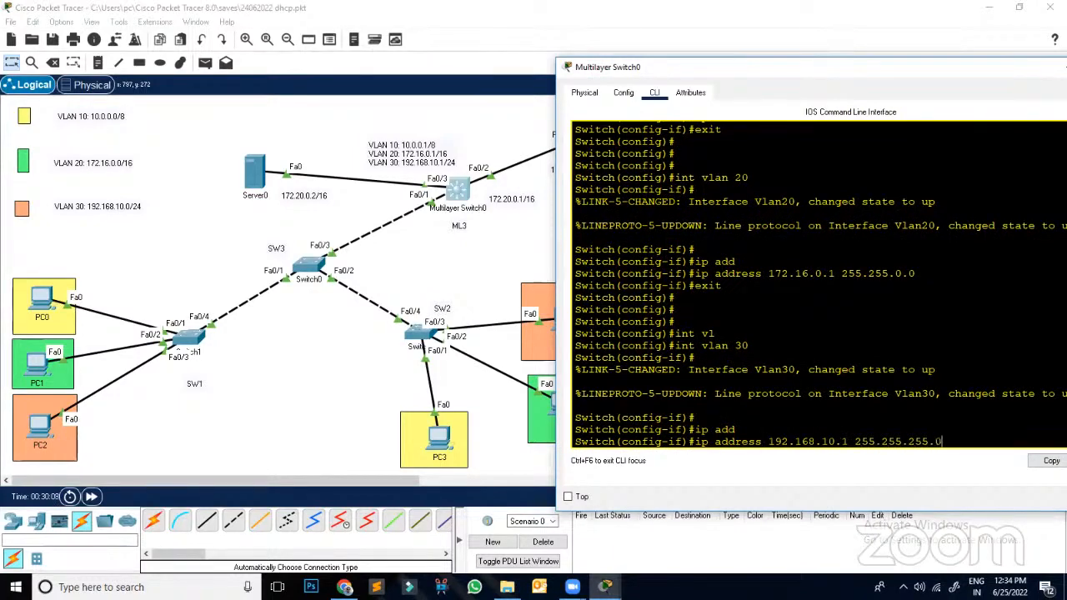
{"action": "key", "text": "Return"}
Step: Enable the VLAN 30 interface with the no shutdown command
{"action": "type", "text": "no sh"}
{"action": "key", "text": "Tab"}
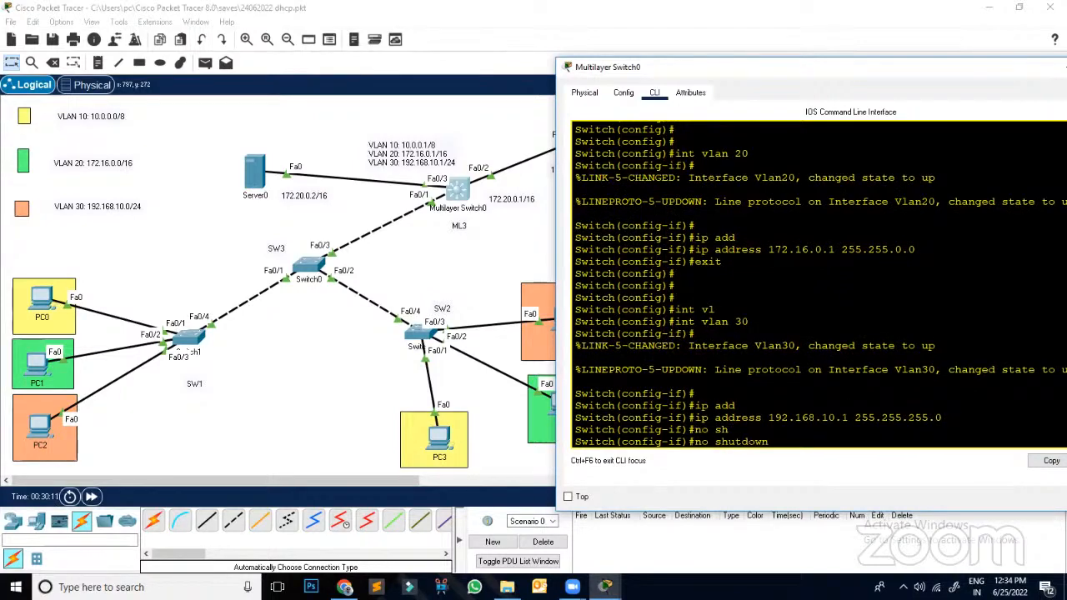
{"action": "key", "text": "Return"}
{"action": "key", "text": "Return"}
{"action": "key", "text": "Return"}
{"action": "key", "text": "Return"}
Step: Exit configuration mode to the privileged prompt and close the Multilayer Switch0 window
{"action": "type", "text": "exit"}
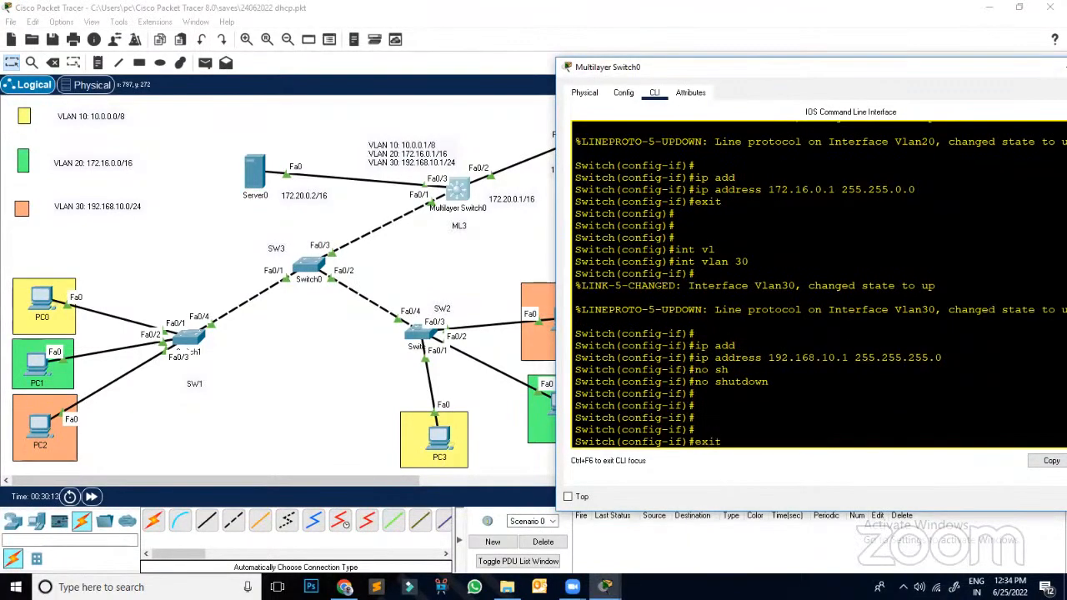
{"action": "key", "text": "Return"}
{"action": "key", "text": "Return"}
{"action": "key", "text": "Return"}
{"action": "key", "text": "Return"}
{"action": "key", "text": "Return"}
{"action": "type", "text": "exit"}
{"action": "key", "text": "Return"}
{"action": "key", "text": "Return"}
{"action": "key", "text": "Return"}
{"action": "key", "text": "Return"}
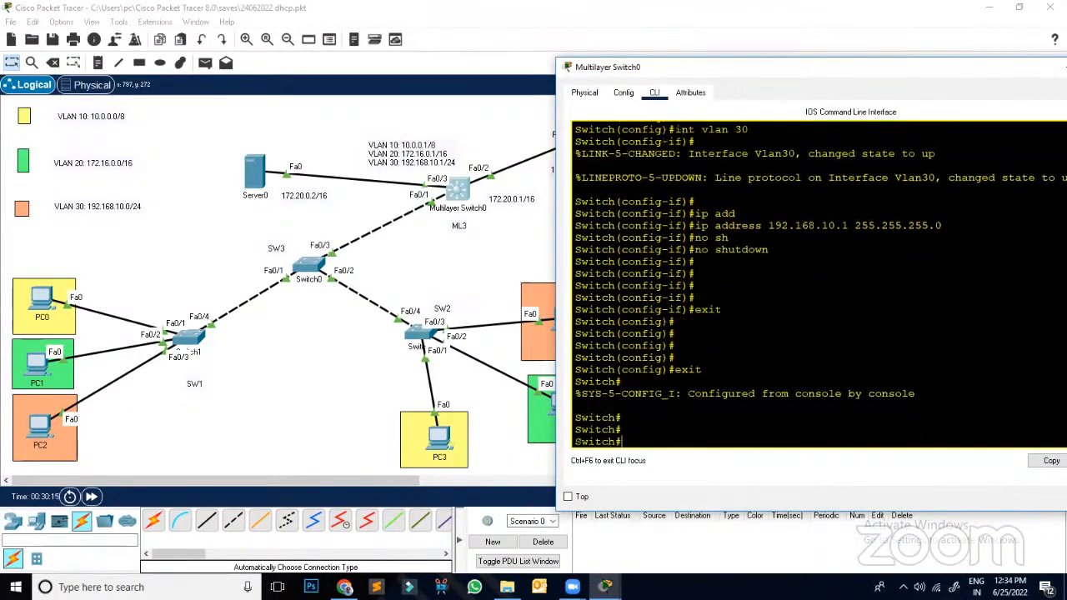
{"action": "double_click", "coordinate": [934, 72]}
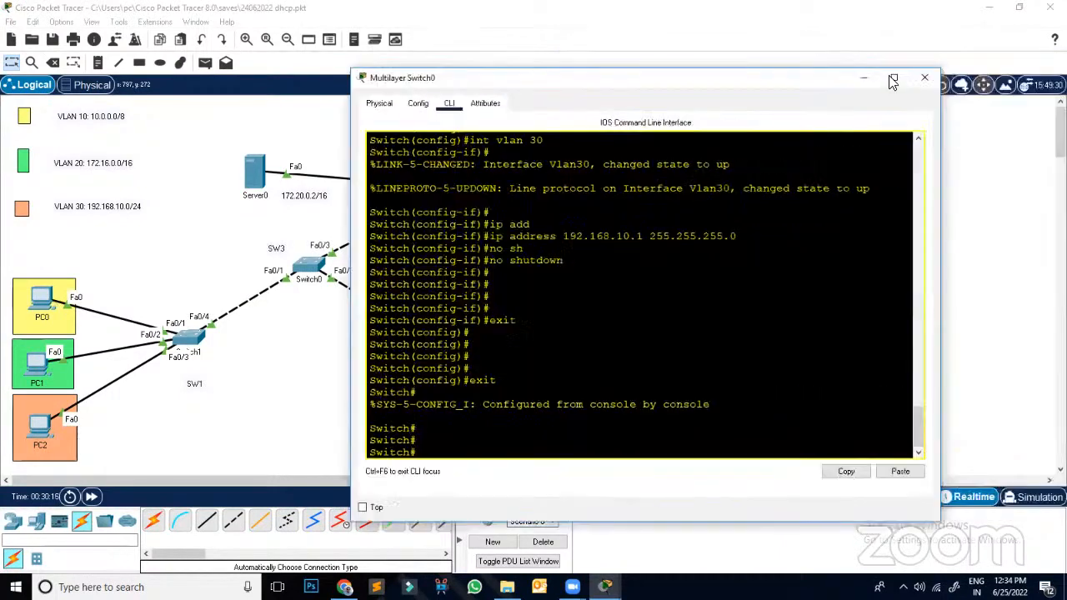
{"action": "left_click", "coordinate": [921, 83]}
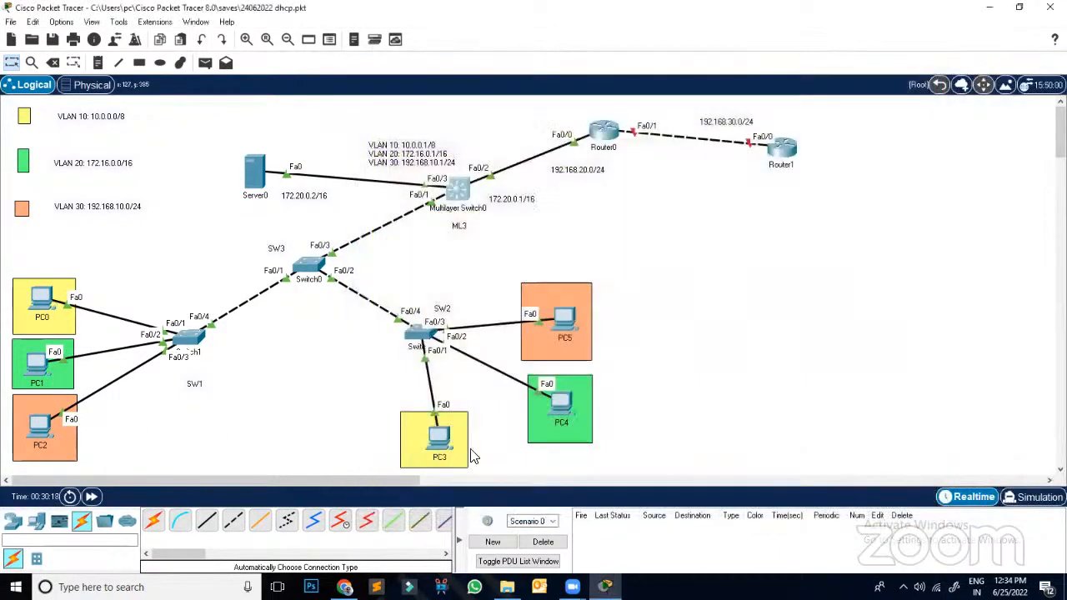
Step: Set PC4's IP configuration to DHCP to request an address, and close its window
{"action": "left_click", "coordinate": [560, 406]}
{"action": "left_click", "coordinate": [407, 85]}
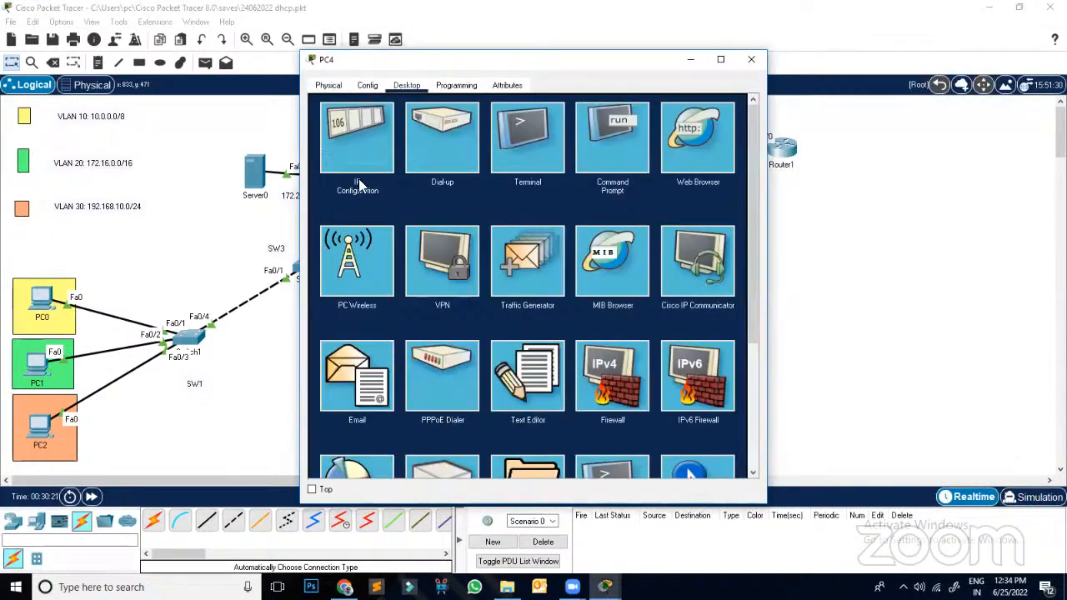
{"action": "left_click", "coordinate": [359, 188]}
{"action": "left_click", "coordinate": [327, 157]}
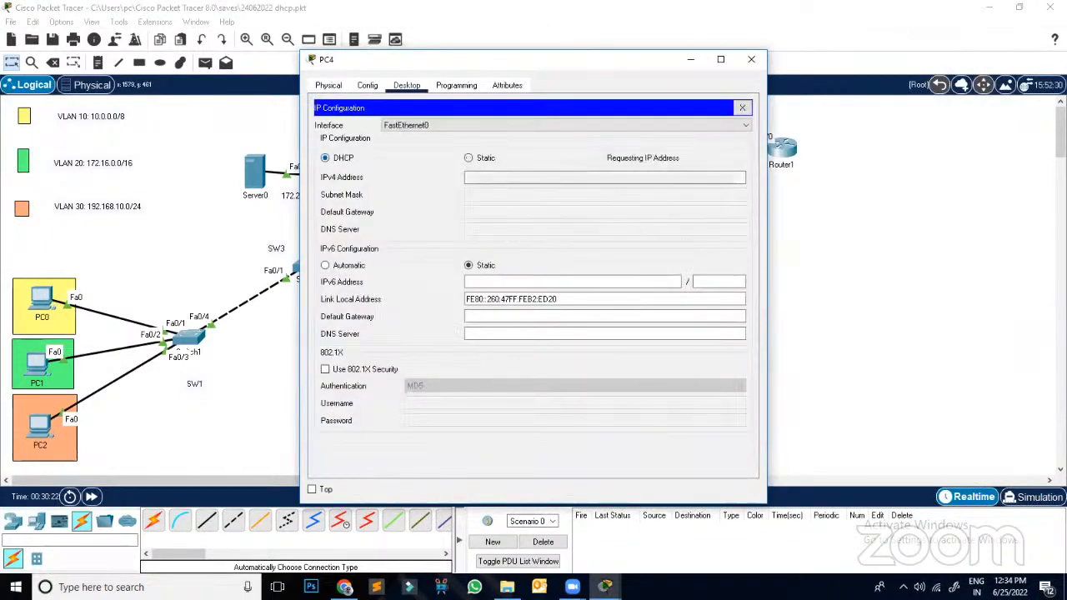
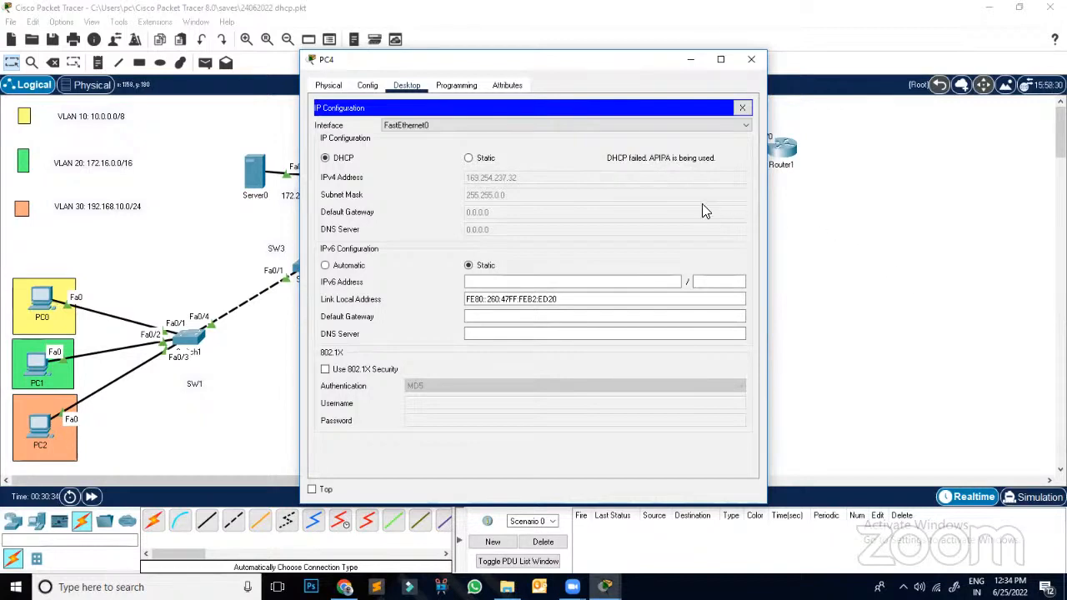
{"action": "left_click", "coordinate": [752, 60]}
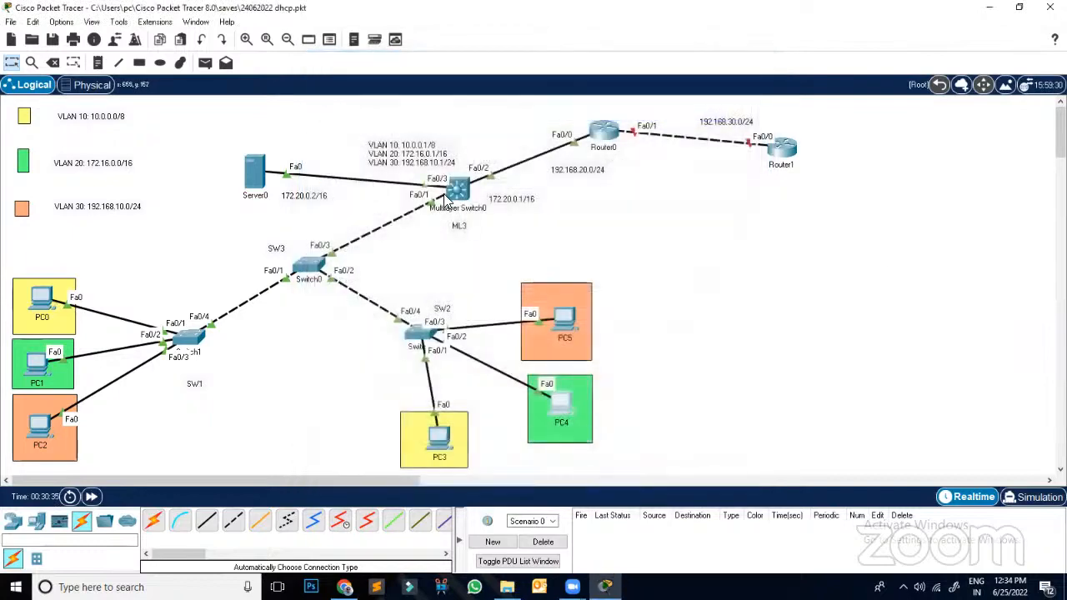
Step: Display the full brief IP interface summary on Multilayer Switch0 with show ip int br
{"action": "left_click", "coordinate": [449, 195]}
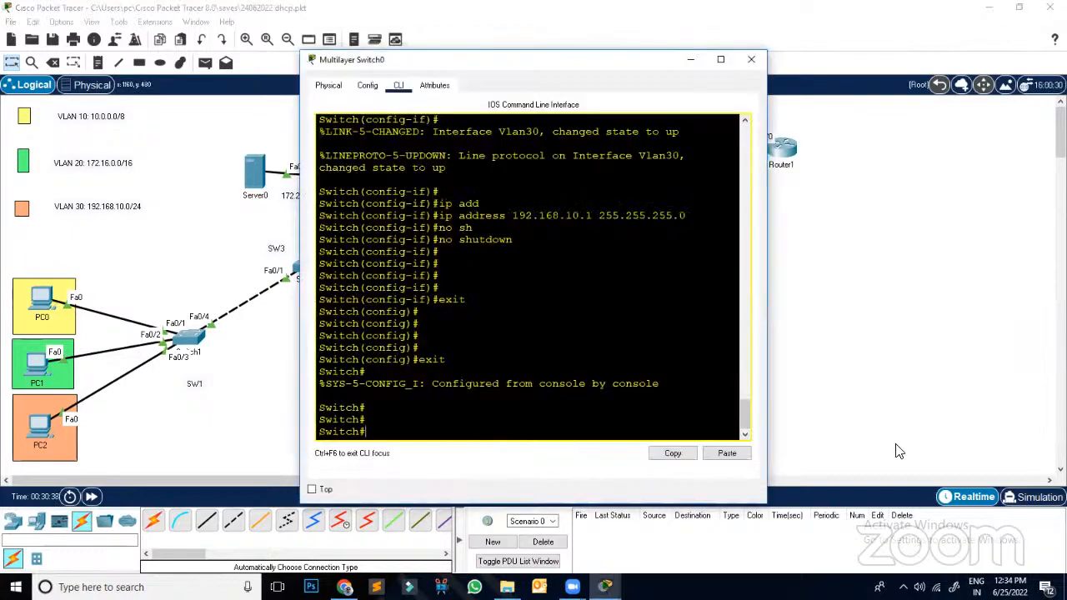
{"action": "type", "text": "show ip int br"}
{"action": "key", "text": "Return"}
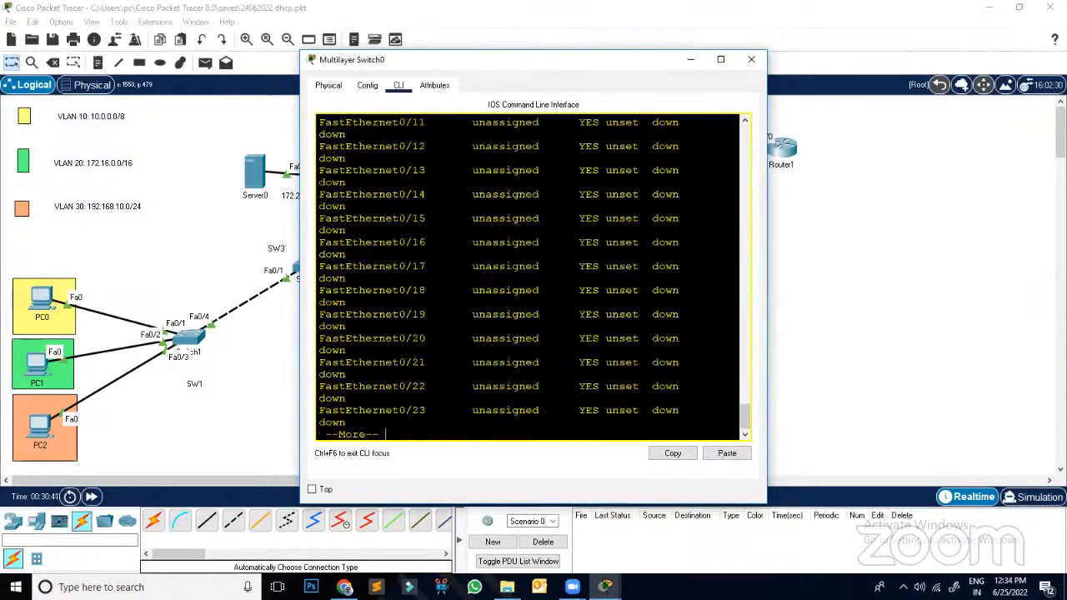
{"action": "key", "text": "Return"}
{"action": "key", "text": "Return"}
{"action": "key", "text": "Return"}
{"action": "key", "text": "Return"}
{"action": "key", "text": "Return"}
{"action": "key", "text": "Return"}
{"action": "key", "text": "Return"}
{"action": "key", "text": "Return"}
{"action": "key", "text": "Return"}
{"action": "key", "text": "Return"}
{"action": "key", "text": "Return"}
{"action": "key", "text": "Return"}
{"action": "key", "text": "Return"}
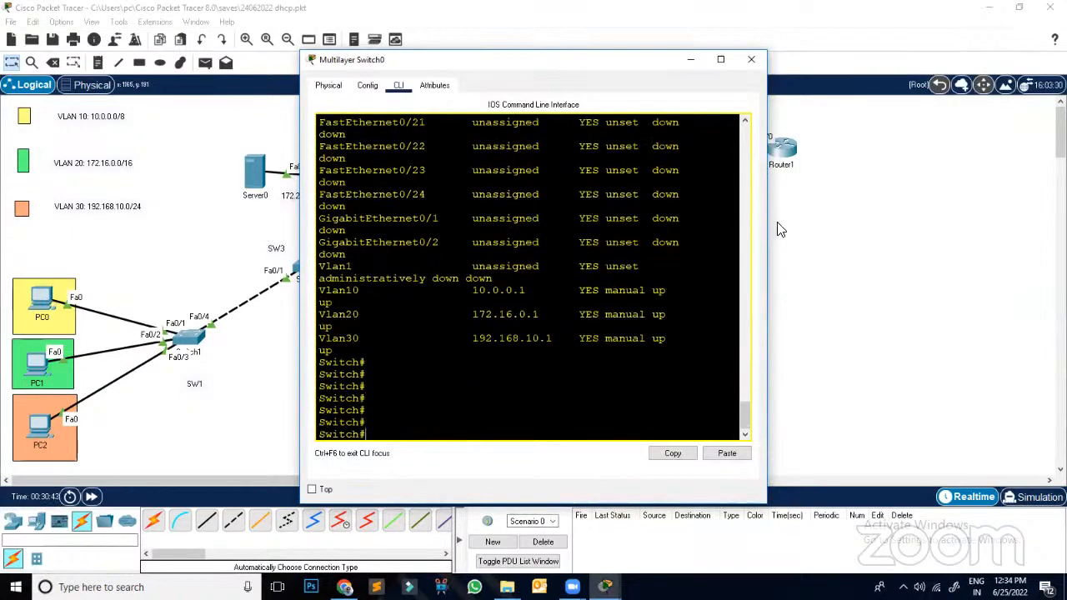
Step: Widen the switch console and examine the IP addresses of the VLAN 10, 20 and 30 interfaces
{"action": "left_click_drag", "start_coordinate": [765, 223], "coordinate": [1057, 223]}
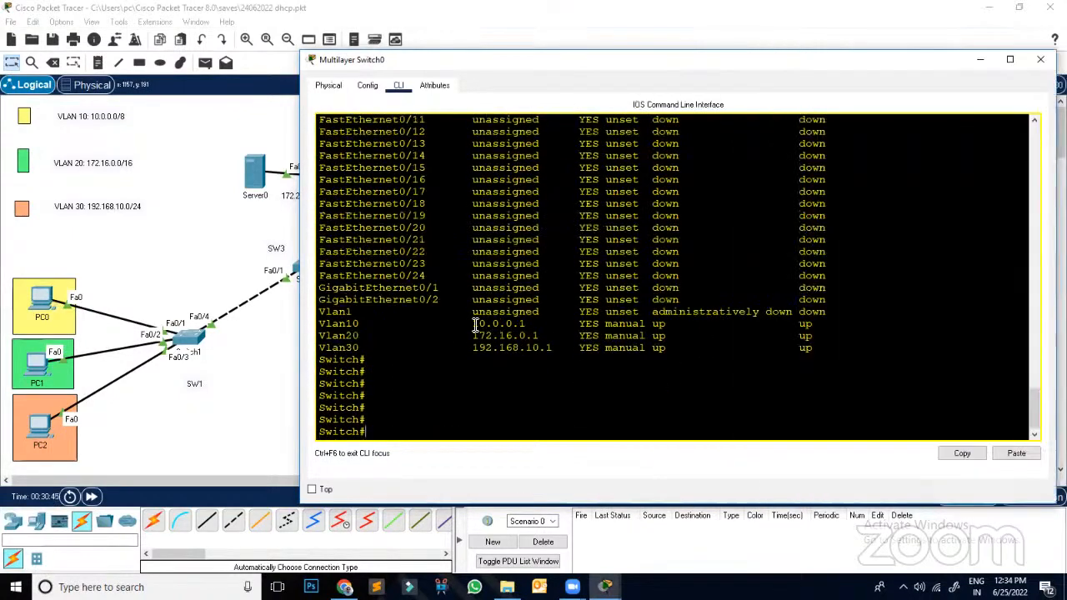
{"action": "left_click_drag", "start_coordinate": [473, 324], "coordinate": [561, 338]}
{"action": "left_click_drag", "start_coordinate": [475, 348], "coordinate": [584, 348]}
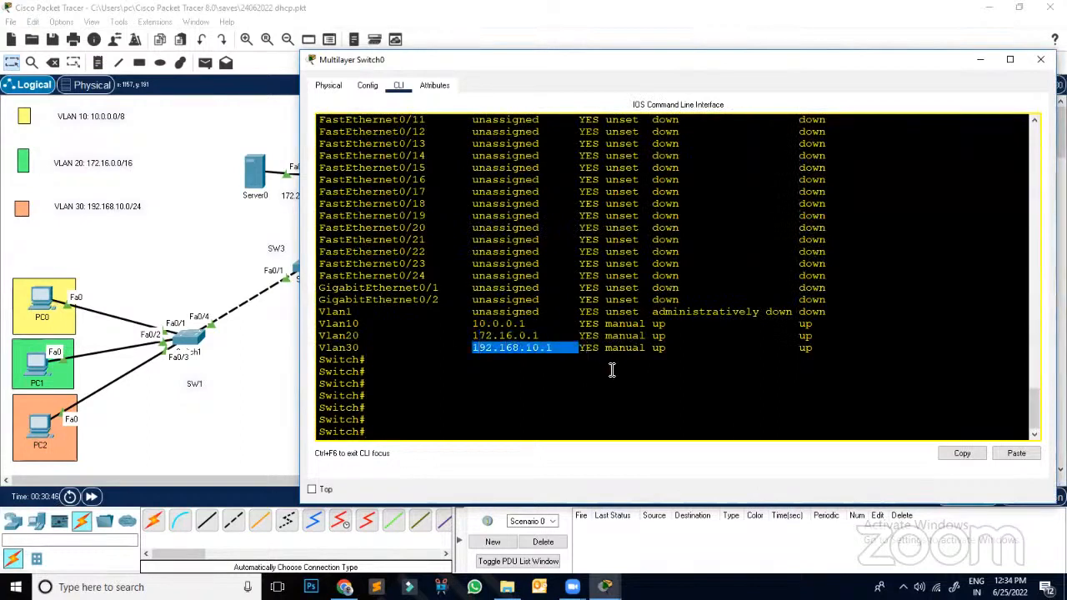
{"action": "left_click", "coordinate": [612, 371]}
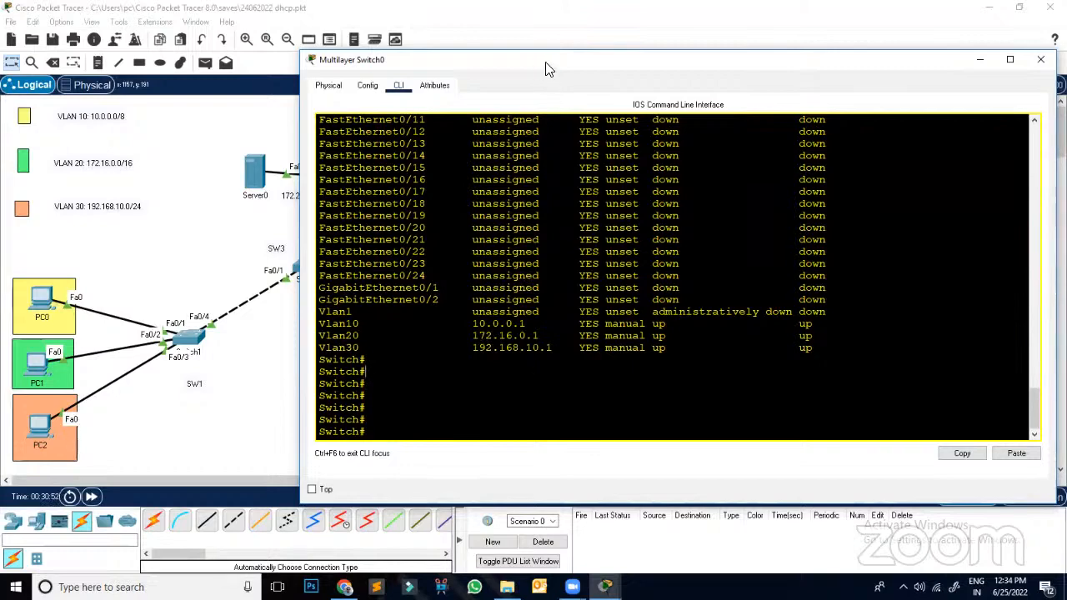
Step: Display Multilayer Switch0's routing table with show ip route and examine its output
{"action": "left_click_drag", "start_coordinate": [545, 62], "coordinate": [688, 57]}
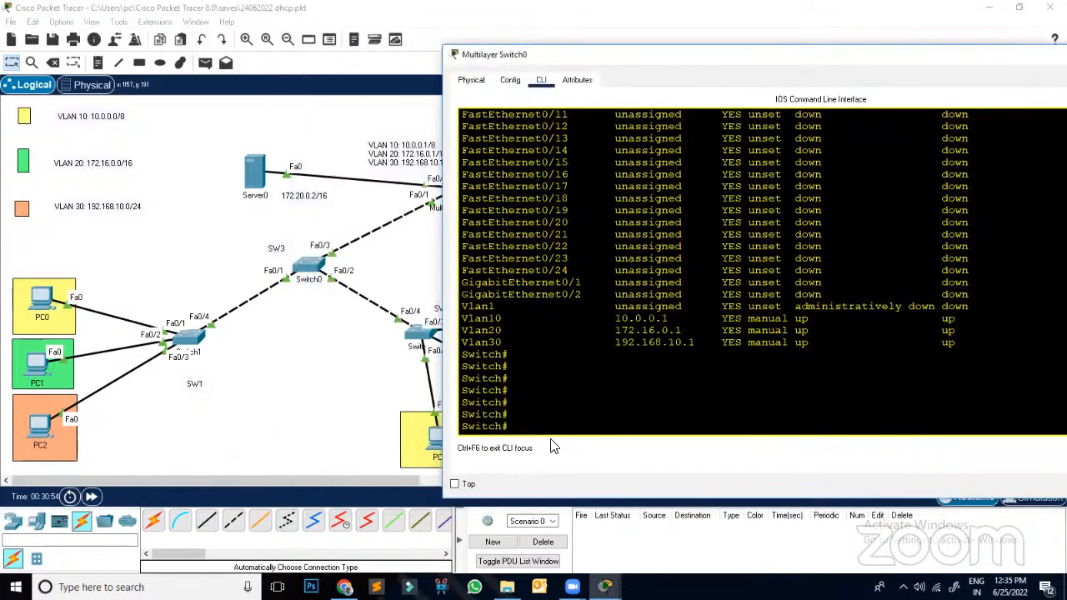
{"action": "type", "text": "show ip rou"}
{"action": "key", "text": "Tab"}
{"action": "key", "text": "Return"}
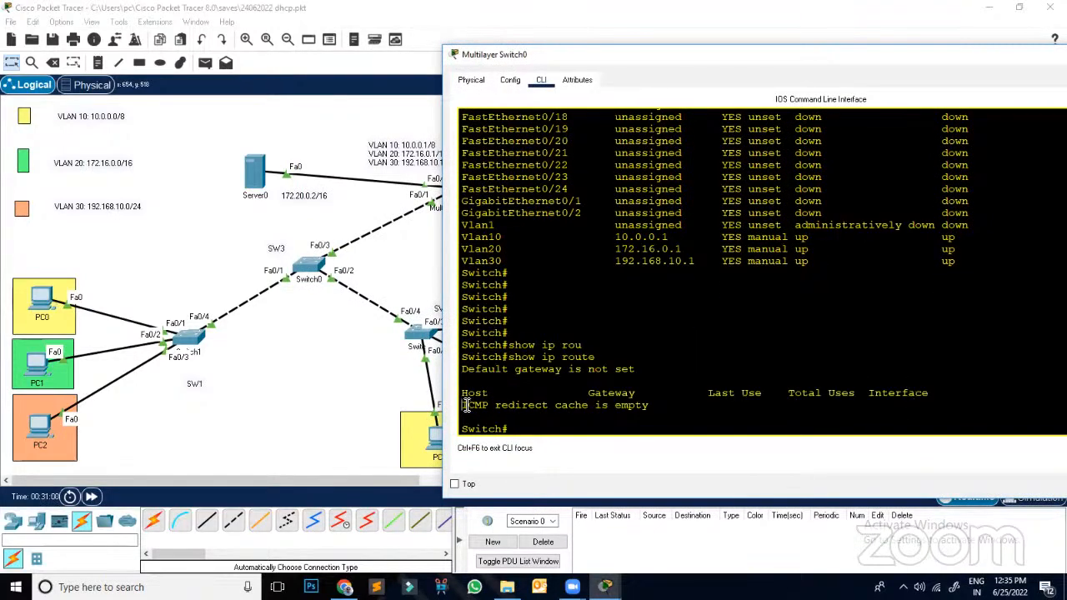
{"action": "left_click_drag", "start_coordinate": [463, 406], "coordinate": [548, 406]}
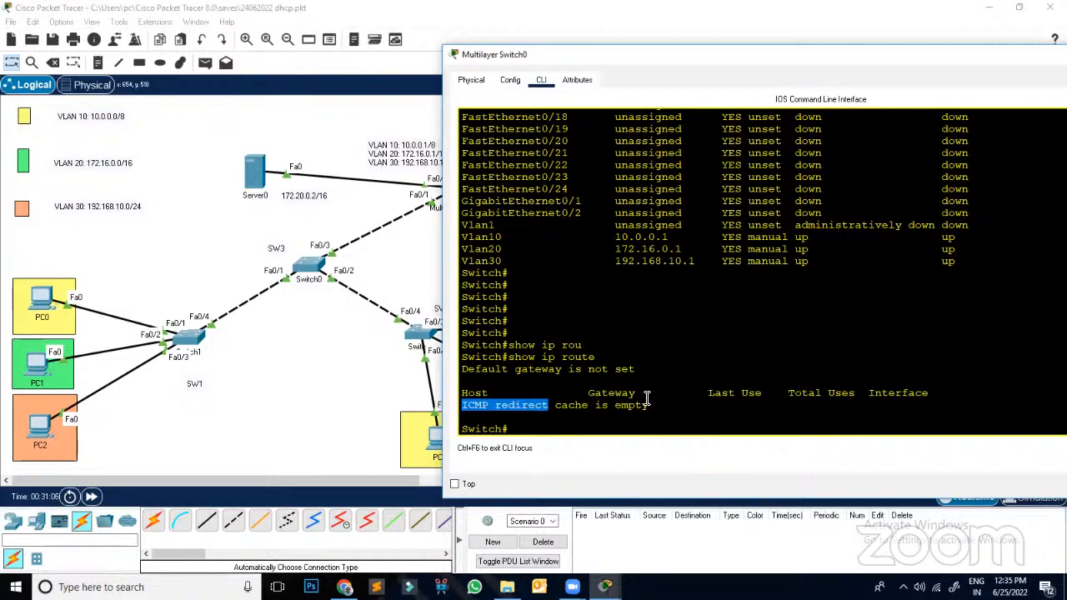
{"action": "left_click", "coordinate": [749, 421]}
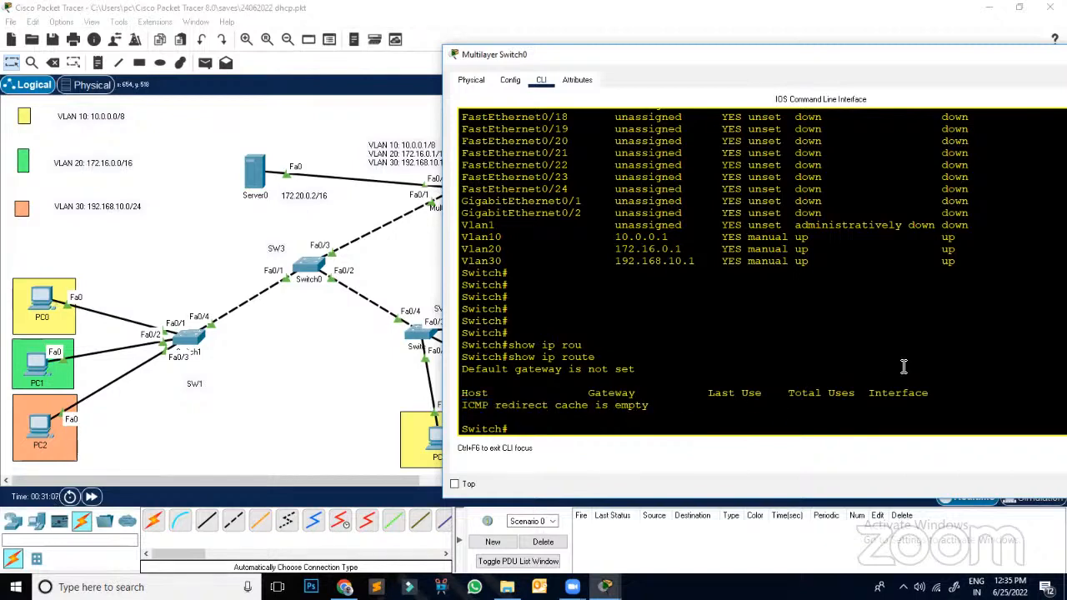
Step: Enable IP routing on Multilayer Switch0 in global configuration and return to the privileged prompt
{"action": "type", "text": "conf t"}
{"action": "key", "text": "Return"}
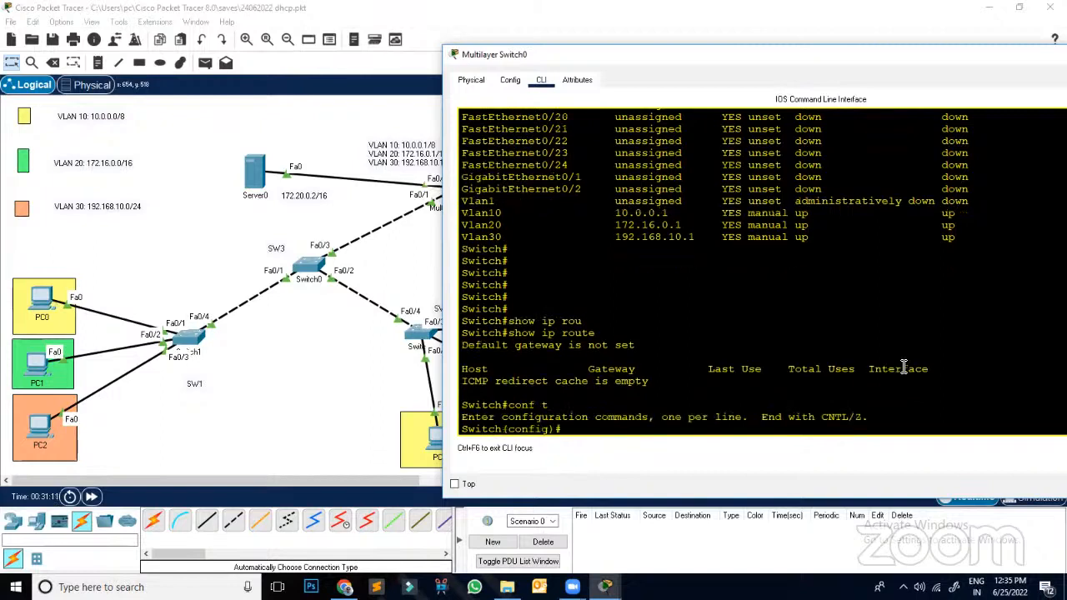
{"action": "type", "text": "ip routing"}
{"action": "key", "text": "Return"}
{"action": "type", "text": "end"}
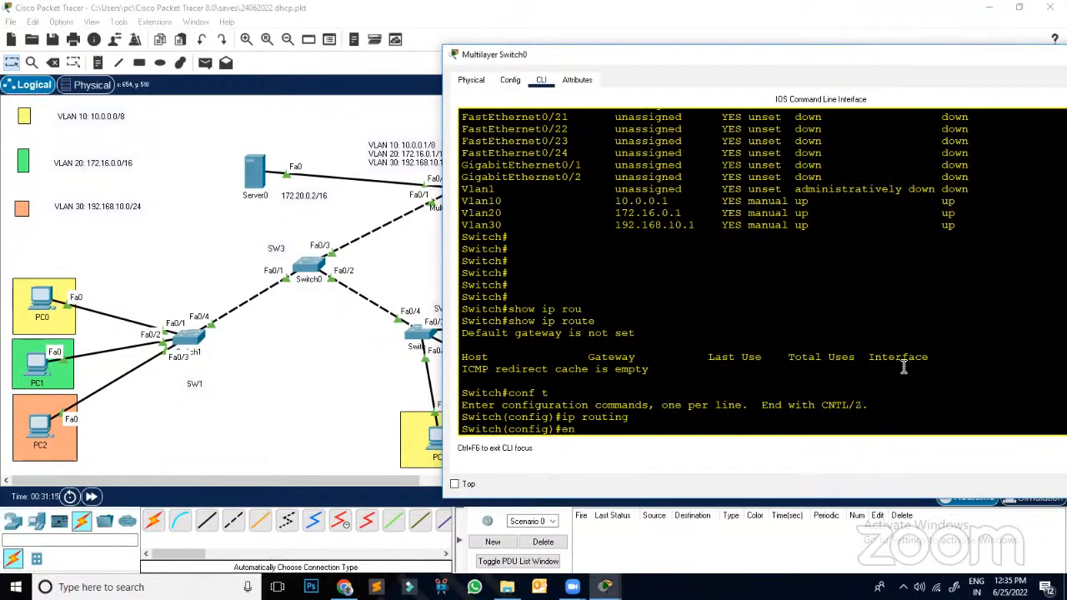
{"action": "key", "text": "Return"}
{"action": "key", "text": "Return"}
{"action": "key", "text": "Return"}
{"action": "key", "text": "Return"}
{"action": "key", "text": "Return"}
{"action": "key", "text": "Return"}
Step: Show the routing table again, examine the directly connected networks, and minimize the switch window
{"action": "type", "text": "show ip "}
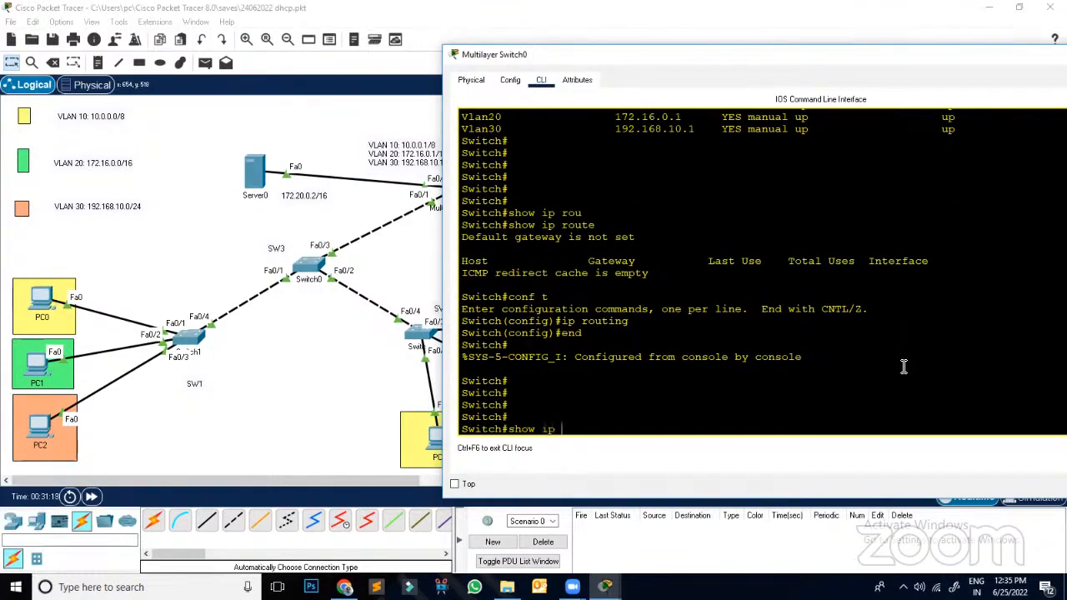
{"action": "type", "text": "route"}
{"action": "key", "text": "Return"}
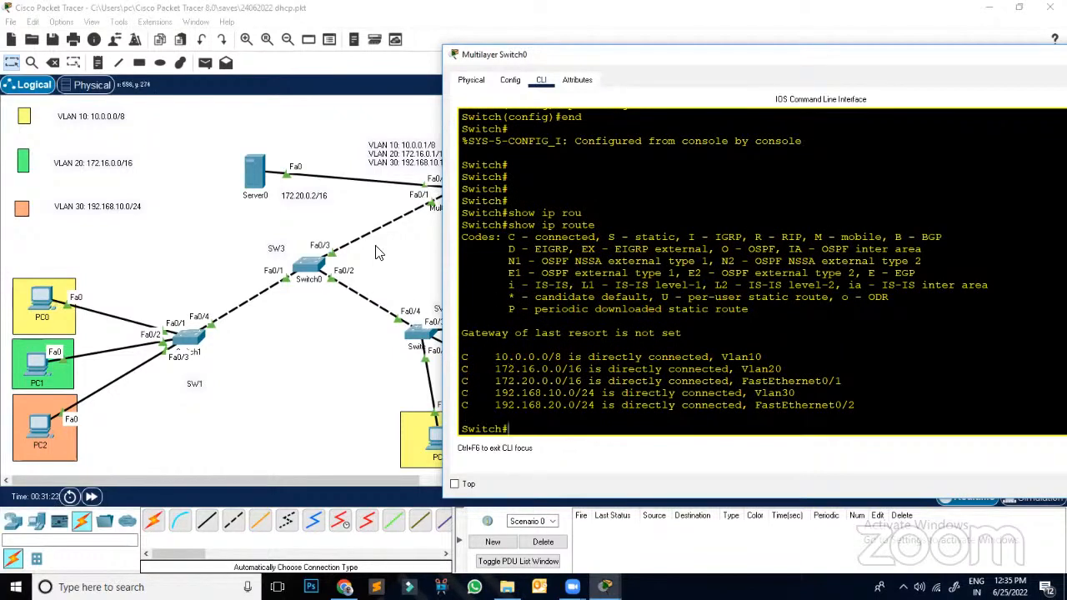
{"action": "left_click_drag", "start_coordinate": [490, 359], "coordinate": [587, 360]}
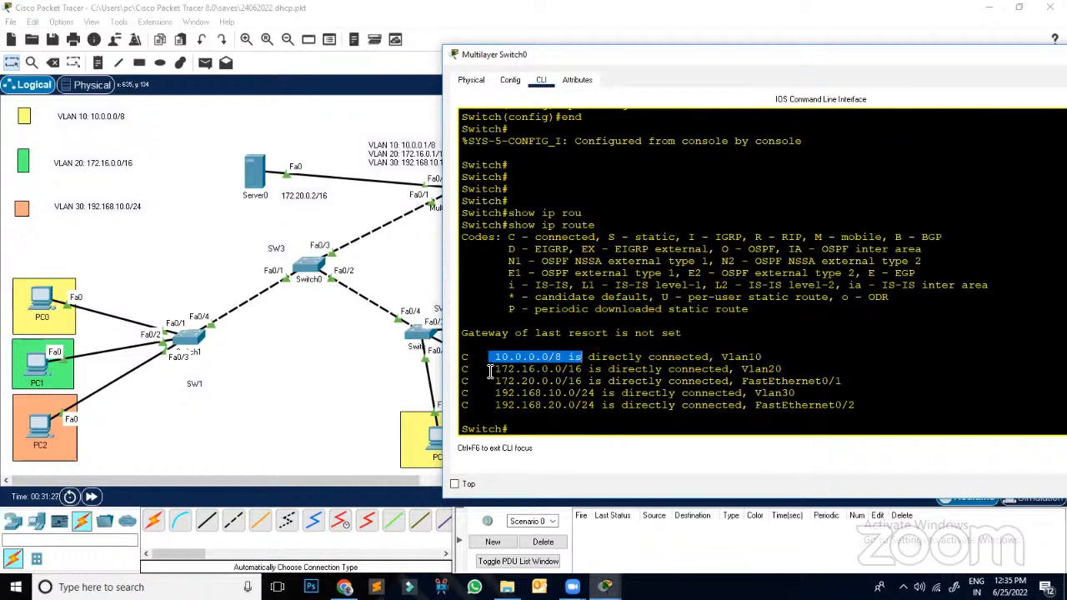
{"action": "left_click_drag", "start_coordinate": [490, 369], "coordinate": [608, 382]}
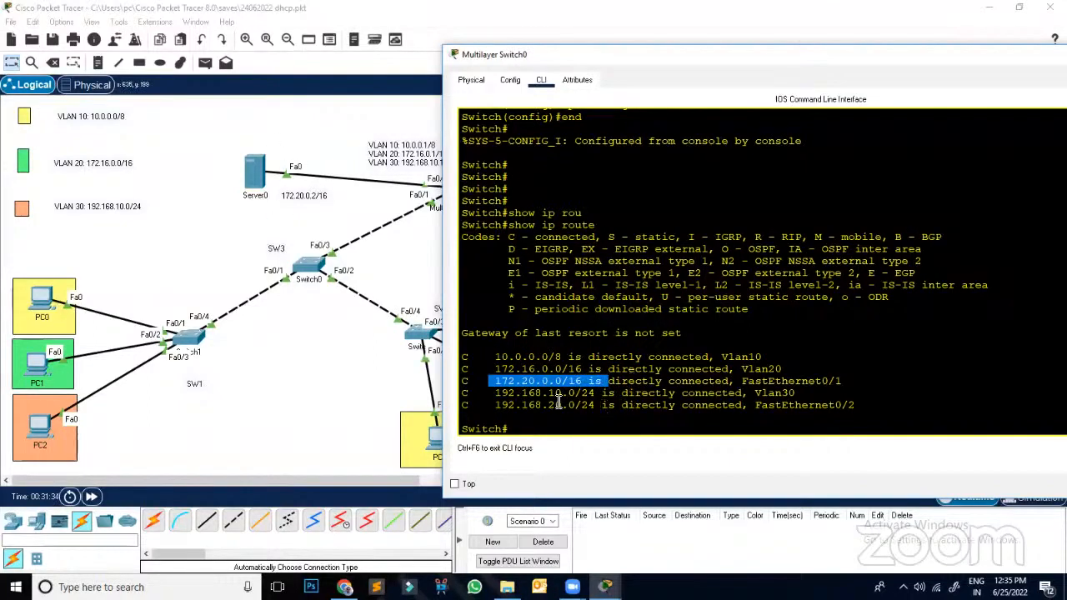
{"action": "left_click_drag", "start_coordinate": [483, 394], "coordinate": [621, 396]}
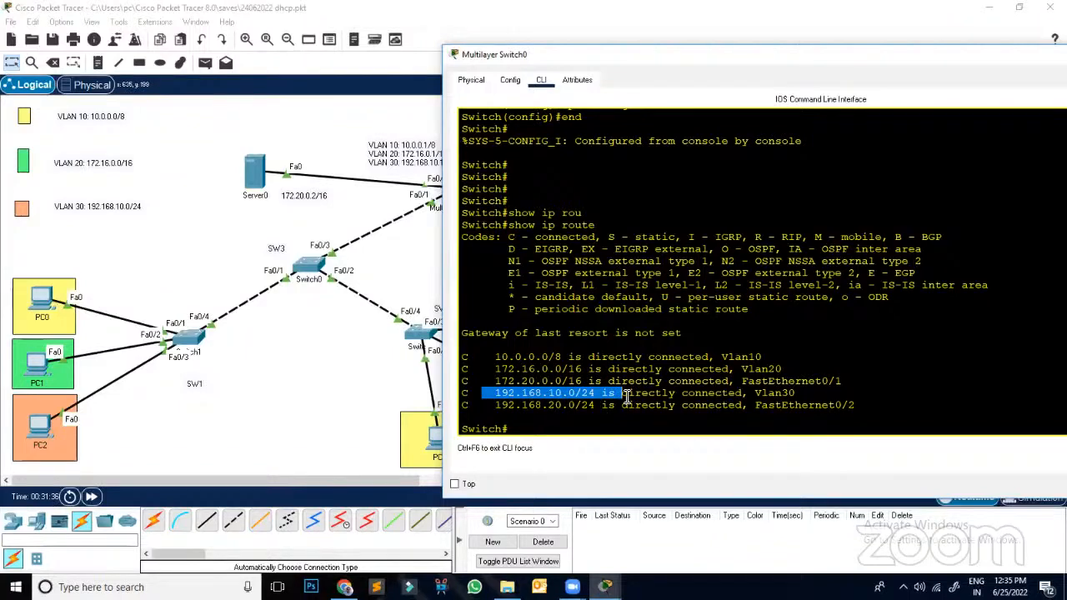
{"action": "left_click_drag", "start_coordinate": [483, 407], "coordinate": [640, 409]}
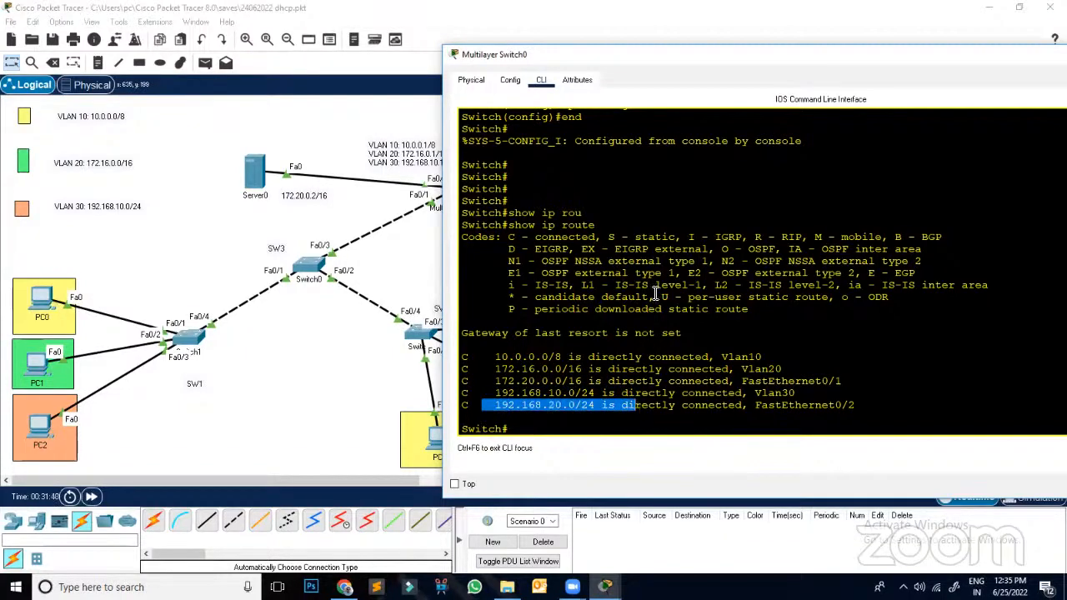
{"action": "left_click_drag", "start_coordinate": [769, 56], "coordinate": [481, 50]}
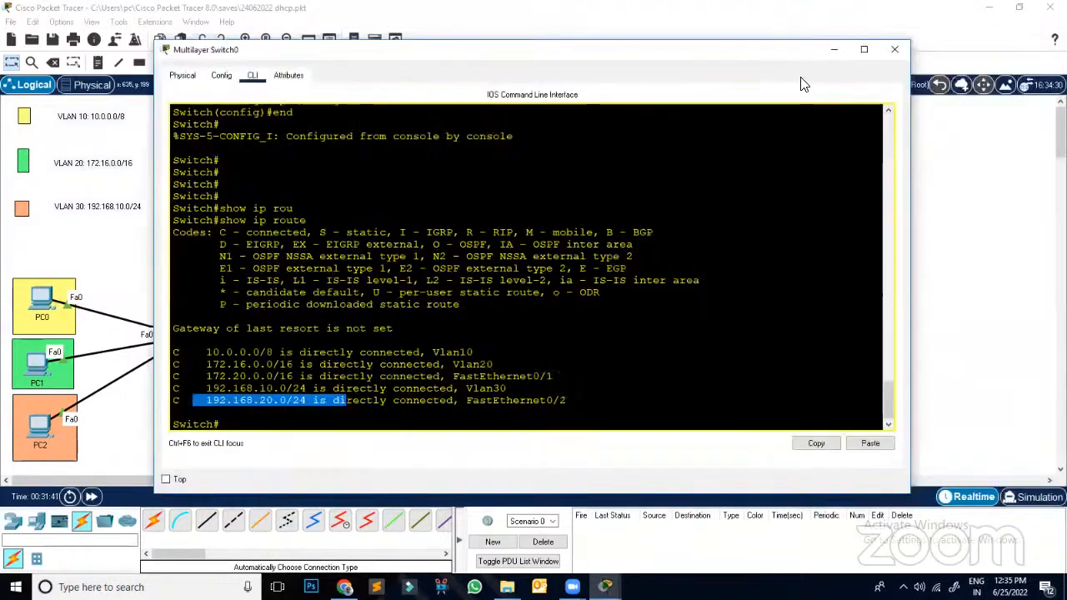
{"action": "left_click", "coordinate": [832, 51]}
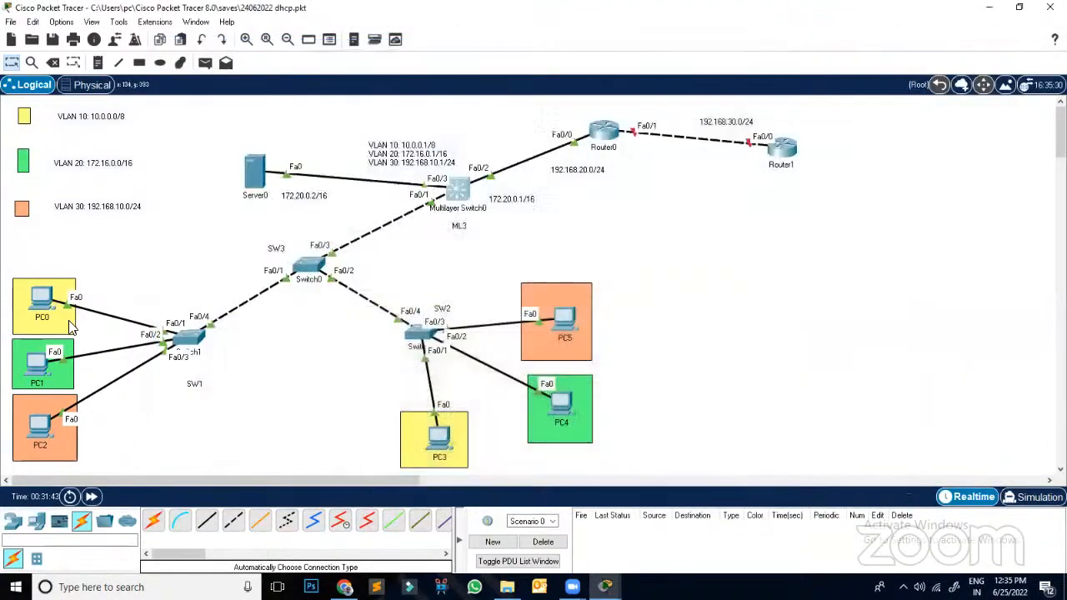
Step: Request an address for PC0 by switching its IP configuration from Static back to DHCP, retry once, and close its window
{"action": "left_click", "coordinate": [42, 299]}
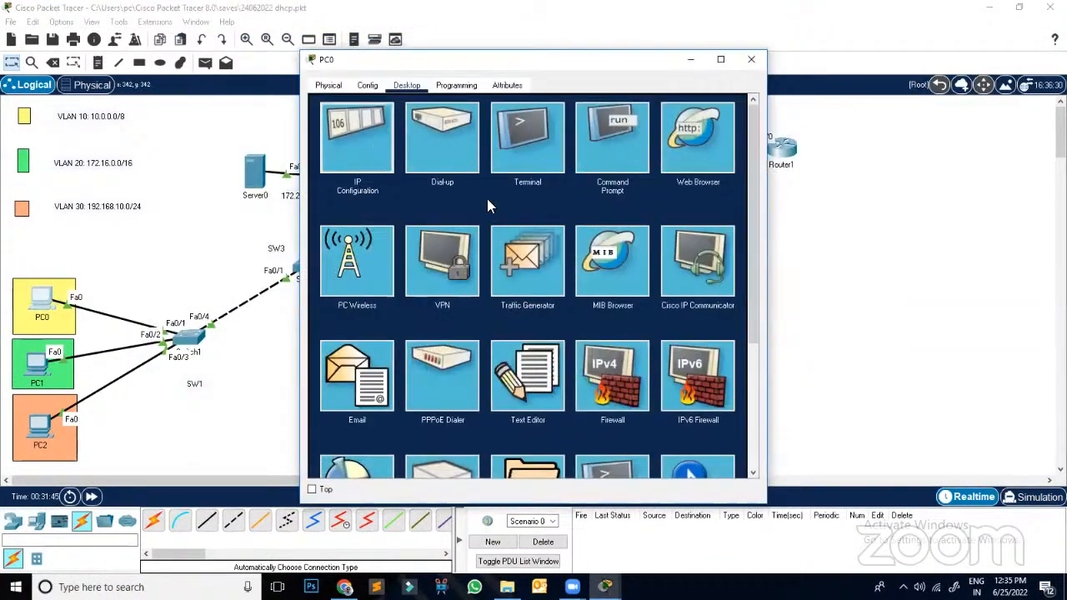
{"action": "left_click", "coordinate": [357, 142]}
{"action": "left_click", "coordinate": [469, 157]}
{"action": "left_click", "coordinate": [325, 157]}
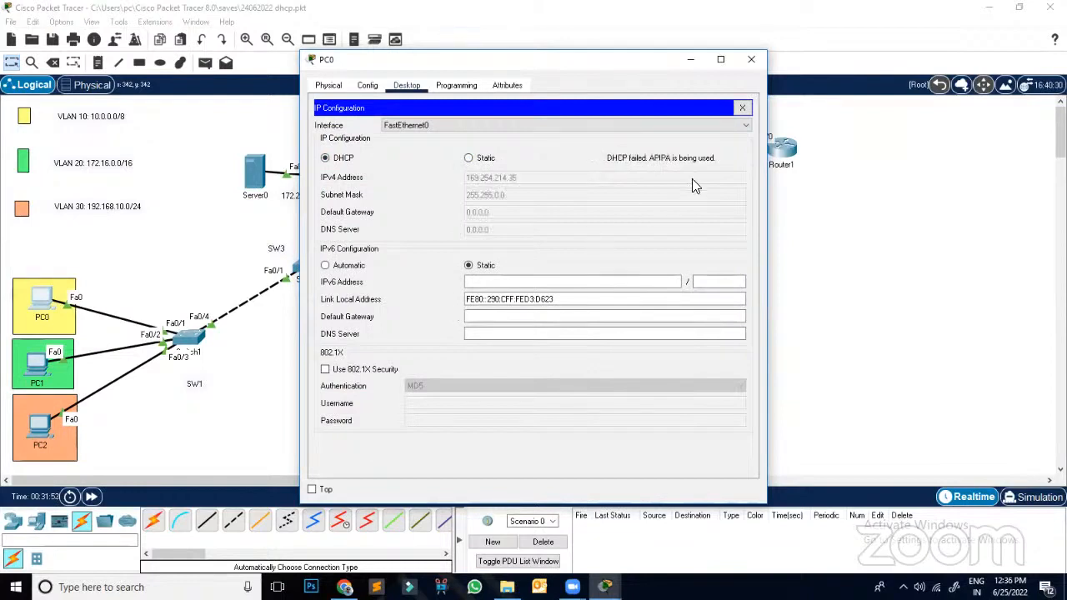
{"action": "left_click", "coordinate": [468, 157]}
{"action": "left_click", "coordinate": [340, 158]}
{"action": "left_click", "coordinate": [751, 59]}
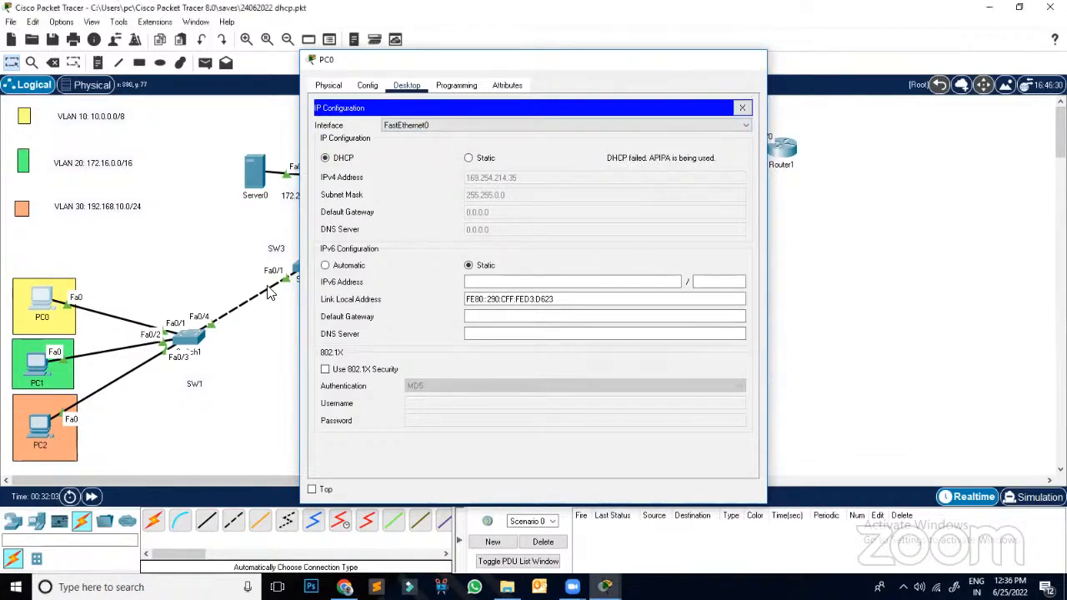
Step: Switch PC1's IP configuration to DHCP to request an address, and close its window
{"action": "left_click", "coordinate": [37, 365]}
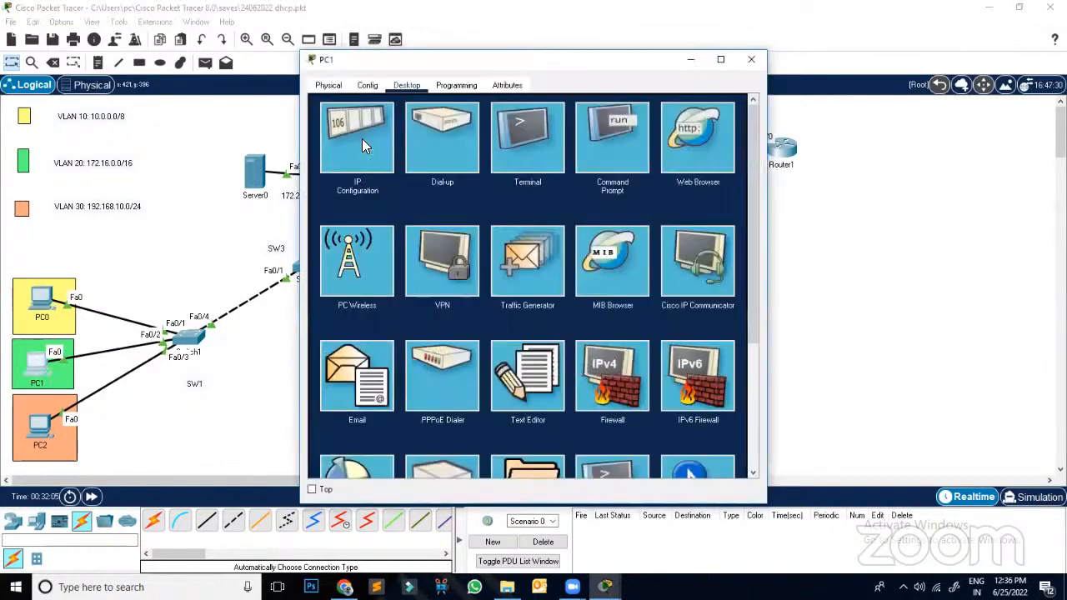
{"action": "left_click", "coordinate": [362, 139]}
{"action": "left_click", "coordinate": [478, 158]}
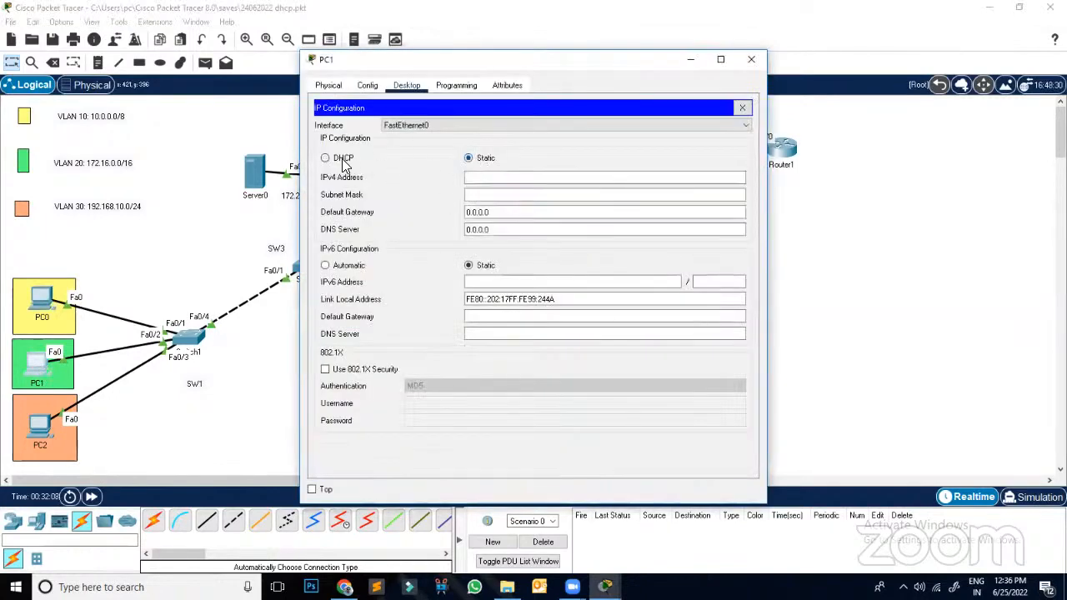
{"action": "left_click", "coordinate": [344, 160]}
{"action": "left_click", "coordinate": [715, 333]}
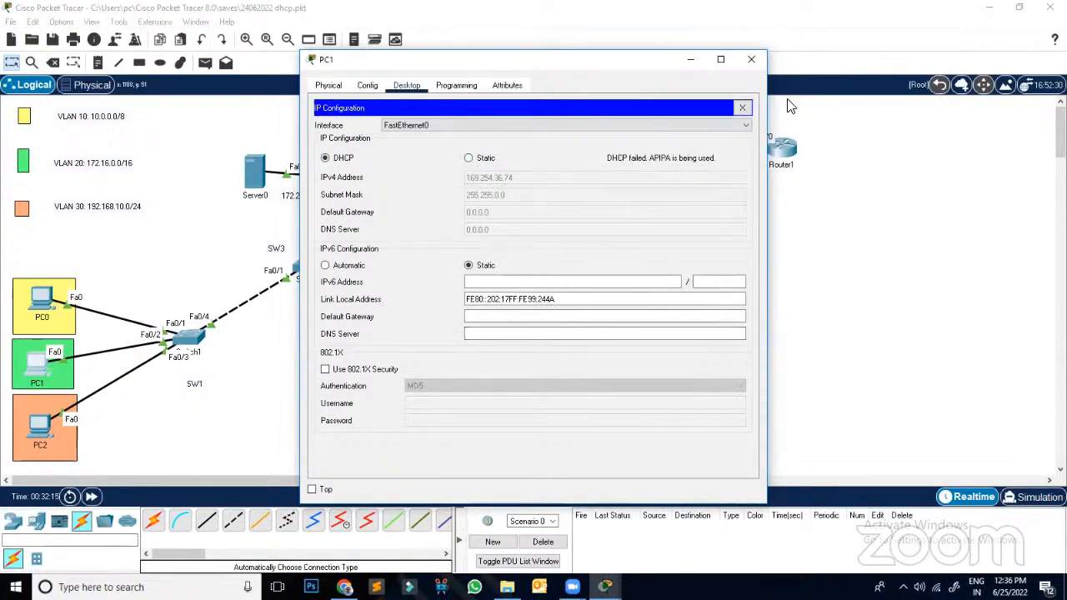
{"action": "left_click", "coordinate": [753, 59]}
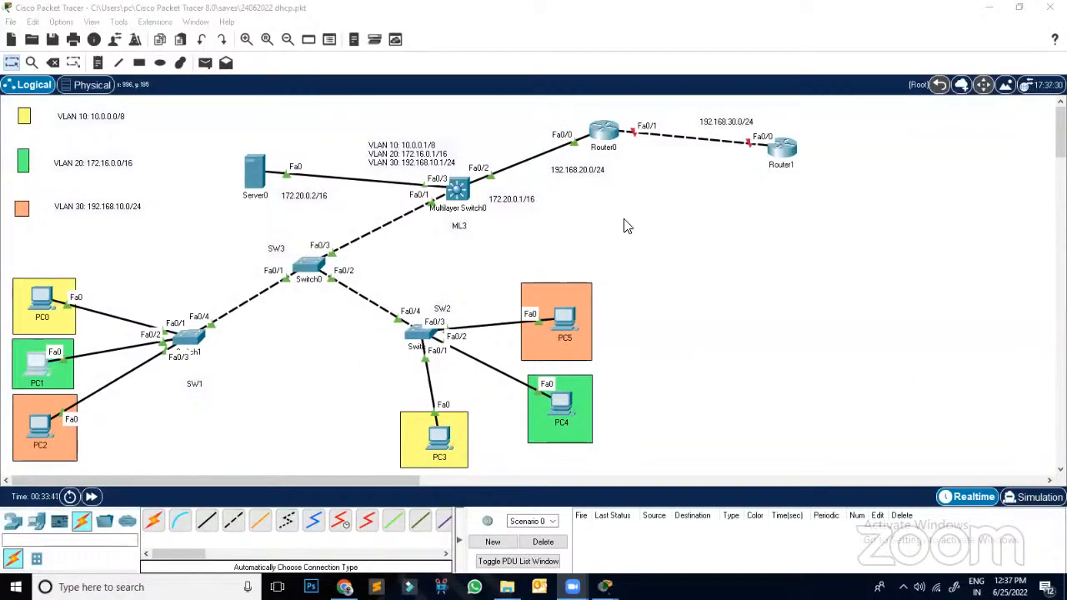
Step: Display the trunk interfaces on Multilayer Switch0 with show int trunk
{"action": "left_click", "coordinate": [459, 191]}
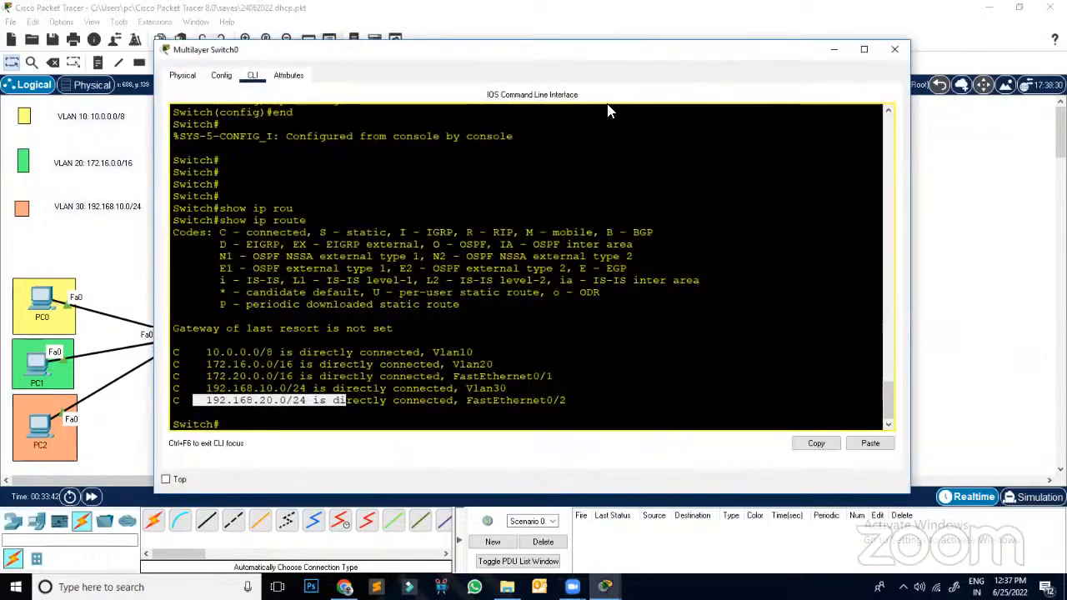
{"action": "left_click_drag", "start_coordinate": [534, 49], "coordinate": [846, 73]}
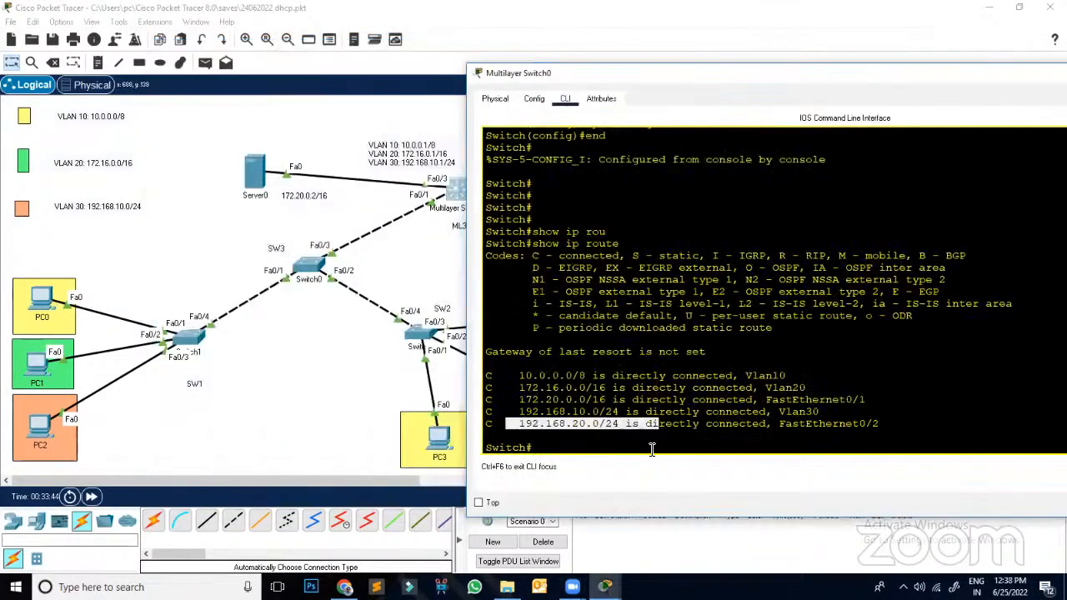
{"action": "left_click", "coordinate": [652, 447]}
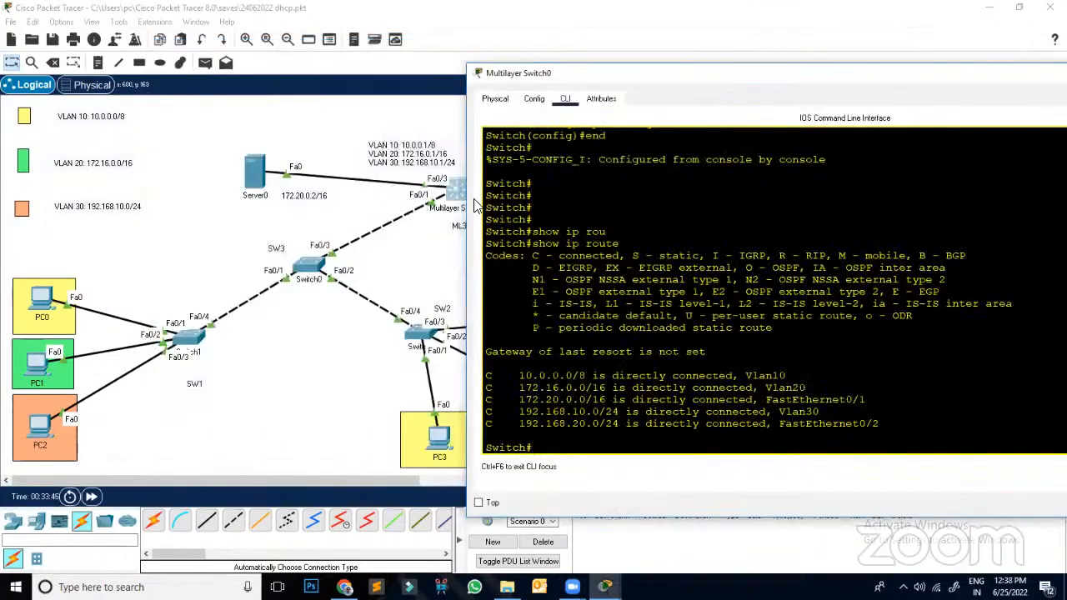
{"action": "key", "text": "Return"}
{"action": "key", "text": "Return"}
{"action": "key", "text": "Return"}
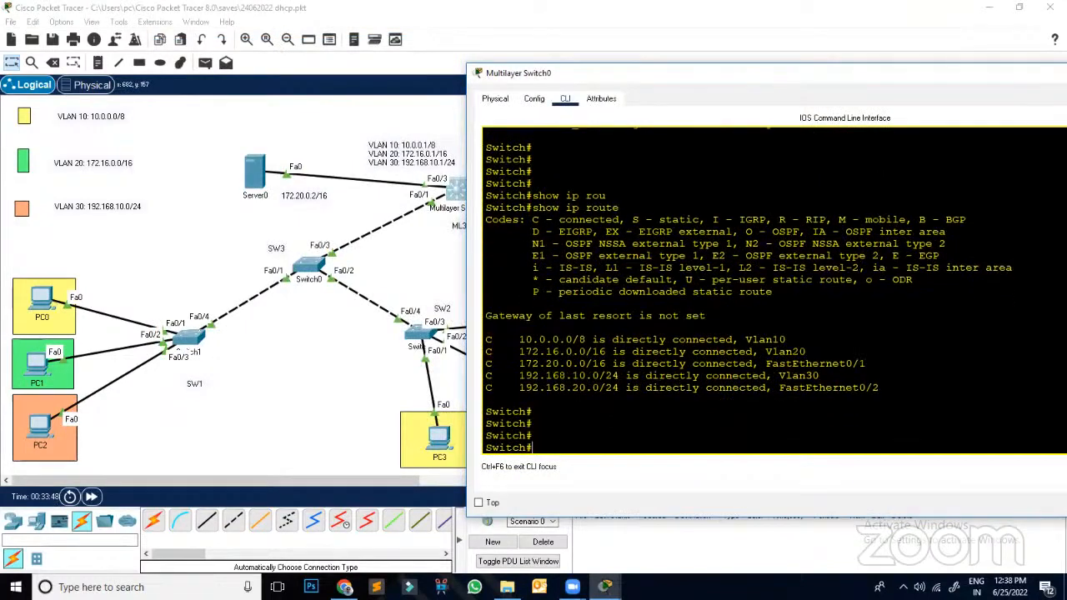
{"action": "type", "text": "show int tru"}
{"action": "key", "text": "Tab"}
{"action": "key", "text": "Return"}
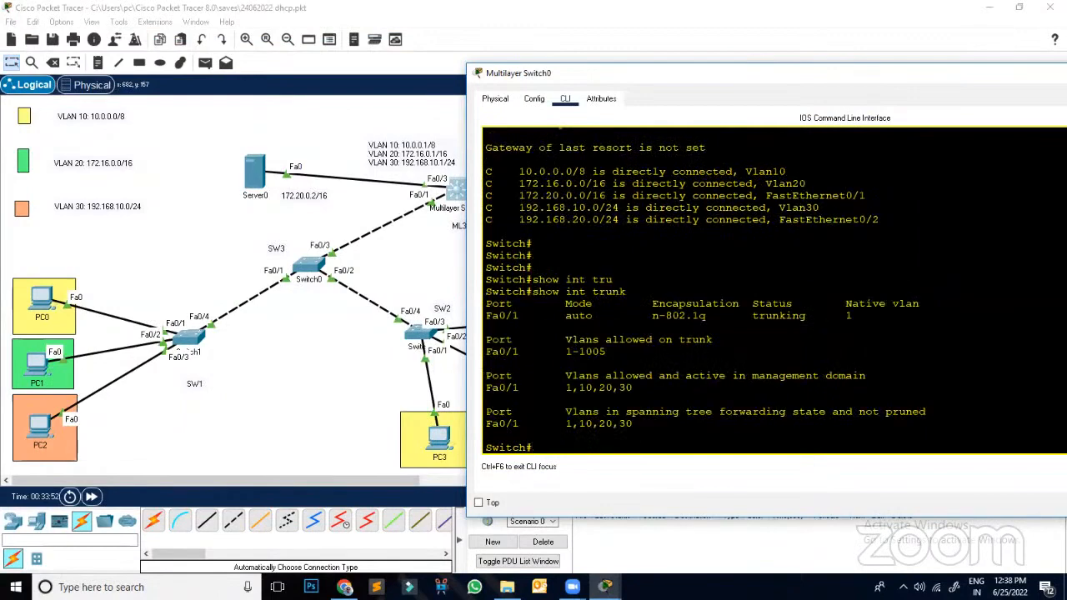
Step: Examine the Fa0/1 port and encapsulation entries in the trunk output, and minimize the switch window
{"action": "left_click_drag", "start_coordinate": [486, 315], "coordinate": [518, 317]}
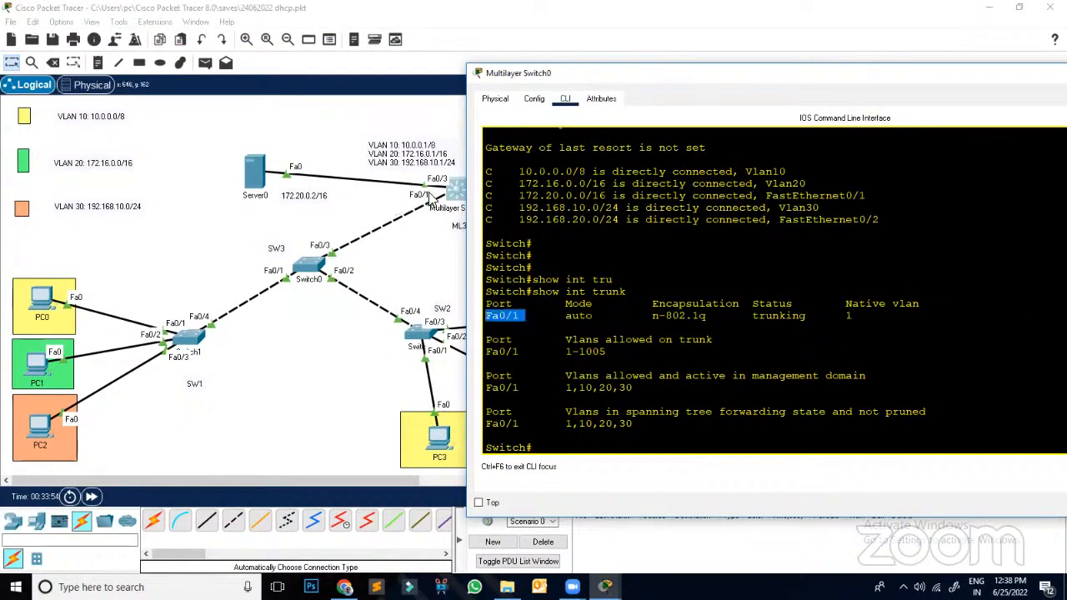
{"action": "left_click_drag", "start_coordinate": [646, 315], "coordinate": [725, 321]}
{"action": "left_click", "coordinate": [738, 326]}
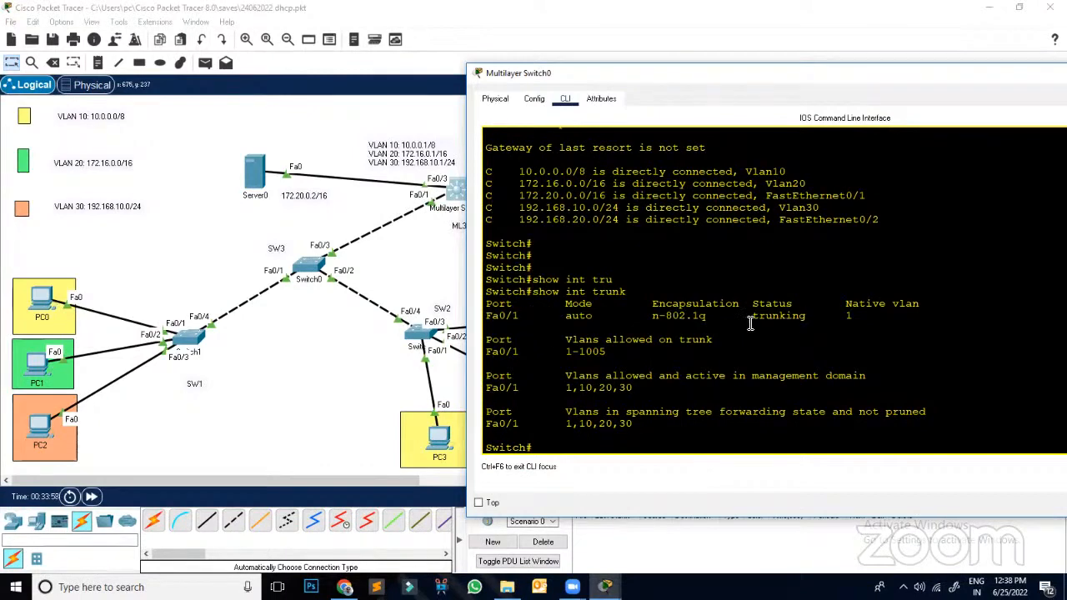
{"action": "double_click", "coordinate": [872, 78]}
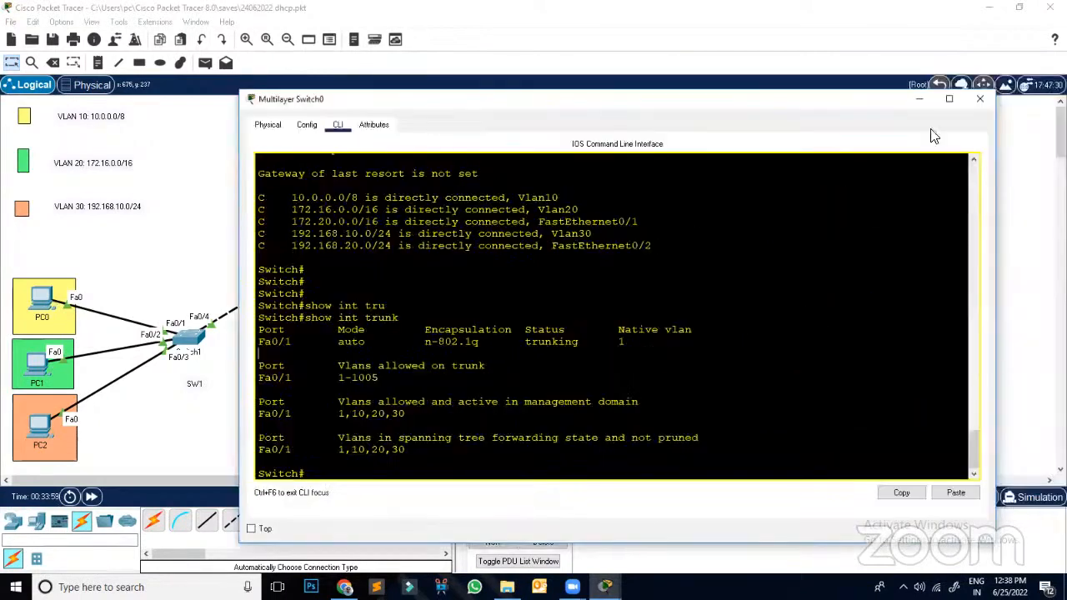
{"action": "left_click", "coordinate": [917, 99]}
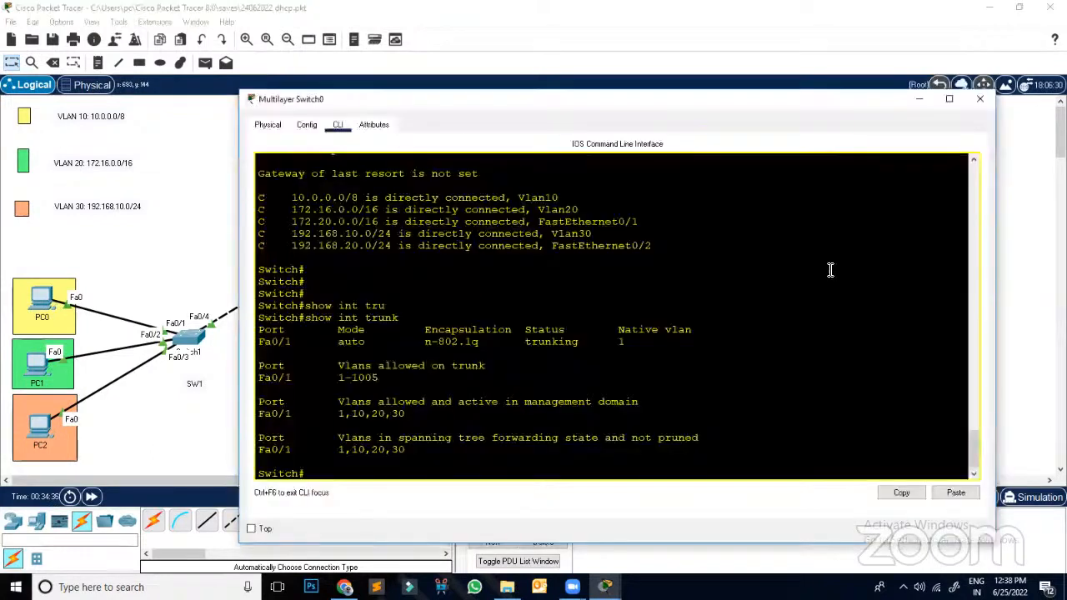
Step: Enter global configuration mode on Multilayer Switch0, begin an int command, and minimize the switch window
{"action": "left_click", "coordinate": [460, 191]}
{"action": "left_click_drag", "start_coordinate": [559, 105], "coordinate": [723, 74]}
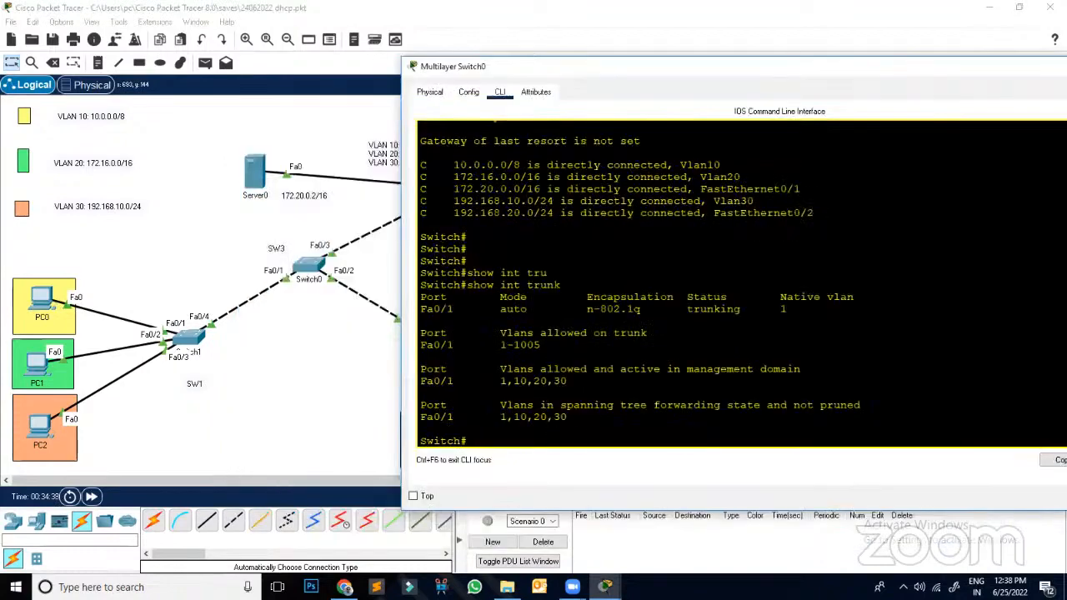
{"action": "type", "text": "conf t"}
{"action": "key", "text": "Return"}
{"action": "key", "text": "Return"}
{"action": "key", "text": "Return"}
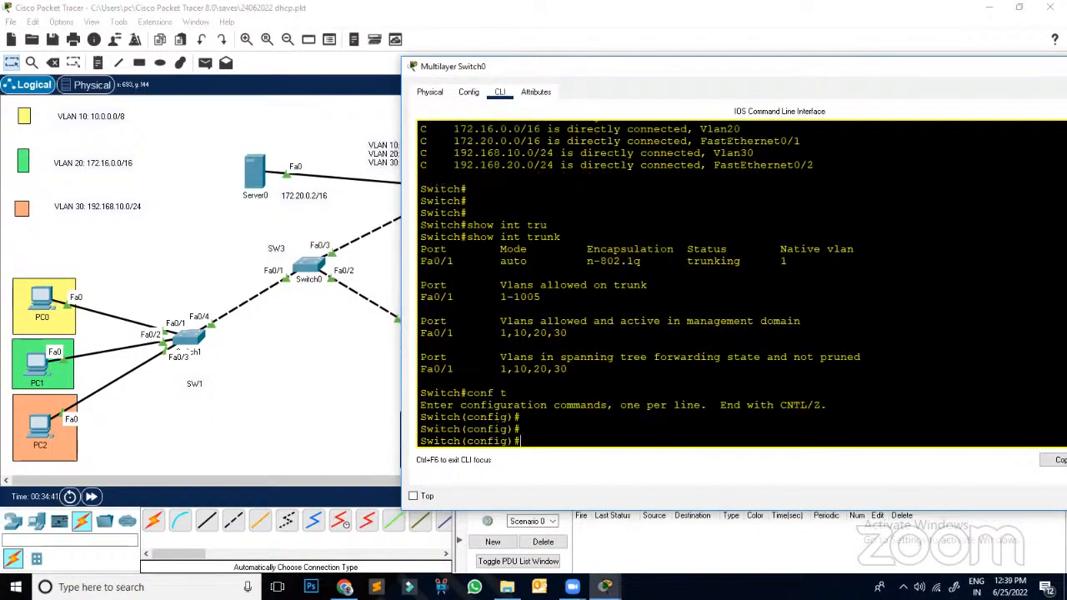
{"action": "key", "text": "Return"}
{"action": "type", "text": "int"}
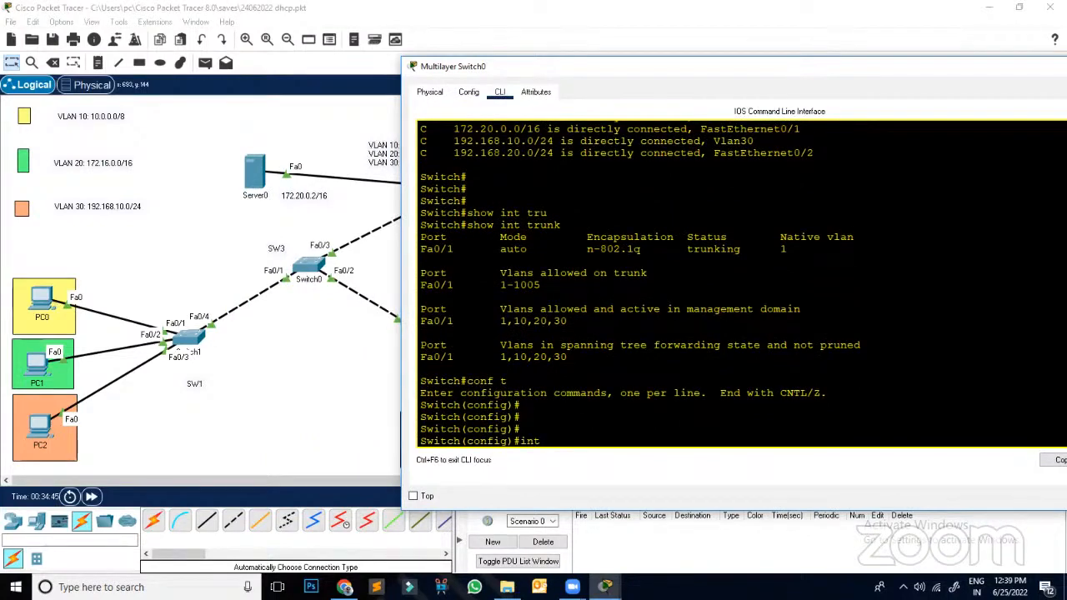
{"action": "left_click_drag", "start_coordinate": [986, 67], "coordinate": [881, 66]}
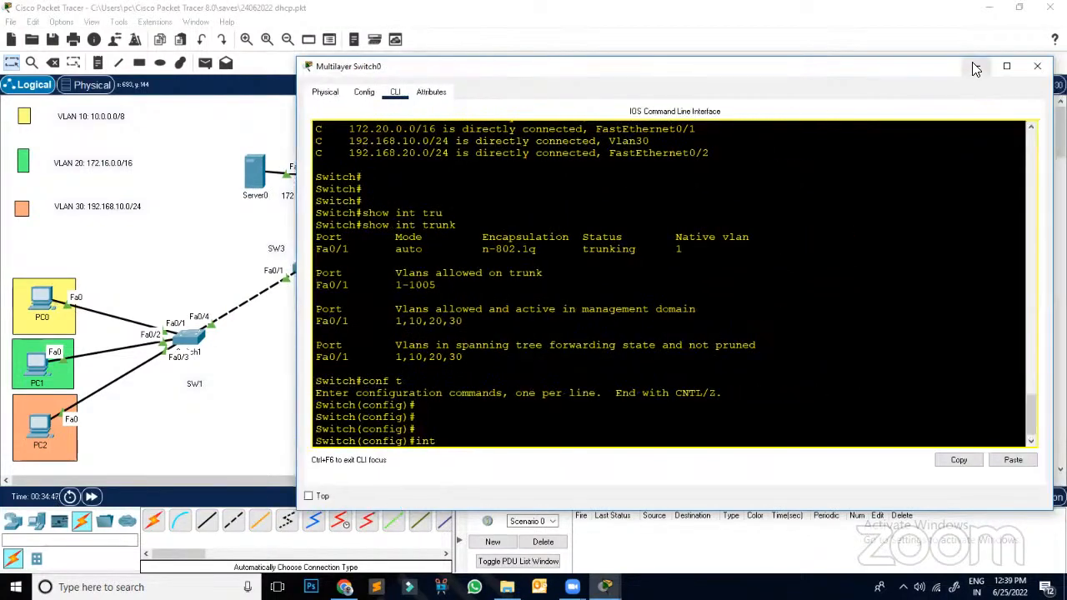
{"action": "left_click", "coordinate": [976, 66]}
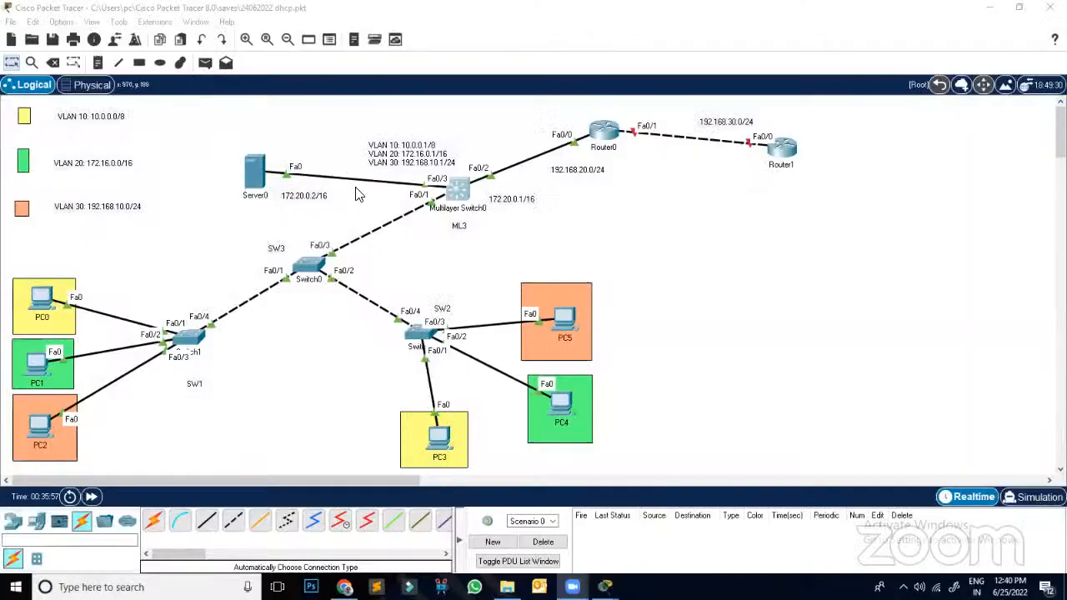
Step: Set the IP helper address of the VLAN 10 interface on Multilayer Switch0 to 172.20.0.2, and minimize the switch window
{"action": "key", "text": "alt+Tab"}
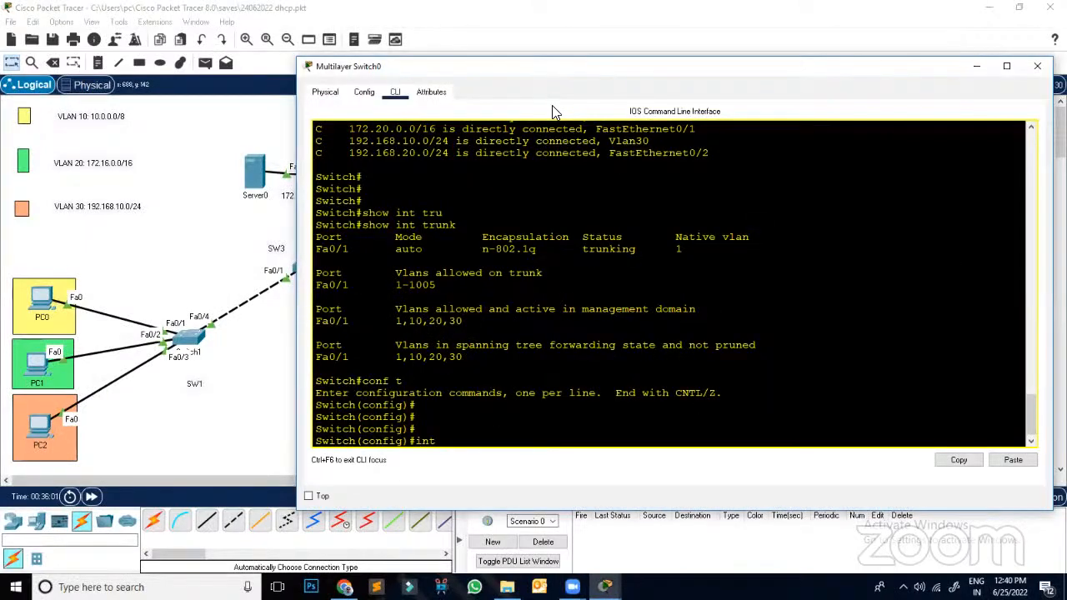
{"action": "left_click_drag", "start_coordinate": [680, 80], "coordinate": [851, 57]}
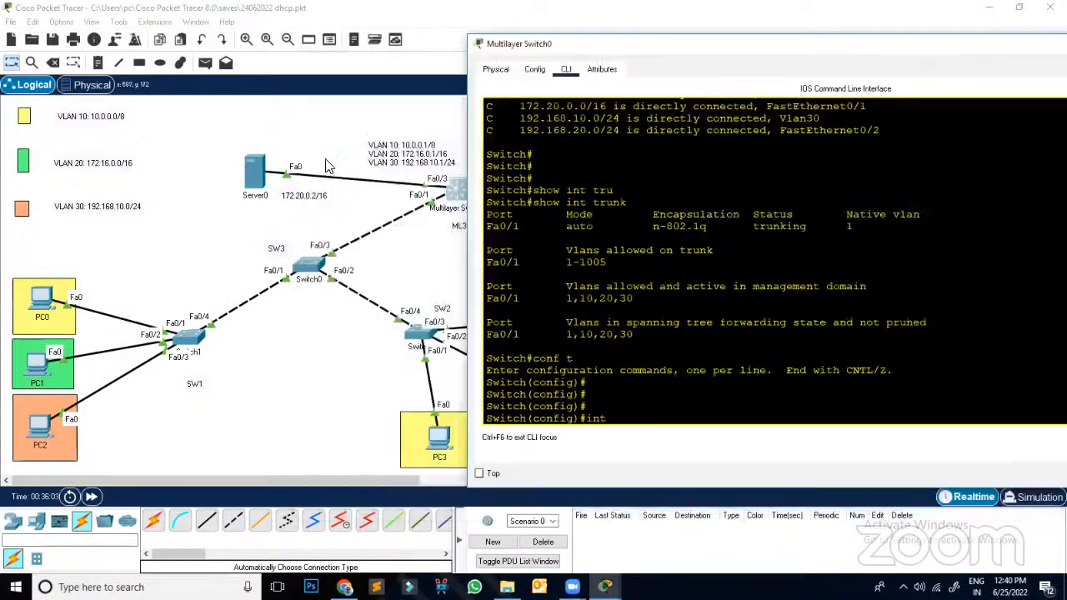
{"action": "type", "text": "vlan 10"}
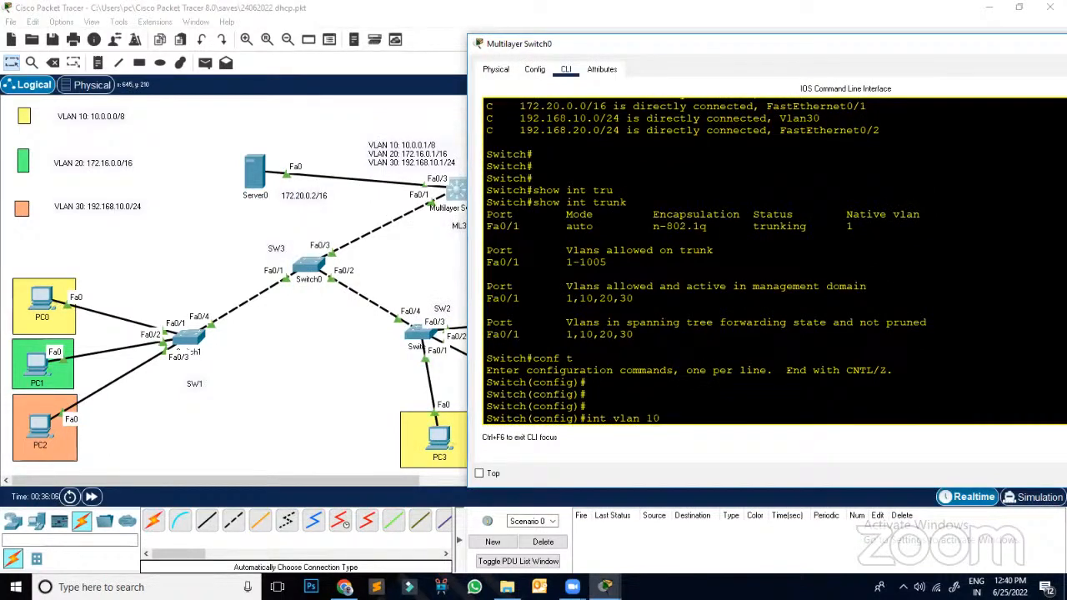
{"action": "key", "text": "Return"}
{"action": "type", "text": "ip he"}
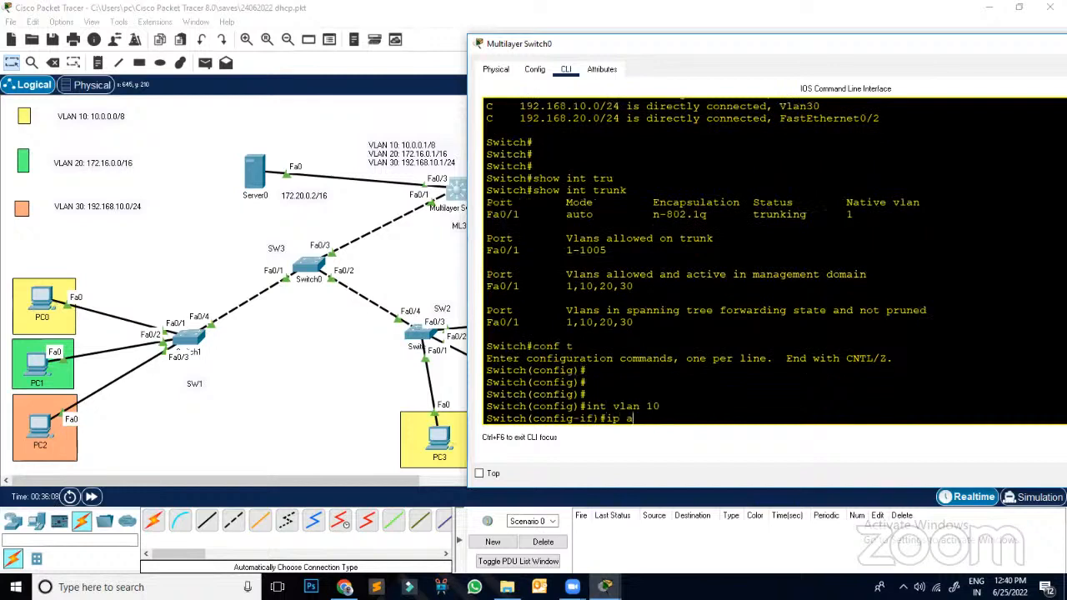
{"action": "type", "text": "lpe"}
{"action": "key", "text": "Tab"}
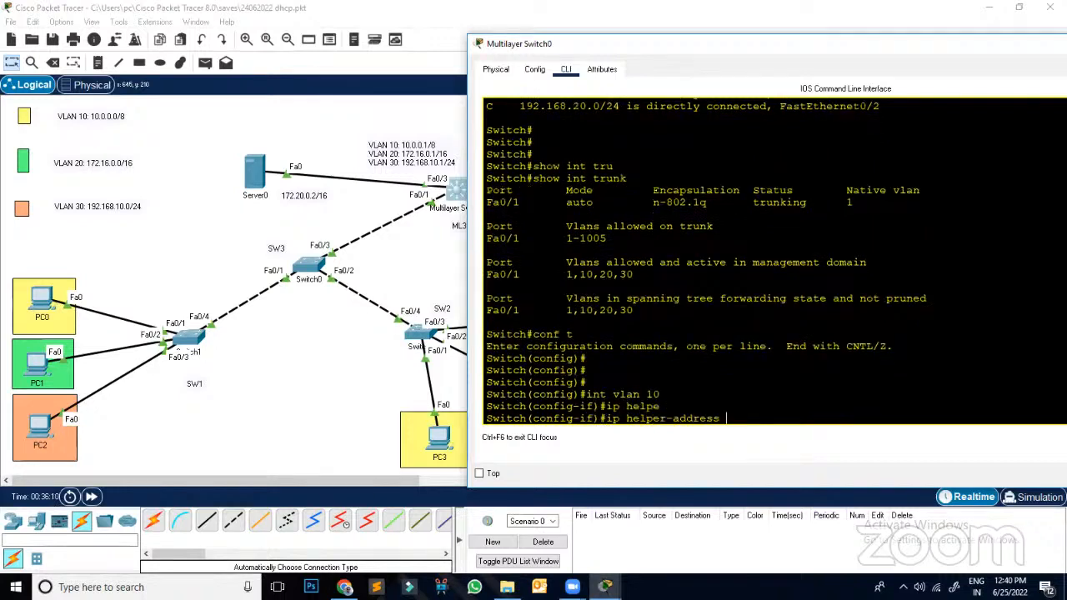
{"action": "type", "text": "172.20.0.2"}
{"action": "key", "text": "Return"}
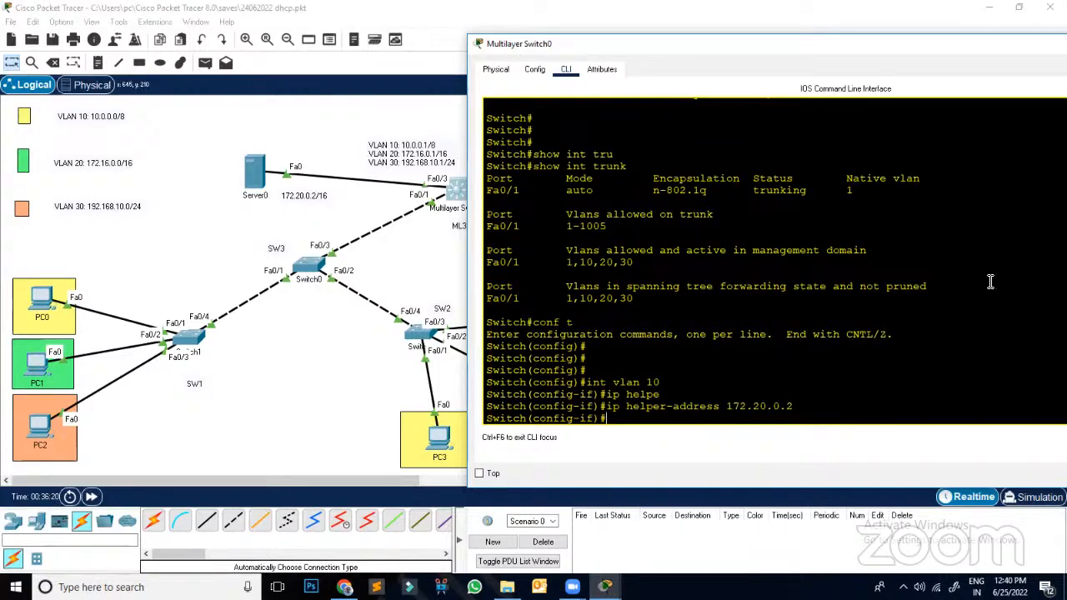
{"action": "left_click_drag", "start_coordinate": [918, 44], "coordinate": [825, 64]}
{"action": "left_click_drag", "start_coordinate": [995, 64], "coordinate": [919, 64]}
{"action": "left_click", "coordinate": [979, 65]}
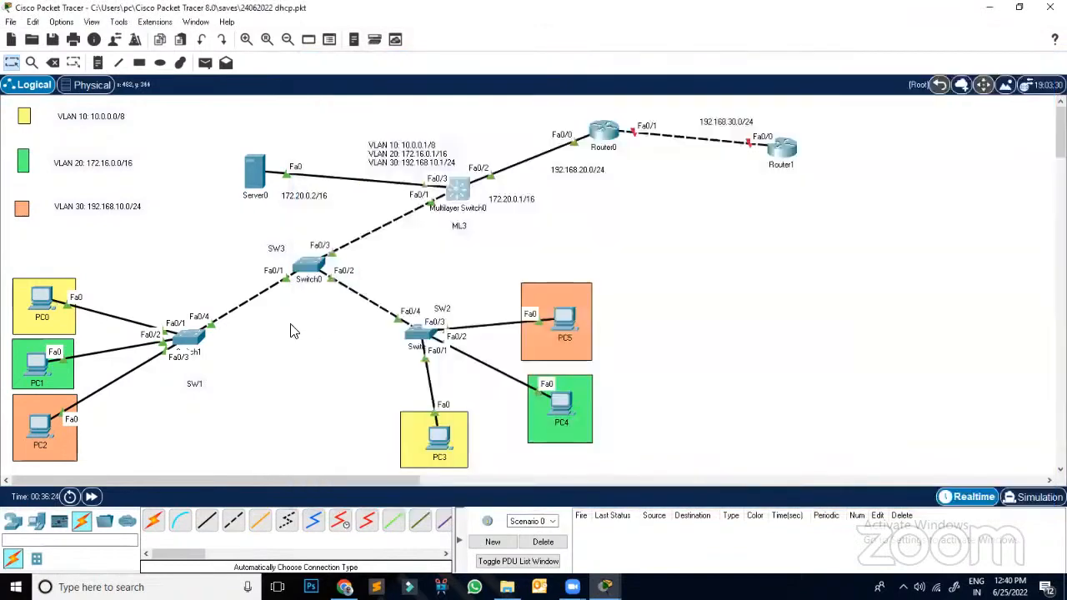
Step: Request an address for PC0 by switching from Static back to DHCP, retry twice, and close its window
{"action": "left_click", "coordinate": [44, 300]}
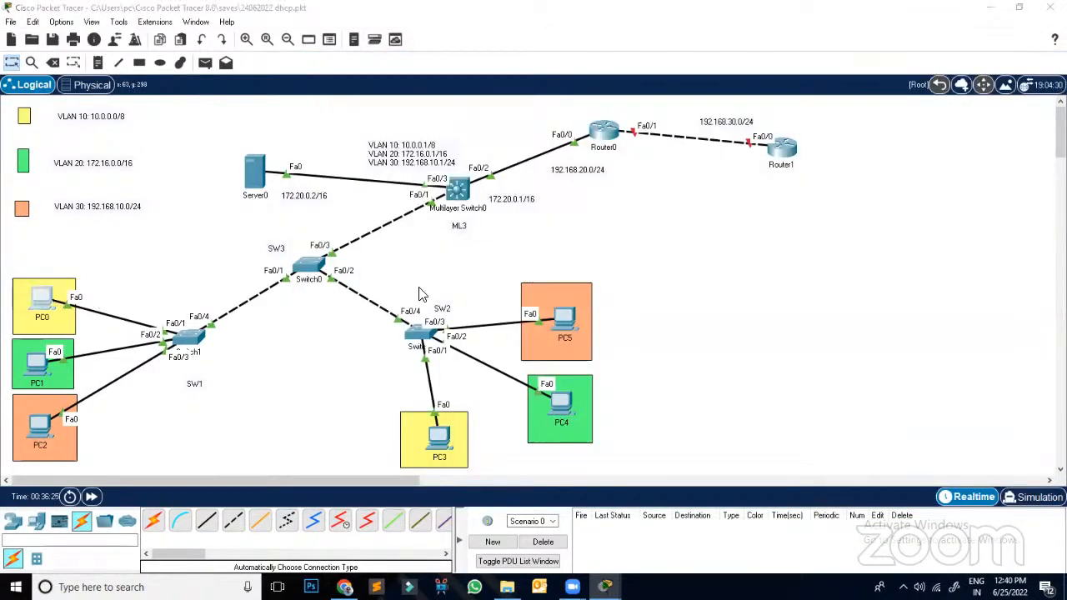
{"action": "left_click", "coordinate": [368, 157]}
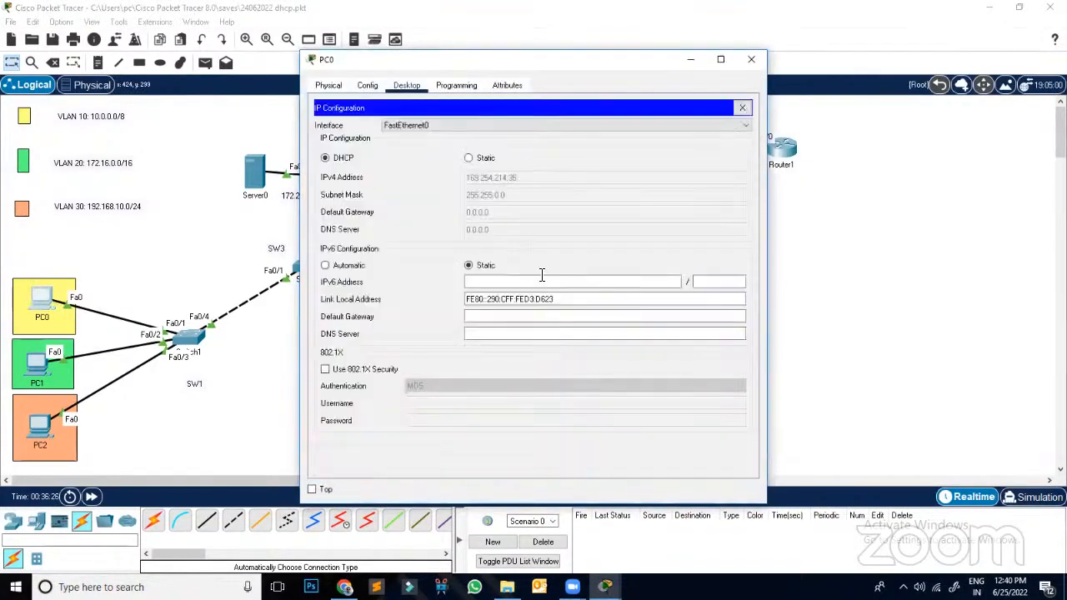
{"action": "left_click", "coordinate": [469, 157]}
{"action": "left_click", "coordinate": [325, 157]}
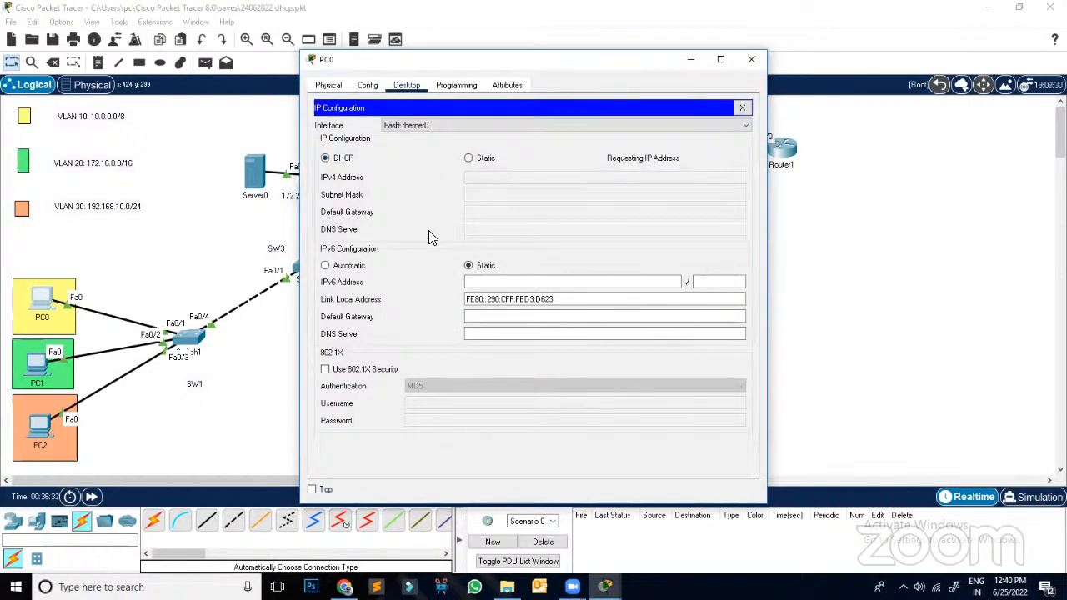
{"action": "left_click", "coordinate": [469, 158]}
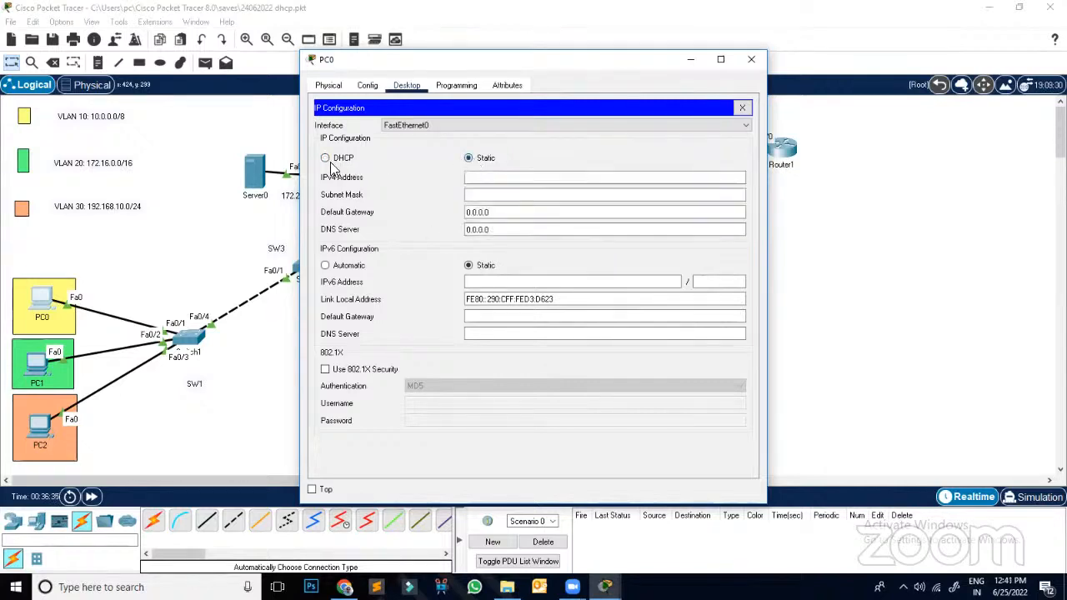
{"action": "left_click", "coordinate": [325, 158]}
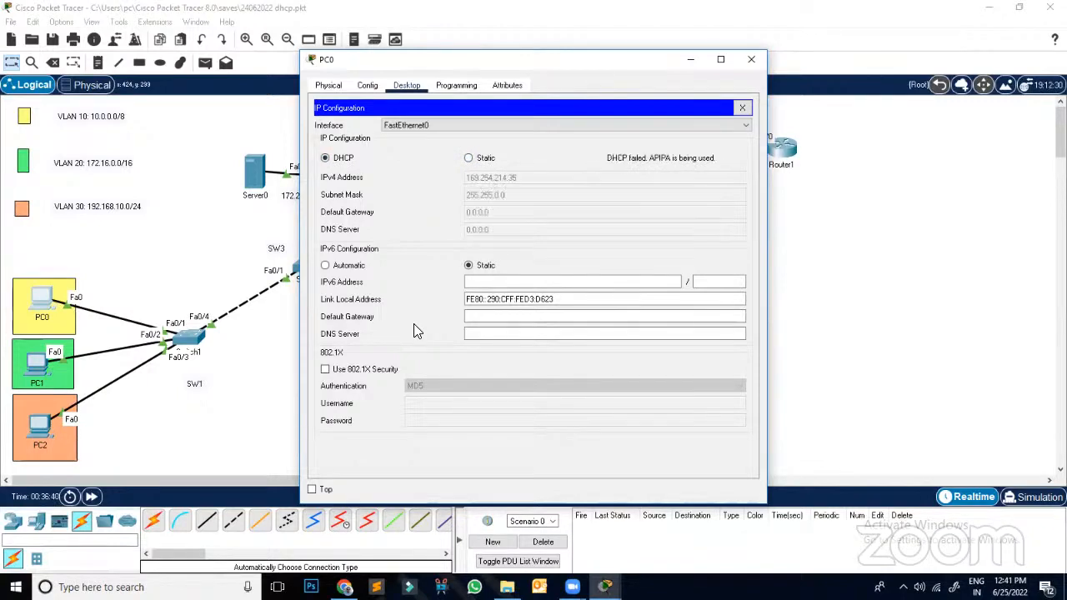
{"action": "left_click", "coordinate": [486, 160]}
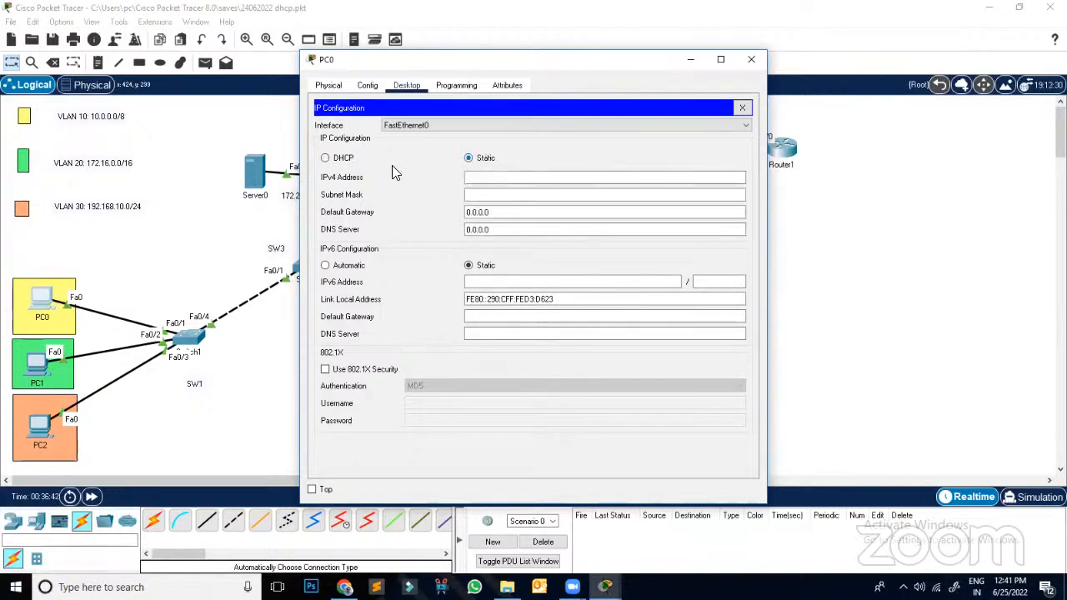
{"action": "left_click", "coordinate": [349, 163]}
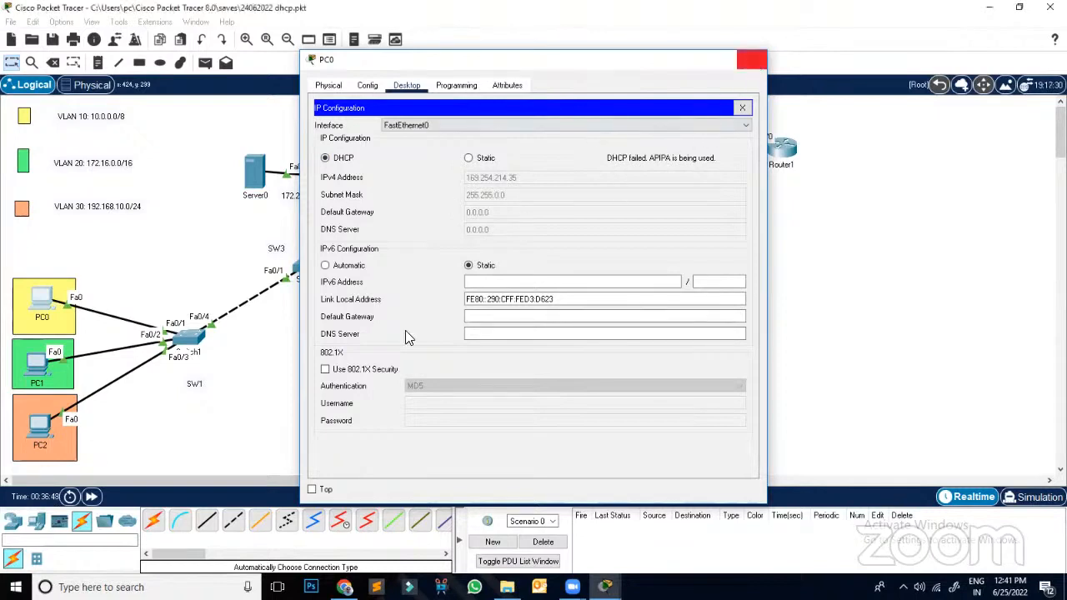
{"action": "left_click", "coordinate": [751, 60]}
Step: Check Server0's IP address and default gateway against the helper address on Multilayer Switch0, and close the server window
{"action": "left_click", "coordinate": [458, 193]}
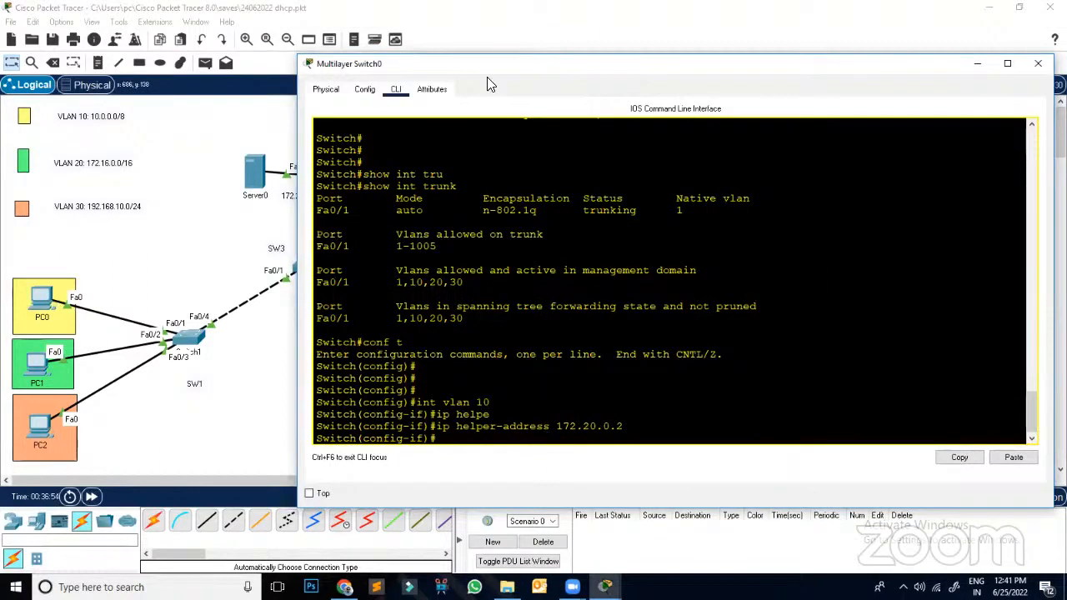
{"action": "left_click_drag", "start_coordinate": [489, 66], "coordinate": [619, 66]}
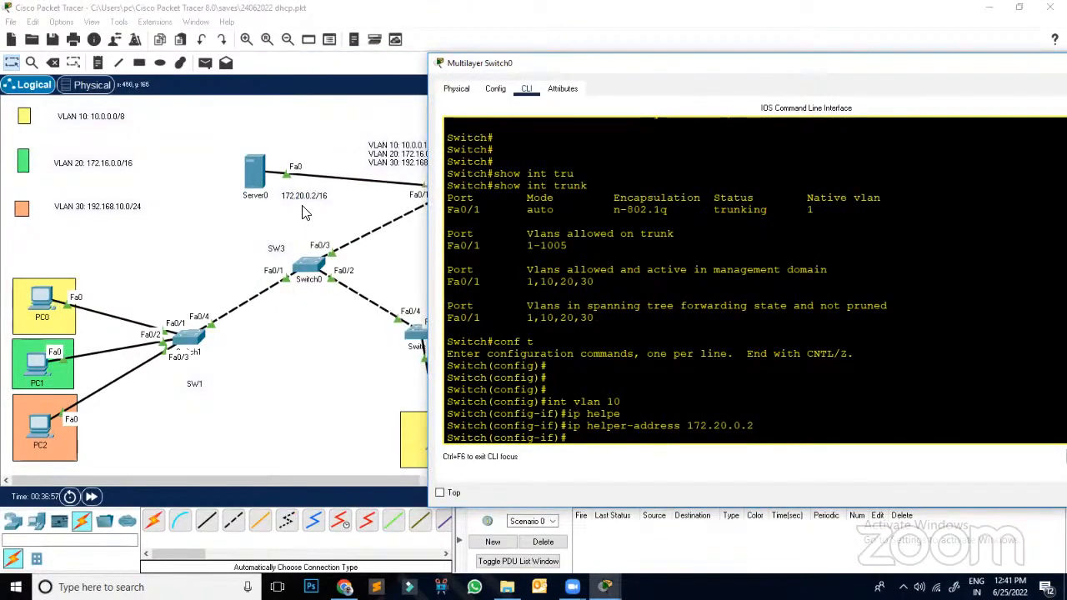
{"action": "left_click", "coordinate": [260, 182]}
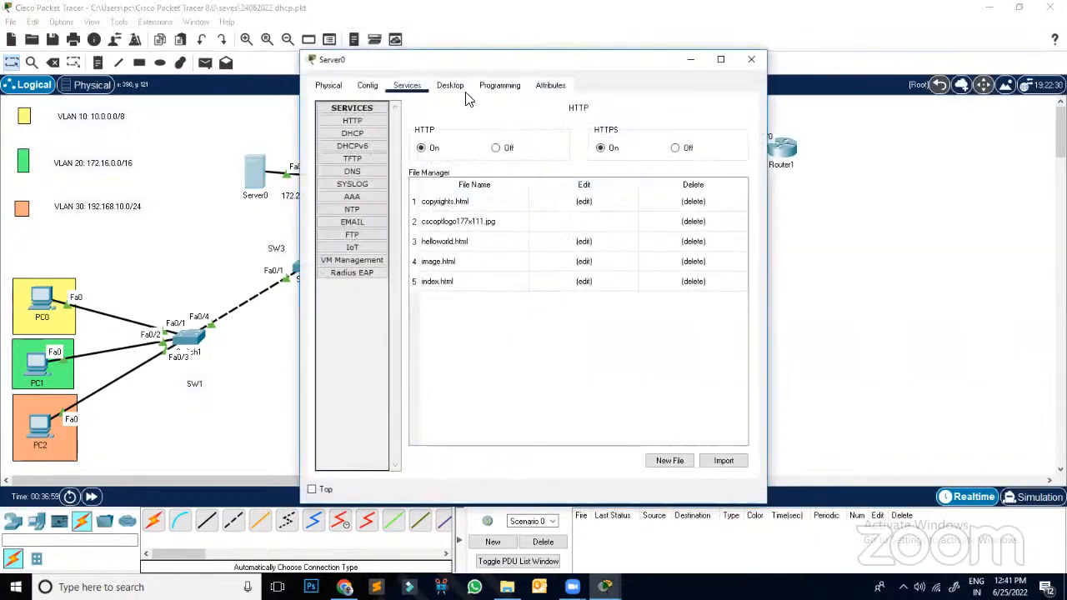
{"action": "left_click", "coordinate": [450, 85]}
{"action": "left_click", "coordinate": [390, 161]}
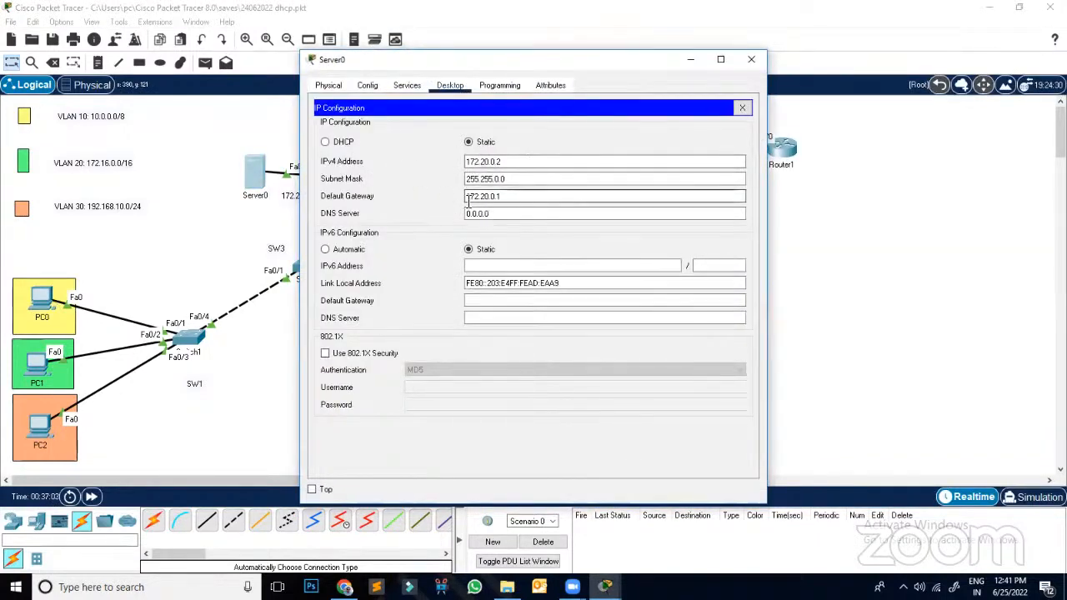
{"action": "left_click", "coordinate": [744, 64]}
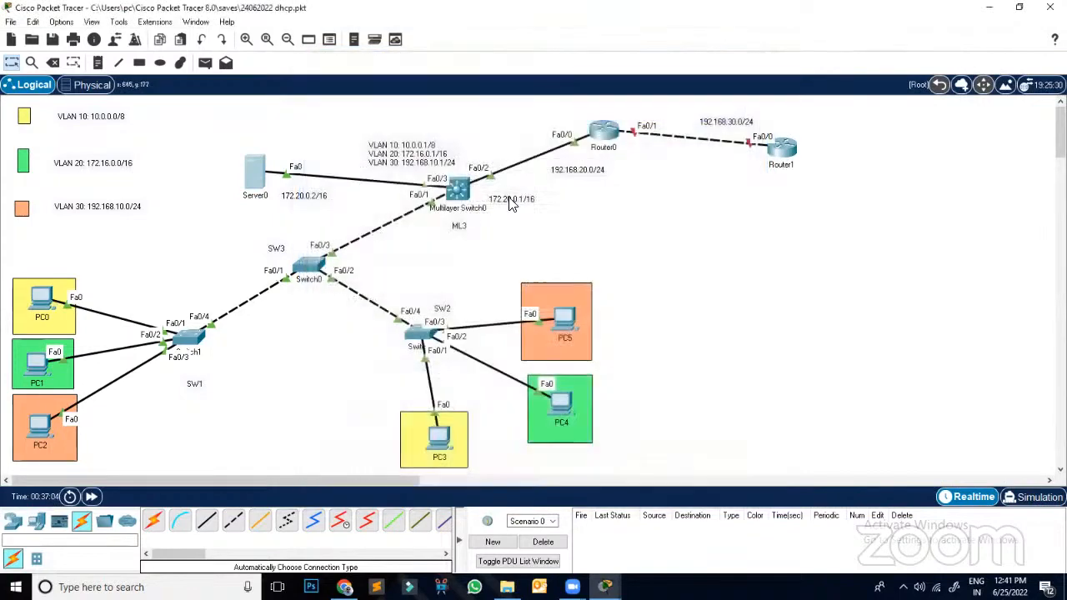
Step: Leave the VLAN 10 interface and global configuration modes on Multilayer Switch0 to return to privileged EXEC mode
{"action": "left_click", "coordinate": [458, 190]}
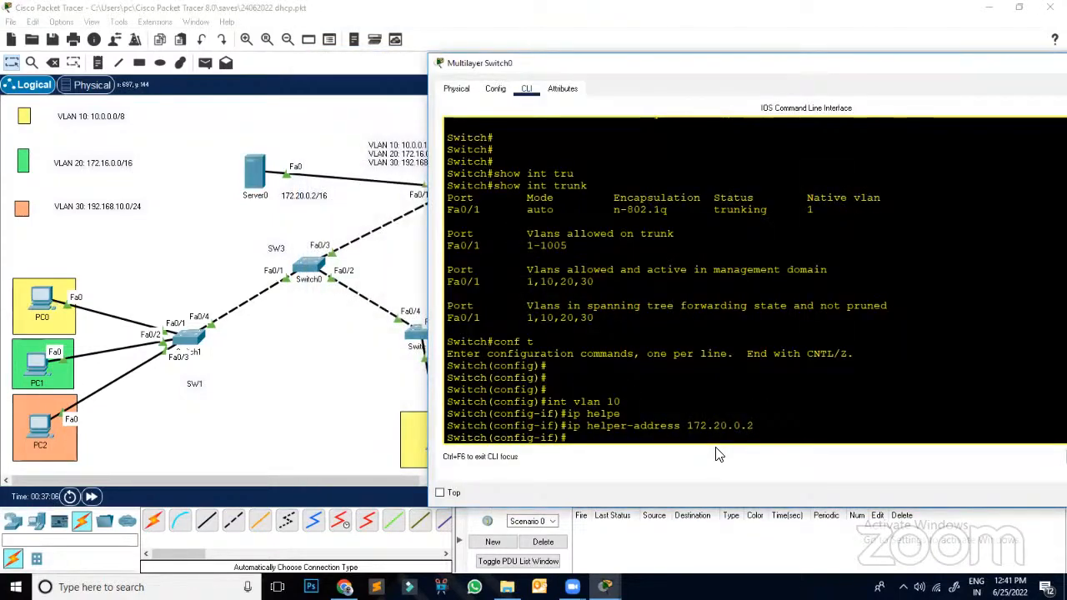
{"action": "type", "text": "exit"}
{"action": "key", "text": "Return"}
{"action": "key", "text": "Return"}
{"action": "key", "text": "Return"}
{"action": "key", "text": "Return"}
{"action": "key", "text": "Return"}
{"action": "key", "text": "Return"}
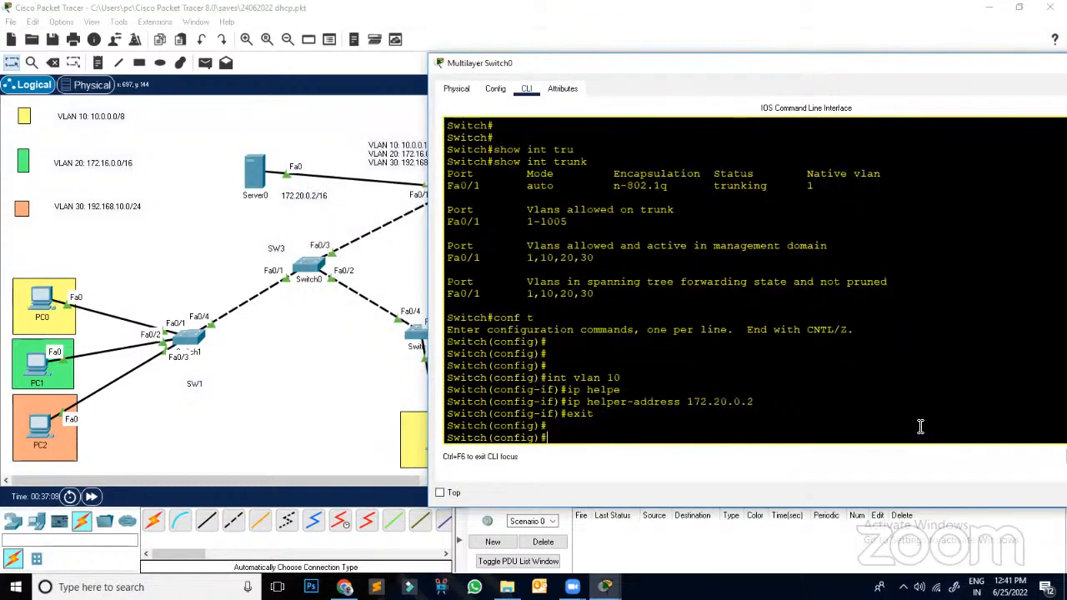
{"action": "type", "text": "exit"}
{"action": "key", "text": "Return"}
{"action": "key", "text": "Return"}
{"action": "key", "text": "Return"}
{"action": "key", "text": "Return"}
{"action": "key", "text": "Return"}
{"action": "key", "text": "Return"}
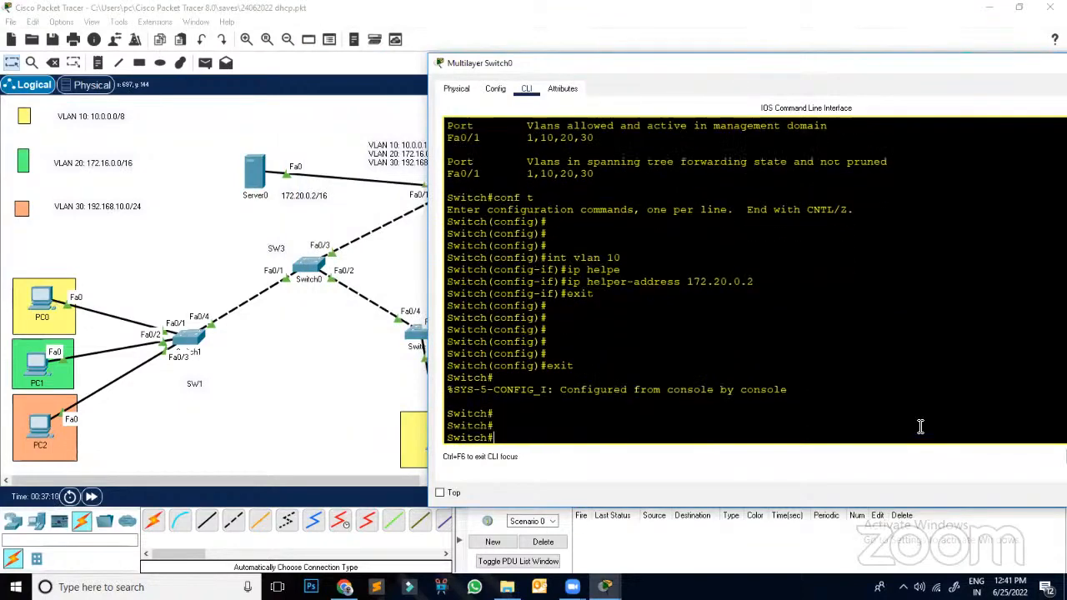
Step: Display the brief IP interface summary on Multilayer Switch0 through to the VLAN interfaces, and minimize the switch window
{"action": "type", "text": "shg"}
{"action": "key", "text": "BackSpace"}
{"action": "key", "text": "BackSpace"}
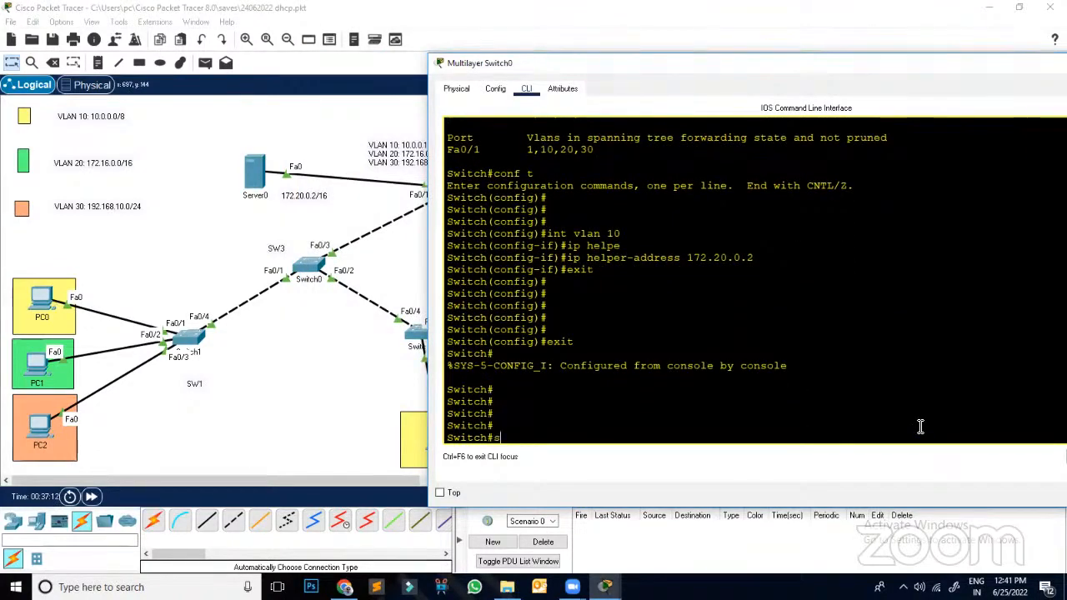
{"action": "type", "text": "how ip int br"}
{"action": "key", "text": "Return"}
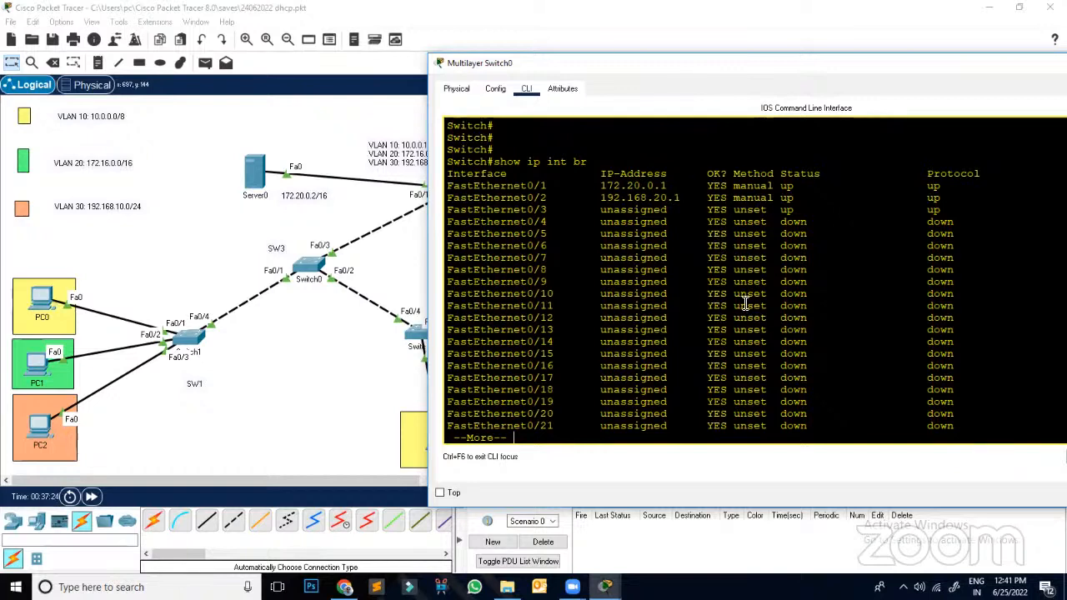
{"action": "key", "text": "Return"}
{"action": "key", "text": "Return"}
{"action": "key", "text": "Return"}
{"action": "key", "text": "Return"}
{"action": "key", "text": "Return"}
{"action": "key", "text": "Return"}
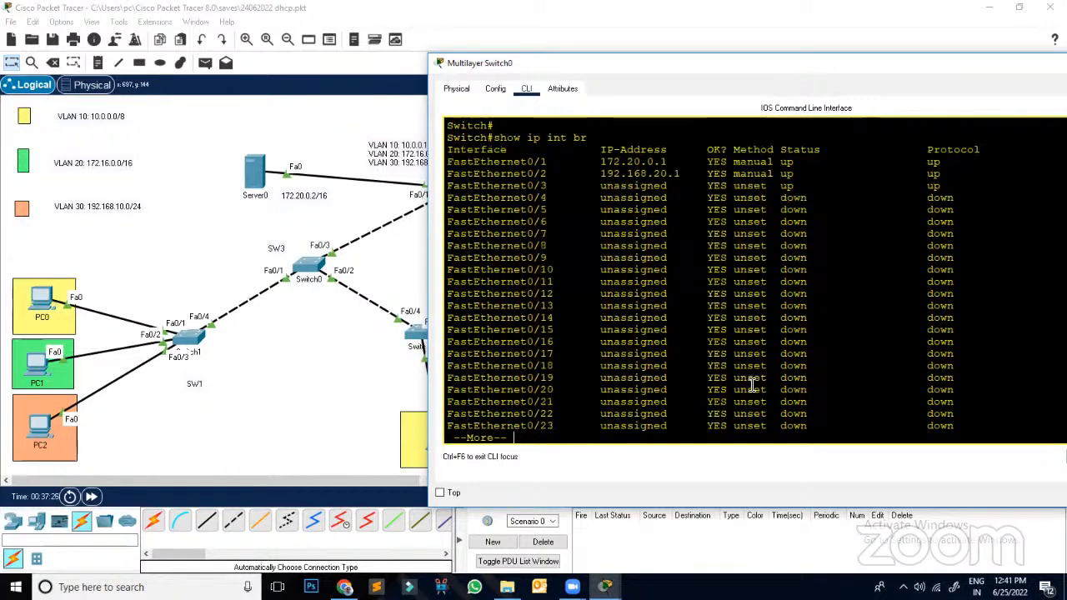
{"action": "key", "text": "Return"}
{"action": "key", "text": "Return"}
{"action": "key", "text": "Return"}
{"action": "key", "text": "Return"}
{"action": "key", "text": "Return"}
{"action": "key", "text": "Return"}
{"action": "key", "text": "Return"}
{"action": "key", "text": "Return"}
{"action": "key", "text": "Return"}
{"action": "key", "text": "Return"}
{"action": "key", "text": "Return"}
{"action": "key", "text": "Return"}
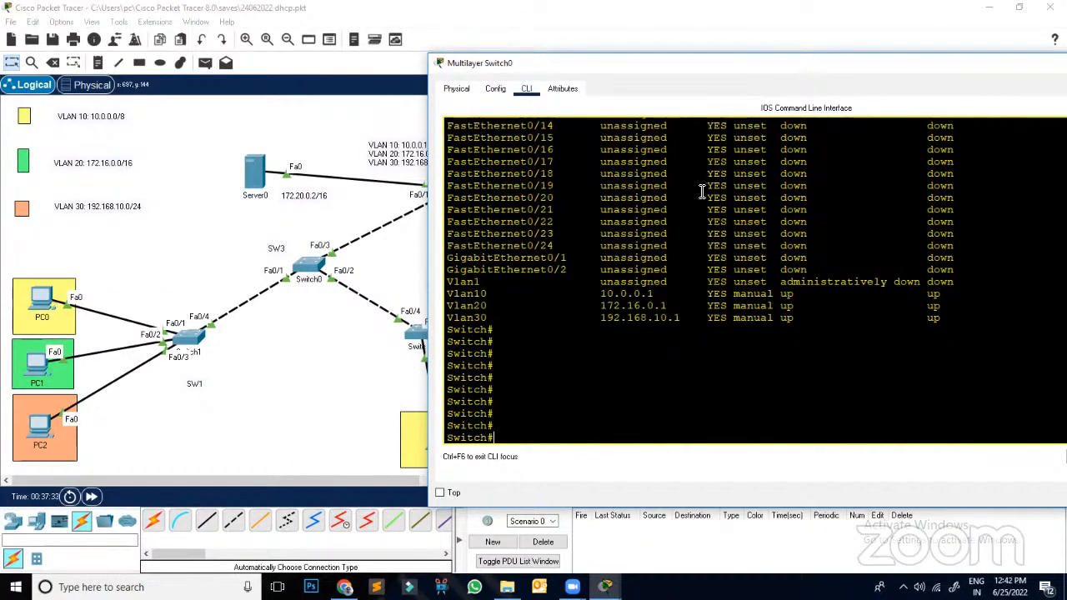
{"action": "left_click_drag", "start_coordinate": [972, 67], "coordinate": [911, 71]}
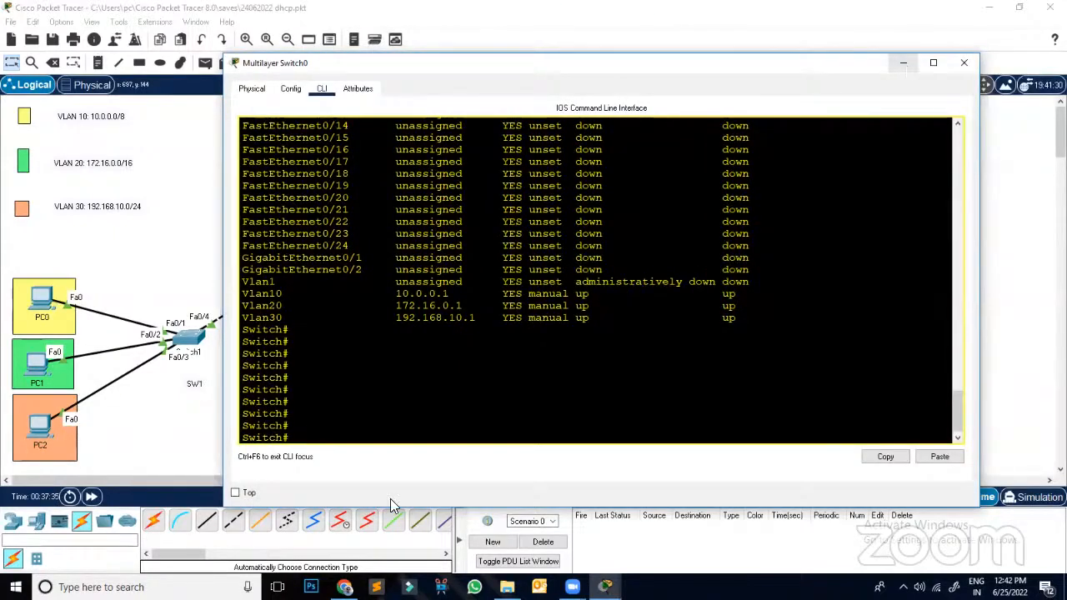
{"action": "left_click", "coordinate": [904, 63]}
Step: Try to obtain an address for PC3 through DHCP, and close its window
{"action": "left_click", "coordinate": [50, 308]}
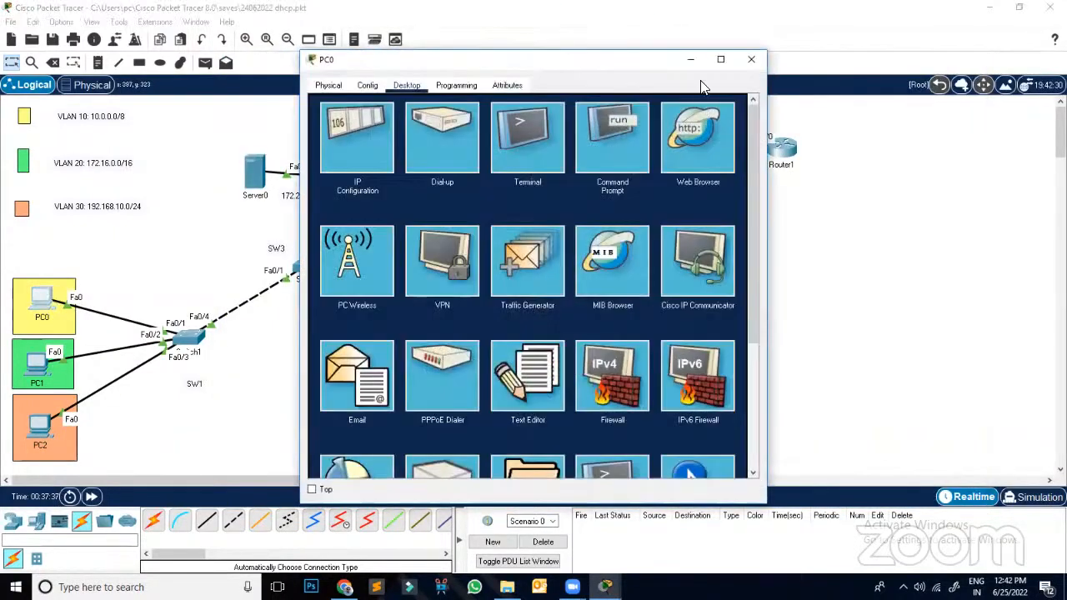
{"action": "left_click", "coordinate": [747, 62]}
{"action": "left_click", "coordinate": [442, 438]}
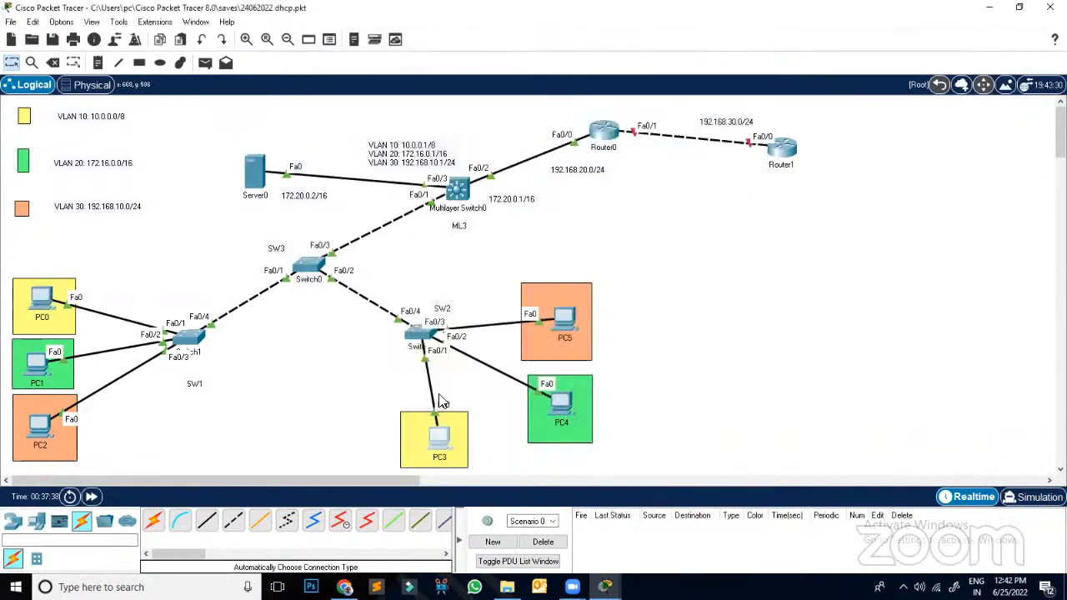
{"action": "left_click", "coordinate": [406, 85]}
{"action": "left_click", "coordinate": [375, 160]}
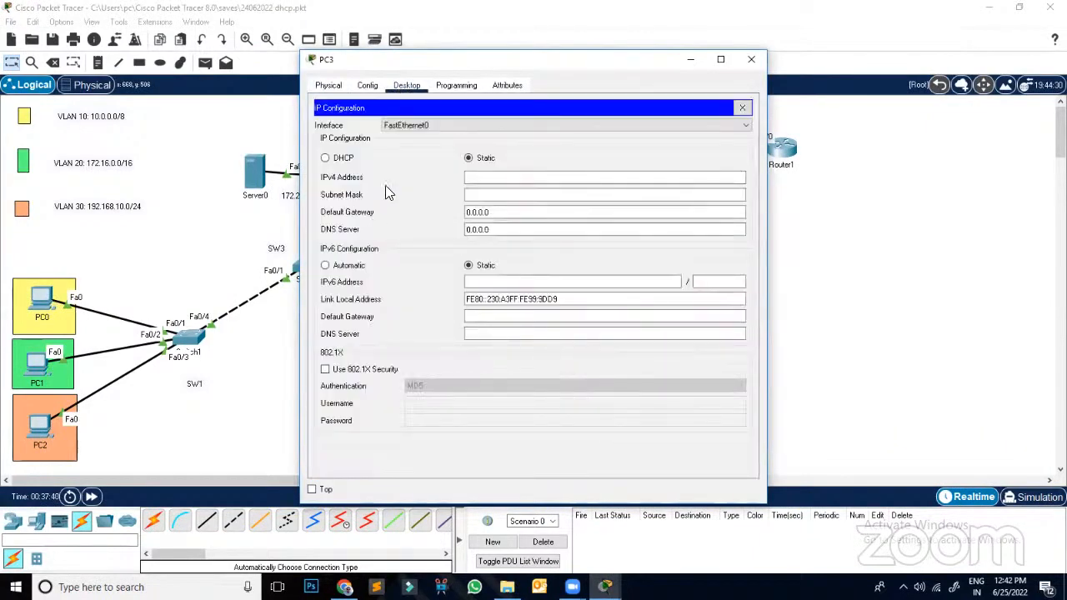
{"action": "left_click", "coordinate": [342, 158]}
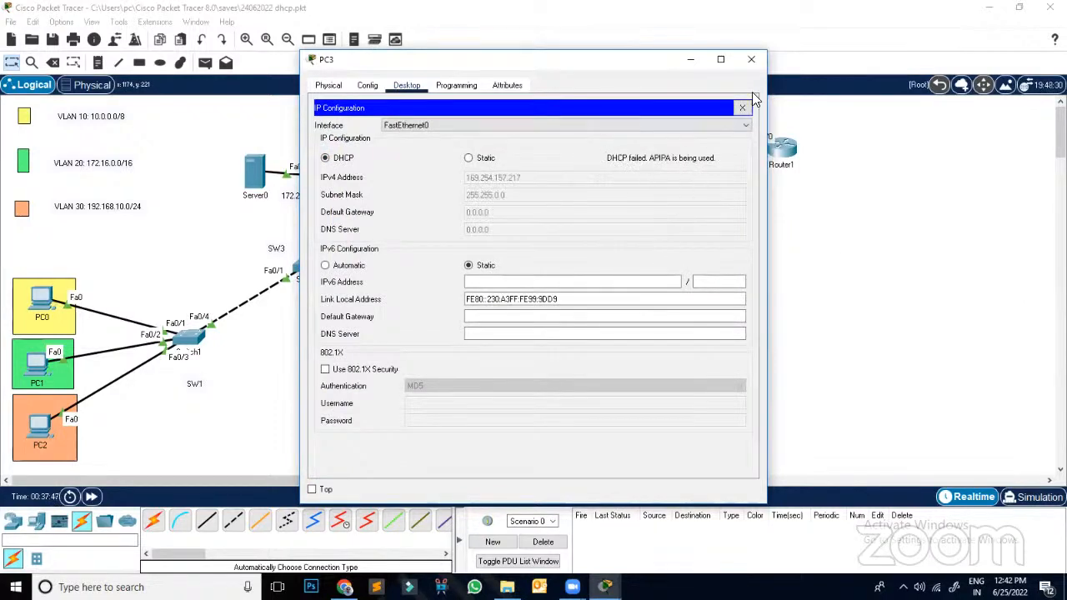
{"action": "left_click", "coordinate": [751, 60]}
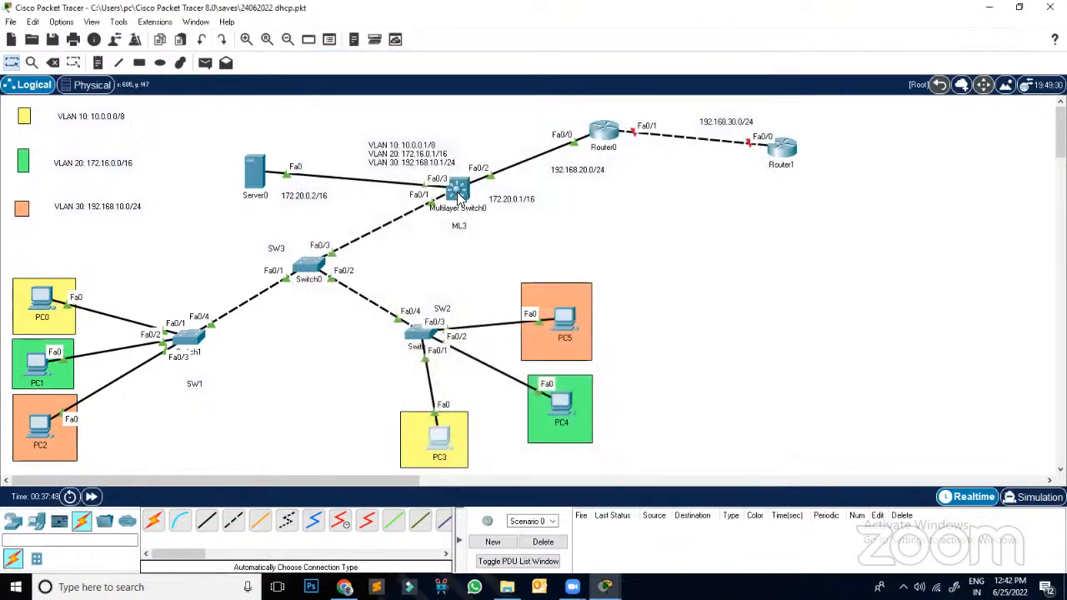
Step: Give PC3 the static IPv4 address 10.0.0.2 with subnet mask 255.0.0.0 and default gateway 10.0.0.1
{"action": "left_click", "coordinate": [436, 433]}
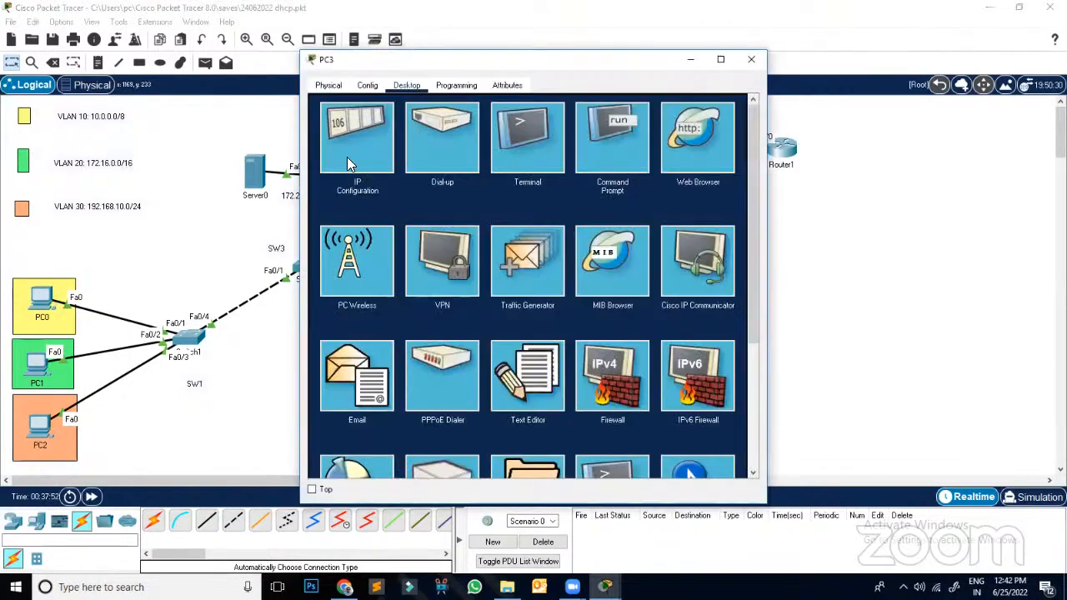
{"action": "left_click", "coordinate": [348, 157]}
{"action": "left_click", "coordinate": [468, 158]}
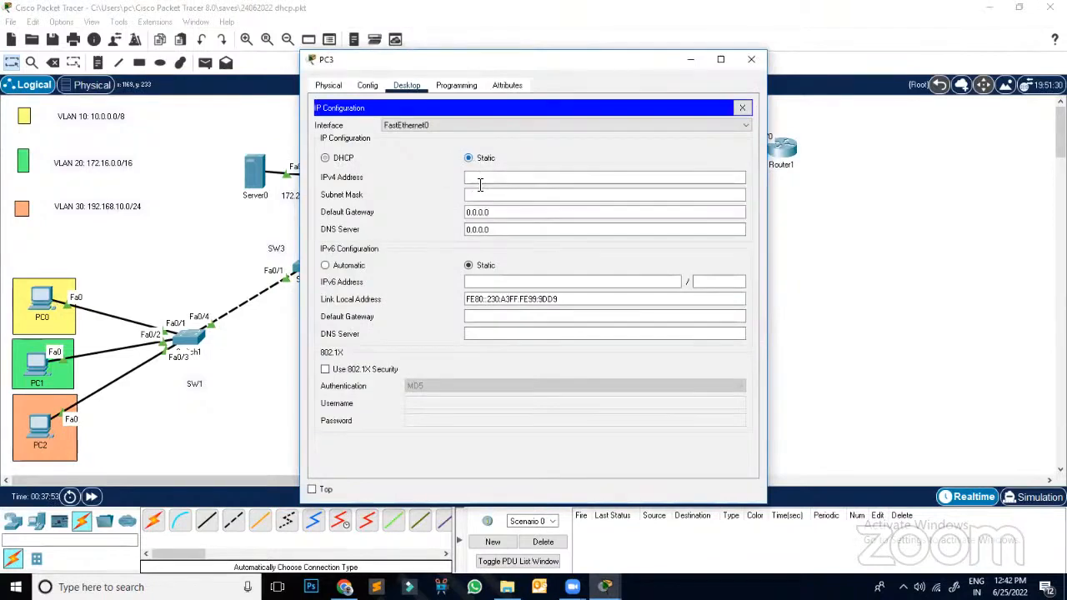
{"action": "left_click", "coordinate": [475, 177]}
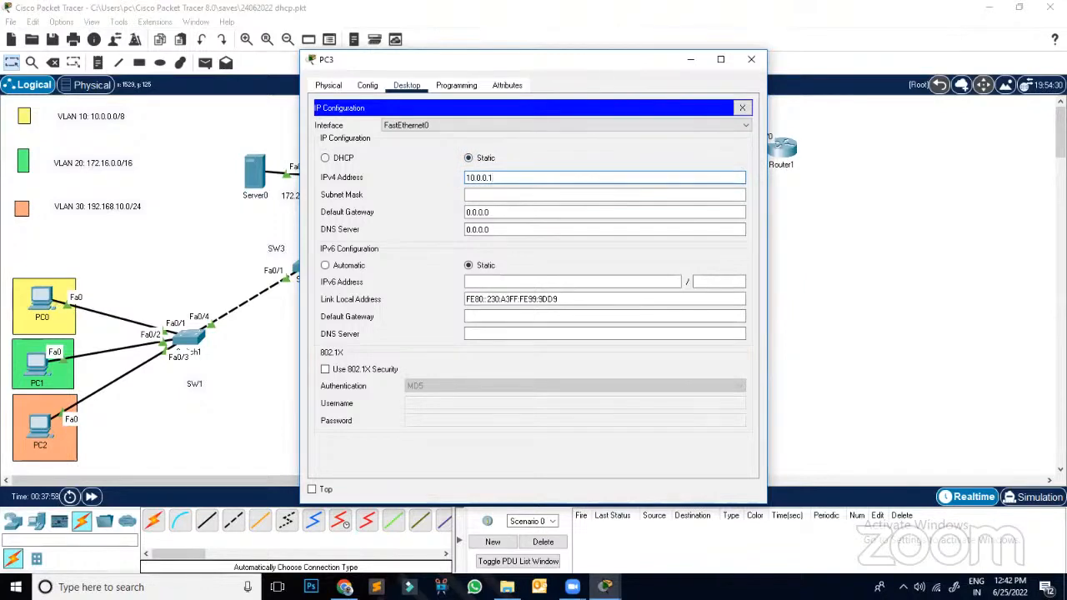
{"action": "key", "text": "BackSpace"}
{"action": "key", "text": "Tab"}
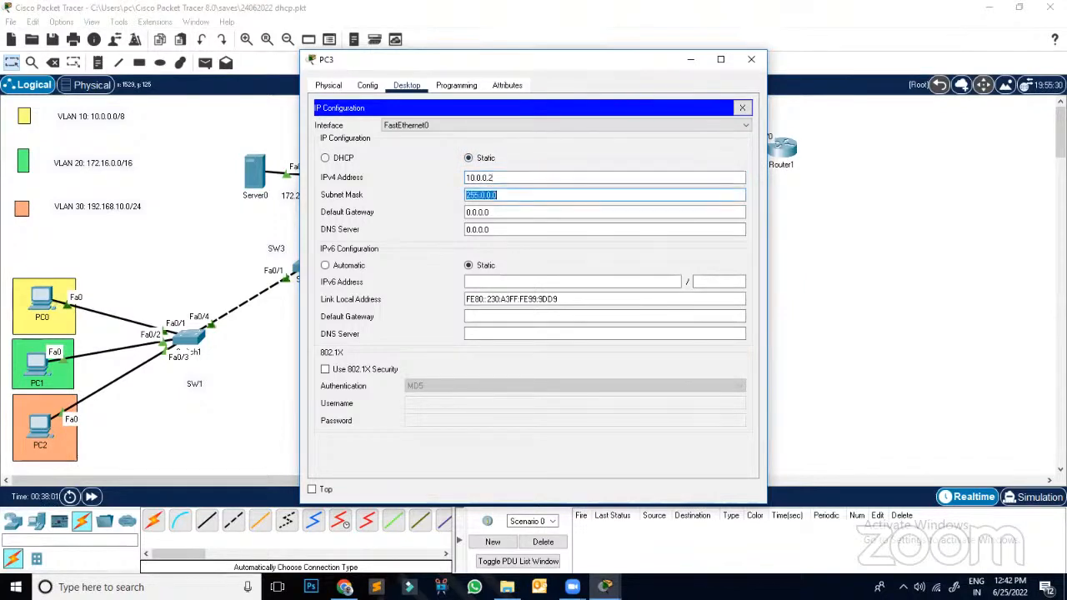
{"action": "key", "text": "Tab"}
{"action": "type", "text": "10"}
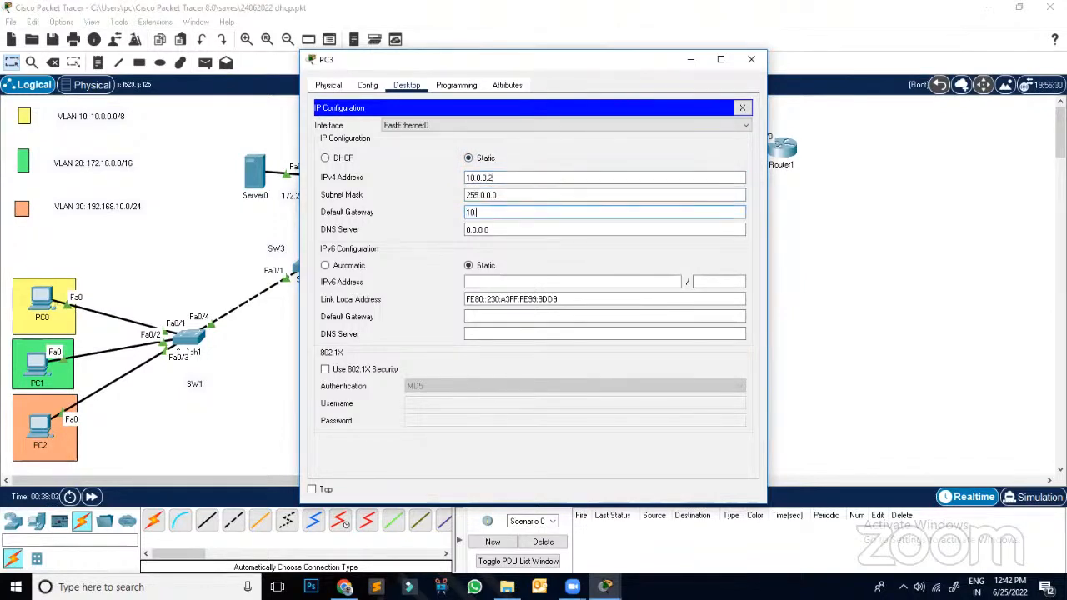
{"action": "type", "text": ".0.0.1"}
{"action": "key", "text": "Tab"}
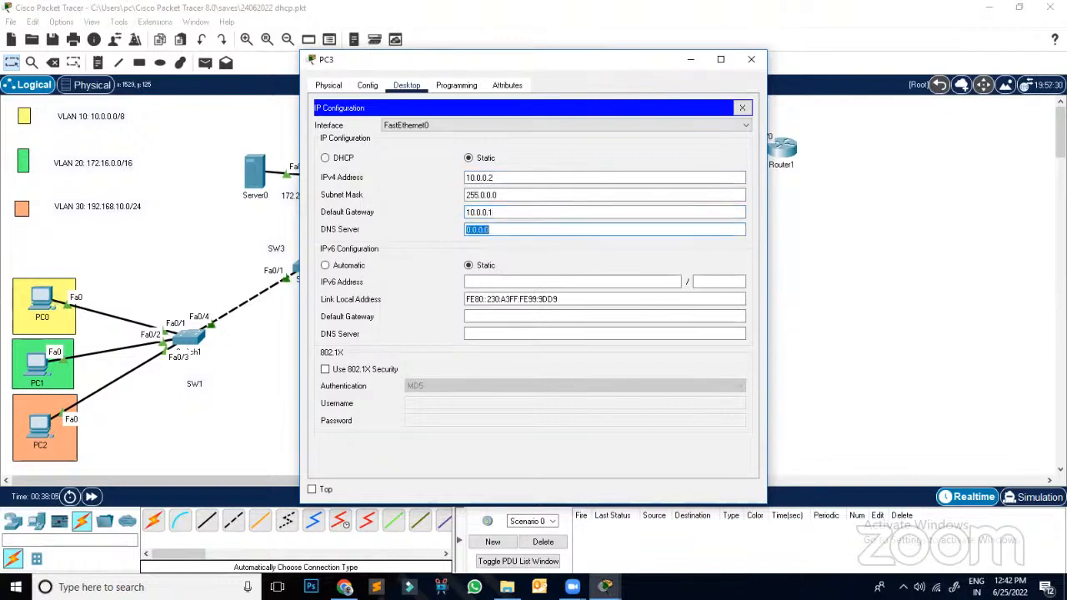
{"action": "left_click", "coordinate": [742, 108]}
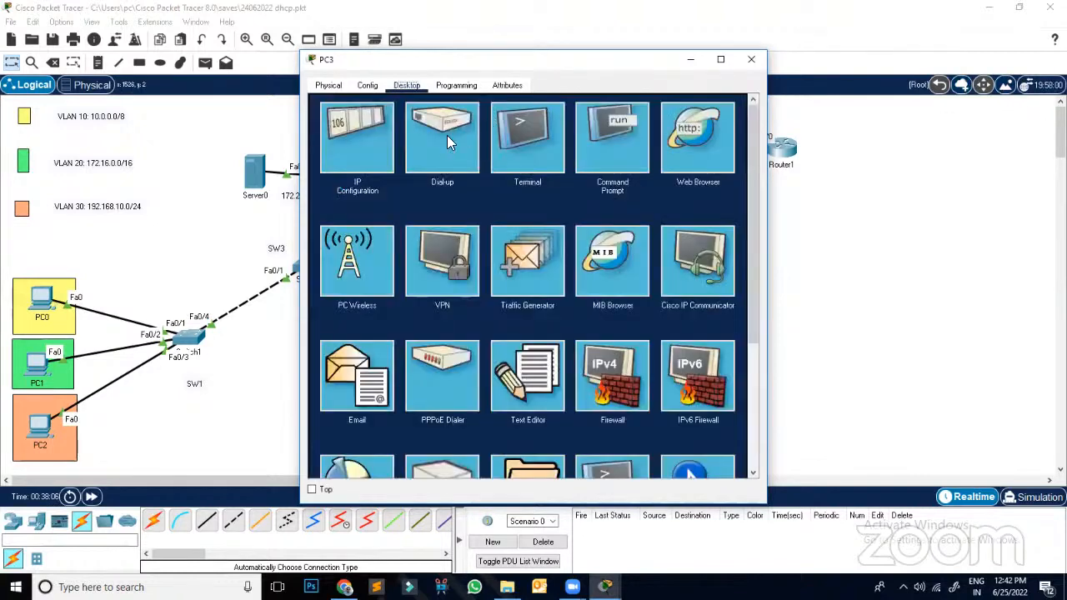
Step: Ping the VLAN 10 gateway 10.0.0.1 from PC3's command prompt
{"action": "left_click", "coordinate": [618, 157]}
{"action": "type", "text": "p"}
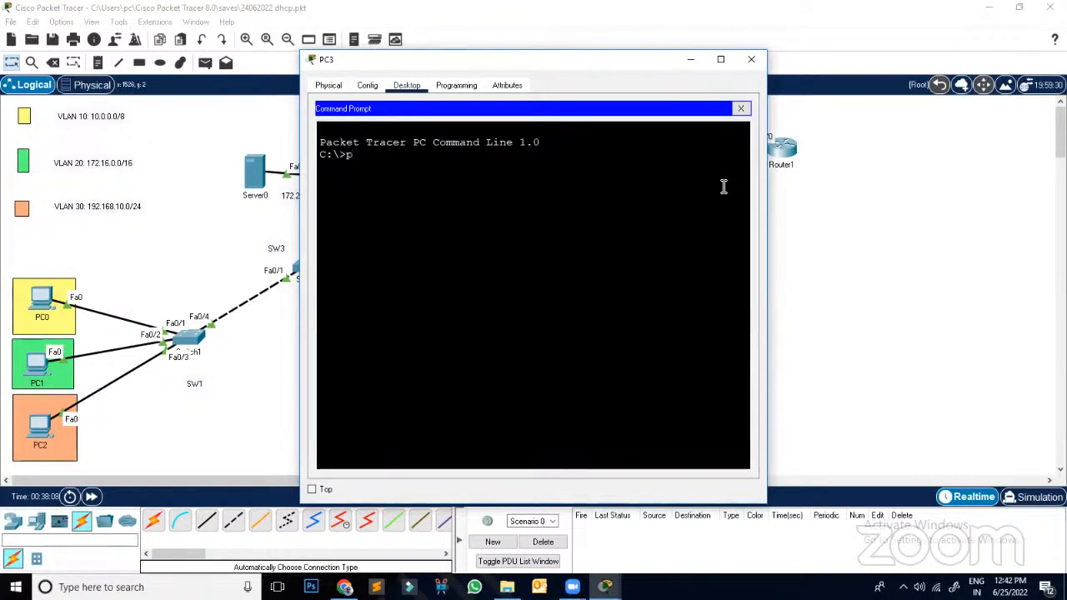
{"action": "type", "text": "ing 172.11"}
{"action": "key", "text": "BackSpace"}
{"action": "key", "text": "BackSpace"}
{"action": "key", "text": "BackSpace"}
{"action": "key", "text": "BackSpace"}
{"action": "key", "text": "BackSpace"}
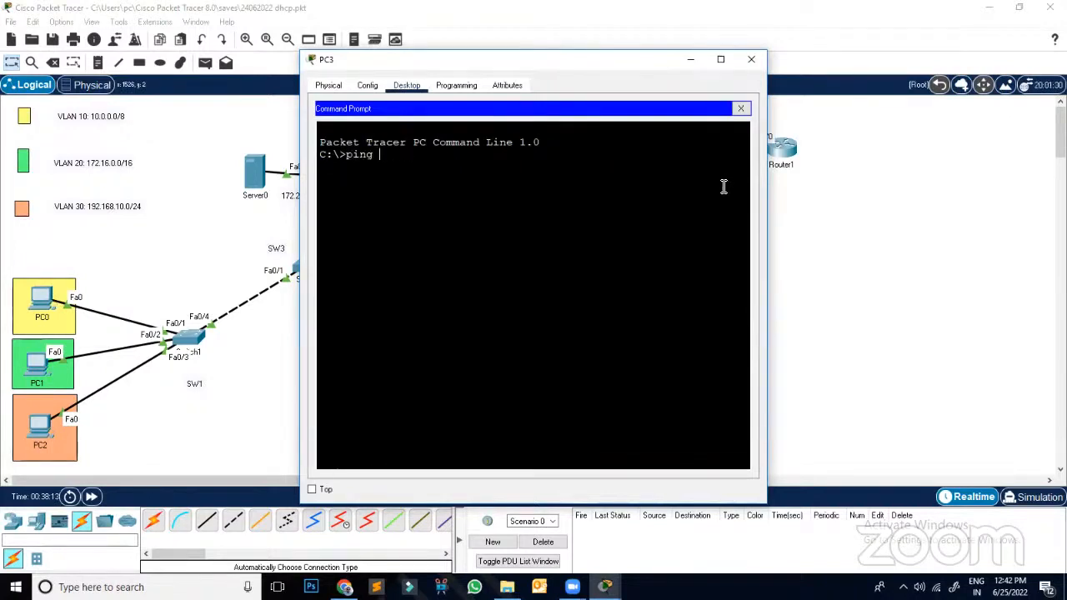
{"action": "type", "text": "10.0.0."}
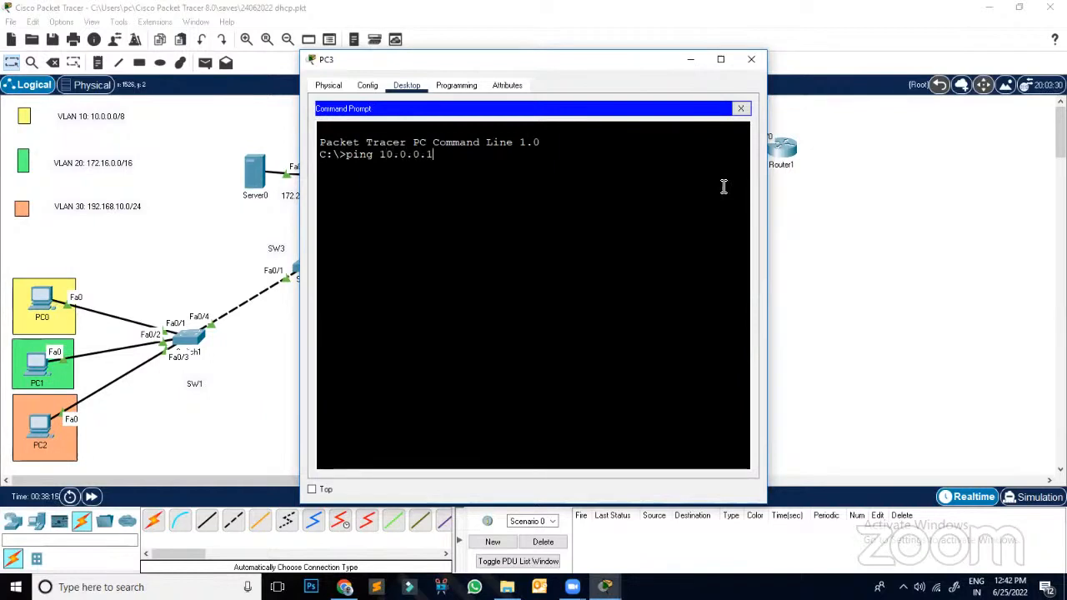
{"action": "type", "text": "1"}
{"action": "key", "text": "Return"}
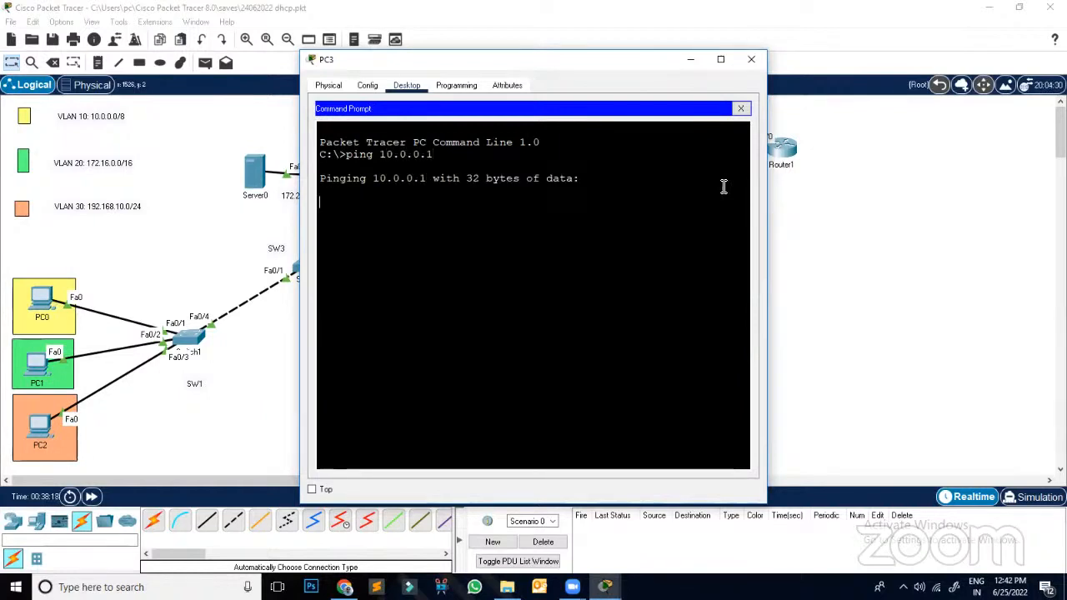
Step: Move PC3's window clear of the topology, repeat the ping to 10.0.0.1, and close the window
{"action": "left_click_drag", "start_coordinate": [475, 72], "coordinate": [722, 70]}
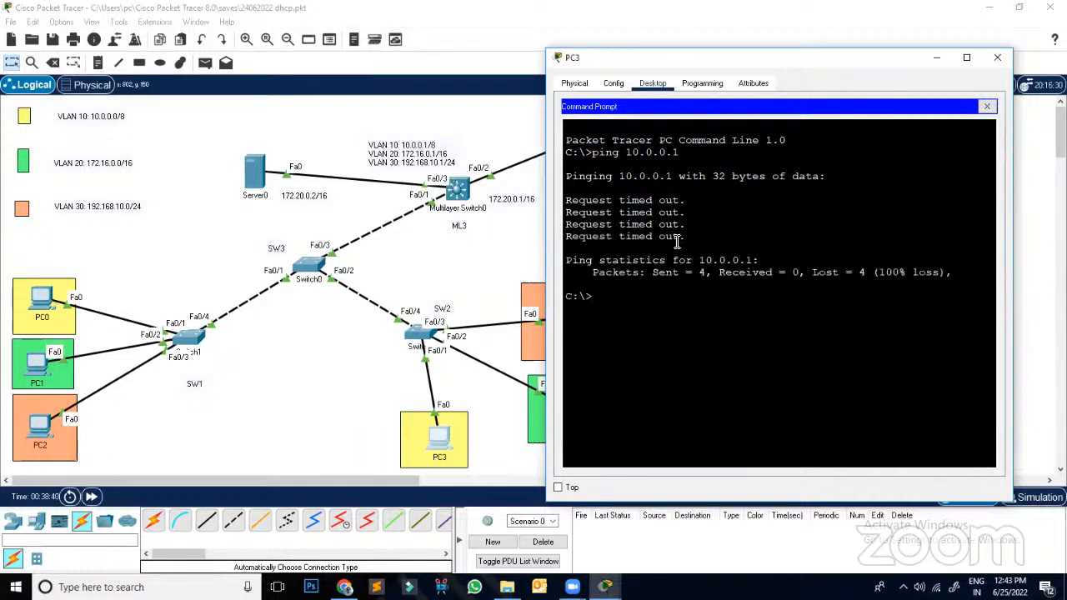
{"action": "key", "text": "Up"}
{"action": "key", "text": "Return"}
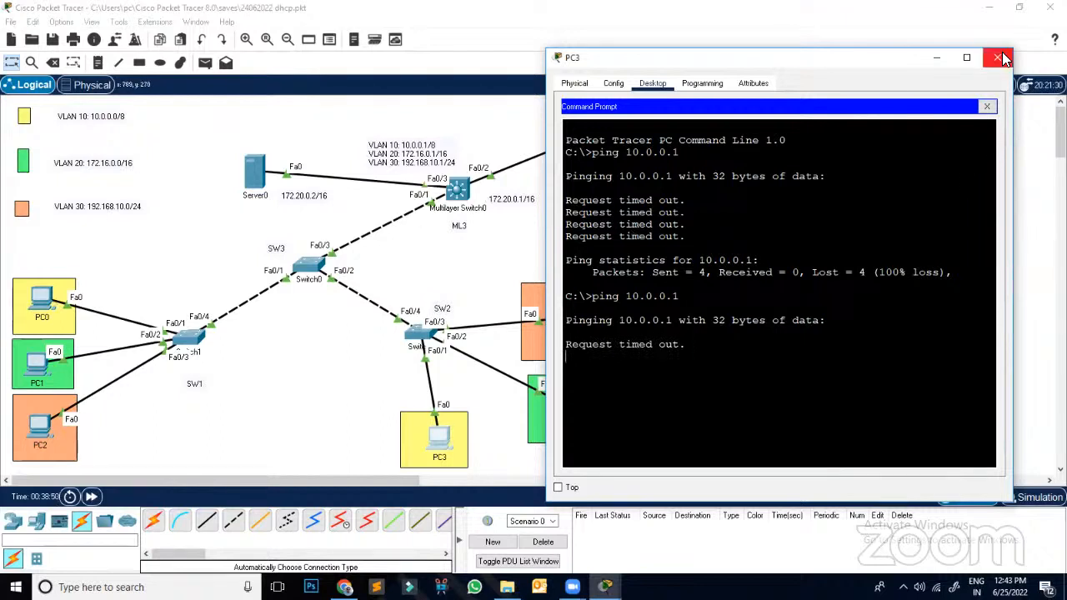
{"action": "left_click", "coordinate": [997, 57]}
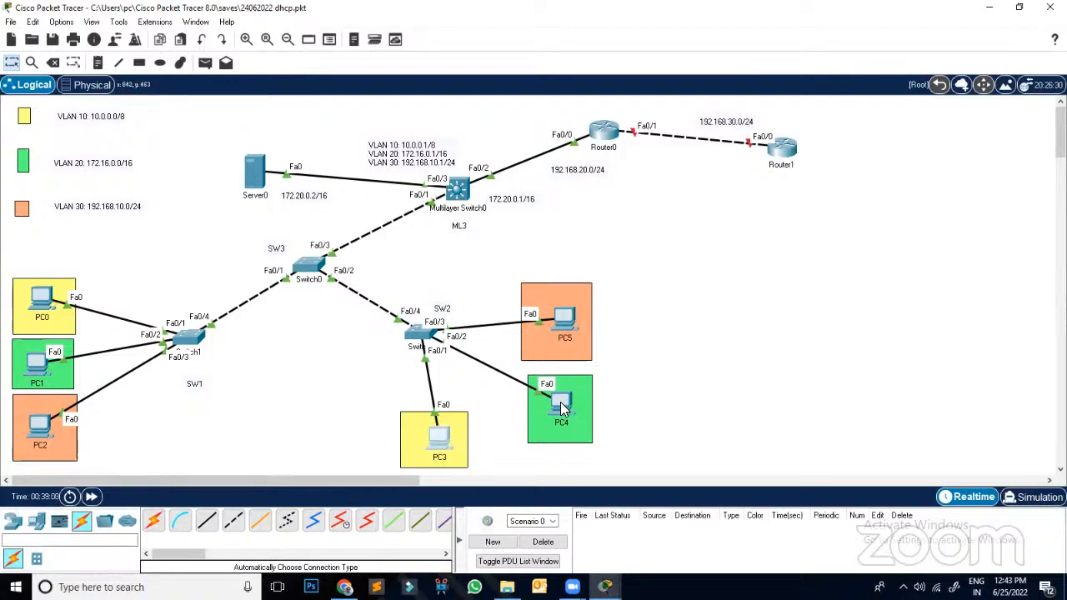
Step: Review PC3's static IPv4 address and default gateway in its IP configuration, and close its window
{"action": "left_click", "coordinate": [434, 441]}
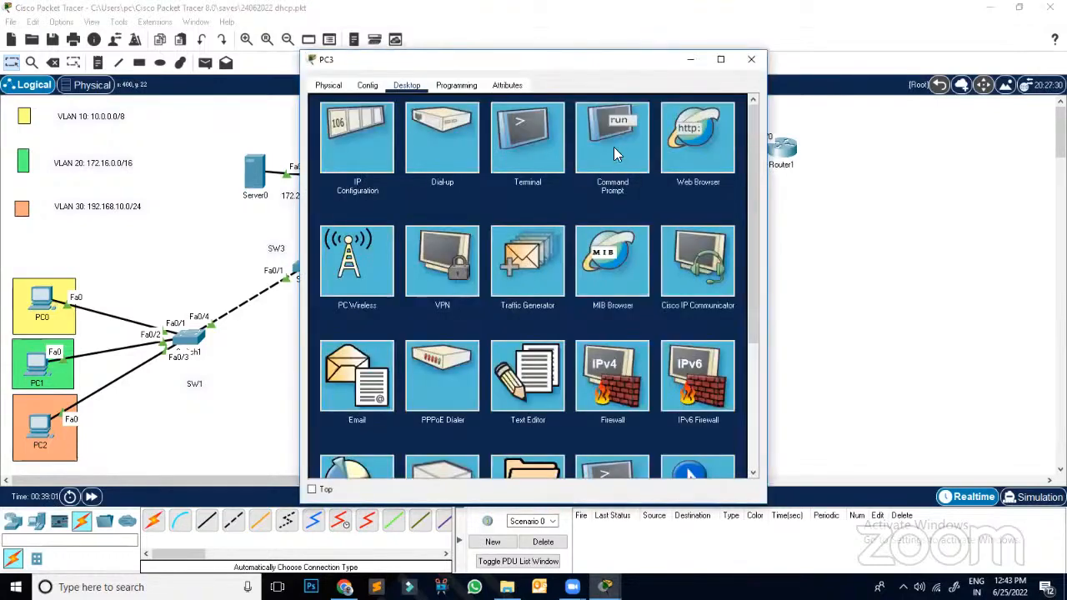
{"action": "left_click", "coordinate": [615, 148]}
{"action": "left_click", "coordinate": [745, 106]}
{"action": "left_click", "coordinate": [358, 150]}
{"action": "left_click", "coordinate": [491, 182]}
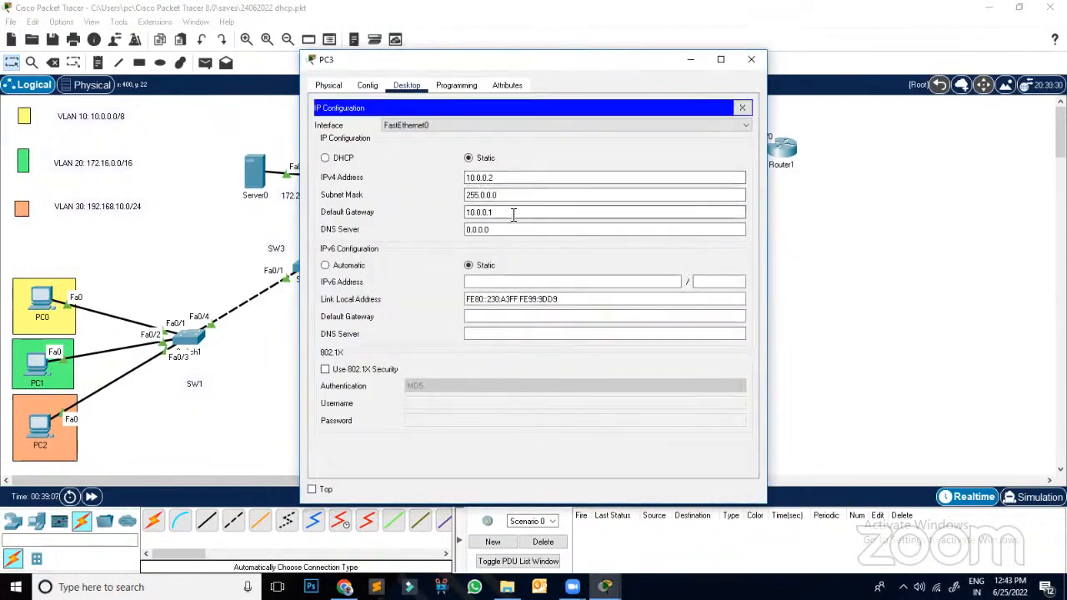
{"action": "double_click", "coordinate": [513, 215]}
{"action": "left_click", "coordinate": [751, 60]}
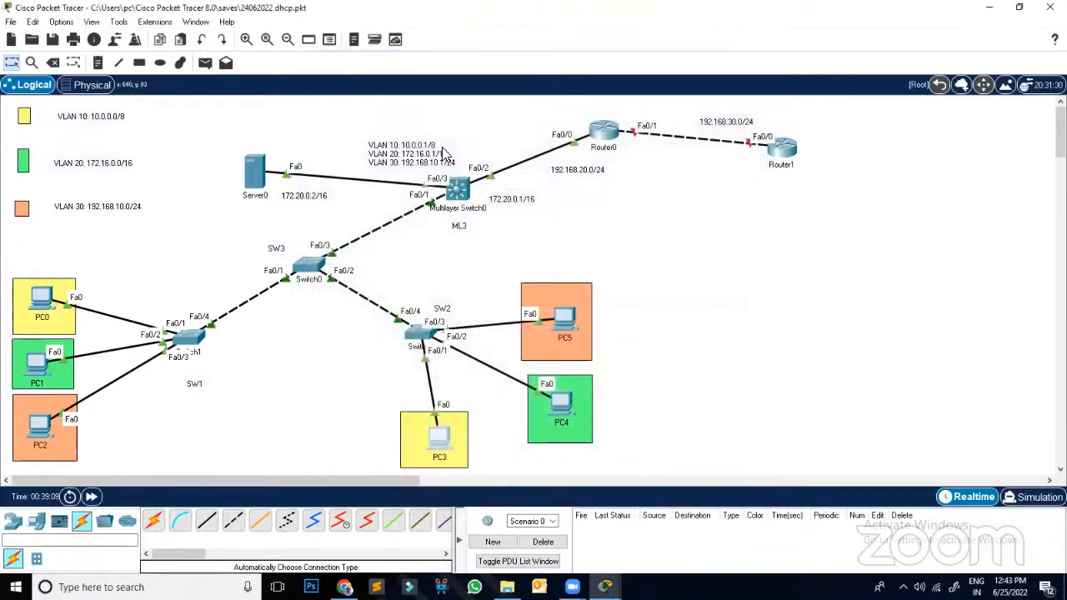
Step: Ping PC3's address 10.0.0.2 from Multilayer Switch0's command line, and close the switch's window
{"action": "left_click", "coordinate": [457, 190]}
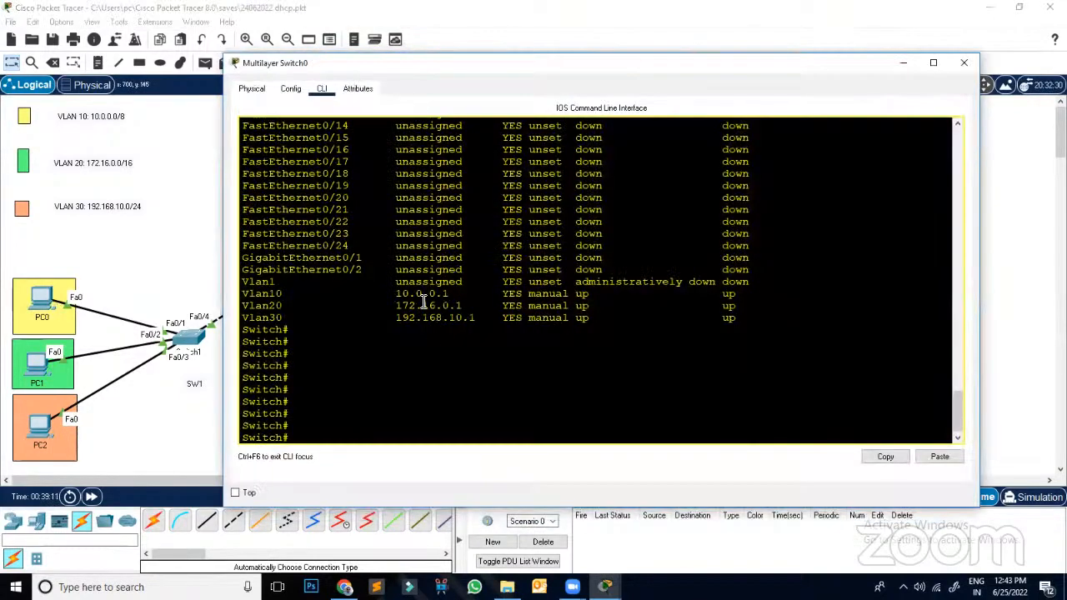
{"action": "left_click_drag", "start_coordinate": [396, 293], "coordinate": [471, 294]}
{"action": "left_click", "coordinate": [560, 408]}
{"action": "key", "text": "Return"}
{"action": "key", "text": "Return"}
{"action": "key", "text": "Return"}
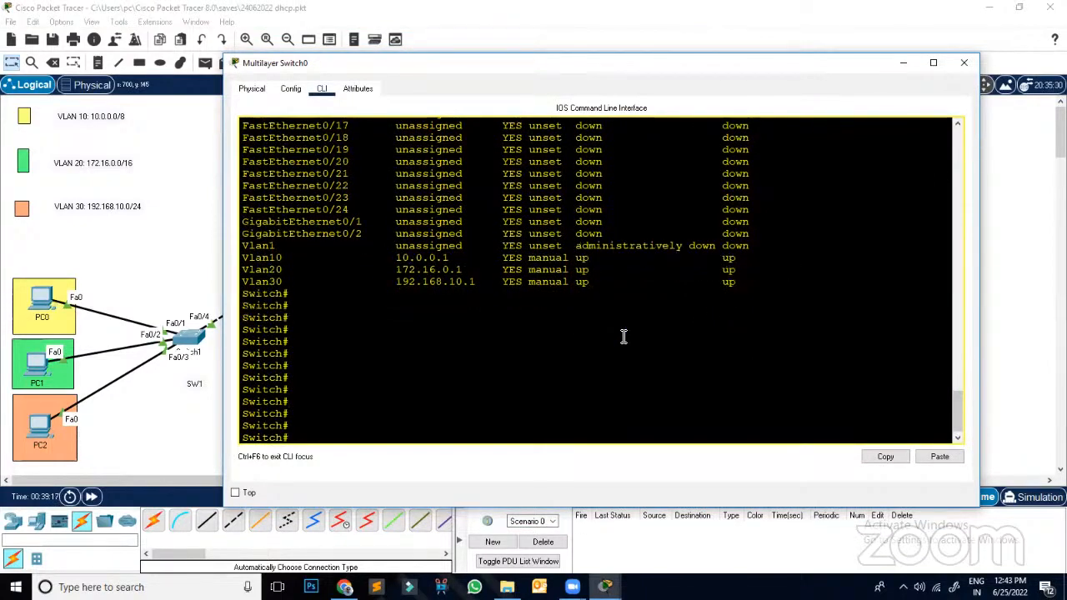
{"action": "type", "text": "ping 10.0.0.2"}
{"action": "key", "text": "Return"}
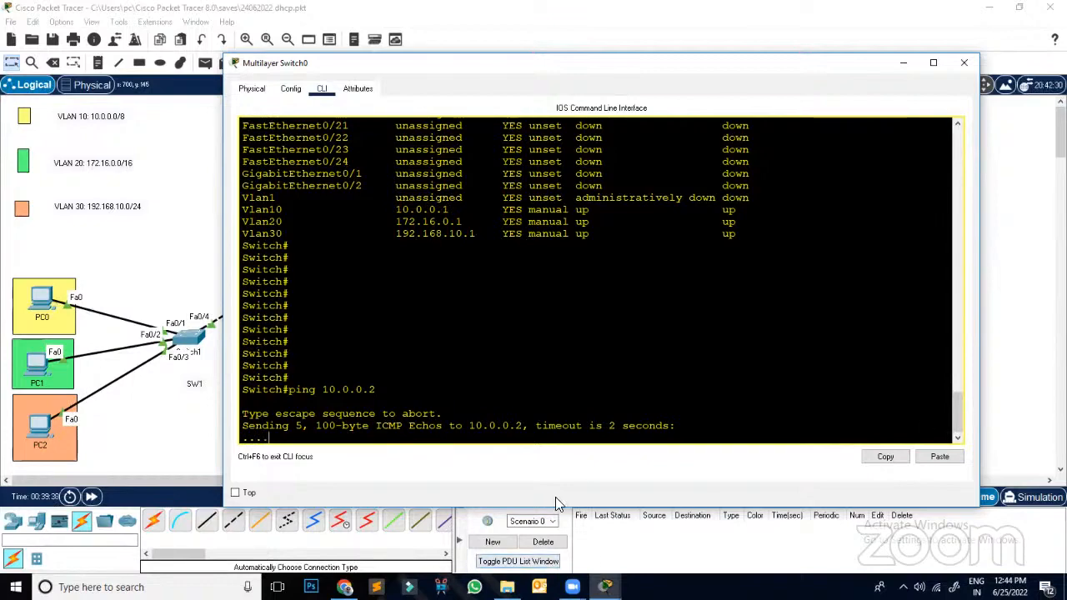
{"action": "left_click", "coordinate": [964, 63]}
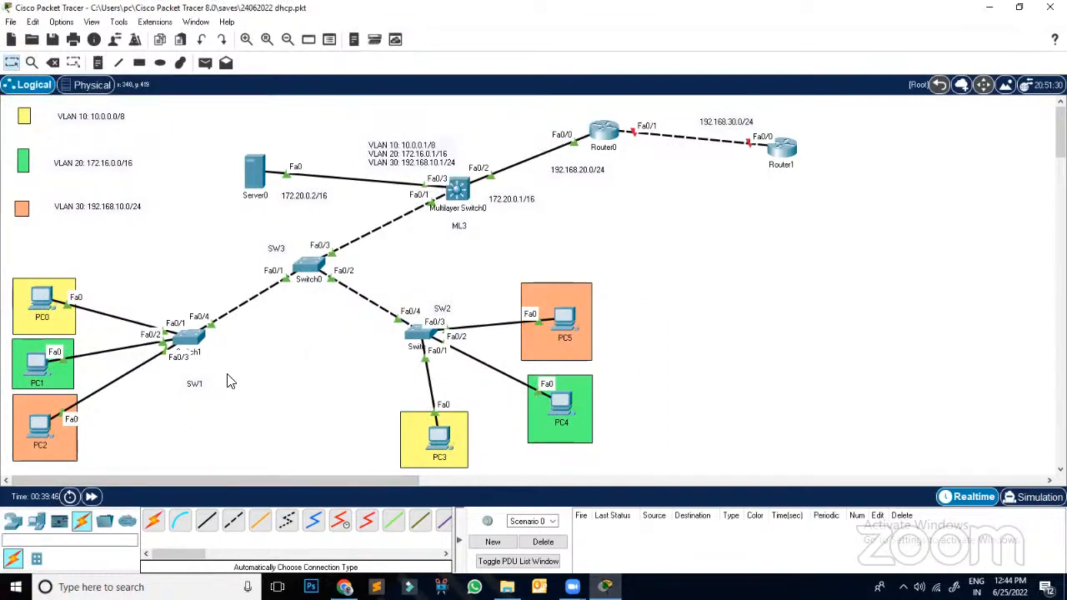
Step: Place a second 3560-24PS multilayer switch in the workspace just below Multilayer Switch0
{"action": "left_click", "coordinate": [52, 63]}
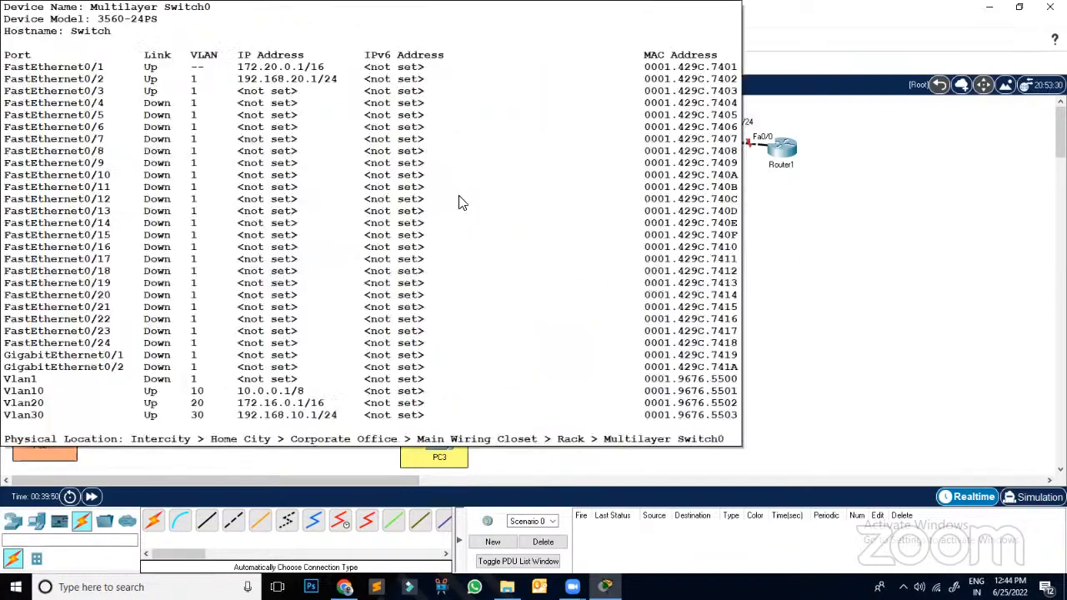
{"action": "key", "text": "Escape"}
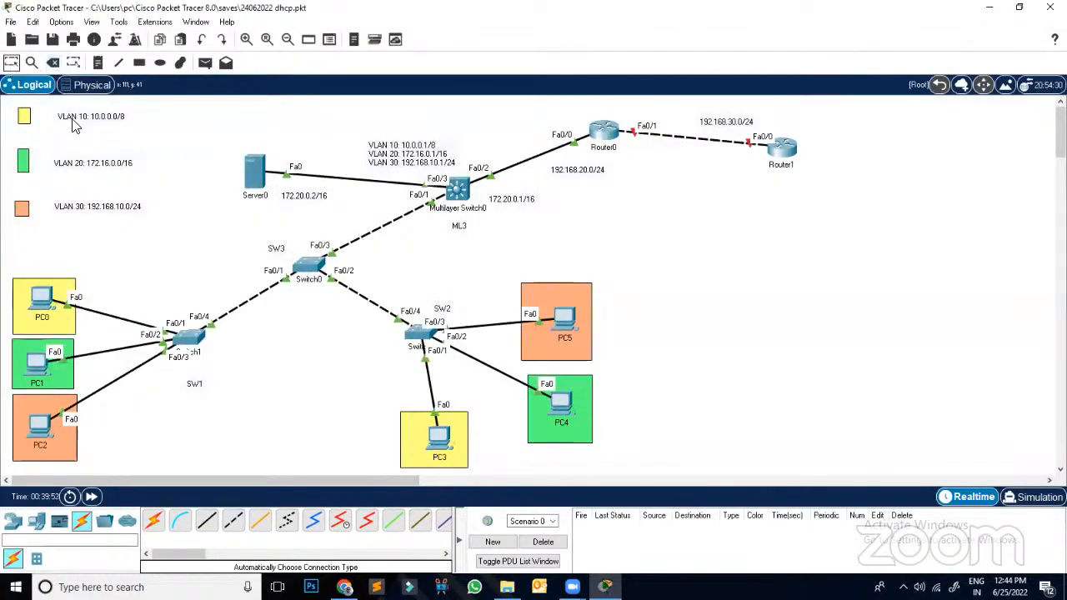
{"action": "left_click", "coordinate": [36, 521]}
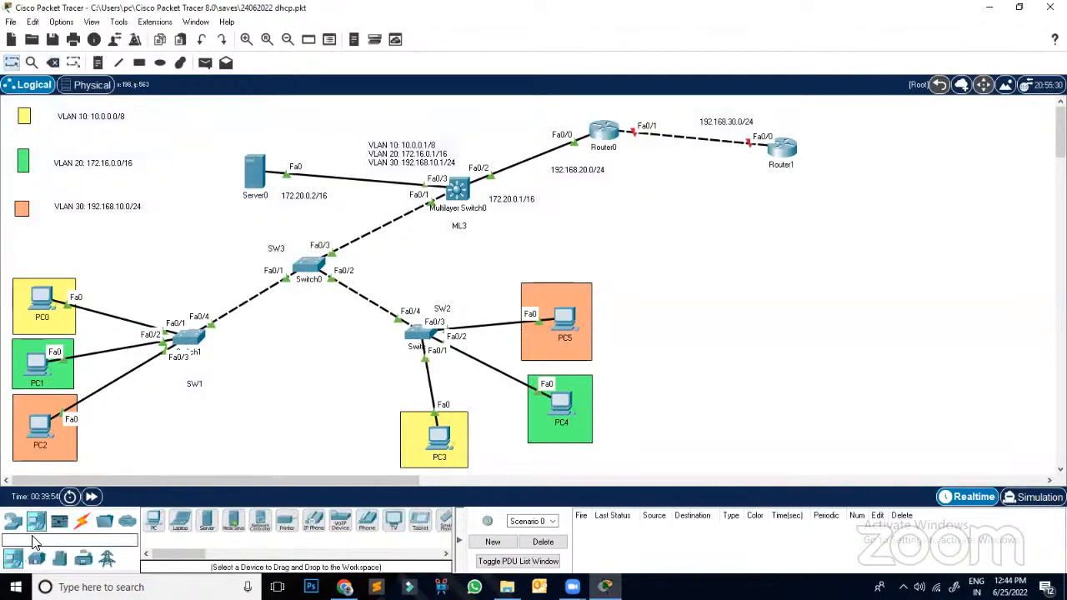
{"action": "left_click", "coordinate": [13, 521]}
{"action": "left_click", "coordinate": [36, 558]}
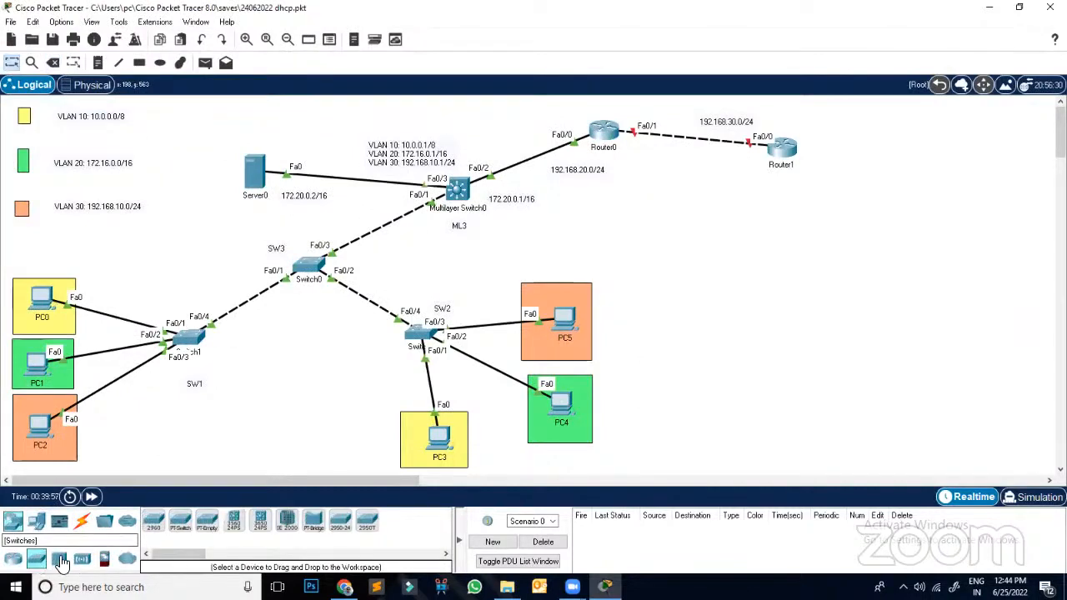
{"action": "left_click_drag", "start_coordinate": [234, 521], "coordinate": [422, 237]}
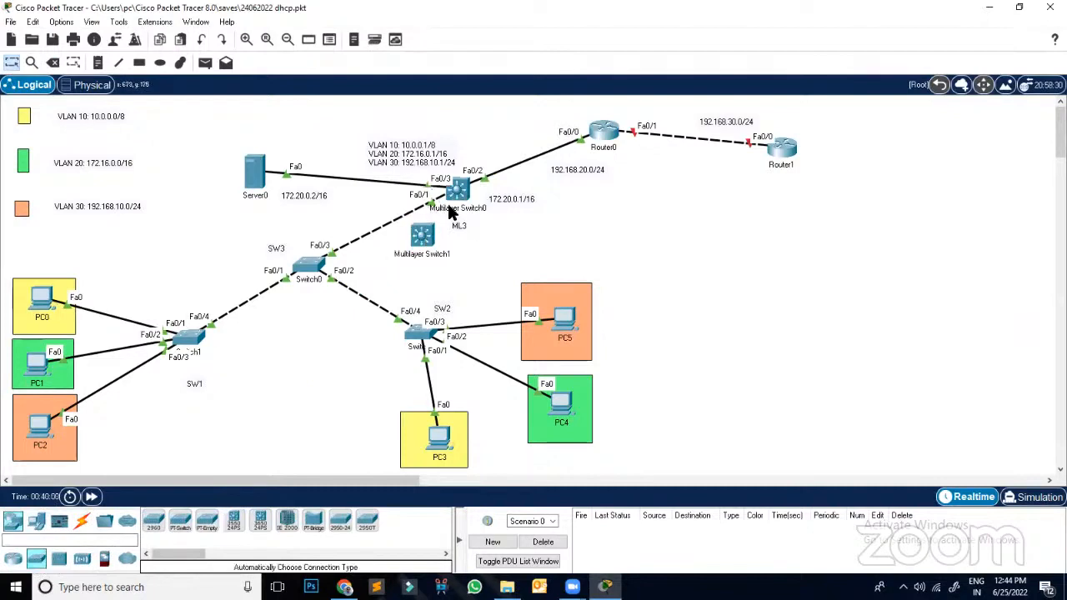
Step: Reconnect the Switch0 link to FastEthernet0/1 and the Server0 link to FastEthernet0/2 of the new multilayer switch
{"action": "left_click", "coordinate": [428, 202]}
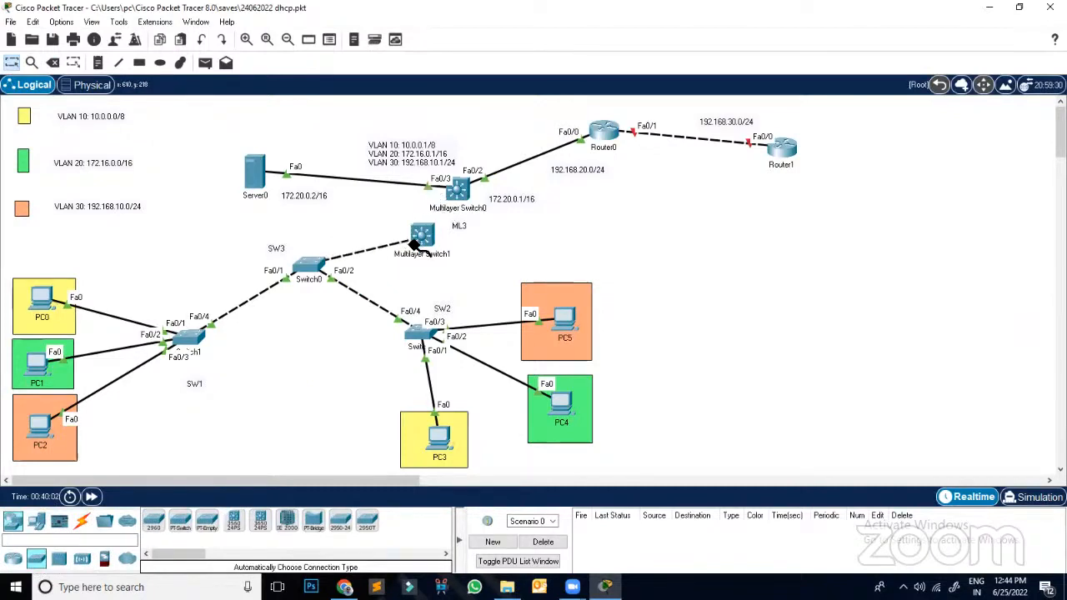
{"action": "left_click", "coordinate": [423, 238]}
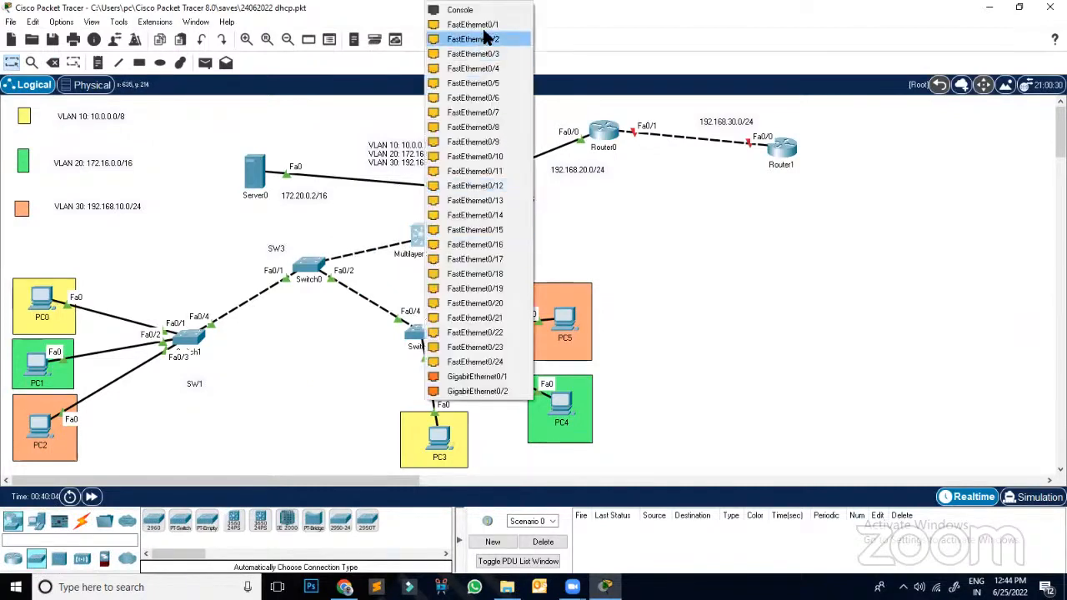
{"action": "left_click", "coordinate": [481, 25]}
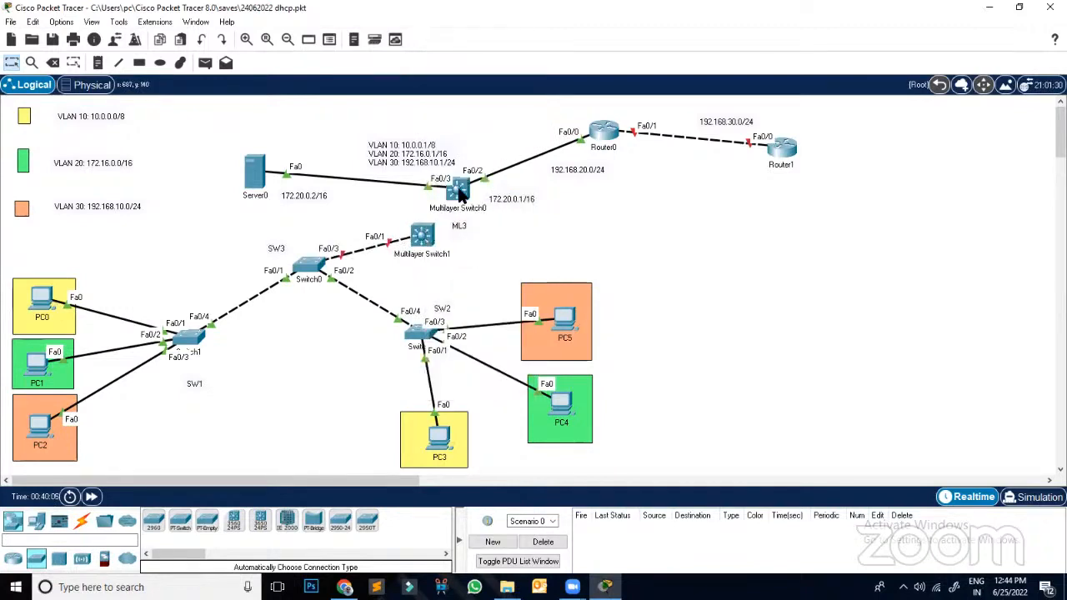
{"action": "left_click", "coordinate": [430, 182]}
{"action": "left_click", "coordinate": [421, 239]}
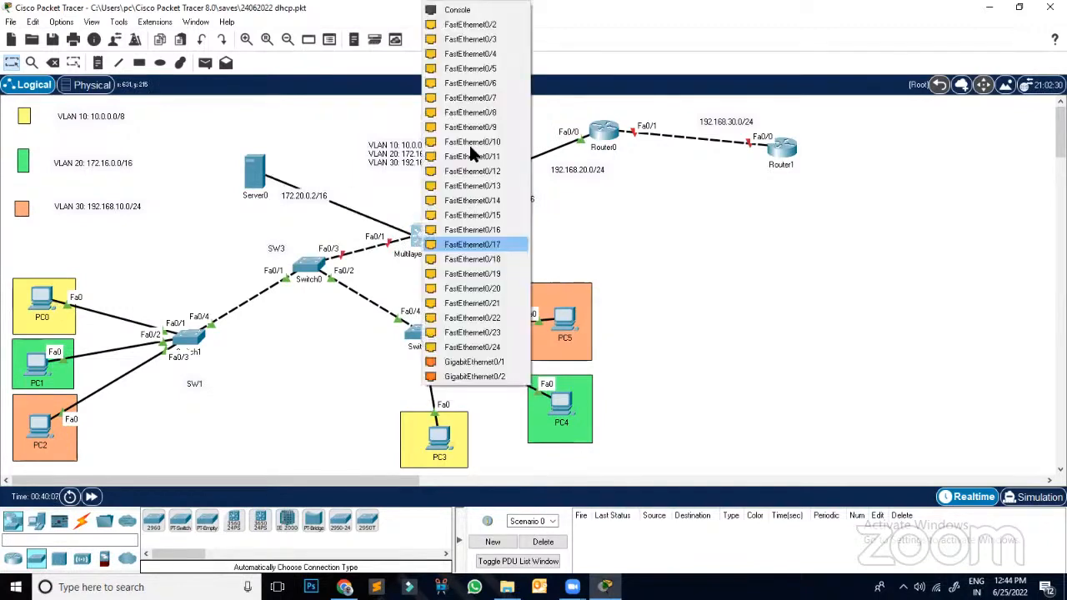
{"action": "left_click", "coordinate": [482, 35]}
Step: Reconnect the Router0 link to the new switch's FastEthernet0/3, and swap the new switch into the old one's place, setting Multilayer Switch0 aside below Router1
{"action": "left_click", "coordinate": [485, 175]}
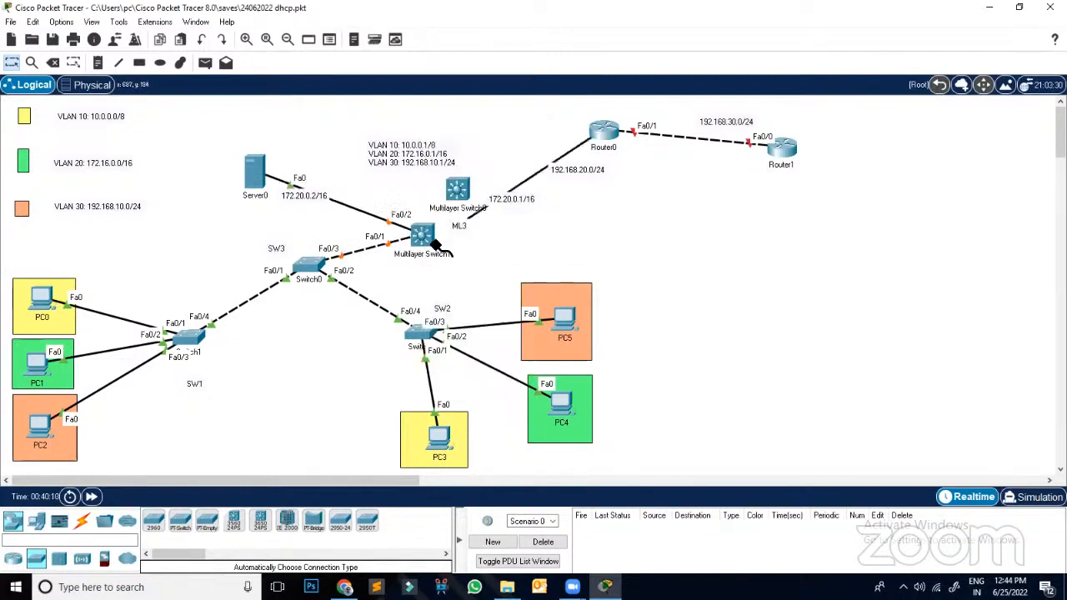
{"action": "left_click", "coordinate": [421, 237]}
{"action": "left_click", "coordinate": [495, 26]}
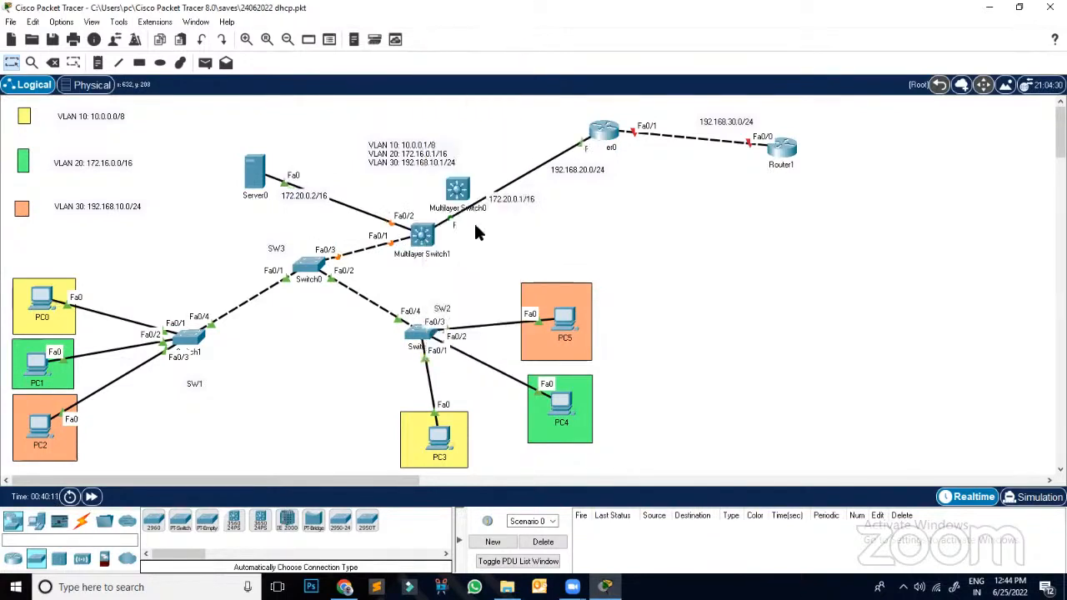
{"action": "left_click_drag", "start_coordinate": [458, 190], "coordinate": [775, 235]}
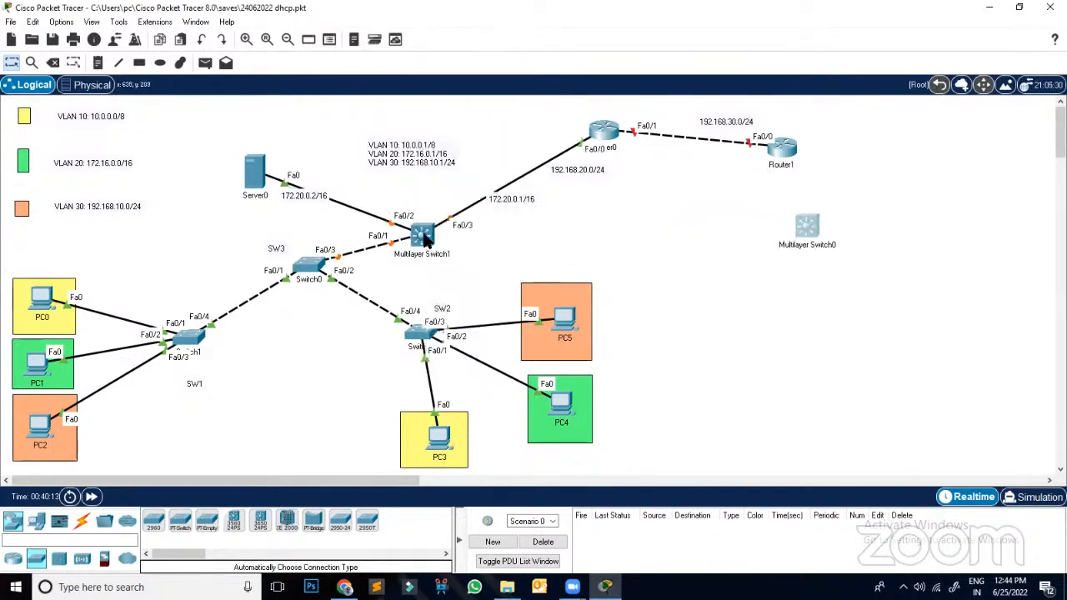
{"action": "left_click_drag", "start_coordinate": [421, 235], "coordinate": [457, 193]}
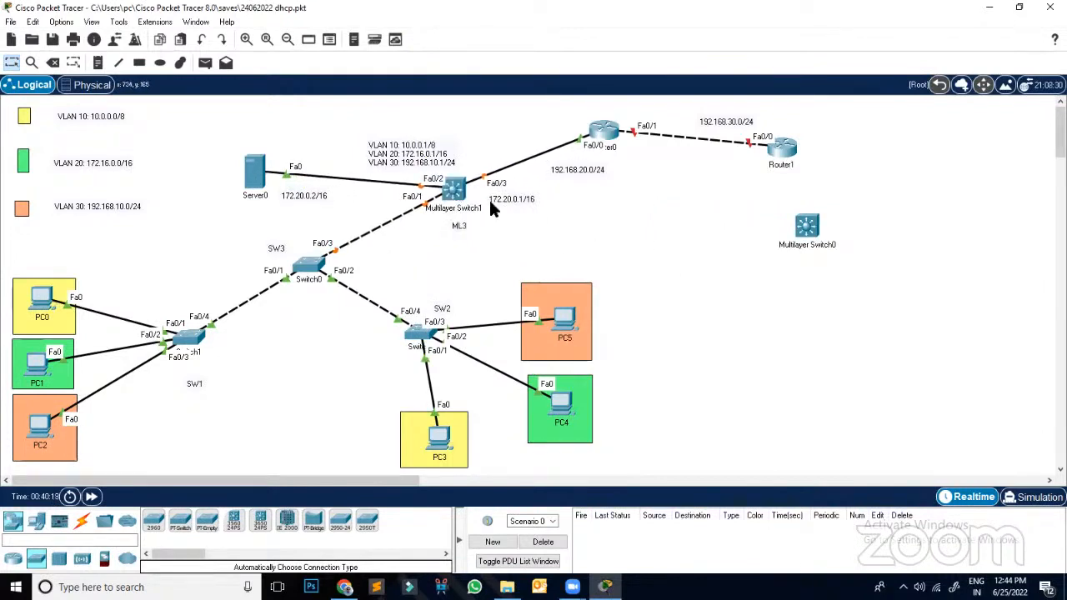
Step: Open the command line of Multilayer Switch1 beside the topology and decline the initial configuration dialog
{"action": "left_click", "coordinate": [454, 188]}
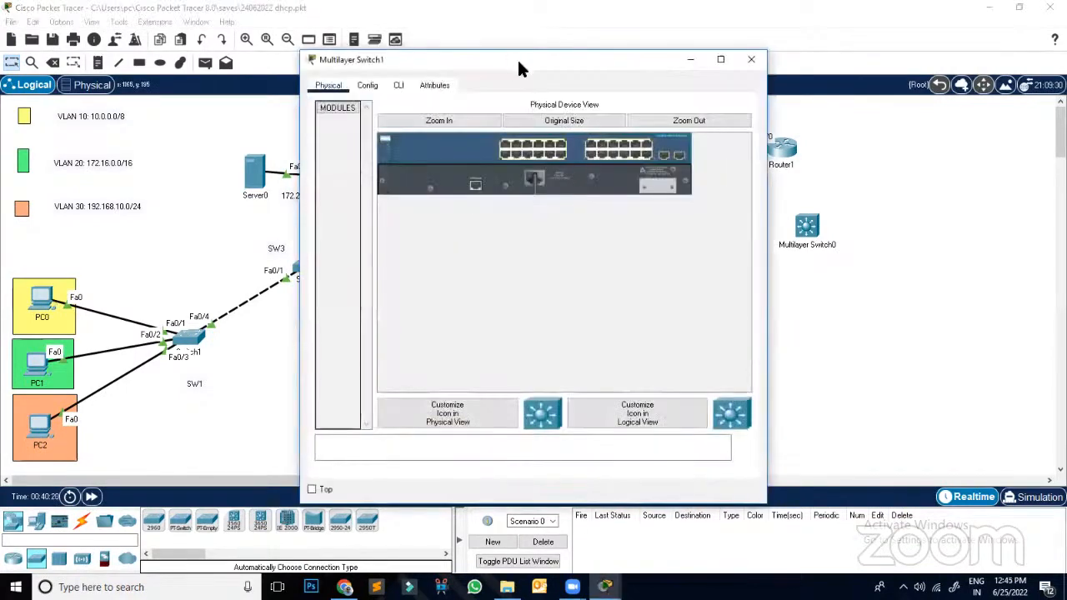
{"action": "left_click_drag", "start_coordinate": [520, 65], "coordinate": [750, 56]}
{"action": "left_click", "coordinate": [629, 75]}
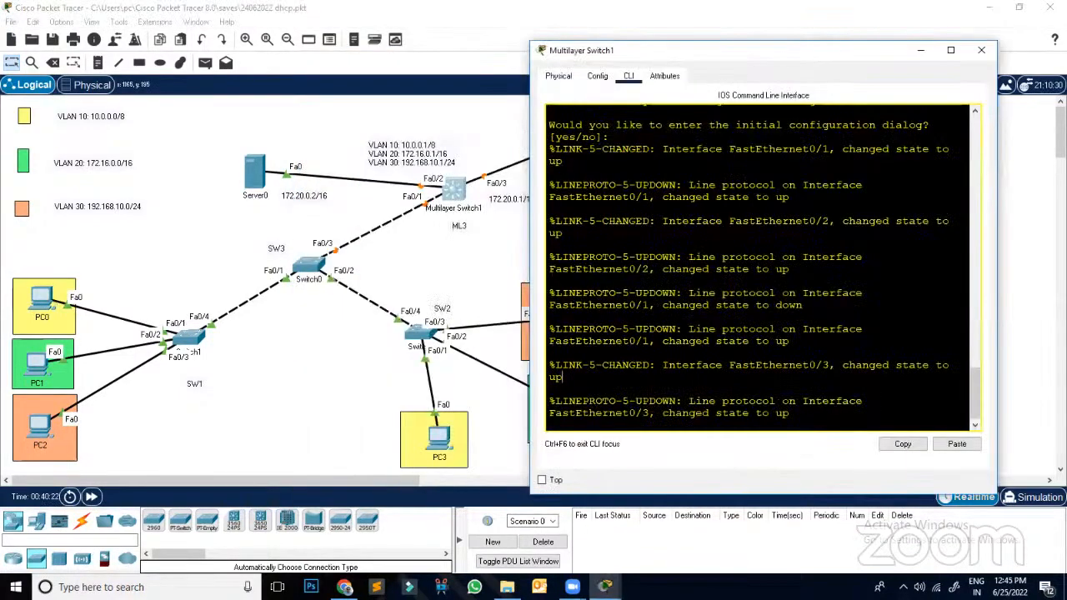
{"action": "key", "text": "Return"}
{"action": "key", "text": "Return"}
{"action": "key", "text": "Return"}
{"action": "key", "text": "Return"}
{"action": "key", "text": "Return"}
{"action": "key", "text": "Return"}
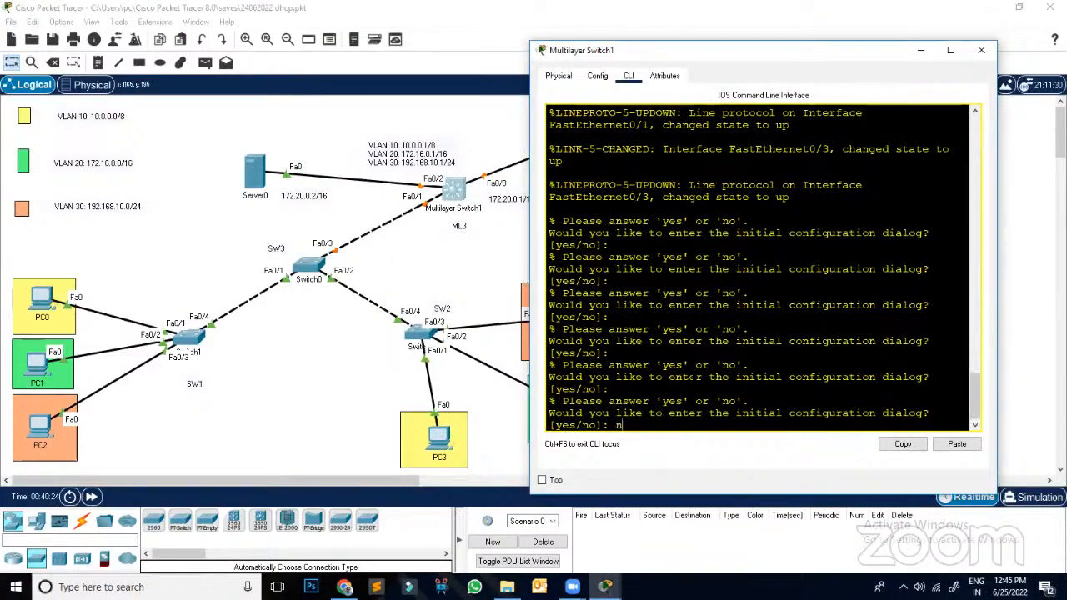
{"action": "type", "text": "n"}
{"action": "key", "text": "Return"}
{"action": "key", "text": "Return"}
{"action": "key", "text": "Return"}
{"action": "key", "text": "Return"}
{"action": "key", "text": "Return"}
Step: Enter privileged mode and global configuration mode on Multilayer Switch1, and start configuring interface f0/3
{"action": "type", "text": "en"}
{"action": "key", "text": "Return"}
{"action": "type", "text": "\\"}
{"action": "key", "text": "Return"}
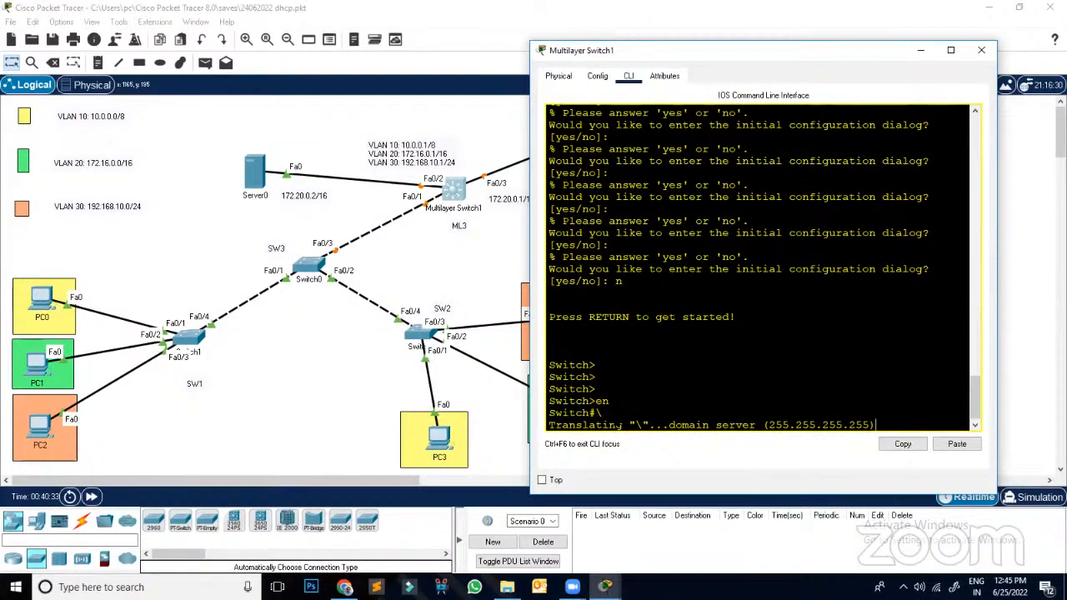
{"action": "key", "text": "alt+shift"}
{"action": "key", "text": "alt+shift"}
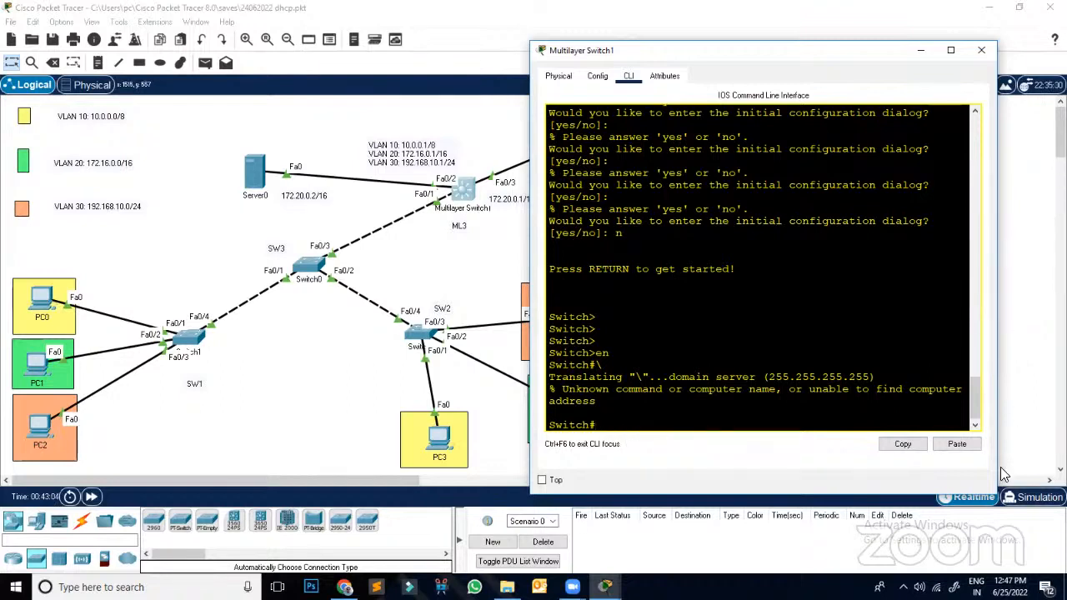
{"action": "type", "text": "conf t"}
{"action": "key", "text": "Return"}
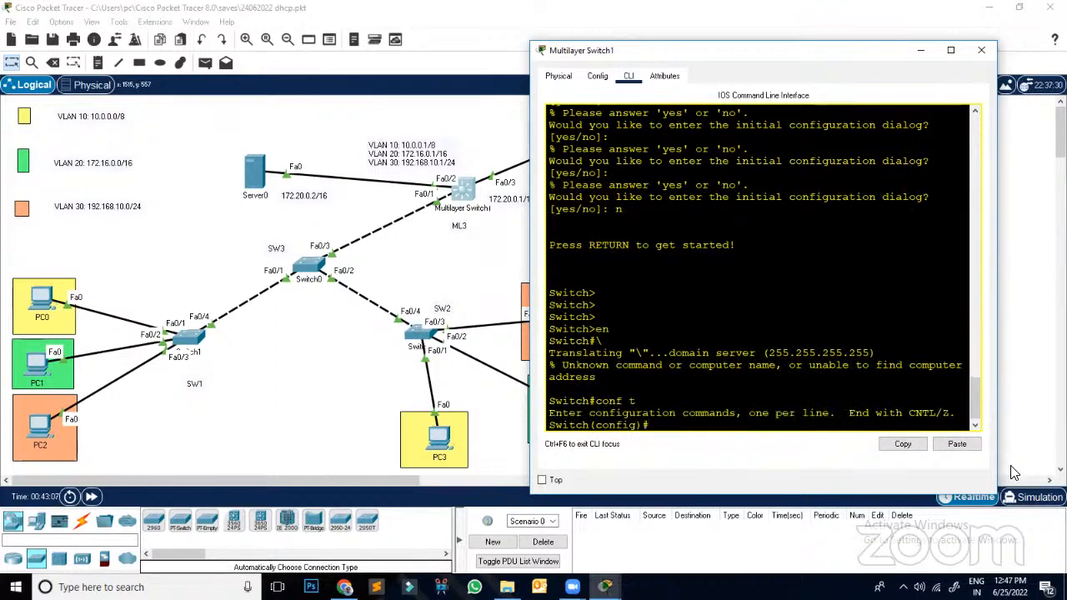
{"action": "type", "text": "int f0/3"}
{"action": "key", "text": "Return"}
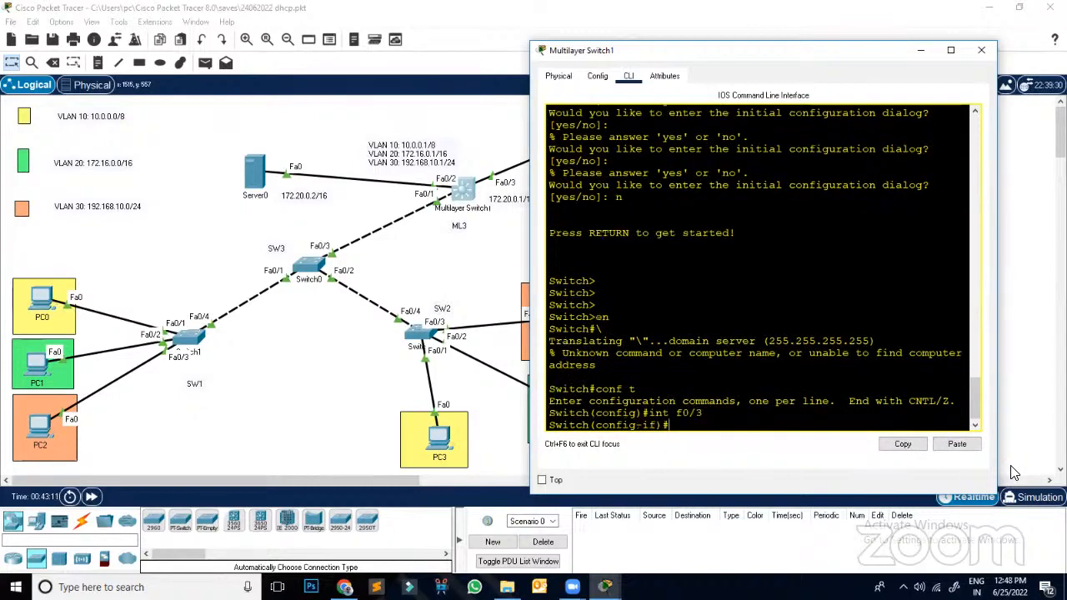
{"action": "type", "text": "ip add"}
{"action": "key", "text": "Tab"}
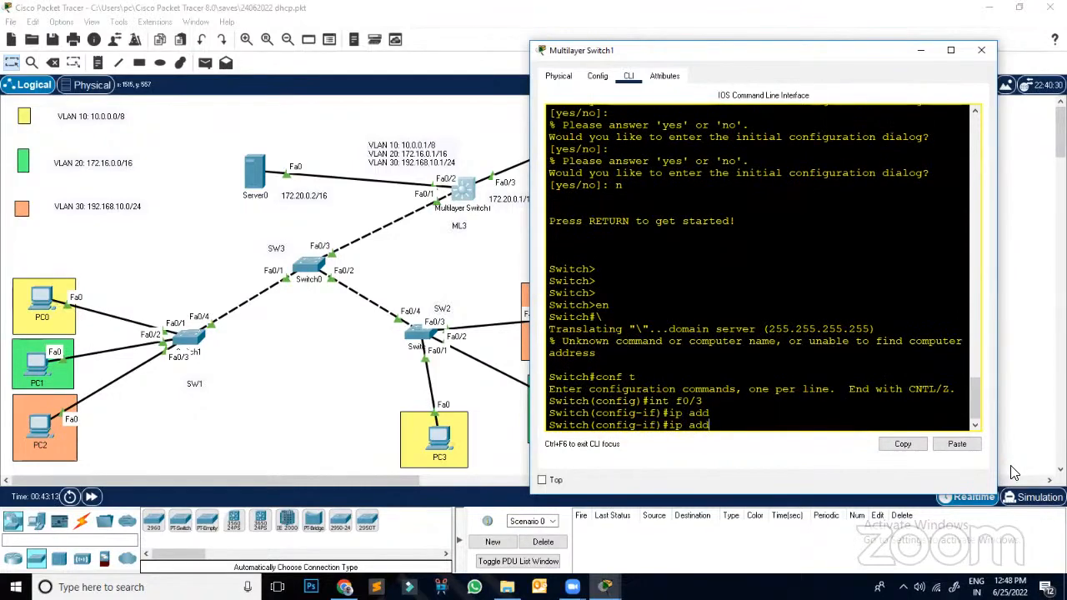
{"action": "left_click_drag", "start_coordinate": [696, 53], "coordinate": [797, 54]}
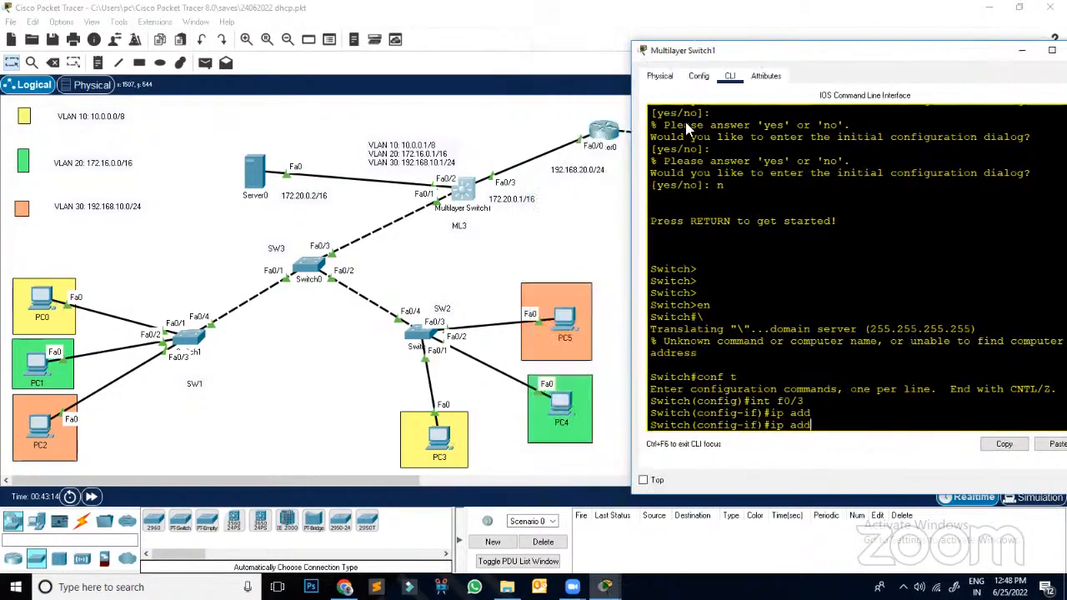
{"action": "key", "text": "Tab"}
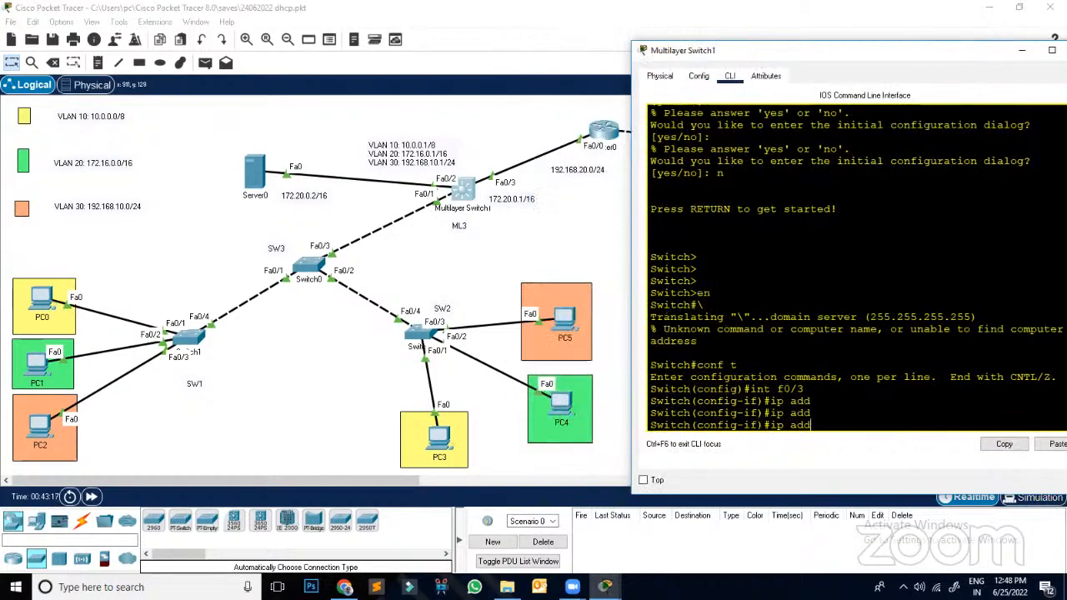
{"action": "key", "text": "Tab"}
{"action": "key", "text": "Tab"}
{"action": "key", "text": "Tab"}
{"action": "key", "text": "Tab"}
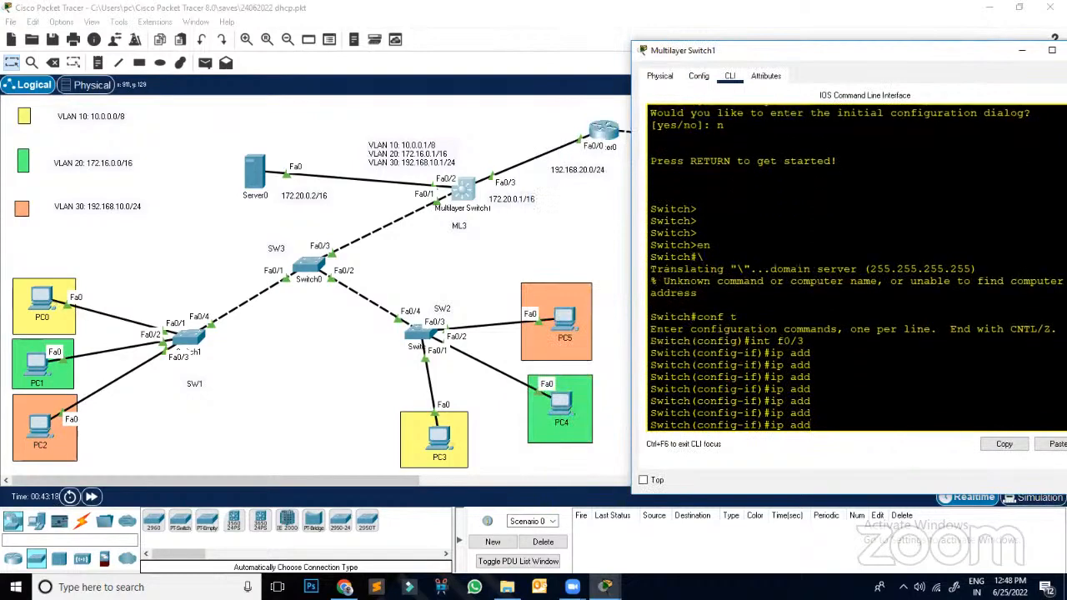
{"action": "key", "text": "BackSpace"}
{"action": "key", "text": "BackSpace"}
{"action": "key", "text": "BackSpace"}
{"action": "key", "text": "BackSpace"}
{"action": "key", "text": "BackSpace"}
{"action": "key", "text": "BackSpace"}
Step: Turn interface f0/3 into a routed port with no switchport
{"action": "type", "text": "no swi"}
{"action": "key", "text": "Tab"}
{"action": "key", "text": "Return"}
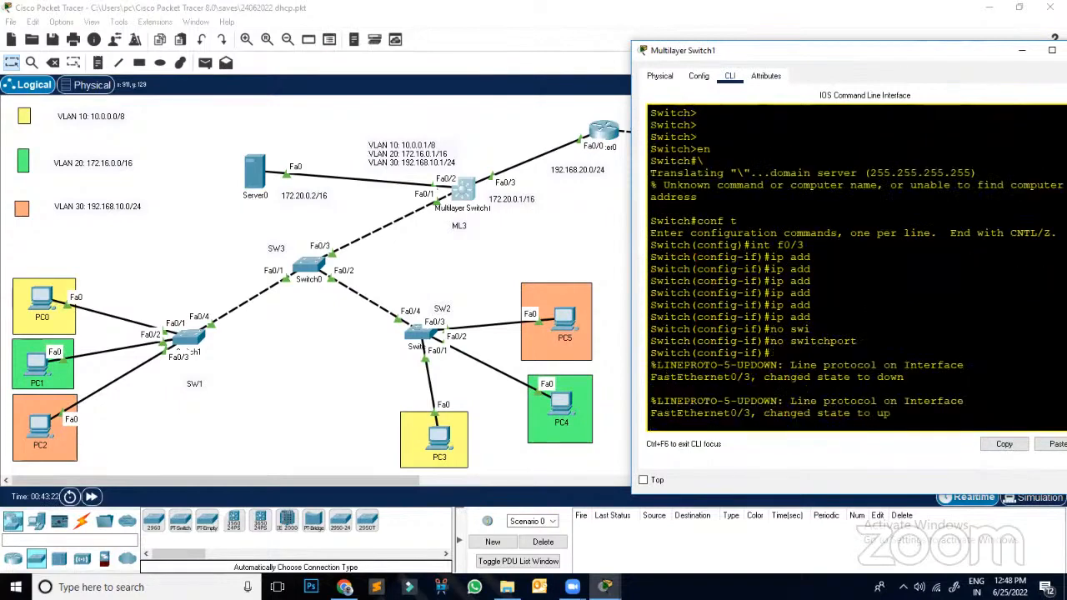
{"action": "key", "text": "Return"}
{"action": "key", "text": "Return"}
Step: Assign interface f0/3 the IP address 192.168.20.1 with subnet mask 255.255.255.0
{"action": "type", "text": "ip add"}
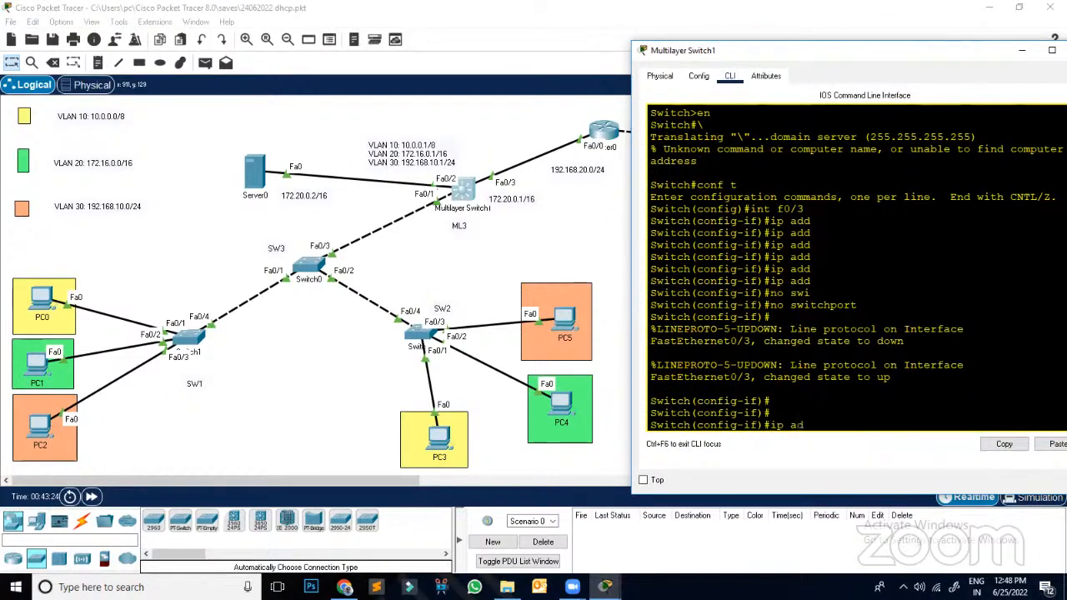
{"action": "key", "text": "Tab"}
{"action": "type", "text": "192.16"}
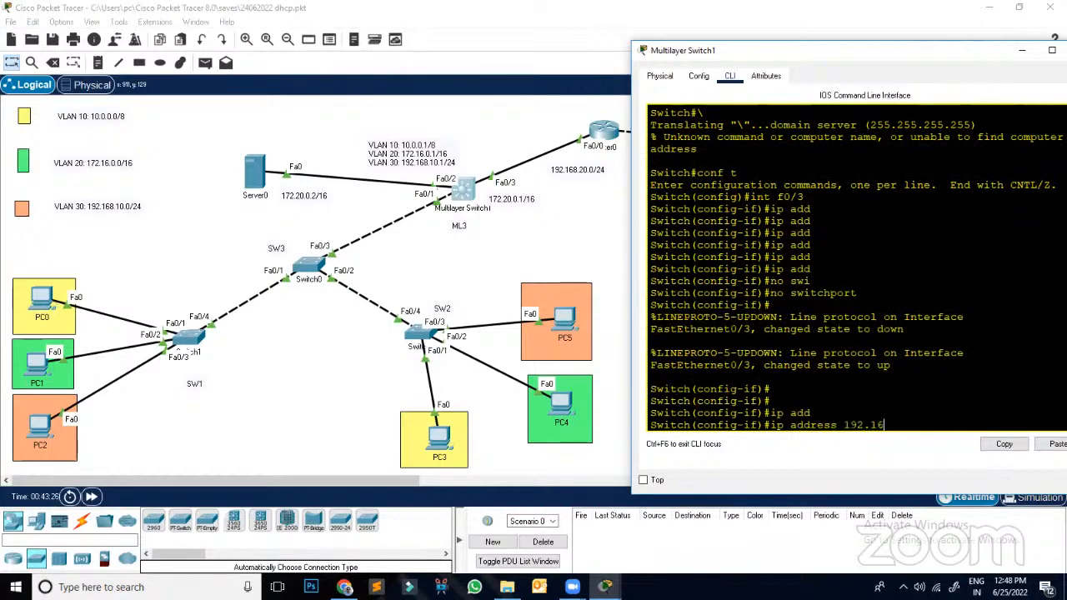
{"action": "type", "text": "8.20.1 255.255.255."}
{"action": "type", "text": "0"}
{"action": "key", "text": "Return"}
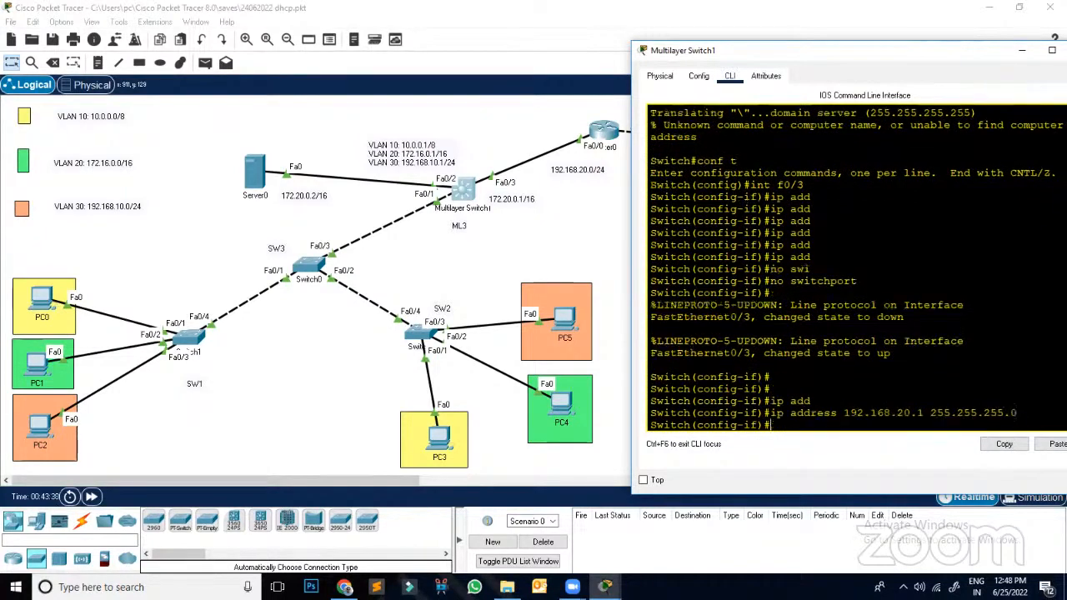
Step: Enable interface f0/3 with no shutdown and return to global configuration mode
{"action": "type", "text": "no s"}
{"action": "type", "text": "h"}
{"action": "key", "text": "Tab"}
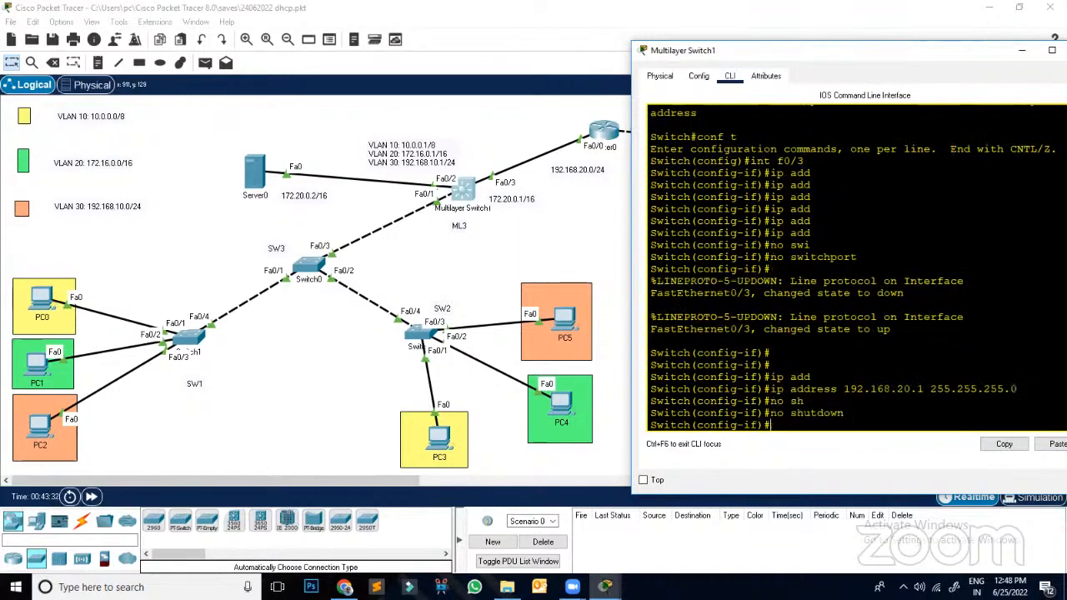
{"action": "key", "text": "Return"}
{"action": "key", "text": "Return"}
{"action": "key", "text": "Return"}
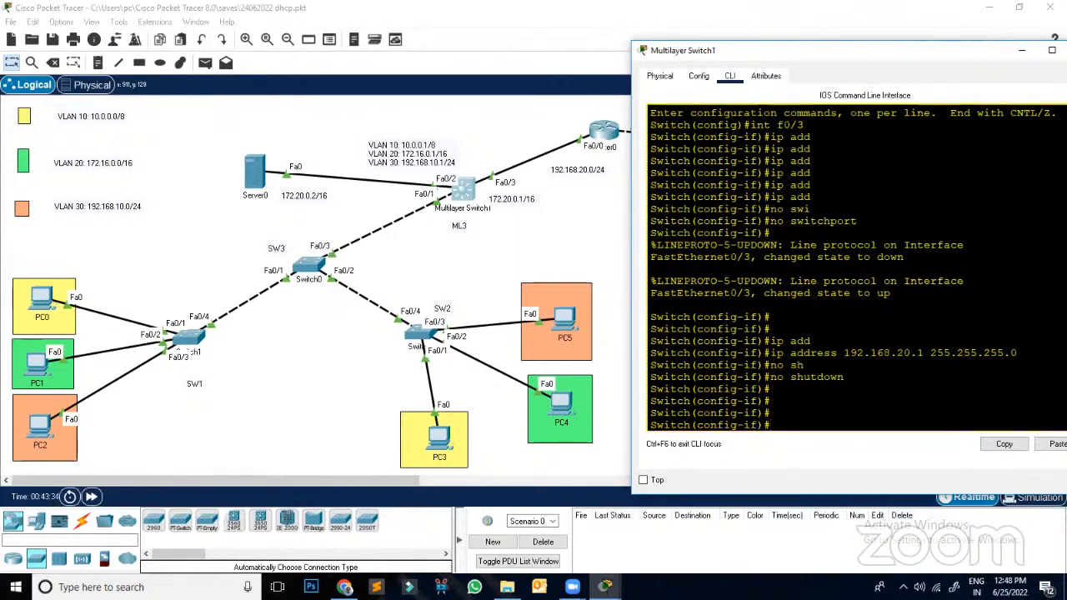
{"action": "type", "text": "exit"}
{"action": "key", "text": "Return"}
{"action": "key", "text": "Return"}
{"action": "key", "text": "Return"}
{"action": "key", "text": "Return"}
{"action": "key", "text": "Return"}
{"action": "key", "text": "Return"}
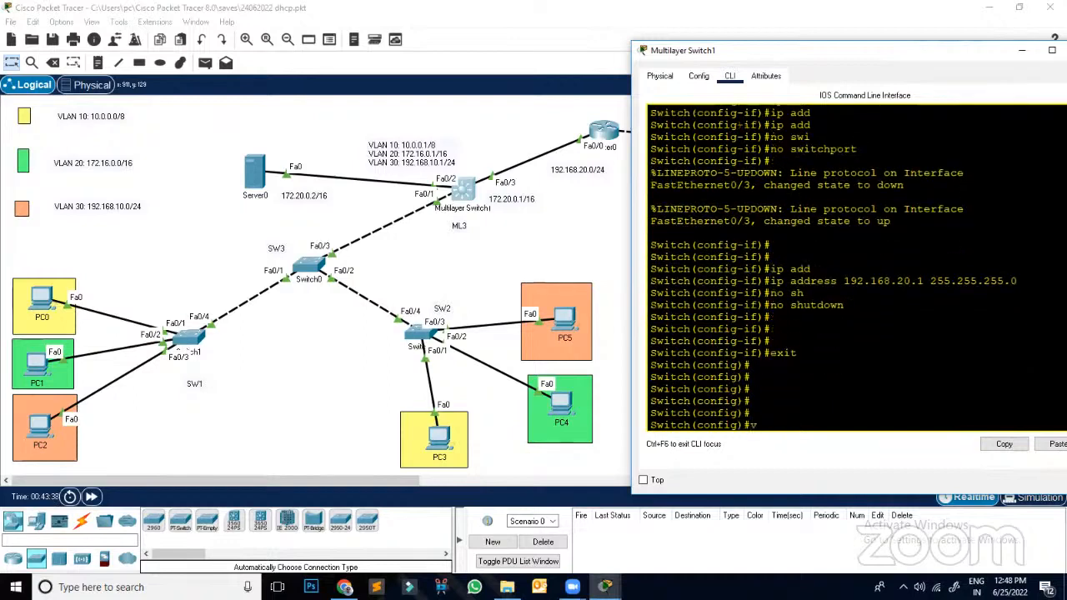
Step: Create VLANs 10, 20 and 30 on Multilayer Switch1 and return to global configuration mode
{"action": "type", "text": "vlan 10"}
{"action": "key", "text": "Return"}
{"action": "type", "text": "vlan 20"}
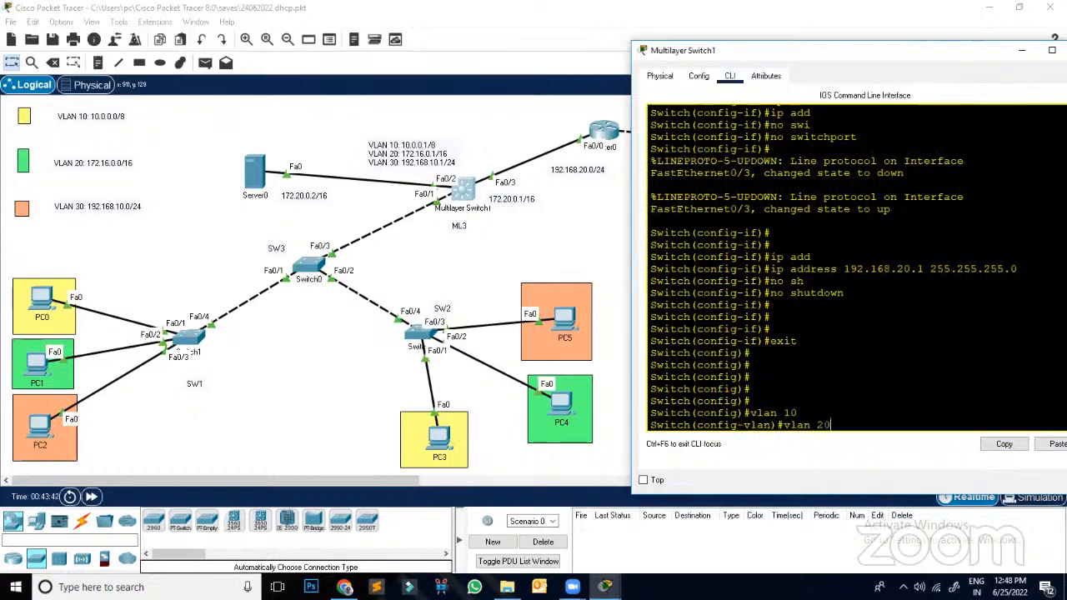
{"action": "key", "text": "Return"}
{"action": "type", "text": "vlan 30"}
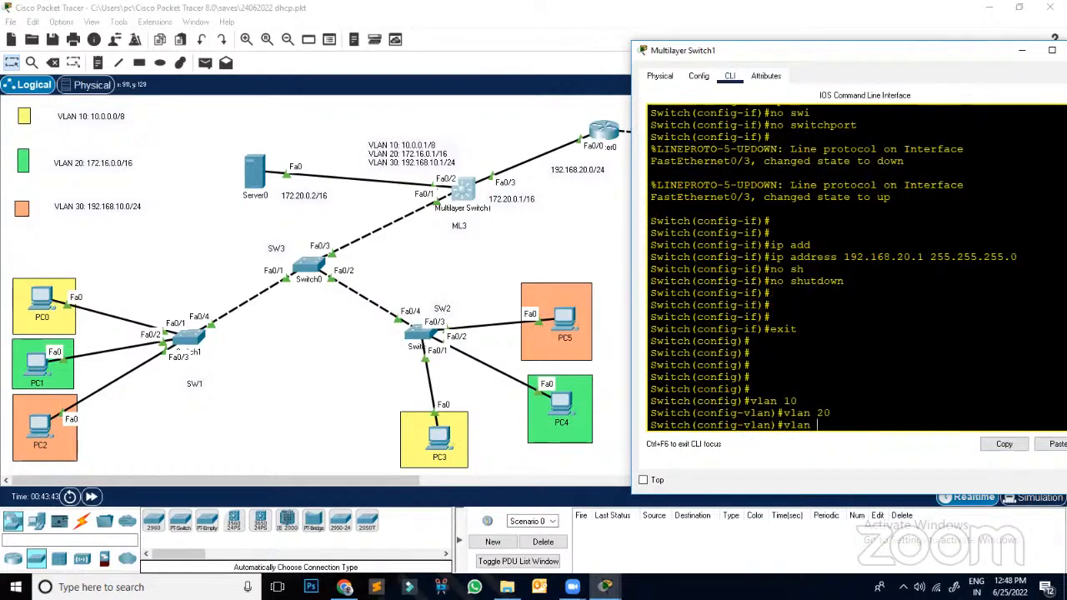
{"action": "key", "text": "Return"}
{"action": "type", "text": "exit"}
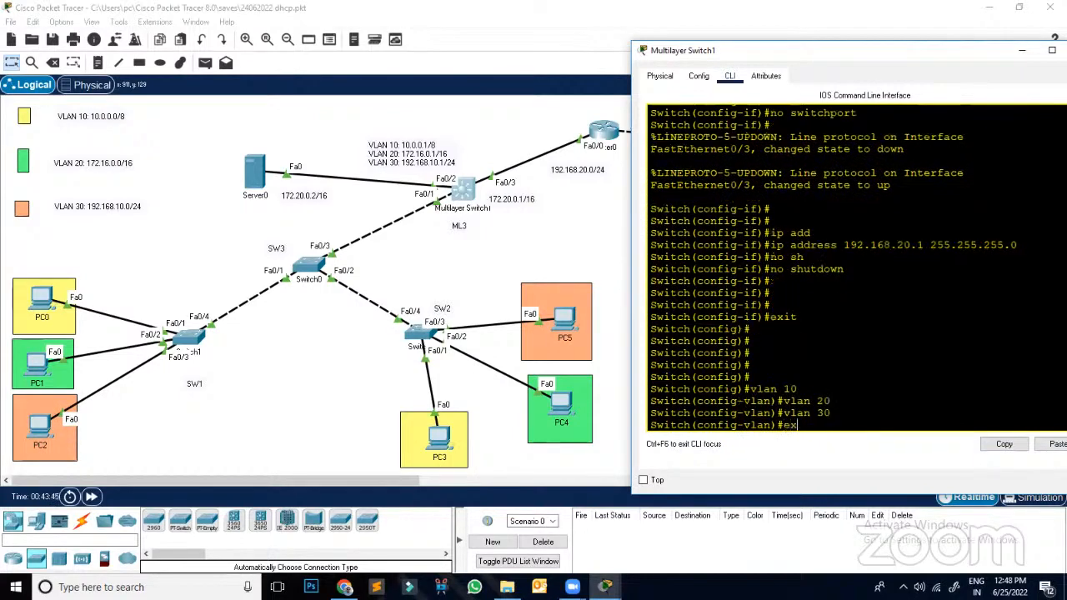
{"action": "key", "text": "Return"}
{"action": "key", "text": "Return"}
{"action": "key", "text": "Return"}
{"action": "key", "text": "Return"}
Step: Assign the VLAN 10 interface the IP address 10.0.0.1 with subnet mask 255.255.255.0
{"action": "type", "text": "int "}
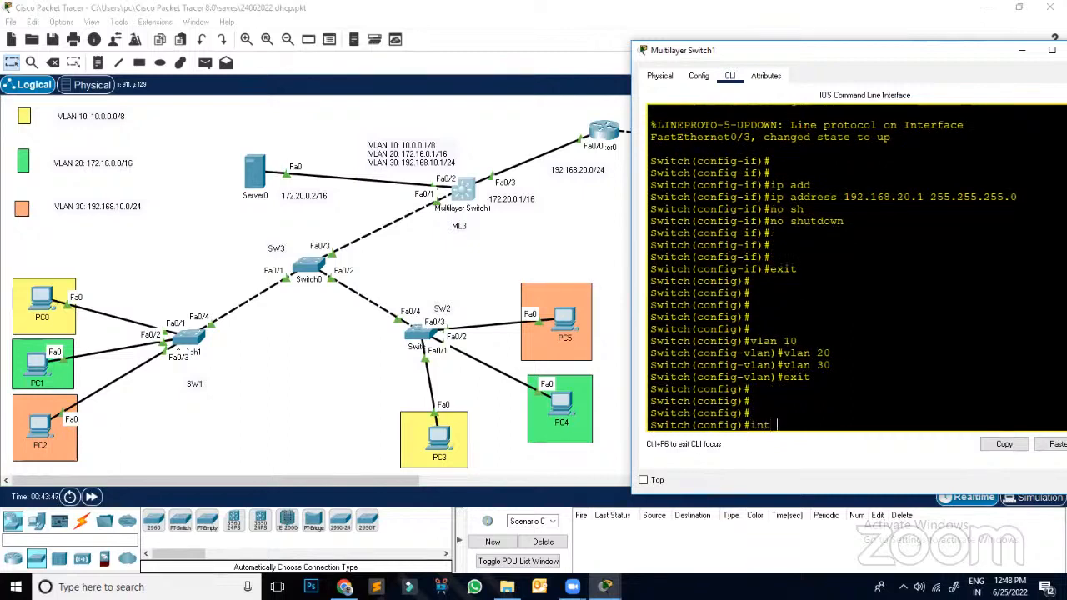
{"action": "type", "text": "vl"}
{"action": "key", "text": "Tab"}
{"action": "type", "text": "10"}
{"action": "key", "text": "Return"}
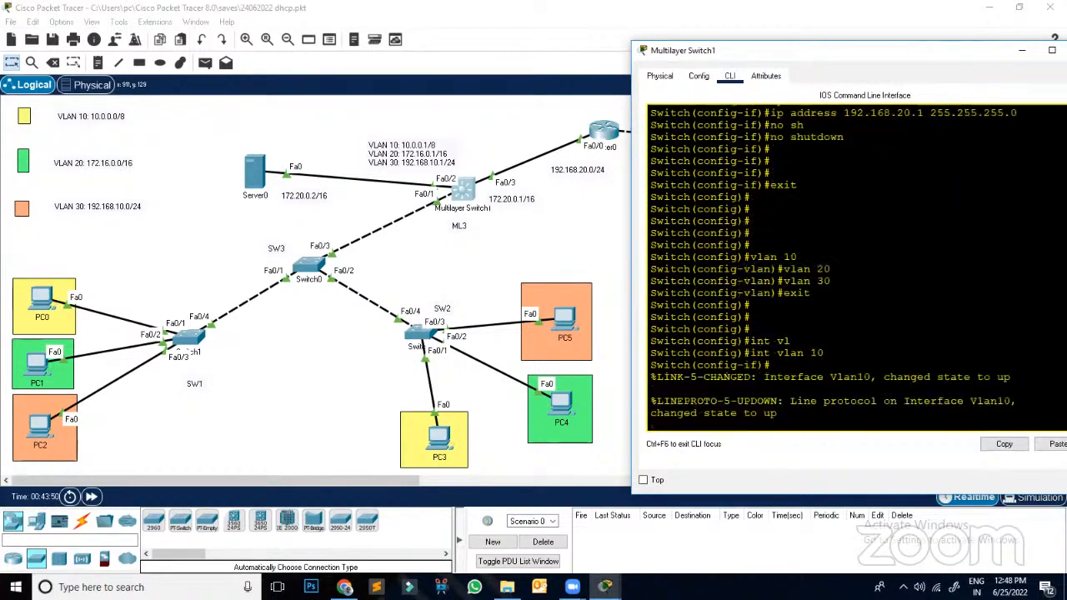
{"action": "key", "text": "Return"}
{"action": "key", "text": "Return"}
{"action": "key", "text": "Return"}
{"action": "type", "text": "ip add"}
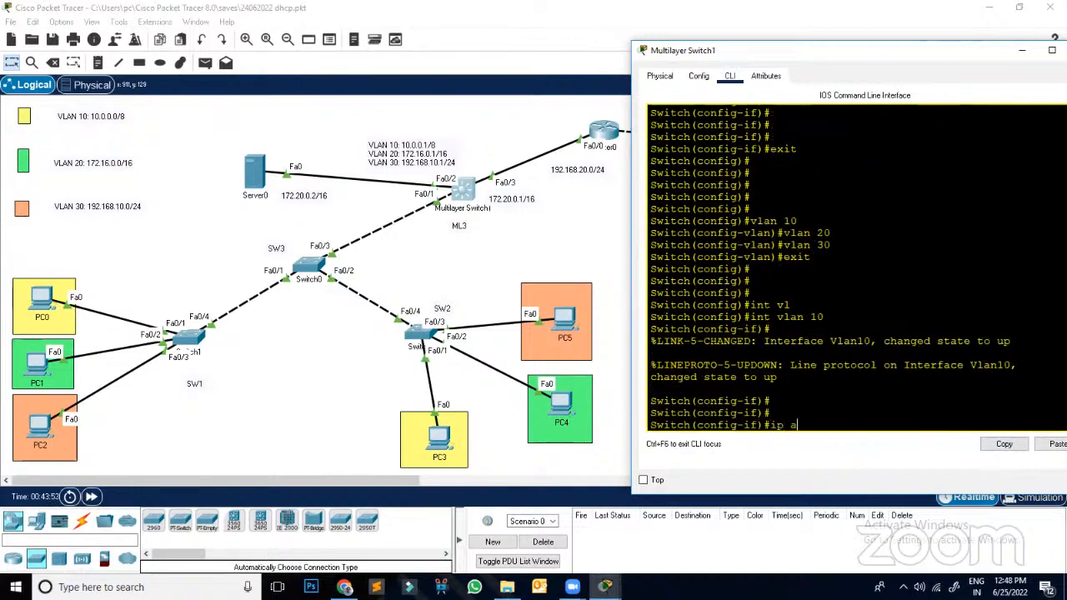
{"action": "key", "text": "Tab"}
{"action": "type", "text": "10."}
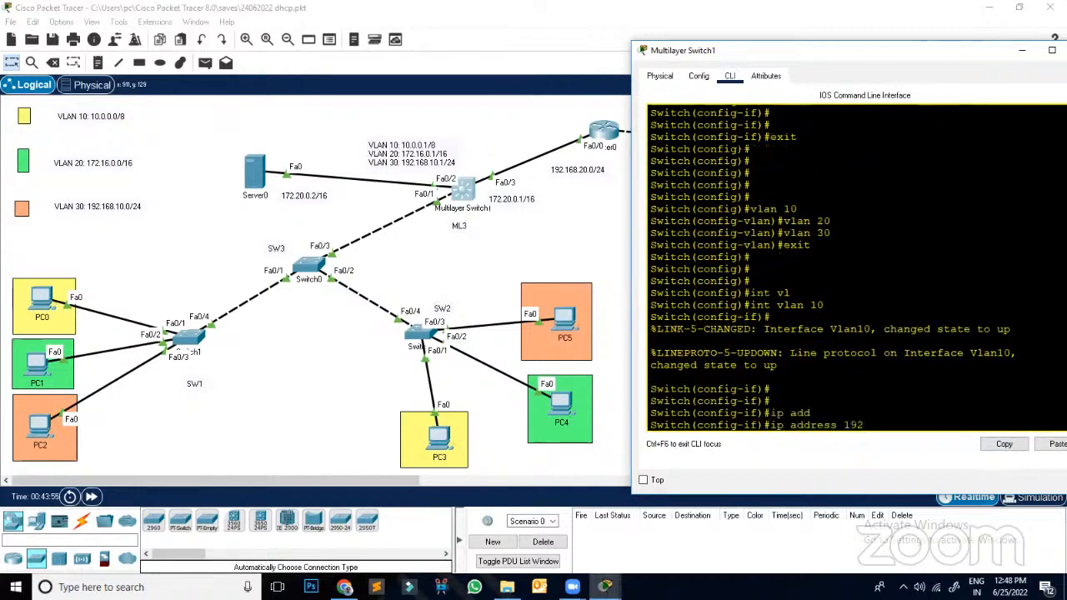
{"action": "key", "text": "BackSpace"}
{"action": "key", "text": "BackSpace"}
{"action": "key", "text": "BackSpace"}
{"action": "type", "text": "10.0.0.0"}
{"action": "key", "text": "BackSpace"}
{"action": "type", "text": "1 255.255.255.0"}
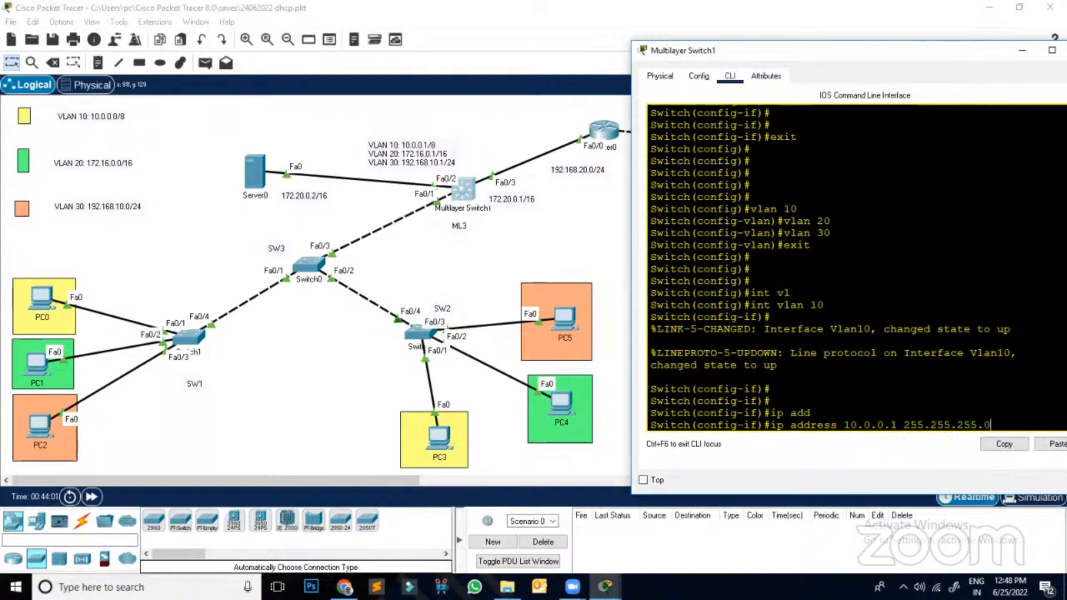
{"action": "key", "text": "Return"}
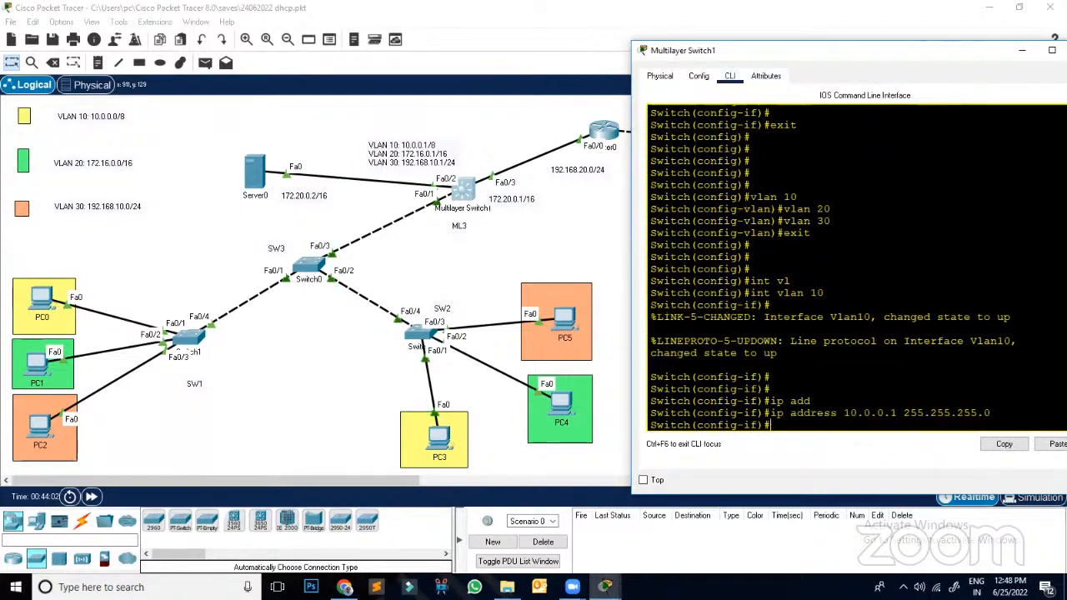
Step: Enable the VLAN 10 interface with no shutdown and return to global configuration mode
{"action": "type", "text": "no shj"}
{"action": "key", "text": "Tab"}
{"action": "key", "text": "BackSpace"}
{"action": "key", "text": "Tab"}
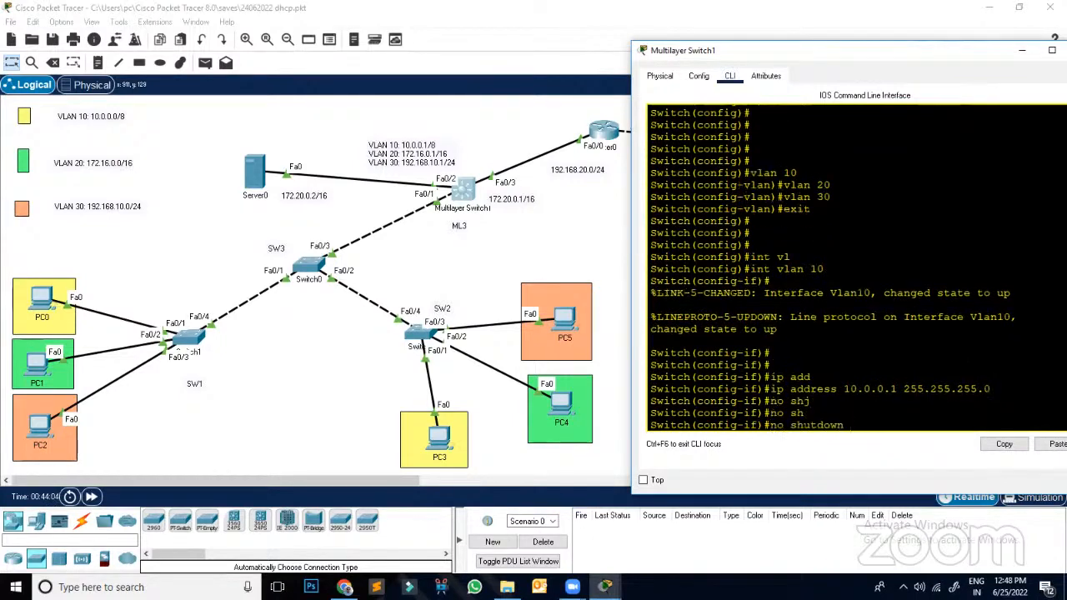
{"action": "key", "text": "Return"}
{"action": "key", "text": "Return"}
{"action": "key", "text": "Return"}
{"action": "key", "text": "Return"}
{"action": "key", "text": "Return"}
{"action": "type", "text": "exit"}
{"action": "key", "text": "Return"}
{"action": "key", "text": "Return"}
{"action": "key", "text": "Return"}
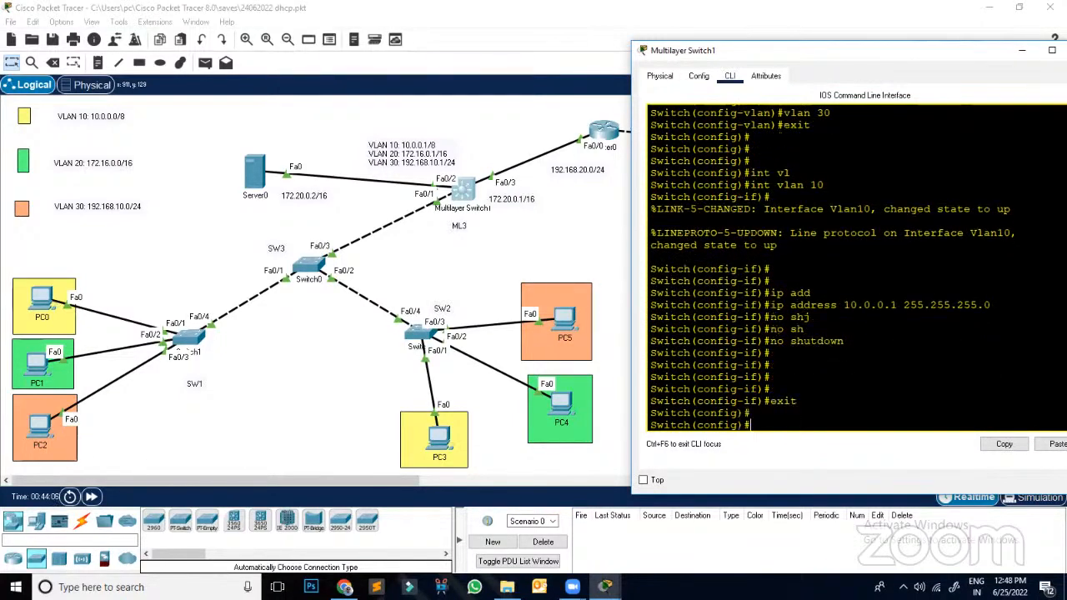
Step: Assign the VLAN 20 interface the IP address 172.16.0.1 with subnet mask 255.255.0.0, then return to global configuration mode
{"action": "type", "text": "int vl"}
{"action": "key", "text": "Tab"}
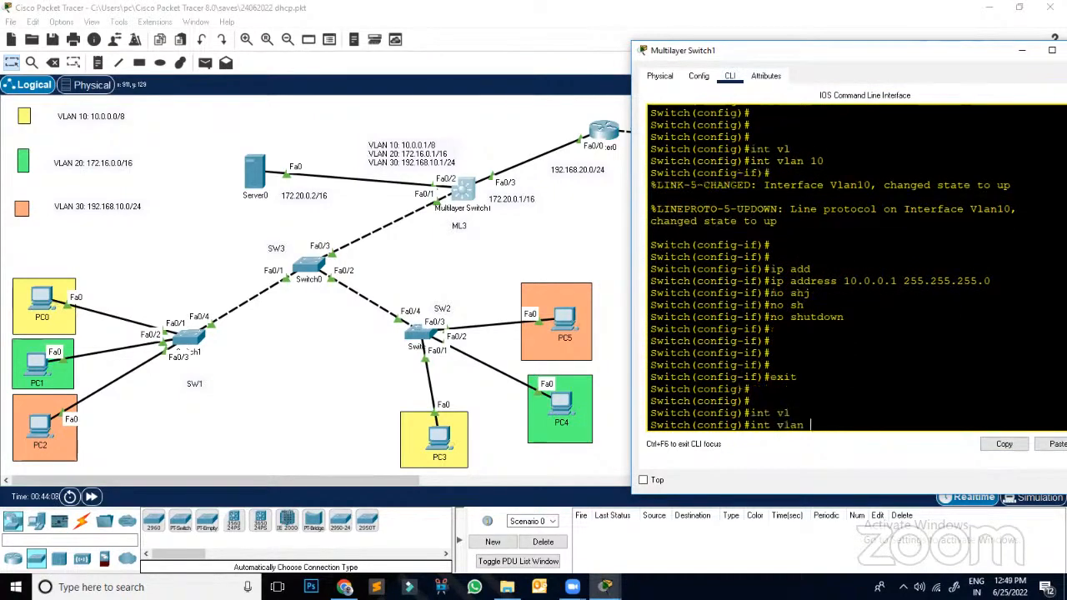
{"action": "type", "text": "20"}
{"action": "key", "text": "Return"}
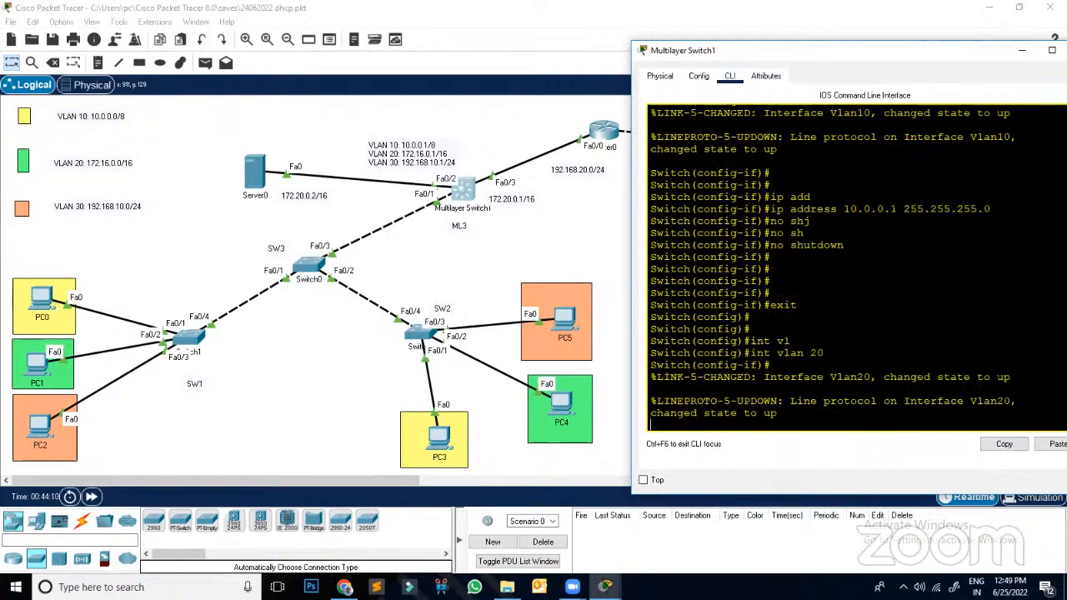
{"action": "key", "text": "Return"}
{"action": "type", "text": "itch(config-if)#ip a"}
{"action": "type", "text": "dd"}
{"action": "key", "text": "Tab"}
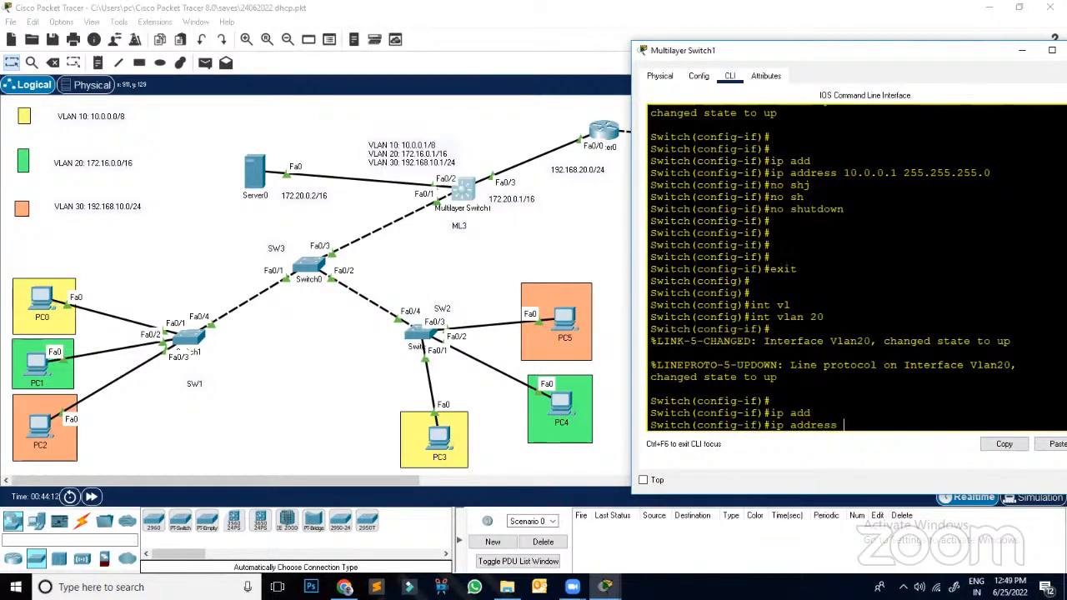
{"action": "key", "text": "BackSpace"}
{"action": "type", "text": "172.16.0.01"}
{"action": "key", "text": "BackSpace"}
{"action": "key", "text": "BackSpace"}
{"action": "type", "text": "1 255.255.0.0"}
{"action": "key", "text": "Return"}
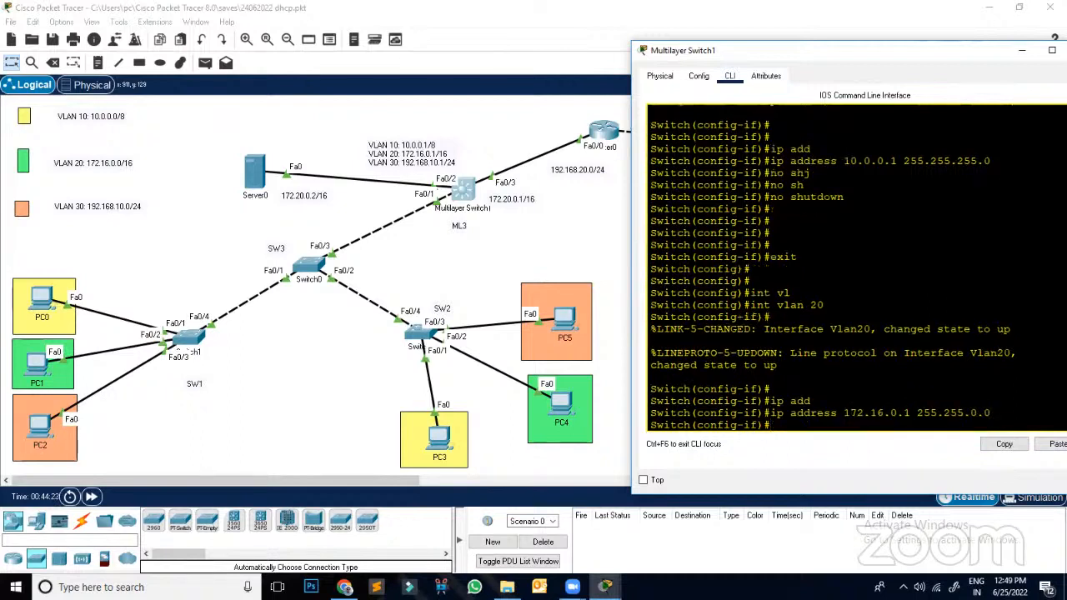
{"action": "key", "text": "Return"}
{"action": "key", "text": "Return"}
{"action": "key", "text": "Return"}
{"action": "type", "text": "e"}
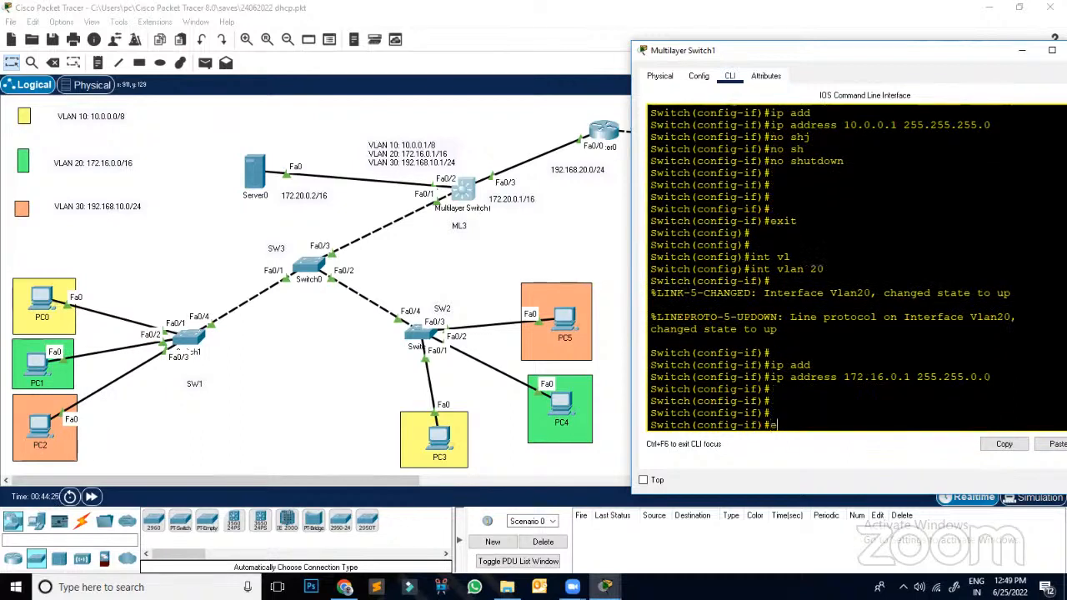
{"action": "type", "text": "xit"}
{"action": "key", "text": "Return"}
{"action": "key", "text": "Return"}
{"action": "key", "text": "Return"}
{"action": "key", "text": "Return"}
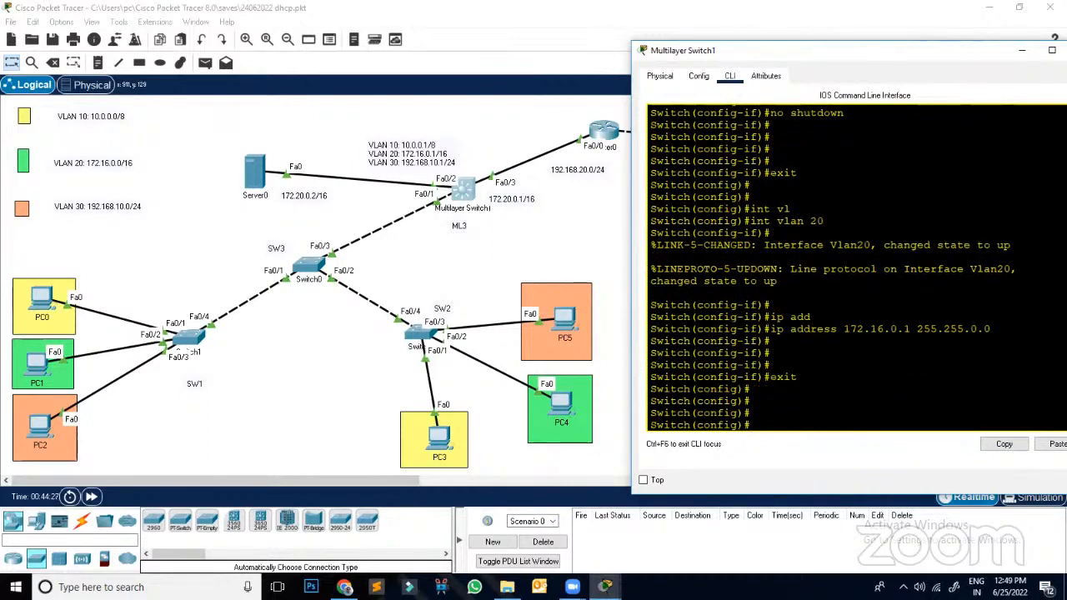
Step: Assign the VLAN 30 interface the IP address 192.168.10.1 with subnet mask 255.255.255.0, then return to global configuration mode
{"action": "type", "text": "int vcl"}
{"action": "key", "text": "BackSpace"}
{"action": "key", "text": "BackSpace"}
{"action": "key", "text": "BackSpace"}
{"action": "type", "text": "l"}
{"action": "key", "text": "Return"}
{"action": "type", "text": "int vlan "}
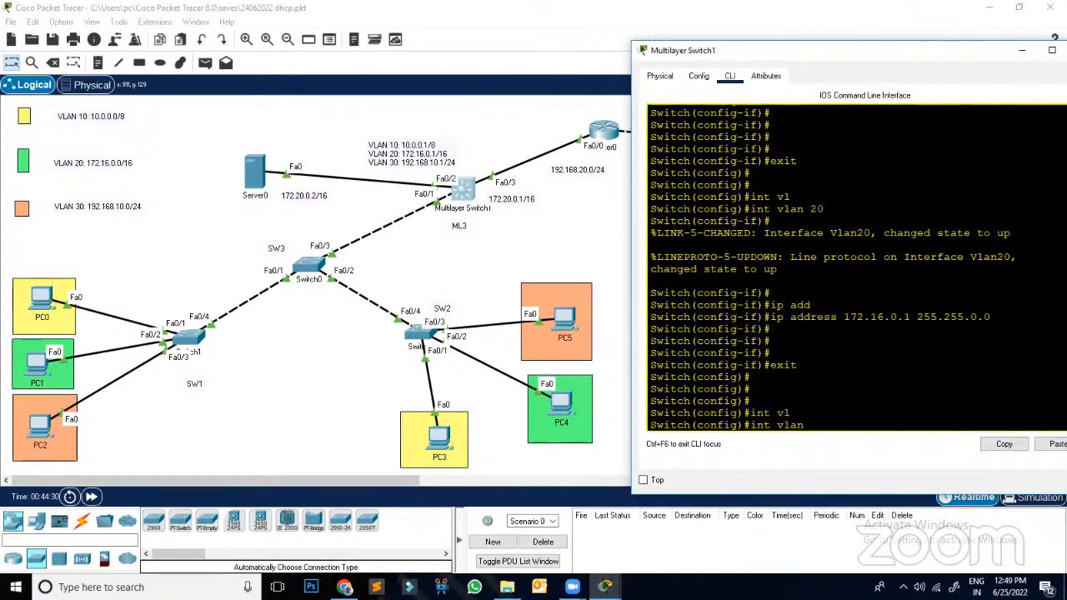
{"action": "type", "text": "30"}
{"action": "key", "text": "Return"}
{"action": "type", "text": "\\"}
{"action": "key", "text": "Return"}
{"action": "key", "text": "Return"}
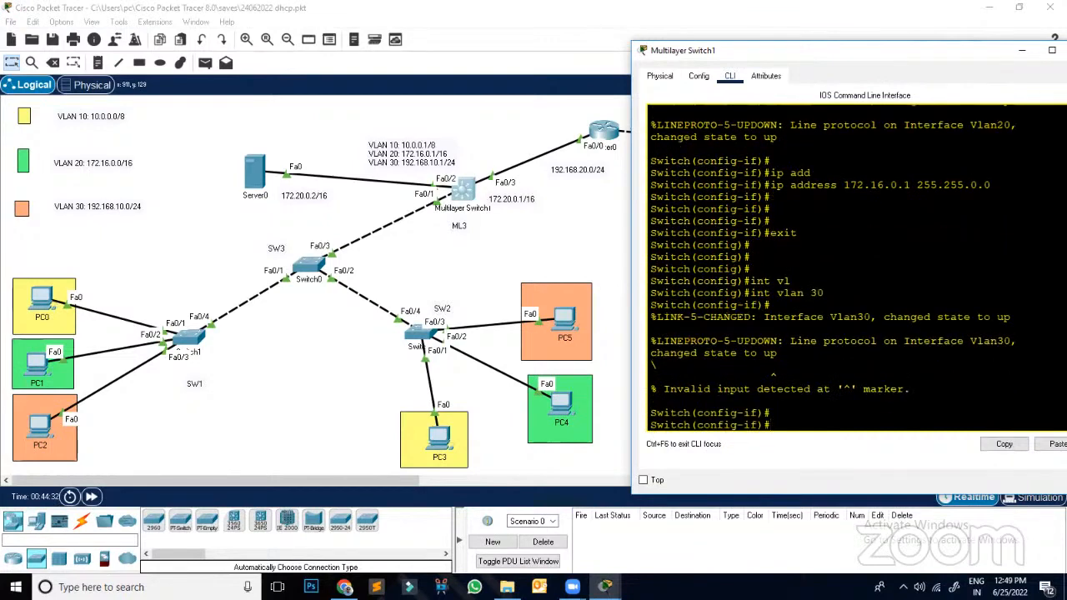
{"action": "key", "text": "Return"}
{"action": "key", "text": "Return"}
{"action": "key", "text": "Return"}
{"action": "type", "text": "ip ad"}
{"action": "key", "text": "Tab"}
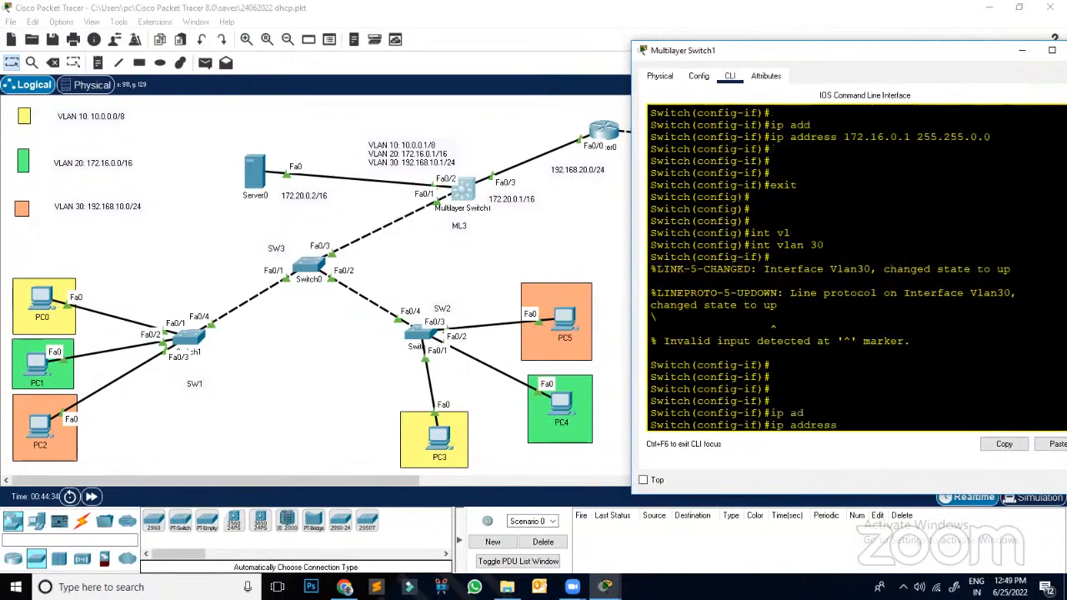
{"action": "type", "text": "192.168.10.1 255.255.255.0"}
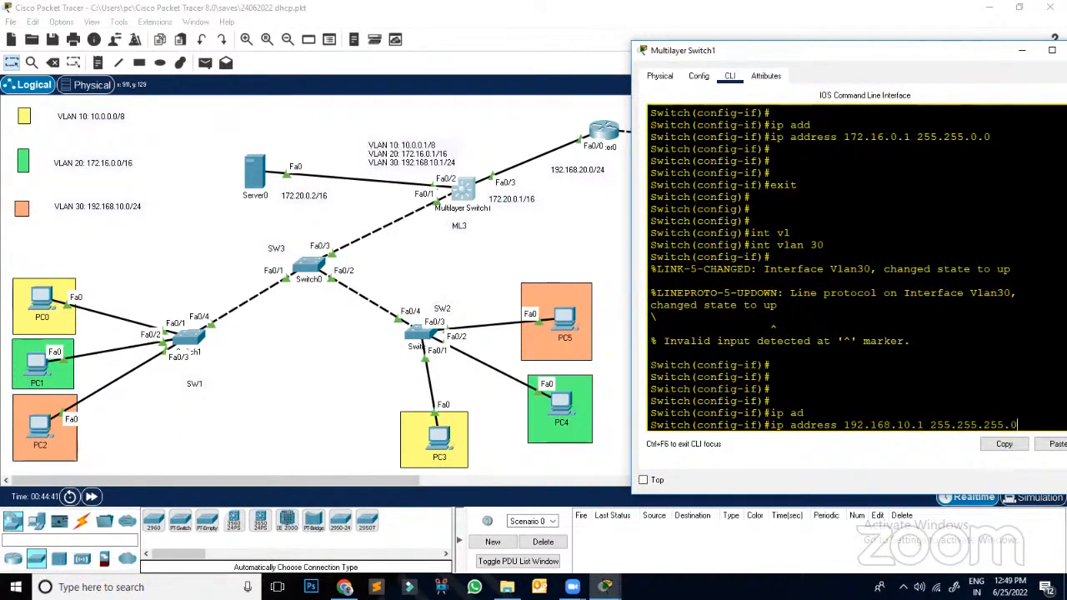
{"action": "key", "text": "Return"}
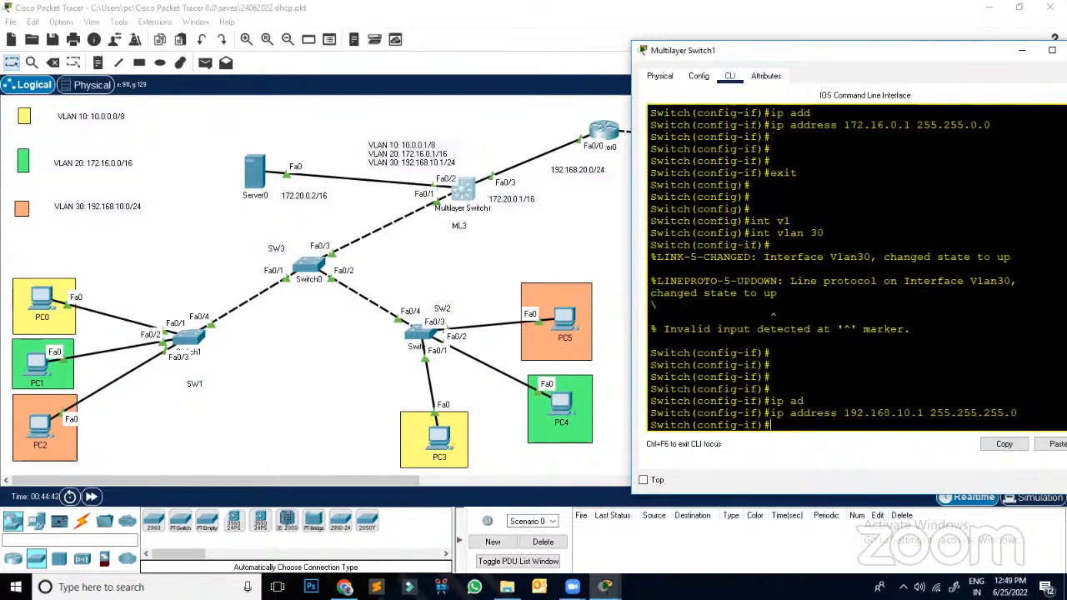
{"action": "type", "text": "exit"}
{"action": "key", "text": "Return"}
{"action": "key", "text": "Return"}
{"action": "key", "text": "Return"}
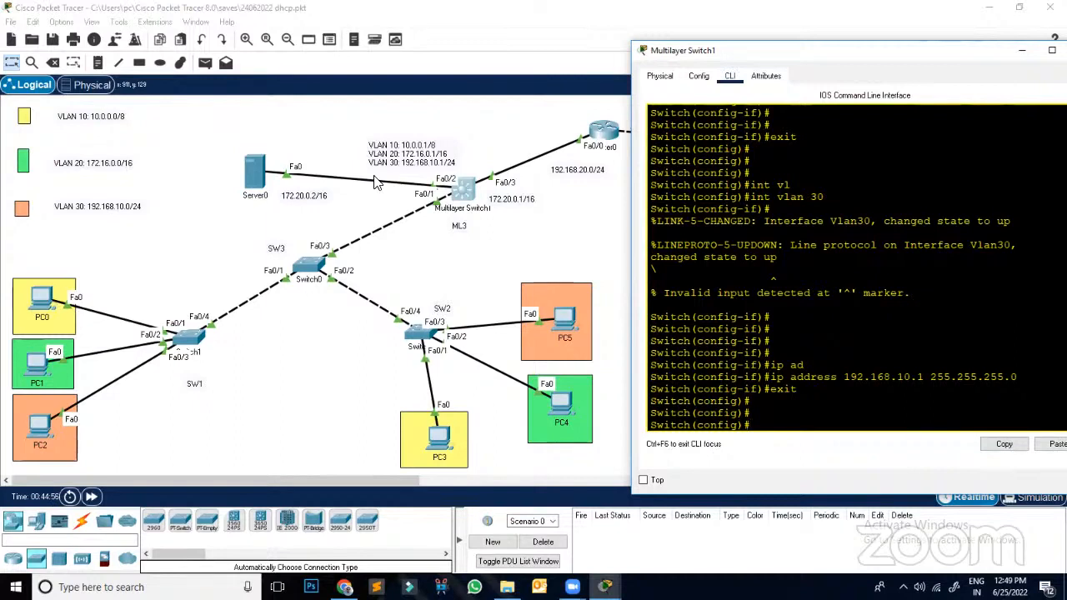
Step: Rearrange Server0, its 172.20.0.2/16 label, the VLAN gateway labels and the 172.20.0.1/16 label around the link between Server0 and Multilayer Switch1
{"action": "left_click", "coordinate": [512, 202]}
{"action": "left_click_drag", "start_coordinate": [395, 205], "coordinate": [383, 199]}
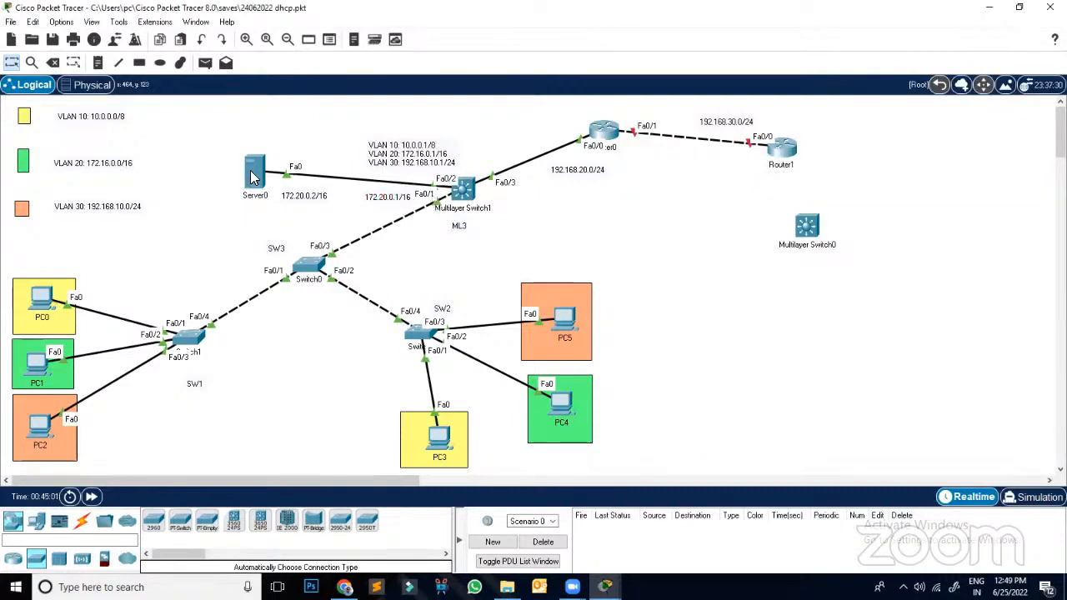
{"action": "mouse_move", "coordinate": [254, 179]}
{"action": "left_mouse_down"}
{"action": "mouse_move", "coordinate": [267, 115]}
{"action": "mouse_move", "coordinate": [250, 177]}
{"action": "mouse_move", "coordinate": [265, 139]}
{"action": "mouse_move", "coordinate": [247, 168]}
{"action": "left_mouse_up"}
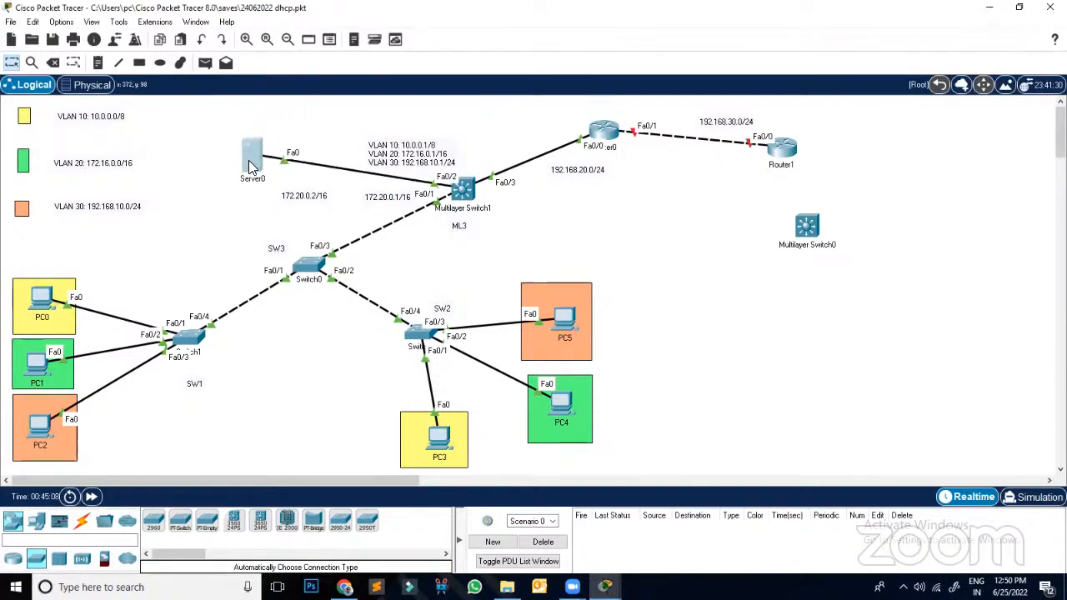
{"action": "left_click_drag", "start_coordinate": [311, 201], "coordinate": [301, 185]}
{"action": "left_click_drag", "start_coordinate": [400, 202], "coordinate": [387, 195]}
{"action": "left_click_drag", "start_coordinate": [415, 158], "coordinate": [435, 137]}
{"action": "left_click_drag", "start_coordinate": [258, 160], "coordinate": [281, 131]}
{"action": "left_click_drag", "start_coordinate": [370, 194], "coordinate": [387, 187]}
{"action": "left_click_drag", "start_coordinate": [295, 180], "coordinate": [303, 164]}
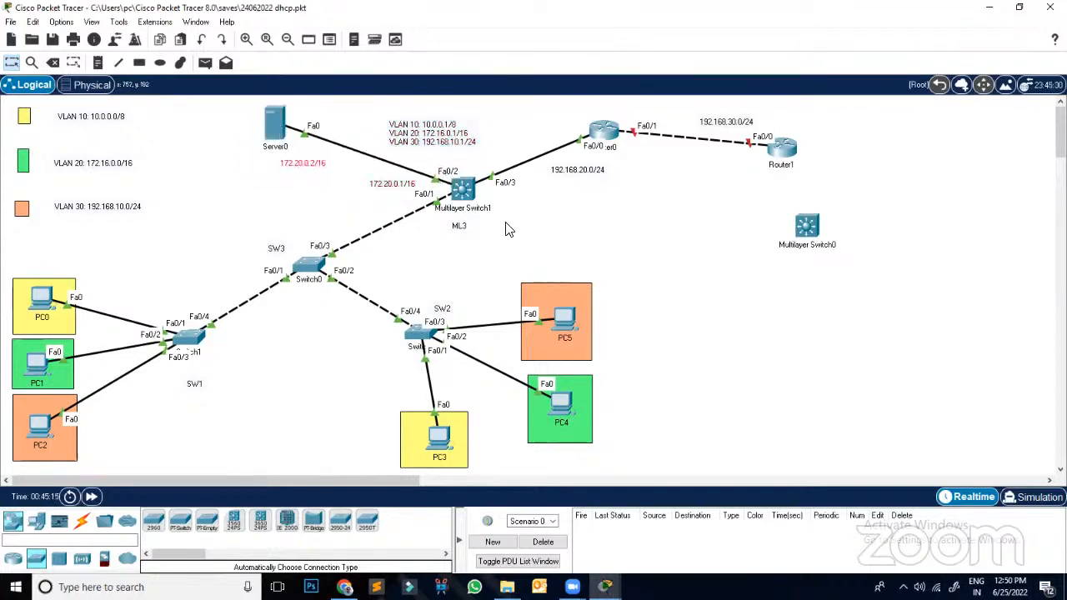
Step: Assign Multilayer Switch1's VLAN 1 interface the IP address 172.20.0.1 with subnet mask 255.255.0.0, then return to global configuration mode
{"action": "left_click", "coordinate": [465, 189]}
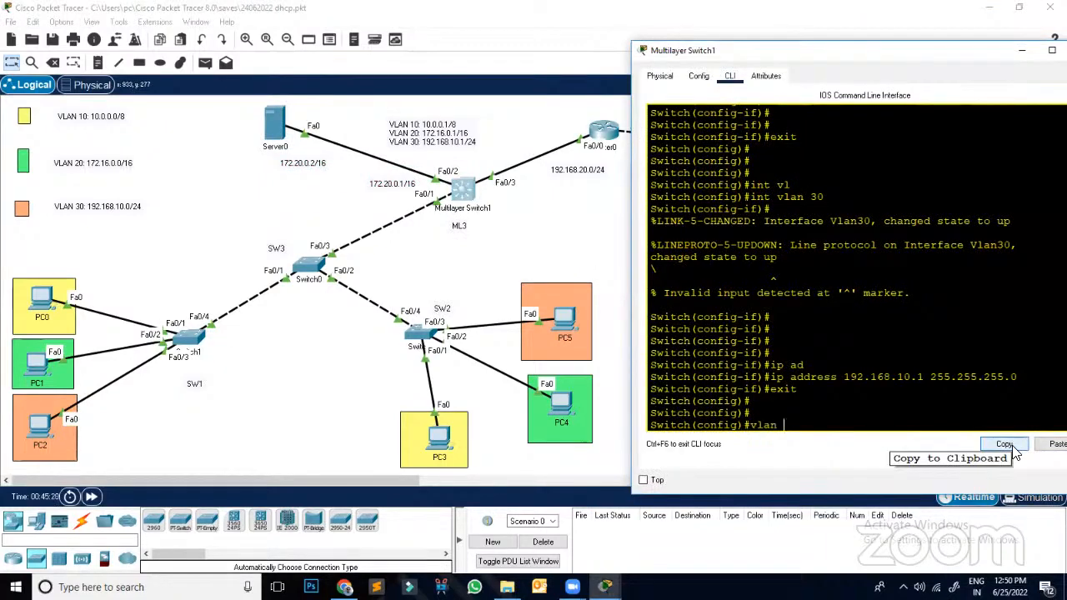
{"action": "key", "text": "BackSpace"}
{"action": "key", "text": "BackSpace"}
{"action": "type", "text": "vl"}
{"action": "key", "text": "Tab"}
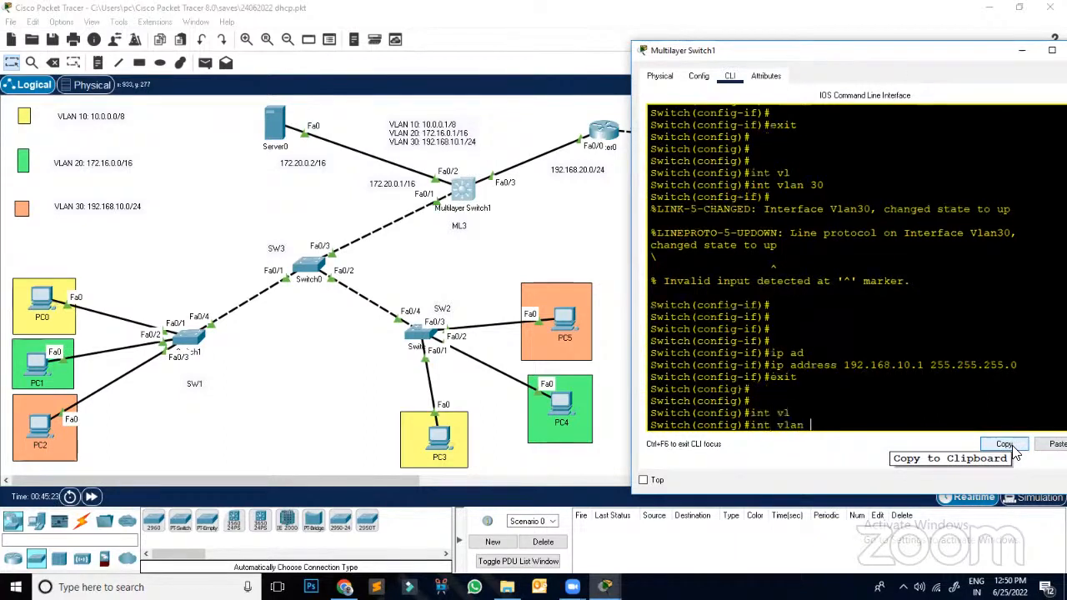
{"action": "type", "text": "1"}
{"action": "key", "text": "Return"}
{"action": "type", "text": "ip a"}
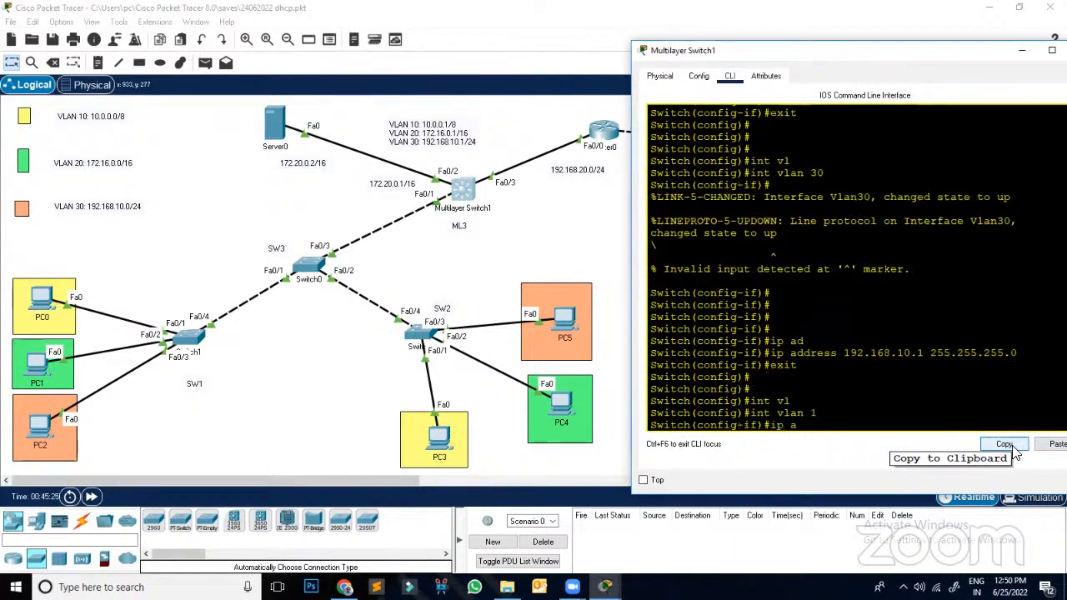
{"action": "type", "text": "dd"}
{"action": "key", "text": "Tab"}
{"action": "type", "text": "1"}
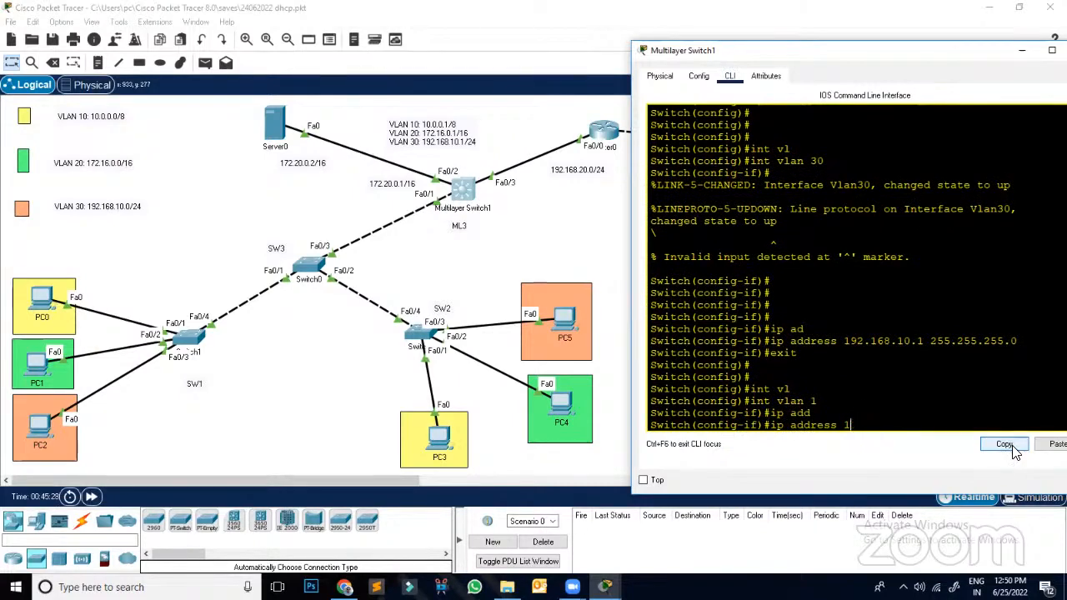
{"action": "type", "text": "92.1672.20.0.1 255.255.0.0"}
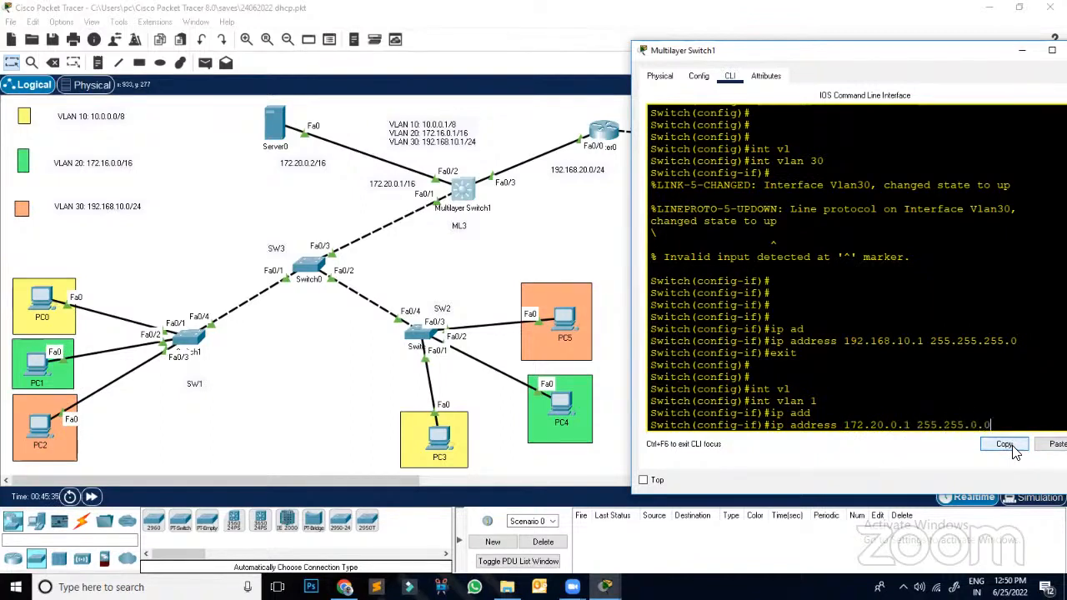
{"action": "key", "text": "Return"}
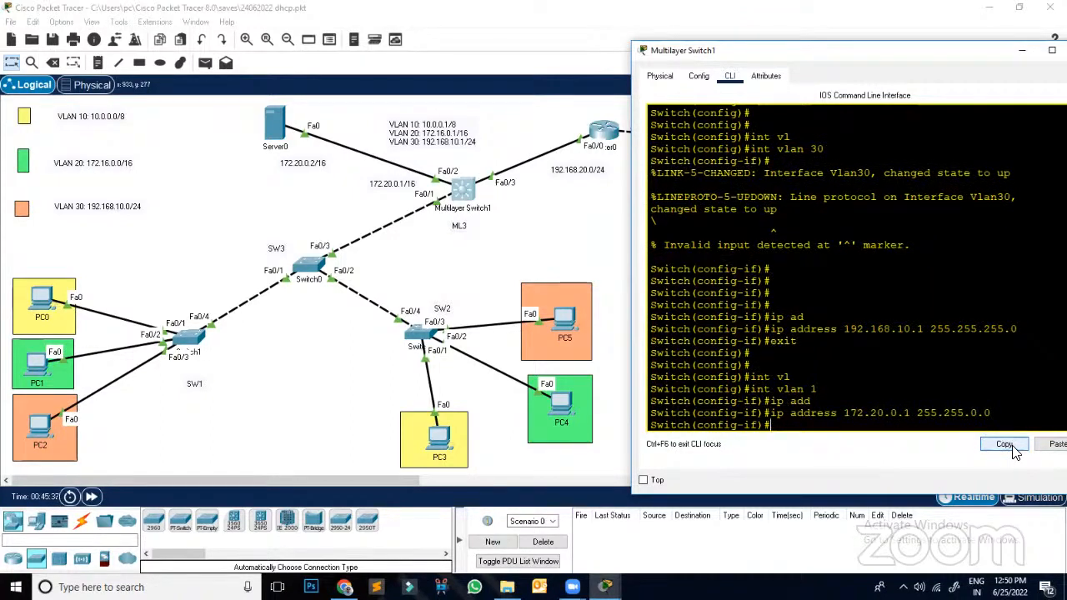
{"action": "type", "text": "exit"}
{"action": "key", "text": "Return"}
{"action": "key", "text": "Return"}
{"action": "key", "text": "Return"}
{"action": "key", "text": "Return"}
{"action": "key", "text": "Return"}
Step: Return to privileged mode and list the interfaces and their addresses with show ip int brief
{"action": "type", "text": "exit"}
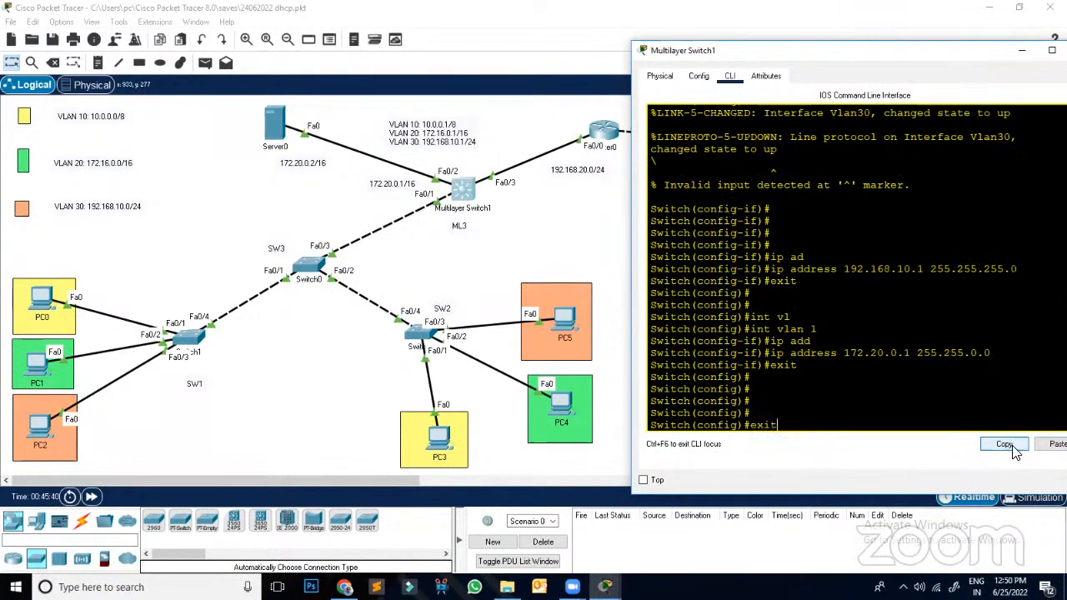
{"action": "key", "text": "Return"}
{"action": "key", "text": "Return"}
{"action": "key", "text": "Return"}
{"action": "key", "text": "Return"}
{"action": "key", "text": "Return"}
{"action": "type", "text": "show"}
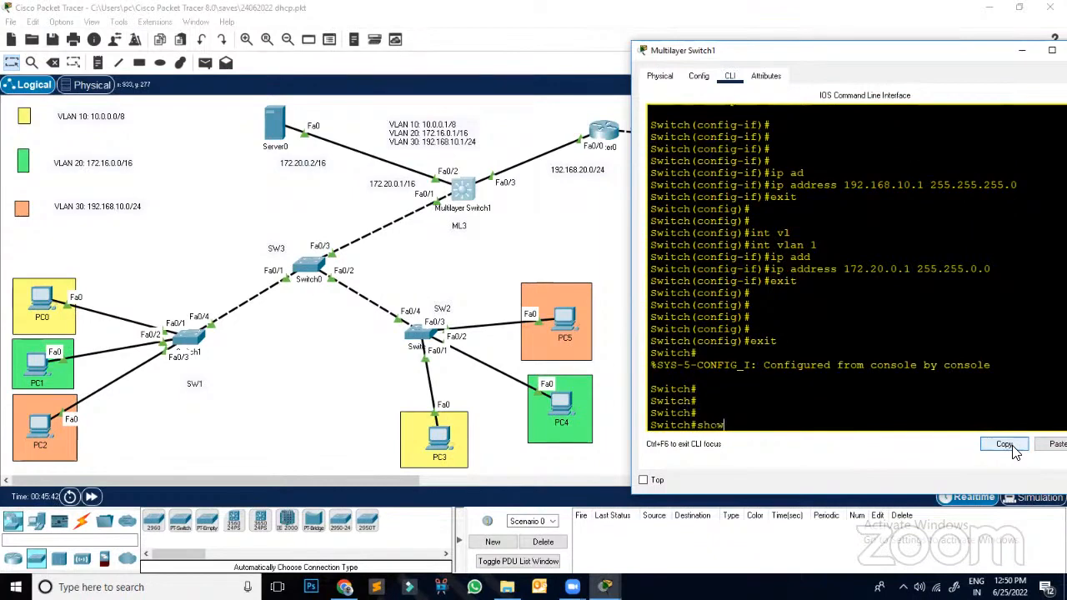
{"action": "type", "text": " ip int brief"}
{"action": "key", "text": "Return"}
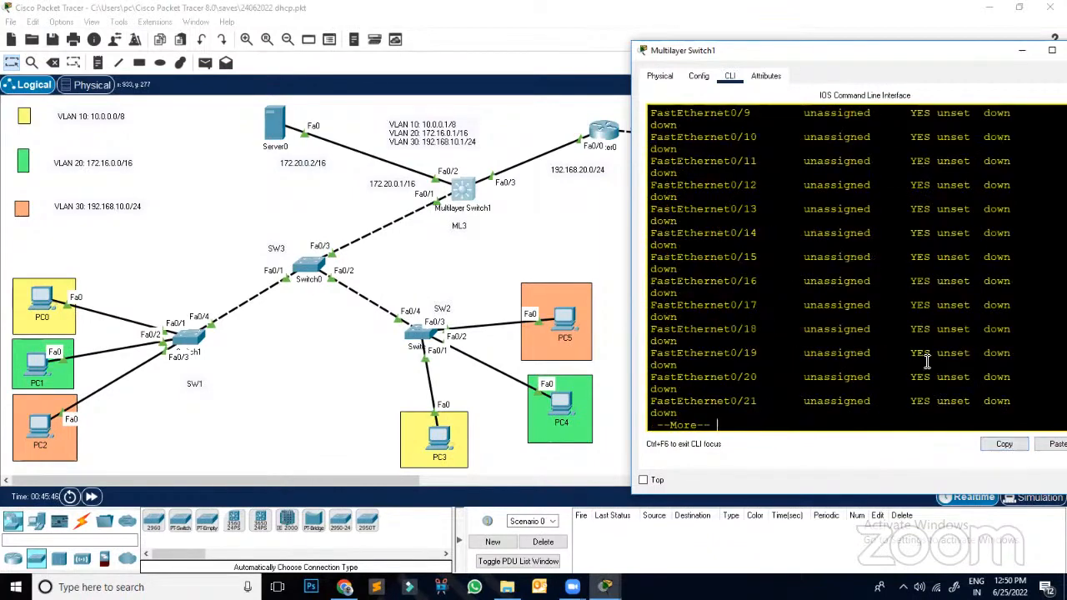
Step: Check the IP address listed for FastEthernet0/3 in the interface summary
{"action": "scroll", "coordinate": [920, 340], "scroll_direction": "up", "scroll_amount": 10}
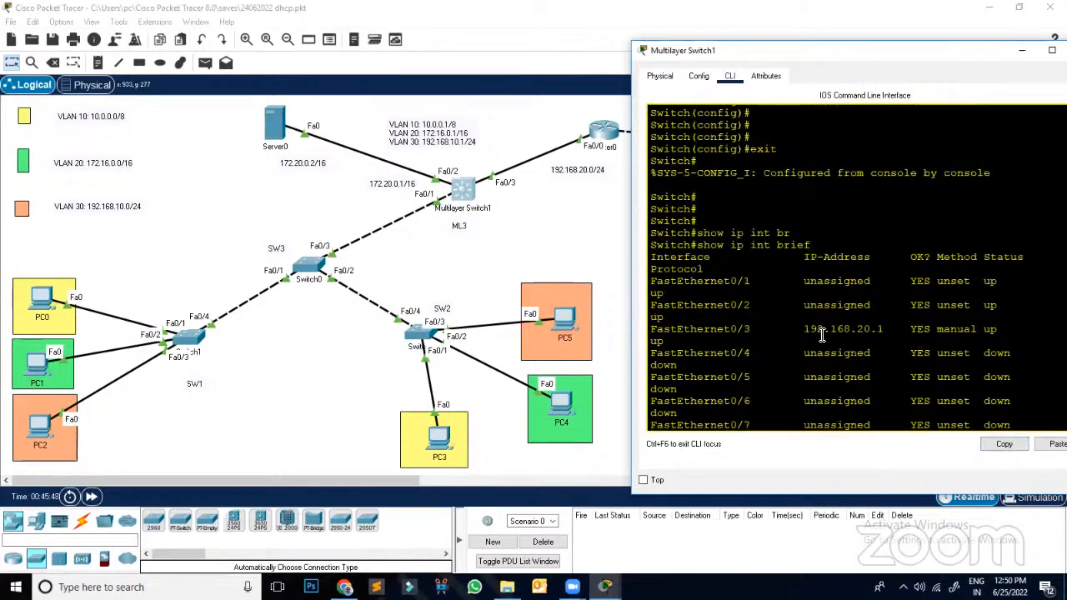
{"action": "left_click_drag", "start_coordinate": [816, 329], "coordinate": [915, 336]}
{"action": "left_click", "coordinate": [915, 336]}
{"action": "scroll", "coordinate": [879, 361], "scroll_direction": "down", "scroll_amount": 10}
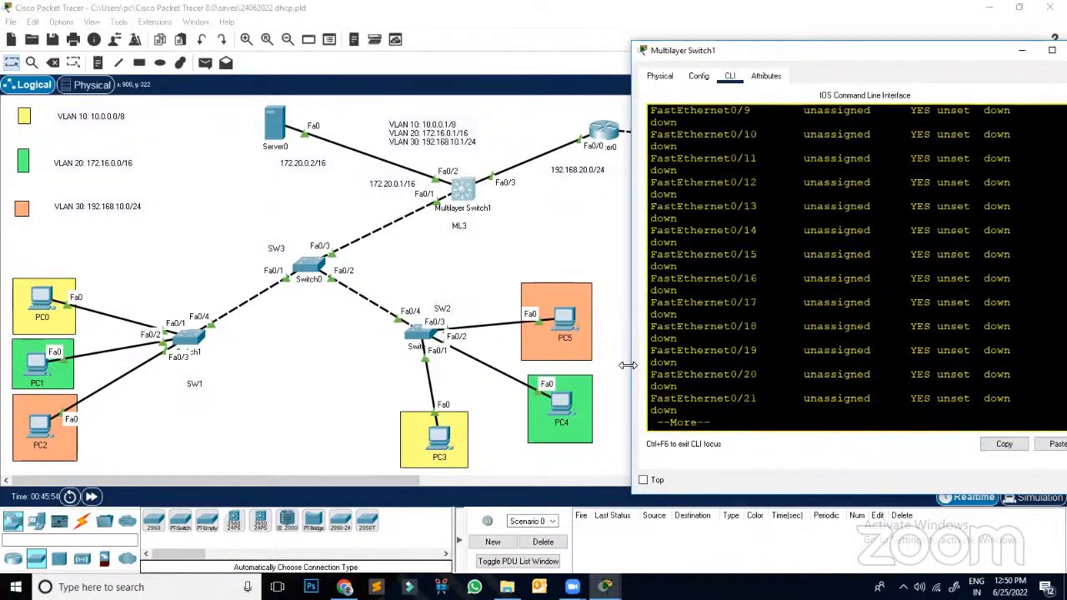
Step: Widen the Multilayer Switch1 window and page to the end of the interface list to check the VLAN interface addresses
{"action": "left_click_drag", "start_coordinate": [631, 364], "coordinate": [345, 334]}
{"action": "scroll", "coordinate": [942, 350], "scroll_direction": "down", "scroll_amount": 2}
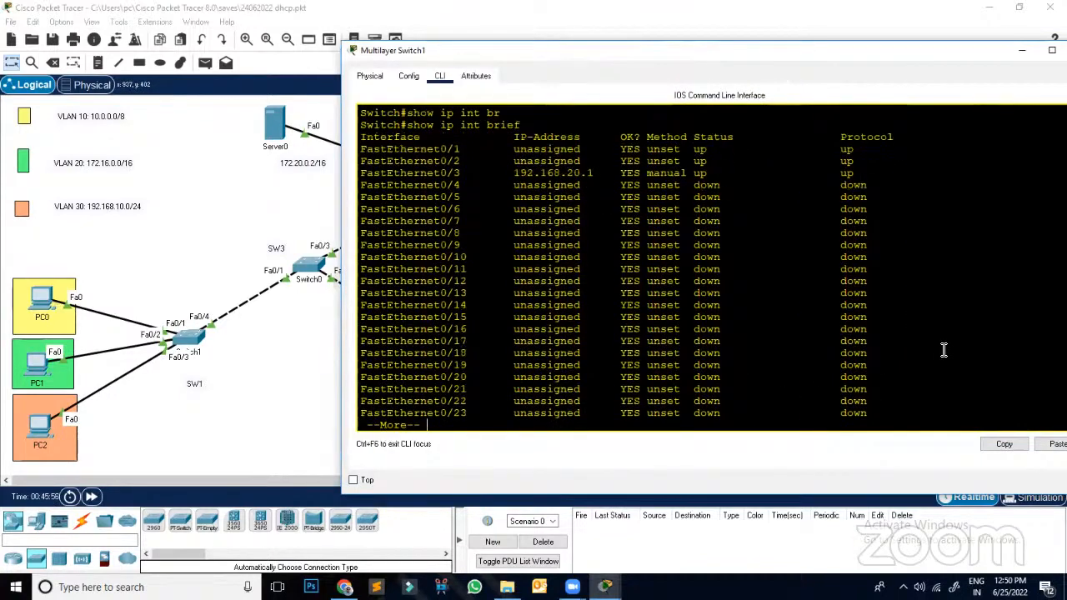
{"action": "key", "text": "space"}
{"action": "key", "text": "Return"}
{"action": "key", "text": "Return"}
{"action": "key", "text": "Return"}
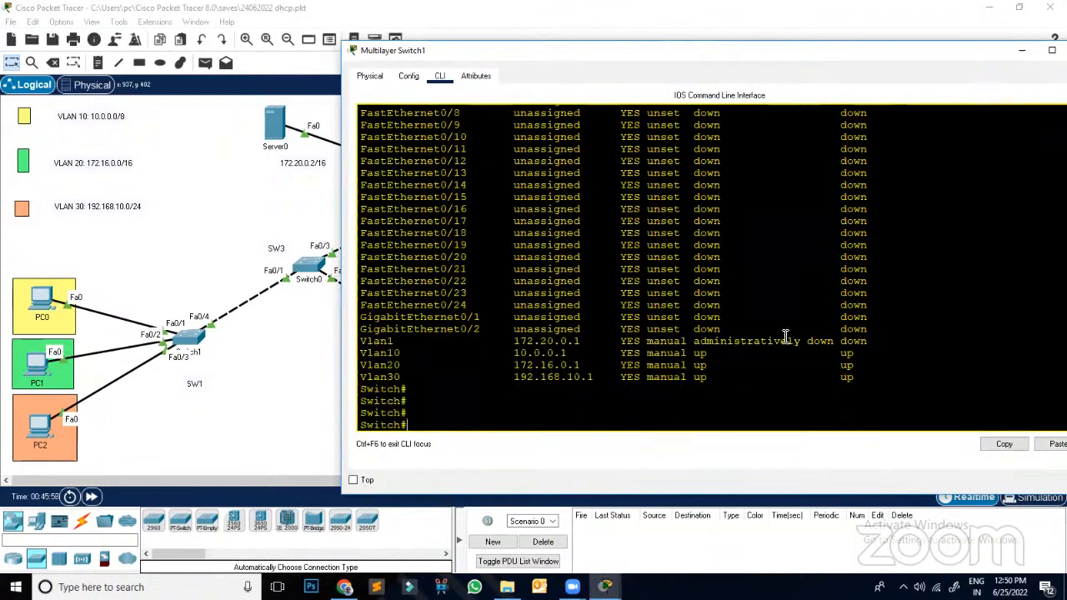
{"action": "left_click_drag", "start_coordinate": [514, 342], "coordinate": [583, 342]}
{"action": "left_click", "coordinate": [568, 355]}
Step: Display Multilayer Switch1's routing table with show ip route
{"action": "left_click_drag", "start_coordinate": [899, 58], "coordinate": [792, 71]}
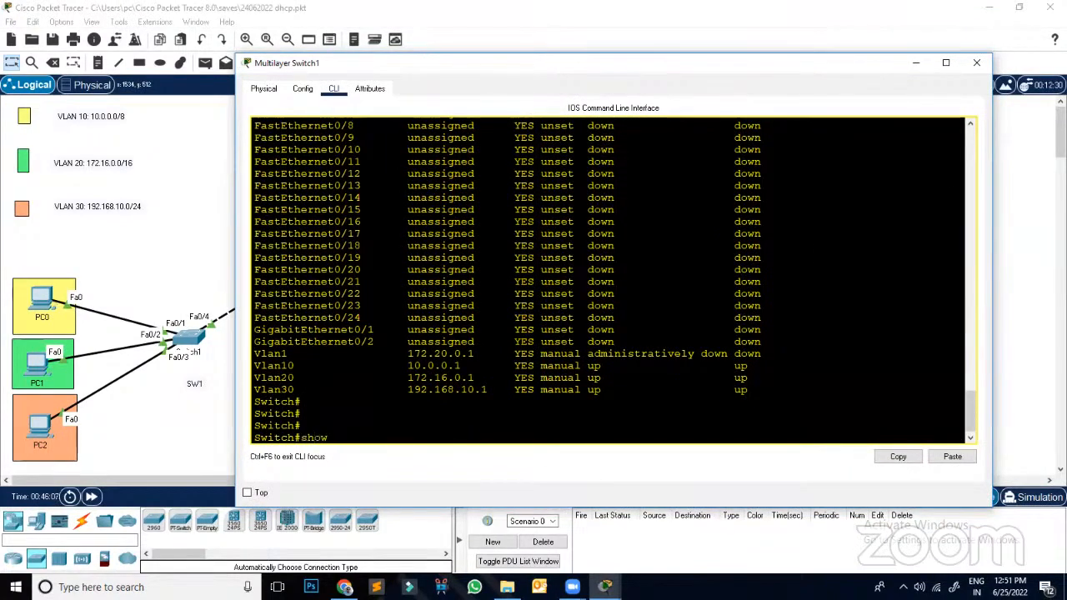
{"action": "type", "text": "ip rou"}
{"action": "key", "text": "Tab"}
{"action": "key", "text": "Return"}
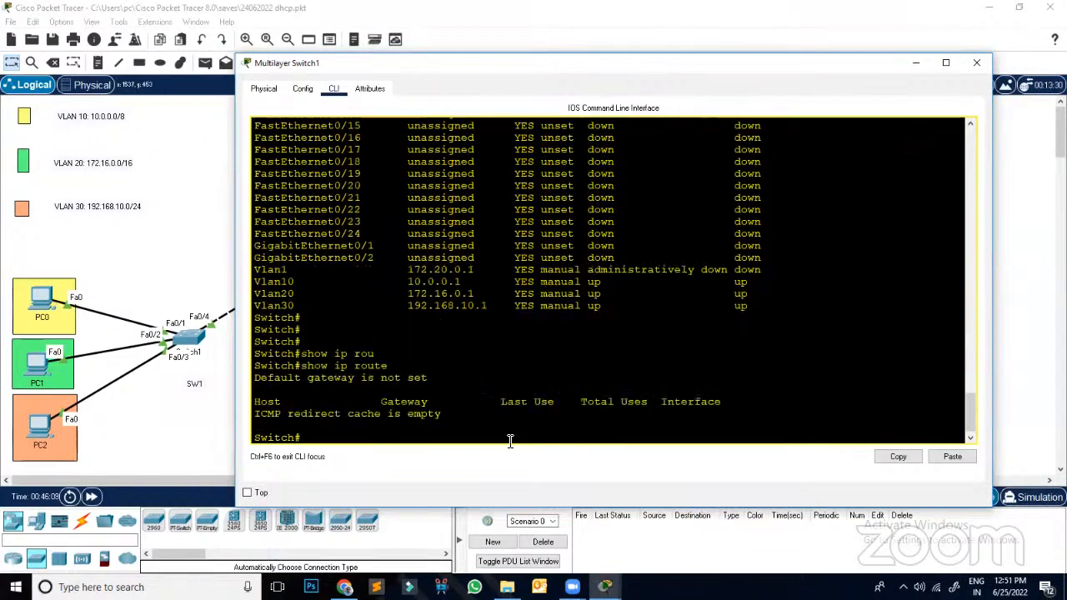
Step: Enable IP routing on Multilayer Switch1 with ip routing in global configuration mode, then return to privileged mode
{"action": "type", "text": "conf t"}
{"action": "key", "text": "Return"}
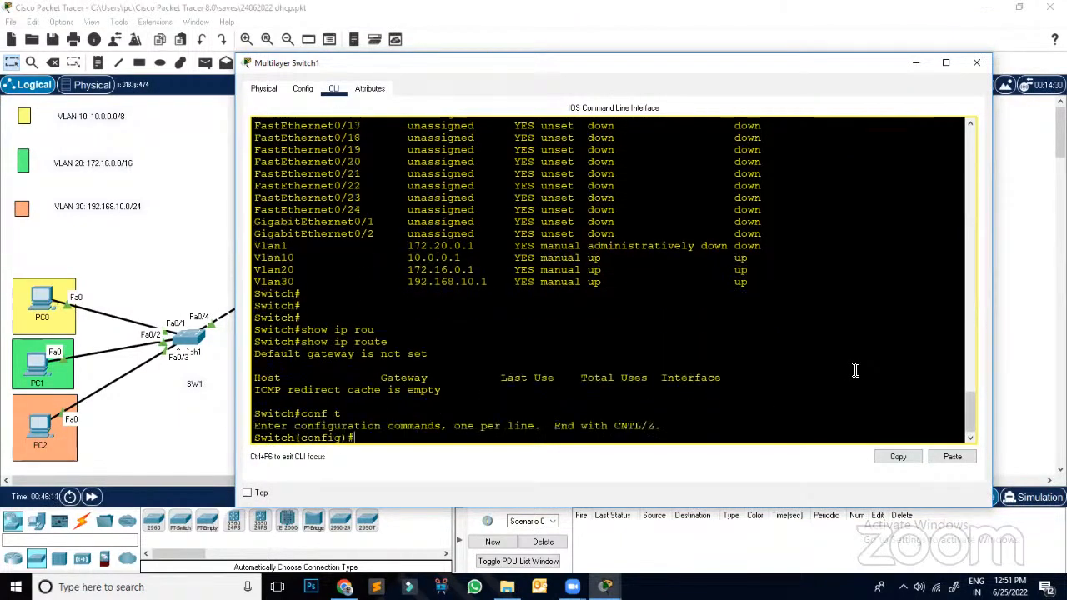
{"action": "type", "text": "ipo "}
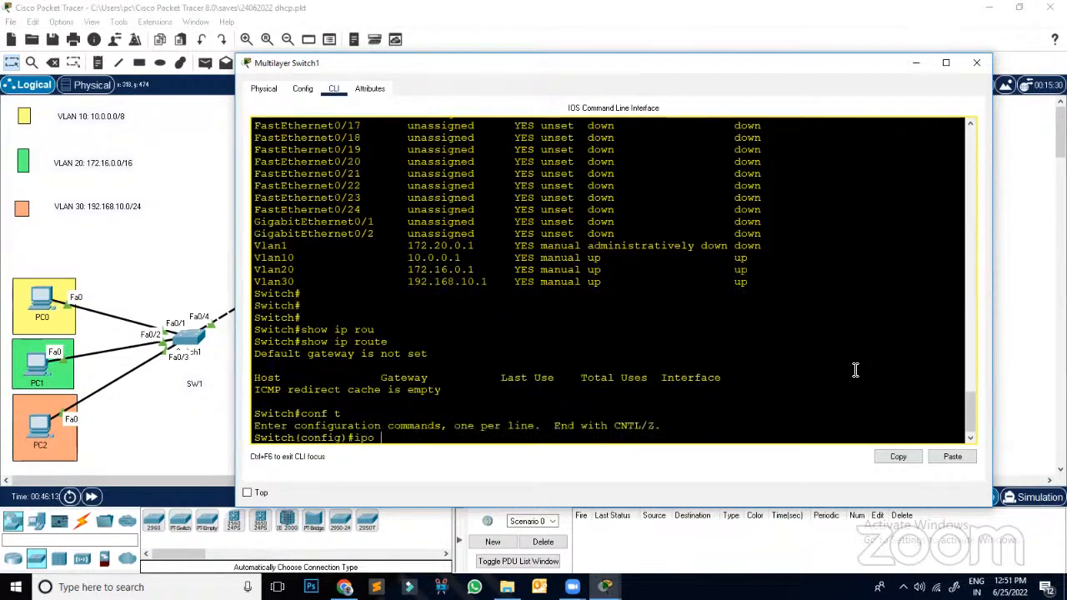
{"action": "type", "text": "ruouting"}
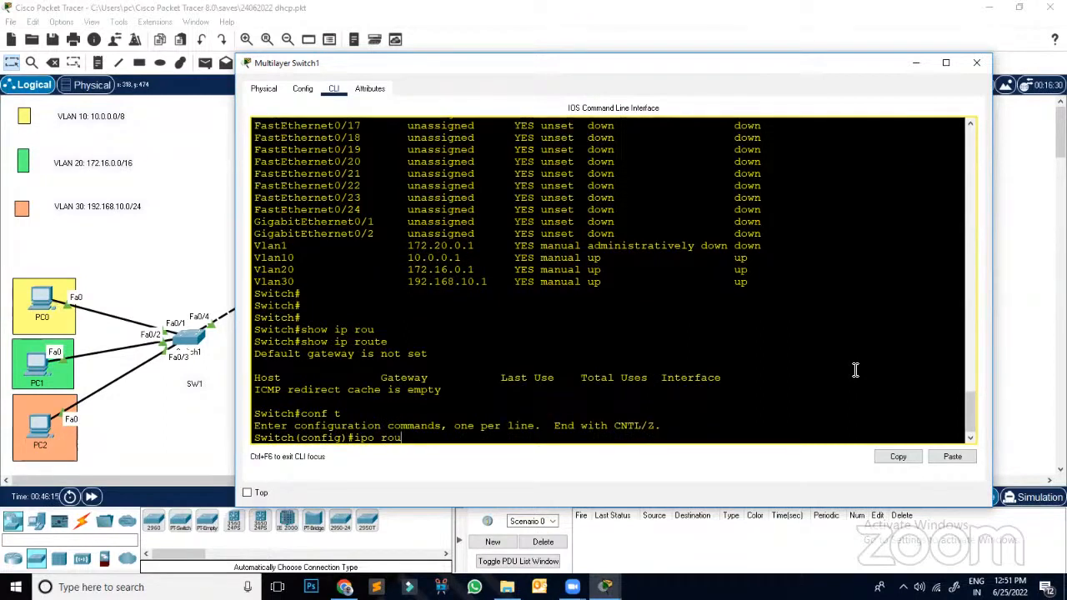
{"action": "key", "text": "Return"}
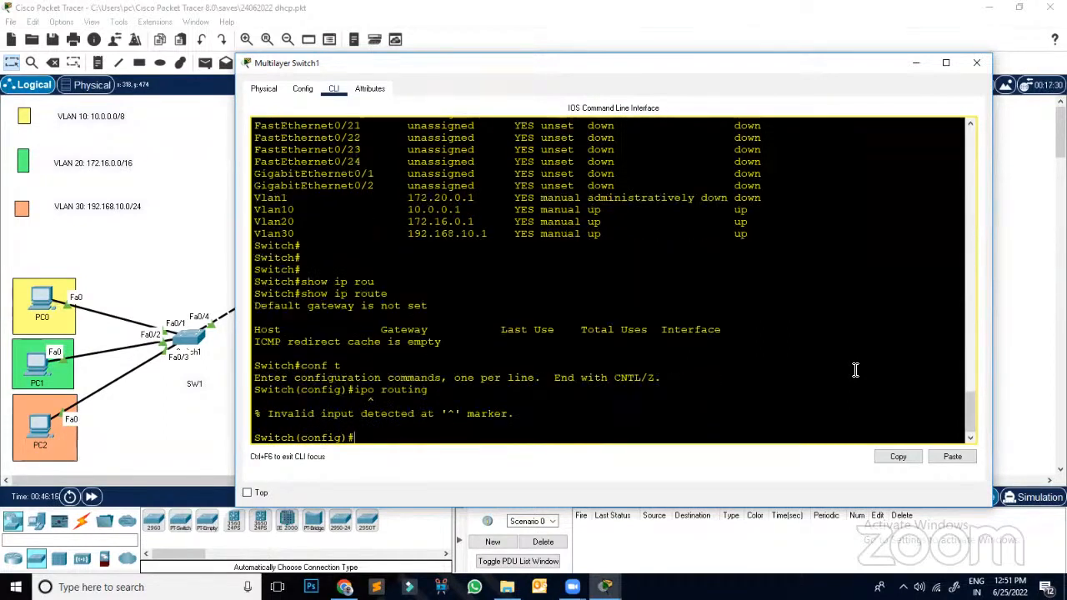
{"action": "type", "text": "ip routing"}
{"action": "key", "text": "Return"}
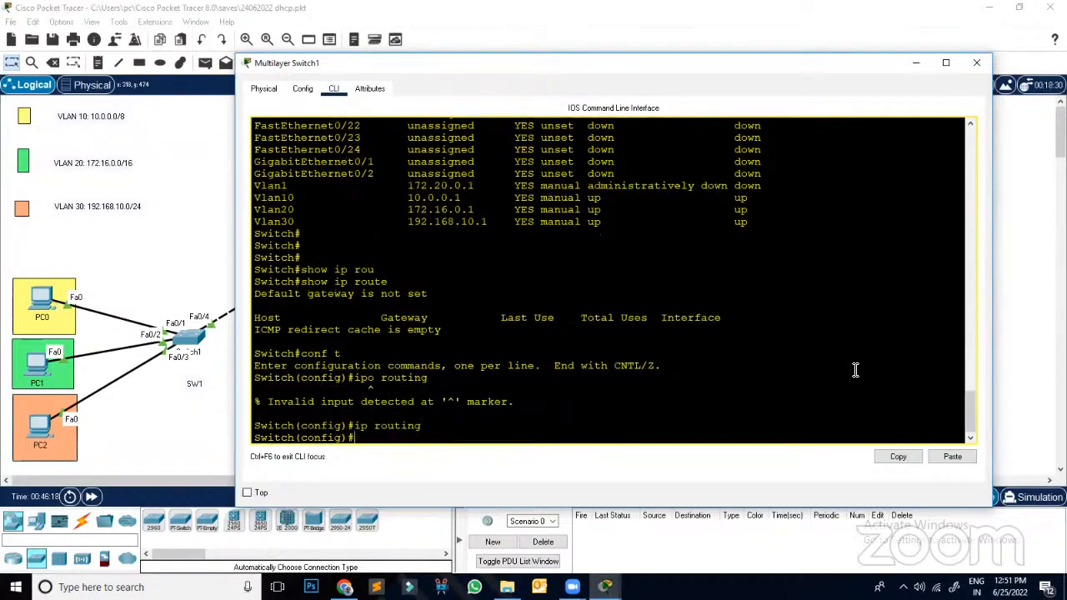
{"action": "type", "text": "end"}
{"action": "key", "text": "Return"}
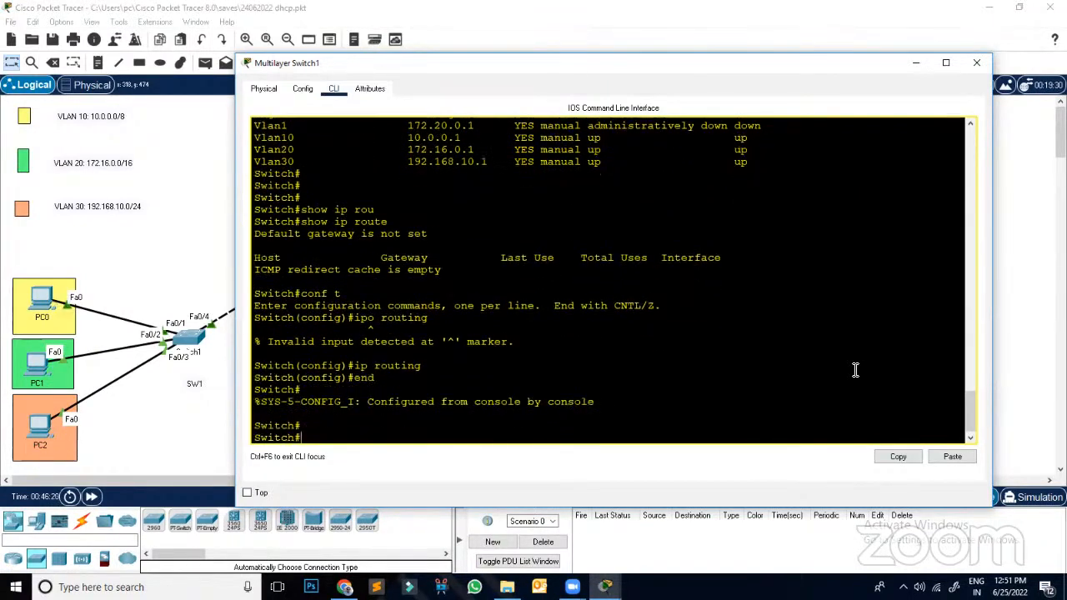
Step: Display the routing table again with show ip route, now that IP routing is enabled
{"action": "key", "text": "Return"}
{"action": "key", "text": "Return"}
{"action": "key", "text": "Return"}
{"action": "key", "text": "Return"}
{"action": "type", "text": "show ip r"}
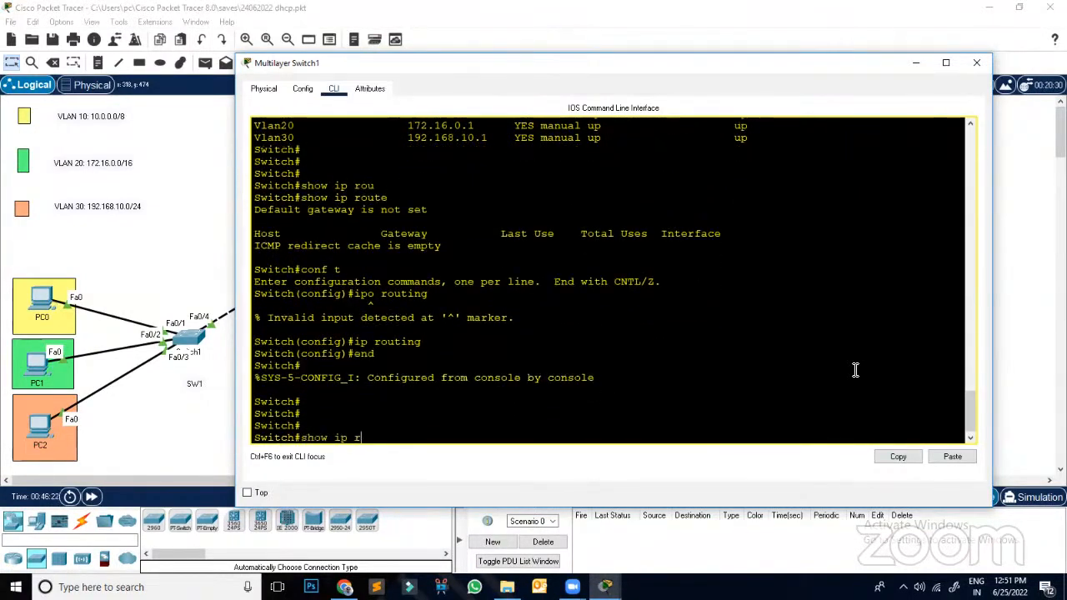
{"action": "type", "text": "ou"}
{"action": "key", "text": "Tab"}
{"action": "key", "text": "Return"}
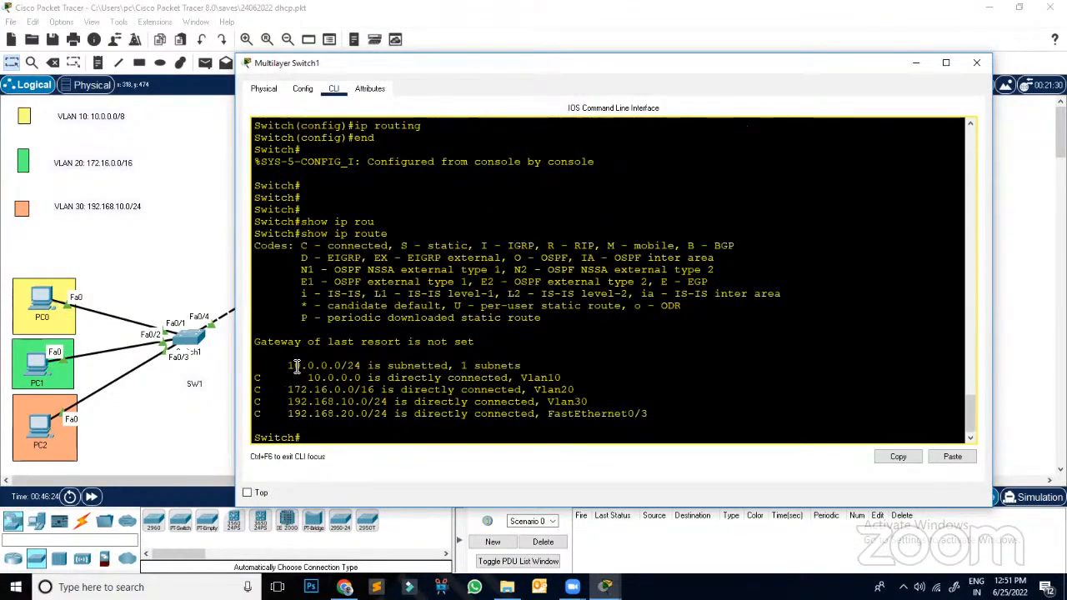
Step: Examine the directly connected networks in the routing table and compare them with the VLAN and router links in the topology
{"action": "left_click_drag", "start_coordinate": [288, 379], "coordinate": [361, 379]}
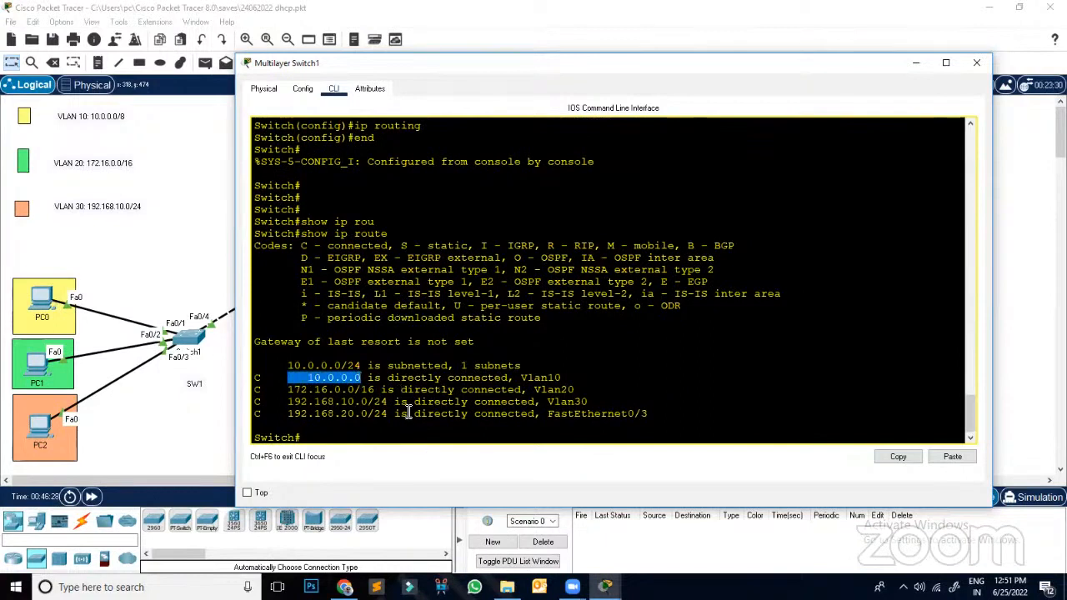
{"action": "left_click_drag", "start_coordinate": [350, 365], "coordinate": [380, 367]}
{"action": "left_click", "coordinate": [346, 364]}
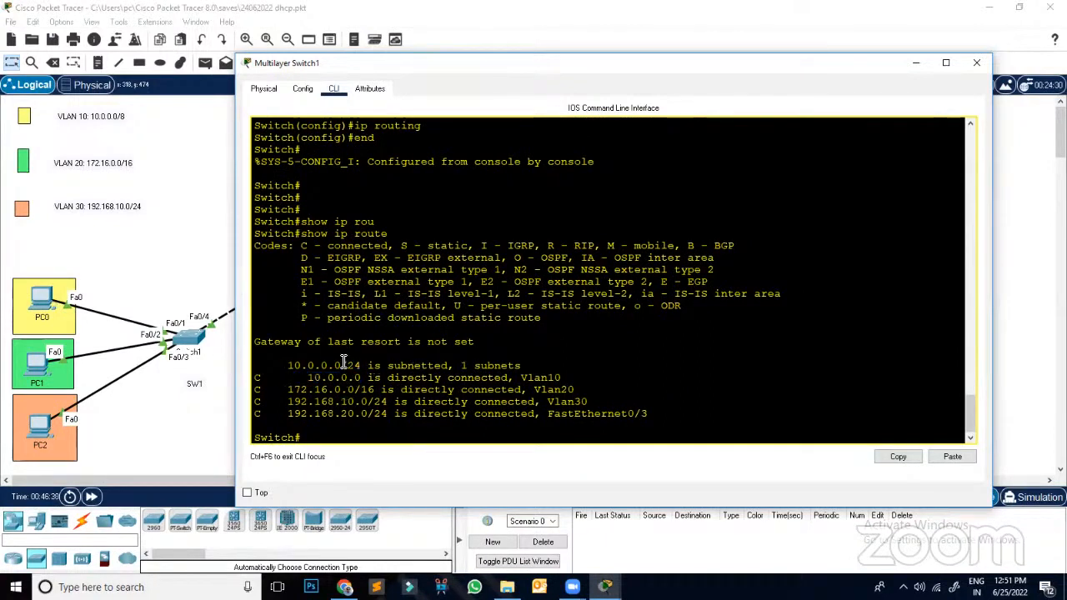
{"action": "left_click_drag", "start_coordinate": [287, 389], "coordinate": [381, 389]}
{"action": "left_click_drag", "start_coordinate": [288, 402], "coordinate": [385, 403]}
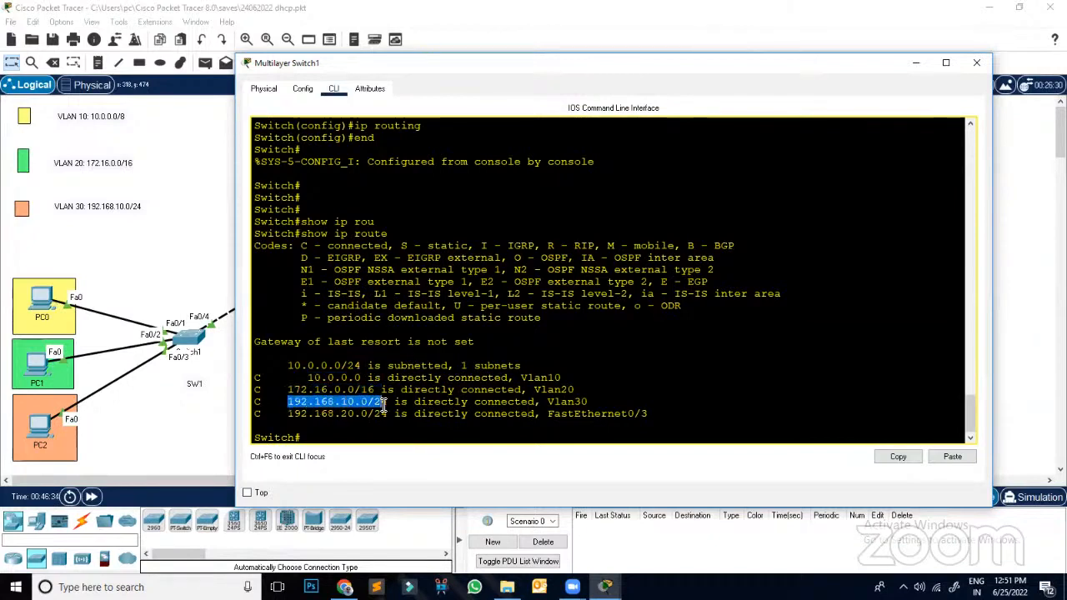
{"action": "left_click", "coordinate": [475, 401]}
{"action": "left_click_drag", "start_coordinate": [287, 413], "coordinate": [392, 414]}
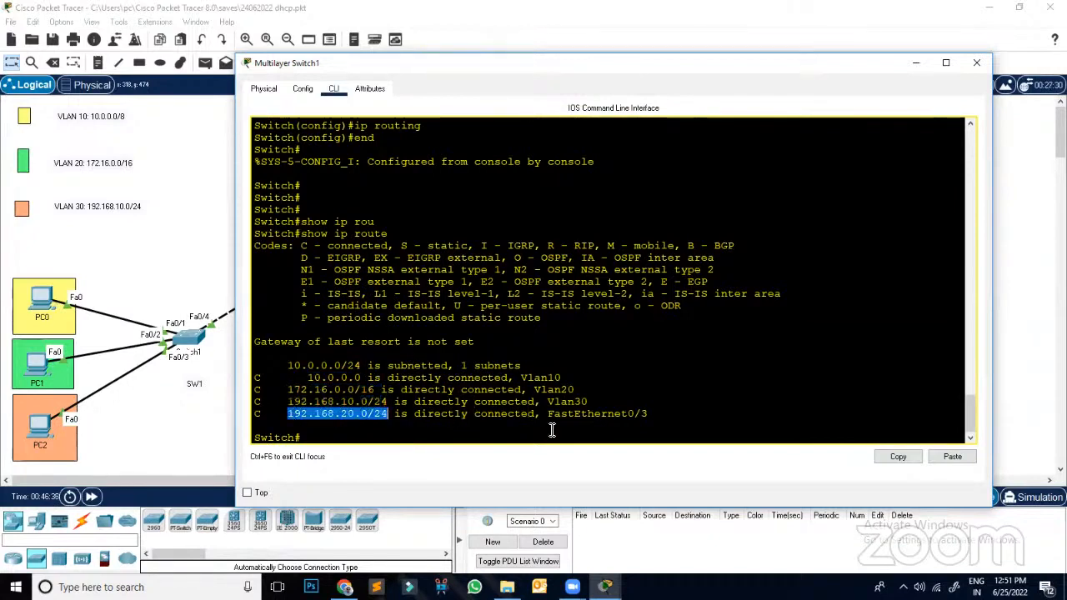
{"action": "left_click", "coordinate": [305, 368]}
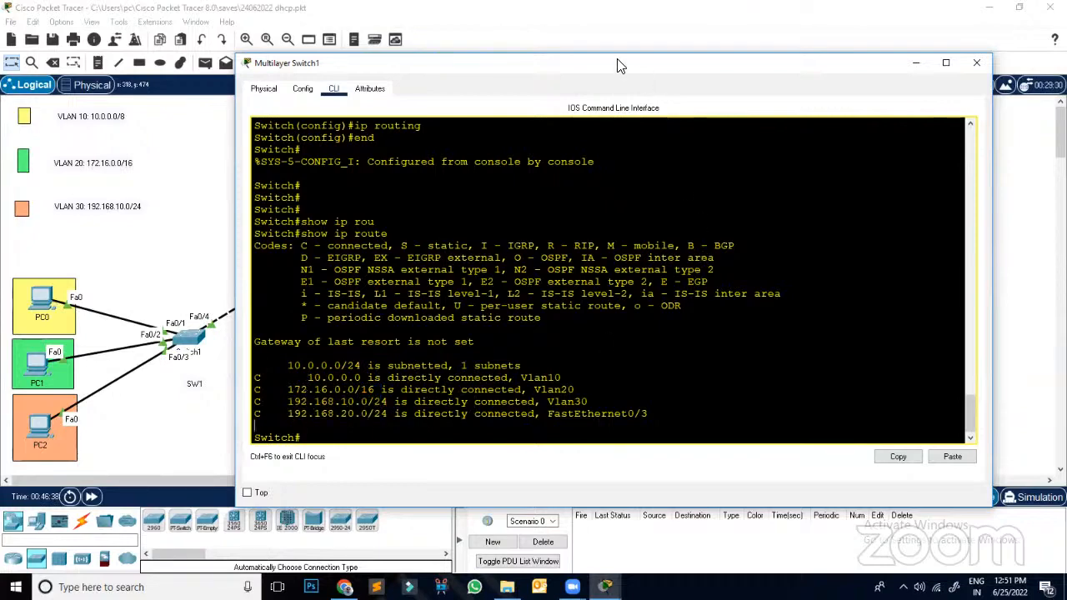
{"action": "left_click_drag", "start_coordinate": [681, 63], "coordinate": [925, 267]}
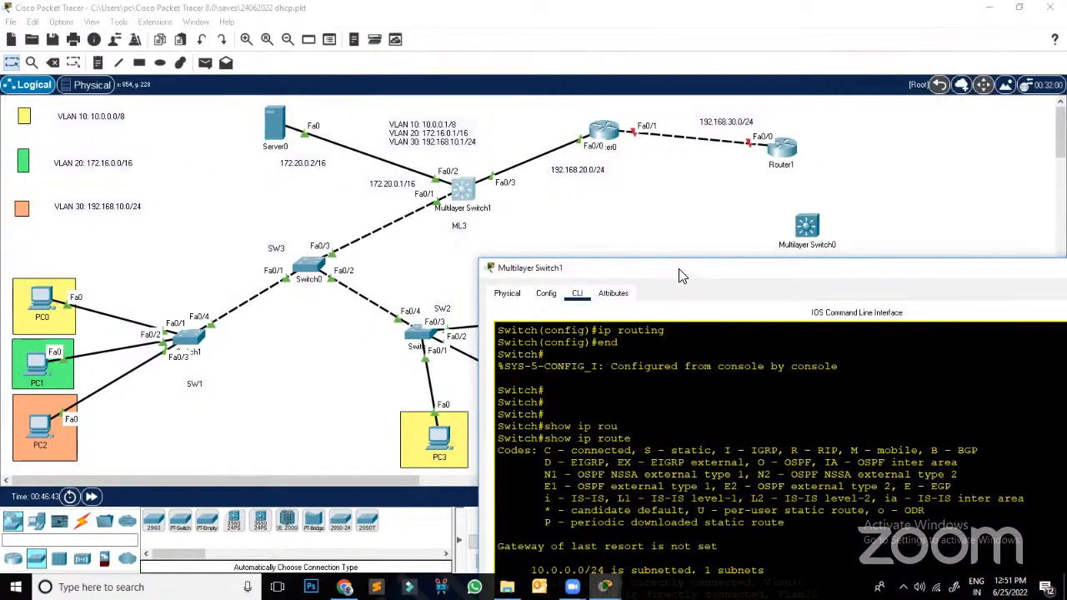
{"action": "left_click_drag", "start_coordinate": [680, 275], "coordinate": [696, 121]}
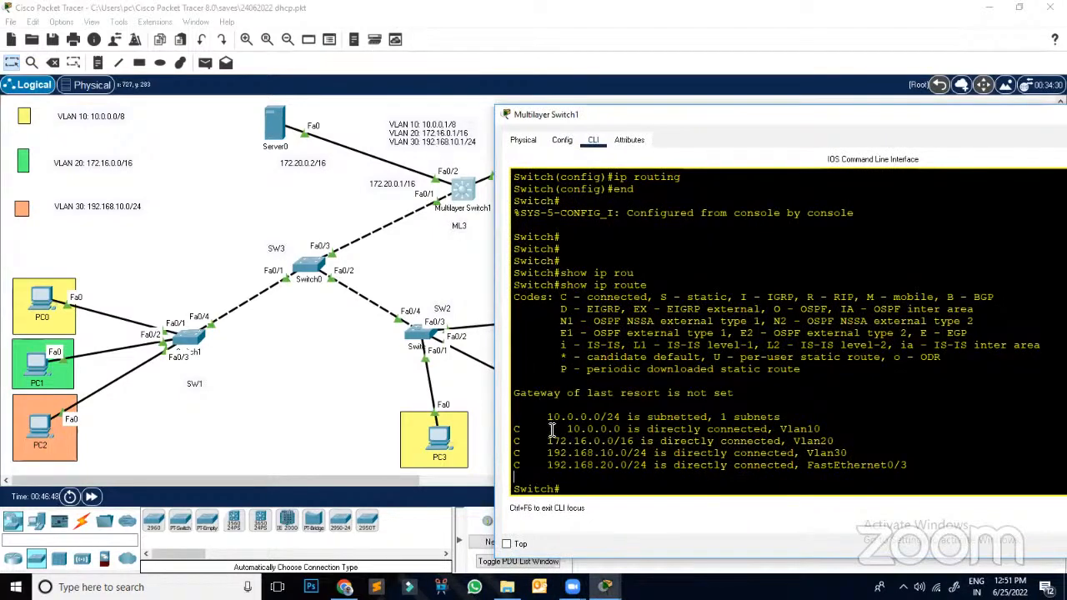
{"action": "left_click_drag", "start_coordinate": [547, 442], "coordinate": [634, 444]}
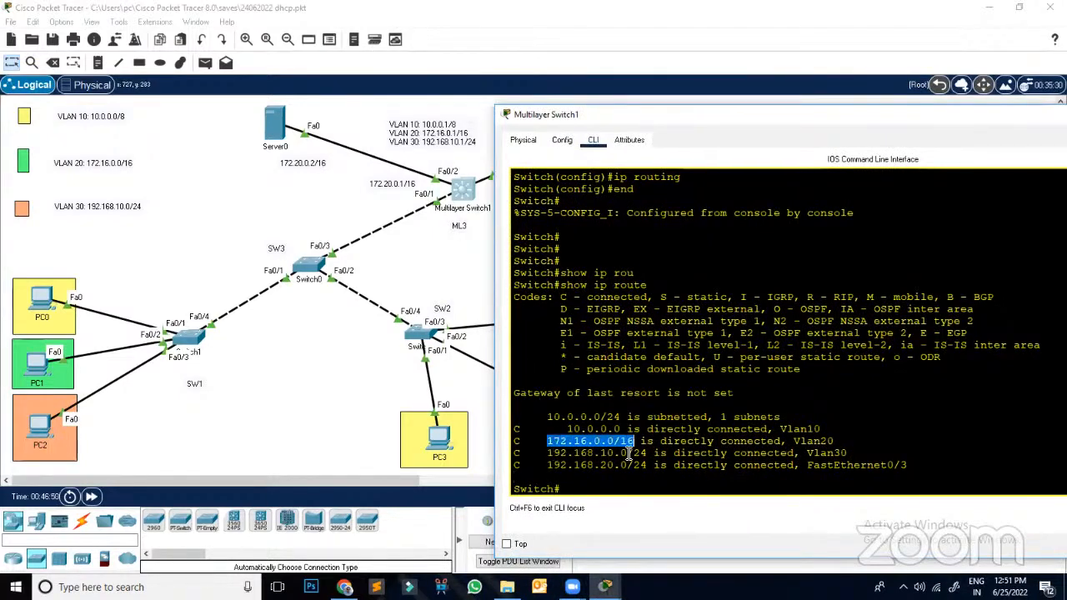
{"action": "left_click_drag", "start_coordinate": [548, 454], "coordinate": [580, 445]}
{"action": "left_click", "coordinate": [807, 437]}
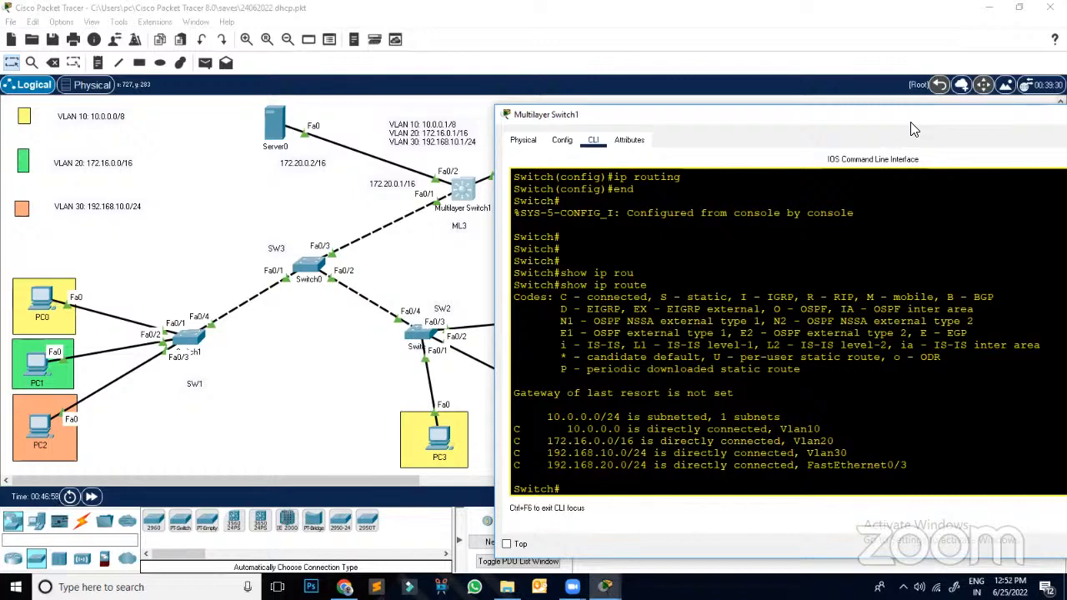
Step: Put the switch window away, set PC0's IP configuration to DHCP to request an address, and close PC0
{"action": "left_click_drag", "start_coordinate": [893, 127], "coordinate": [723, 123]}
{"action": "left_click", "coordinate": [992, 117]}
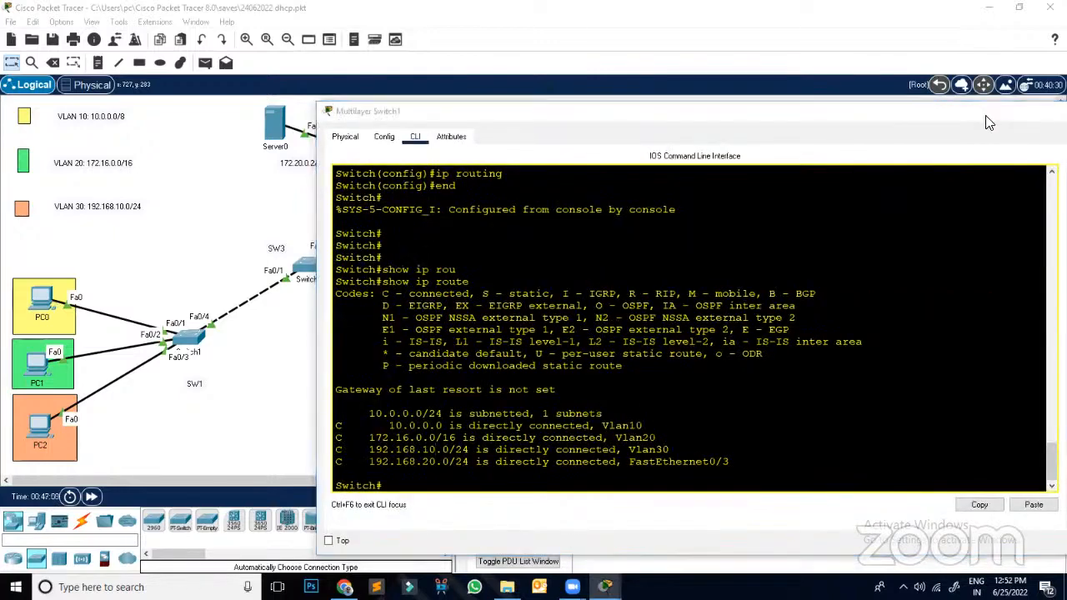
{"action": "left_click", "coordinate": [50, 304]}
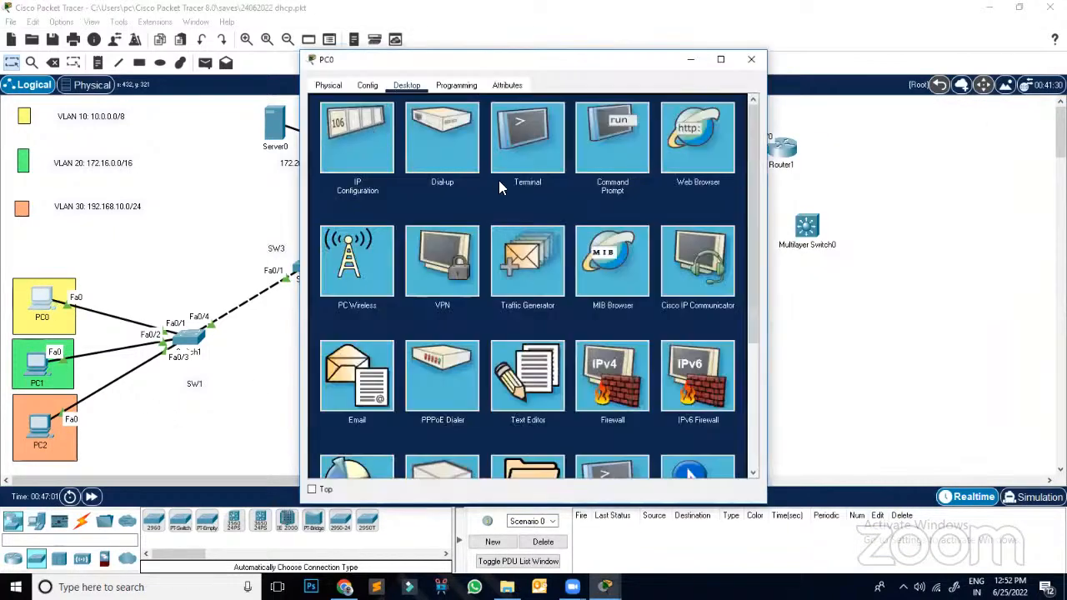
{"action": "left_click", "coordinate": [360, 157]}
{"action": "left_click", "coordinate": [468, 159]}
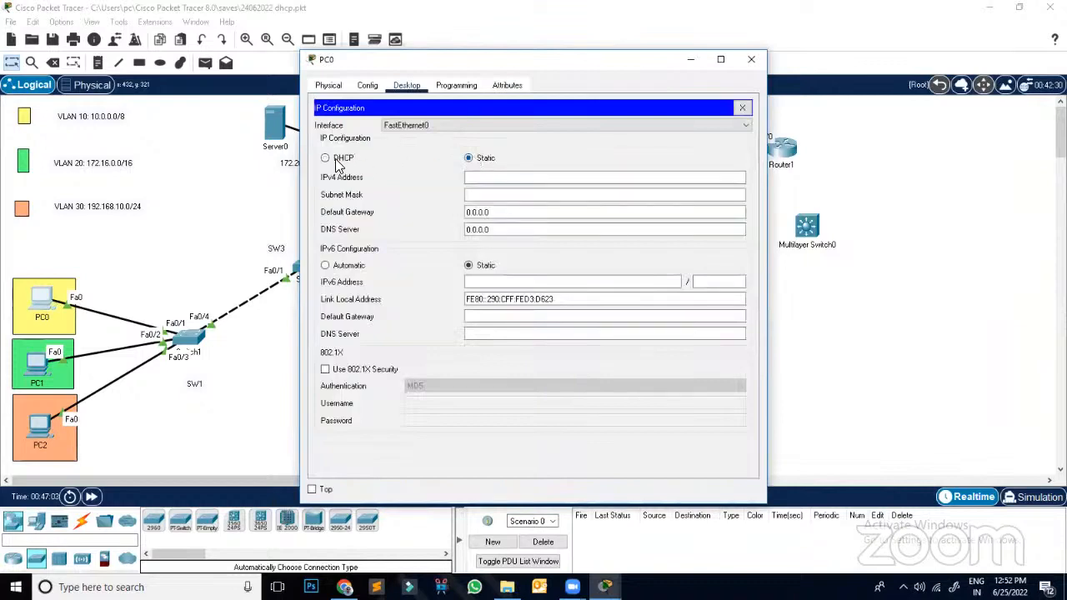
{"action": "left_click", "coordinate": [326, 159]}
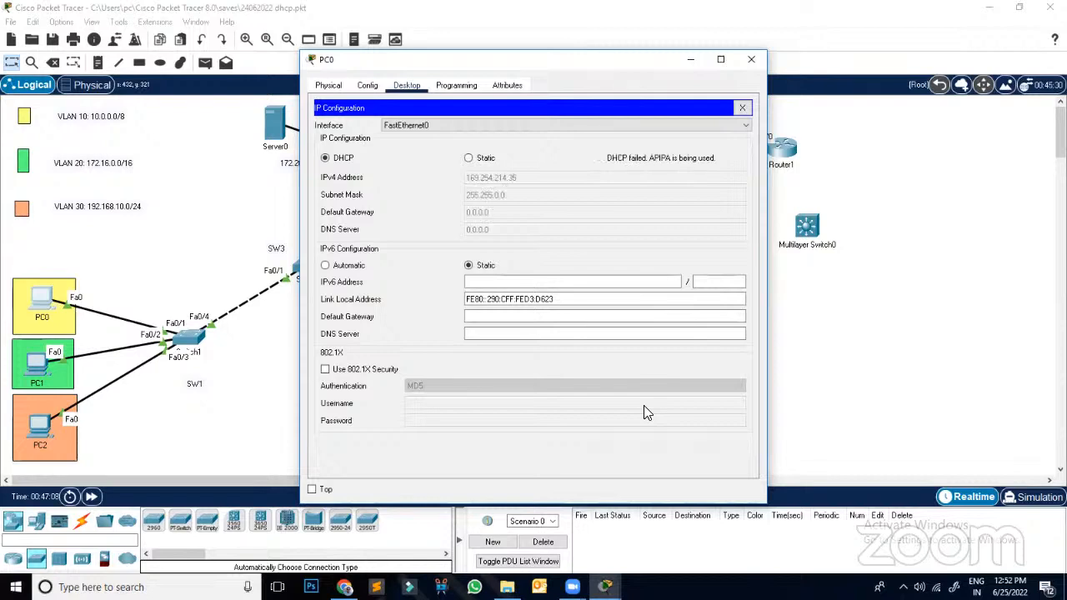
{"action": "left_click", "coordinate": [751, 59]}
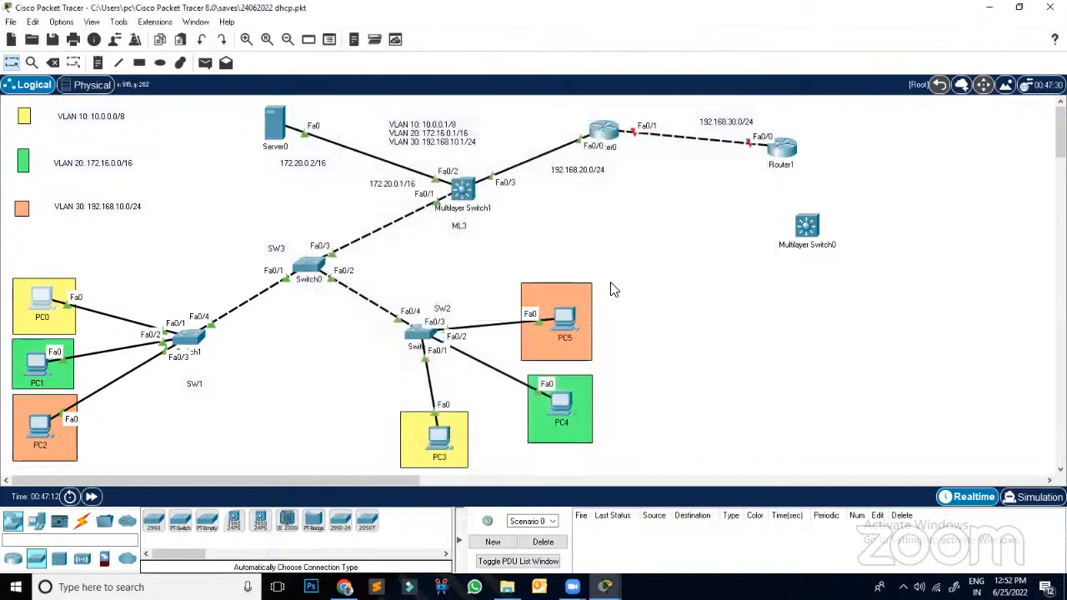
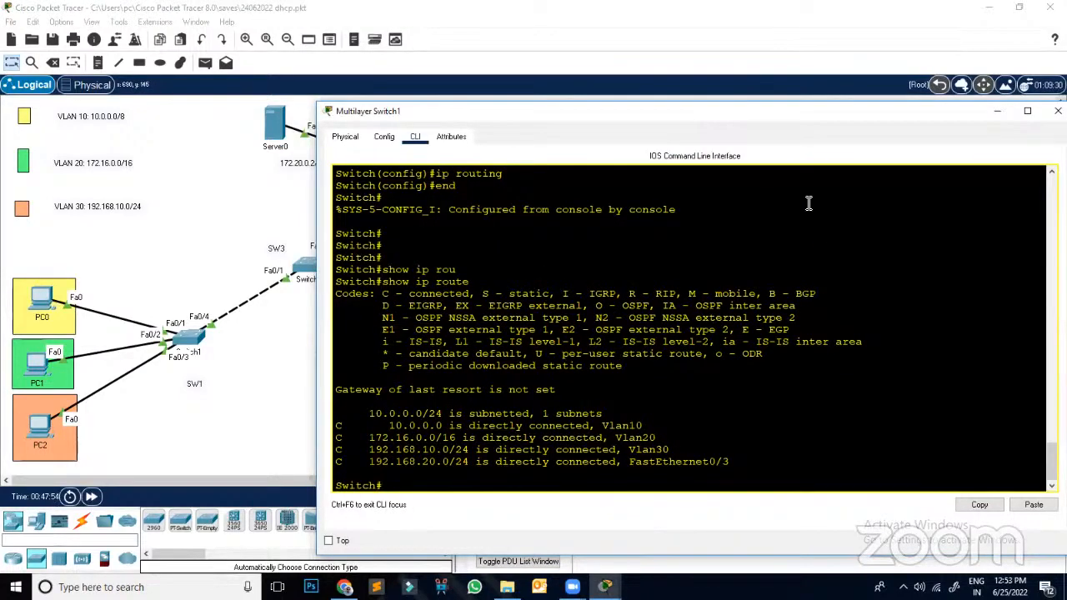
Step: Reposition the Multilayer Switch1 window beside the topology and enter global configuration mode with conf t
{"action": "left_click_drag", "start_coordinate": [755, 112], "coordinate": [762, 337]}
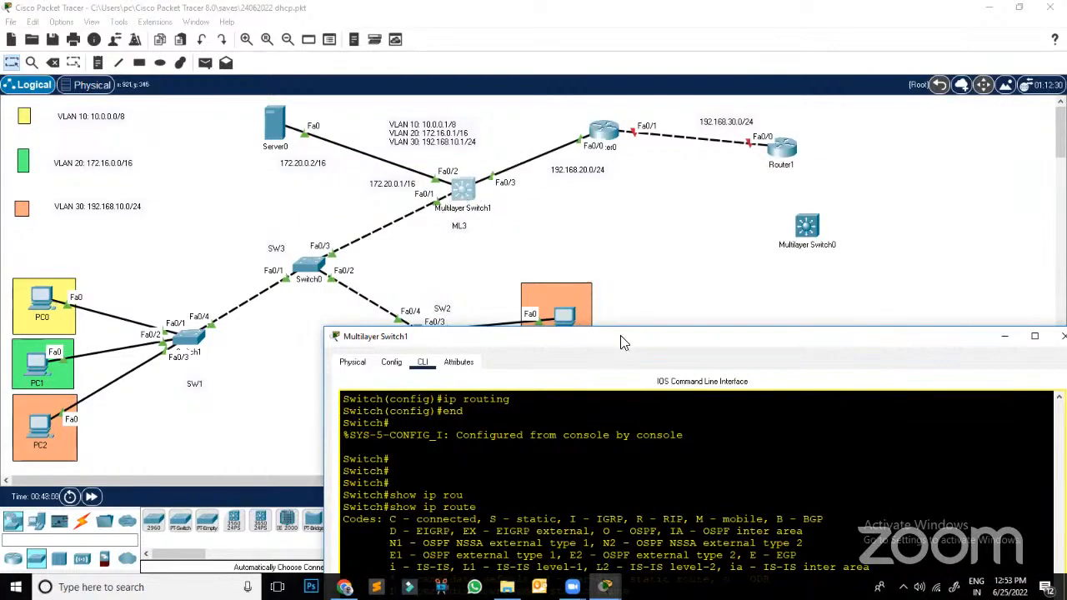
{"action": "left_click_drag", "start_coordinate": [625, 340], "coordinate": [638, 119]}
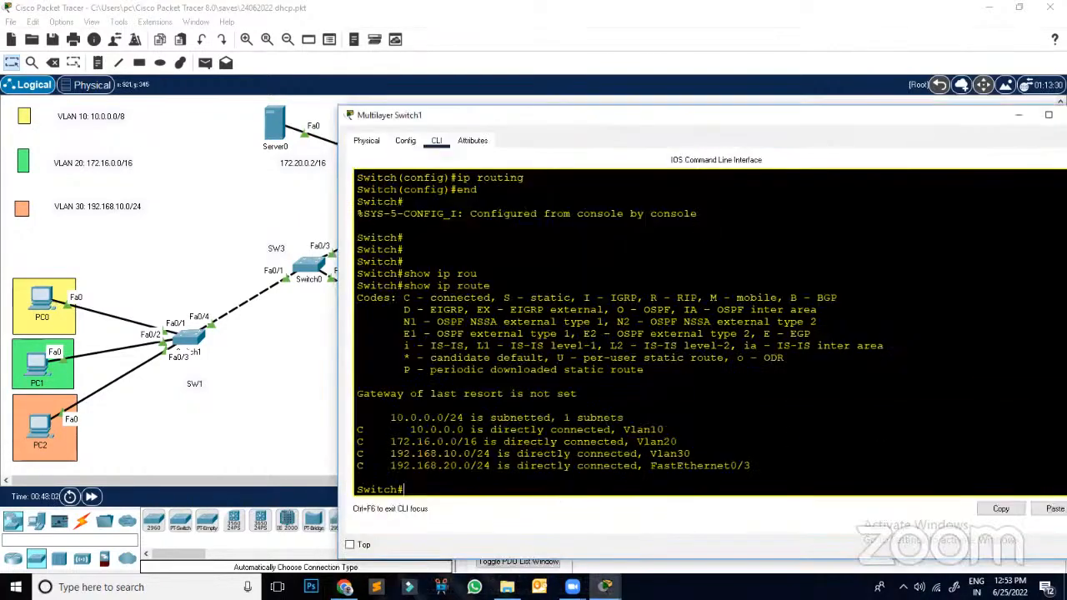
{"action": "left_click_drag", "start_coordinate": [597, 116], "coordinate": [759, 72]}
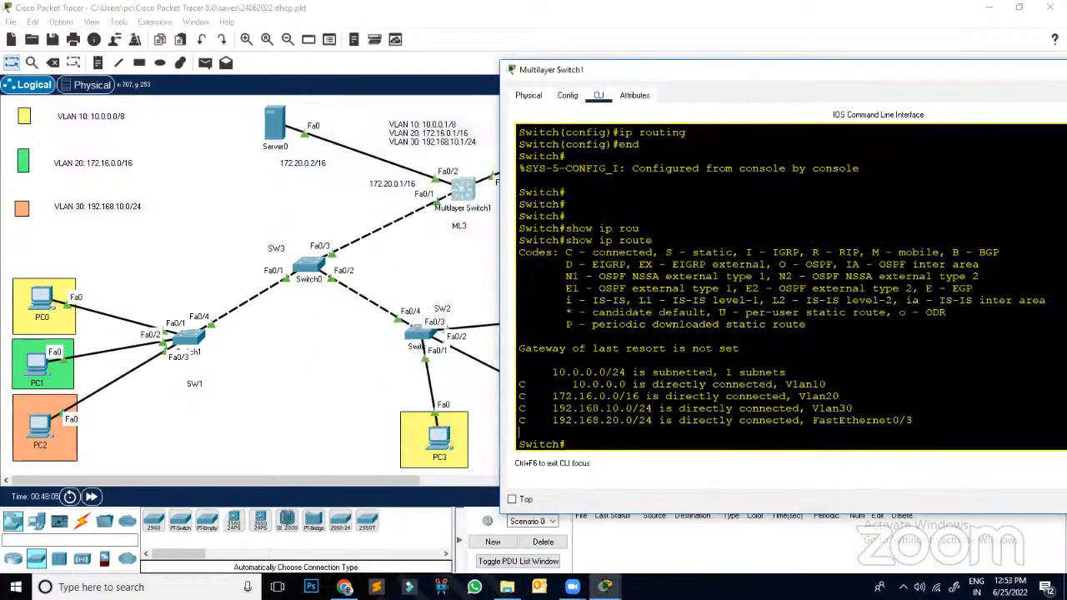
{"action": "key", "text": "Return"}
{"action": "key", "text": "Return"}
{"action": "key", "text": "Return"}
{"action": "key", "text": "Return"}
{"action": "type", "text": "conf t"}
{"action": "key", "text": "Return"}
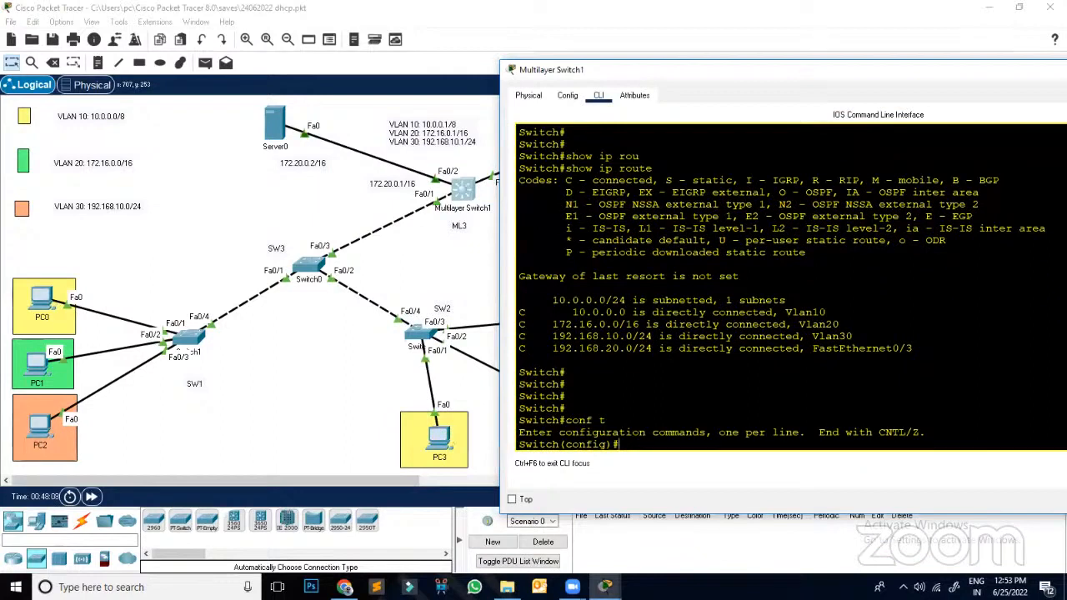
Step: Set the trunk encapsulation of interface f0/1 on Multilayer Switch1 to dot1q
{"action": "type", "text": "int f0/1"}
{"action": "key", "text": "Return"}
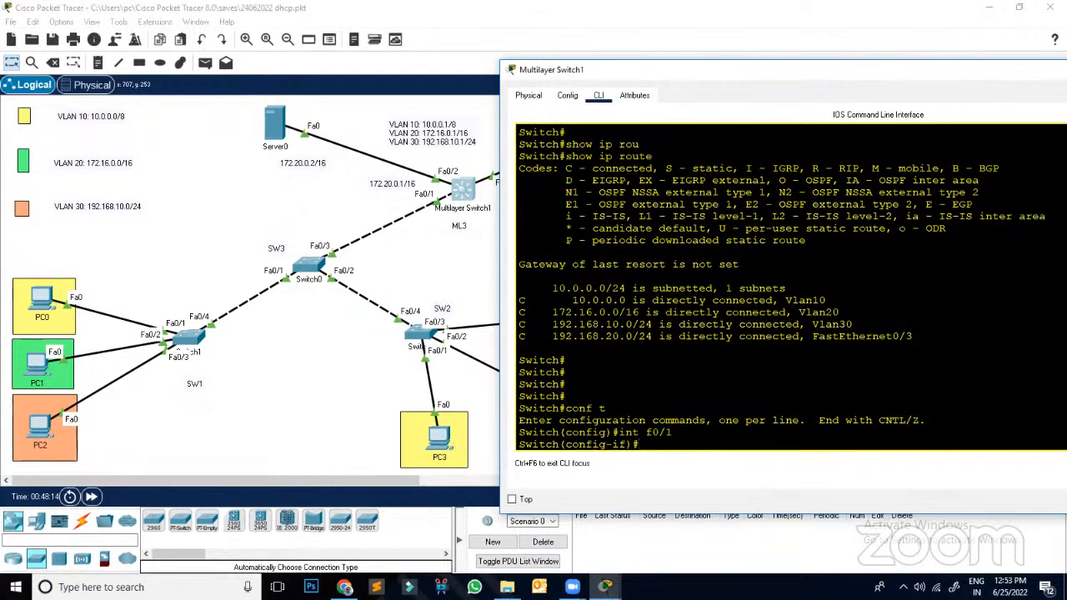
{"action": "type", "text": "swi"}
{"action": "key", "text": "Tab"}
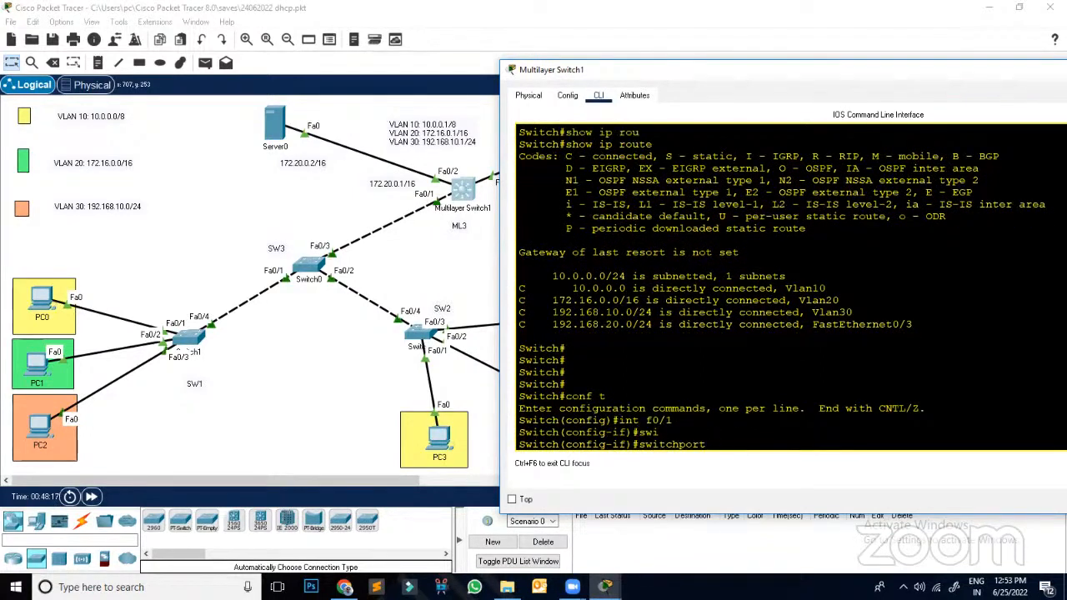
{"action": "type", "text": "tru"}
{"action": "key", "text": "Tab"}
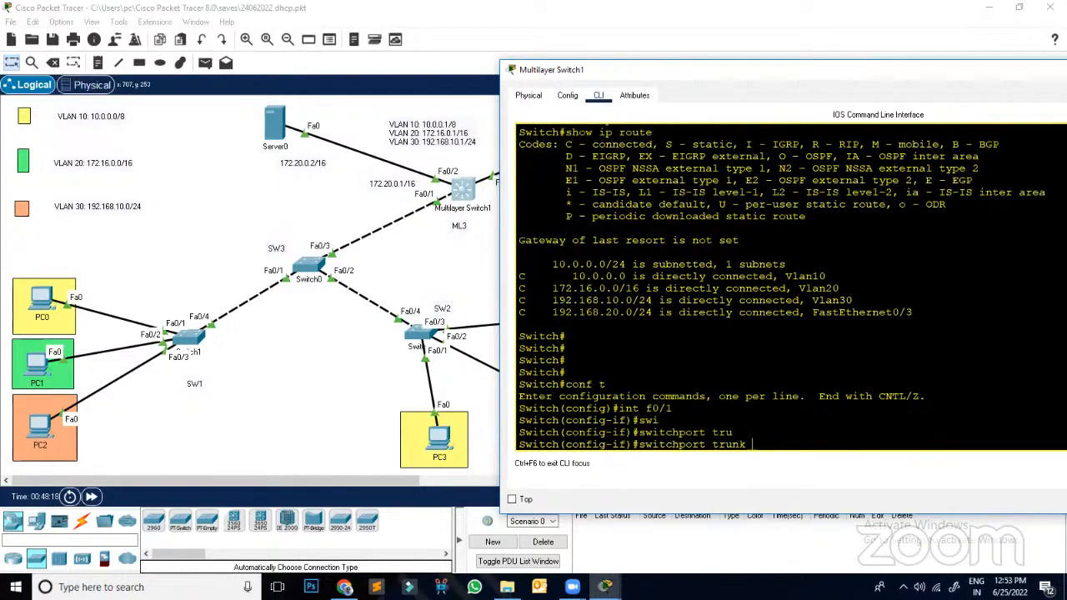
{"action": "type", "text": "en"}
{"action": "key", "text": "Tab"}
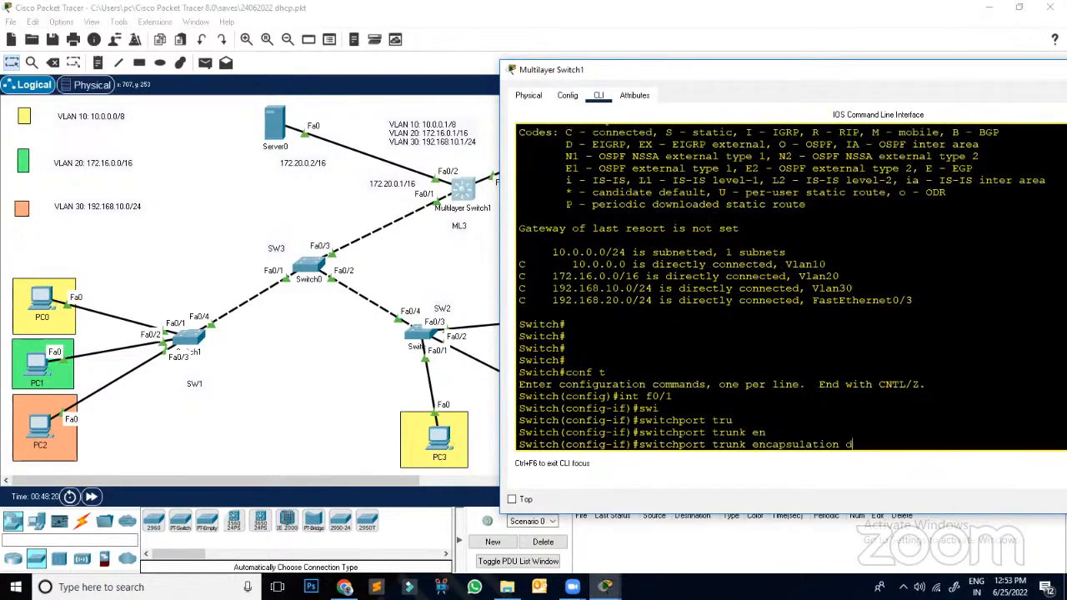
{"action": "type", "text": "d"}
{"action": "key", "text": "Tab"}
{"action": "key", "text": "Return"}
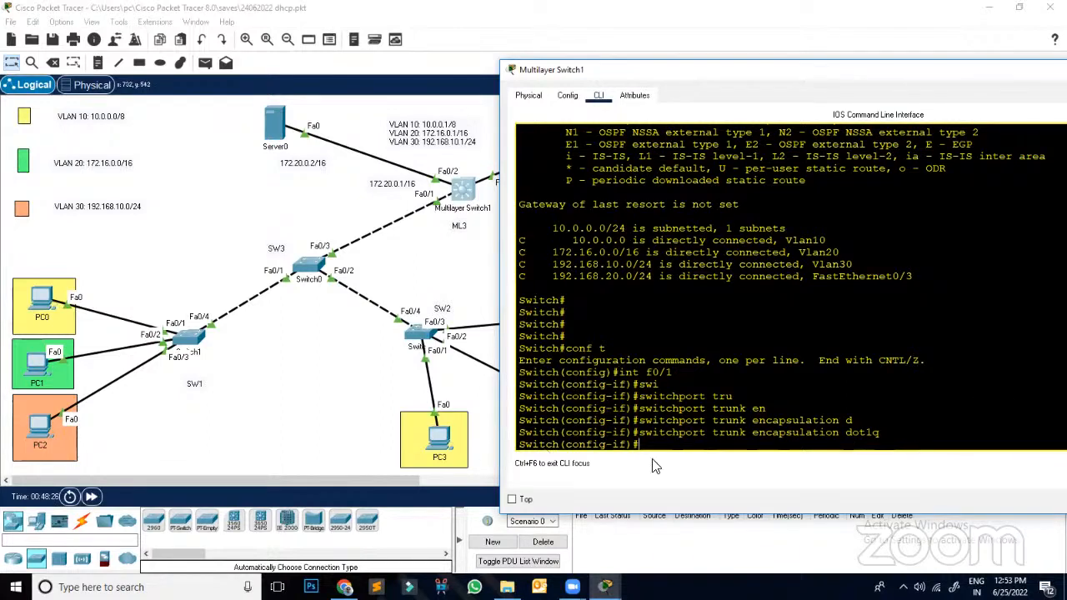
Step: Switch PC0's IP configuration between Static and DHCP to request an address again, ending on DHCP, and close PC0
{"action": "left_click", "coordinate": [51, 304]}
{"action": "left_click", "coordinate": [358, 209]}
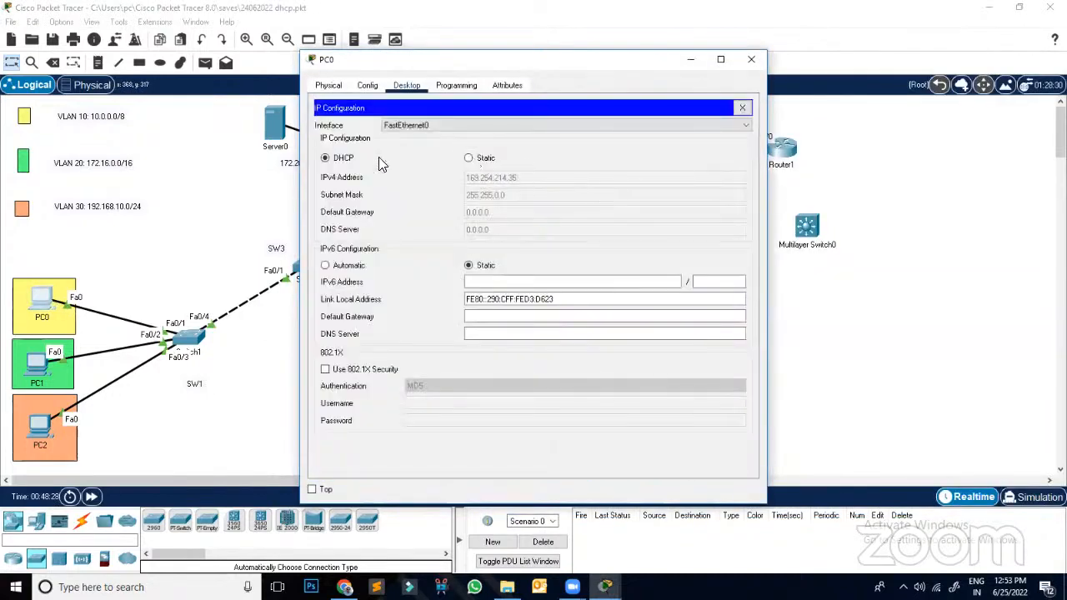
{"action": "left_click", "coordinate": [469, 158]}
{"action": "left_click", "coordinate": [350, 158]}
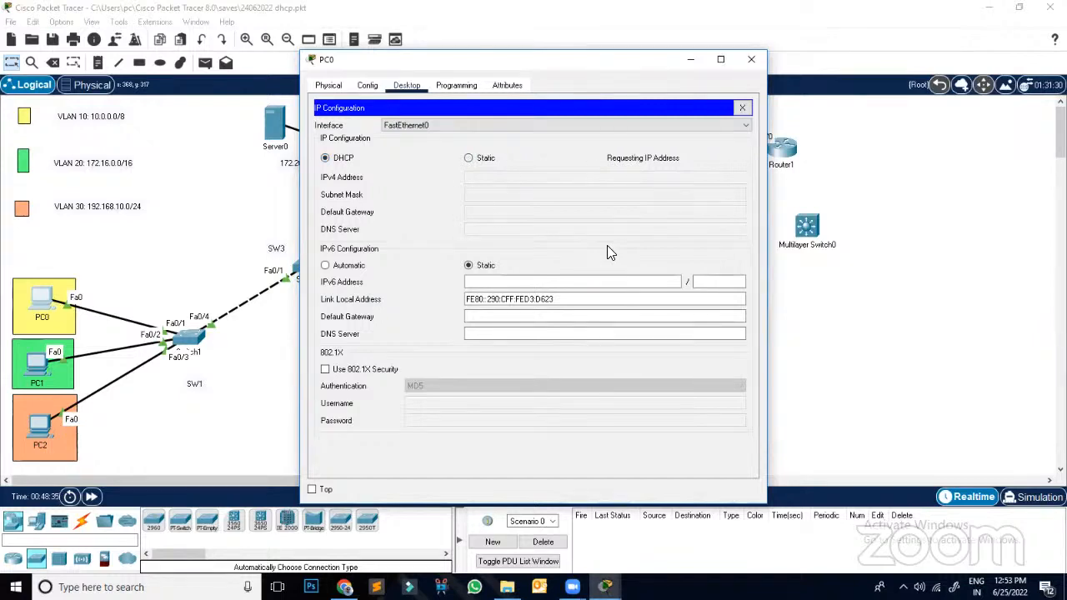
{"action": "left_click", "coordinate": [468, 158]}
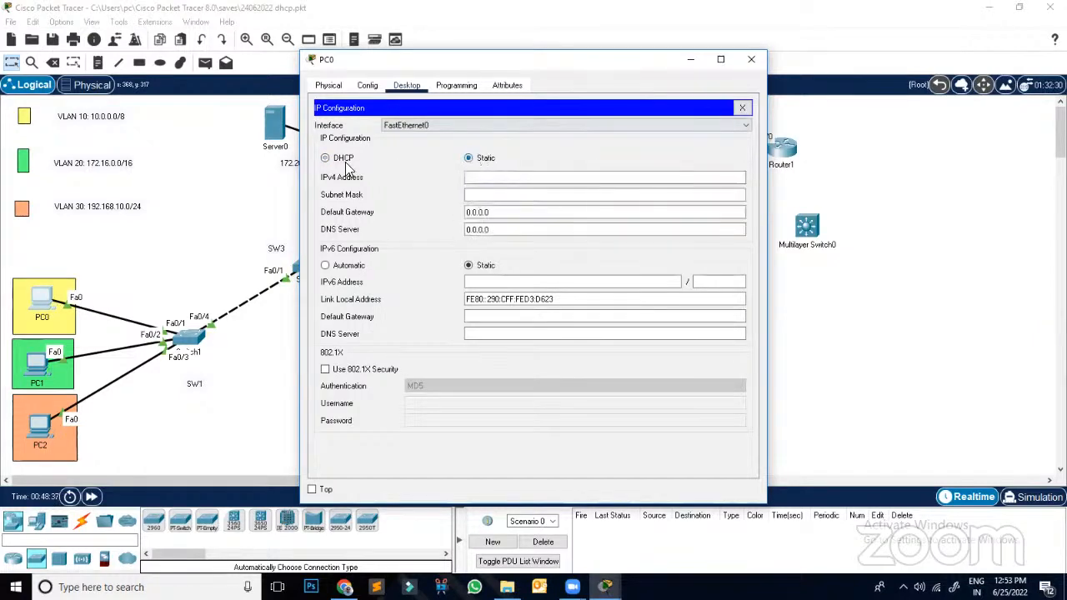
{"action": "left_click", "coordinate": [346, 160]}
{"action": "key", "text": "alt+F4"}
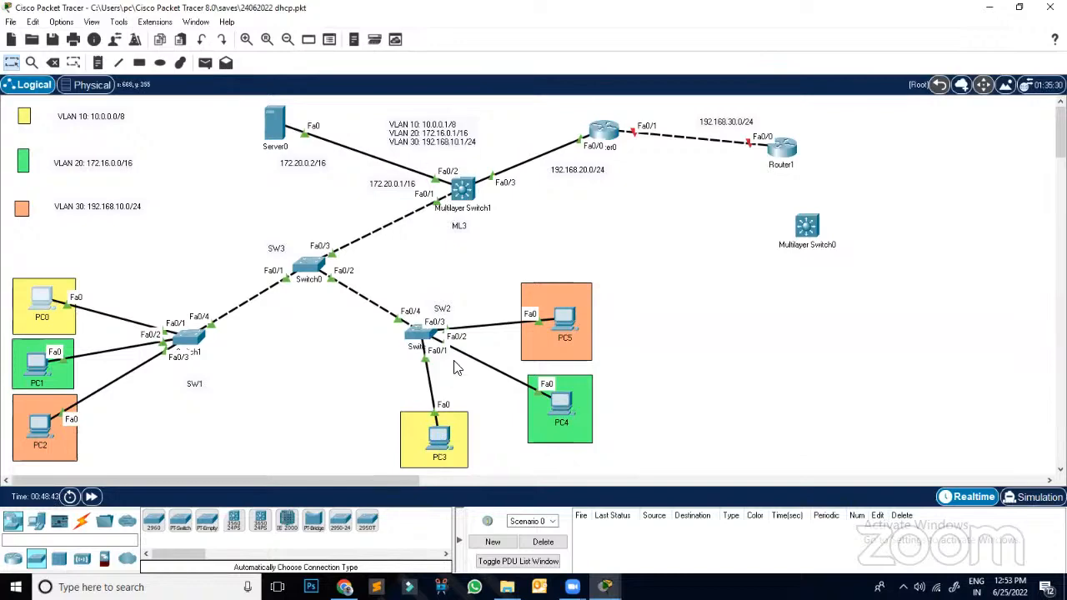
Step: Check PC3's static IP configuration, ping its gateway 10.0.0.1 from the command prompt, and put the PC3 window away
{"action": "left_click", "coordinate": [442, 439]}
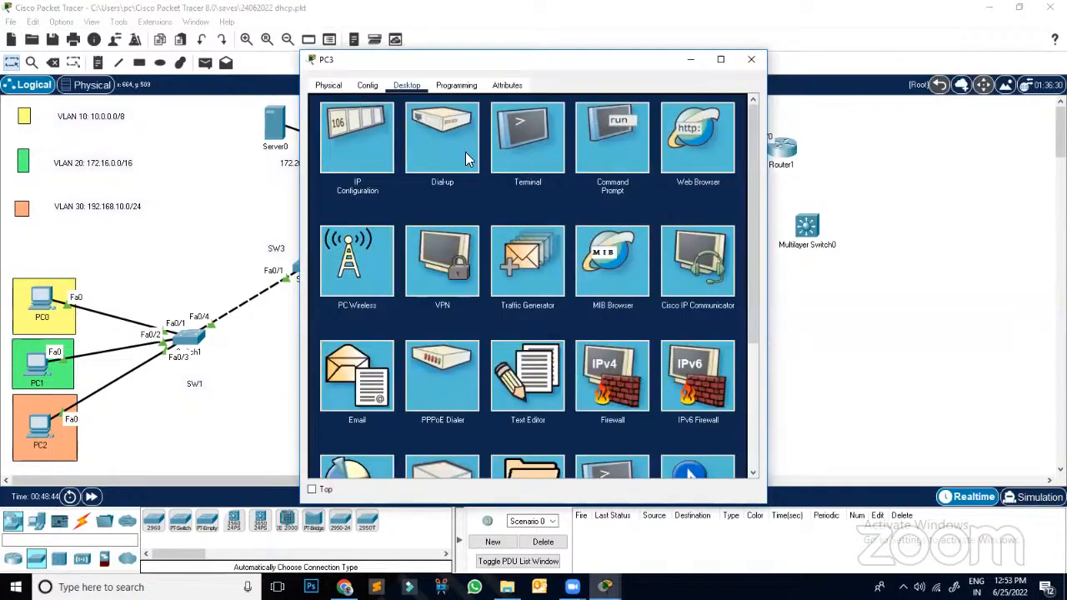
{"action": "left_click", "coordinate": [356, 137]}
{"action": "left_click_drag", "start_coordinate": [519, 178], "coordinate": [459, 178]}
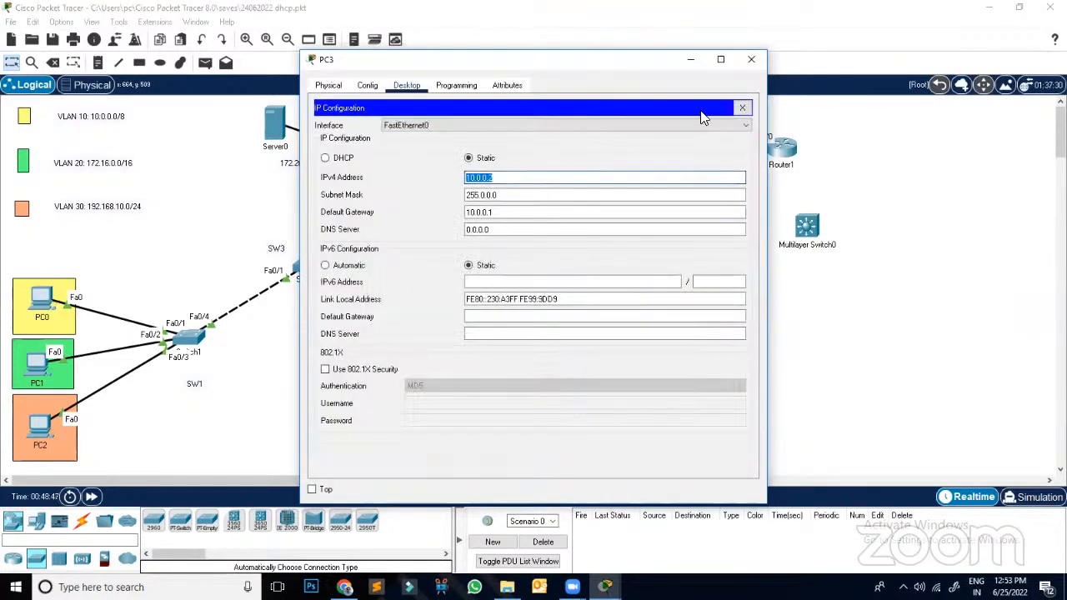
{"action": "left_click", "coordinate": [744, 111]}
{"action": "left_click", "coordinate": [618, 138]}
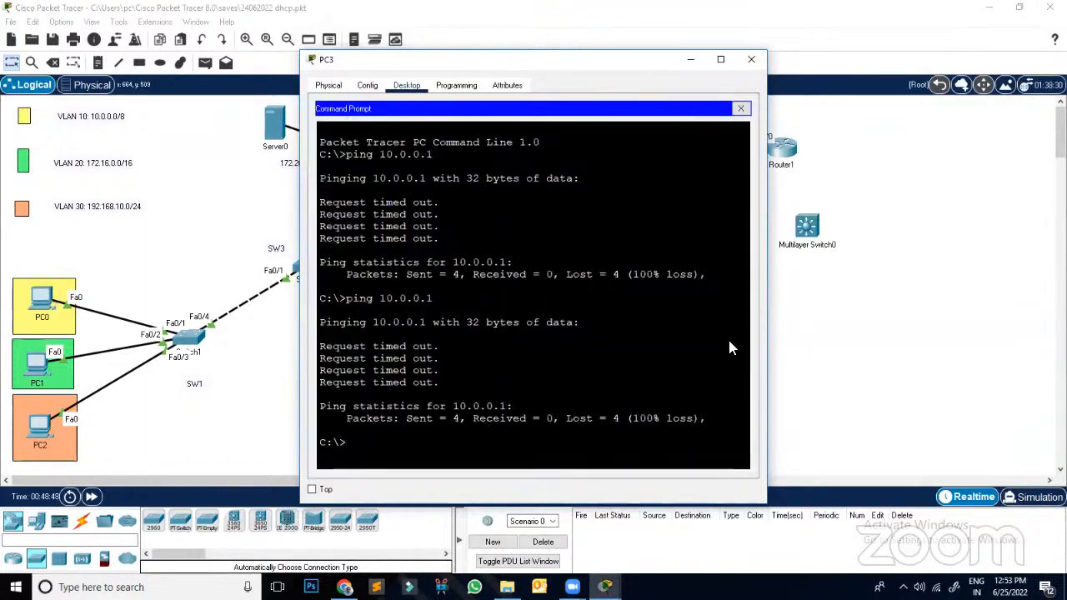
{"action": "key", "text": "Up"}
{"action": "key", "text": "Return"}
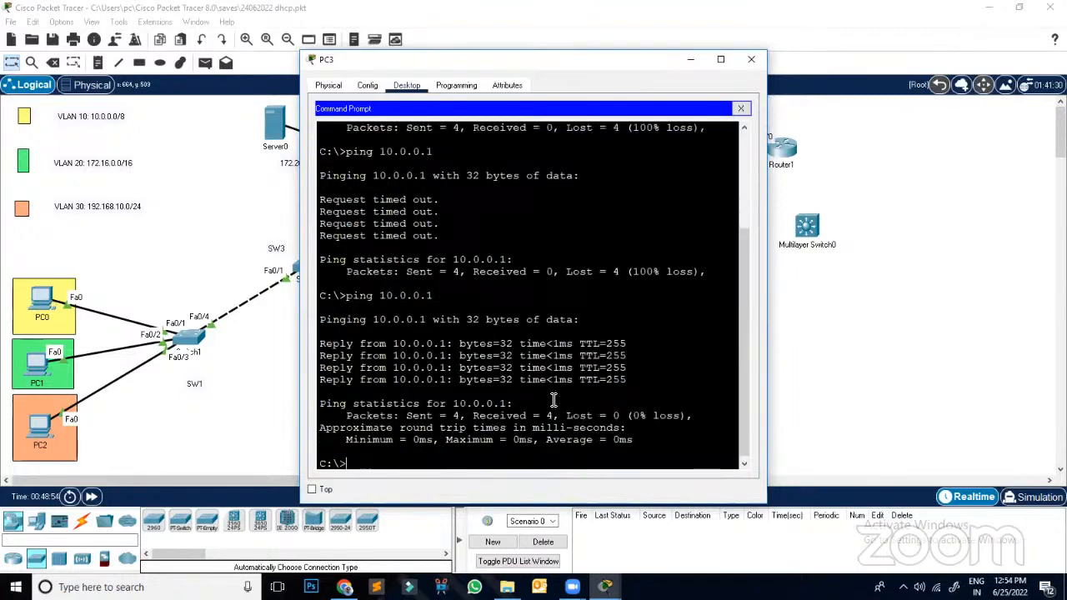
{"action": "left_click", "coordinate": [689, 65]}
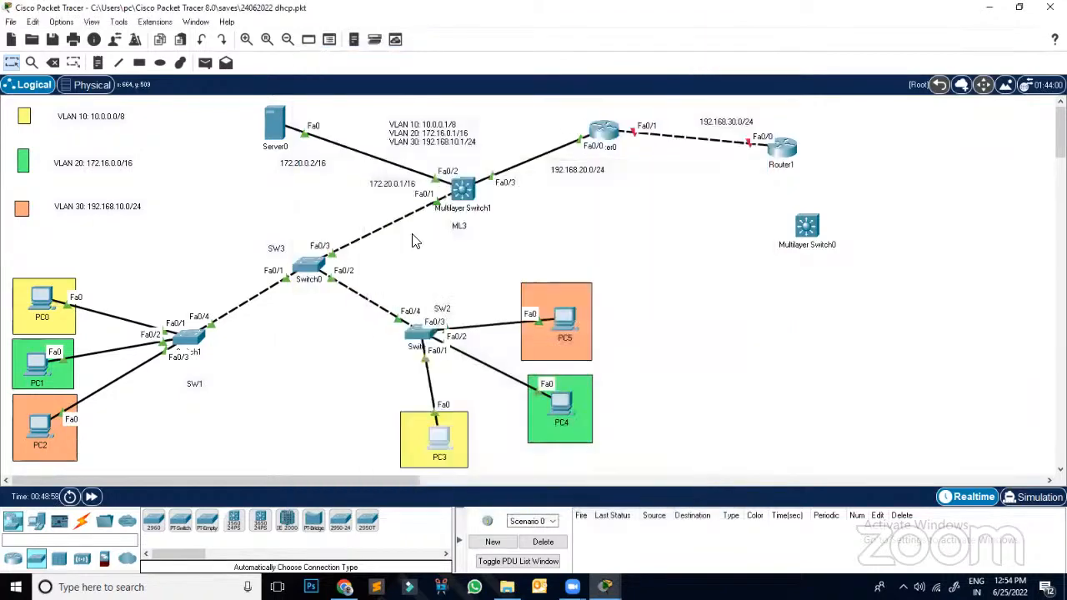
Step: Set PC0's IP configuration to Static and back to DHCP to retry the address request, and close PC0
{"action": "left_click", "coordinate": [37, 306]}
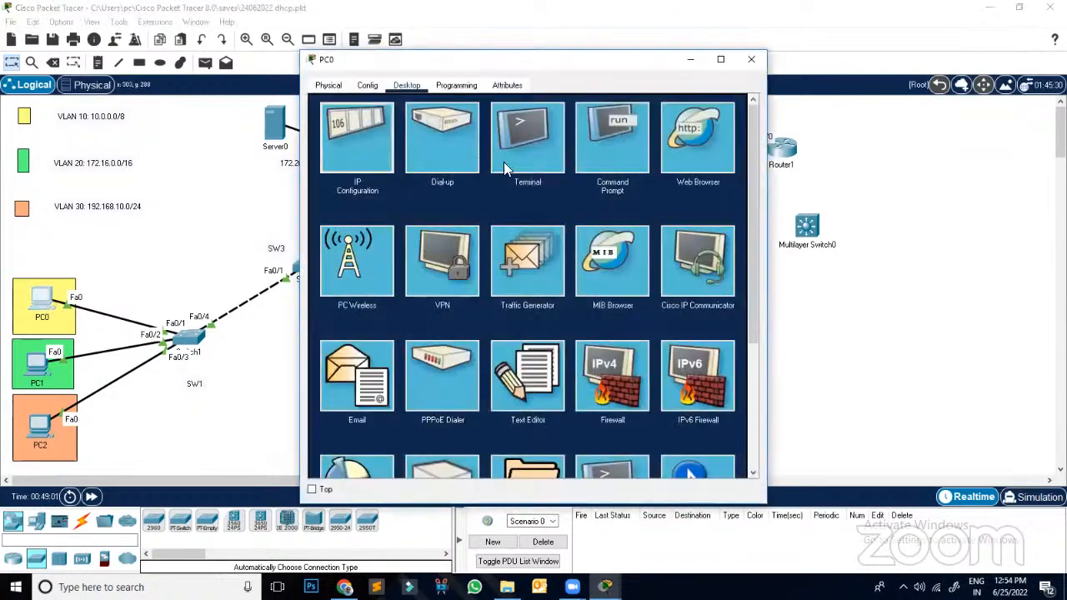
{"action": "left_click", "coordinate": [362, 179]}
{"action": "left_click", "coordinate": [465, 158]}
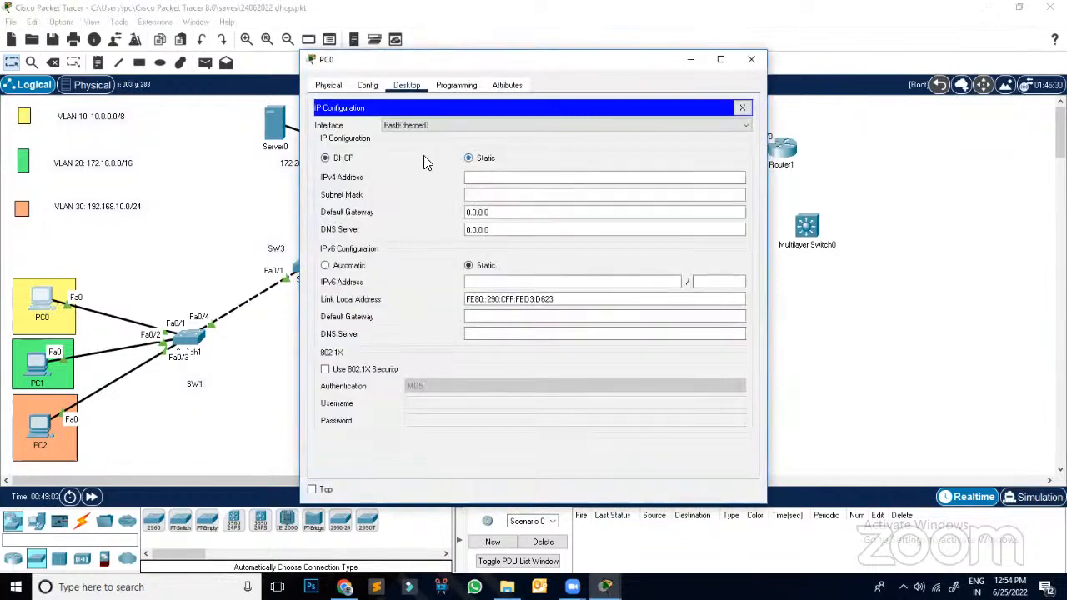
{"action": "left_click", "coordinate": [337, 159]}
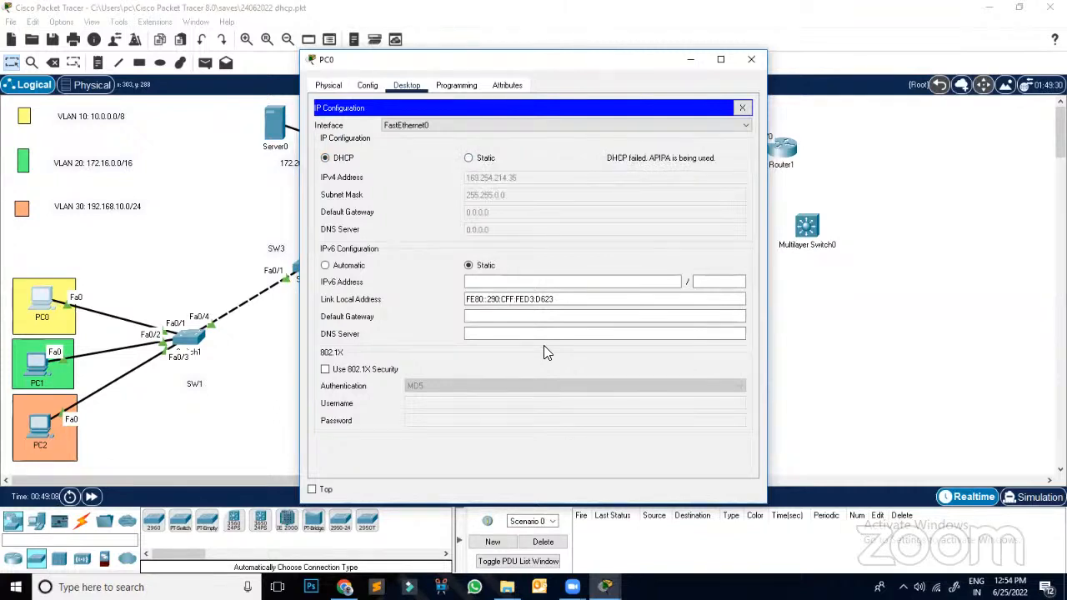
{"action": "left_click", "coordinate": [750, 60]}
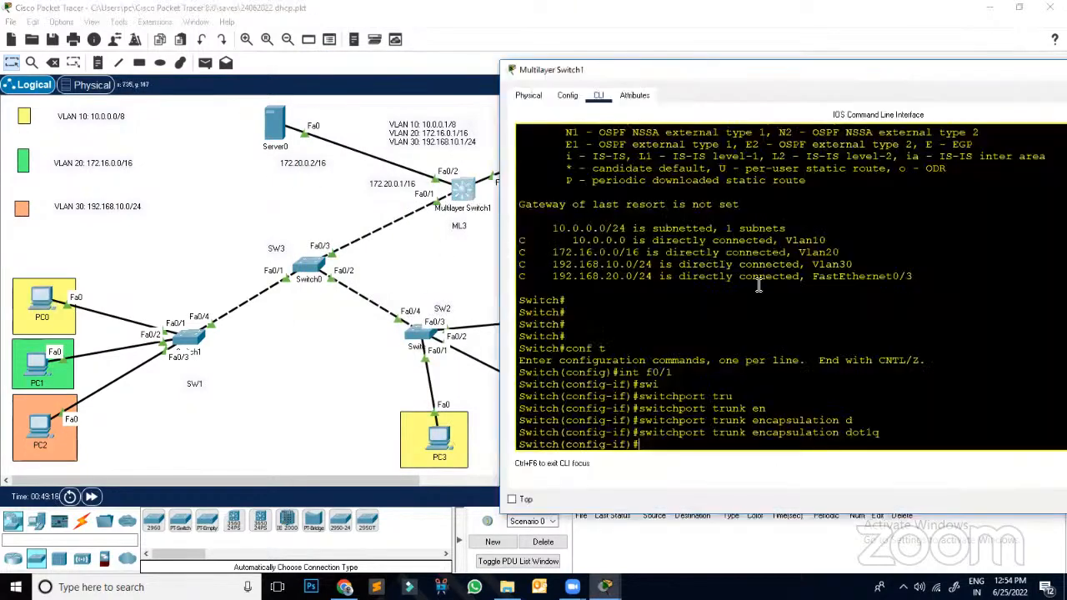
Step: Exit interface configuration on Multilayer Switch1 to return to global configuration mode
{"action": "left_click", "coordinate": [463, 191]}
{"action": "type", "text": "ei"}
{"action": "type", "text": "exit"}
{"action": "key", "text": "Return"}
{"action": "key", "text": "Return"}
{"action": "key", "text": "Return"}
{"action": "key", "text": "Return"}
{"action": "key", "text": "Return"}
{"action": "key", "text": "Return"}
{"action": "key", "text": "Return"}
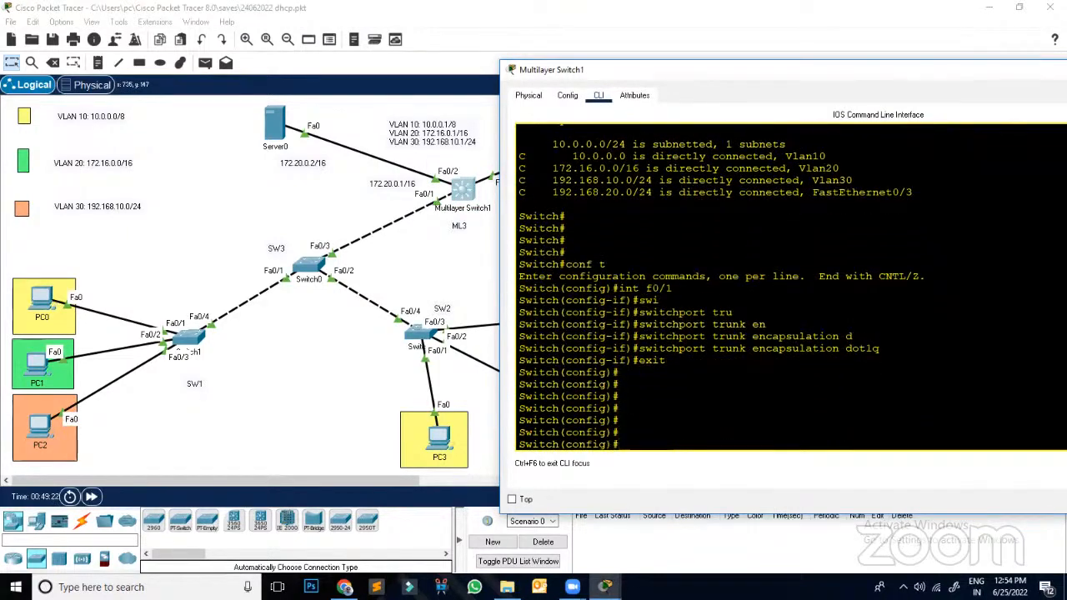
Step: Set the DHCP helper address of the VLAN 20 interface on Multilayer Switch1 to 172.20.0.2
{"action": "type", "text": "int vl"}
{"action": "key", "text": "Tab"}
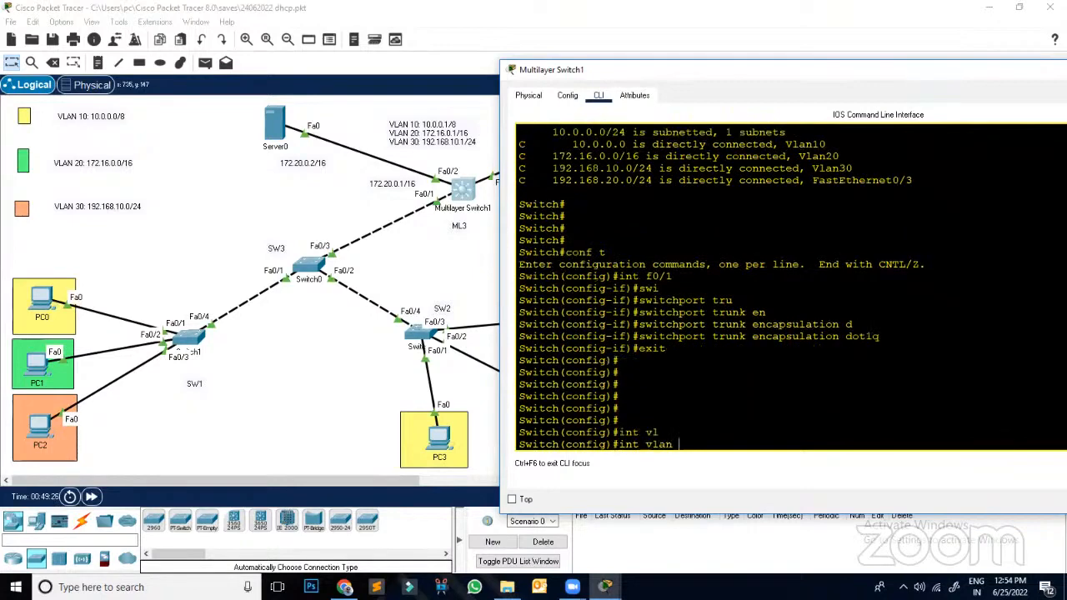
{"action": "type", "text": "20"}
{"action": "key", "text": "Return"}
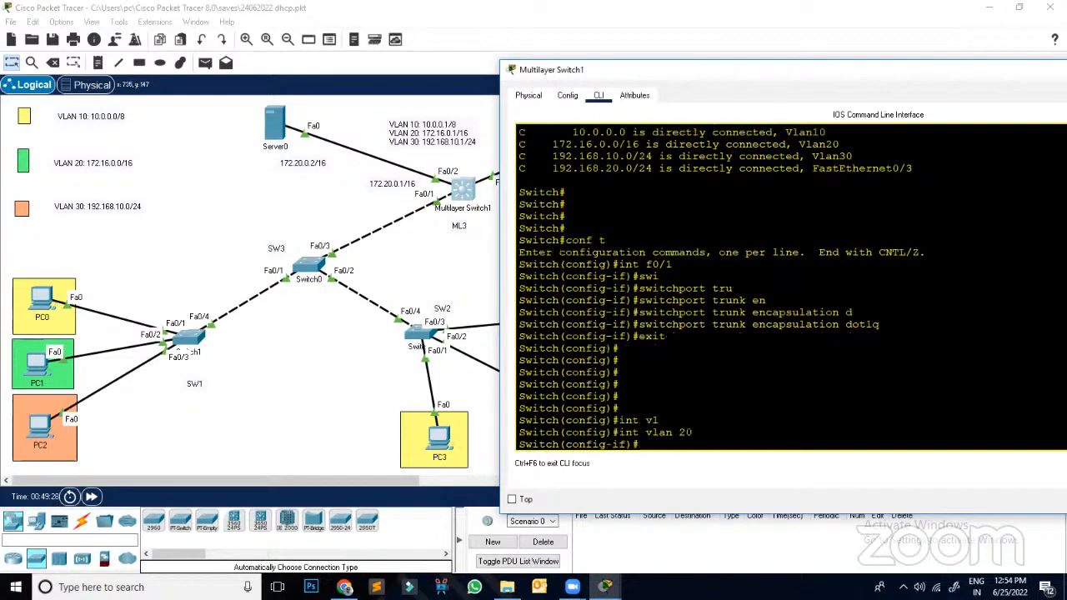
{"action": "type", "text": "ip hek"}
{"action": "key", "text": "Tab"}
{"action": "key", "text": "BackSpace"}
{"action": "key", "text": "BackSpace"}
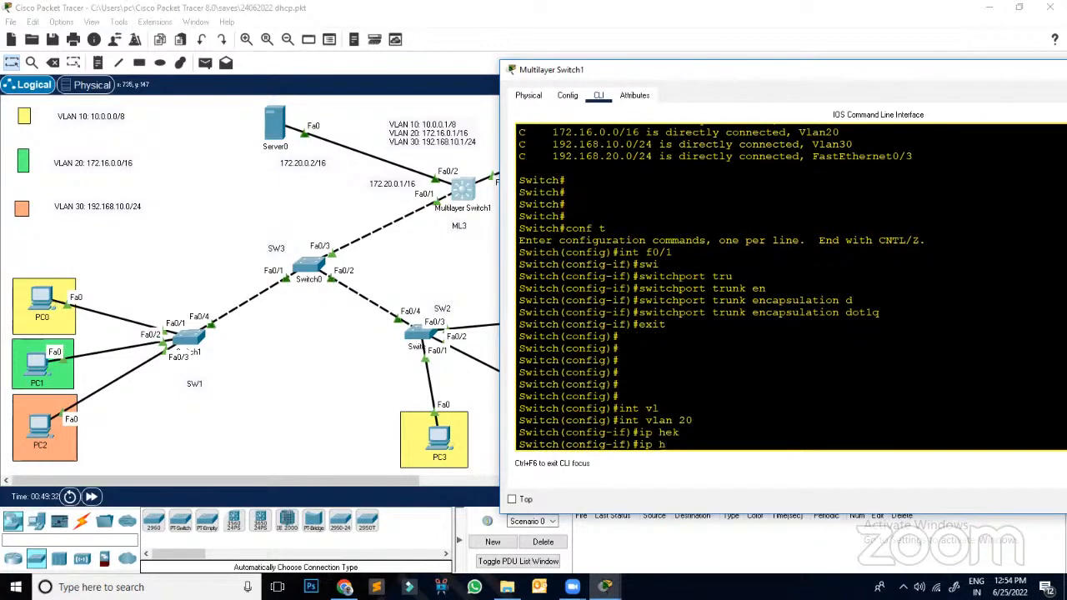
{"action": "type", "text": "hel"}
{"action": "key", "text": "Tab"}
{"action": "type", "text": "p"}
{"action": "key", "text": "Tab"}
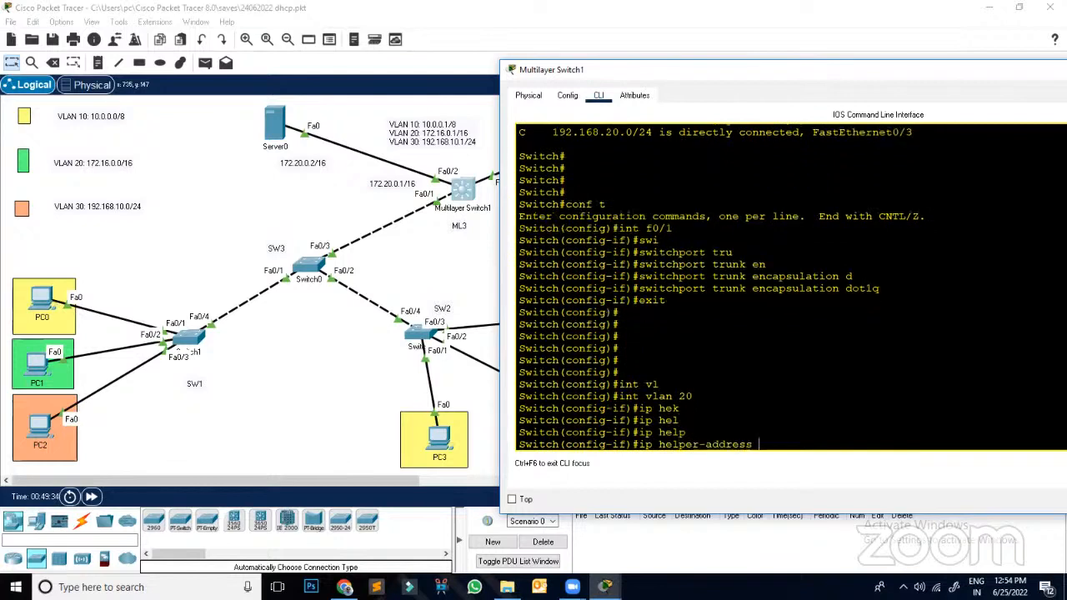
{"action": "type", "text": "1721"}
{"action": "type", "text": ".20"}
{"action": "type", "text": ".0.2"}
{"action": "key", "text": "Return"}
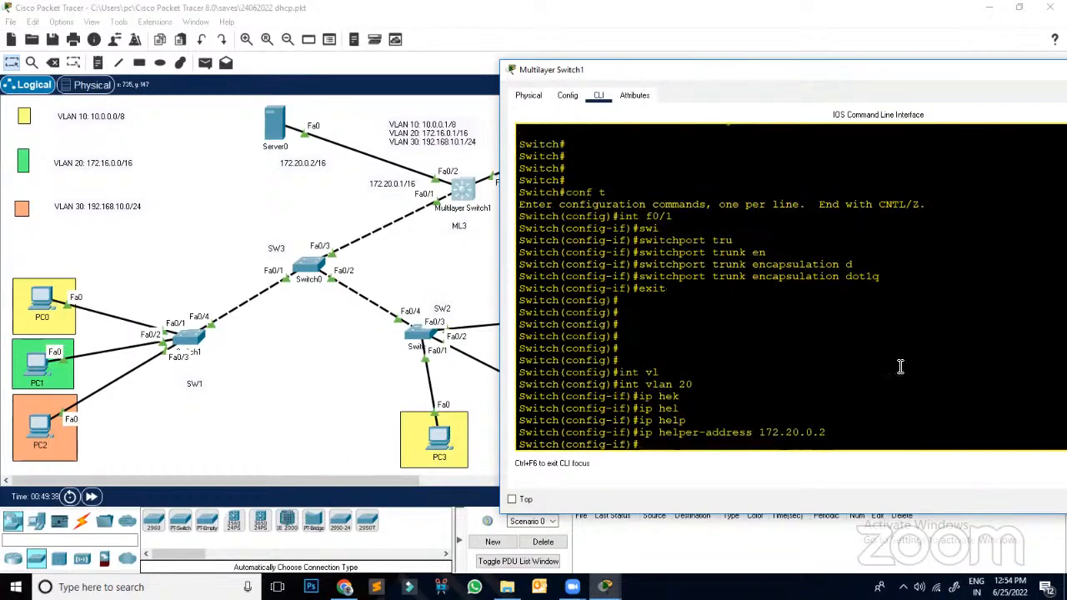
Step: Put the switch window away, view PC0's IP configuration, and close PC0
{"action": "double_click", "coordinate": [979, 74]}
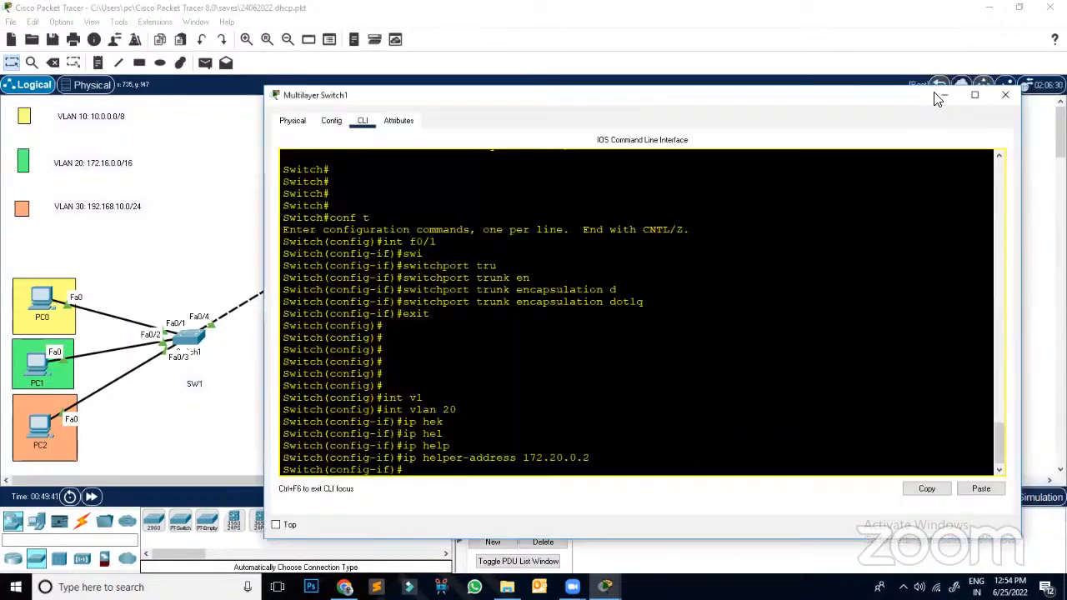
{"action": "left_click", "coordinate": [945, 98]}
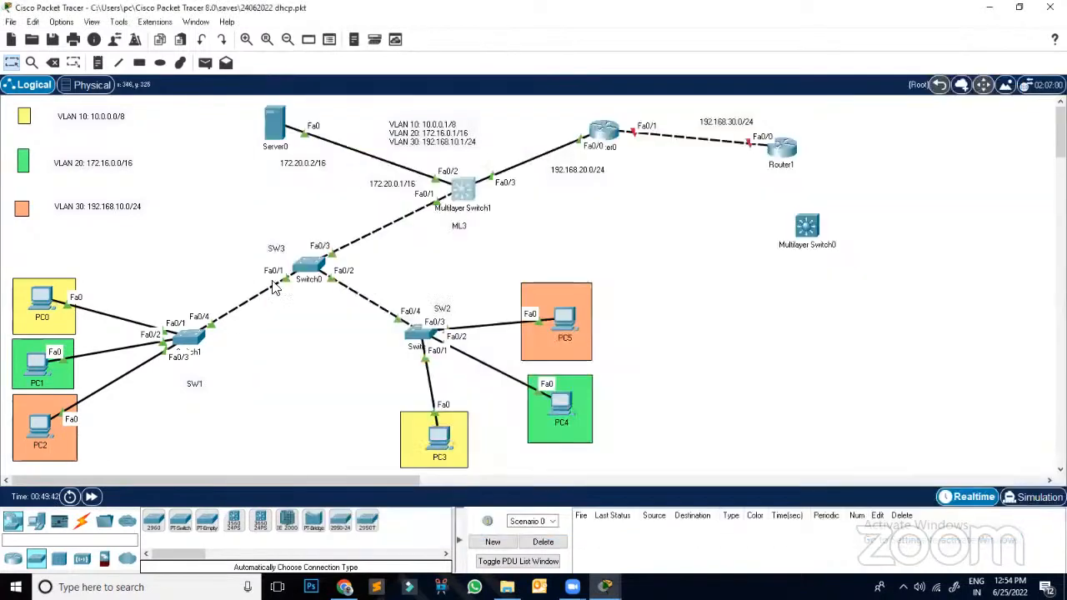
{"action": "left_click", "coordinate": [42, 302]}
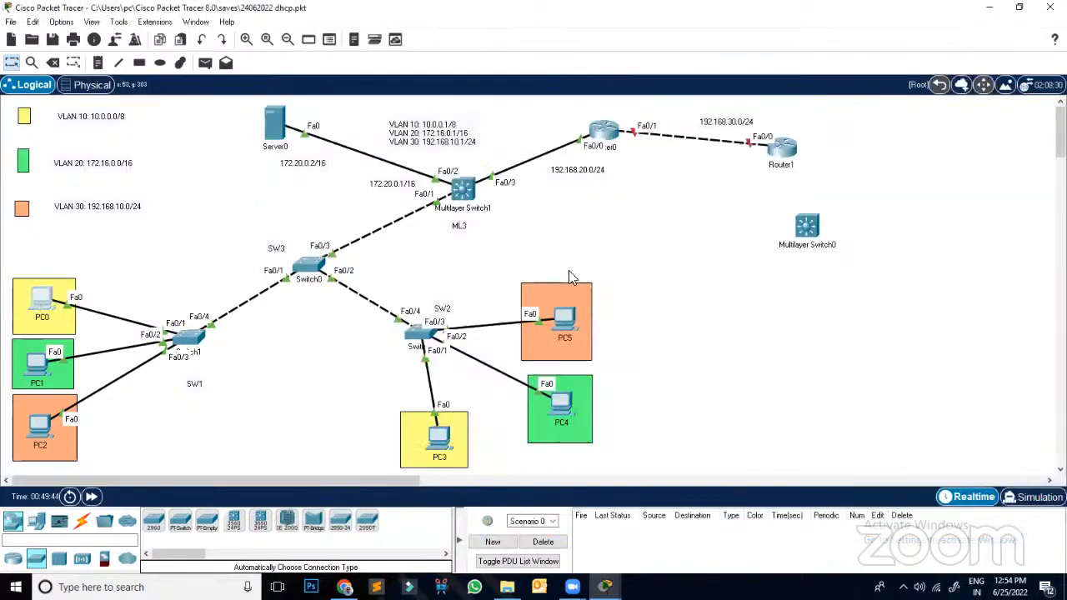
{"action": "left_click", "coordinate": [355, 167]}
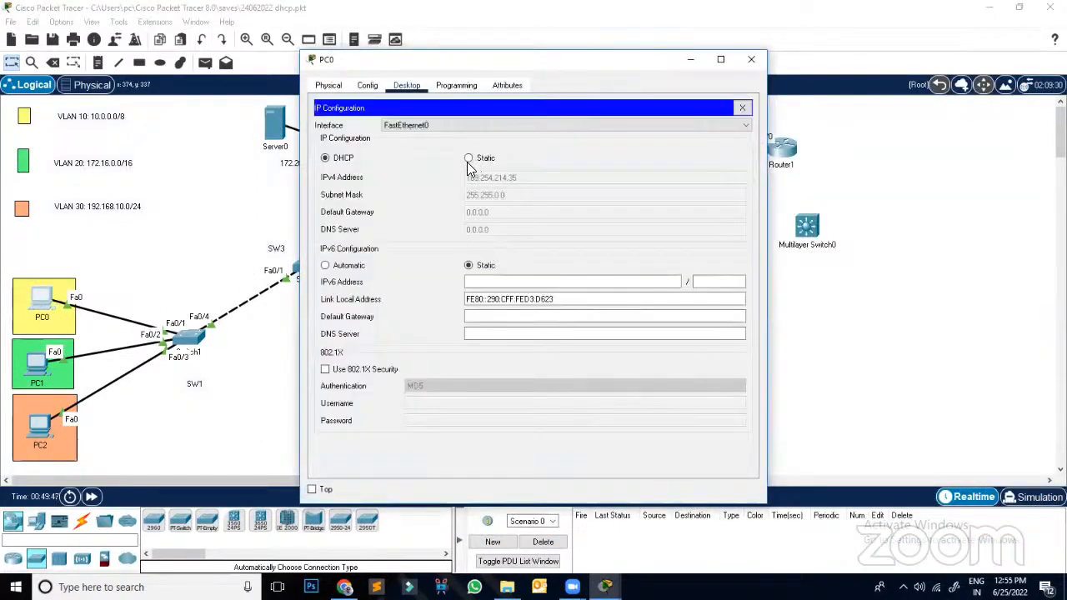
{"action": "left_click", "coordinate": [751, 59]}
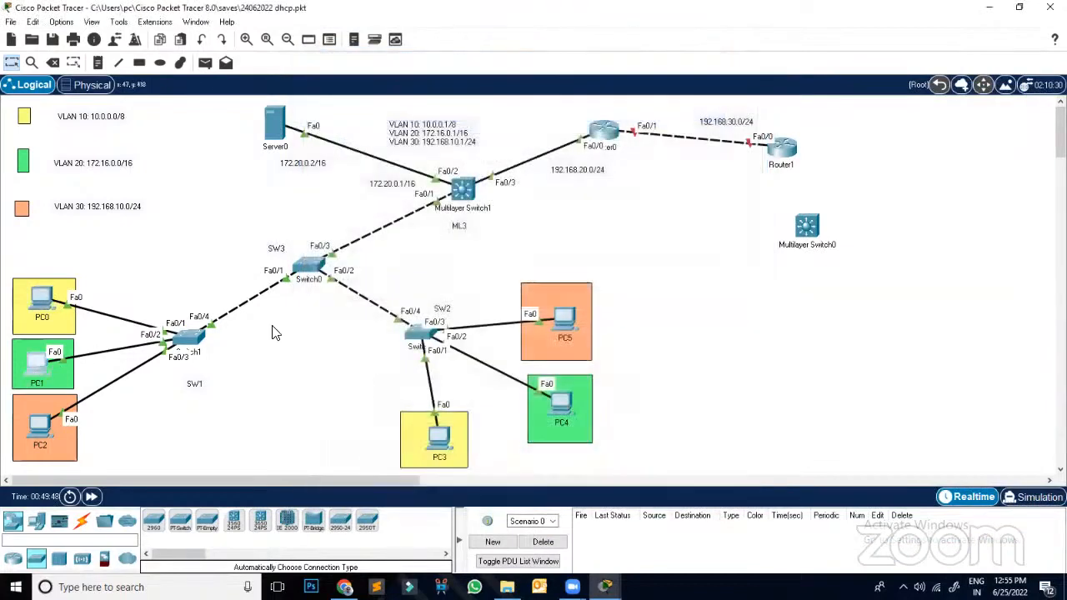
Step: Set PC1's IP configuration to Static and back to DHCP to request a new address
{"action": "left_click", "coordinate": [37, 364]}
{"action": "left_click", "coordinate": [357, 155]}
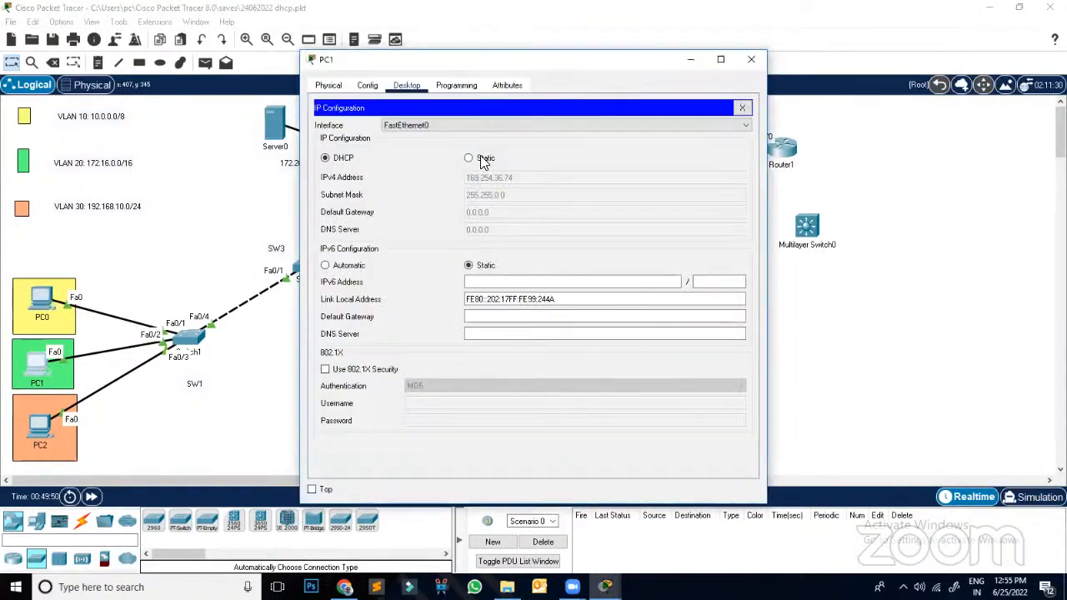
{"action": "left_click", "coordinate": [481, 160]}
{"action": "left_click", "coordinate": [345, 158]}
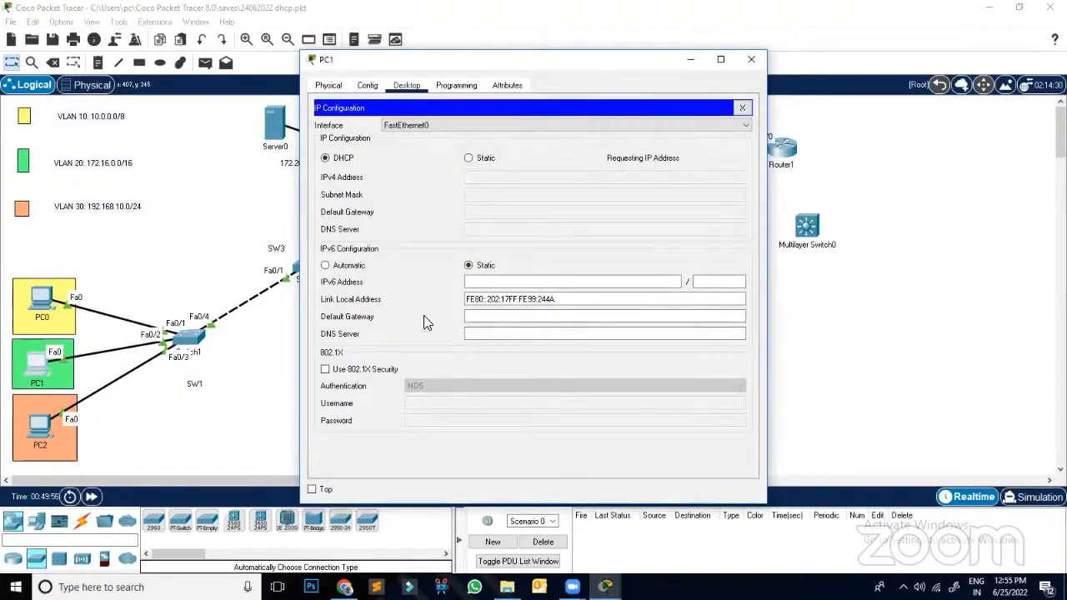
Step: Request an address on PC1 again by switching its IP configuration between Static and DHCP, and close PC1
{"action": "left_click", "coordinate": [482, 159]}
{"action": "left_click", "coordinate": [346, 159]}
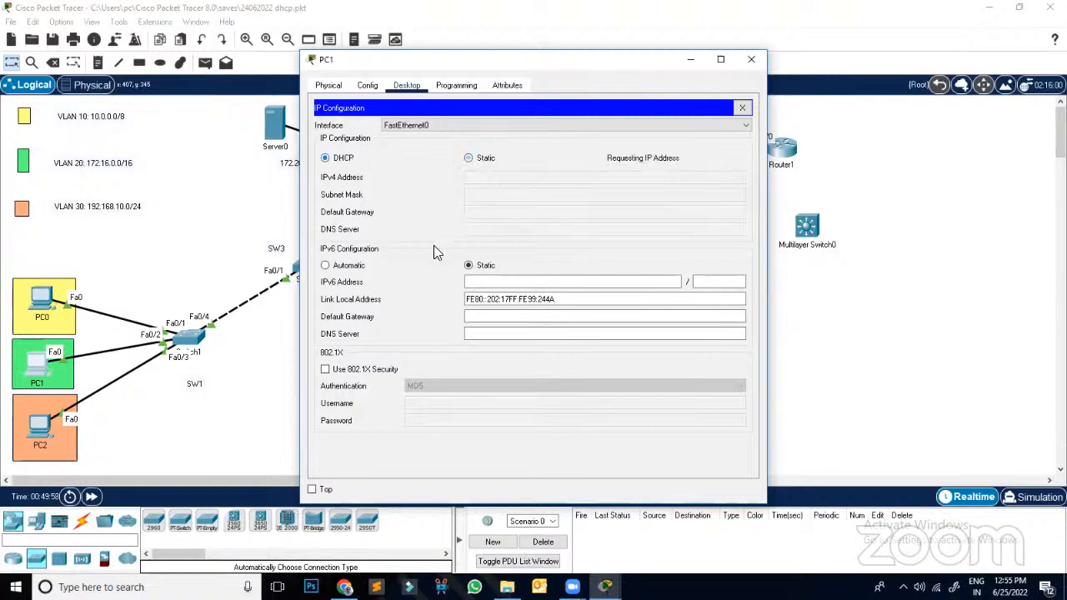
{"action": "left_click", "coordinate": [593, 284]}
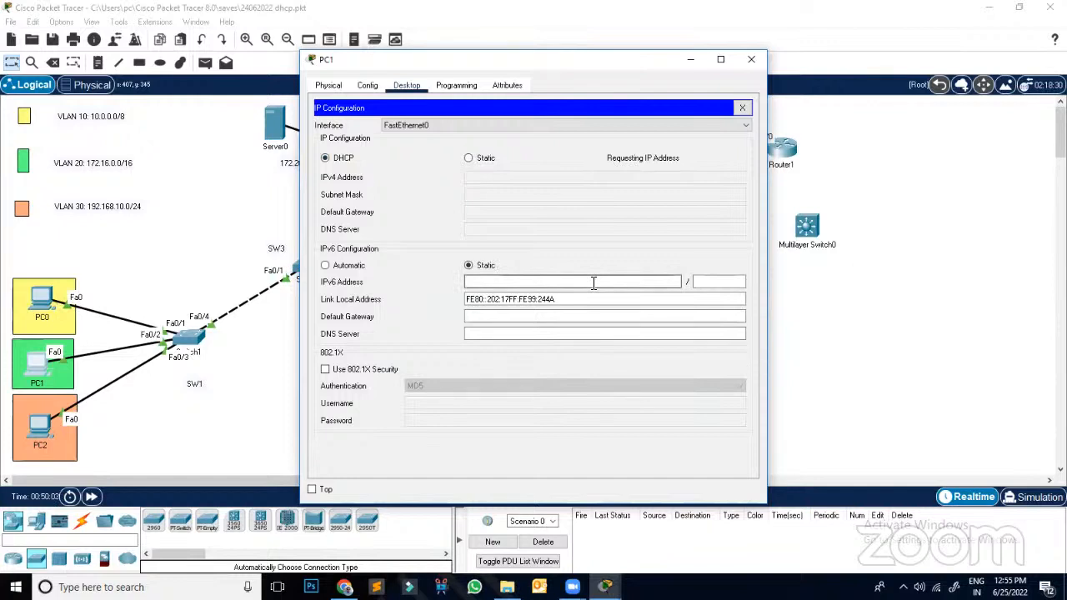
{"action": "left_click", "coordinate": [478, 158]}
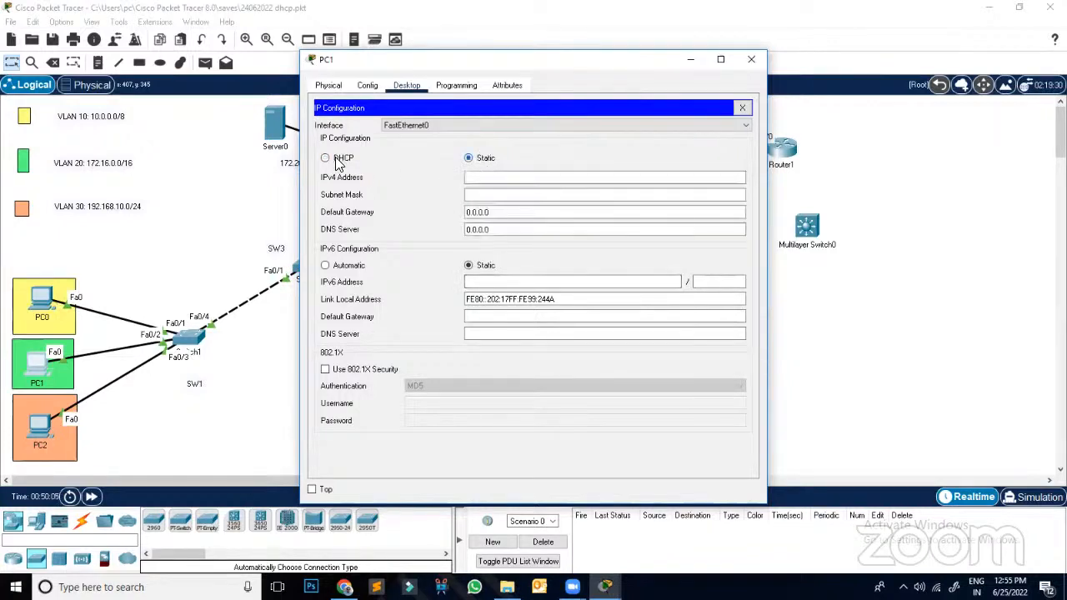
{"action": "left_click", "coordinate": [337, 160]}
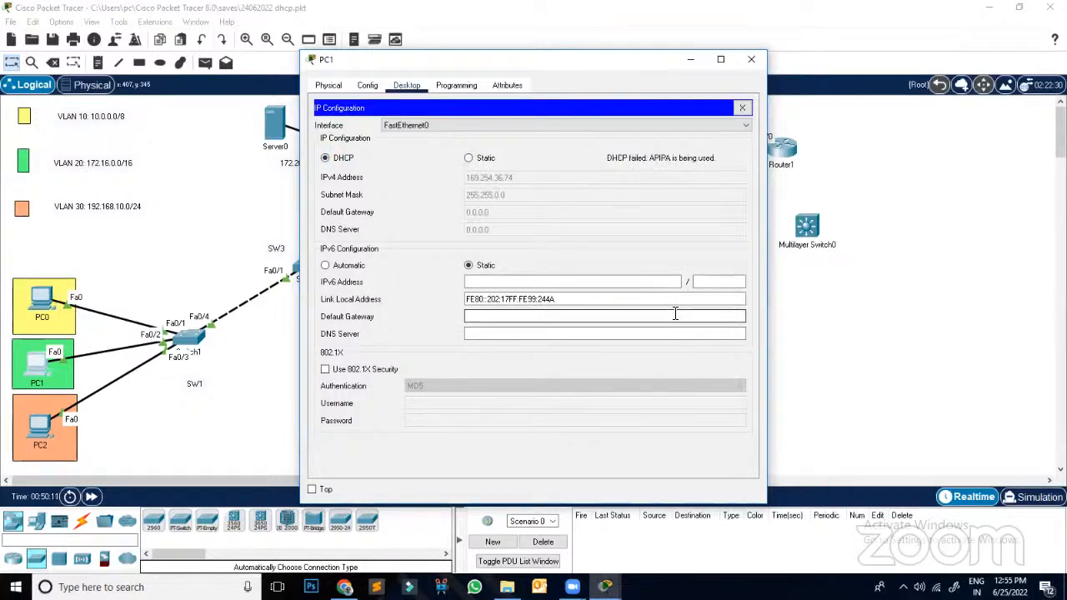
{"action": "left_click", "coordinate": [751, 59]}
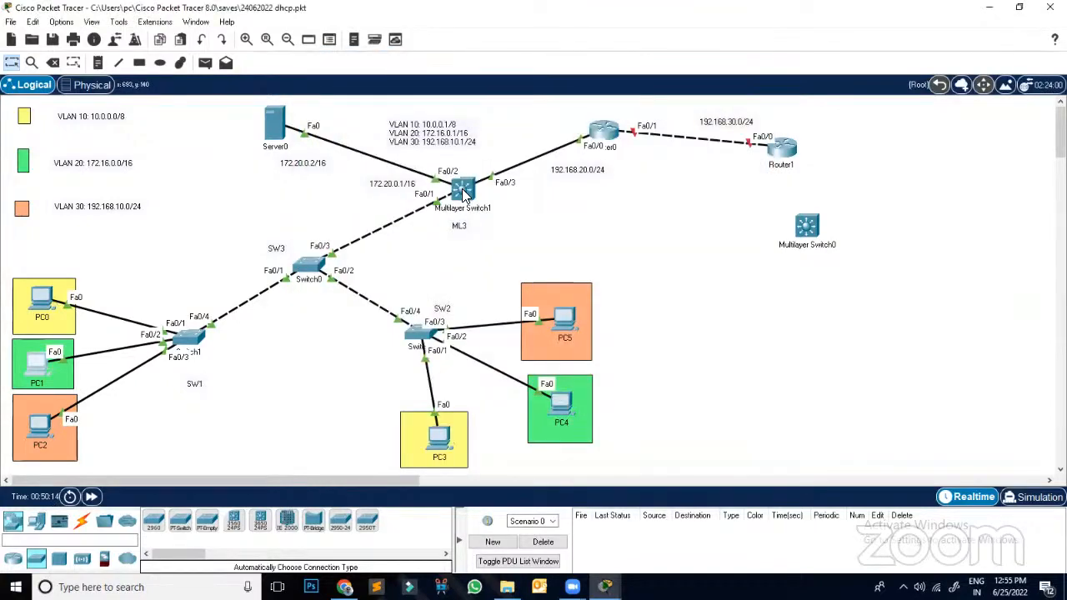
Step: Review the VLAN10, VLAN20 and serverPool entries in Server0's DHCP service and close the server window
{"action": "left_click", "coordinate": [280, 132]}
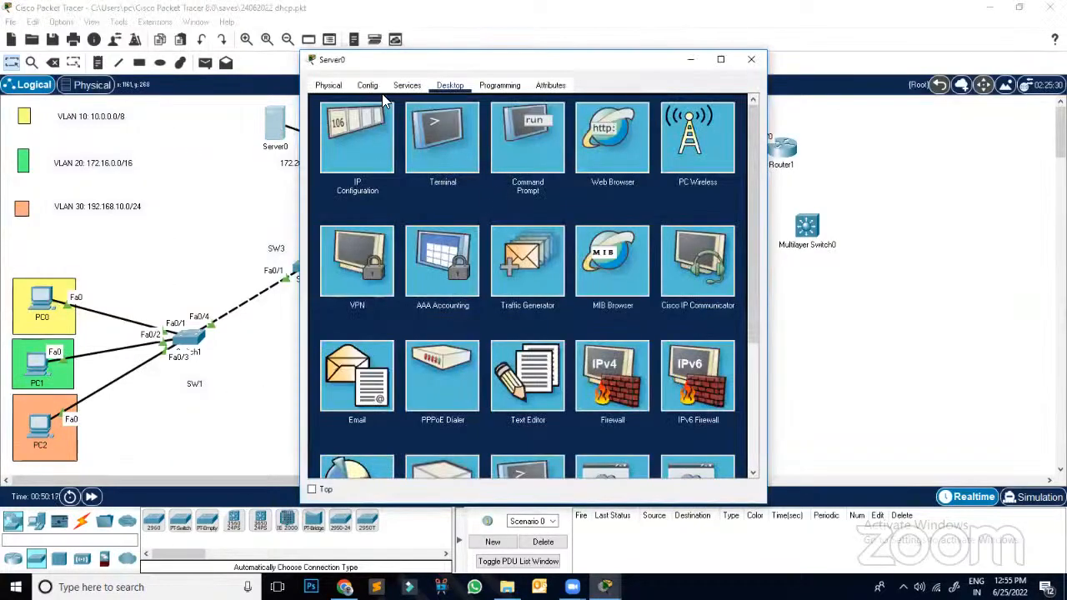
{"action": "left_click", "coordinate": [406, 85]}
{"action": "left_click", "coordinate": [352, 158]}
{"action": "left_click", "coordinate": [351, 133]}
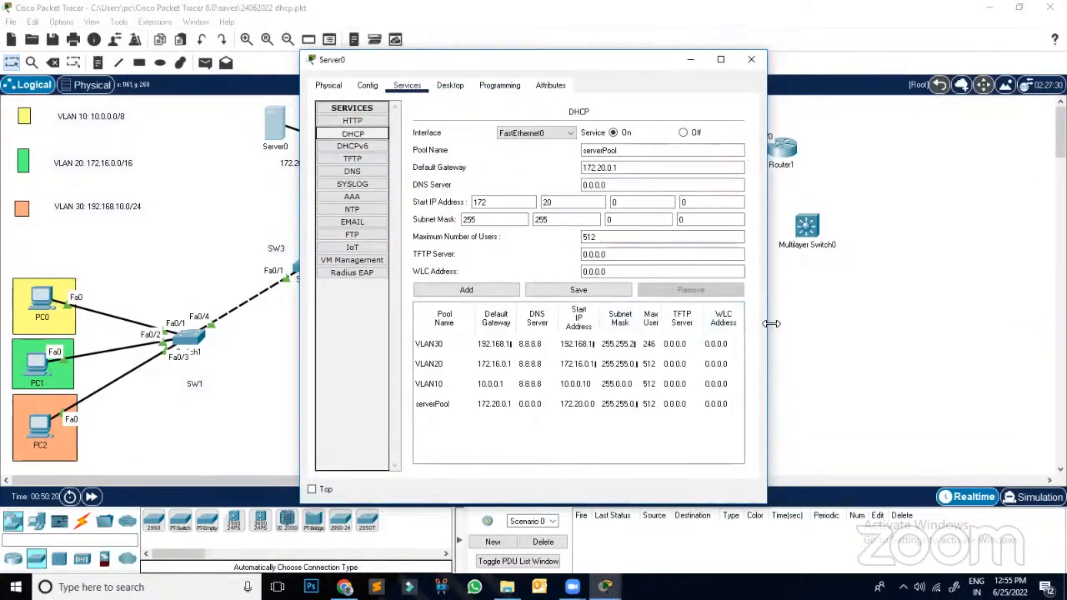
{"action": "left_click_drag", "start_coordinate": [771, 324], "coordinate": [993, 323]}
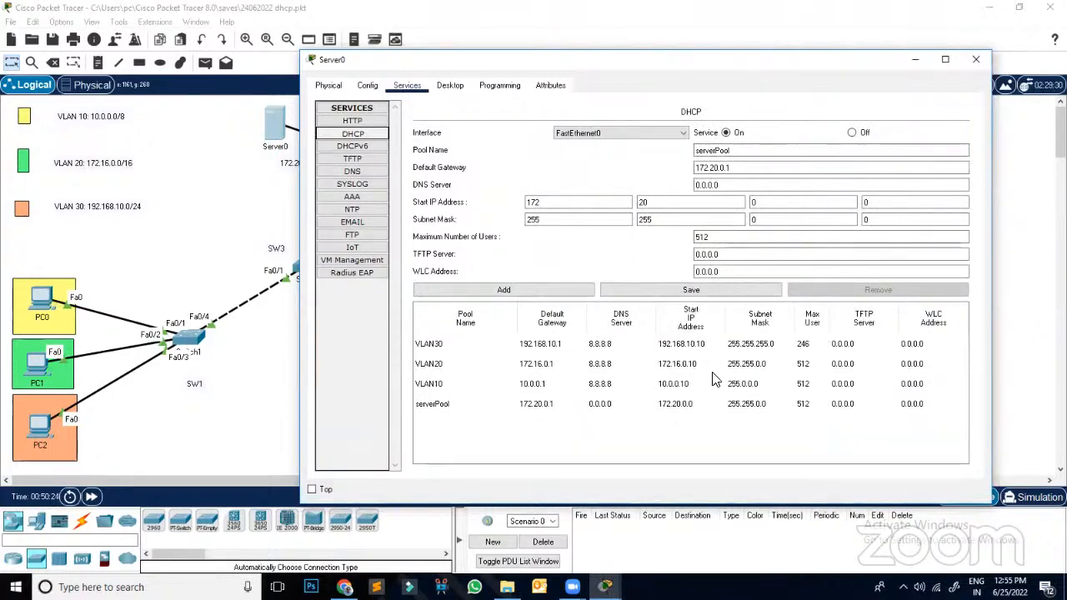
{"action": "left_click", "coordinate": [683, 368]}
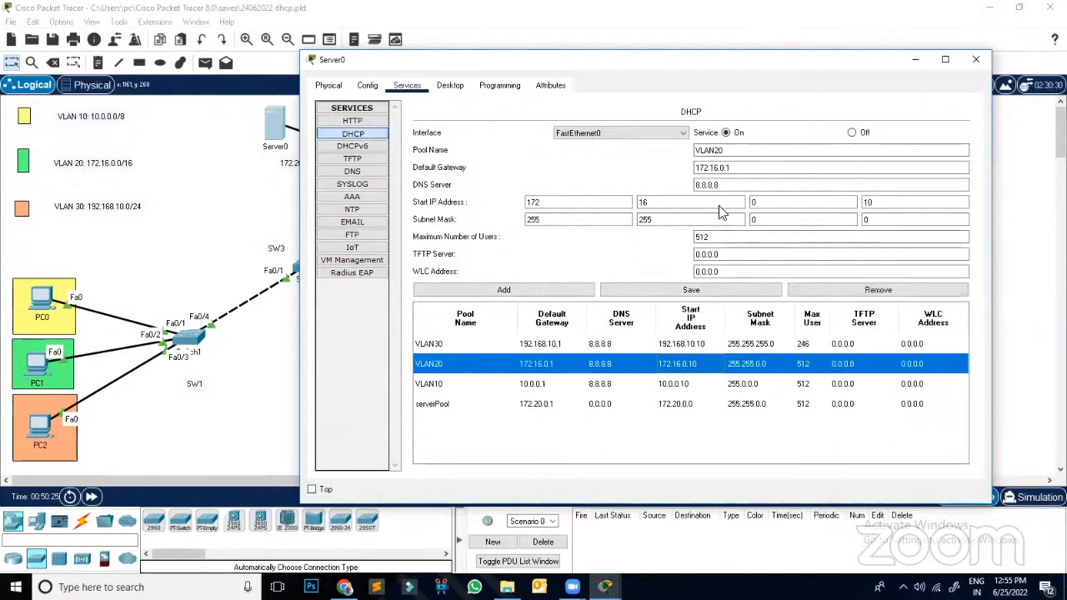
{"action": "left_click", "coordinate": [540, 385]}
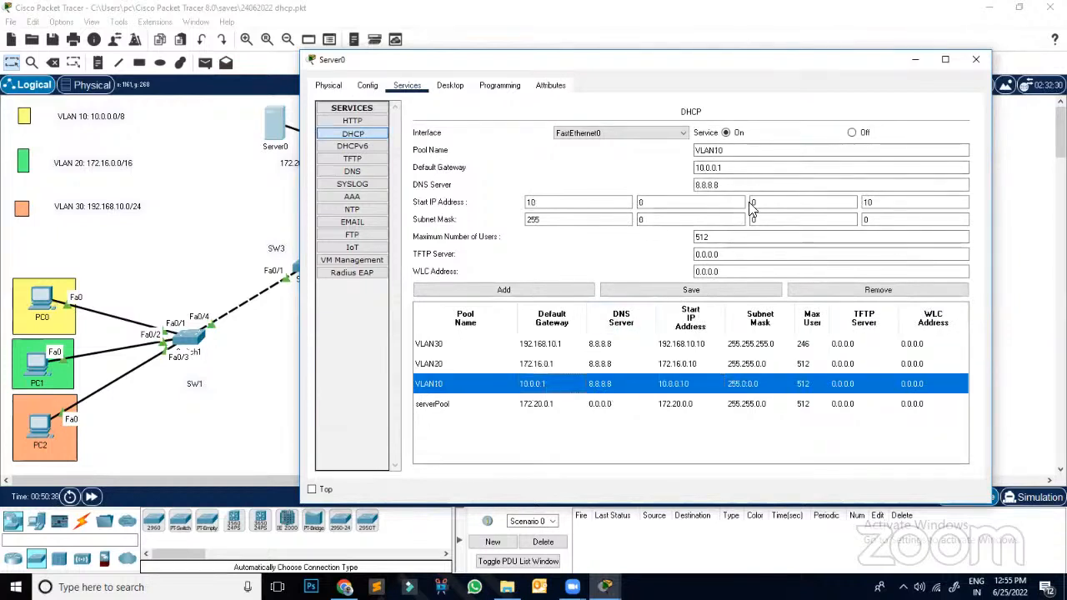
{"action": "left_click", "coordinate": [544, 405]}
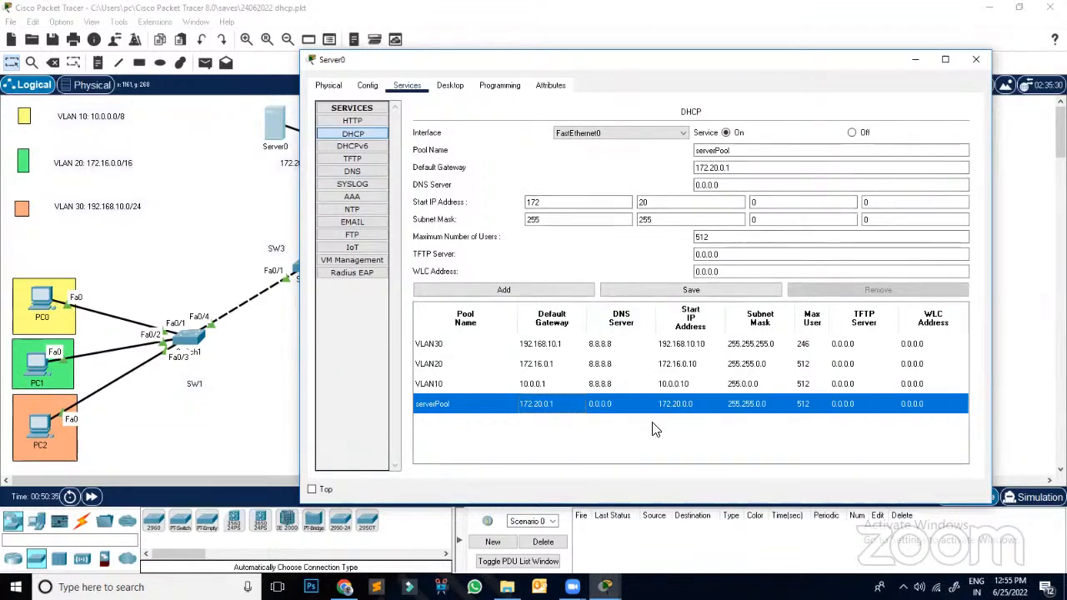
{"action": "left_click", "coordinate": [540, 365]}
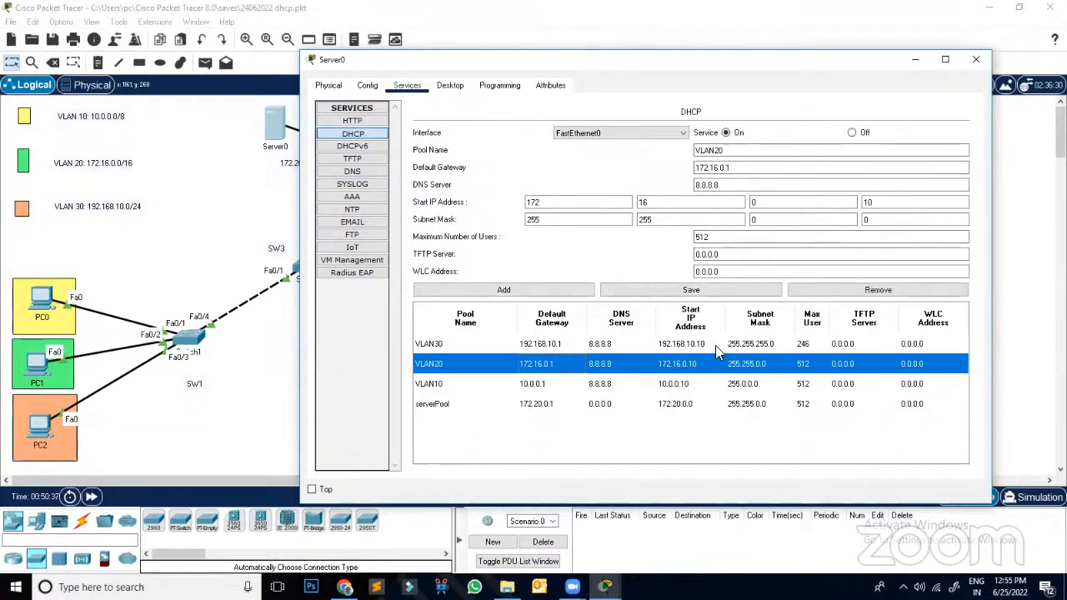
{"action": "left_click", "coordinate": [975, 59]}
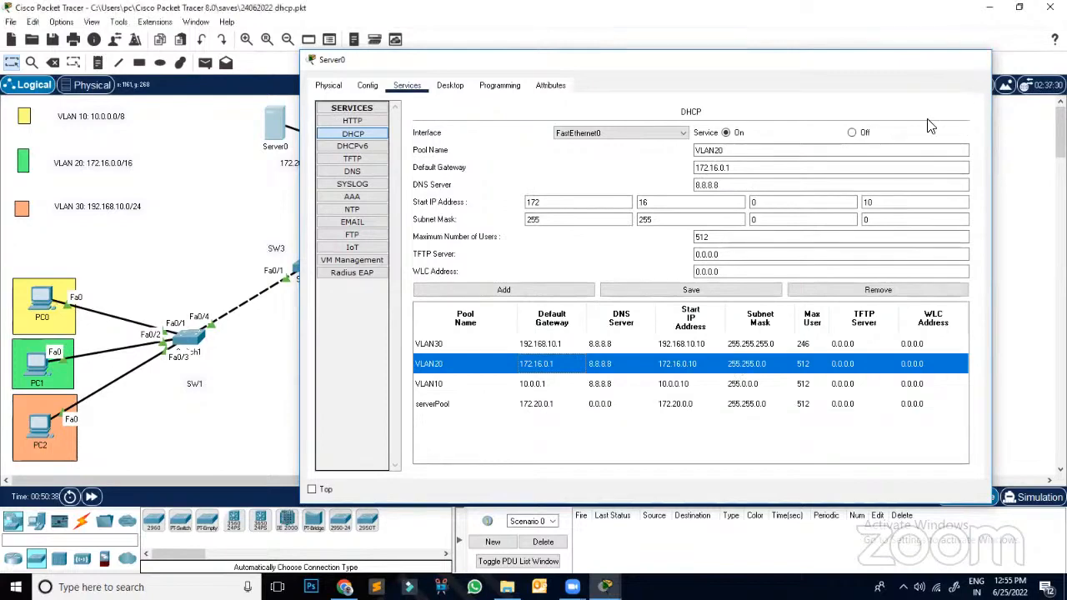
Step: Reopen the Multilayer Switch1 command line and exit VLAN 20 interface configuration to global configuration mode
{"action": "left_click", "coordinate": [450, 193]}
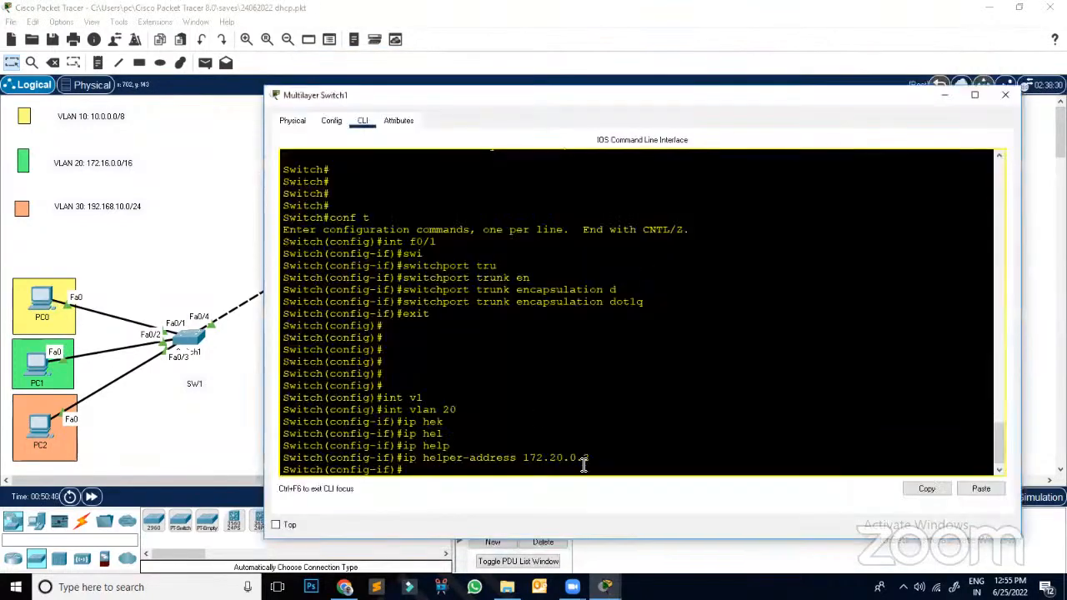
{"action": "key", "text": "Return"}
{"action": "key", "text": "Return"}
{"action": "key", "text": "Return"}
{"action": "key", "text": "Return"}
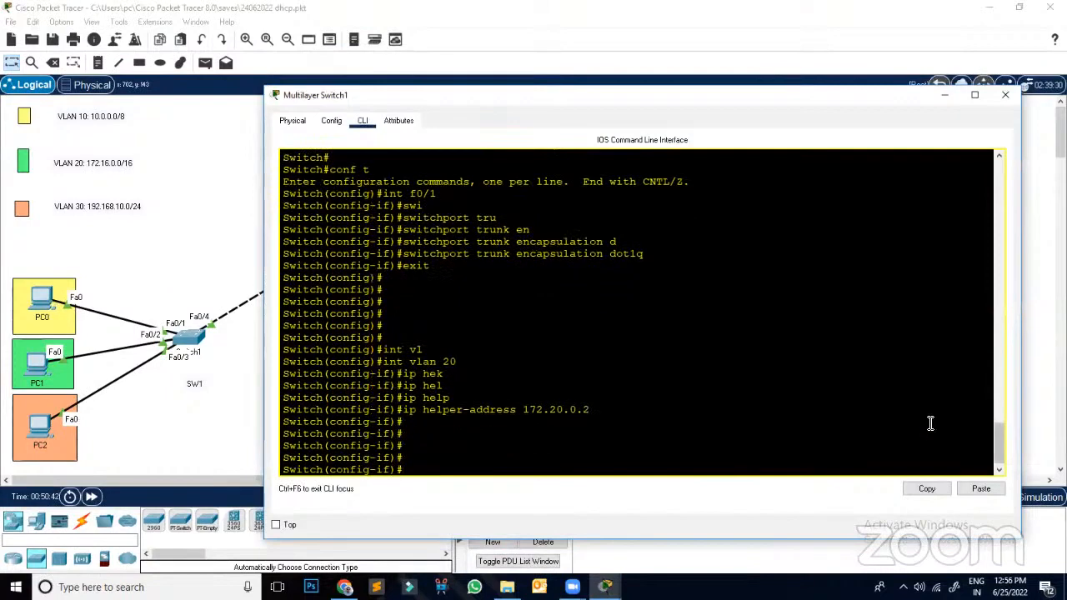
{"action": "type", "text": "exit"}
{"action": "key", "text": "Return"}
{"action": "key", "text": "Return"}
{"action": "key", "text": "Return"}
{"action": "key", "text": "Return"}
{"action": "key", "text": "Return"}
Step: Try to show the IP routing table from global configuration mode on Multilayer Switch1
{"action": "type", "text": "shjopw"}
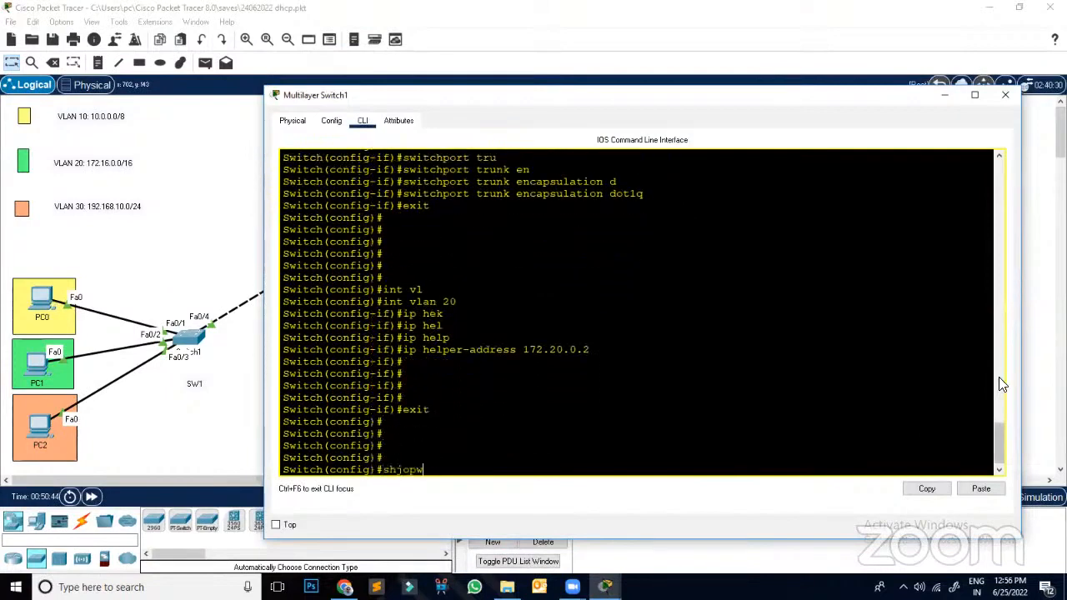
{"action": "key", "text": "BackSpace"}
{"action": "key", "text": "BackSpace"}
{"action": "key", "text": "BackSpace"}
{"action": "key", "text": "BackSpace"}
{"action": "type", "text": "ow ip r"}
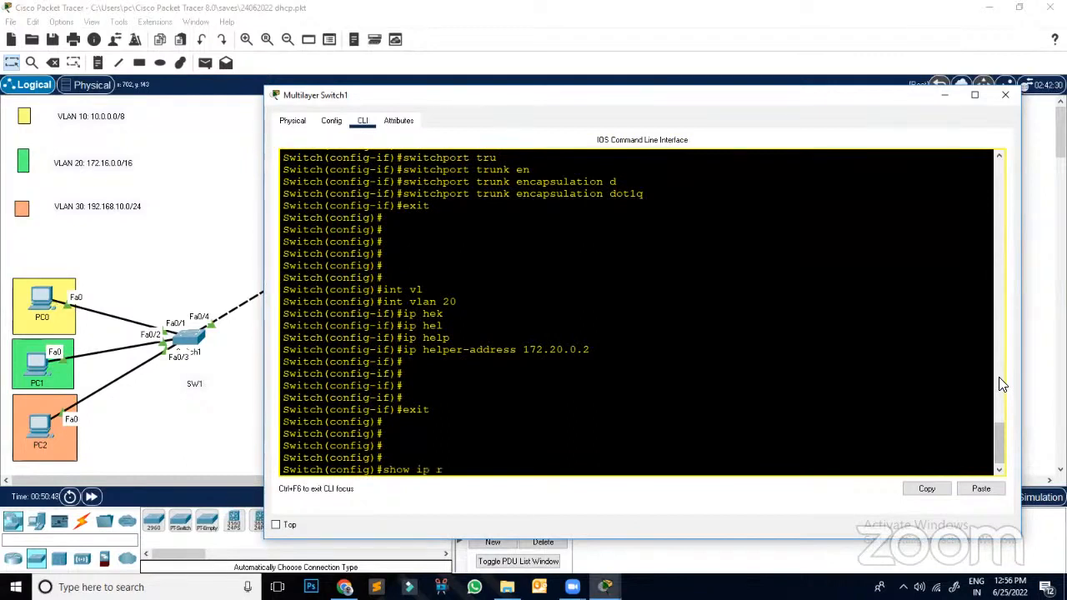
{"action": "type", "text": "ou"}
{"action": "key", "text": "Return"}
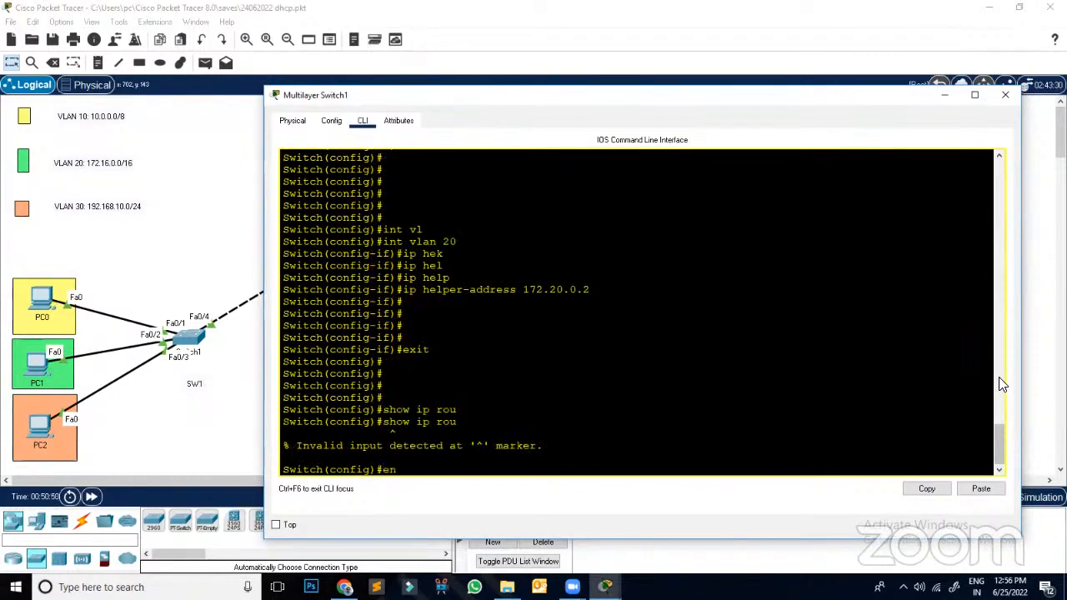
Step: End configuration mode on Multilayer Switch1 and display the routing table with show ip route
{"action": "type", "text": "d"}
{"action": "key", "text": "Return"}
{"action": "key", "text": "Return"}
{"action": "key", "text": "Return"}
{"action": "type", "text": "show ip rou"}
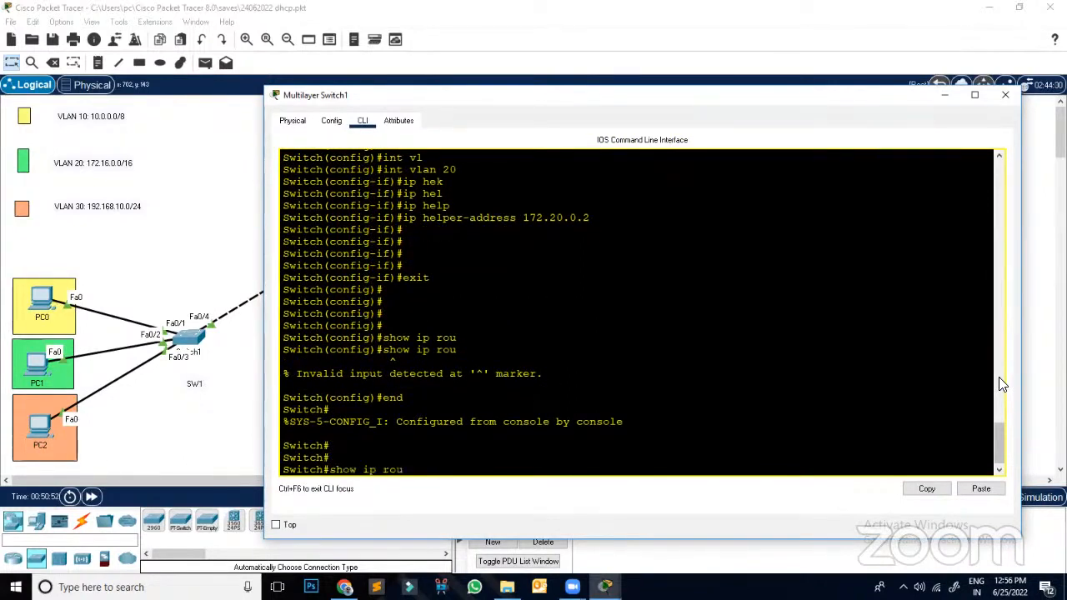
{"action": "key", "text": "Tab"}
{"action": "key", "text": "Return"}
{"action": "type", "text": "\\"}
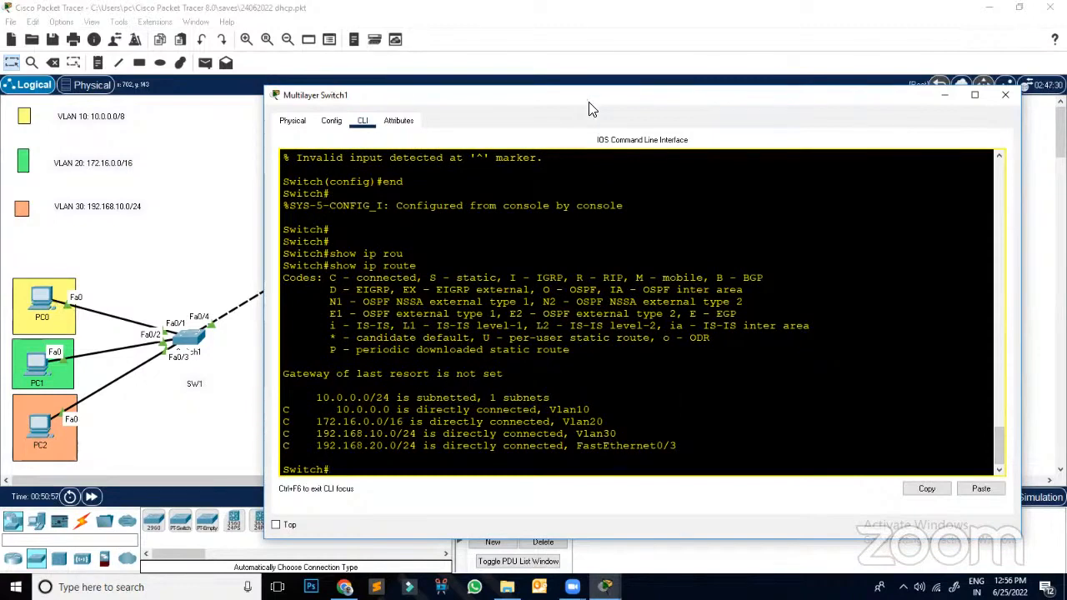
Step: Compare the connected routes in Multilayer Switch1's routing table with the network labels in the topology
{"action": "left_click_drag", "start_coordinate": [689, 178], "coordinate": [605, 189]}
{"action": "left_click_drag", "start_coordinate": [397, 551], "coordinate": [477, 556]}
{"action": "left_click_drag", "start_coordinate": [389, 539], "coordinate": [481, 541]}
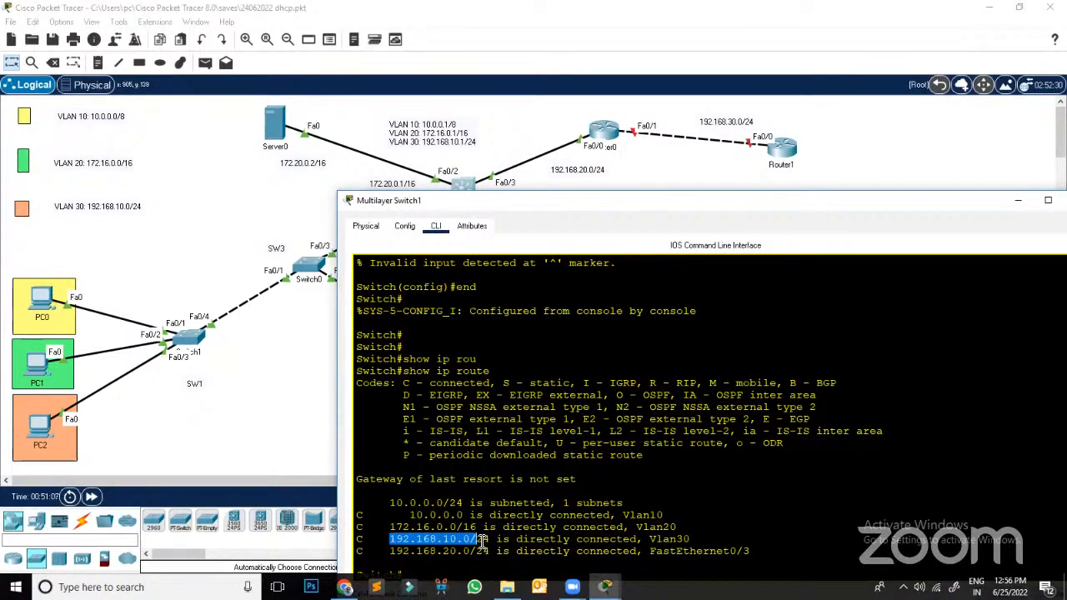
{"action": "left_click_drag", "start_coordinate": [390, 527], "coordinate": [497, 530]}
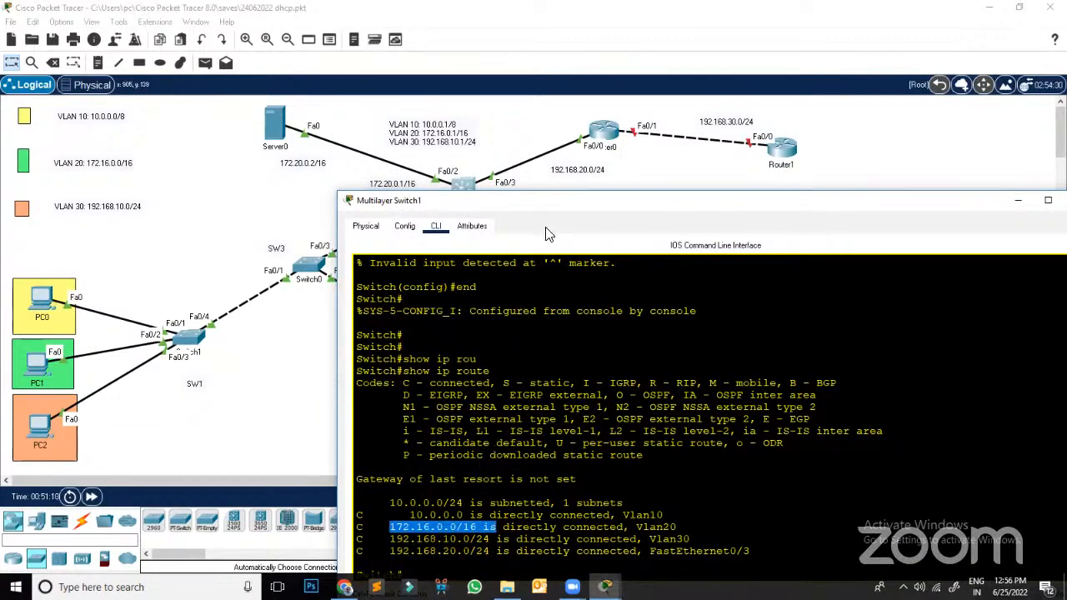
{"action": "left_click_drag", "start_coordinate": [454, 205], "coordinate": [427, 237]}
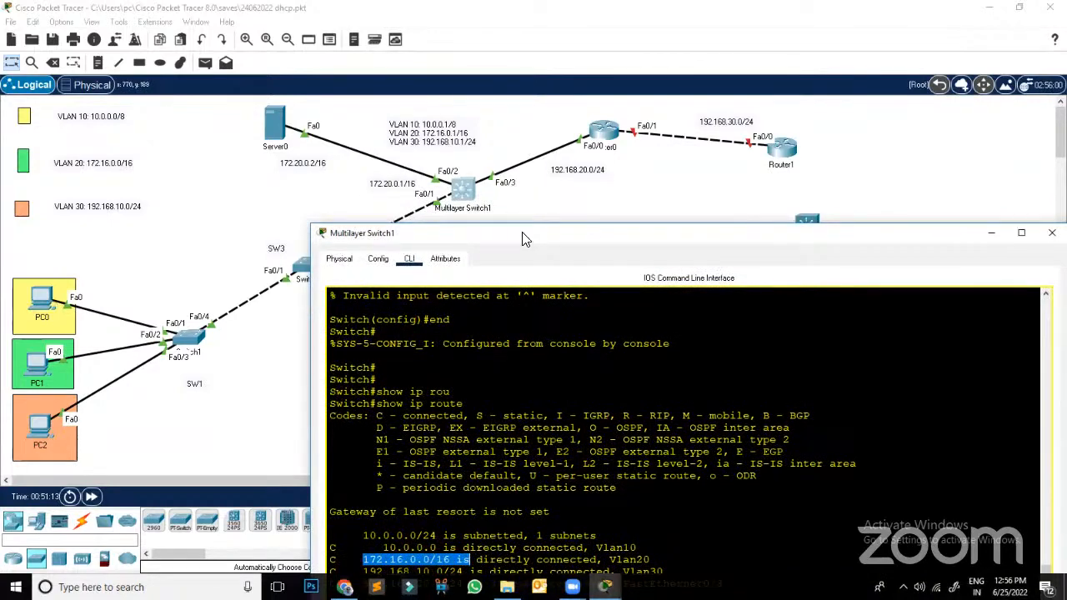
{"action": "left_click_drag", "start_coordinate": [525, 240], "coordinate": [634, 69]}
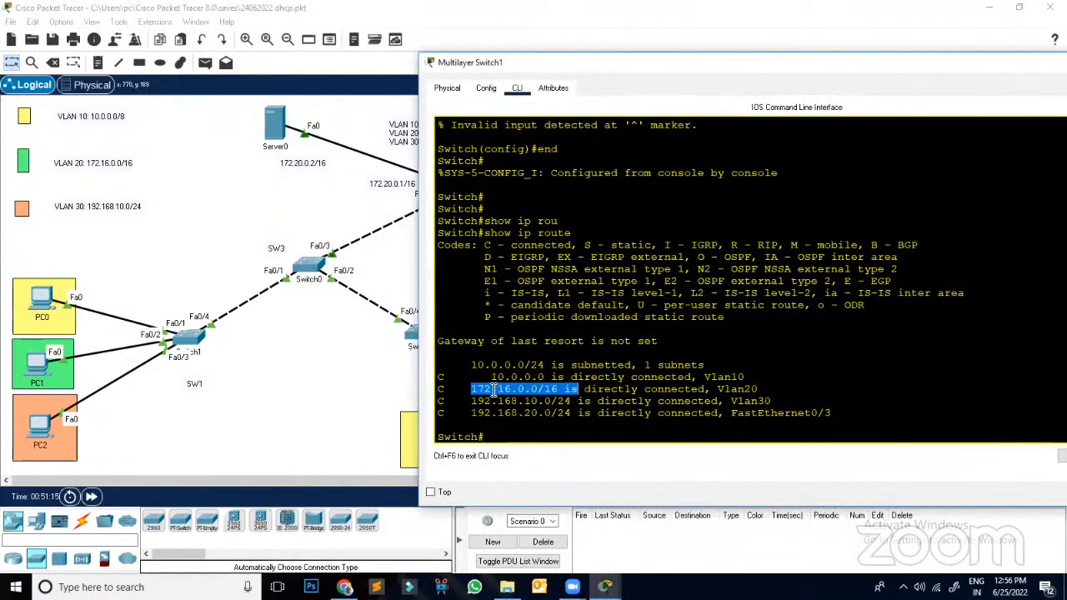
{"action": "left_click", "coordinate": [528, 390]}
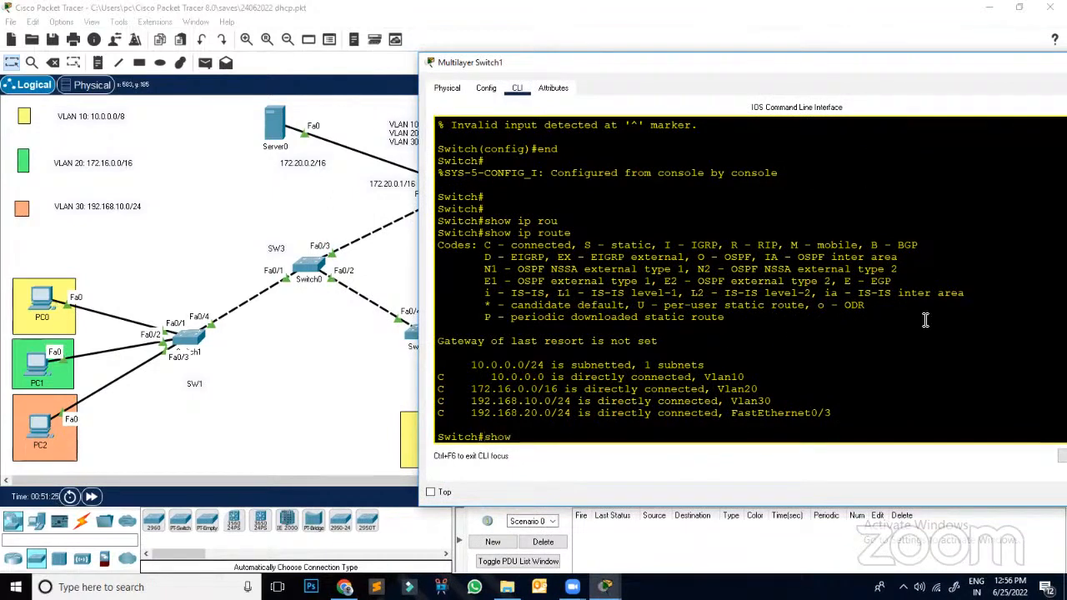
Step: Display Multilayer Switch1's interface summary with show ip int brief and read through to the VLAN interfaces
{"action": "type", "text": "int br"}
{"action": "key", "text": "Tab"}
{"action": "key", "text": "Return"}
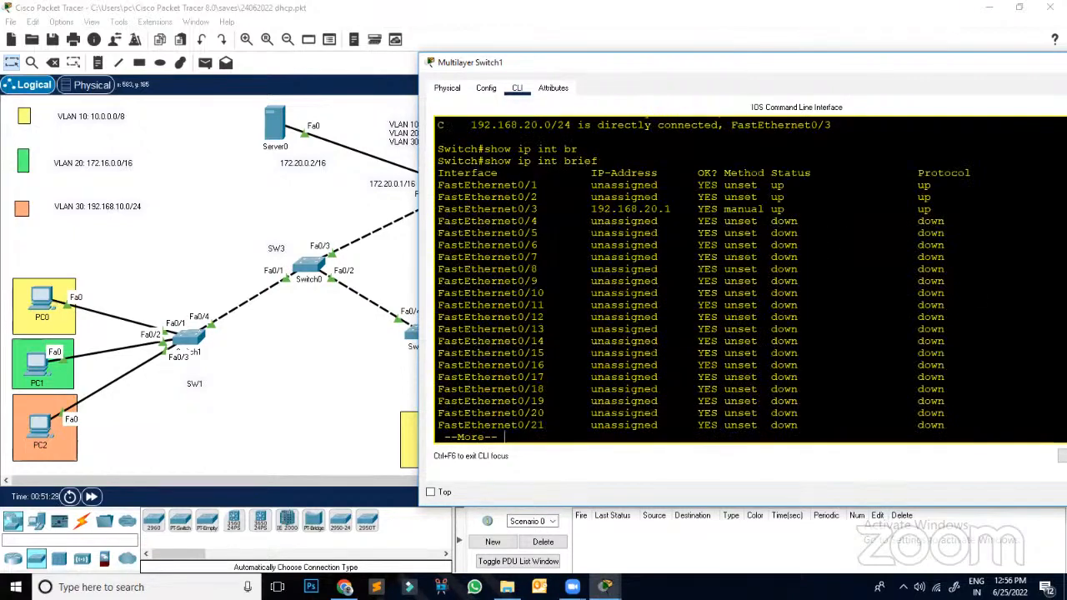
{"action": "key", "text": "Return"}
{"action": "key", "text": "Return"}
{"action": "key", "text": "Return"}
{"action": "key", "text": "Return"}
{"action": "key", "text": "Return"}
{"action": "key", "text": "Return"}
{"action": "key", "text": "Return"}
{"action": "key", "text": "Return"}
{"action": "key", "text": "Return"}
{"action": "key", "text": "Return"}
{"action": "key", "text": "Return"}
{"action": "key", "text": "Return"}
{"action": "key", "text": "Return"}
{"action": "key", "text": "Return"}
{"action": "key", "text": "Return"}
{"action": "key", "text": "Return"}
{"action": "key", "text": "Return"}
{"action": "key", "text": "Return"}
{"action": "key", "text": "Return"}
{"action": "key", "text": "Return"}
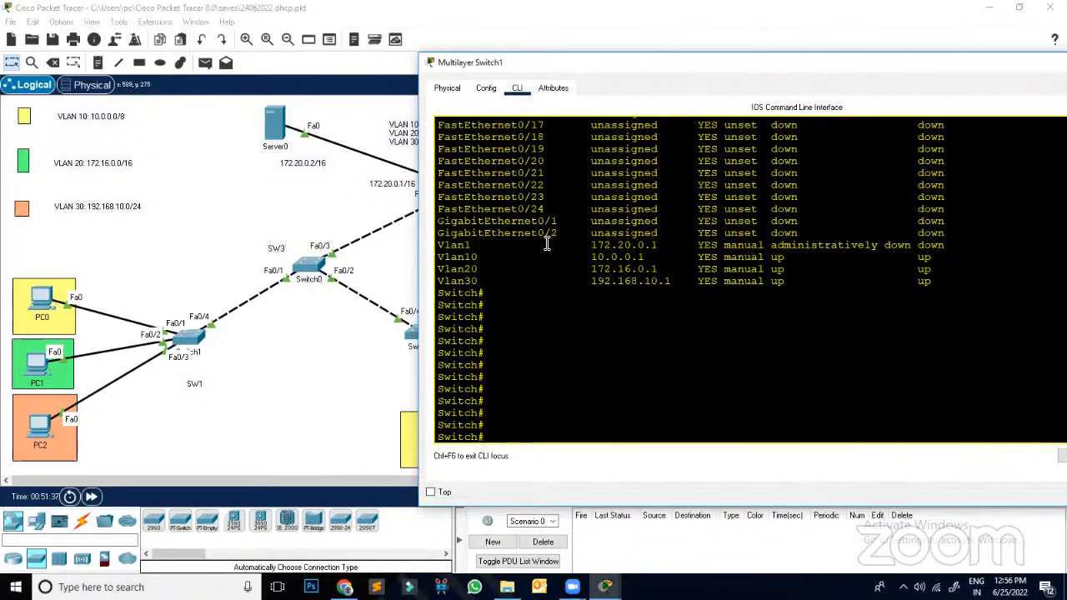
Step: Examine the IP address and status of the Vlan1 interface in the summary
{"action": "left_click_drag", "start_coordinate": [590, 245], "coordinate": [667, 245]}
{"action": "left_click", "coordinate": [758, 266]}
{"action": "left_click_drag", "start_coordinate": [772, 247], "coordinate": [913, 247]}
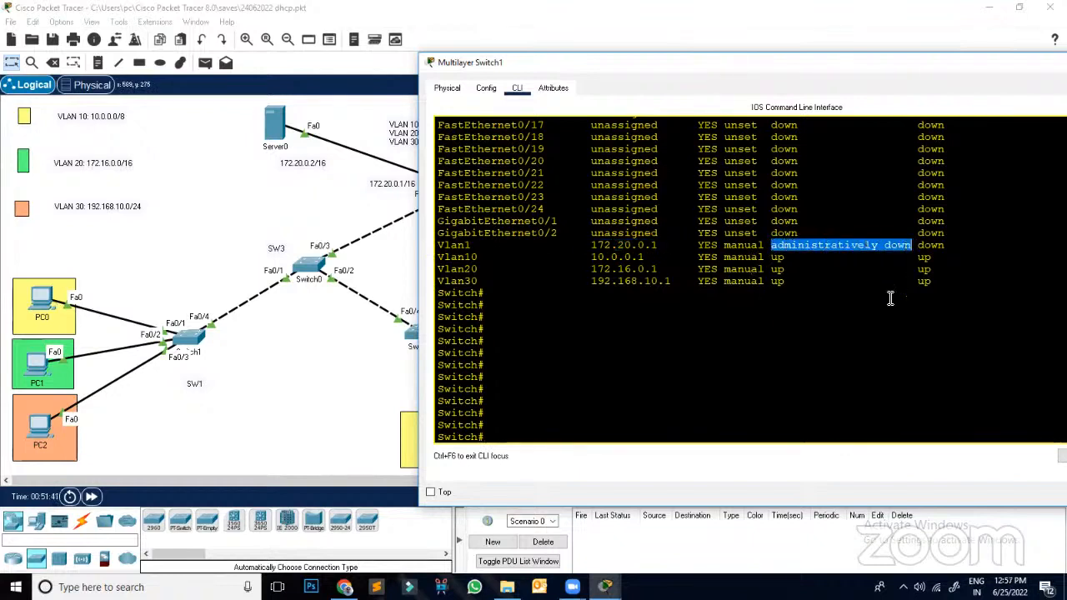
{"action": "left_click", "coordinate": [765, 349]}
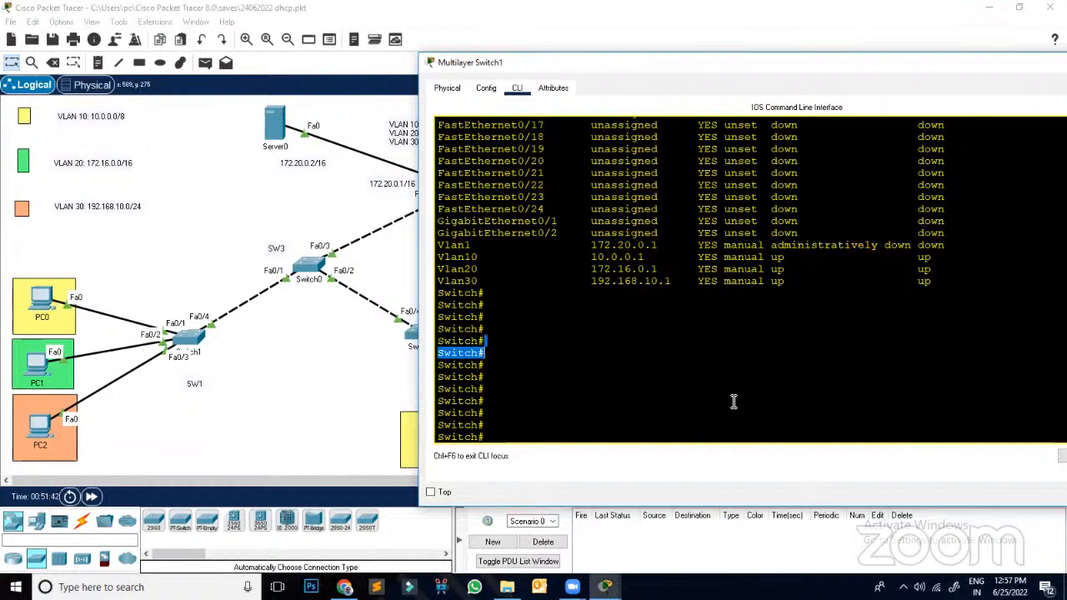
Step: Enter global configuration mode on Multilayer Switch1 with conf t
{"action": "key", "text": "Return"}
{"action": "key", "text": "Return"}
{"action": "key", "text": "Return"}
{"action": "key", "text": "Return"}
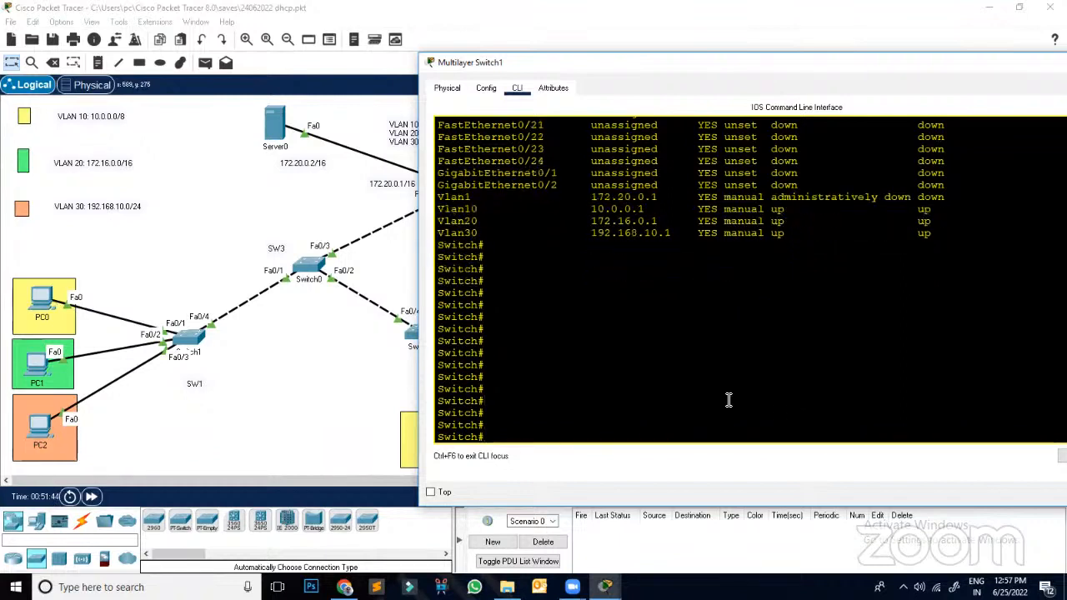
{"action": "type", "text": "conf t"}
{"action": "key", "text": "Return"}
{"action": "key", "text": "Return"}
{"action": "key", "text": "Return"}
{"action": "key", "text": "Return"}
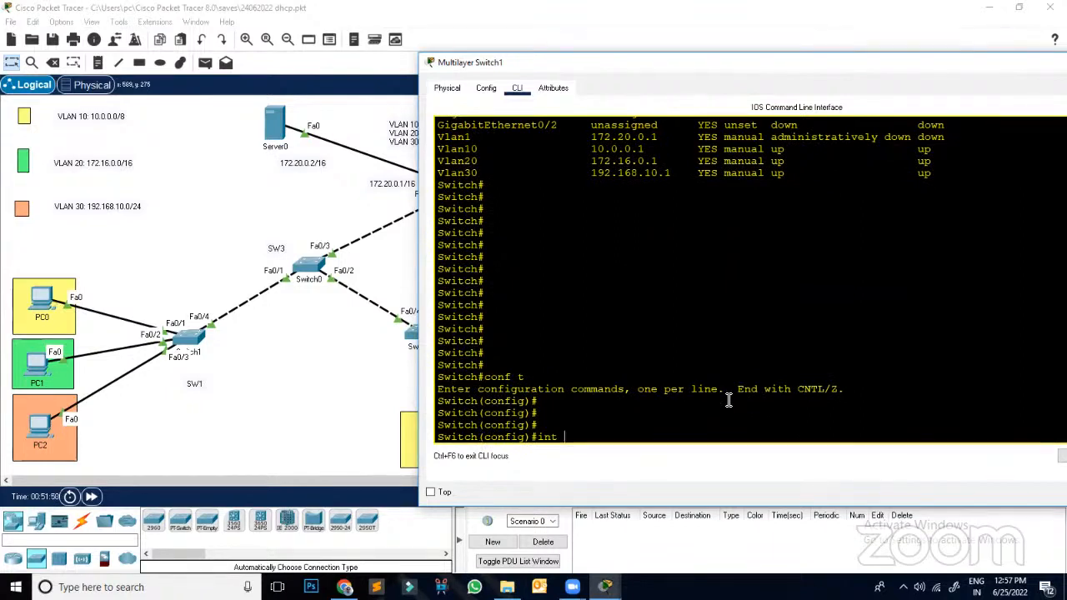
Step: Enable the VLAN 1 interface on Multilayer Switch1 with no shutdown
{"action": "type", "text": "int vl"}
{"action": "key", "text": "Tab"}
{"action": "type", "text": "1"}
{"action": "key", "text": "Return"}
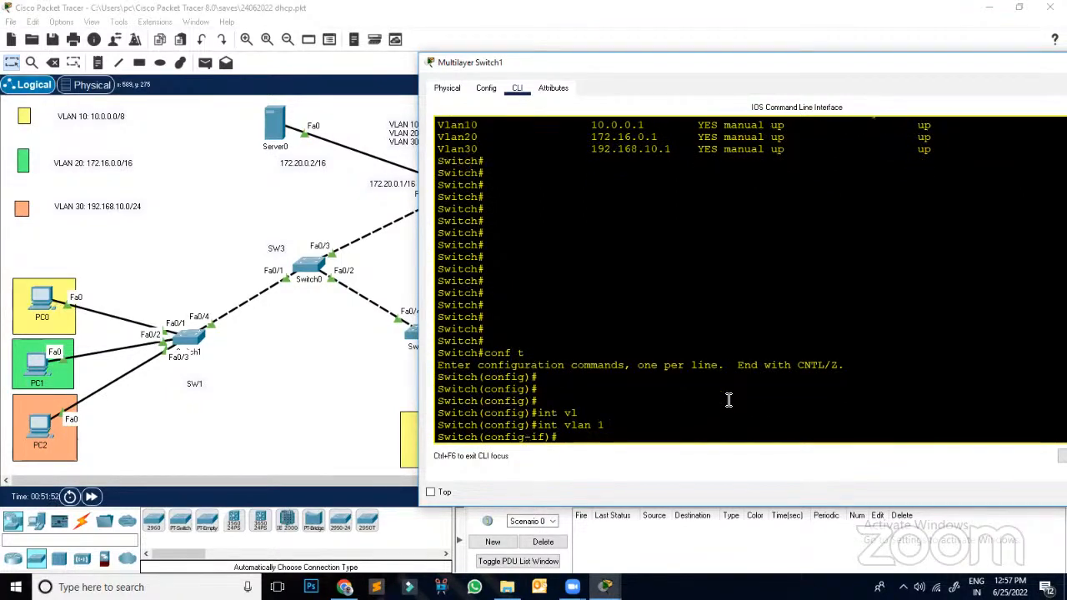
{"action": "type", "text": "no sh"}
{"action": "key", "text": "Tab"}
{"action": "key", "text": "Return"}
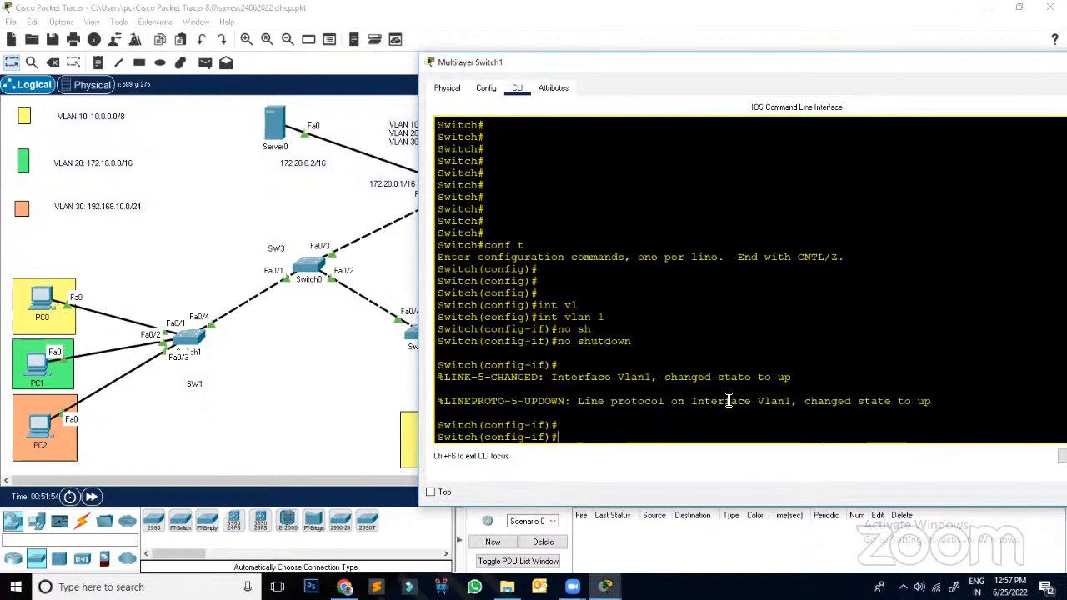
{"action": "key", "text": "Return"}
{"action": "key", "text": "Return"}
{"action": "key", "text": "Return"}
{"action": "key", "text": "Return"}
Step: End configuration mode and check the routing table for the VLAN 1 network with show ip route
{"action": "type", "text": "end"}
{"action": "key", "text": "Return"}
{"action": "key", "text": "Return"}
{"action": "key", "text": "Return"}
{"action": "type", "text": "show"}
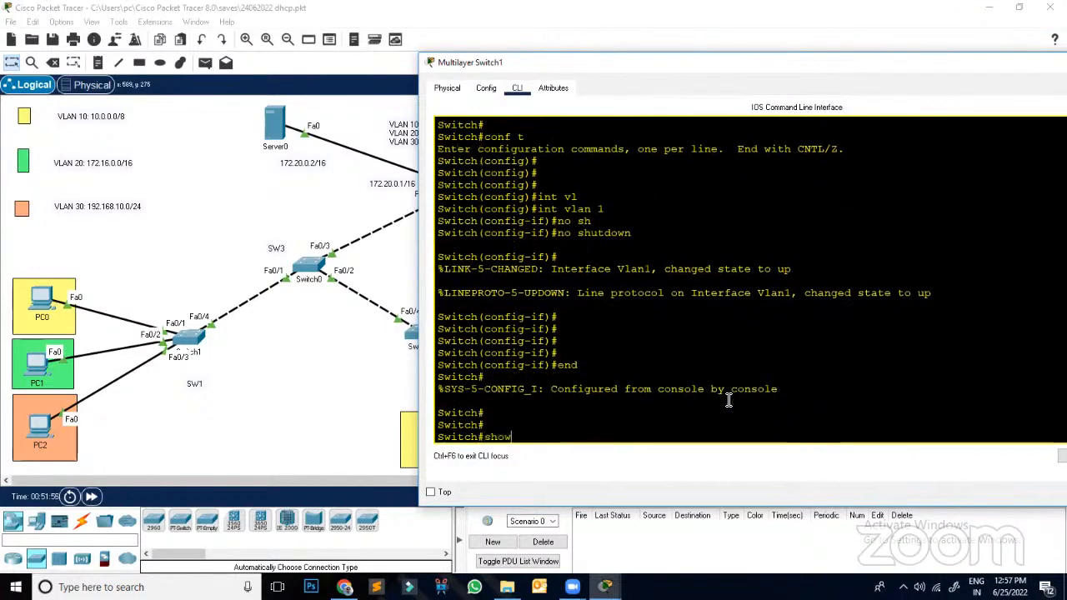
{"action": "type", "text": " ip rou"}
{"action": "key", "text": "Tab"}
{"action": "key", "text": "Return"}
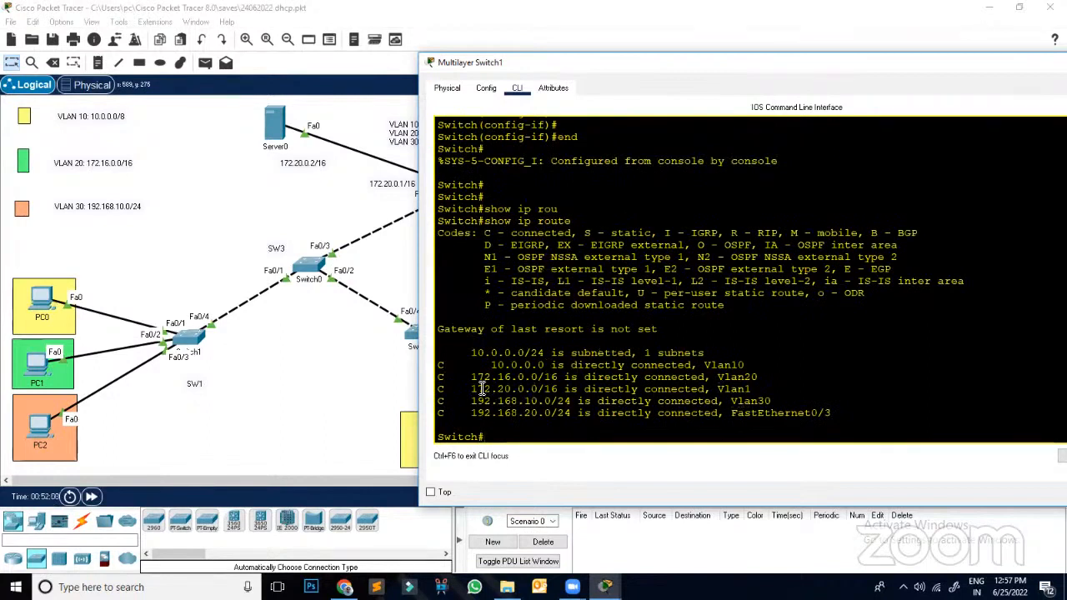
Step: Check the 172.20.0.0/16 route on Multilayer Switch1, and ping 10.0.0.1 and 172.20.0.2 from PC3's command prompt
{"action": "left_click_drag", "start_coordinate": [467, 387], "coordinate": [564, 391]}
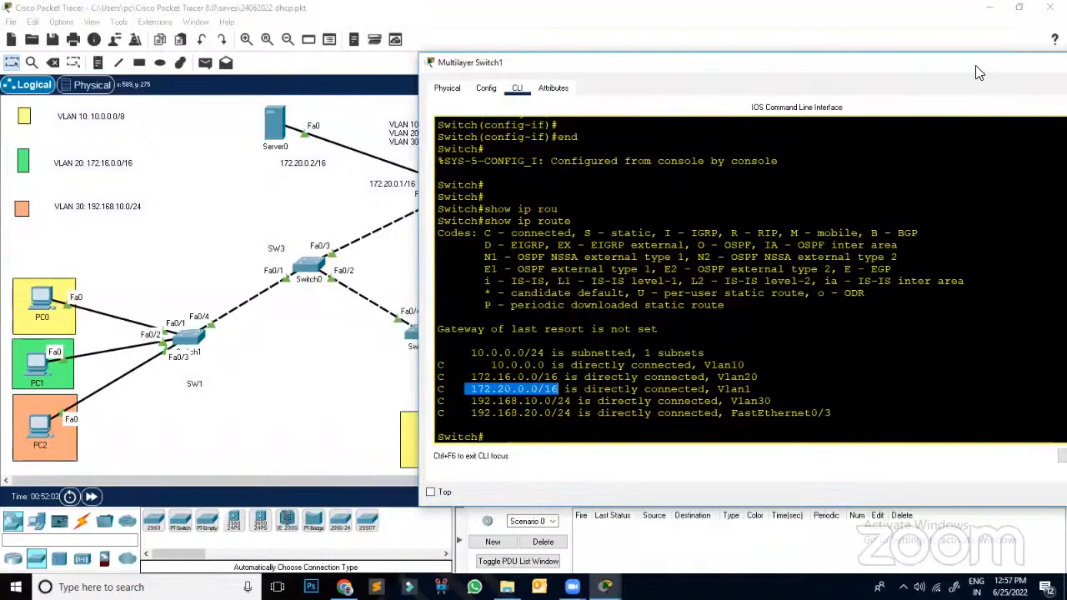
{"action": "left_click_drag", "start_coordinate": [980, 72], "coordinate": [834, 69]}
{"action": "left_click", "coordinate": [890, 61]}
{"action": "left_click", "coordinate": [439, 440]}
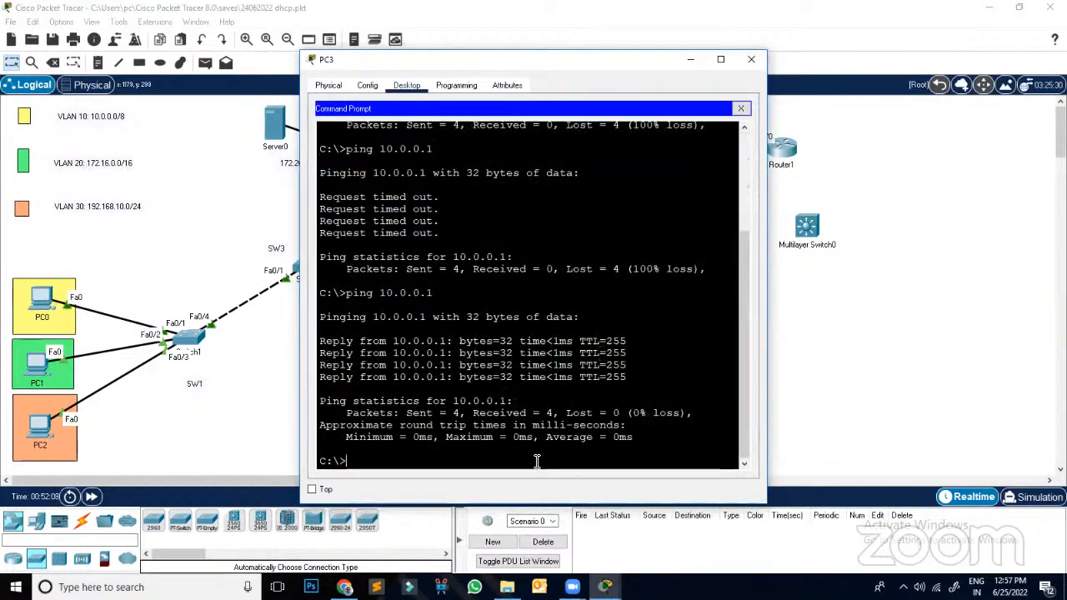
{"action": "key", "text": "Up"}
{"action": "key", "text": "Return"}
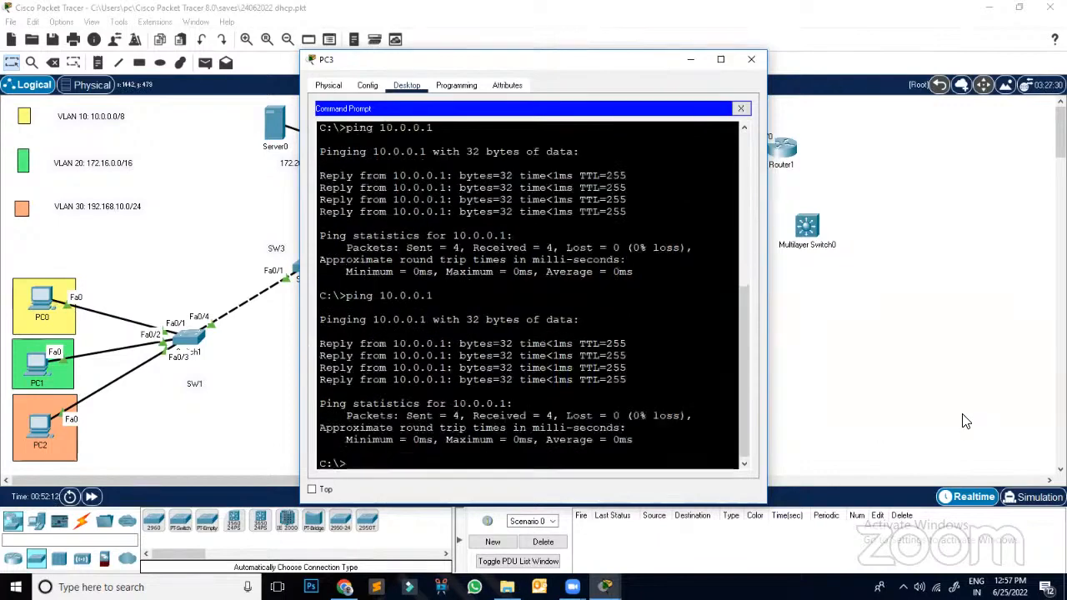
{"action": "type", "text": "ping 172.20.0.2"}
{"action": "key", "text": "Return"}
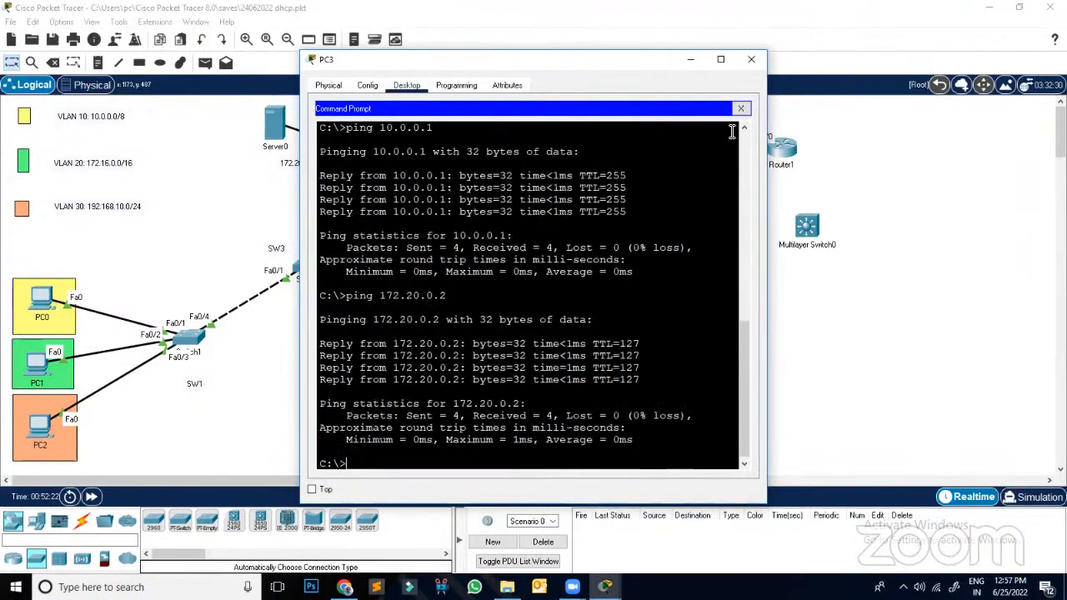
{"action": "left_click", "coordinate": [751, 60]}
Step: Switch PC1's FastEthernet0 IP configuration from static to DHCP
{"action": "left_click", "coordinate": [39, 365]}
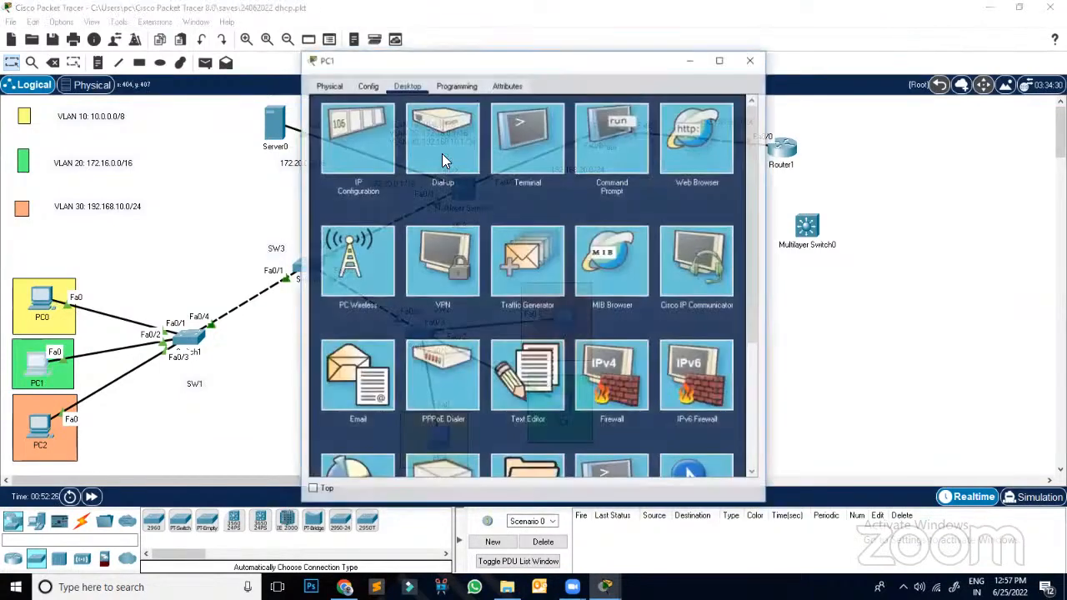
{"action": "left_click", "coordinate": [469, 158]}
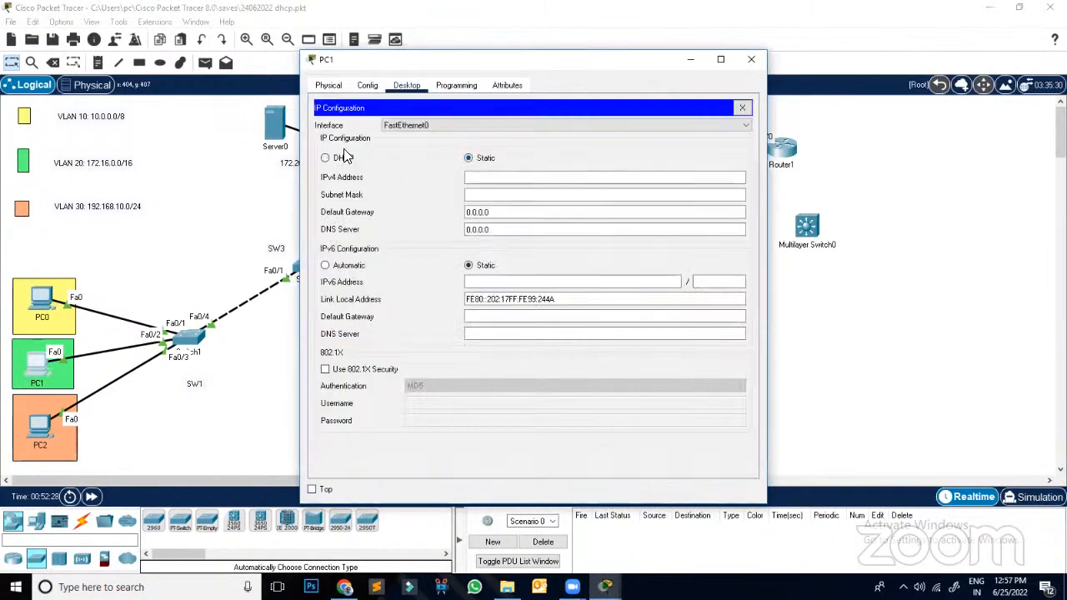
{"action": "left_click", "coordinate": [327, 158]}
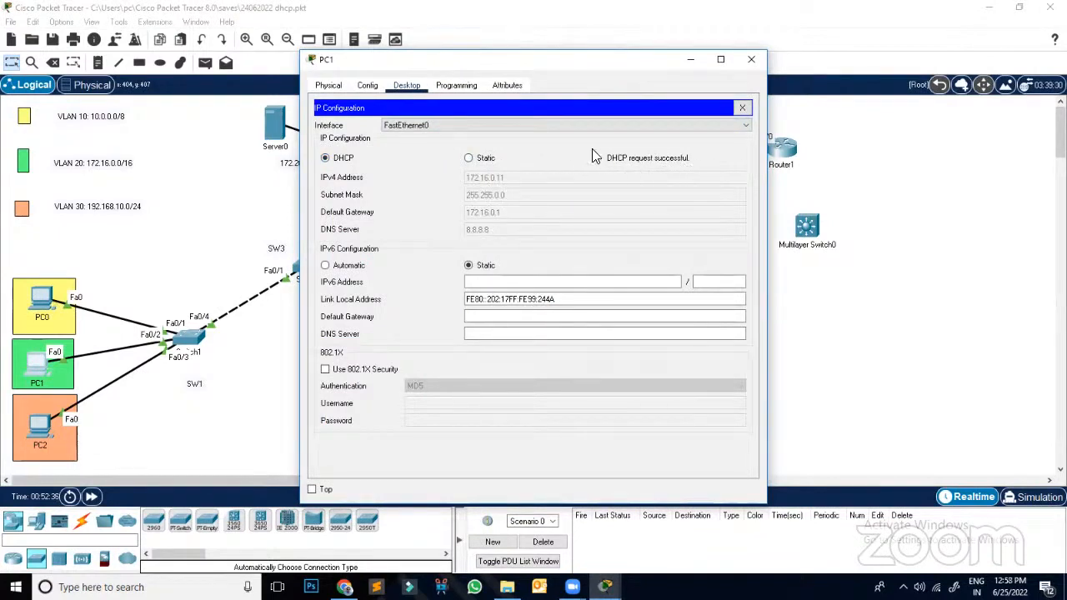
{"action": "left_click", "coordinate": [751, 59]}
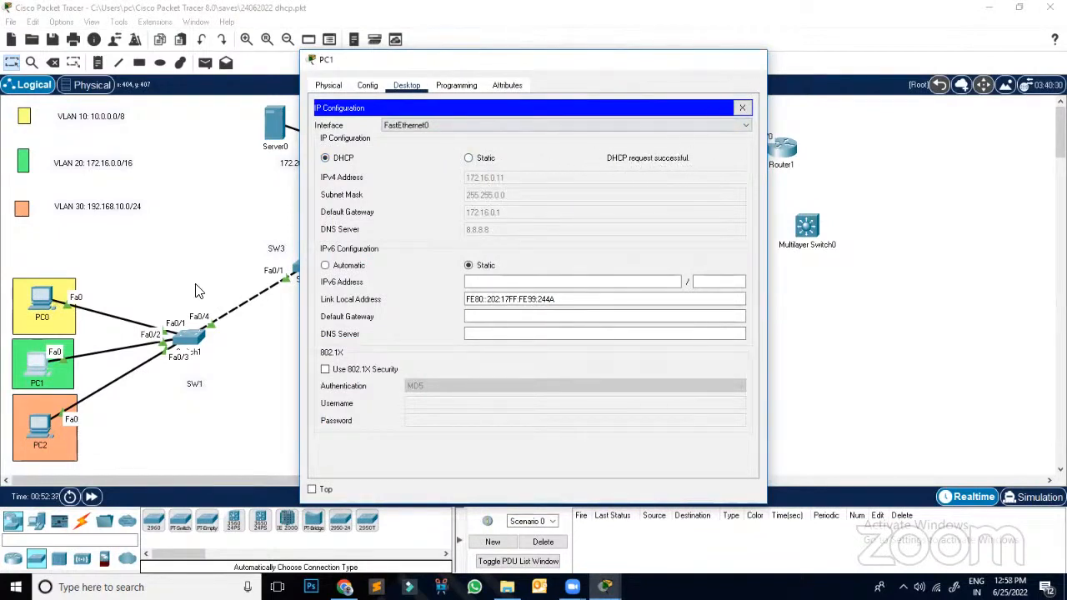
Step: Renew PC0's DHCP request by switching its IP configuration to static and back to DHCP
{"action": "left_click", "coordinate": [41, 302]}
{"action": "left_click", "coordinate": [345, 161]}
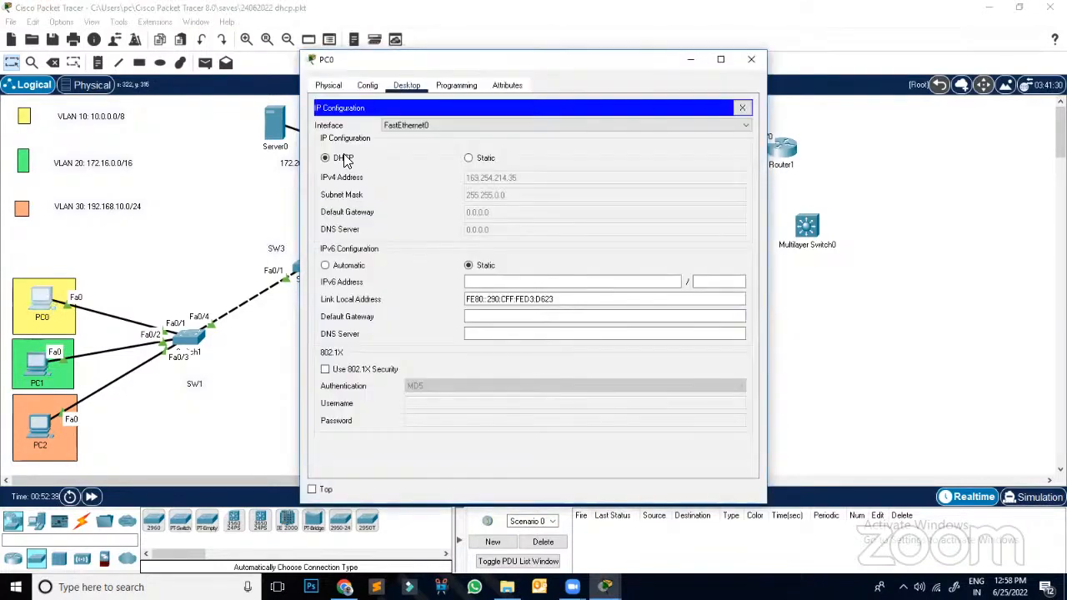
{"action": "left_click", "coordinate": [468, 159]}
{"action": "left_click", "coordinate": [341, 159]}
{"action": "left_click", "coordinate": [751, 59]}
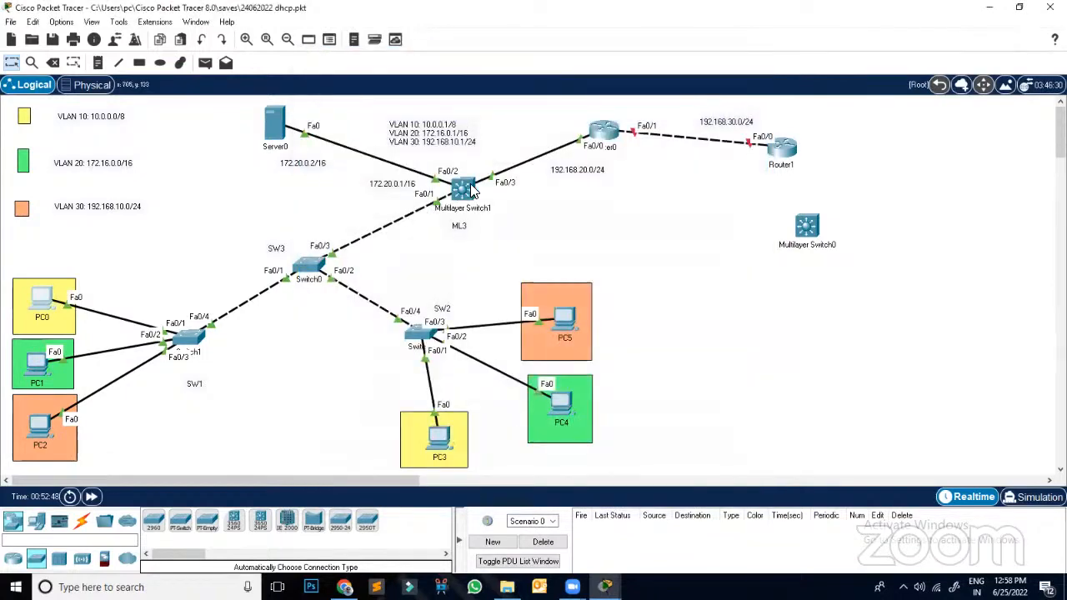
Step: Reopen the Multilayer Switch1 command line and enter global configuration mode with conf t
{"action": "left_click", "coordinate": [466, 190]}
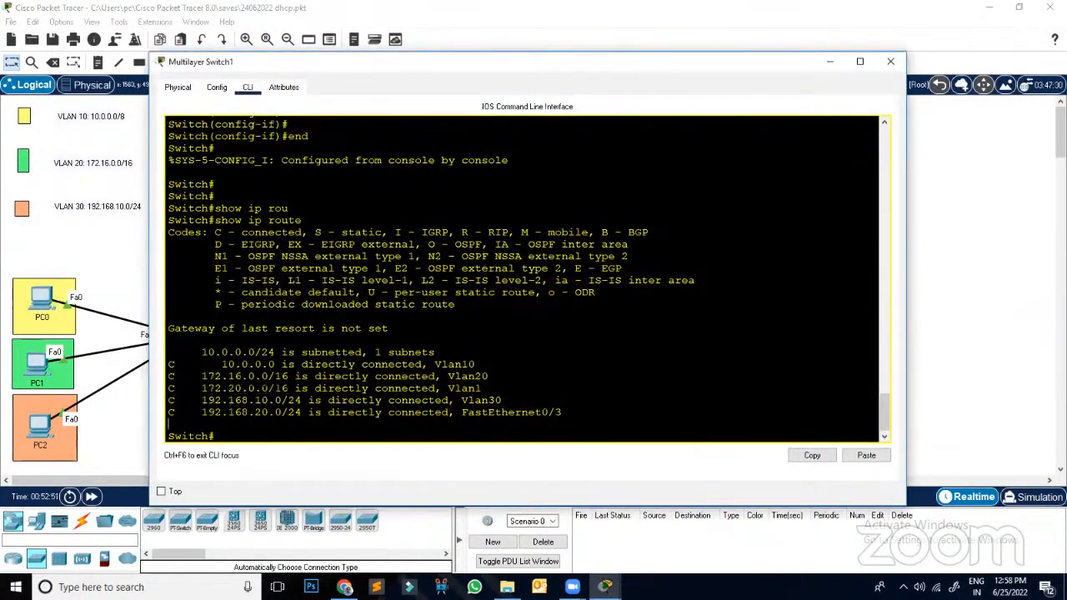
{"action": "key", "text": "Return"}
{"action": "key", "text": "Return"}
{"action": "key", "text": "Return"}
{"action": "key", "text": "Return"}
{"action": "key", "text": "Return"}
{"action": "type", "text": "conf"}
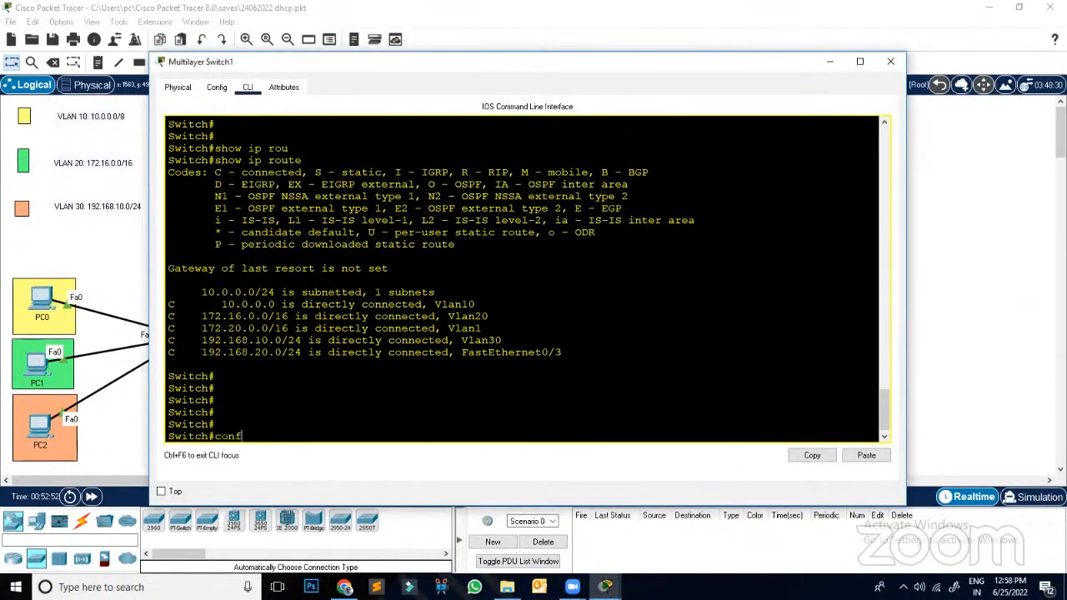
{"action": "type", "text": " t"}
{"action": "key", "text": "Return"}
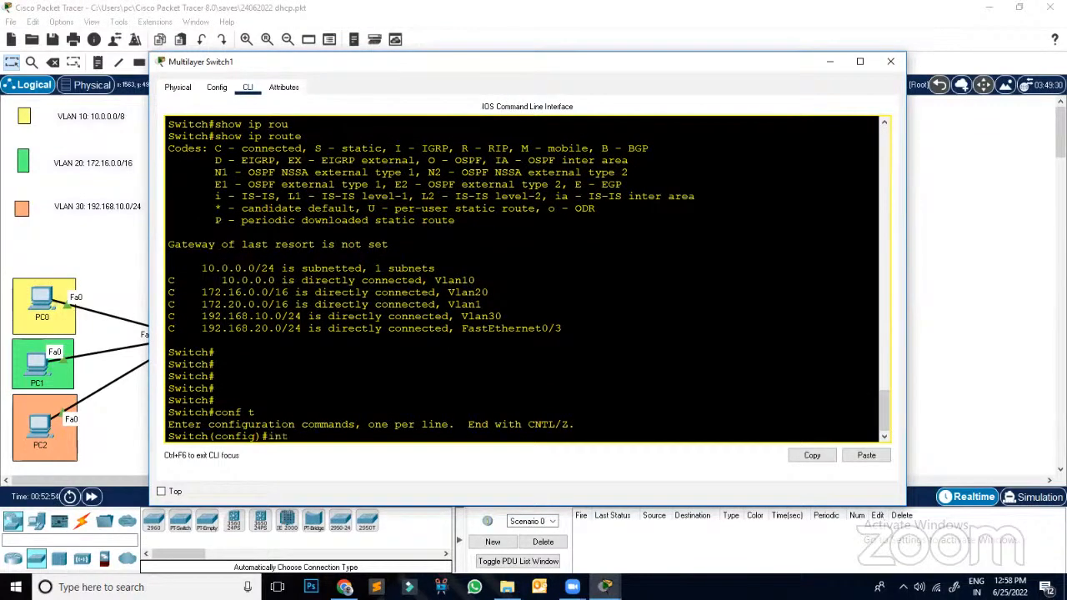
Step: Set the IP helper address 172.20.0.2 on the VLAN 10 interface and exit interface configuration
{"action": "type", "text": "int vl"}
{"action": "key", "text": "Tab"}
{"action": "type", "text": "10"}
{"action": "key", "text": "Return"}
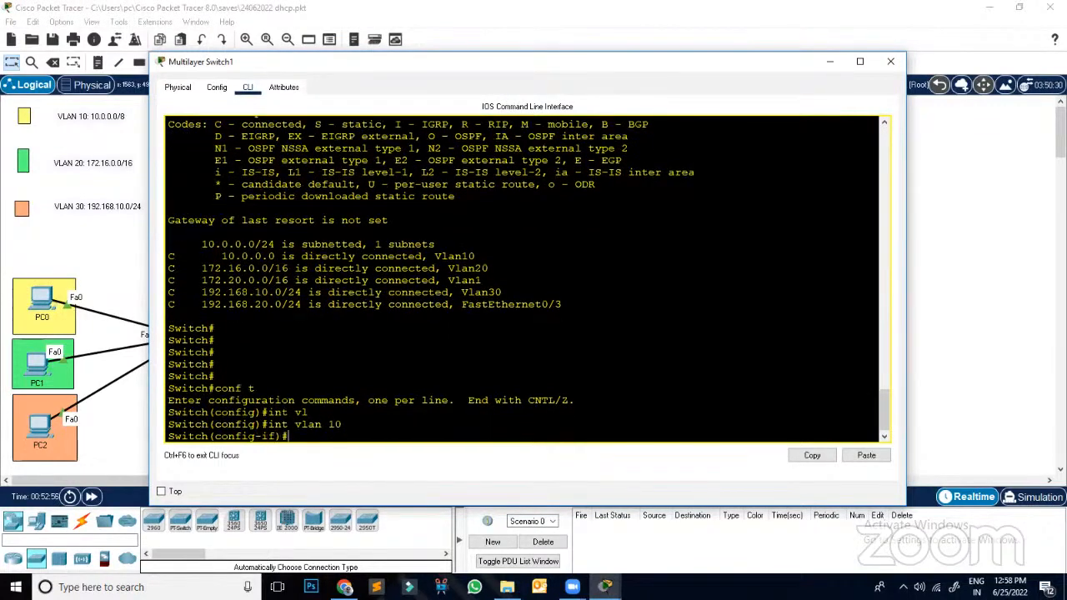
{"action": "type", "text": "ip help"}
{"action": "key", "text": "Tab"}
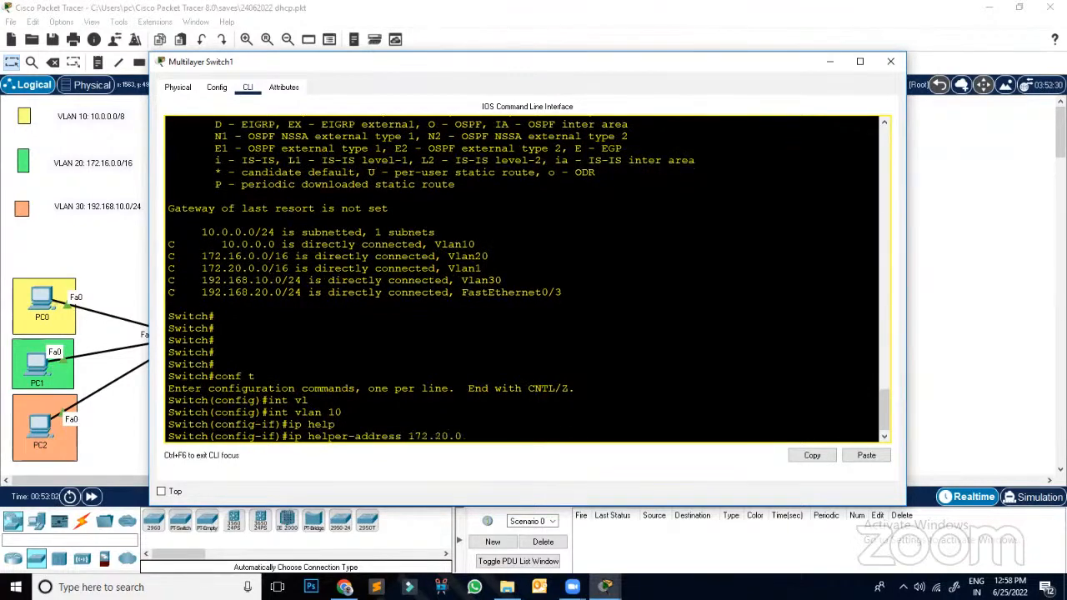
{"action": "type", "text": "172.20.0.2"}
{"action": "key", "text": "Return"}
{"action": "key", "text": "Return"}
{"action": "key", "text": "Return"}
{"action": "key", "text": "Return"}
{"action": "key", "text": "Return"}
{"action": "key", "text": "Return"}
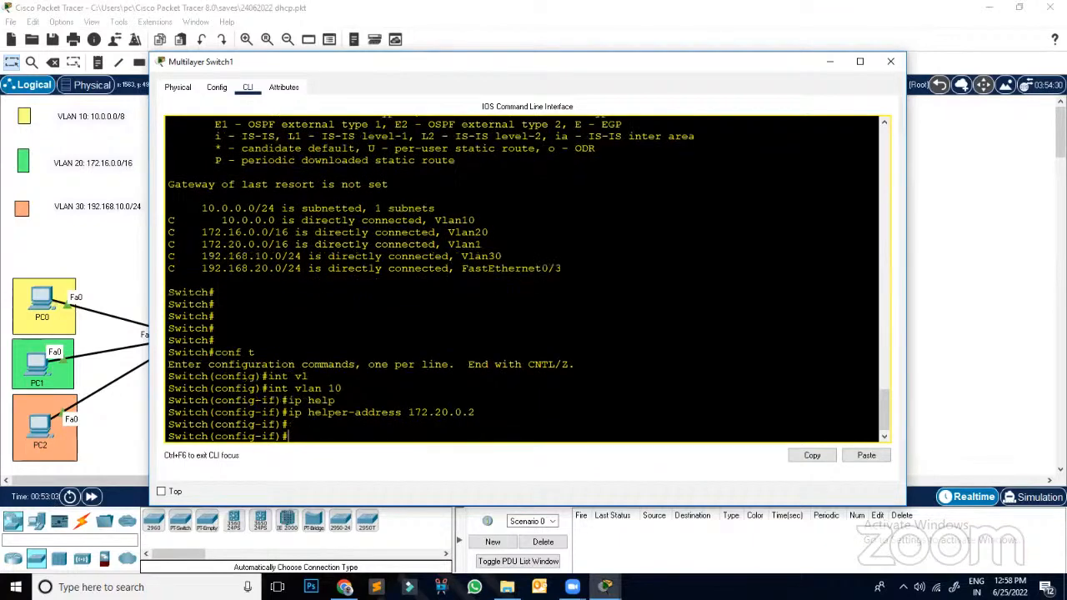
{"action": "type", "text": "exit"}
{"action": "key", "text": "Return"}
{"action": "key", "text": "Return"}
{"action": "key", "text": "Return"}
{"action": "key", "text": "Return"}
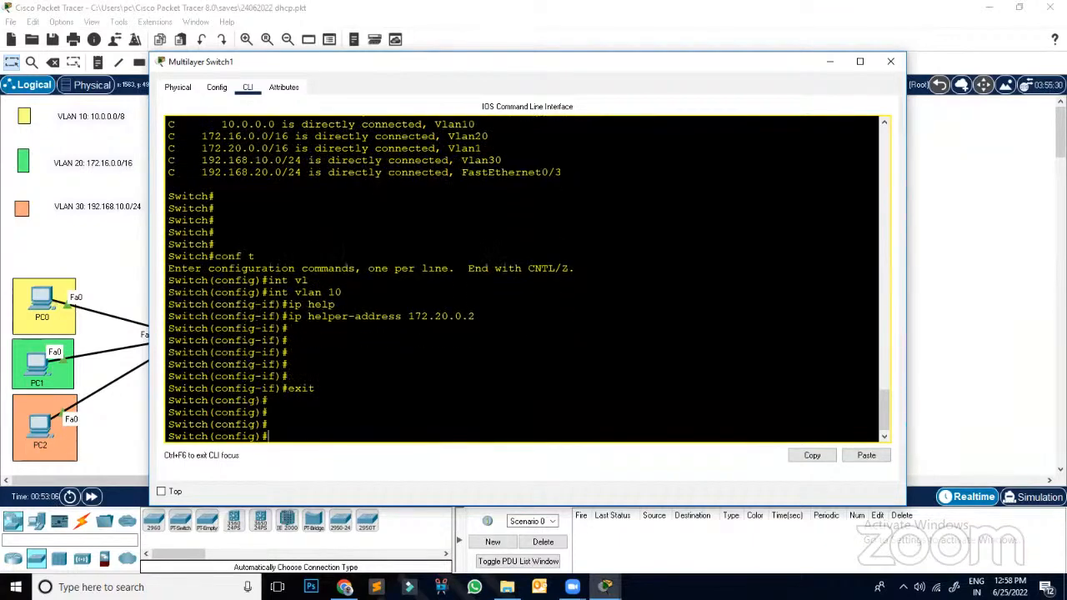
Step: Set the IP helper address 172.20.0.2 on the VLAN 30 interface and close the switch window
{"action": "type", "text": "int vl"}
{"action": "key", "text": "Tab"}
{"action": "type", "text": "30"}
{"action": "key", "text": "Return"}
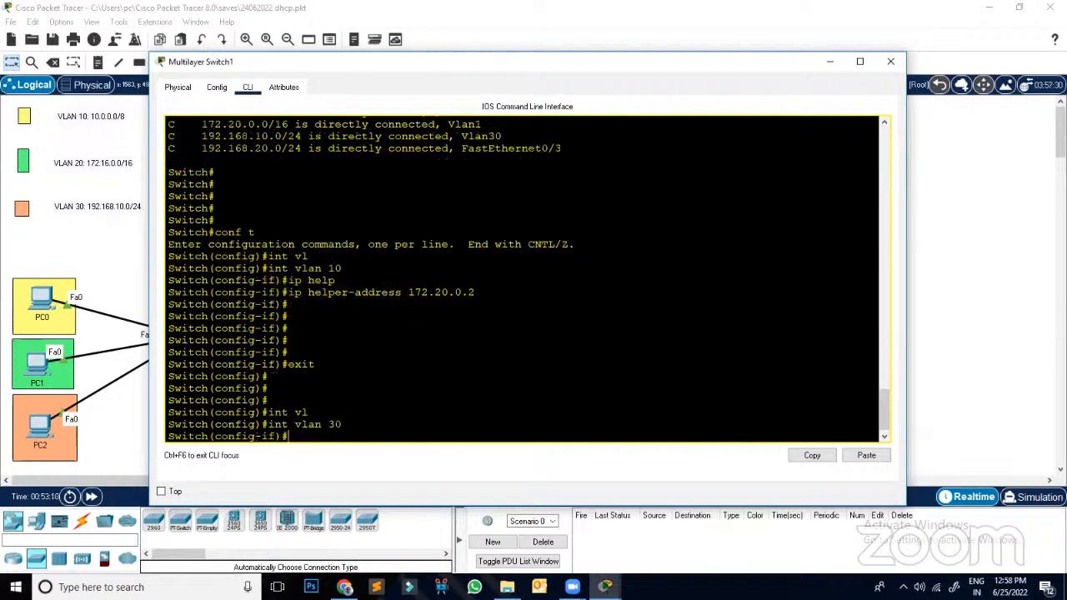
{"action": "type", "text": "ip help"}
{"action": "key", "text": "Tab"}
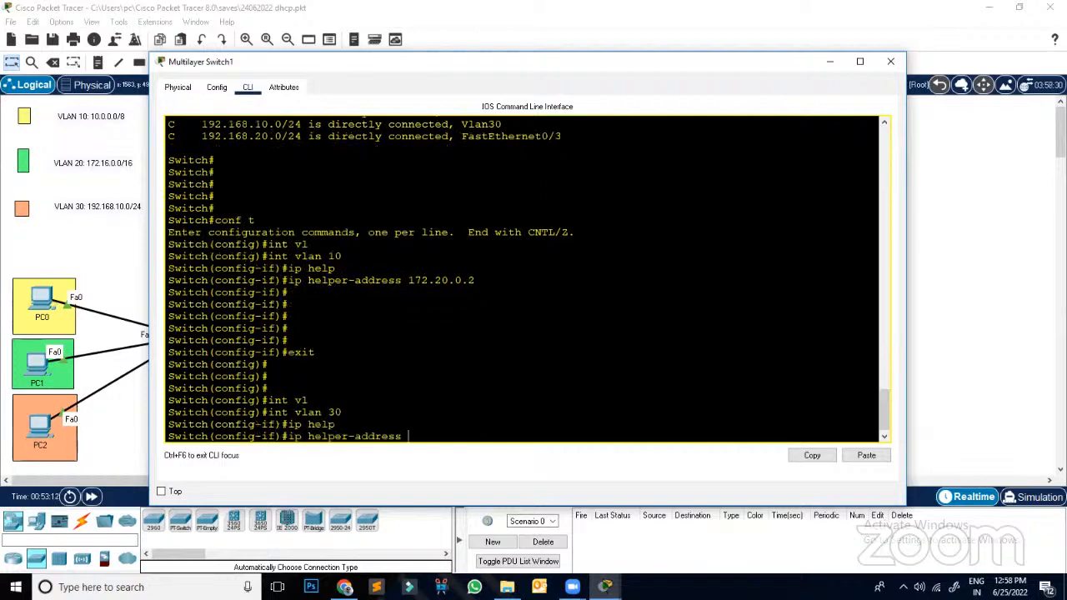
{"action": "type", "text": "172.20.0.2"}
{"action": "key", "text": "Return"}
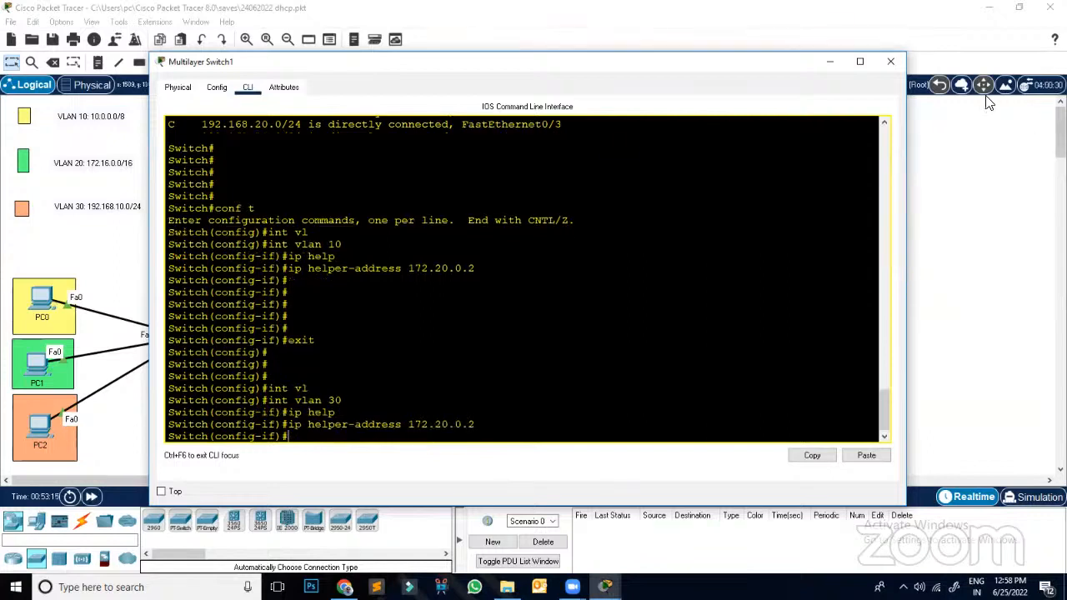
{"action": "left_click", "coordinate": [891, 61]}
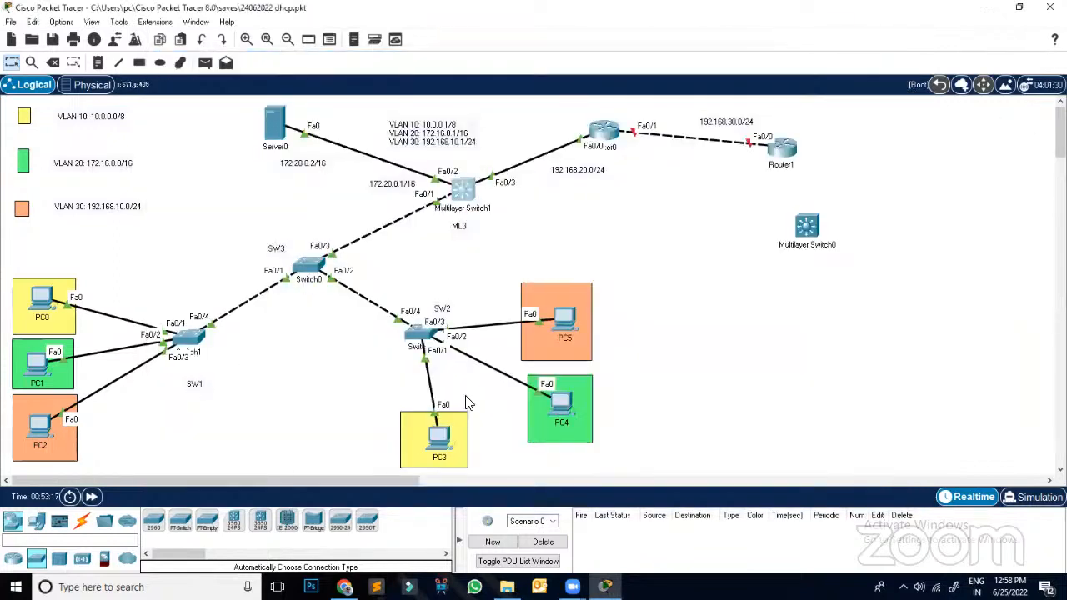
Step: Request an address for PC3 by setting its IP configuration to DHCP
{"action": "left_click", "coordinate": [436, 439]}
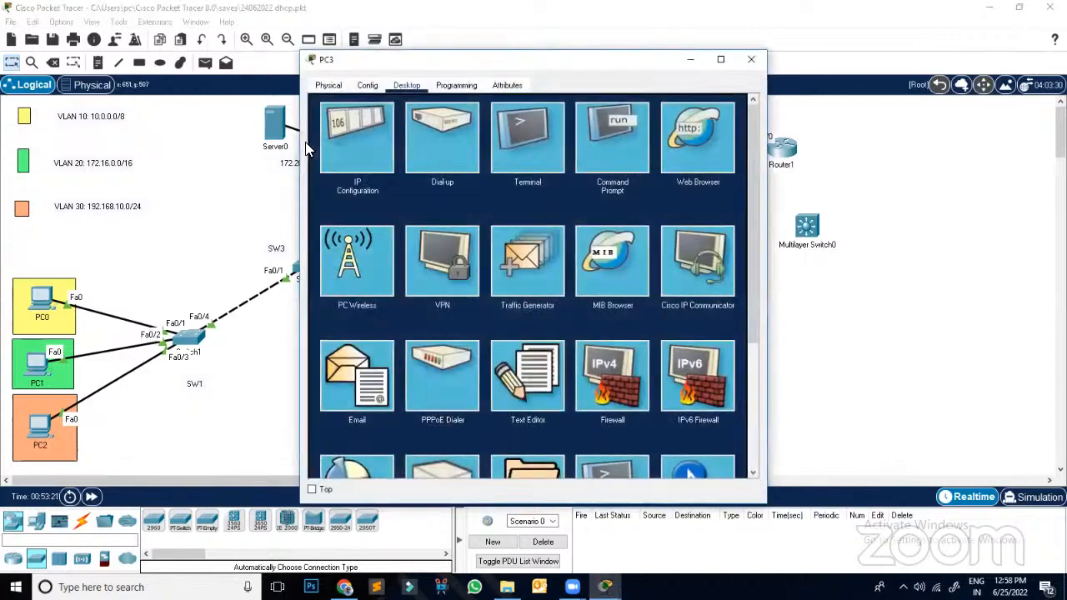
{"action": "left_click", "coordinate": [357, 158]}
{"action": "left_click", "coordinate": [338, 158]}
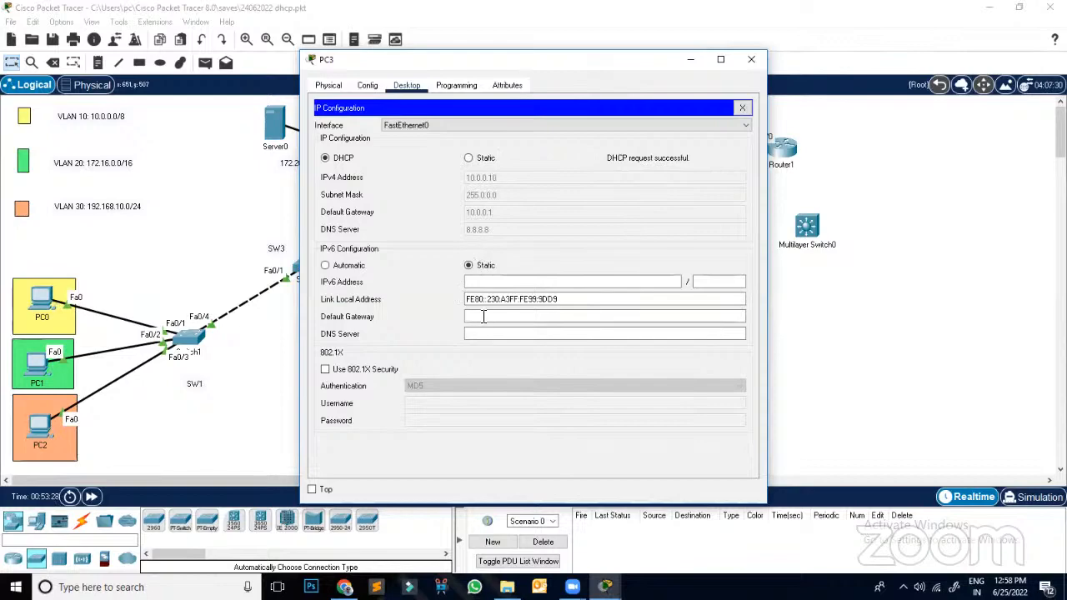
{"action": "left_click", "coordinate": [751, 60]}
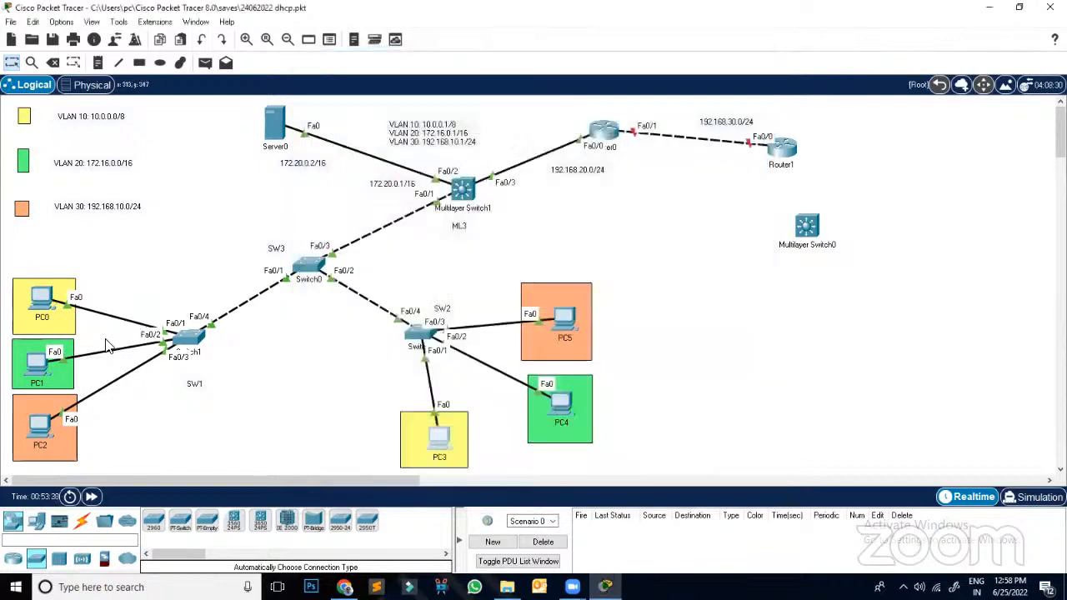
Step: Check the DHCP-assigned IP configuration of PC1
{"action": "left_click", "coordinate": [37, 362]}
{"action": "left_click", "coordinate": [362, 196]}
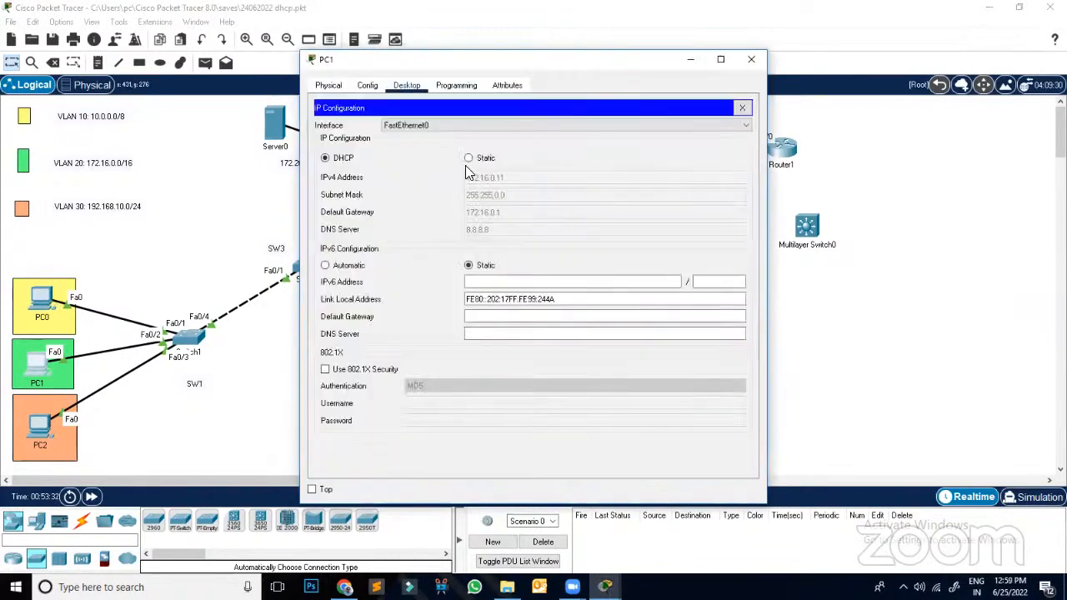
{"action": "left_click", "coordinate": [751, 59]}
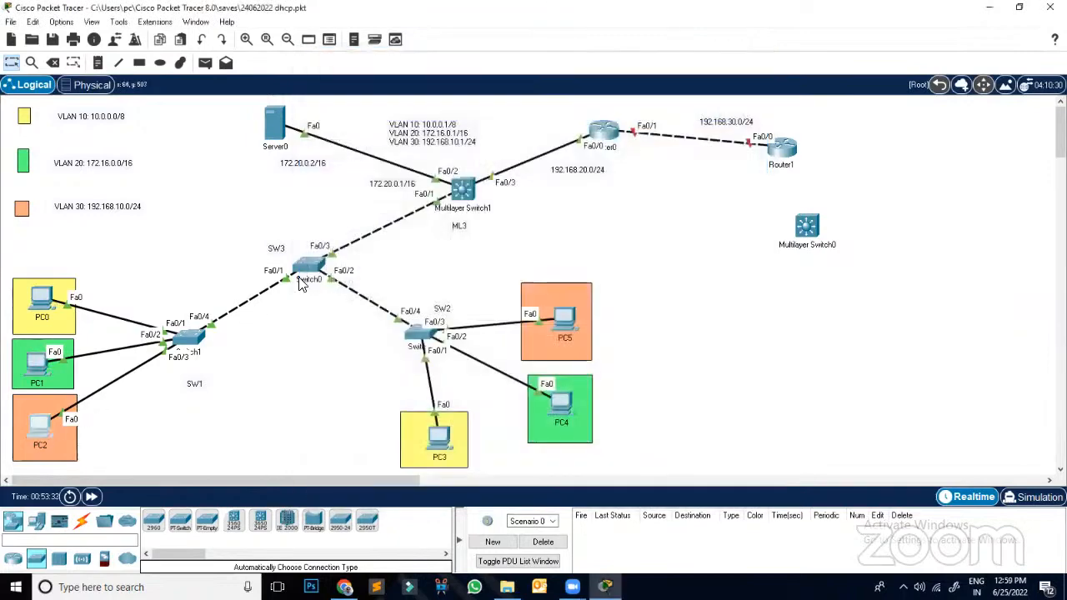
Step: Switch PC2's IP configuration to DHCP and check the address settings assigned to PC0
{"action": "left_click", "coordinate": [40, 429]}
{"action": "left_click", "coordinate": [407, 85]}
{"action": "left_click", "coordinate": [356, 138]}
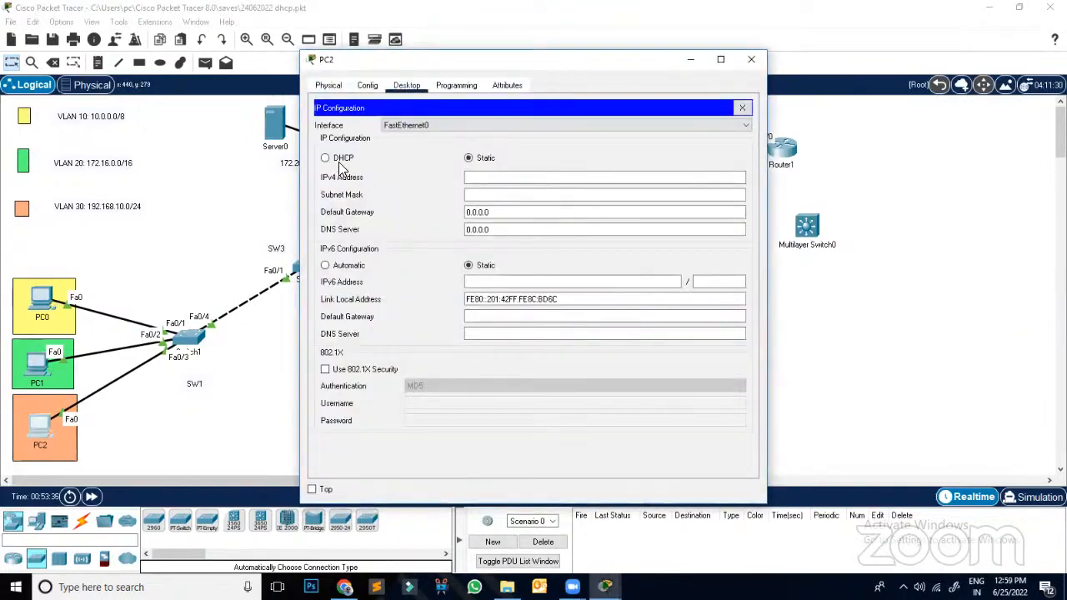
{"action": "left_click", "coordinate": [325, 158]}
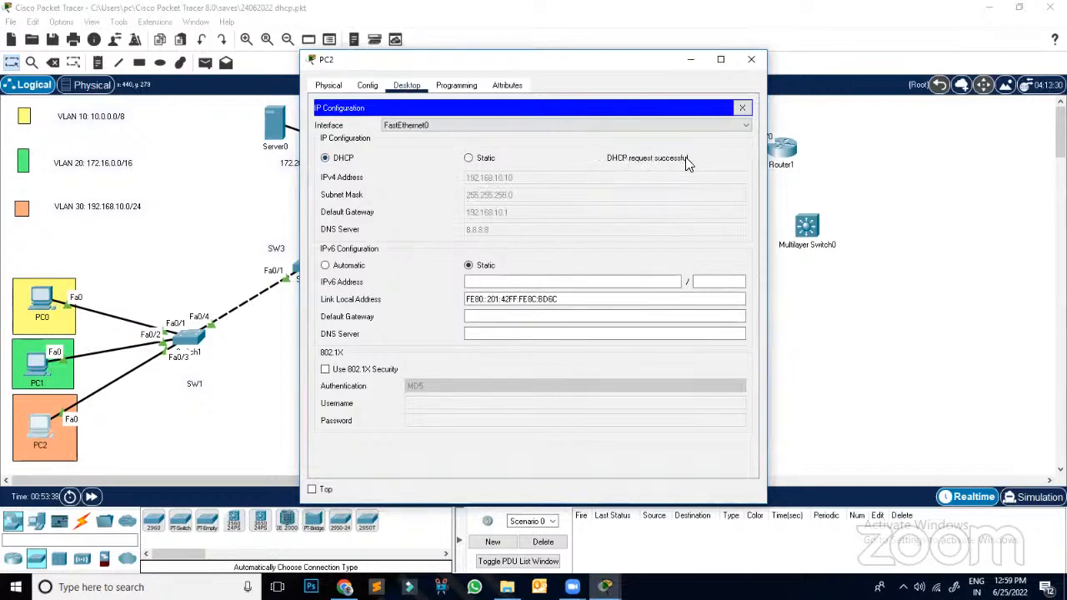
{"action": "left_click", "coordinate": [750, 59]}
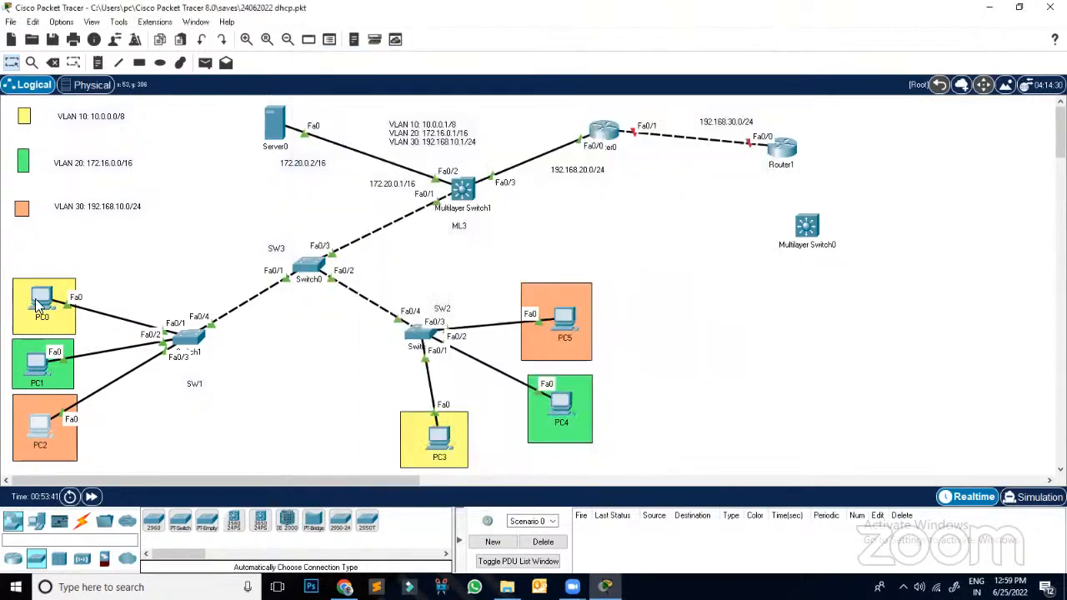
{"action": "left_click", "coordinate": [37, 301]}
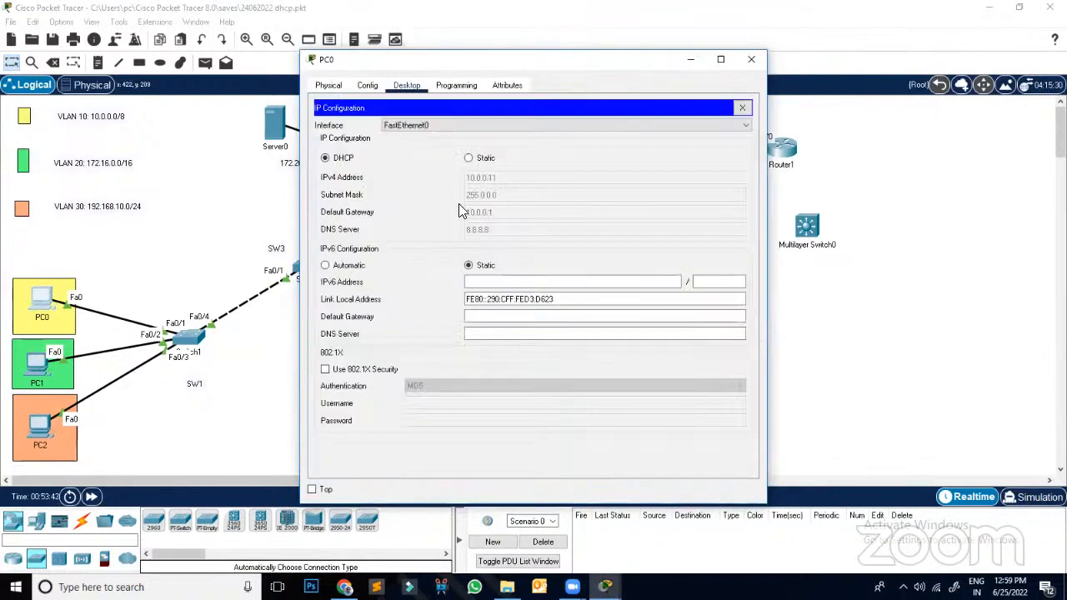
{"action": "left_click", "coordinate": [750, 59]}
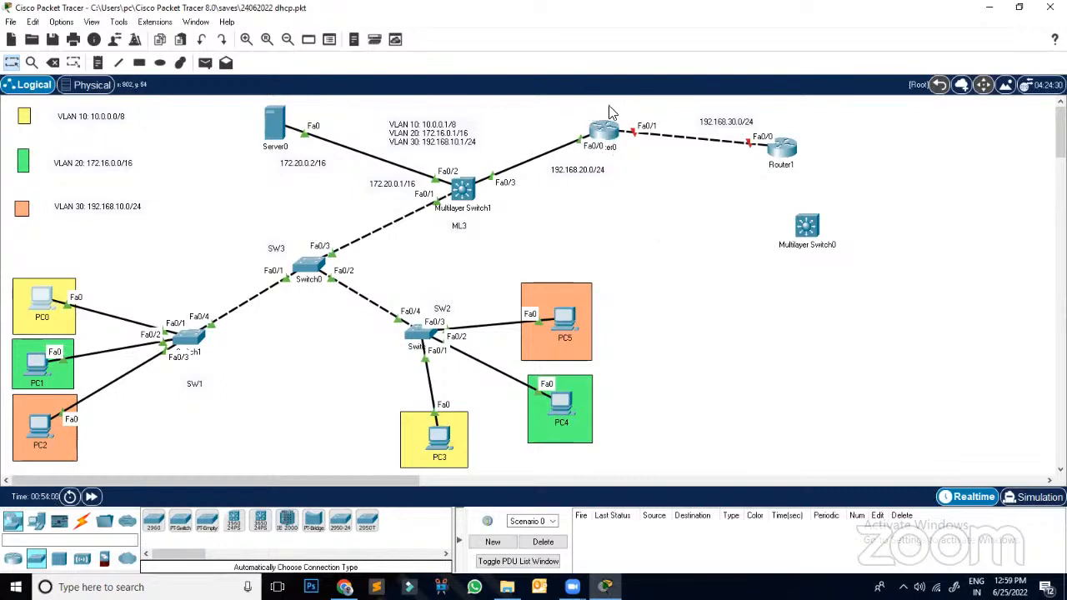
Step: Open the Router0 command line and enter privileged mode with en
{"action": "left_click", "coordinate": [602, 131]}
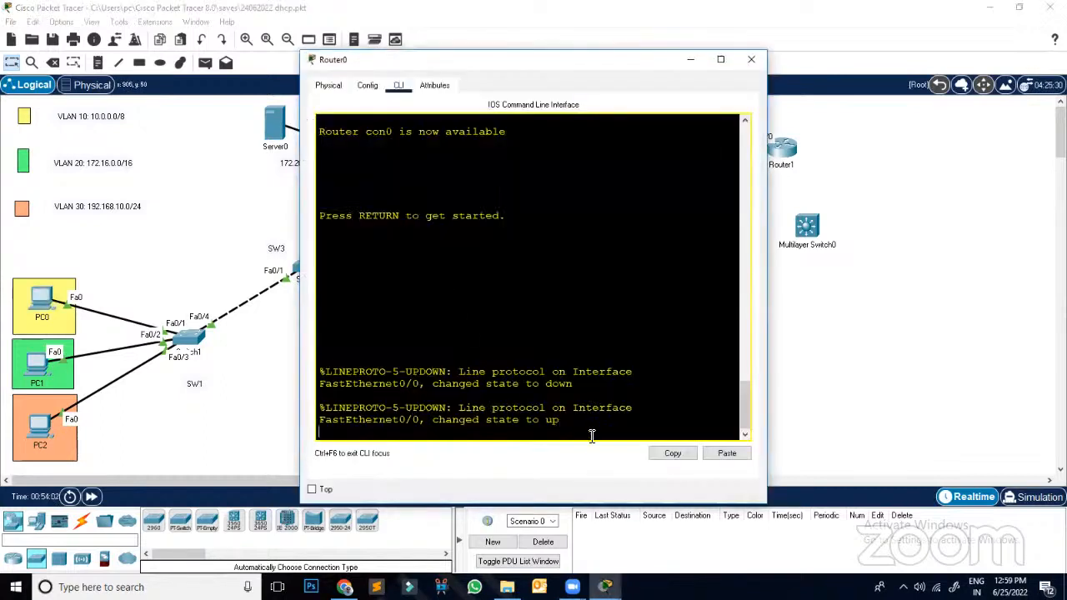
{"action": "key", "text": "Return"}
{"action": "key", "text": "Return"}
{"action": "key", "text": "Return"}
{"action": "key", "text": "Return"}
{"action": "type", "text": "en"}
{"action": "key", "text": "Return"}
{"action": "key", "text": "Return"}
{"action": "key", "text": "Return"}
{"action": "key", "text": "Return"}
{"action": "key", "text": "Return"}
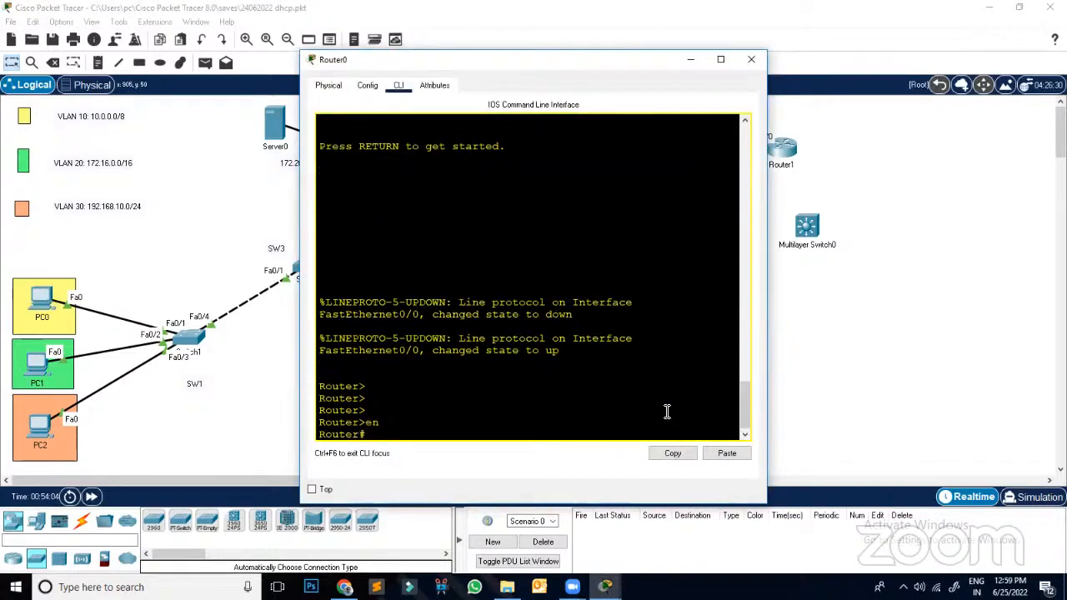
Step: List Router0's interfaces with show ip int br and examine the FastEthernet0/0 address
{"action": "type", "text": "show ip"}
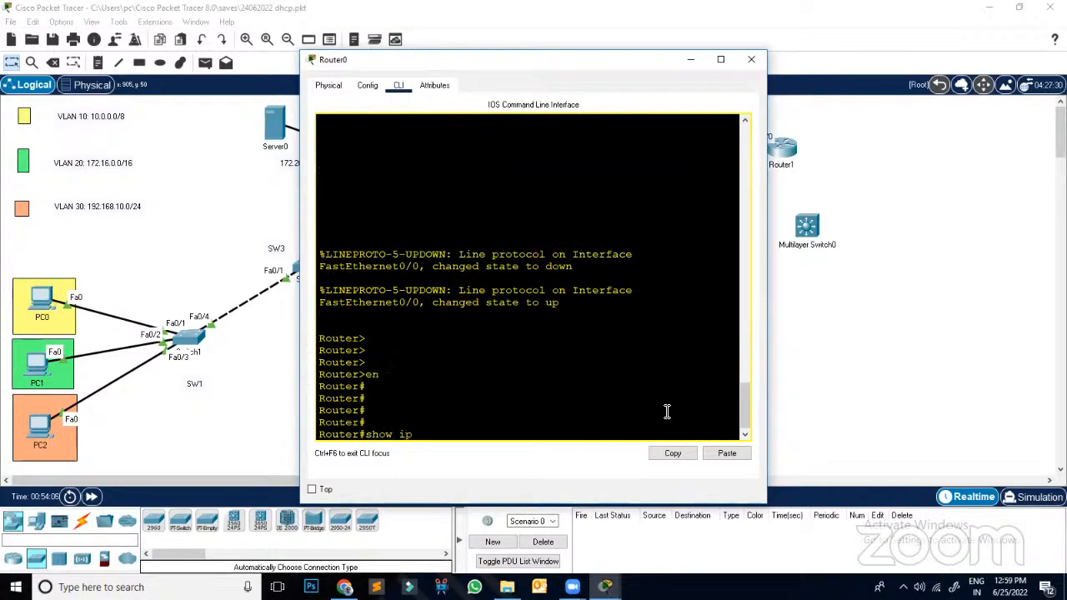
{"action": "type", "text": " int br"}
{"action": "key", "text": "Return"}
{"action": "left_click_drag", "start_coordinate": [554, 363], "coordinate": [318, 363]}
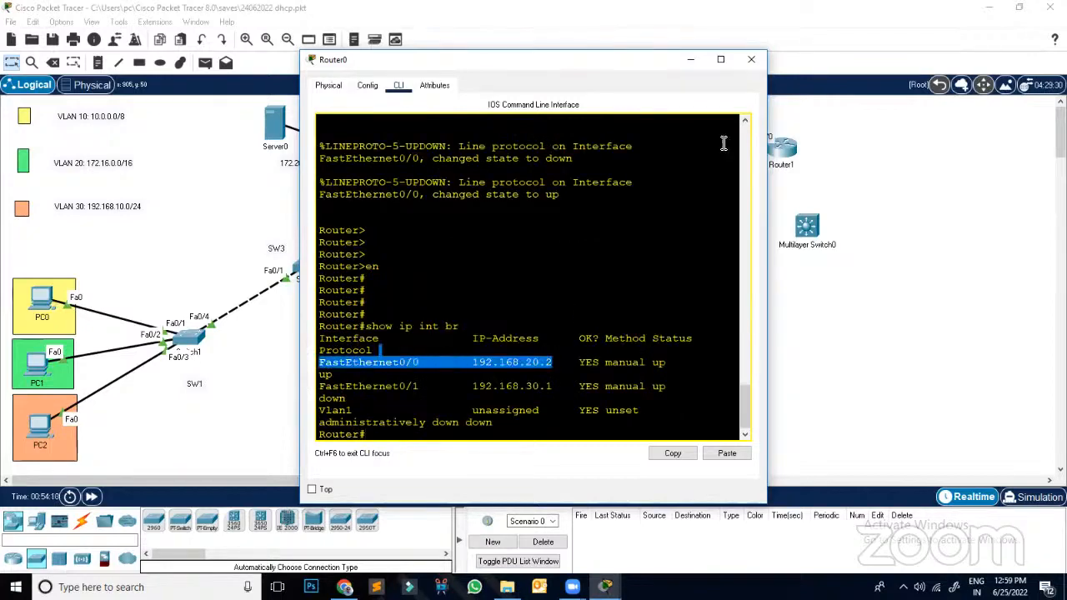
Step: Ping Router0's FastEthernet0/0 address 192.168.20.2 from the PC3 command prompt
{"action": "left_click", "coordinate": [751, 59]}
{"action": "left_click", "coordinate": [438, 438]}
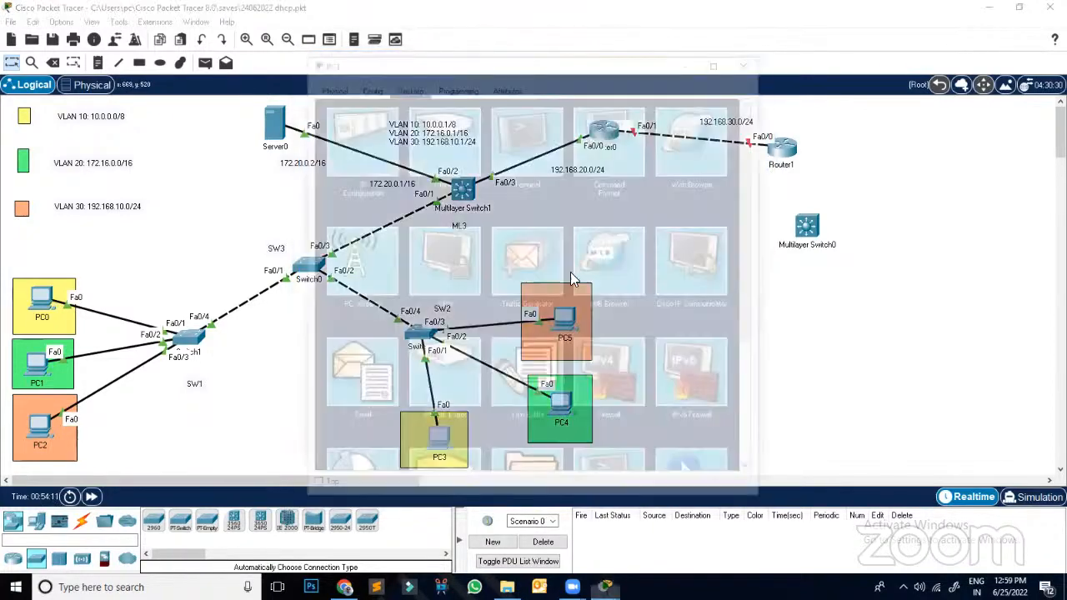
{"action": "left_click", "coordinate": [573, 158]}
{"action": "key", "text": "Return"}
{"action": "key", "text": "Return"}
{"action": "key", "text": "Return"}
{"action": "key", "text": "Return"}
{"action": "key", "text": "Return"}
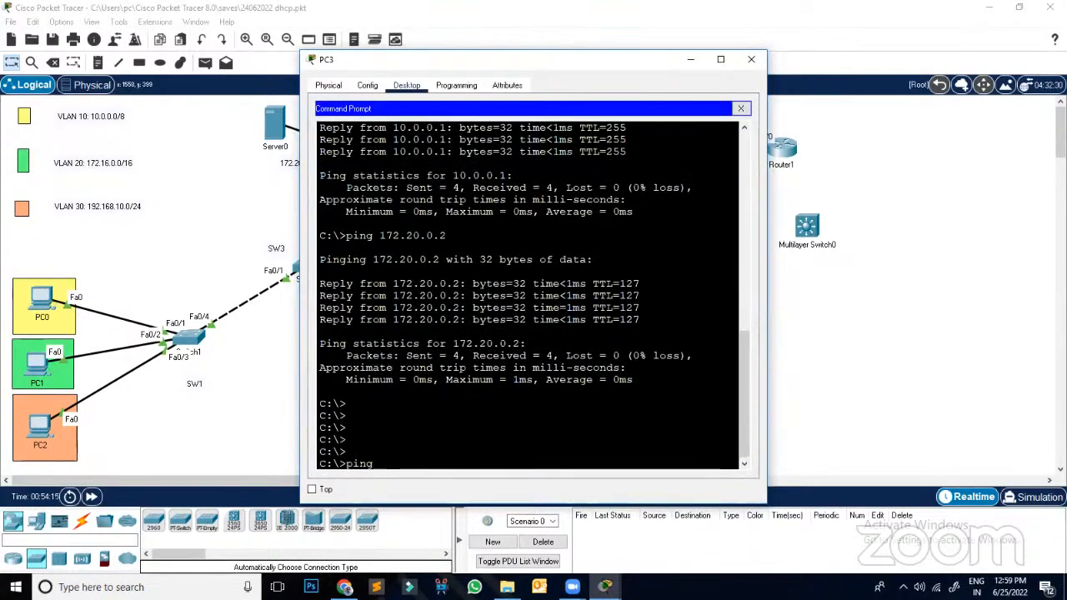
{"action": "type", "text": "ping 192.168.20.2"}
{"action": "key", "text": "Return"}
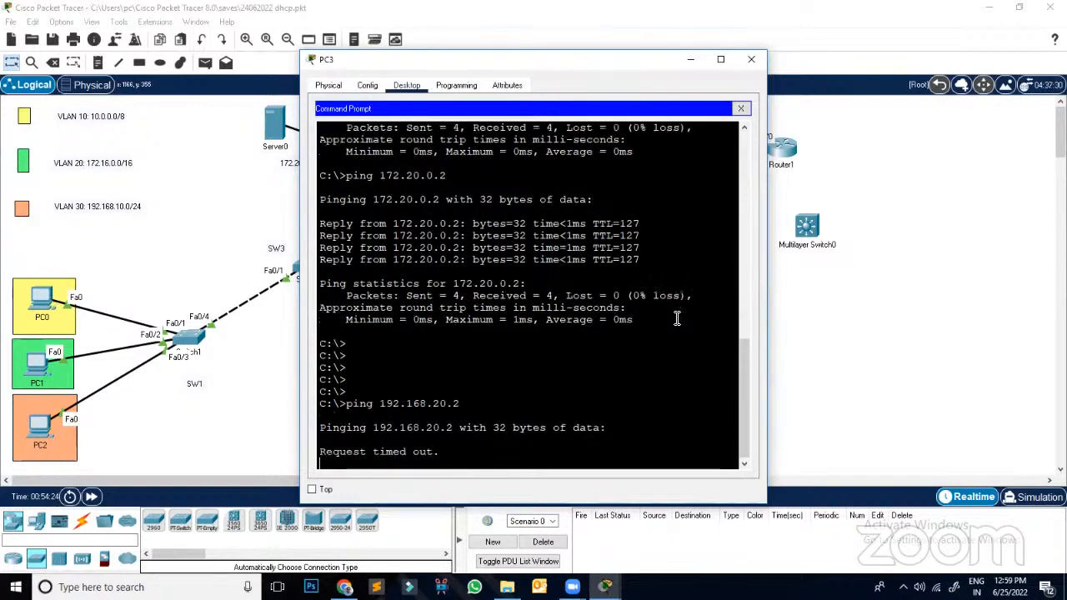
{"action": "left_click_drag", "start_coordinate": [685, 317], "coordinate": [877, 348]}
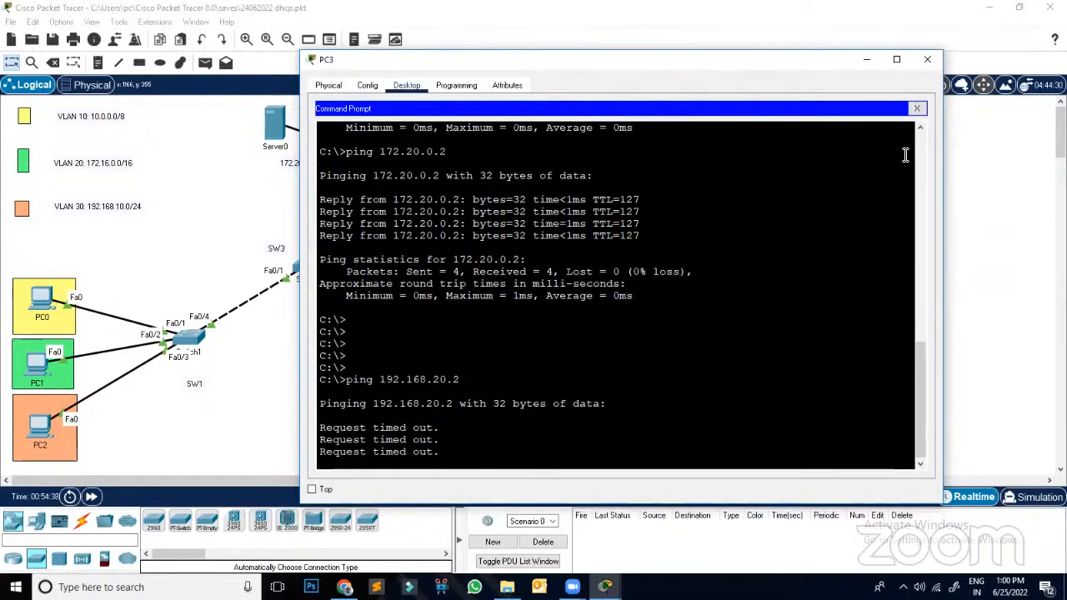
{"action": "left_click", "coordinate": [927, 61]}
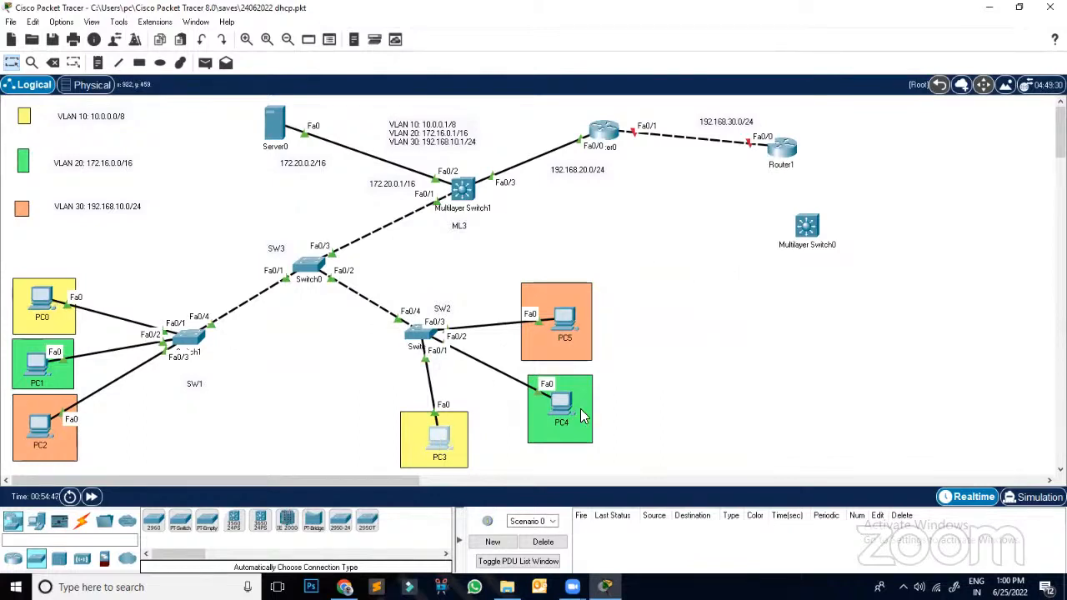
Step: Check the IP address and default gateway in PC3's IP configuration
{"action": "left_click", "coordinate": [442, 442]}
{"action": "left_click", "coordinate": [388, 147]}
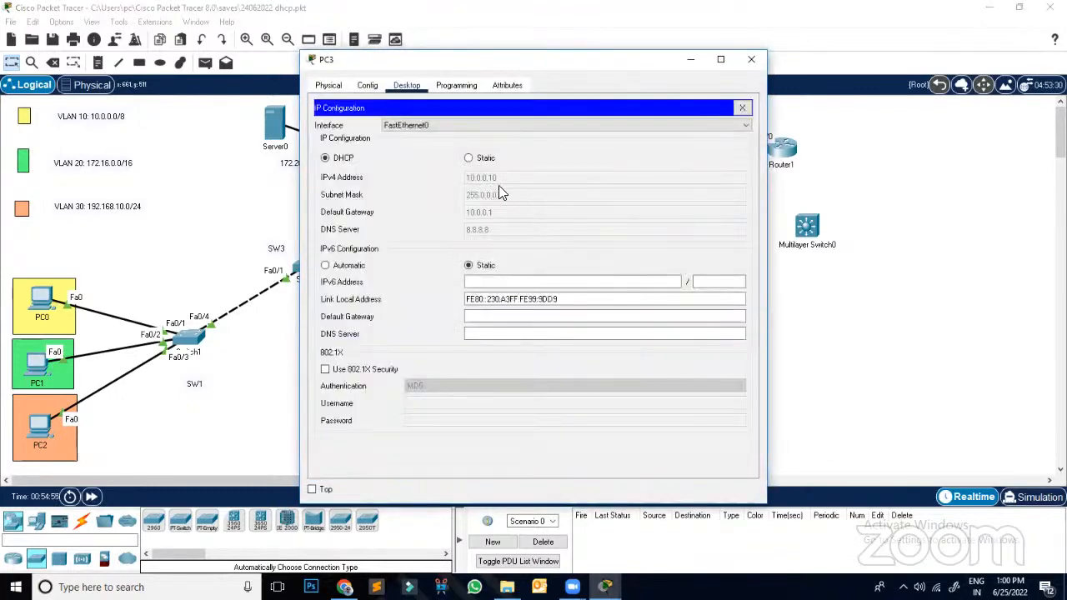
{"action": "left_click", "coordinate": [742, 108]}
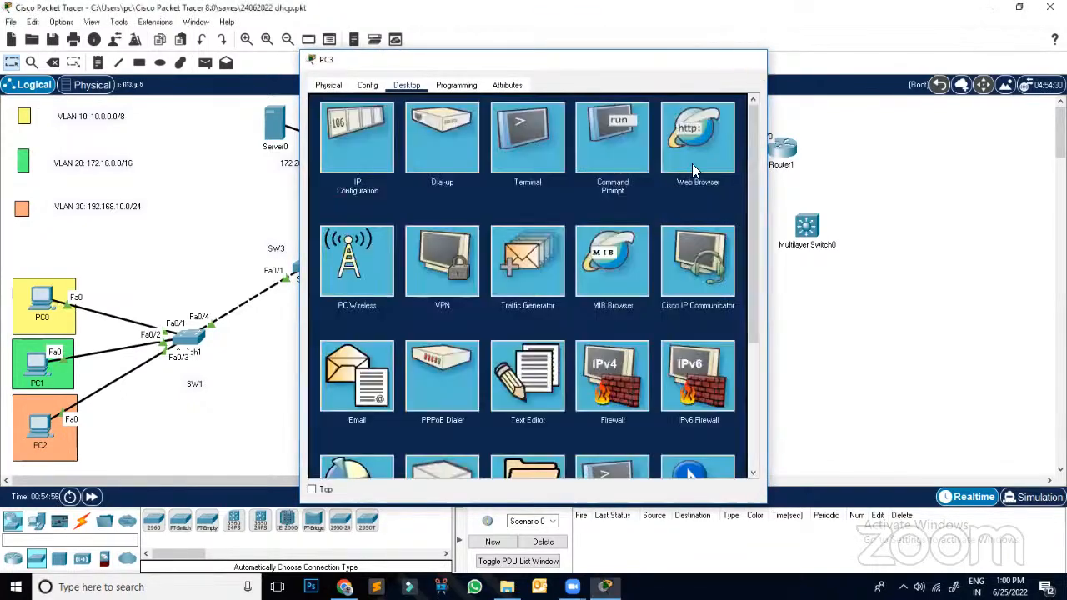
{"action": "left_click", "coordinate": [754, 59]}
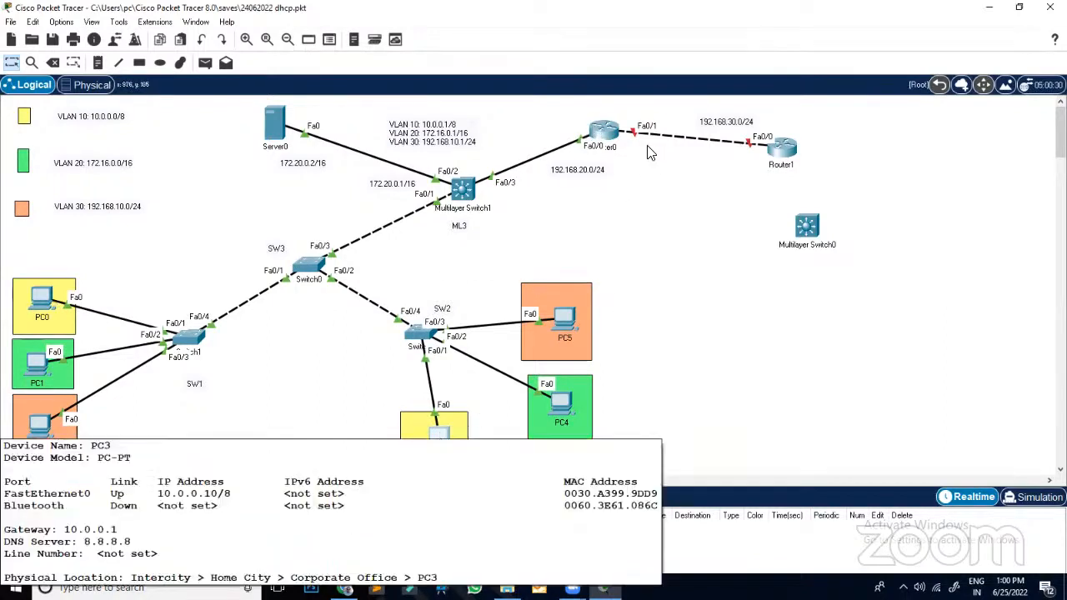
Step: Display Router0's routing table with show ip route
{"action": "left_click", "coordinate": [606, 131]}
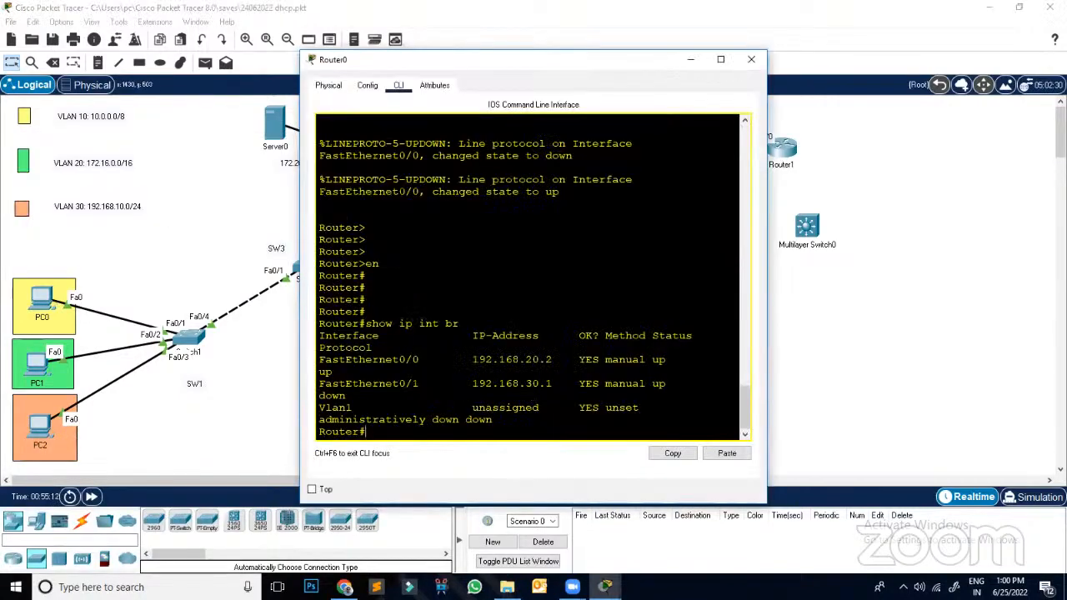
{"action": "key", "text": "Return"}
{"action": "key", "text": "Return"}
{"action": "key", "text": "Return"}
{"action": "key", "text": "Return"}
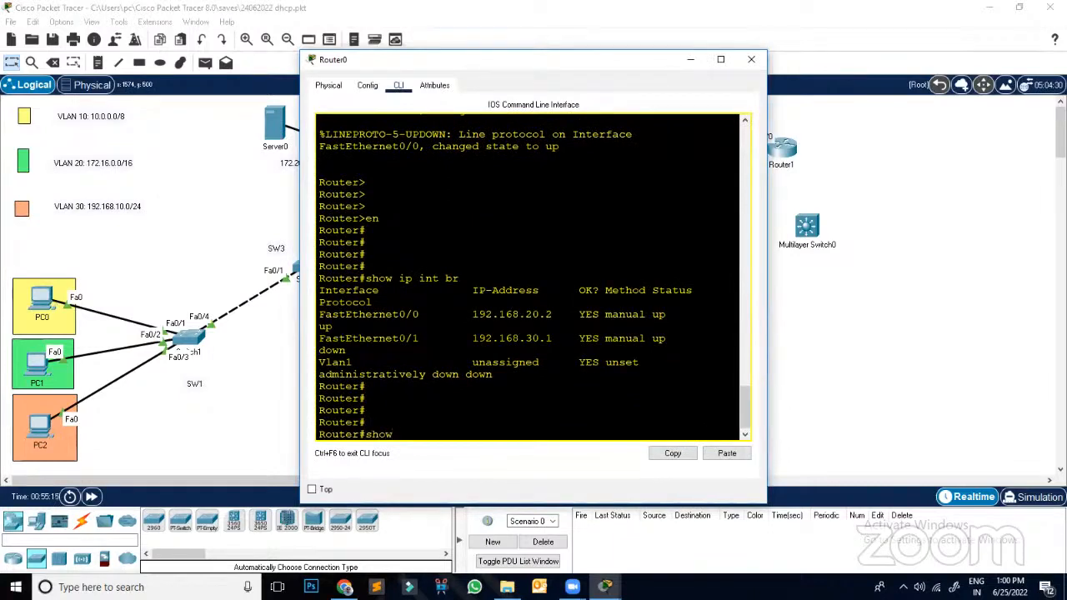
{"action": "type", "text": "show ip rou"}
{"action": "key", "text": "Tab"}
{"action": "key", "text": "Return"}
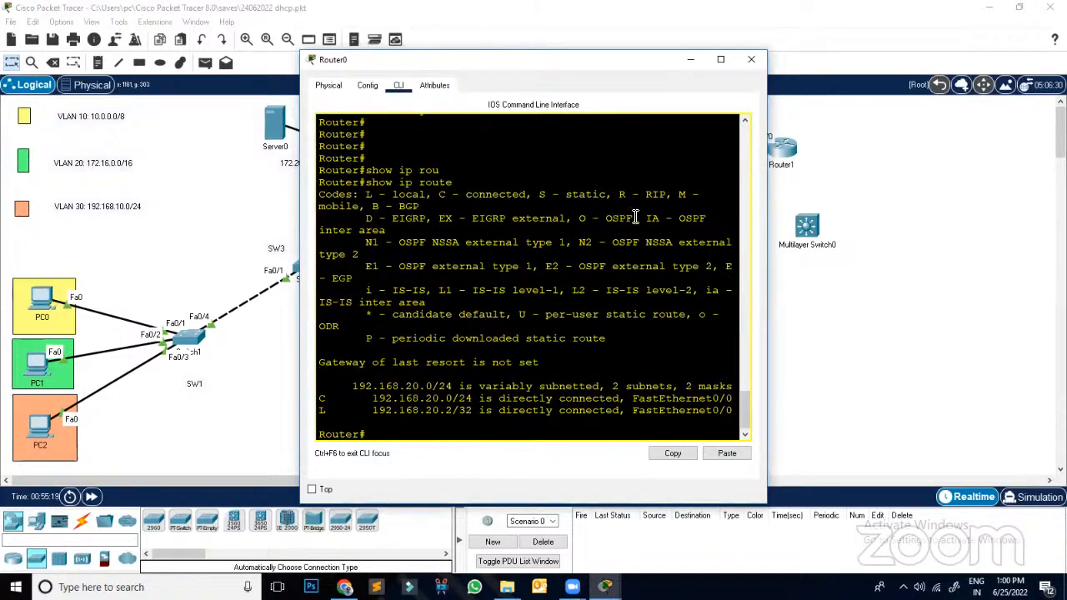
Step: Examine the connected and local 192.168.20.0 entries in Router0's routing table against the topology, and close the router
{"action": "left_click_drag", "start_coordinate": [570, 68], "coordinate": [806, 67]}
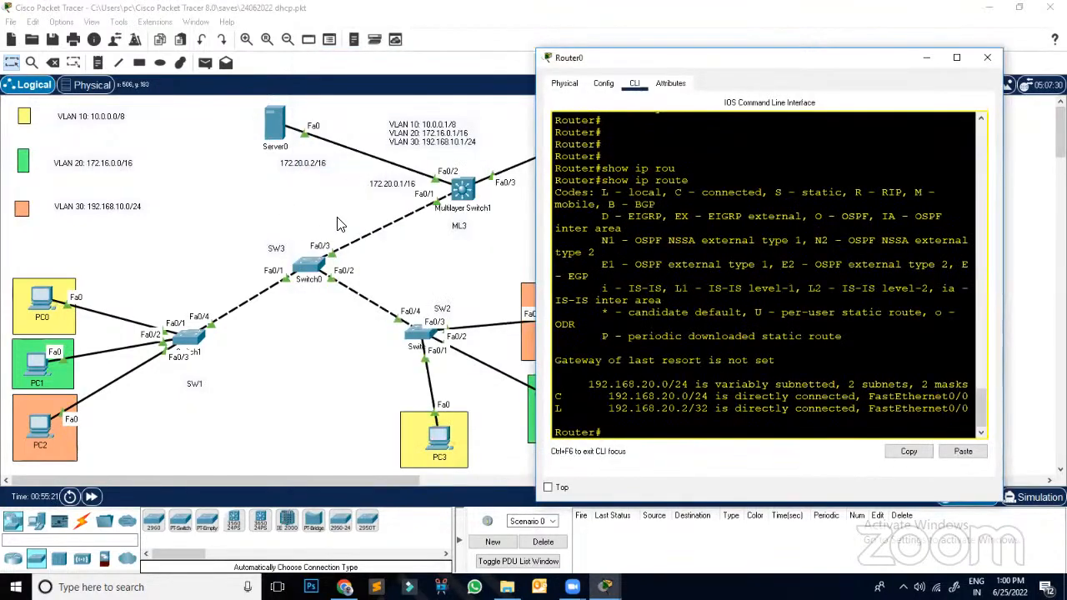
{"action": "left_click_drag", "start_coordinate": [606, 409], "coordinate": [704, 409]}
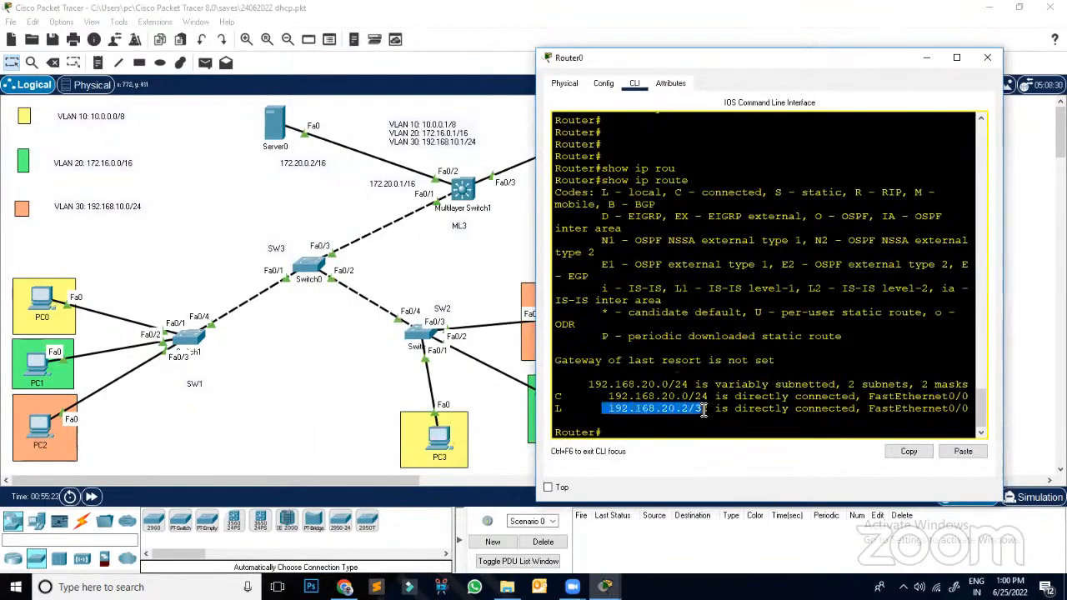
{"action": "left_click_drag", "start_coordinate": [586, 384], "coordinate": [675, 397]}
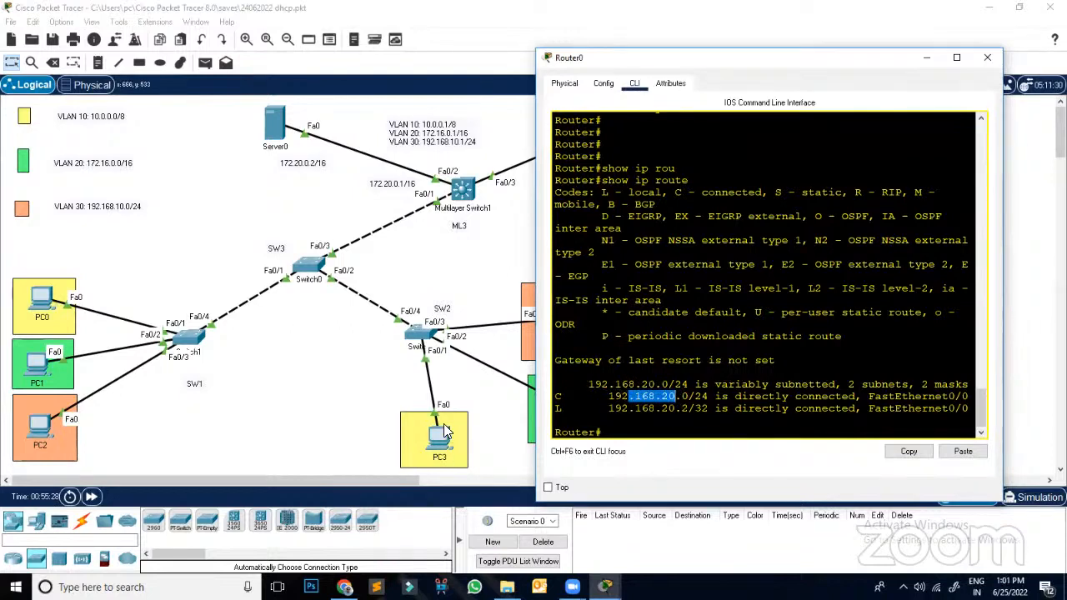
{"action": "left_click", "coordinate": [759, 390]}
{"action": "left_click_drag", "start_coordinate": [581, 396], "coordinate": [688, 396]}
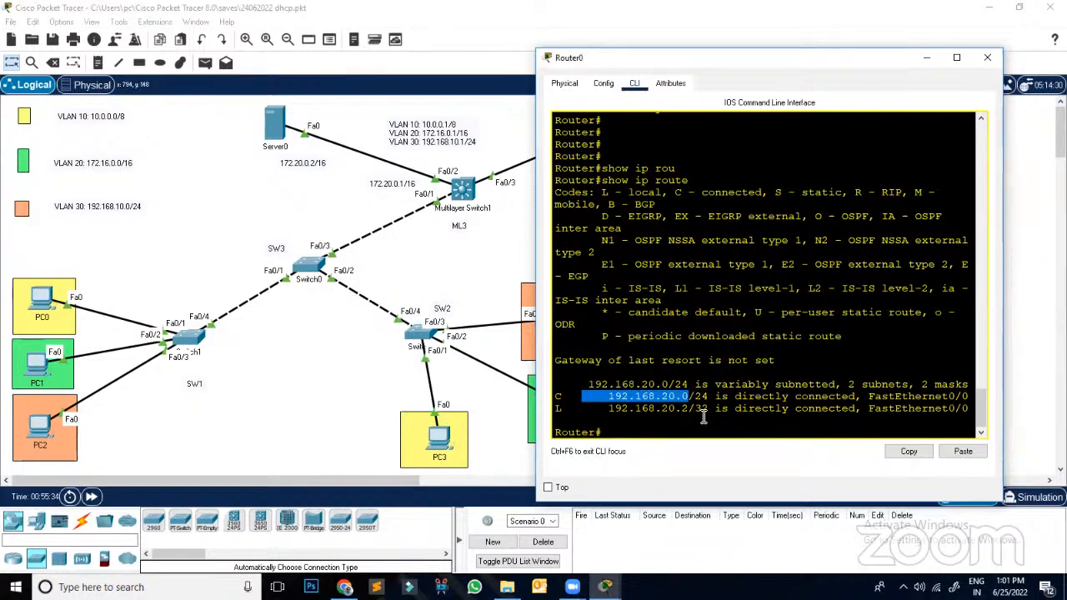
{"action": "left_click", "coordinate": [677, 385]}
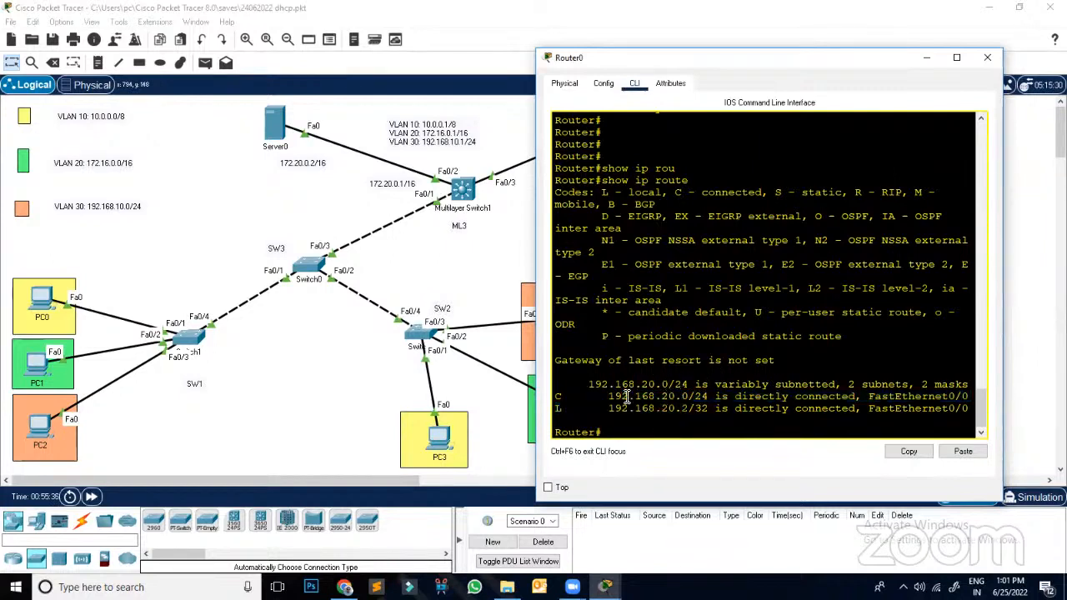
{"action": "mouse_move", "coordinate": [679, 397]}
{"action": "left_mouse_down"}
{"action": "mouse_move", "coordinate": [631, 396]}
{"action": "mouse_move", "coordinate": [685, 408]}
{"action": "left_mouse_up"}
{"action": "left_click", "coordinate": [986, 57]}
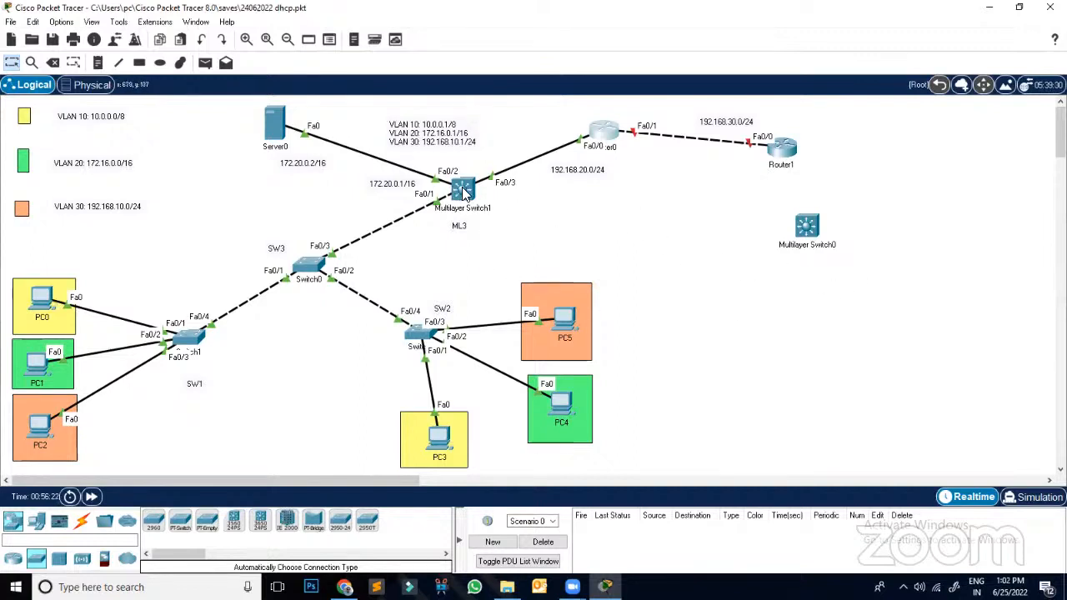
Step: Move Multilayer Switch0 beside Multilayer Switch1 and unplug Server0's cable from Multilayer Switch1's Fa0/2 port
{"action": "left_click_drag", "start_coordinate": [789, 230], "coordinate": [512, 207]}
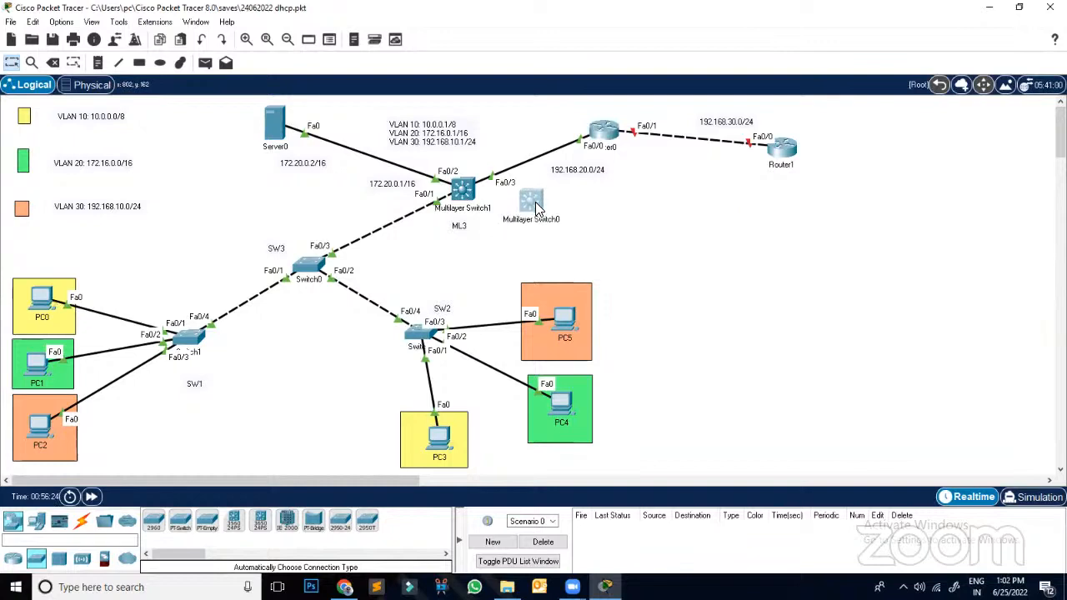
{"action": "left_click", "coordinate": [432, 180]}
{"action": "key", "text": "Delete"}
{"action": "left_click", "coordinate": [432, 182]}
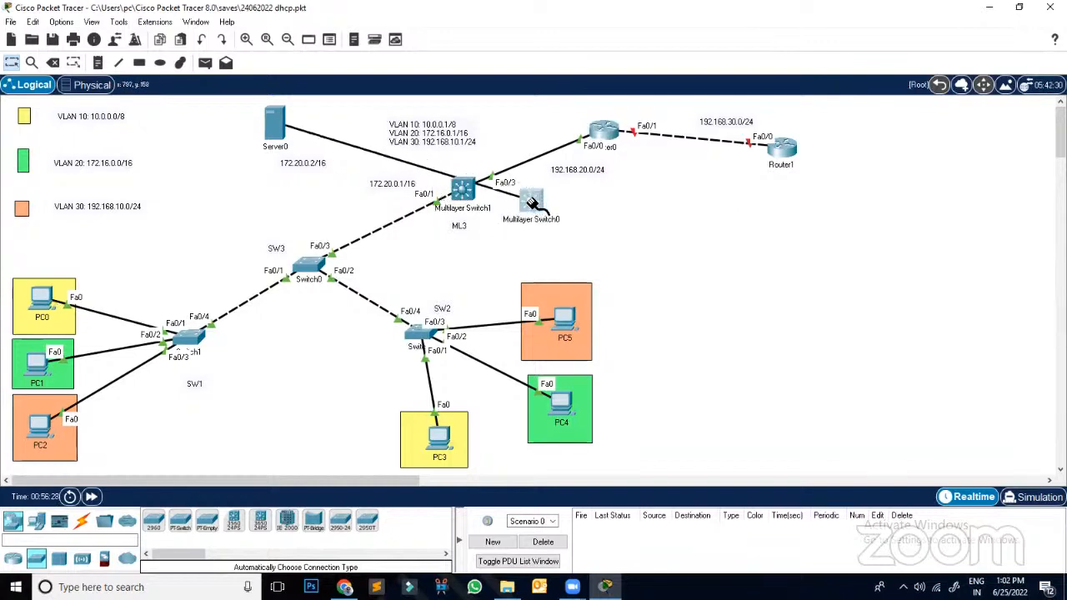
{"action": "left_click", "coordinate": [465, 190]}
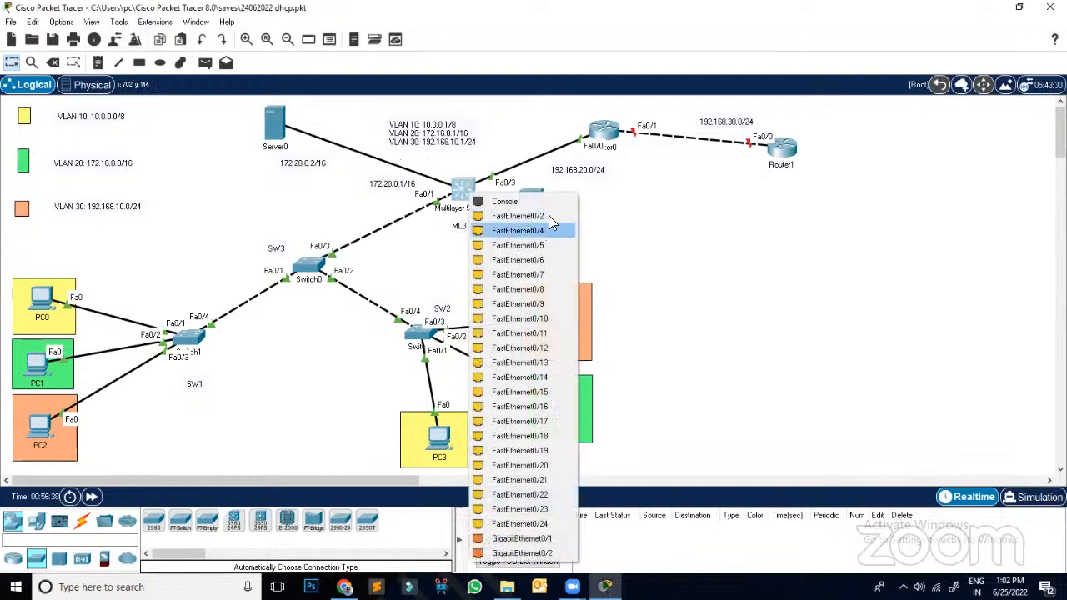
{"action": "left_click", "coordinate": [779, 226]}
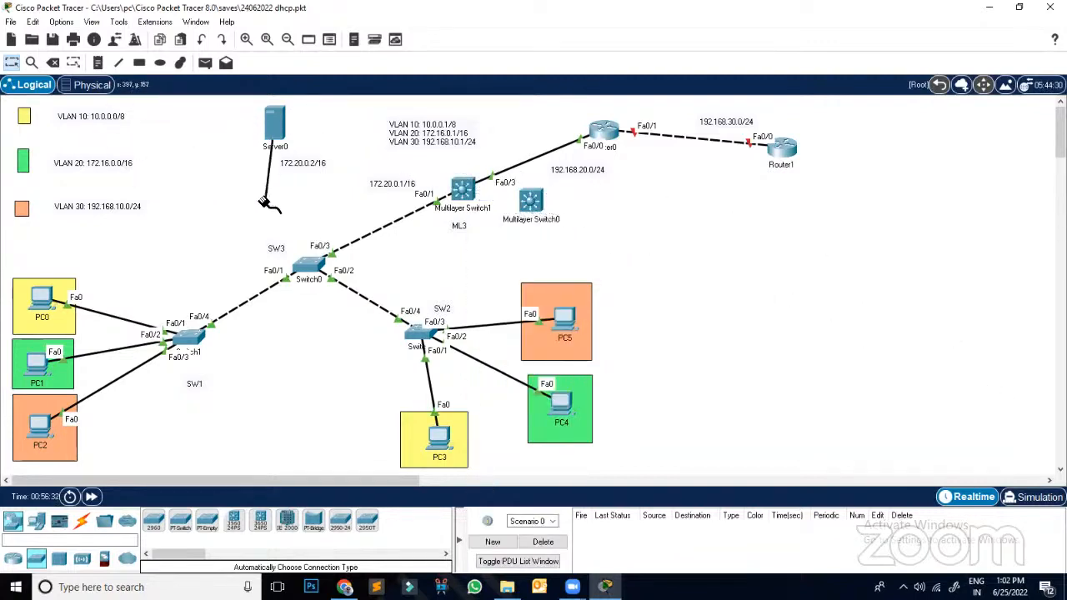